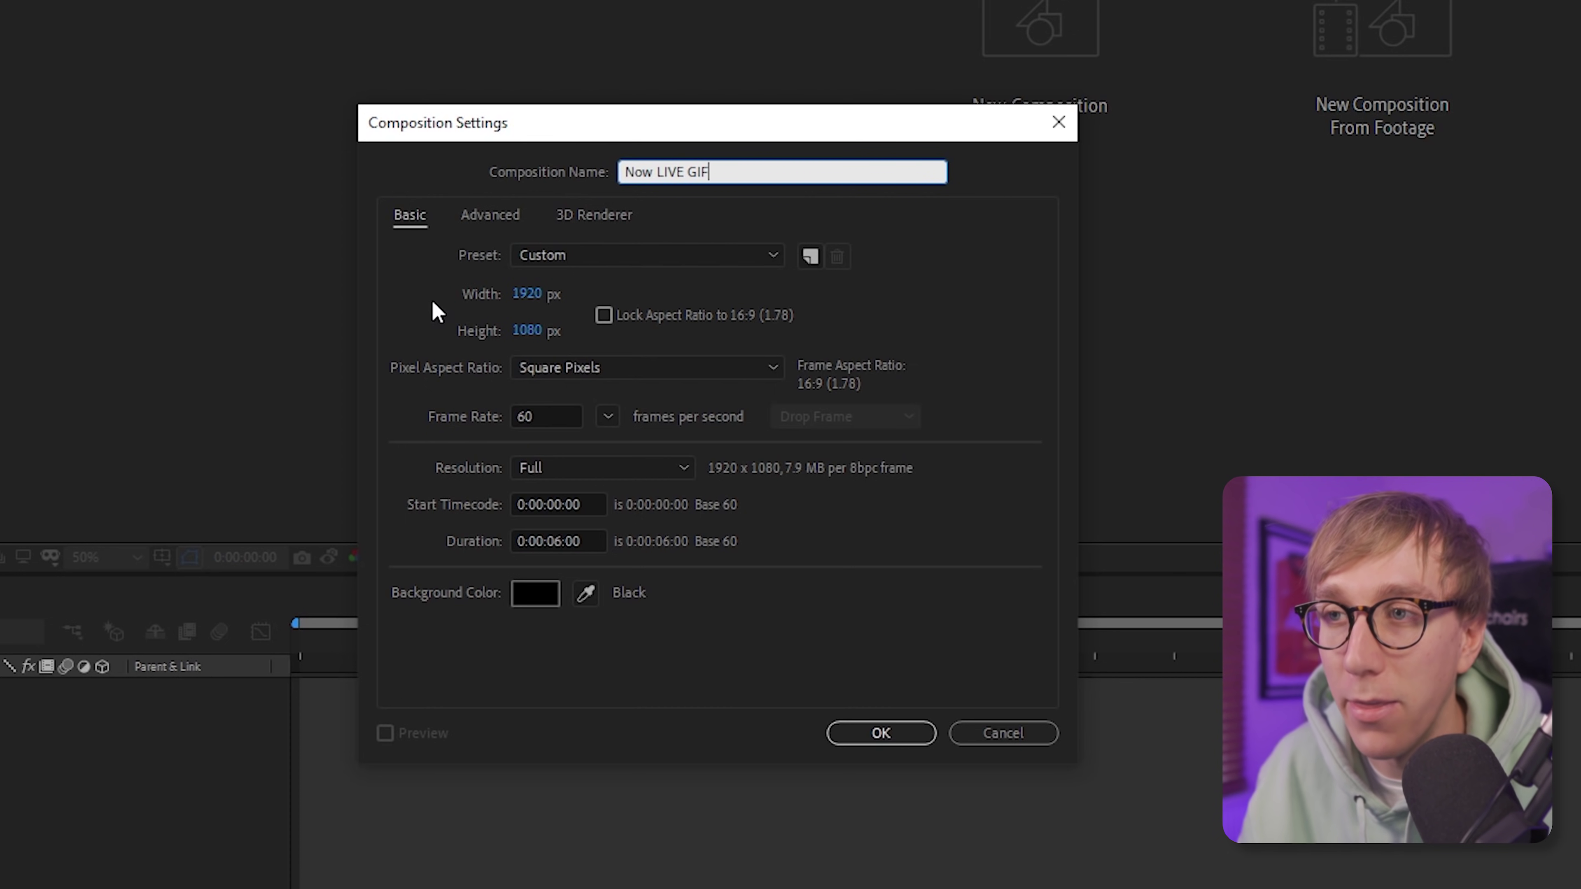
Create the Now LIVE GIF composition at 1920 x 1080 px, 60 frames per second, with a duration of 0:00:06:00
left_click(609, 417)
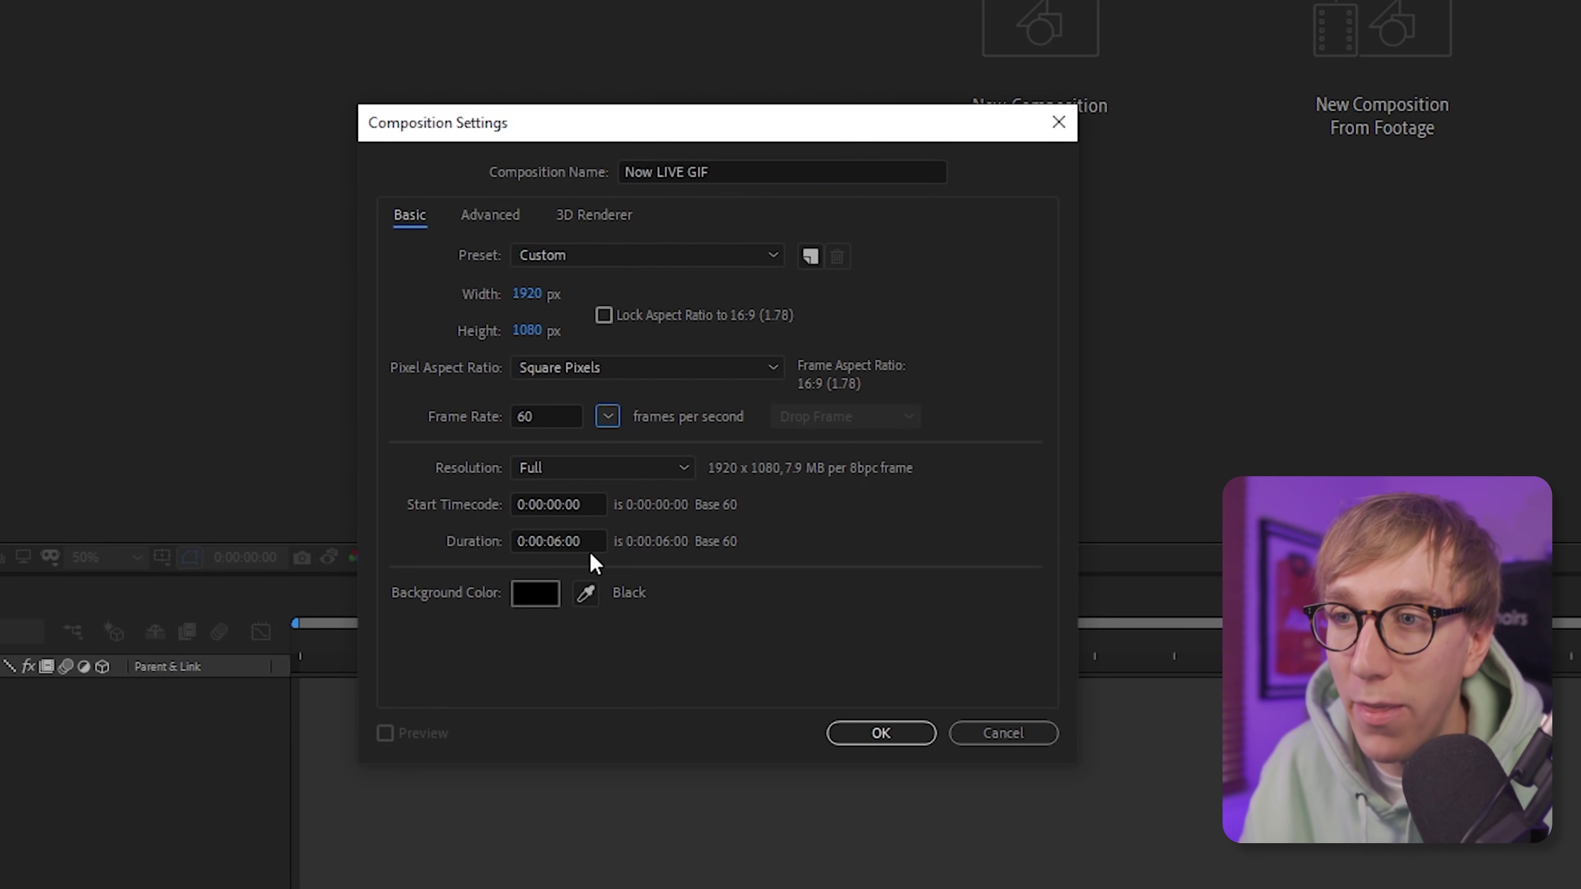
left_click(556, 541)
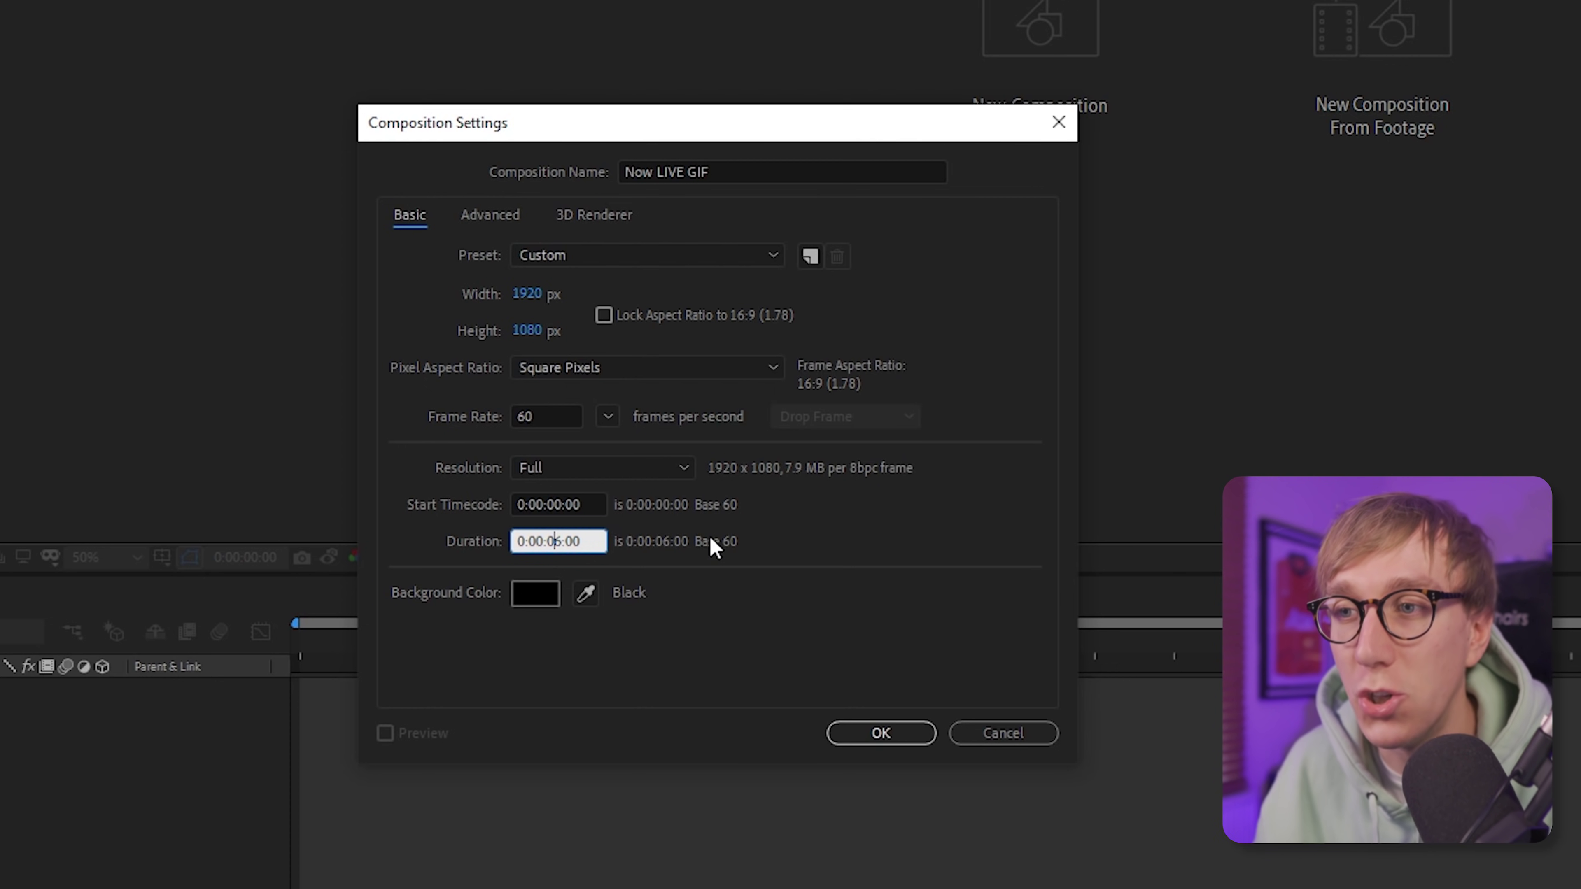
left_click(871, 735)
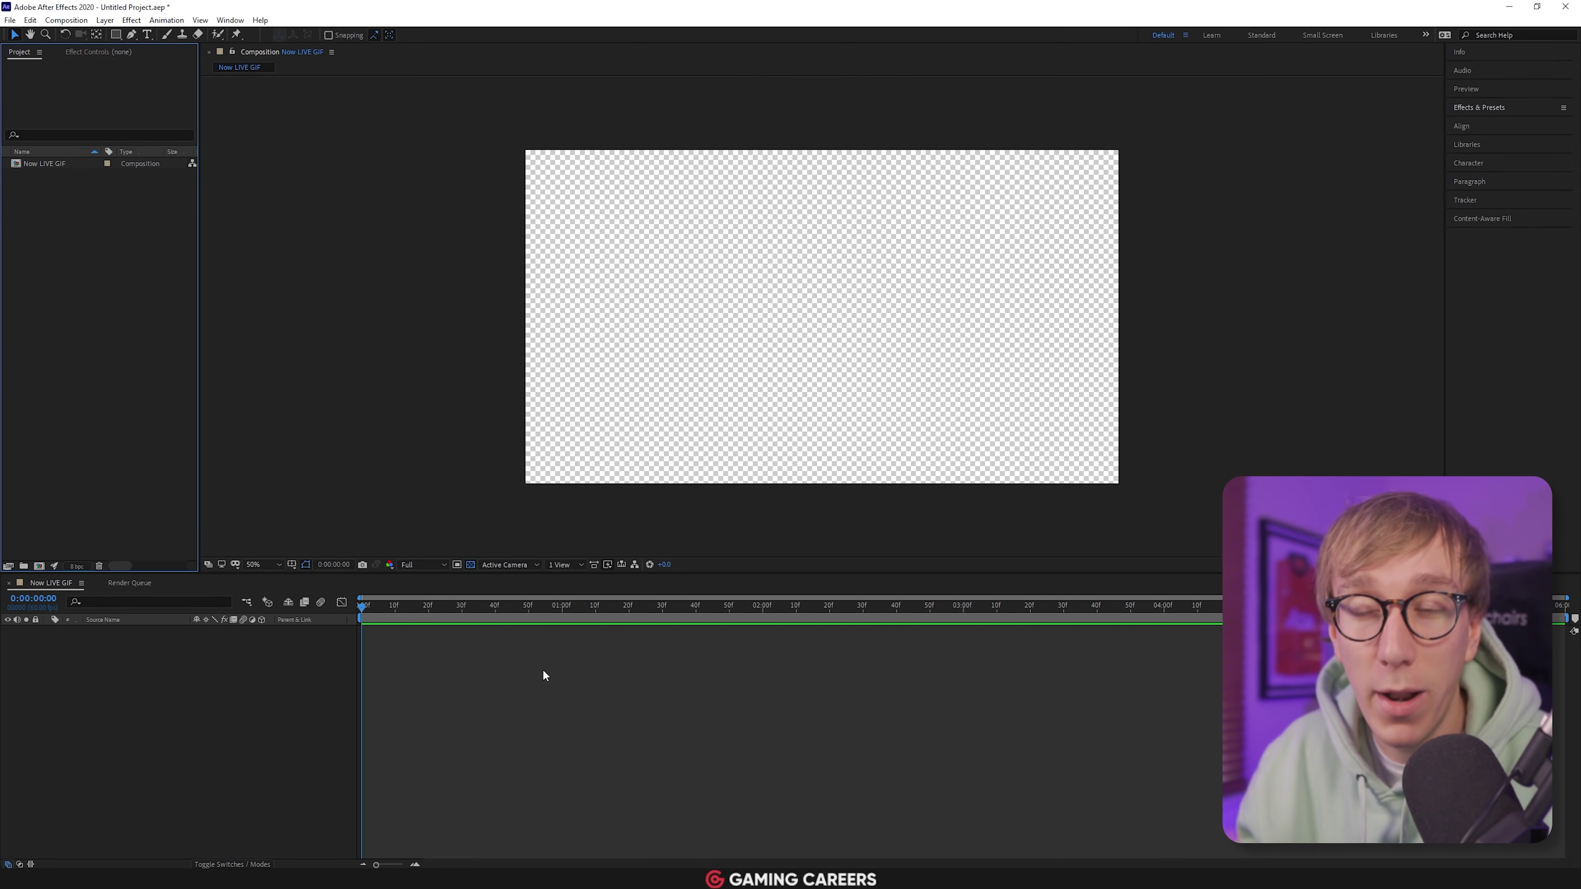
right_click(109, 308)
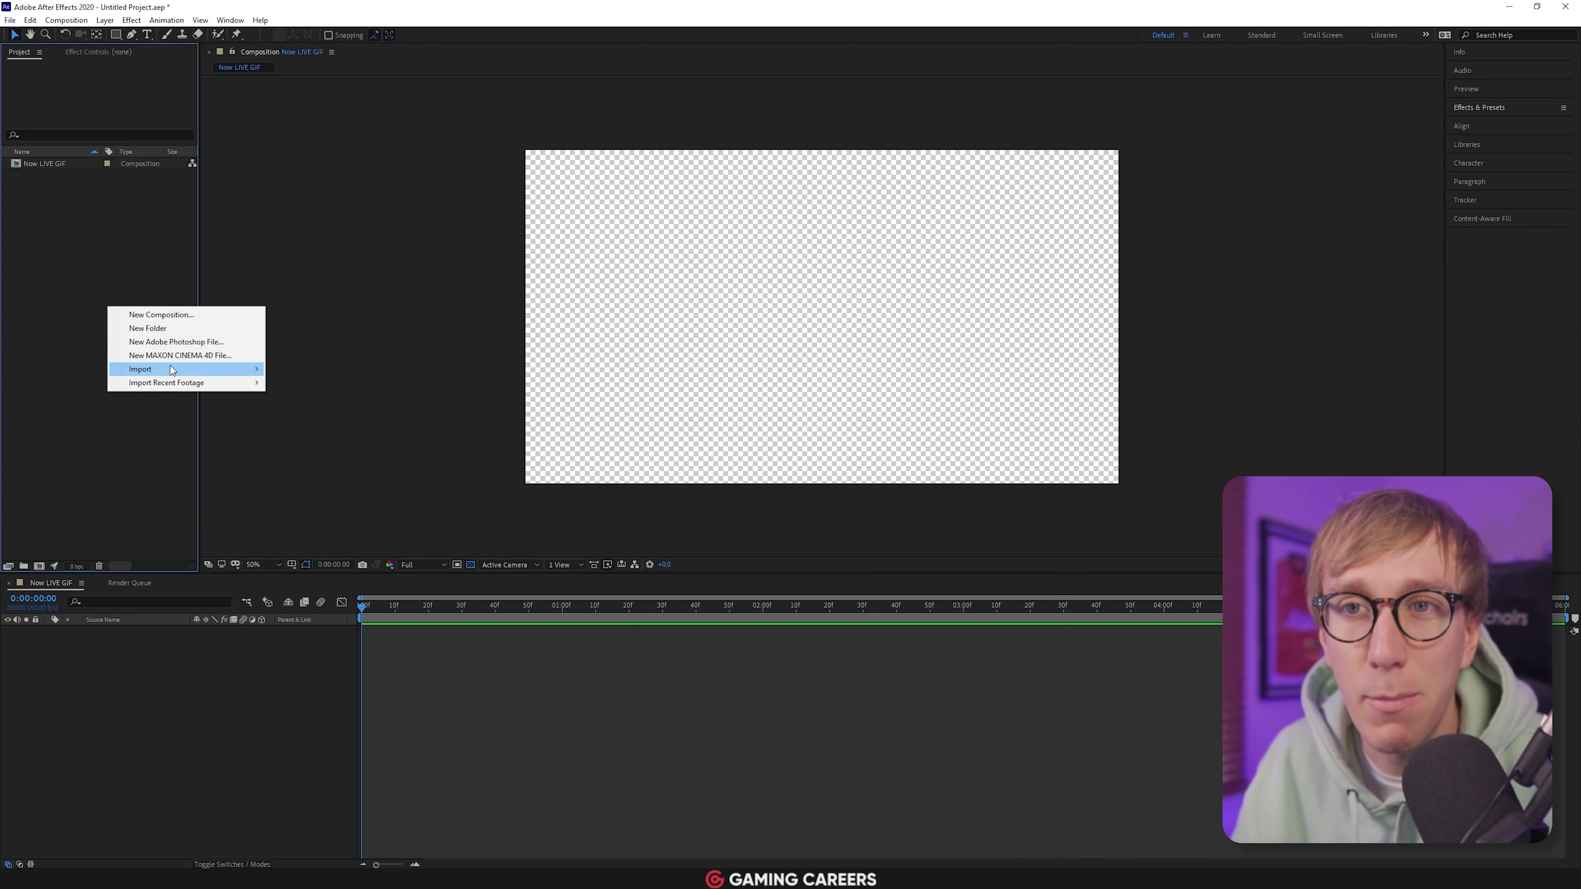
mouse_move(172, 372)
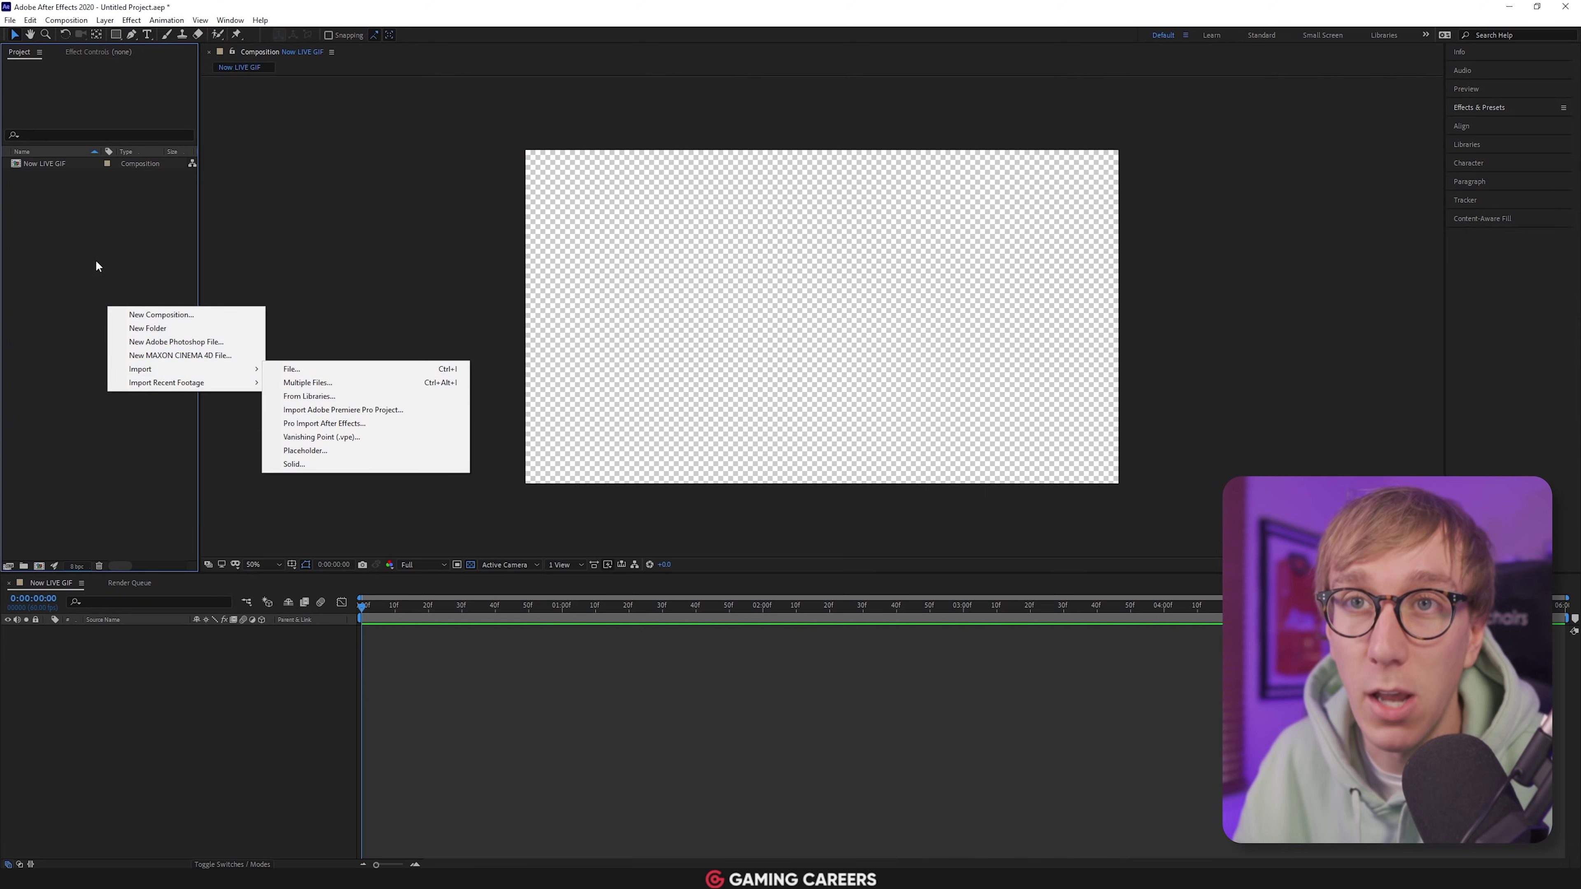
left_click(100, 249)
Import the 512x512 Gaming Careers colour avatar PNG (NoPete version) into the project as footage
right_click(122, 234)
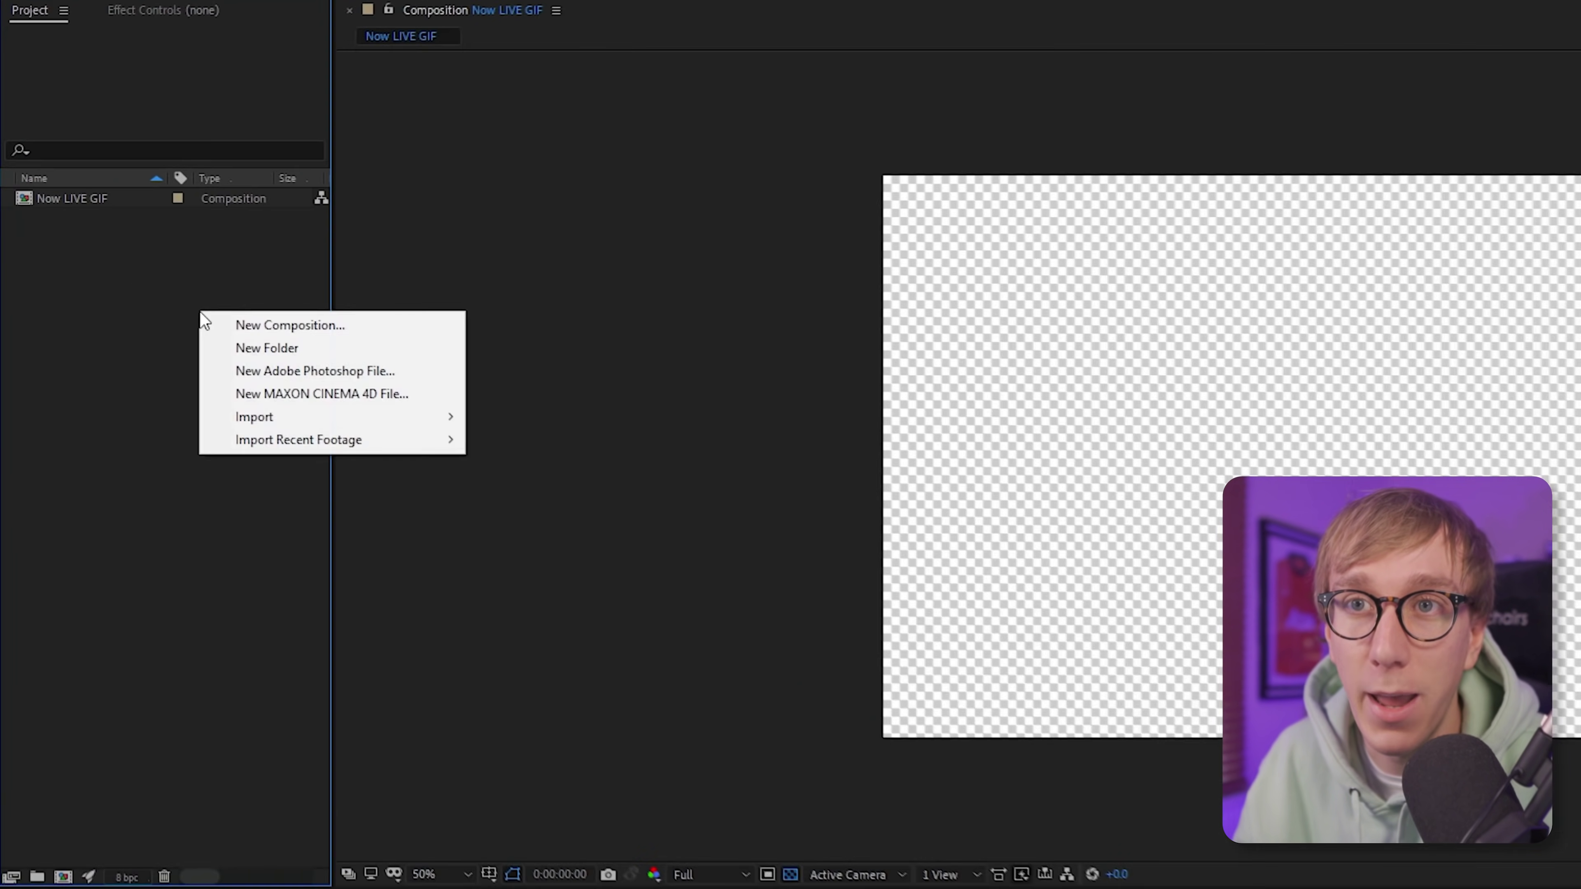
mouse_move(297, 416)
left_click(494, 416)
left_click(482, 168)
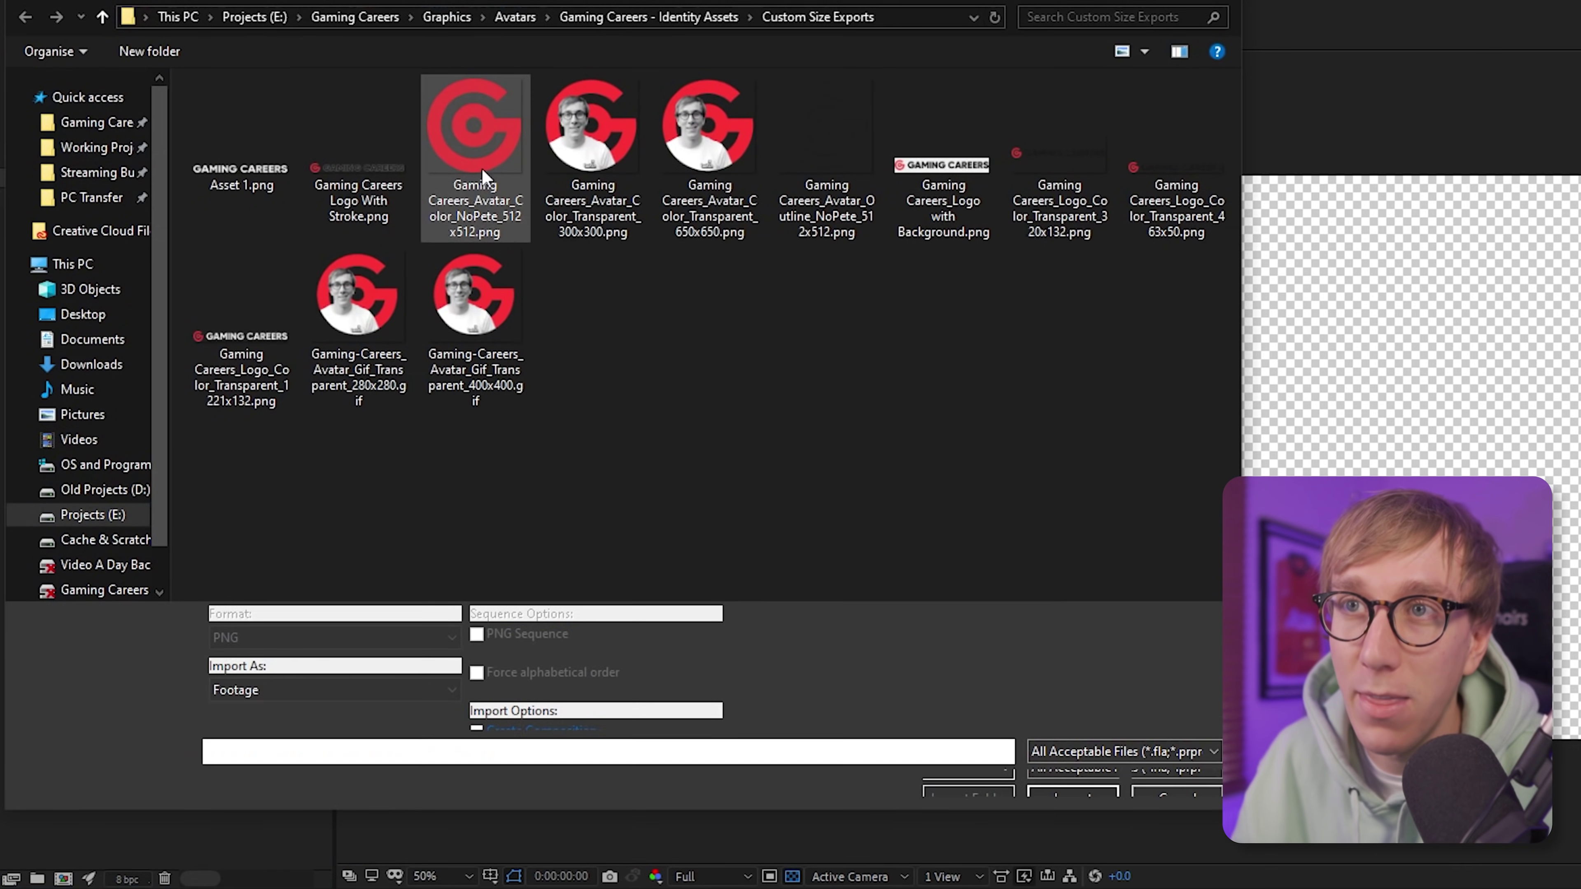
key("Return")
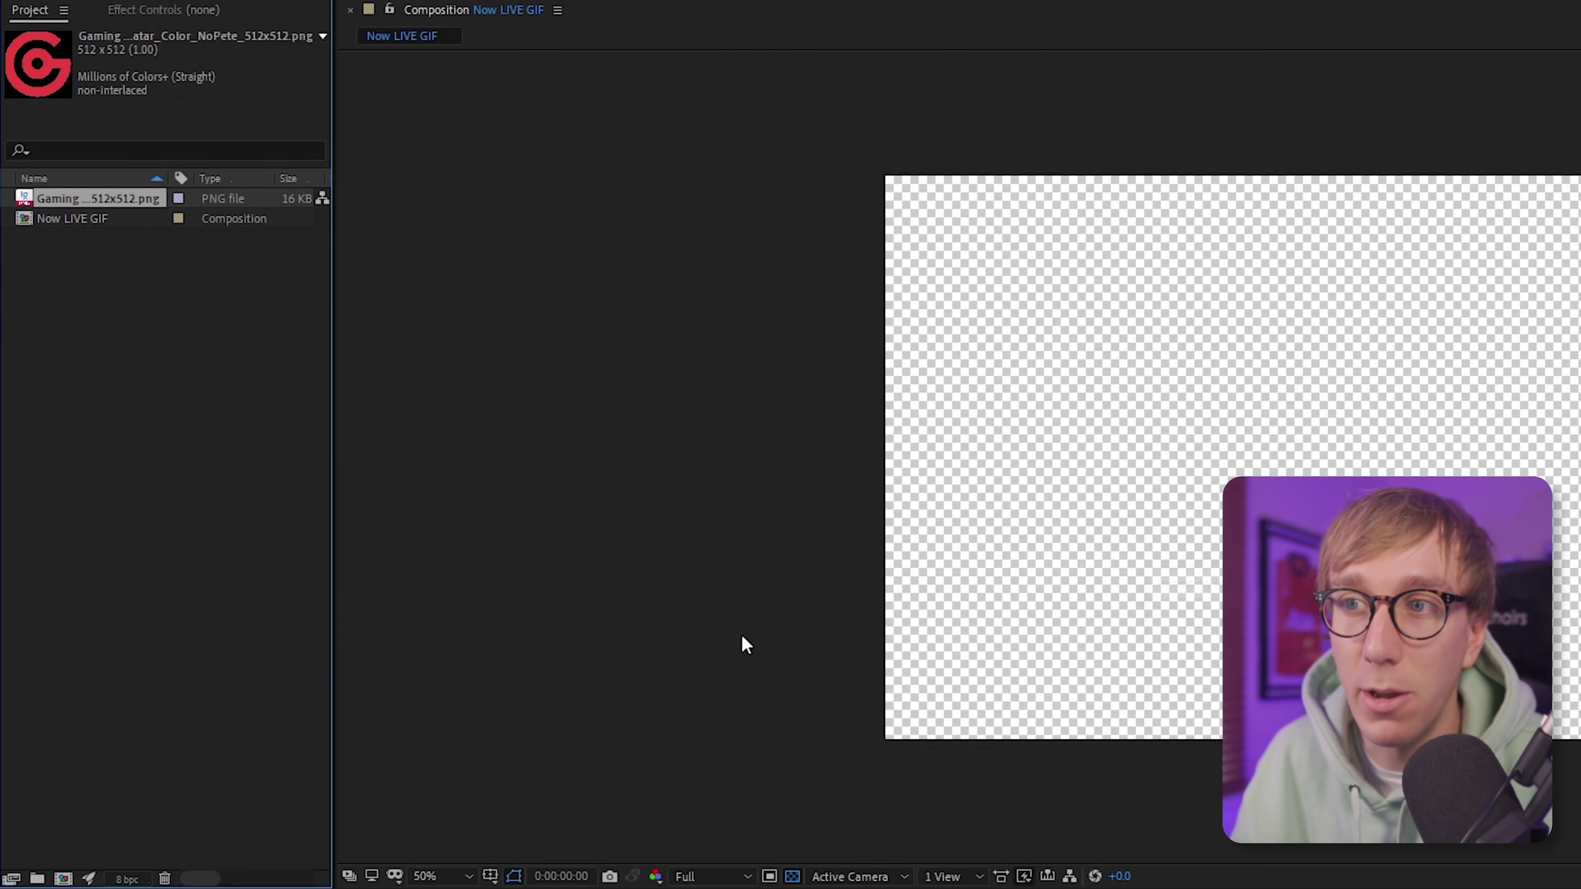
Add the imported logo PNG to the Now LIVE GIF timeline as a layer and reveal its Scale property
left_click_drag(116, 195, 243, 491)
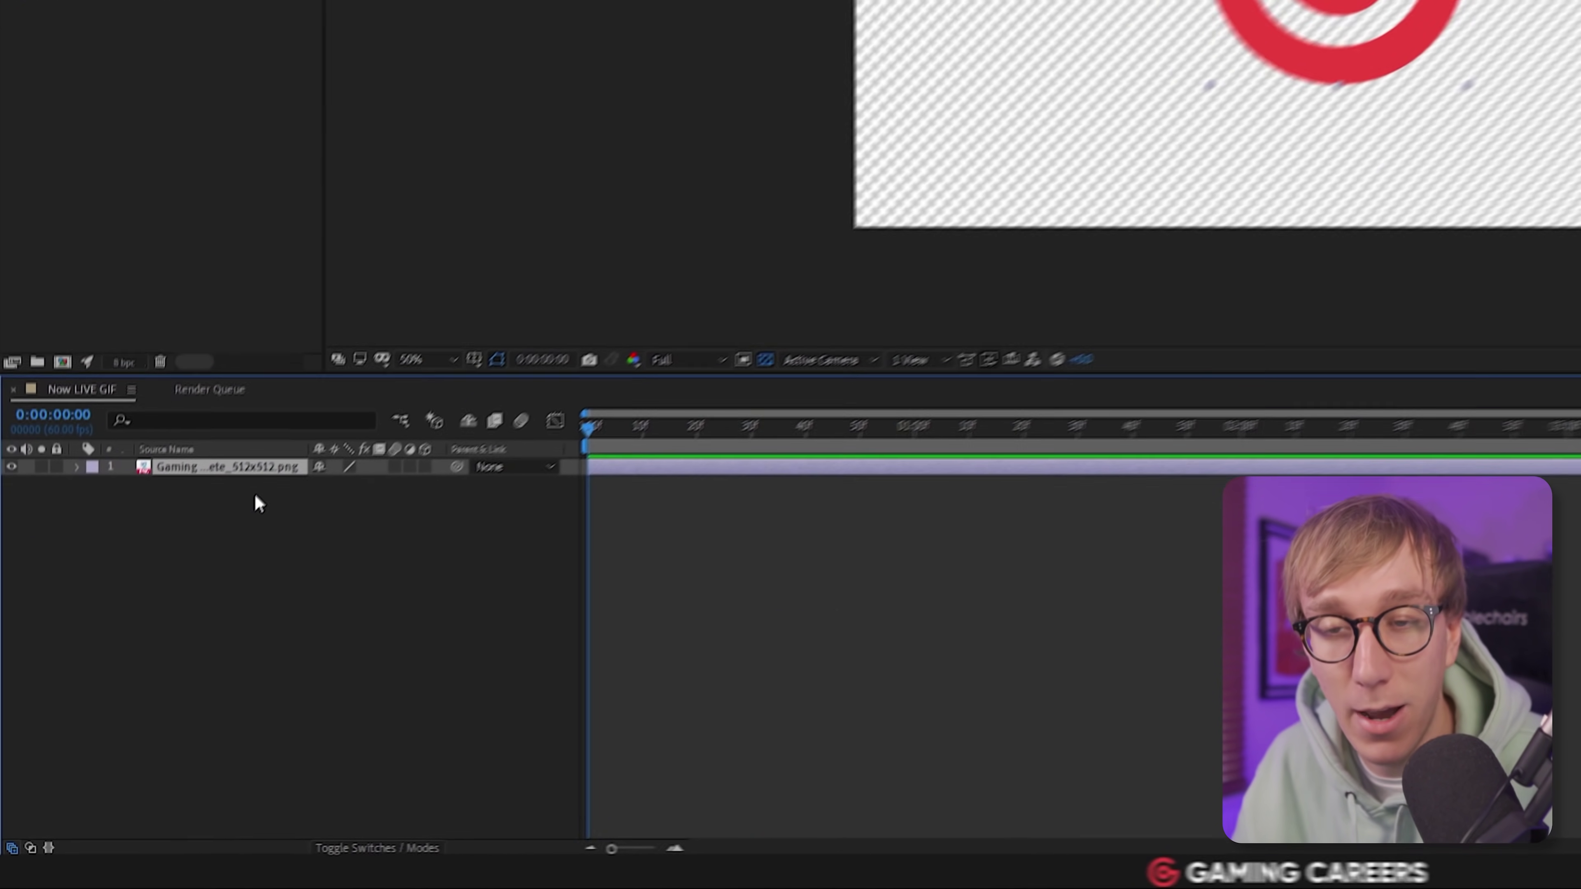
key("s")
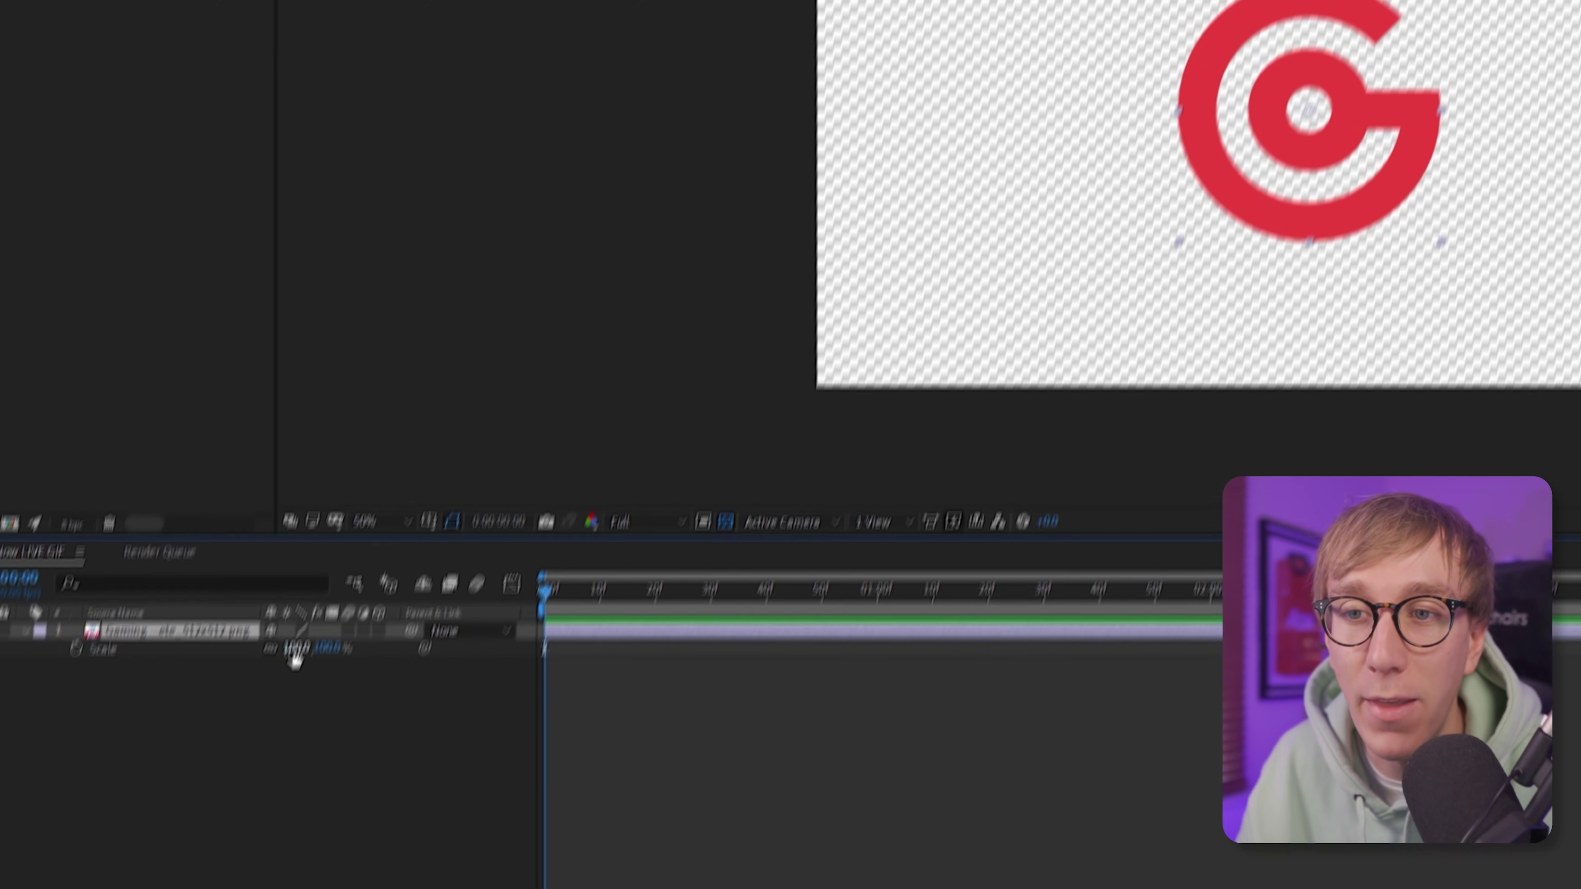
left_click_drag(350, 476, 343, 480)
mouse_move(235, 822)
left_mouse_down()
mouse_move(223, 822)
mouse_move(244, 822)
left_mouse_up()
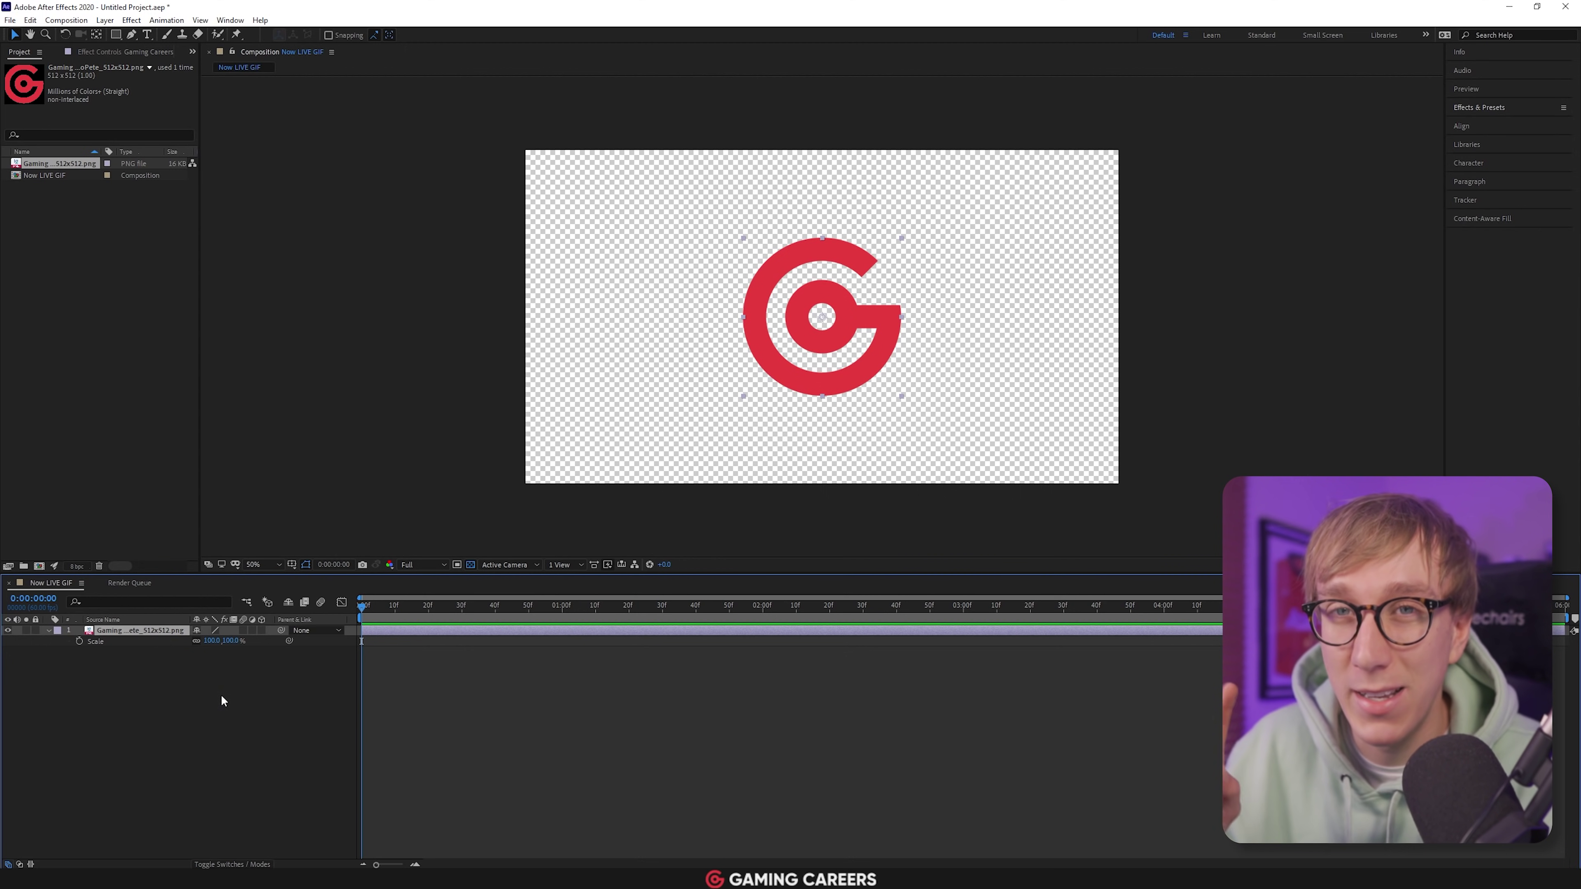
Create a 1920 x 1080 px solid in colour 23282D and place it beneath the logo layer
right_click(148, 703)
mouse_move(172, 707)
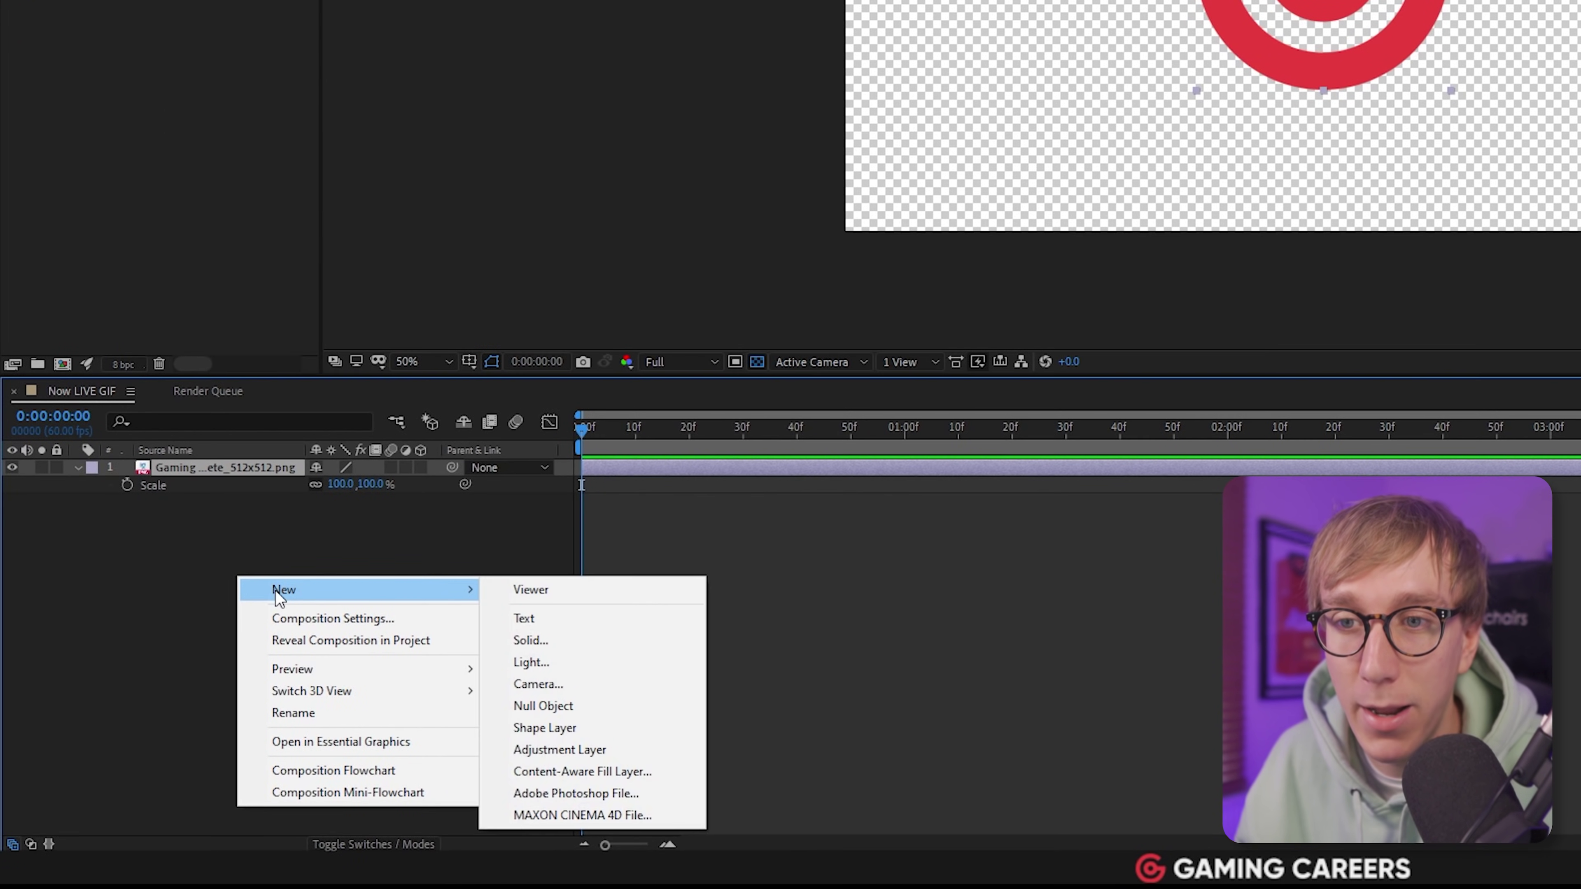
left_click(534, 640)
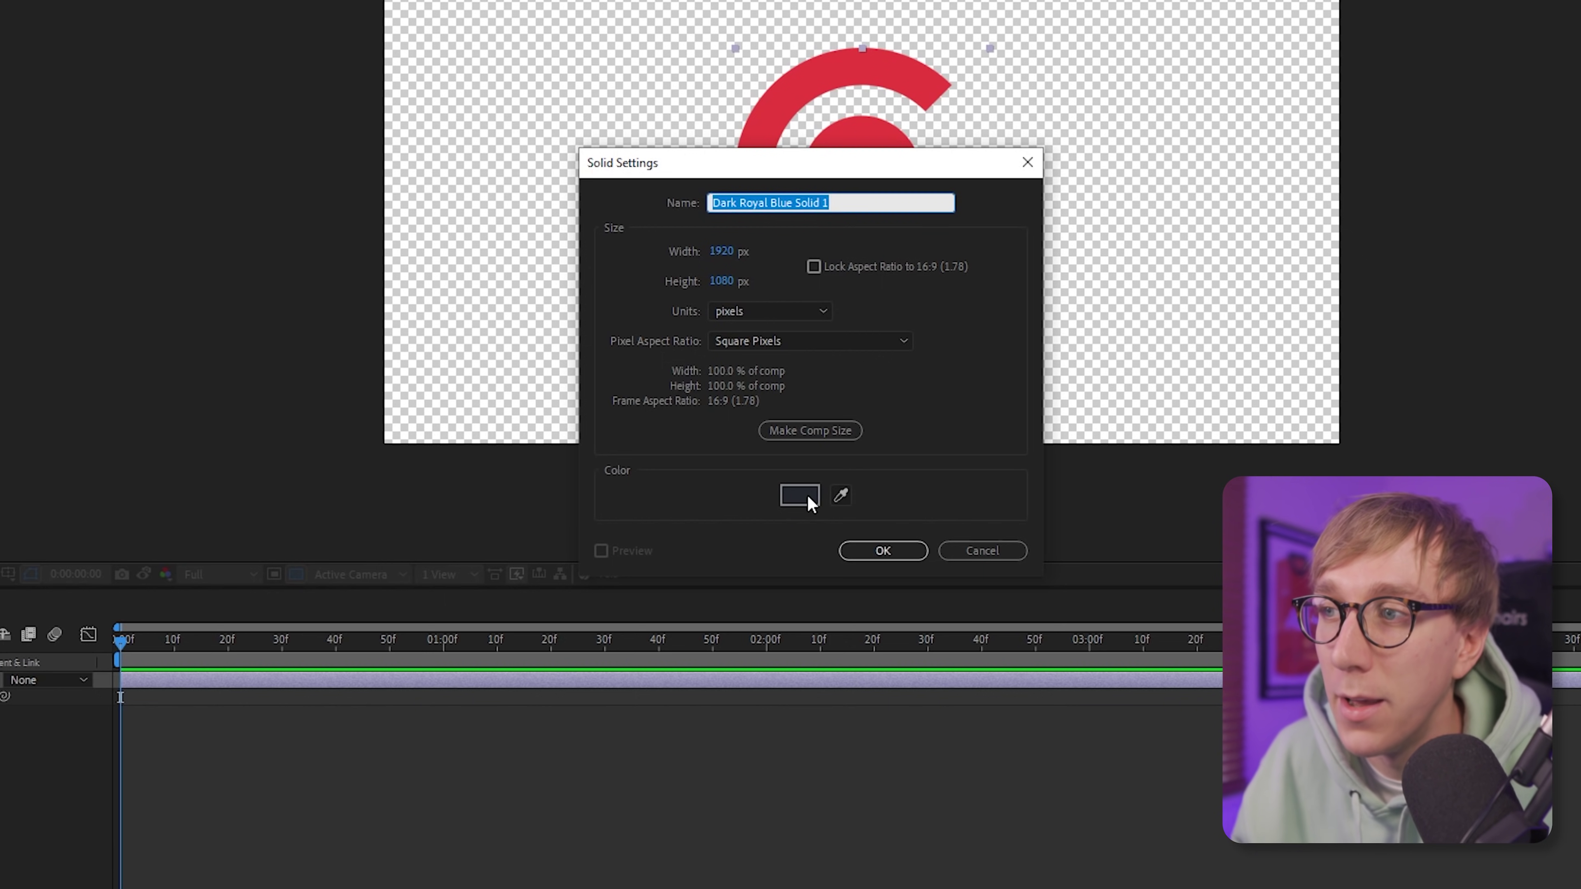
left_click(810, 497)
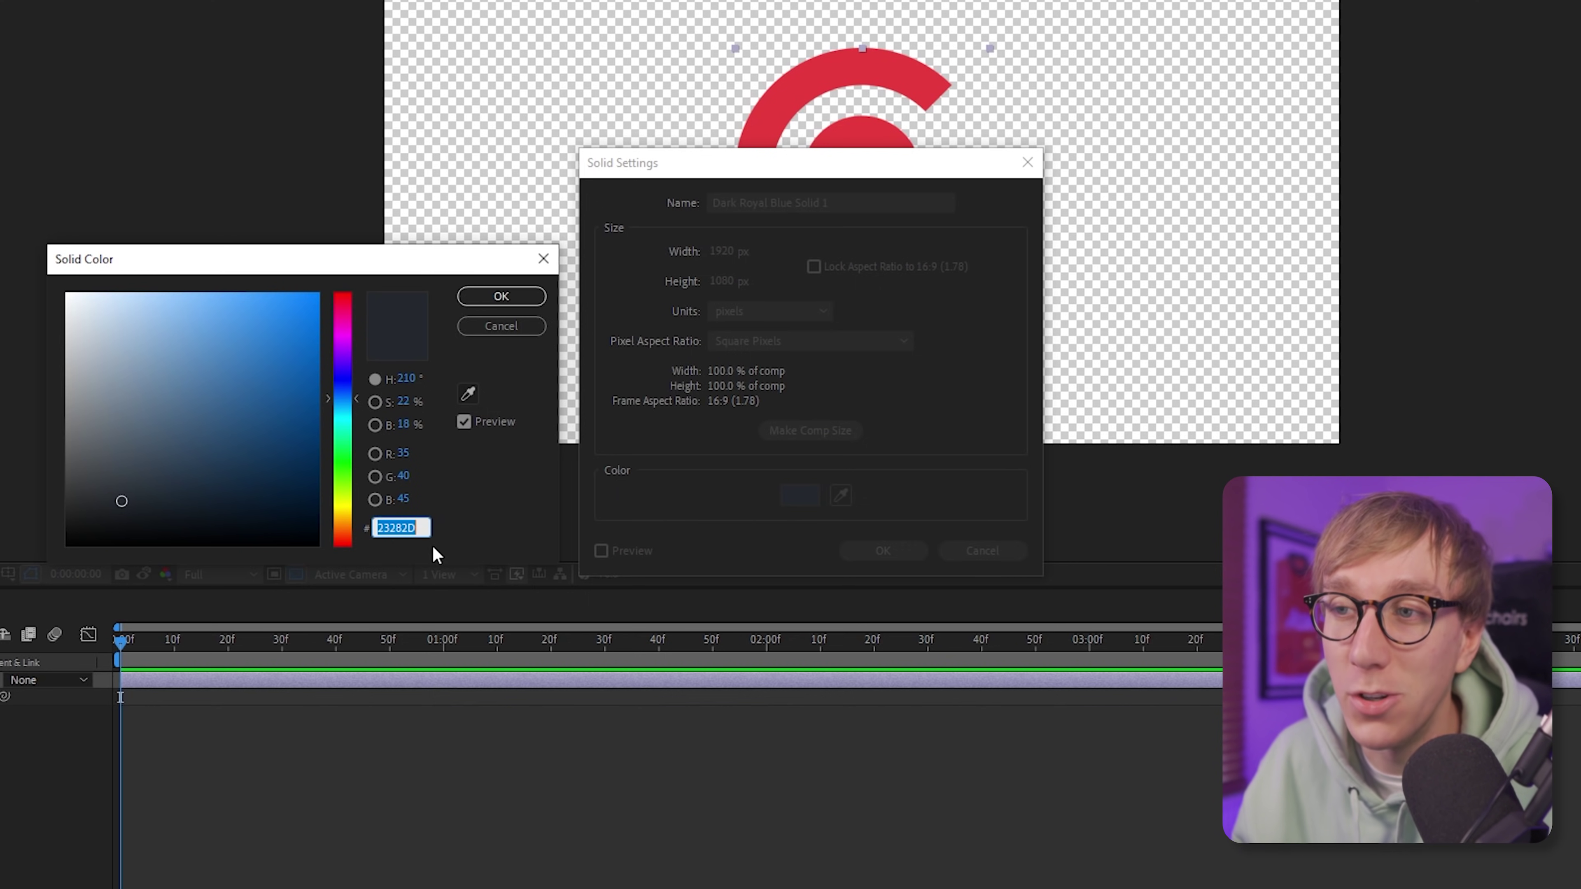
left_click(501, 296)
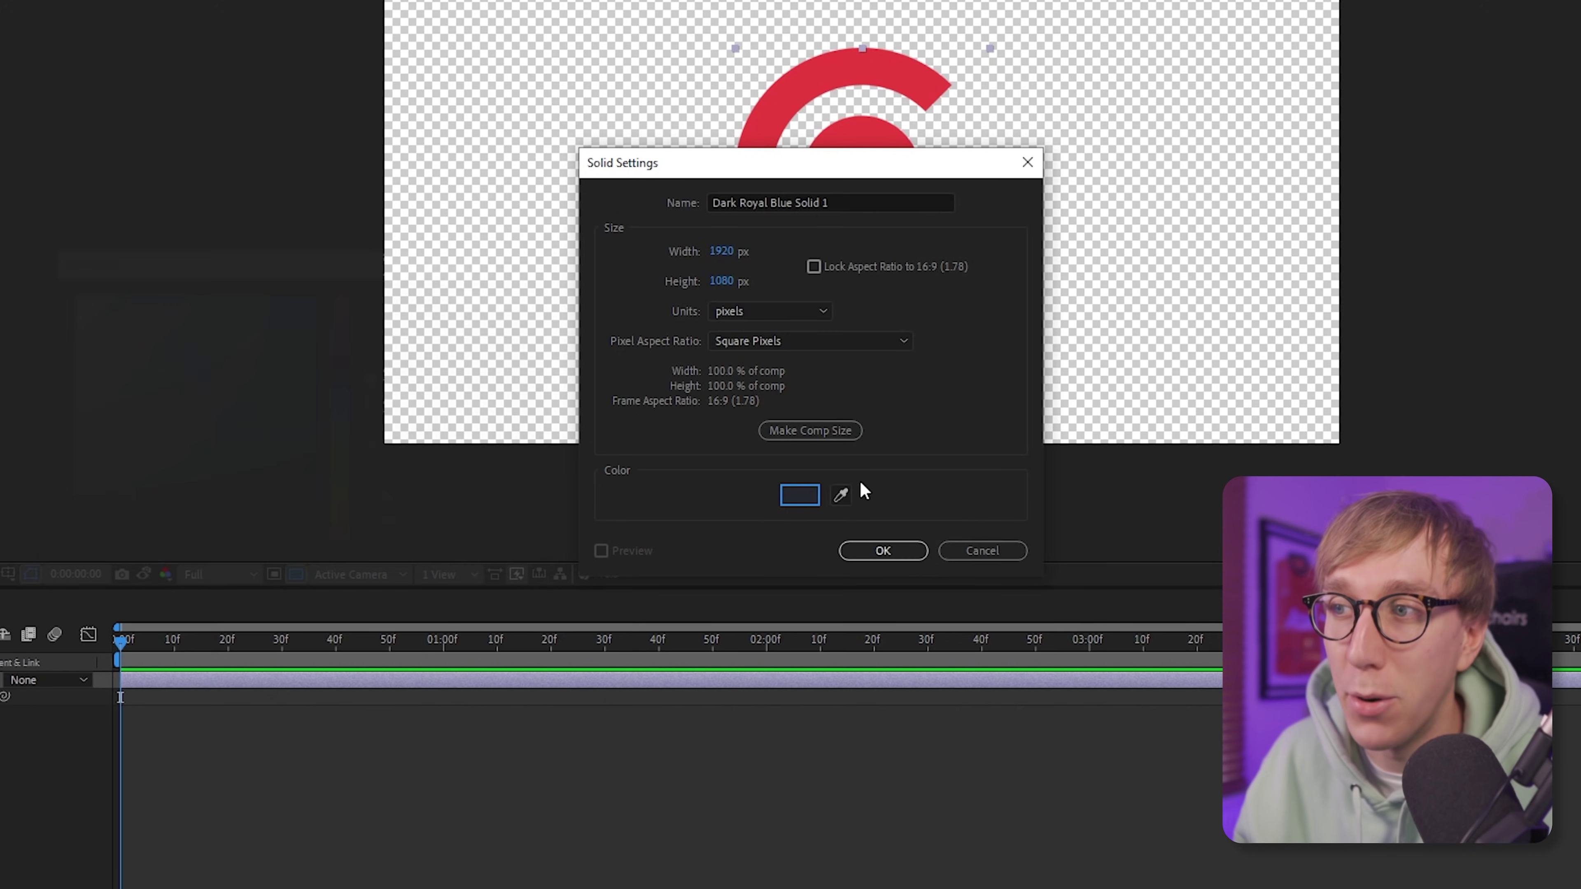
left_click(885, 552)
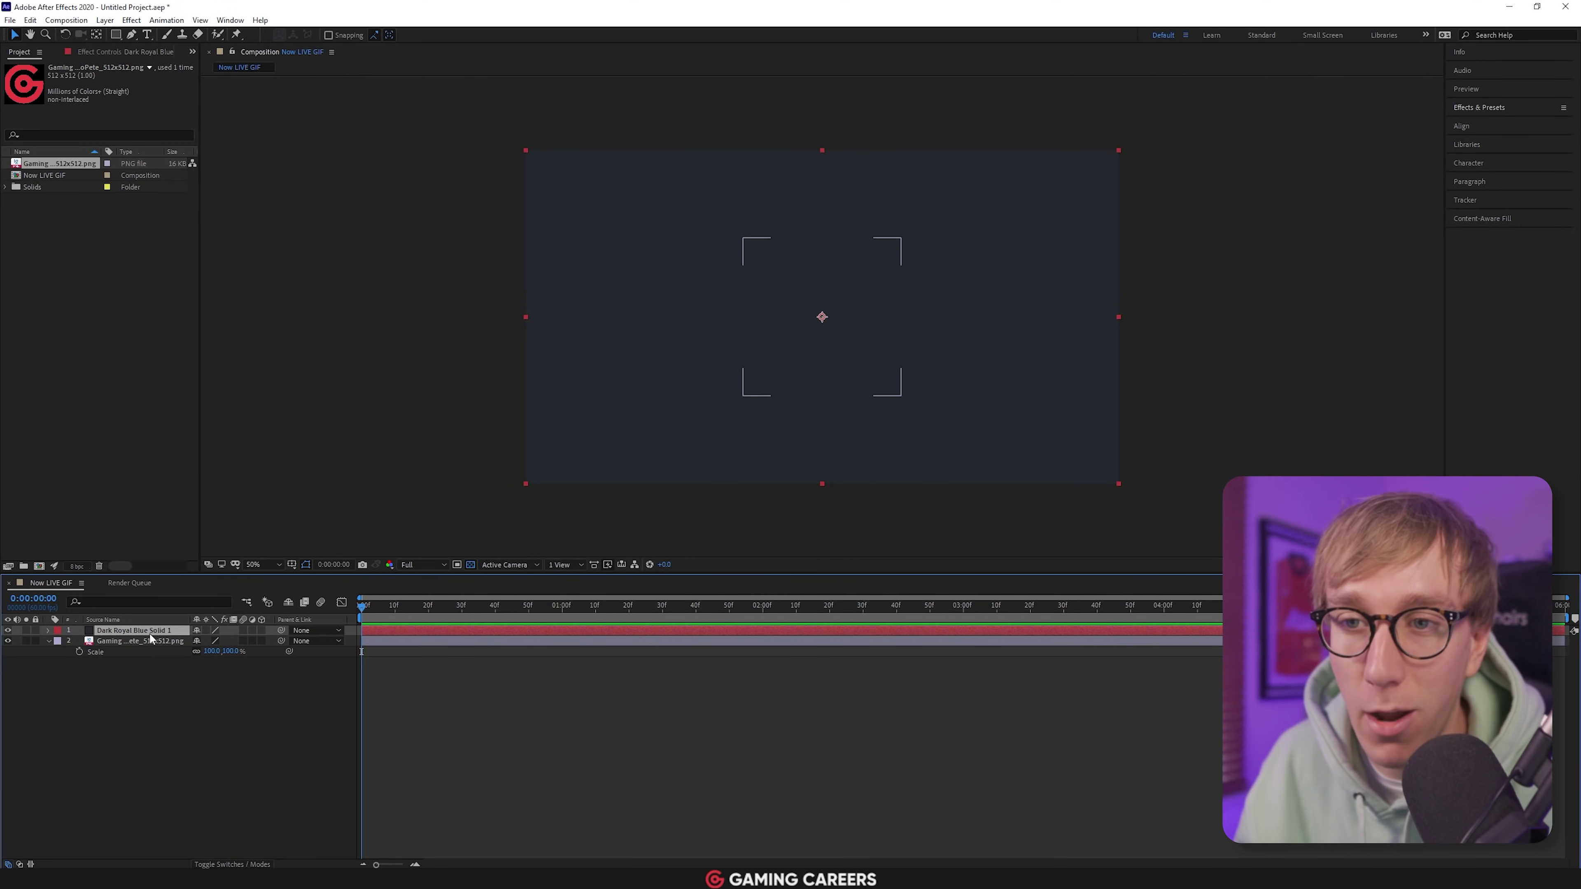
left_click_drag(143, 632, 157, 664)
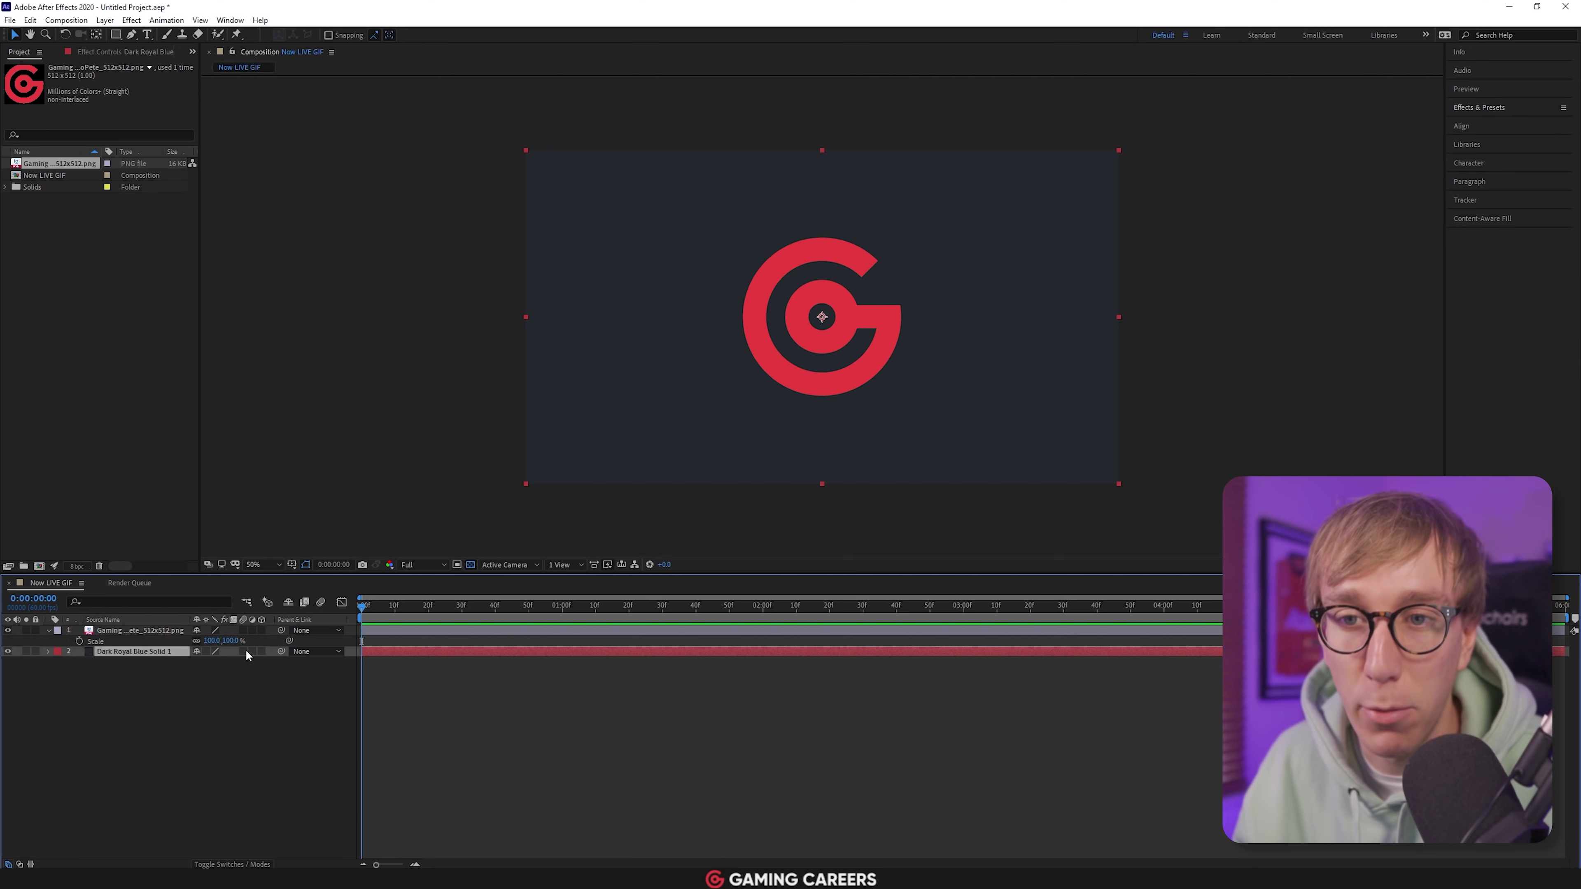
Rename the solid layer Background and the PNG layer Logo
right_click(136, 654)
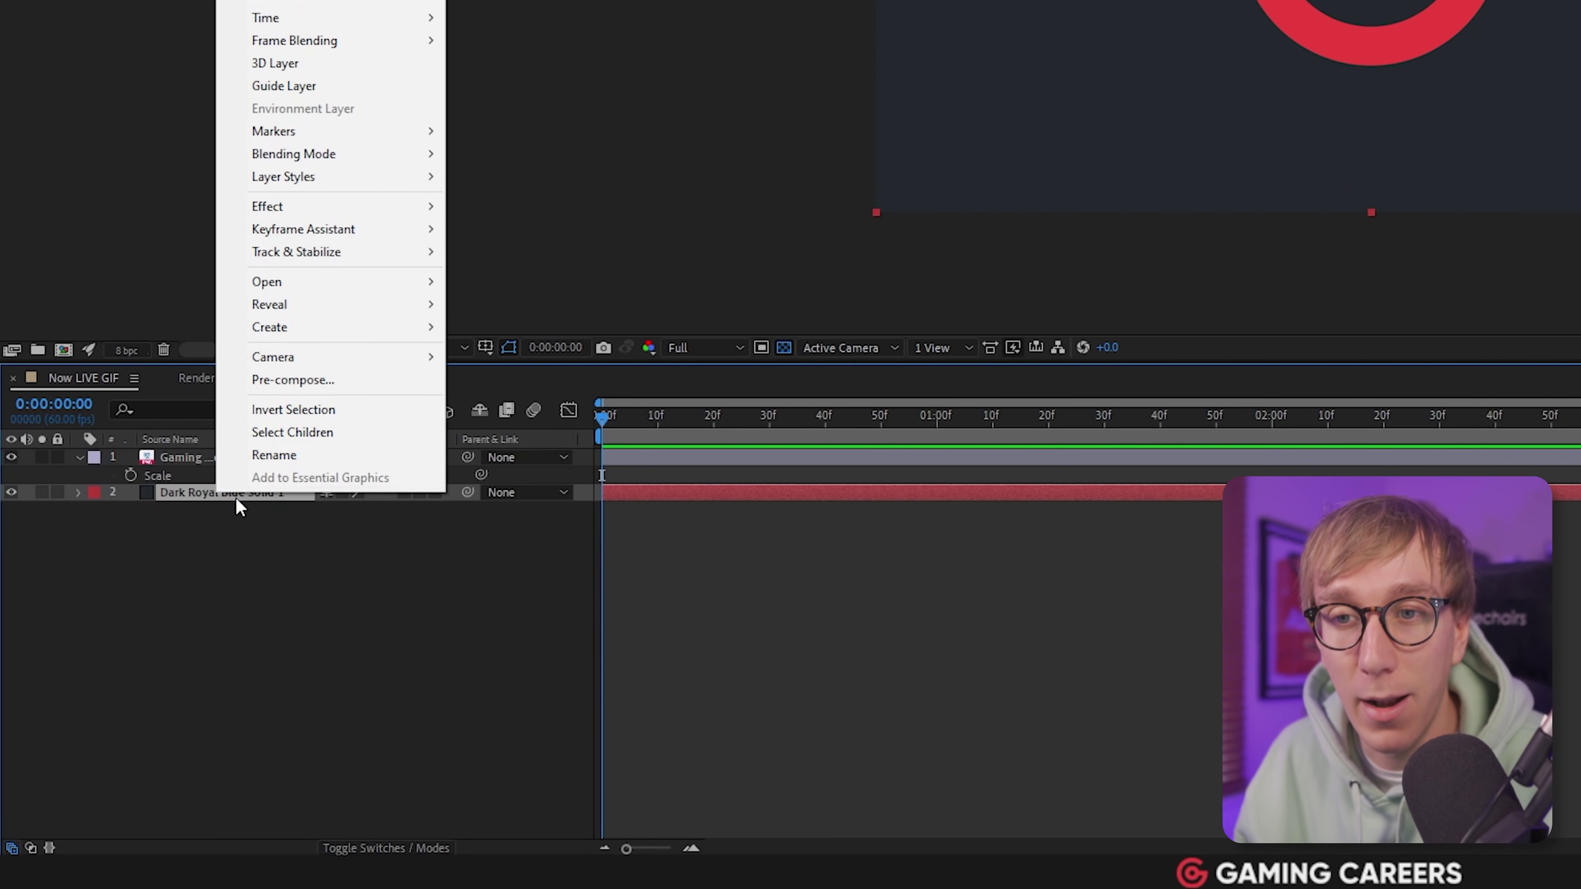
left_click(268, 459)
type("Background")
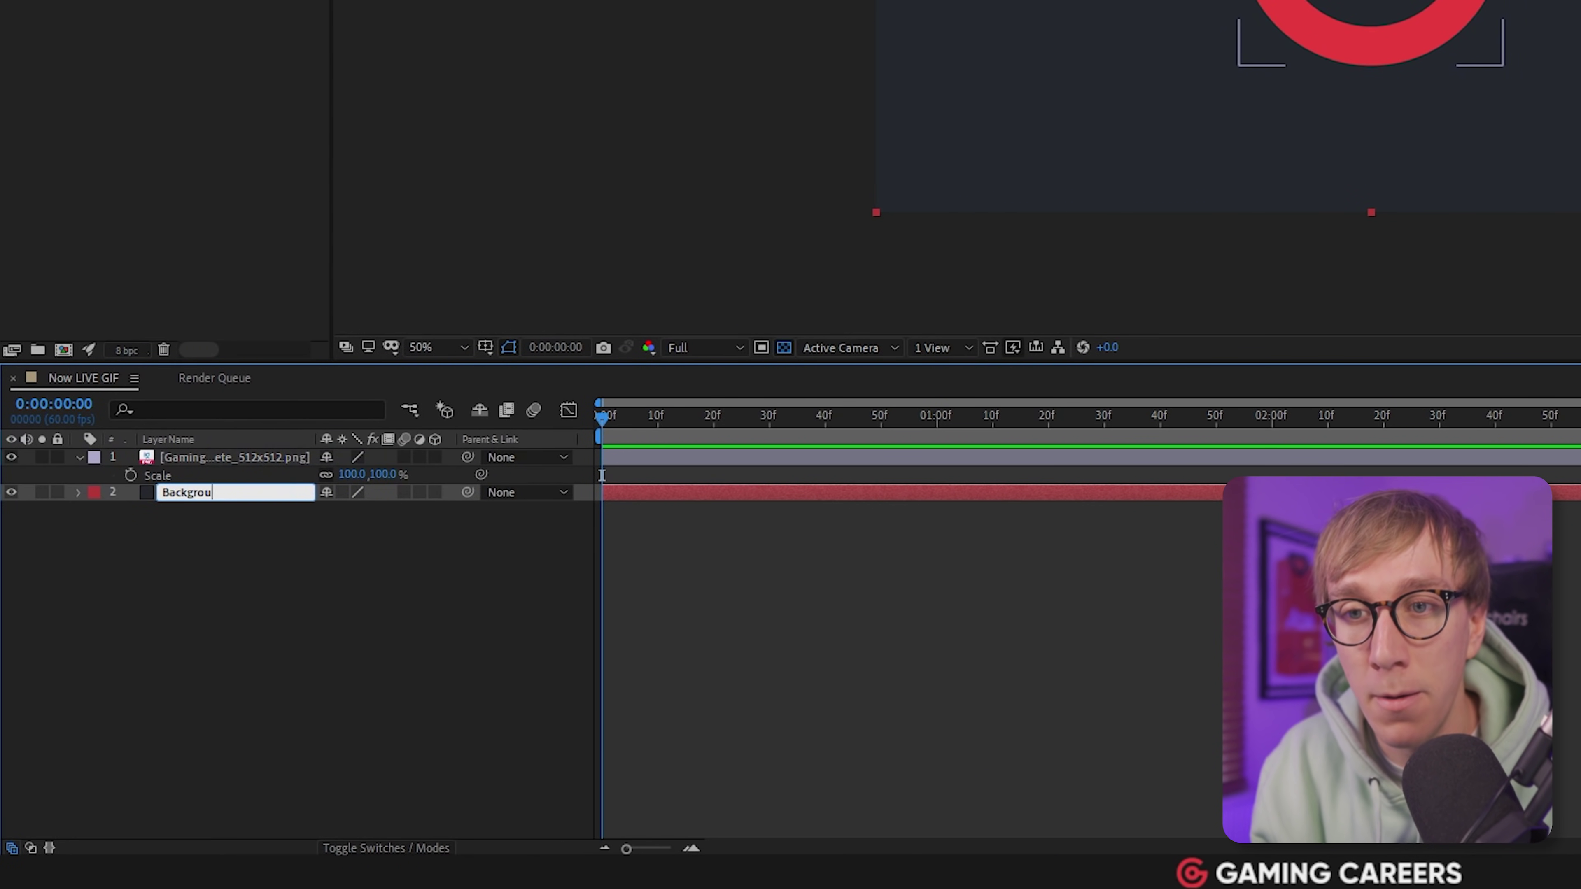
left_click(229, 540)
right_click(222, 464)
left_click(273, 427)
type("Logo")
key("Return")
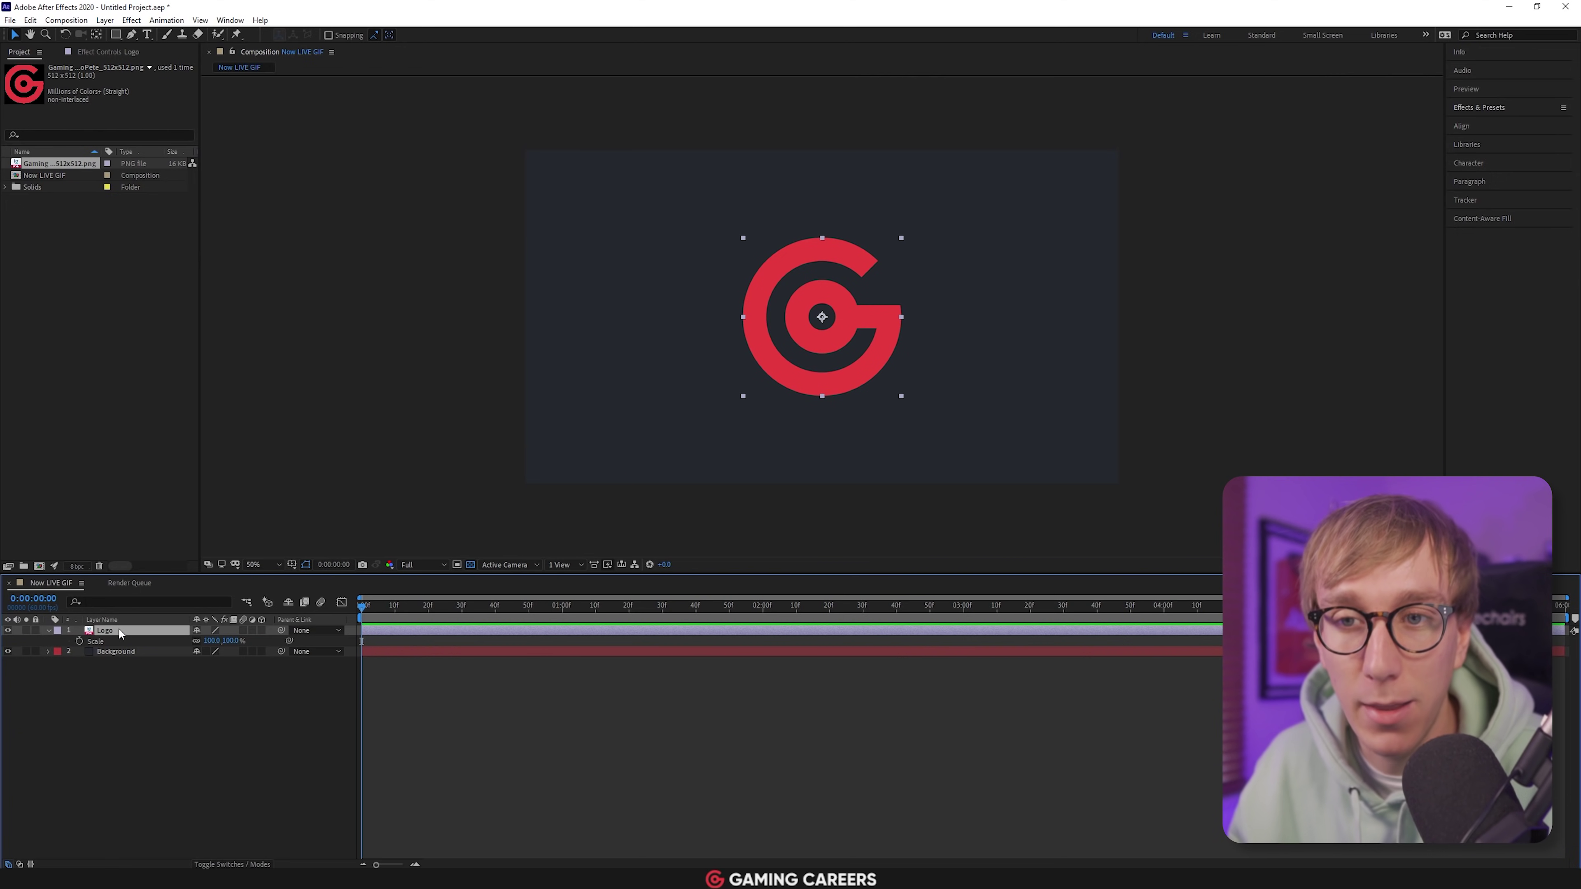
Reveal the Logo layer's Position property and set a Position keyframe at 0:00:00:35 with the logo centred
key("p")
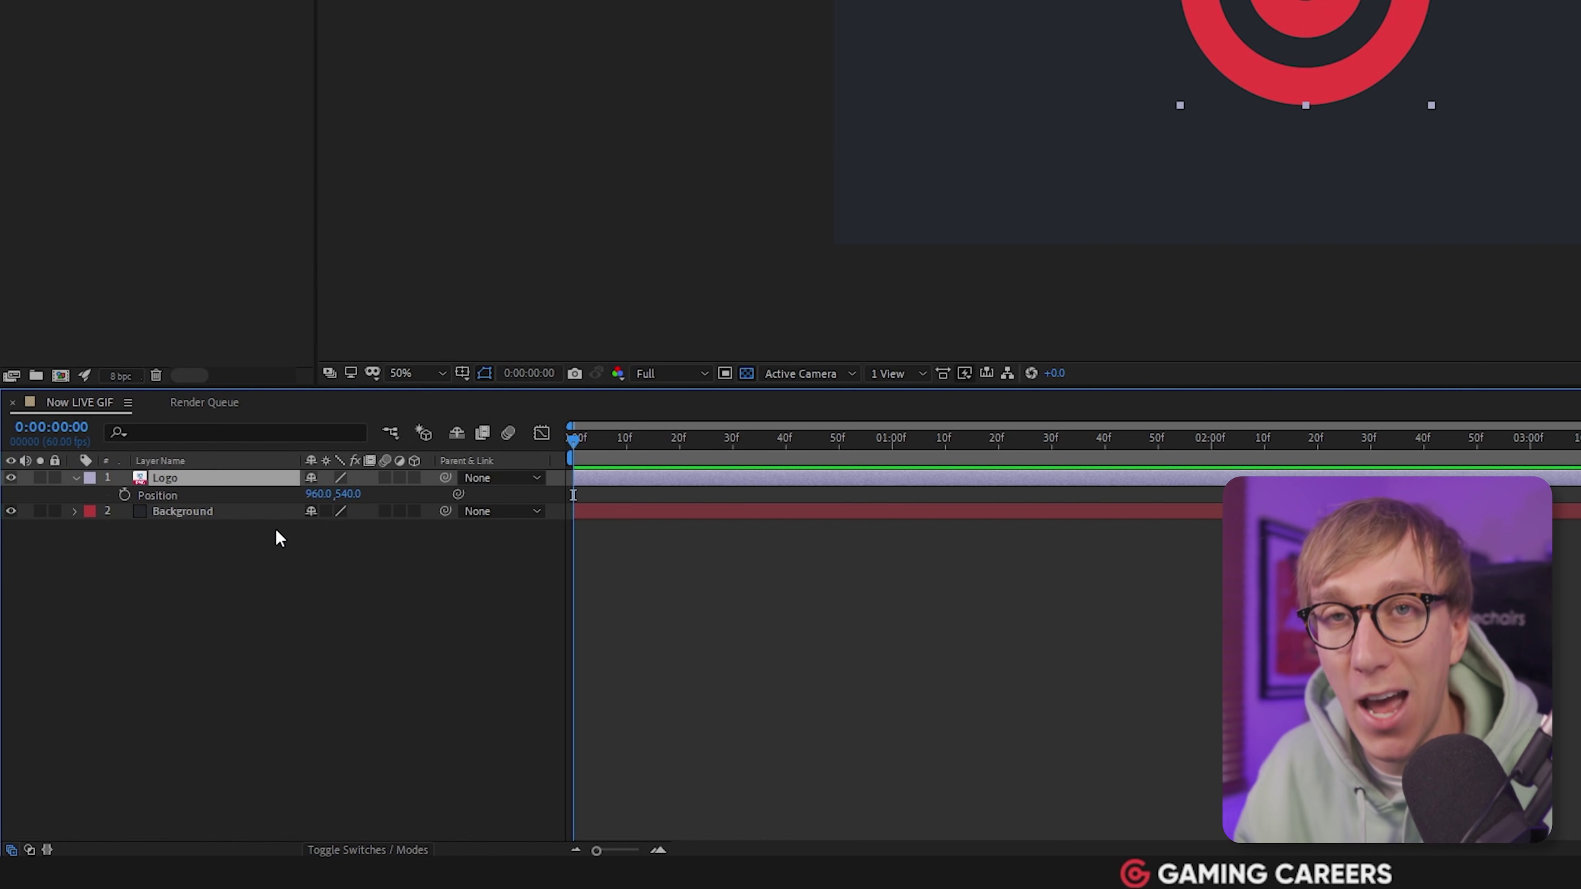
left_click_drag(576, 440, 758, 442)
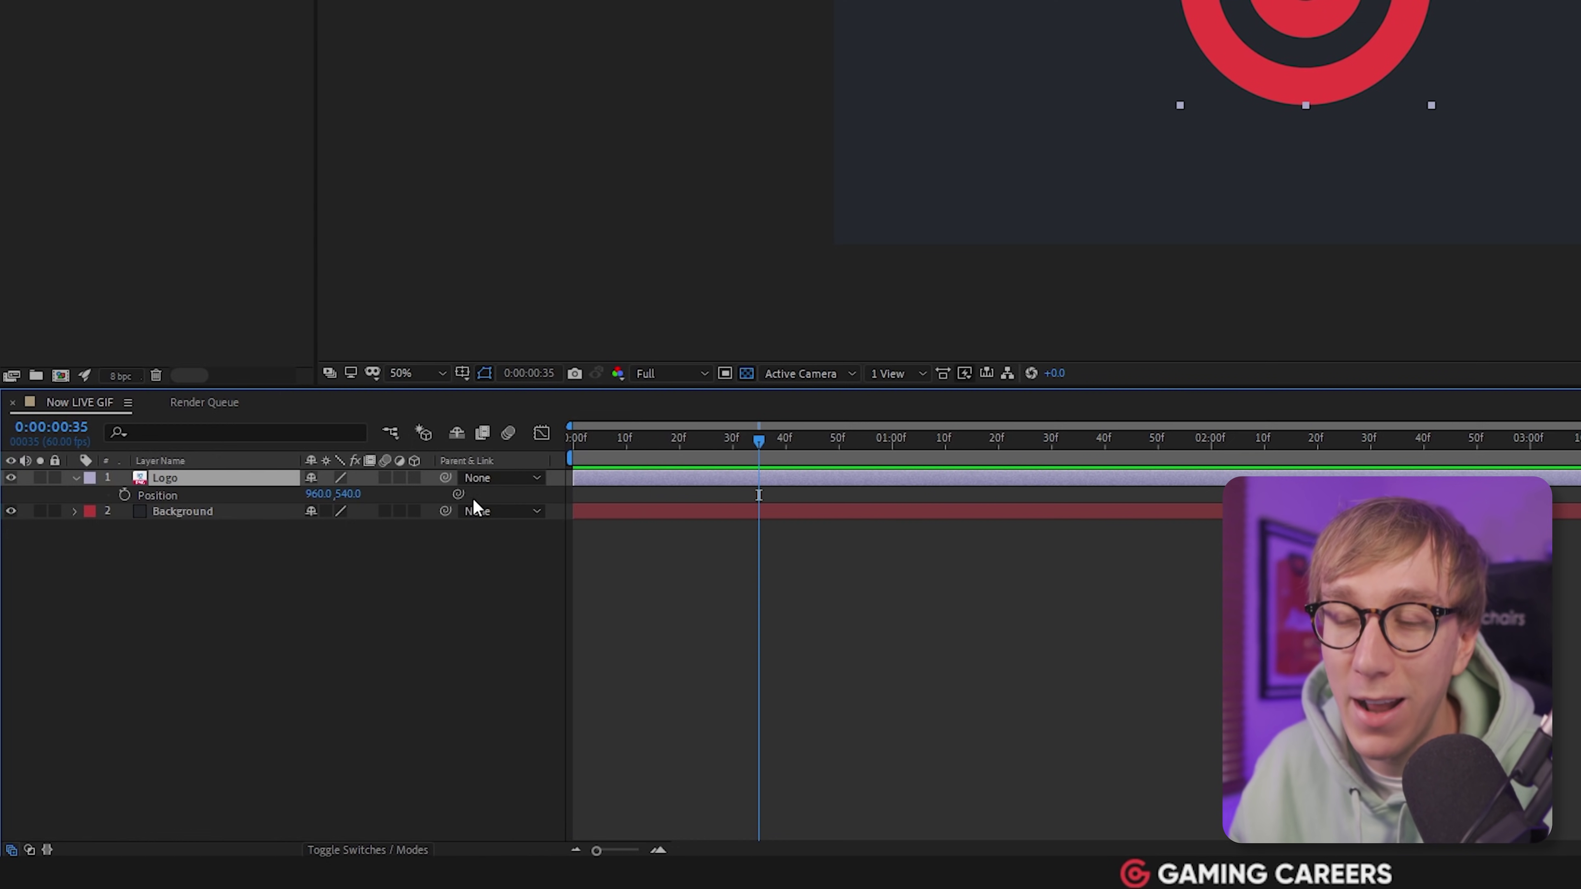
left_click(125, 494)
left_click_drag(759, 440, 767, 441)
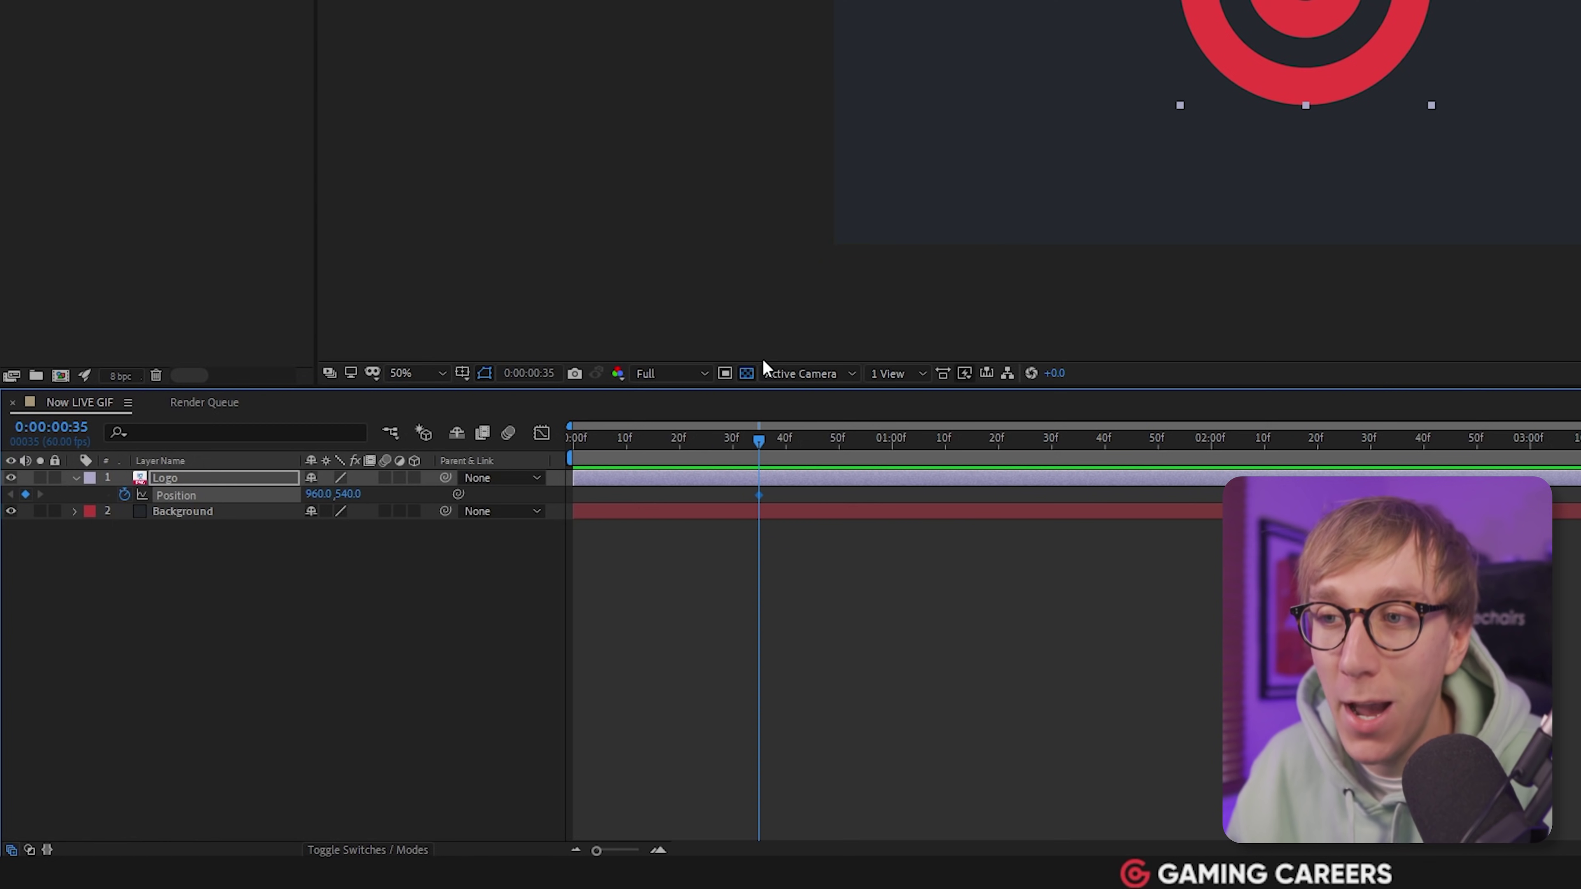
At 0:00:00:00, move the logo straight down until it is fully below the frame, and preview the slide-in
left_click_drag(759, 442, 574, 449)
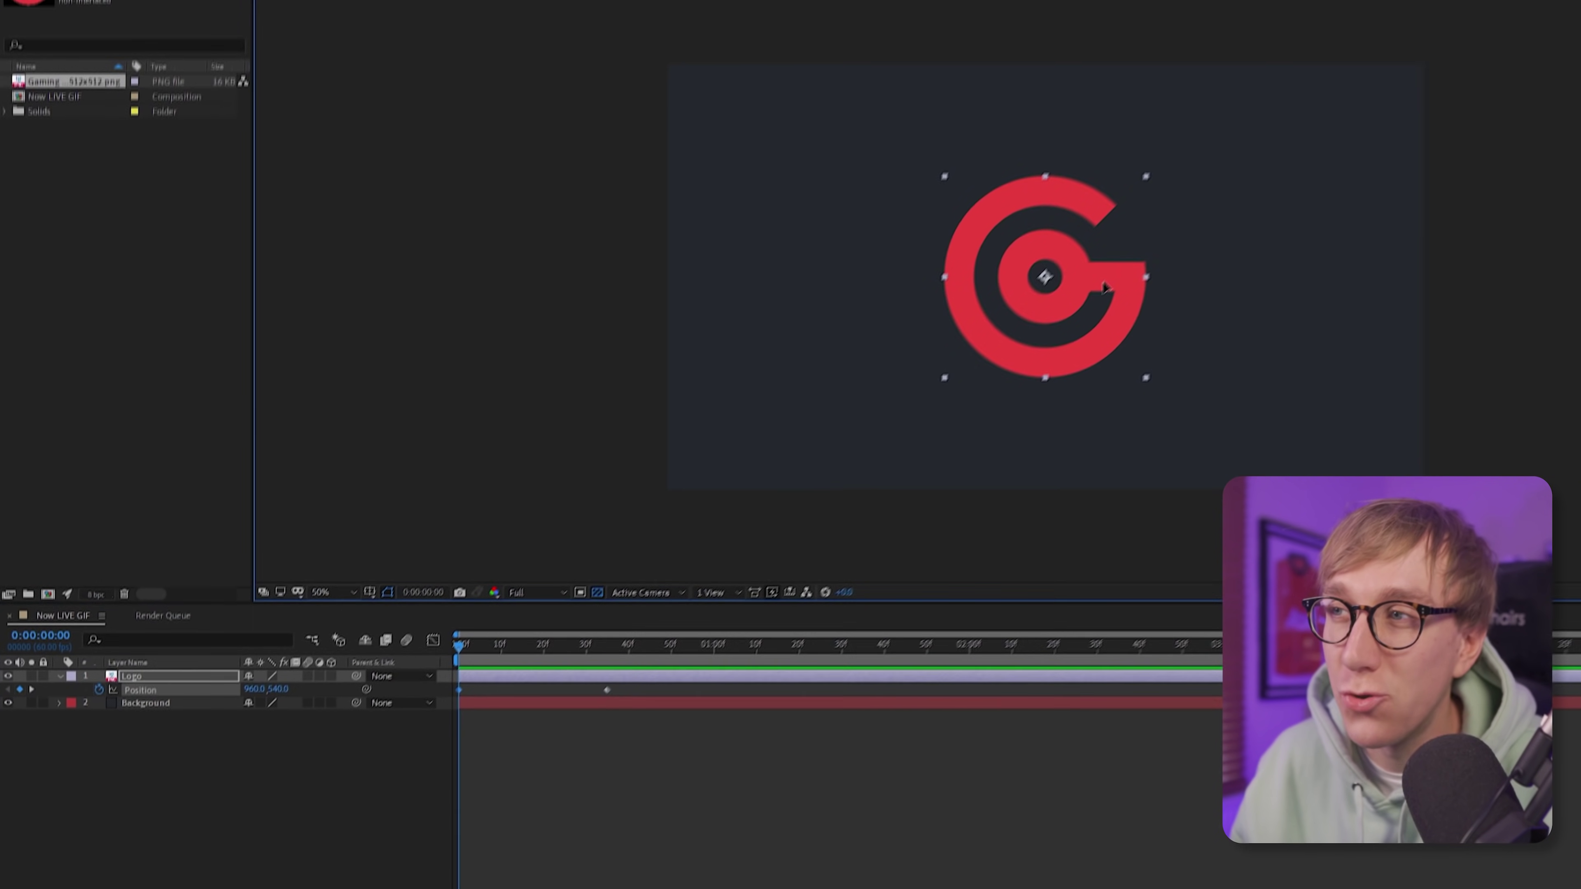
left_click_drag(1105, 286, 1081, 623)
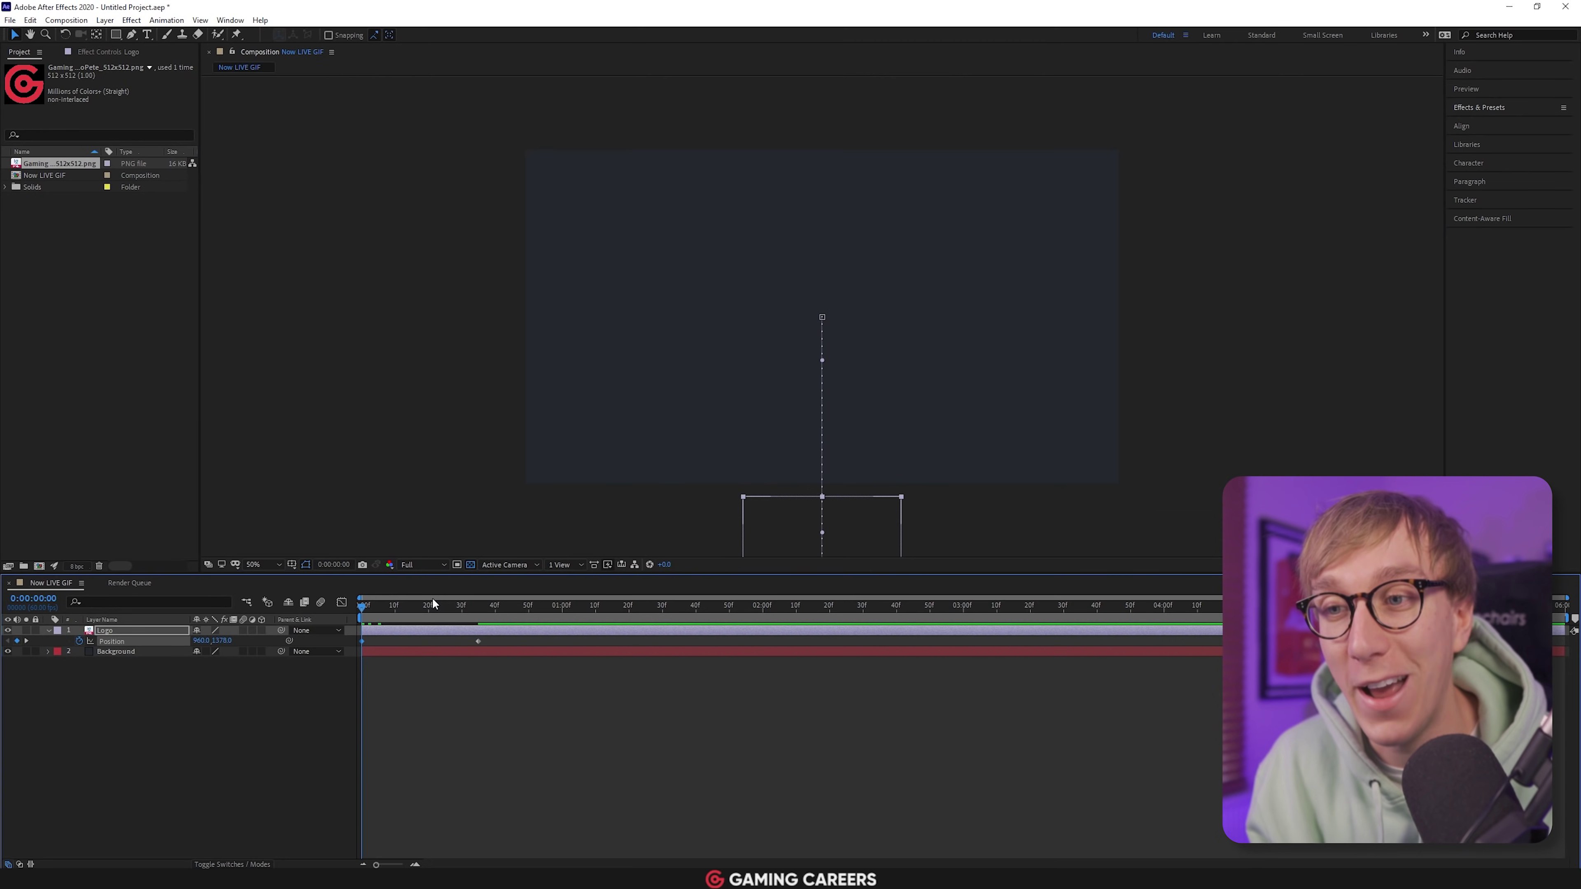
key("space")
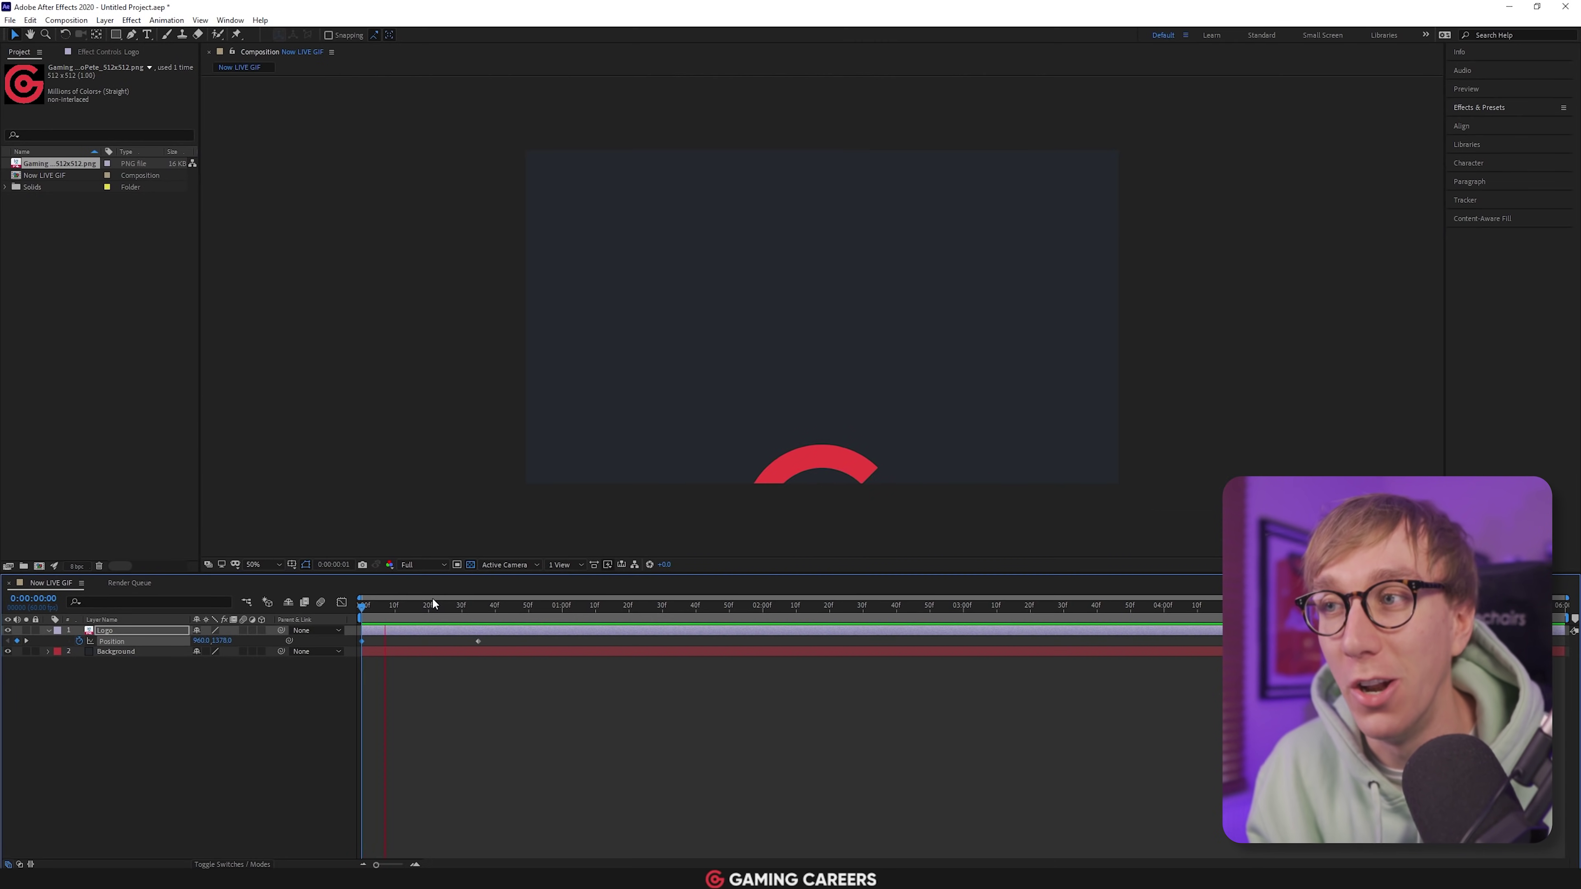
key("space")
key("space")
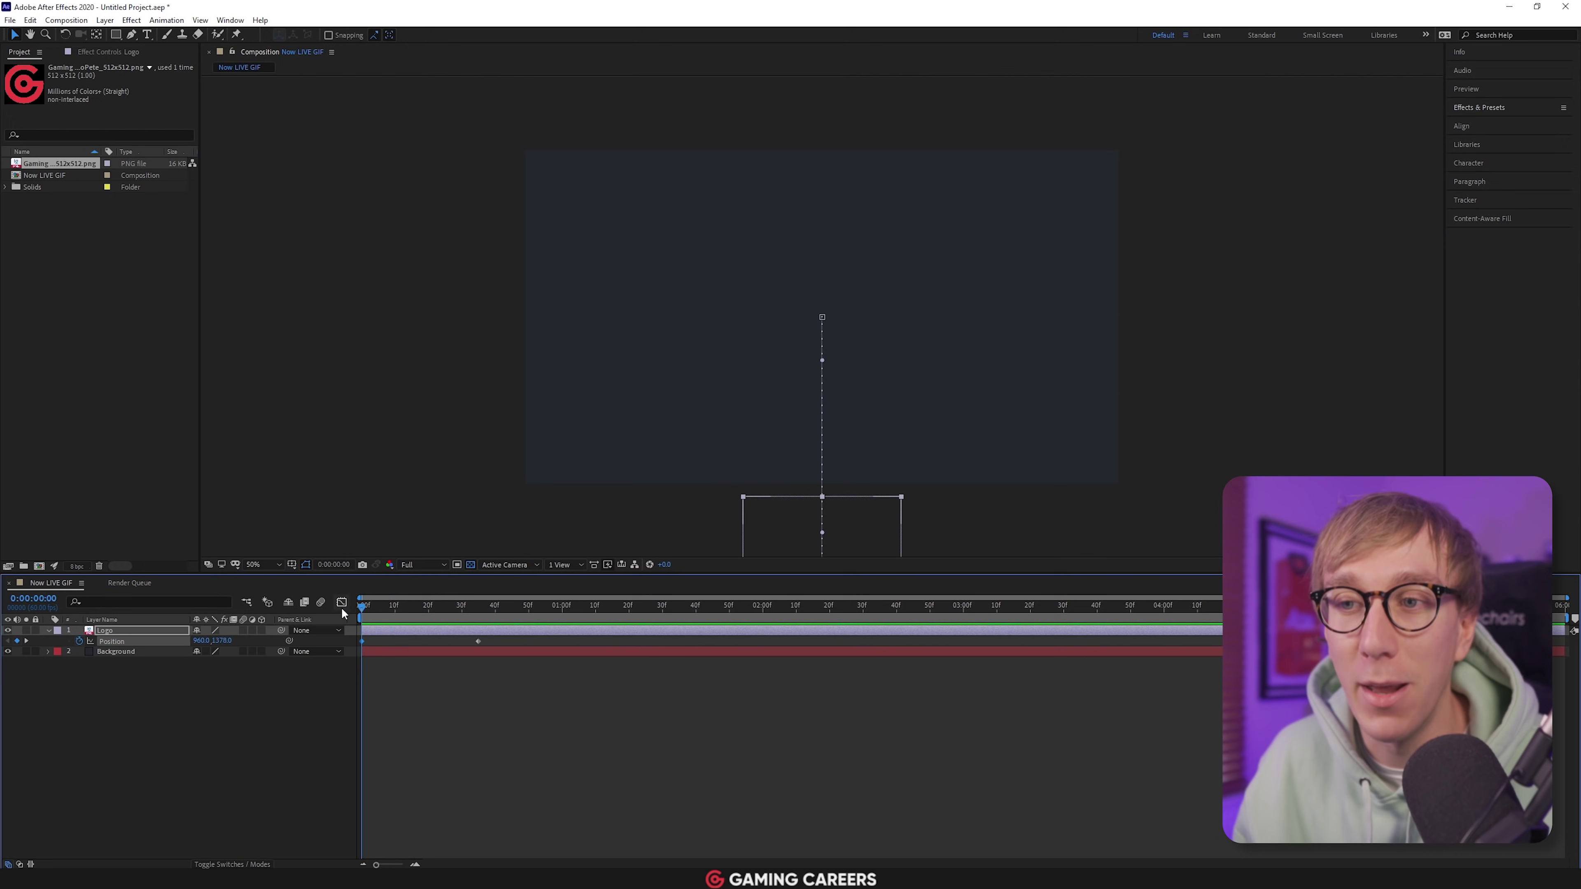
key("space")
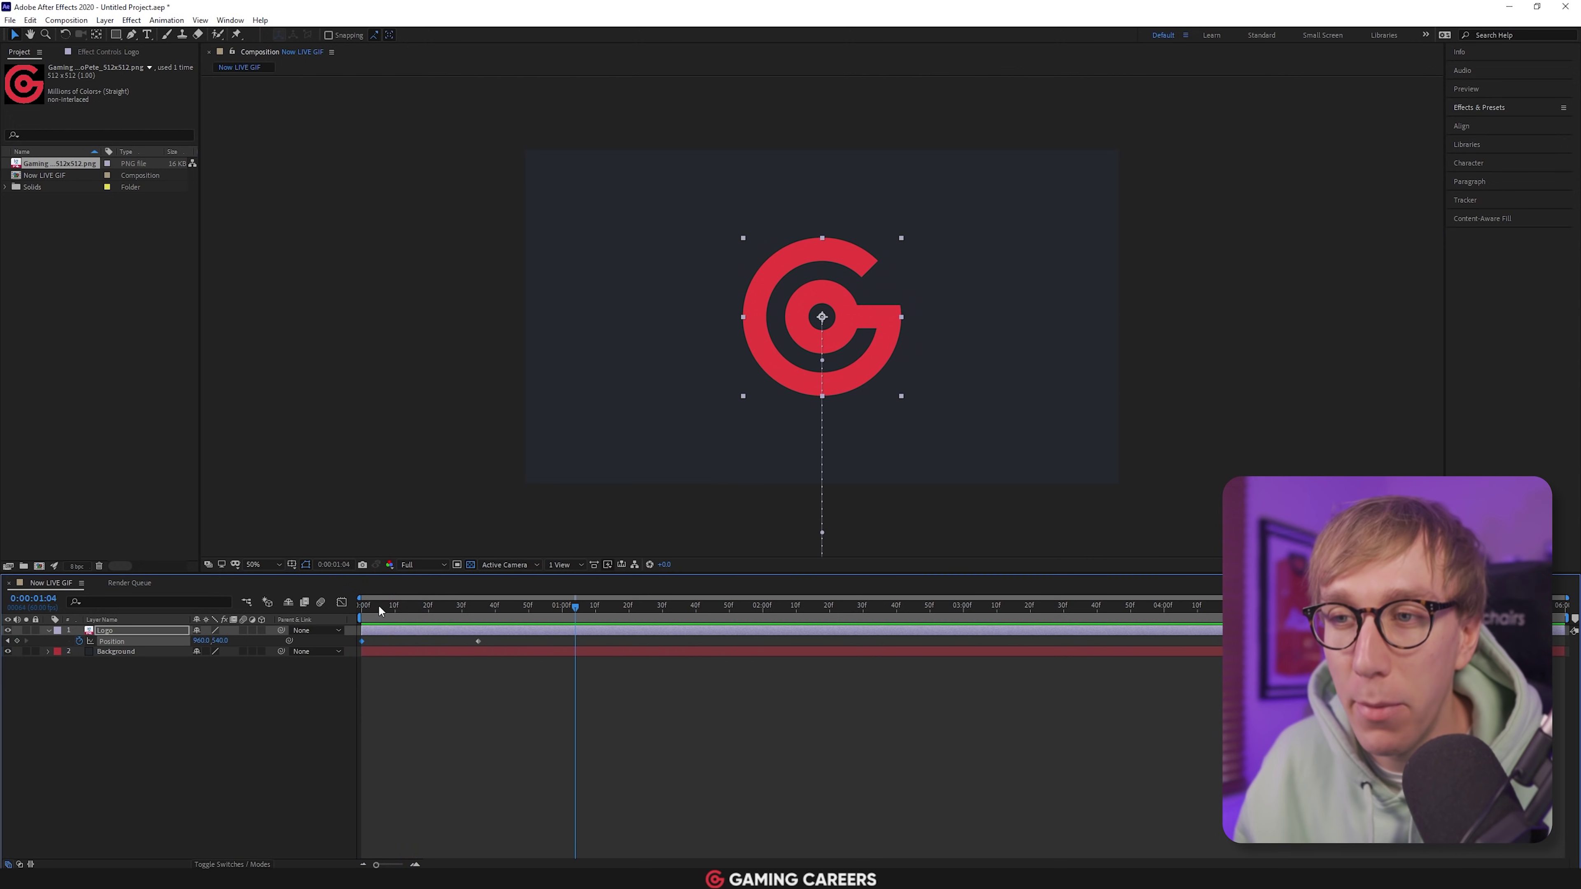
At 0:00:00:20, raise the logo above centre to position 960.0, 339.1, and preview the overshoot animation
left_click(373, 606)
left_click_drag(373, 607, 429, 610)
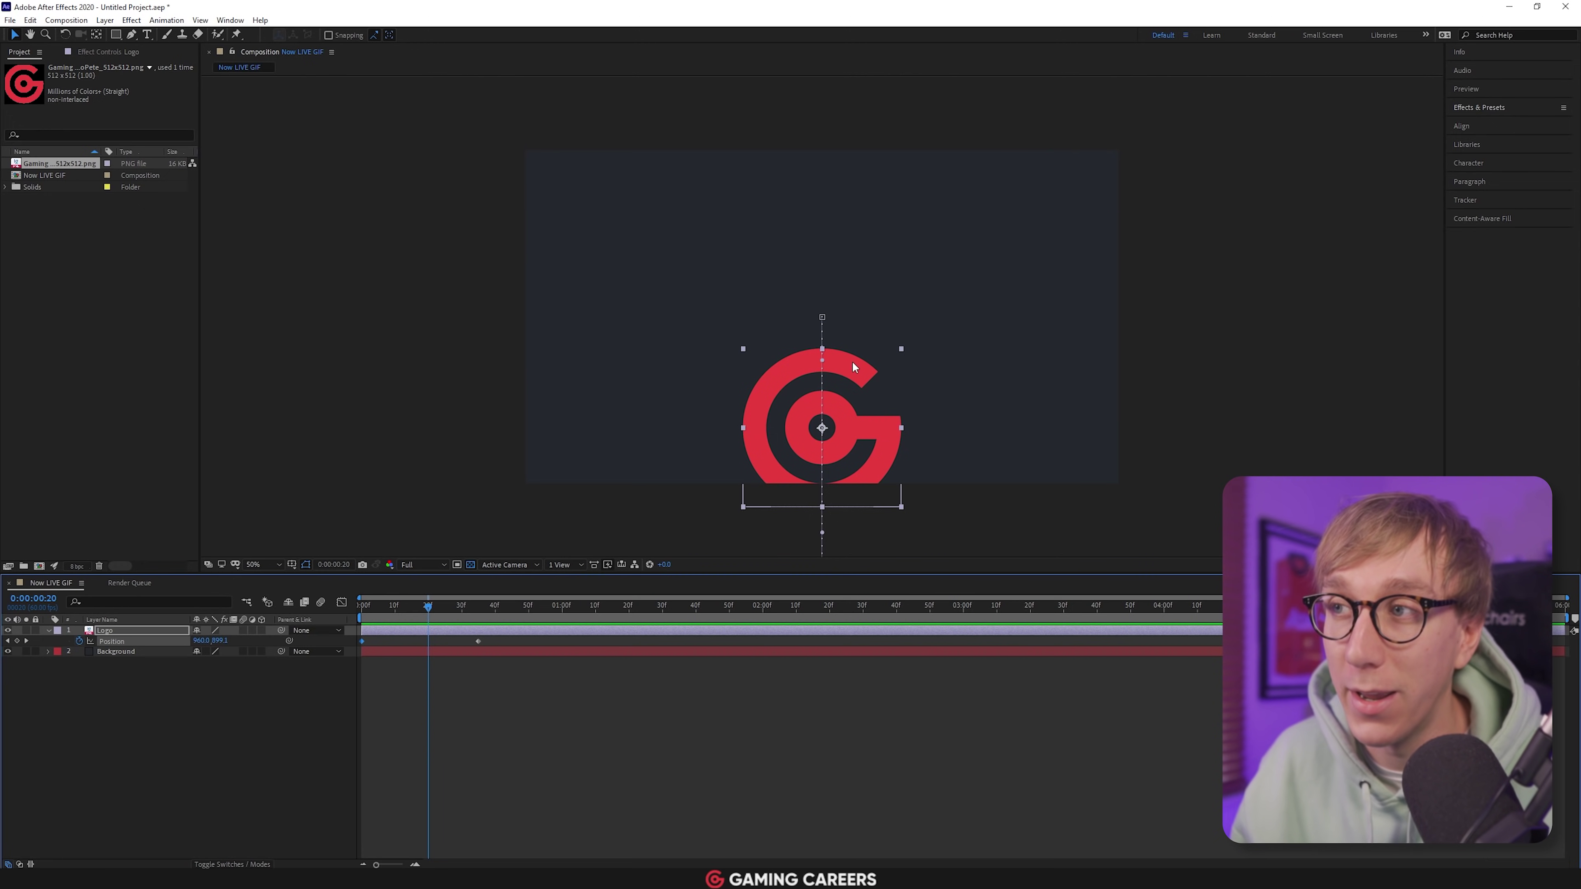
left_click_drag(869, 376, 865, 204)
key("space")
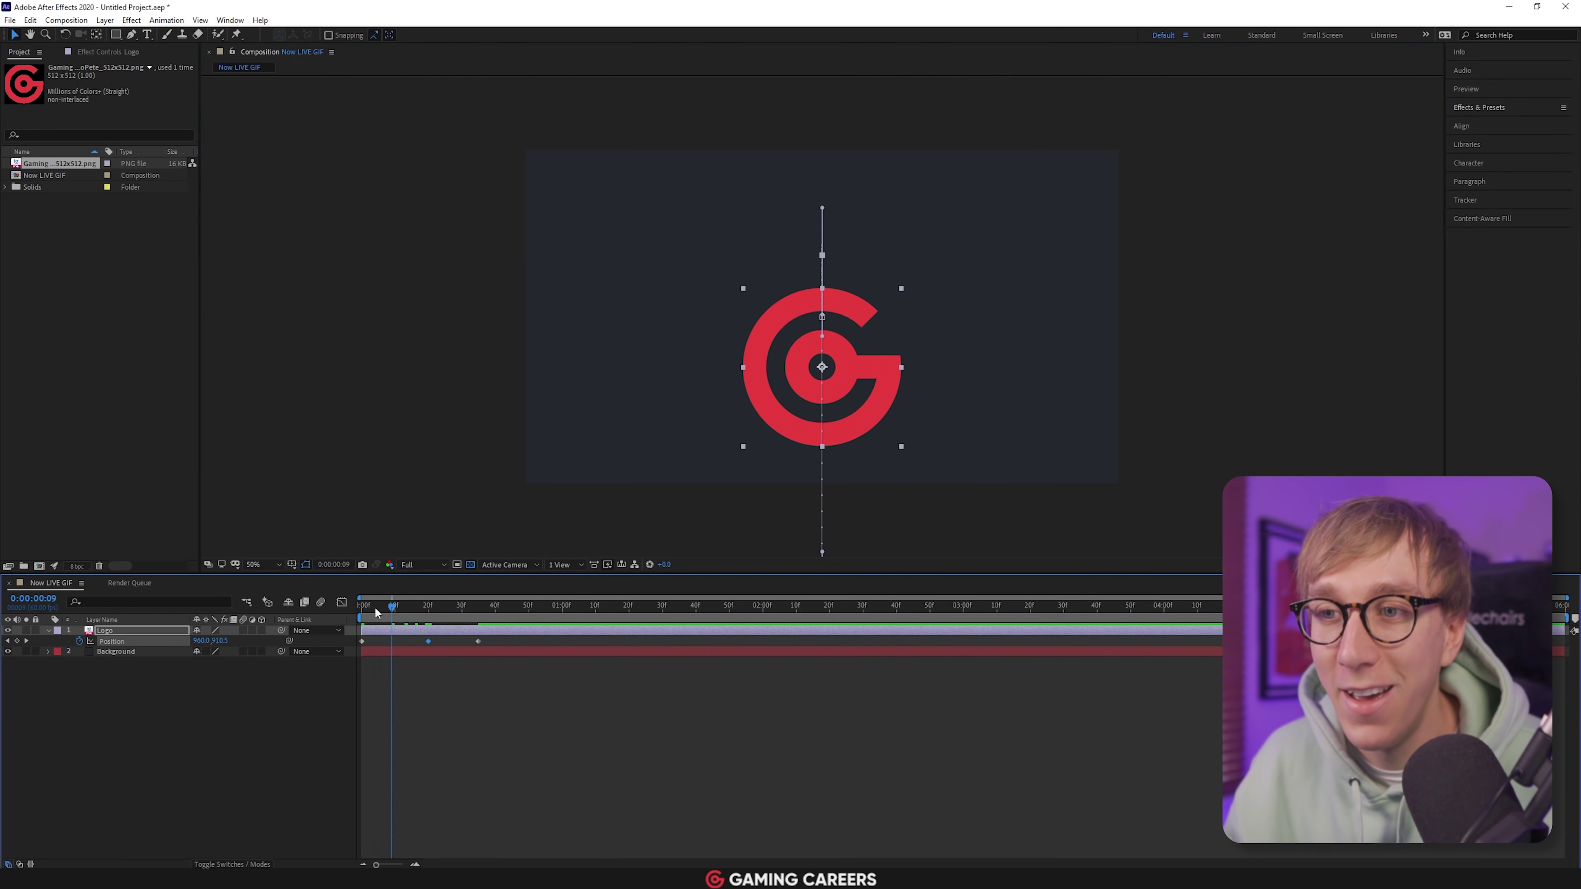
mouse_move(549, 603)
left_mouse_down()
mouse_move(362, 604)
mouse_move(529, 604)
left_mouse_up()
key("Home")
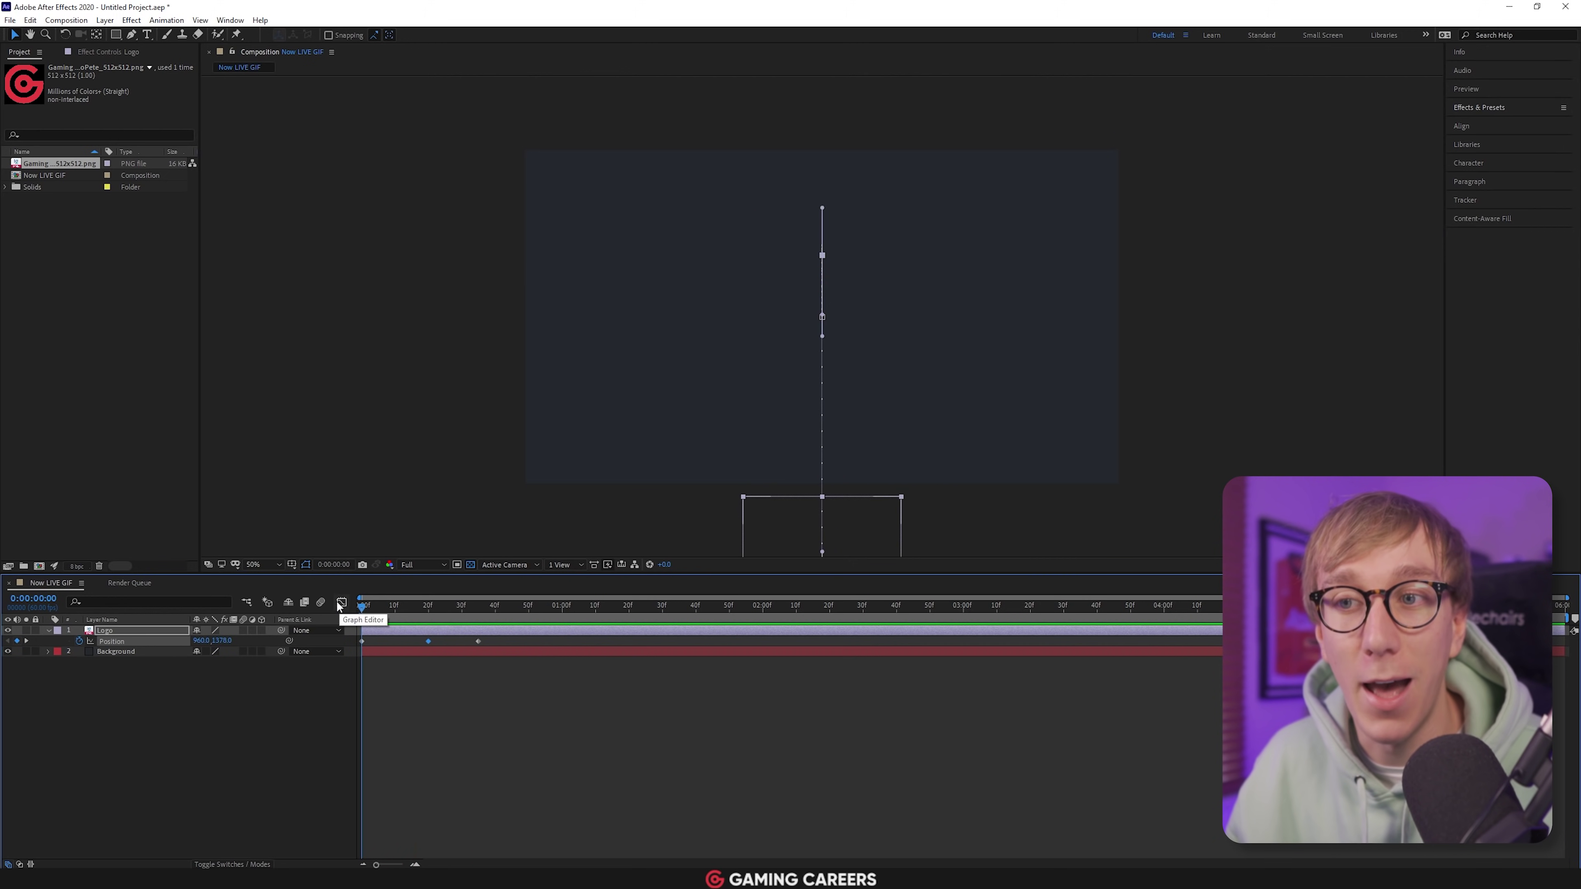
Apply Easy Ease to the logo's Position keyframes at 0:00:00:20 and 0:00:00:35, and preview the smoothed bounce
left_click(438, 672)
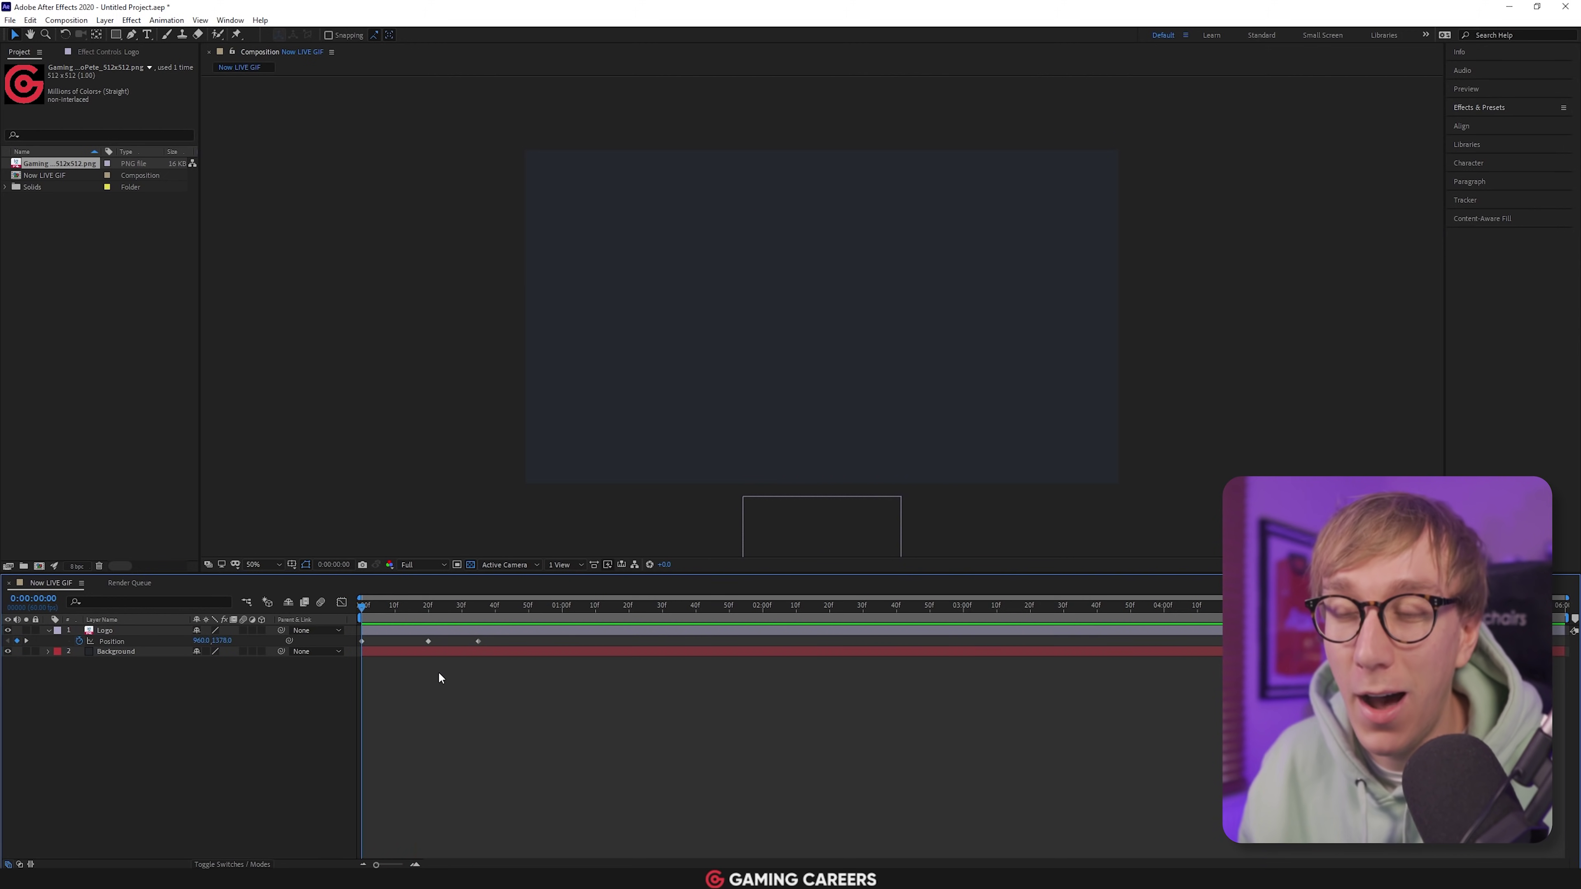
left_click_drag(395, 605, 492, 646)
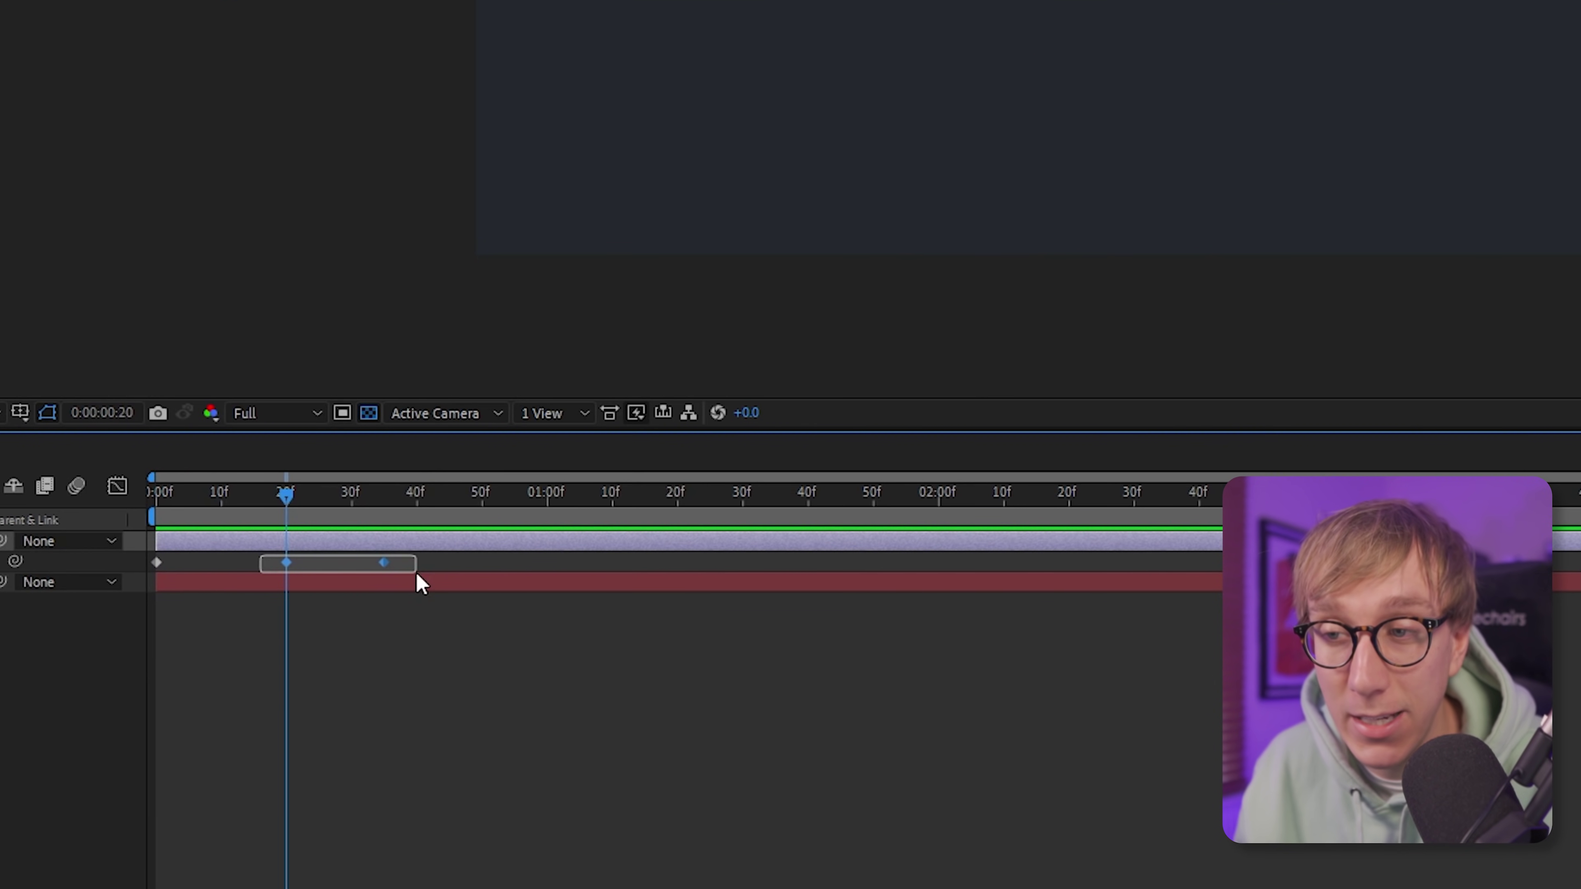
left_click_drag(422, 586, 417, 563)
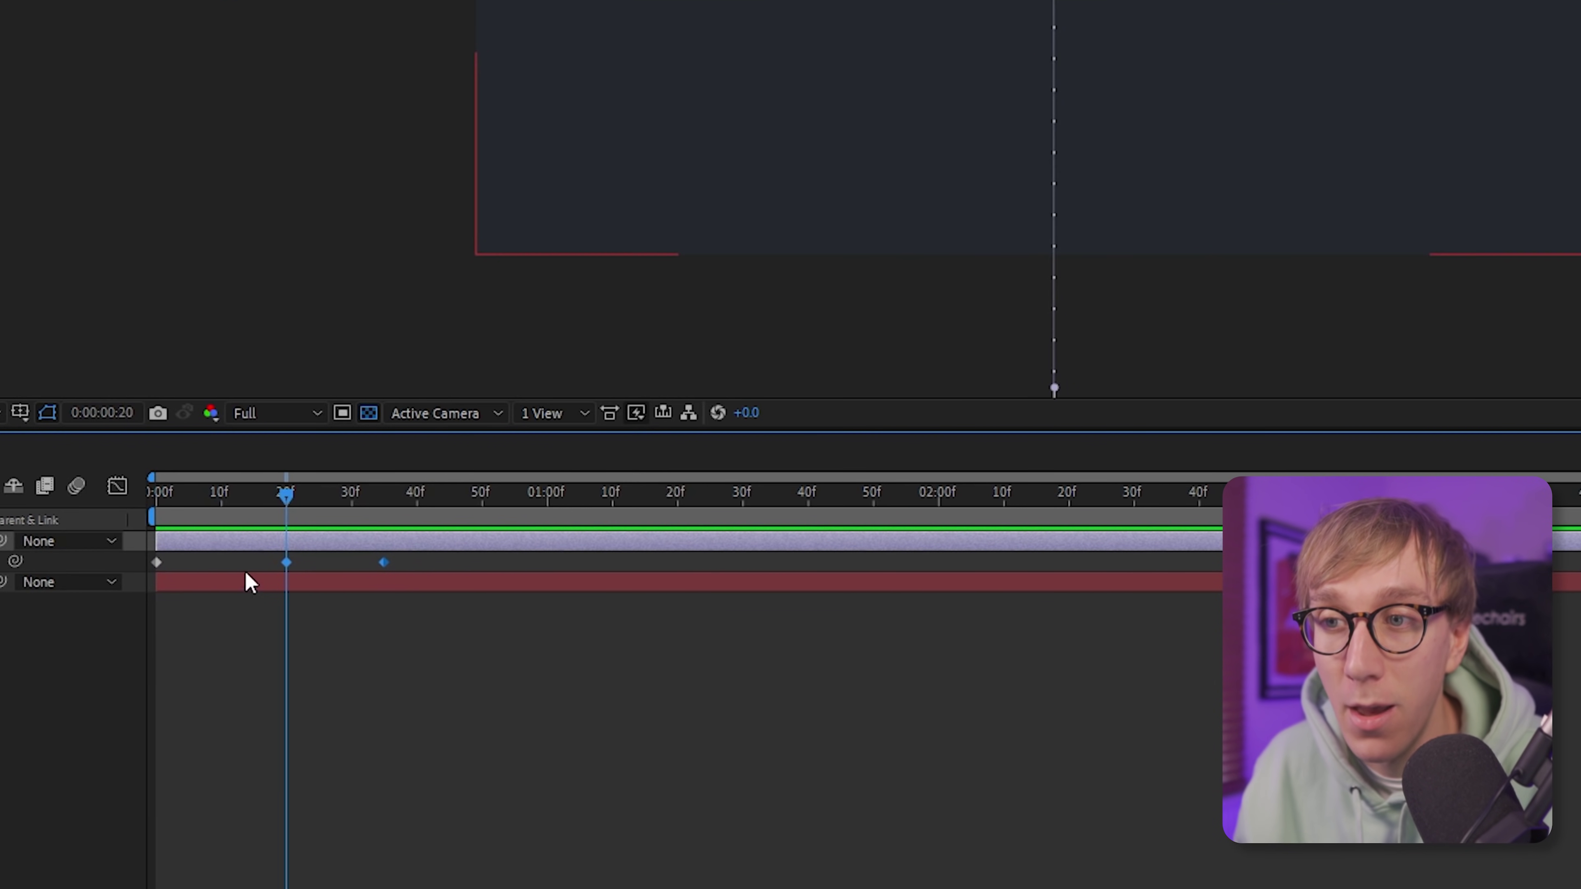
right_click(285, 564)
mouse_move(378, 871)
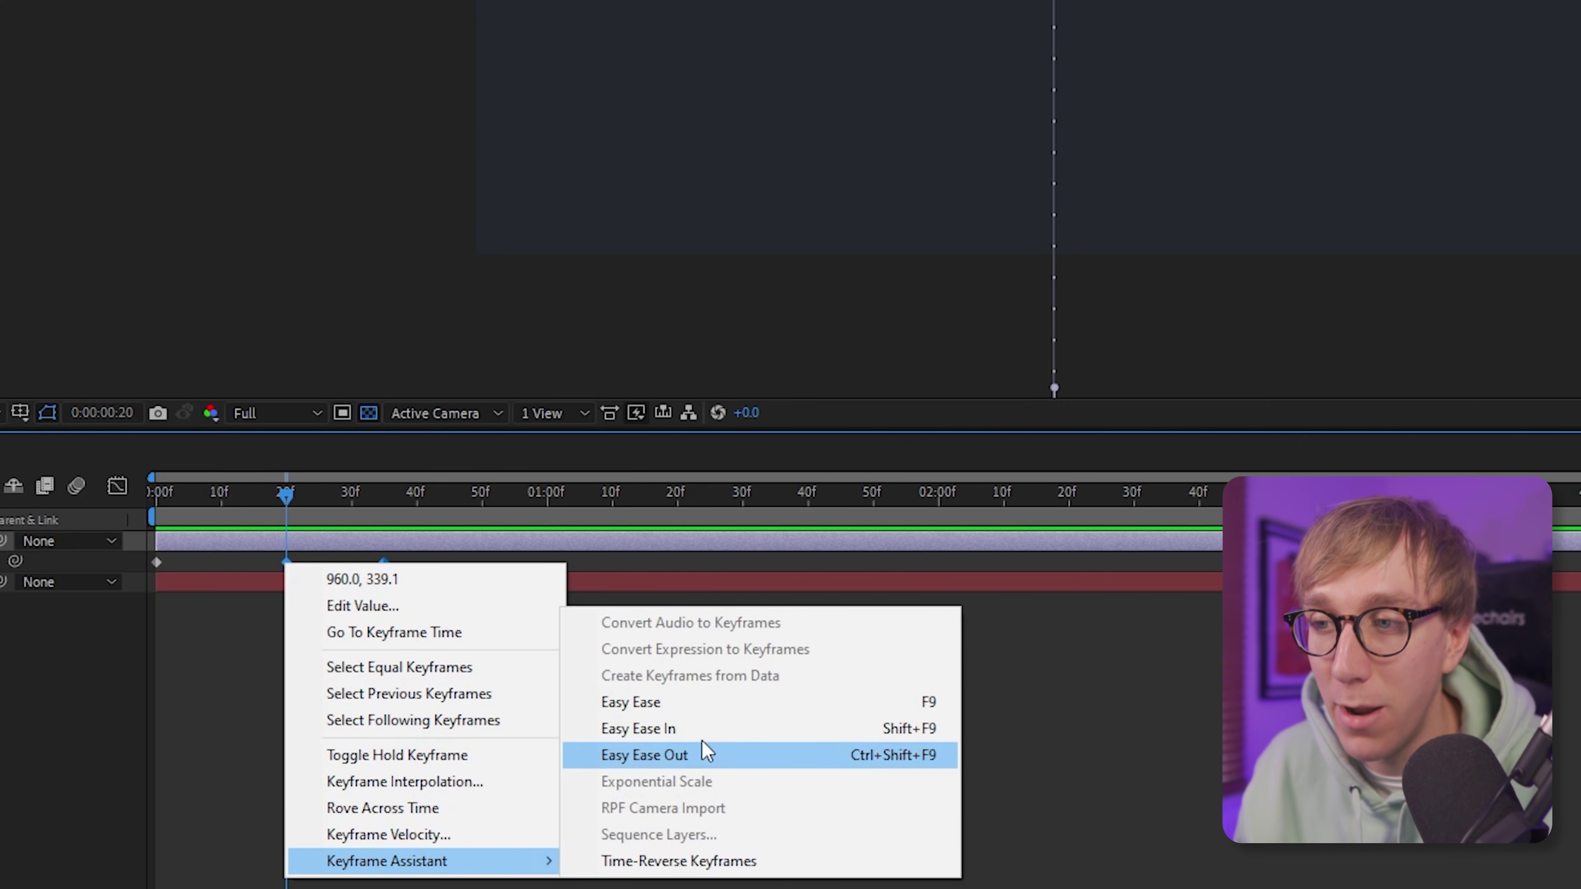
left_click(698, 709)
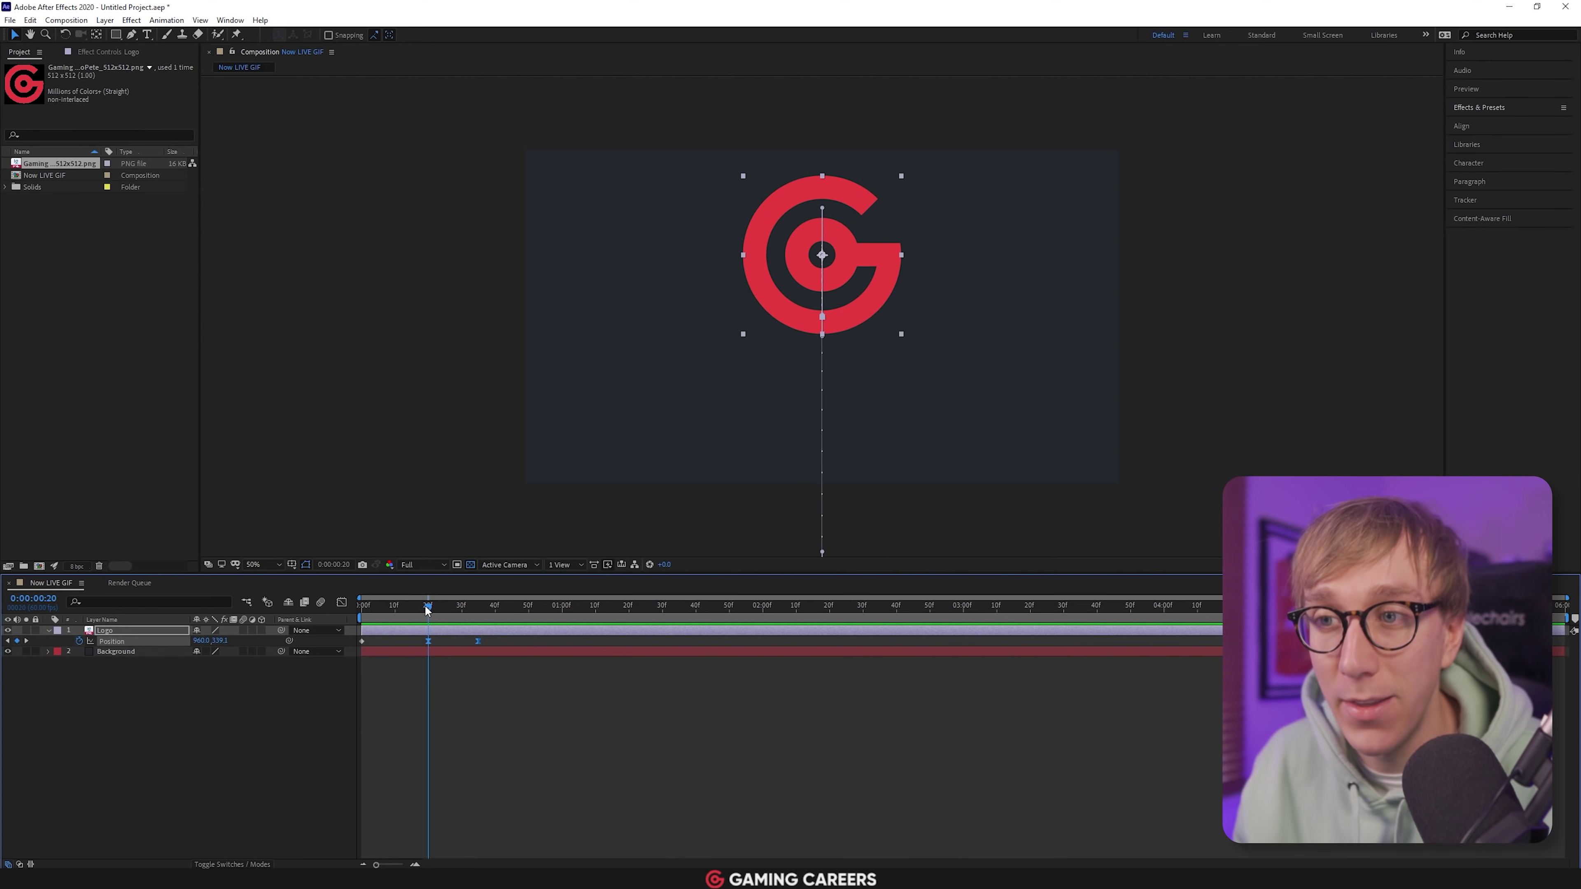
key("space")
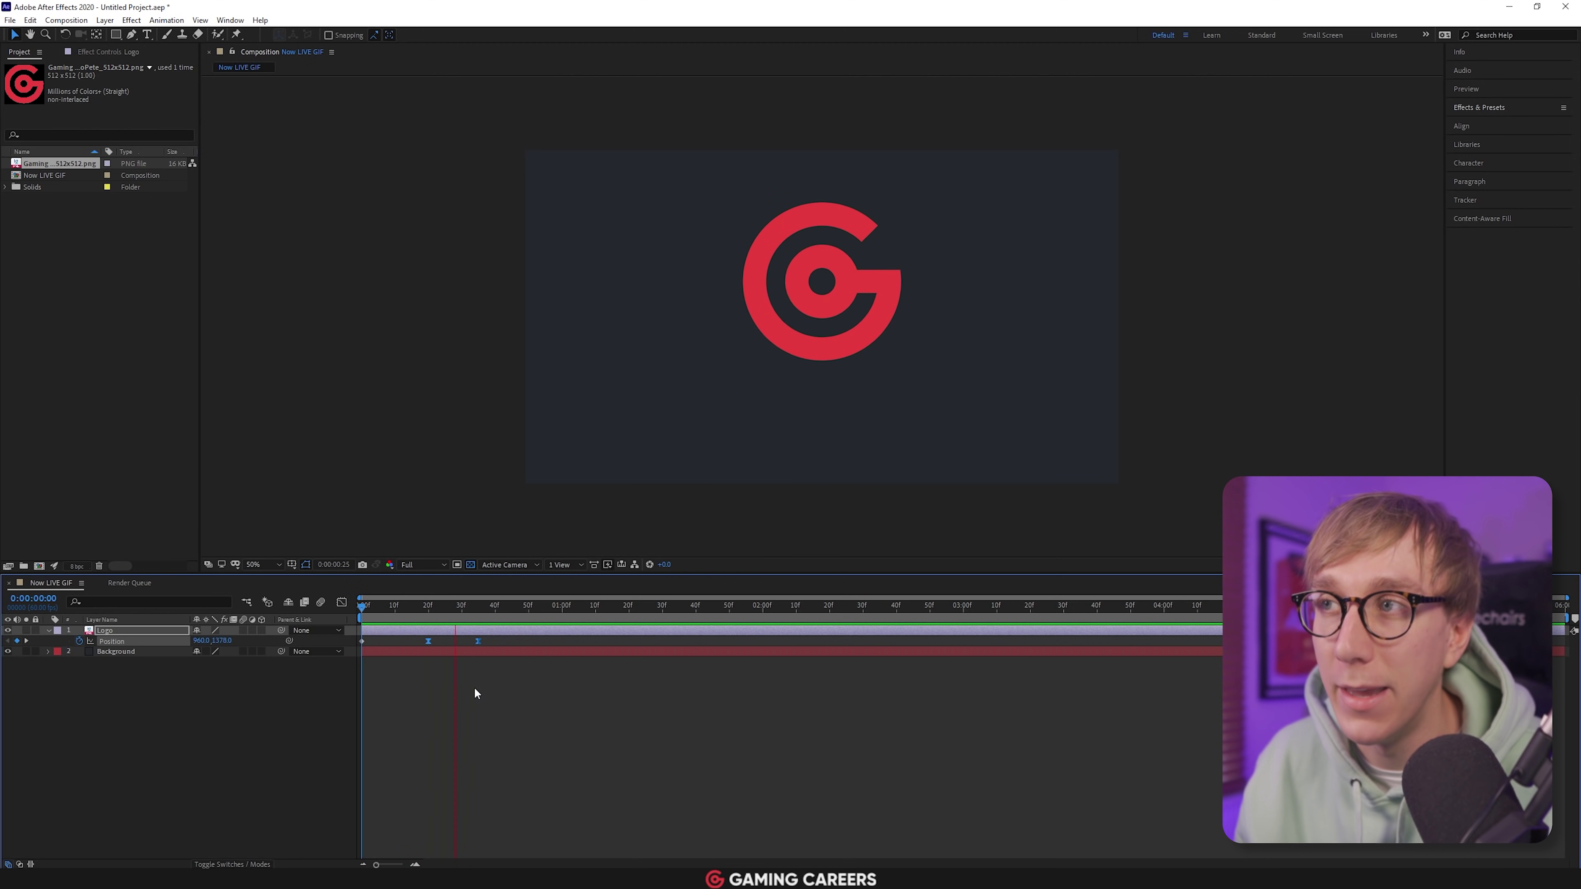
key("space")
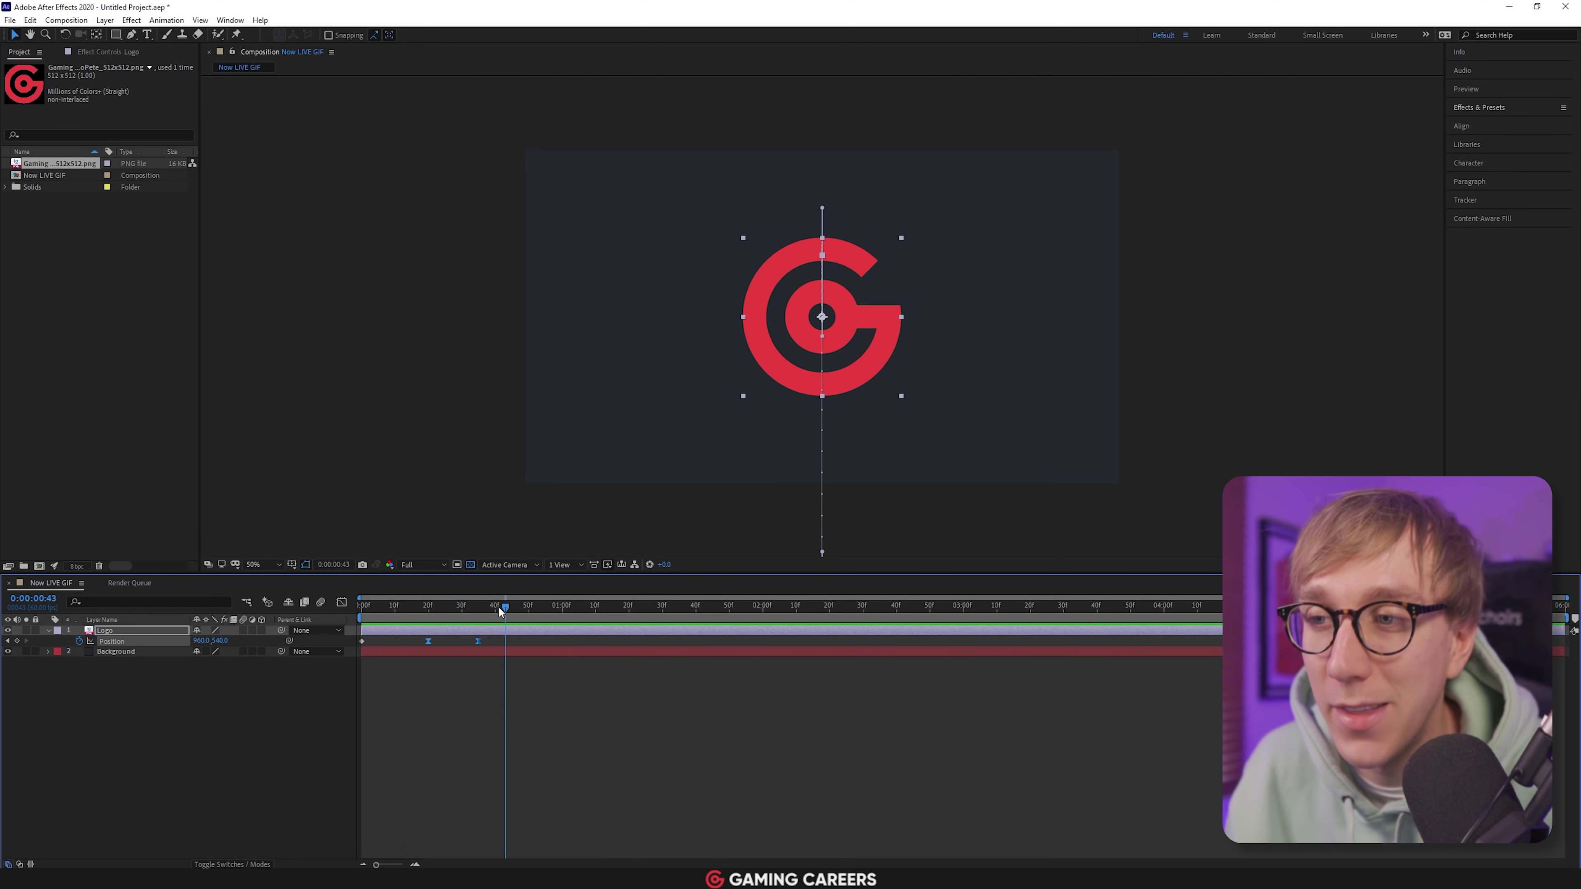
Open the Graph Editor for the Position keyframe at 0:00:00:20, inspect its value graph, and return to the speed graph
left_click_drag(504, 605, 431, 616)
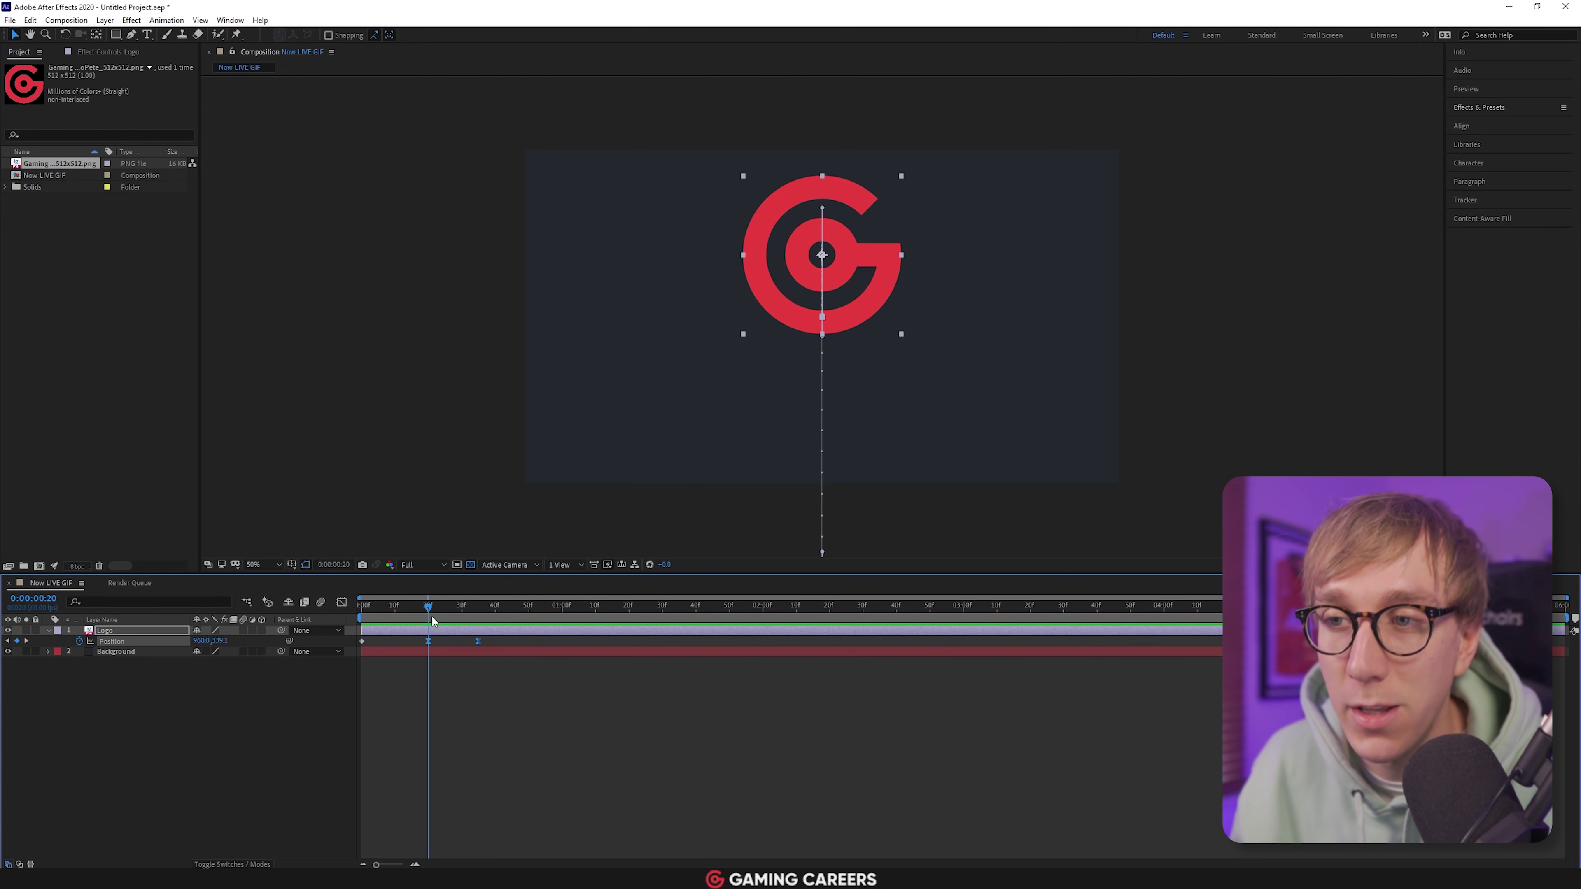
left_click(428, 642)
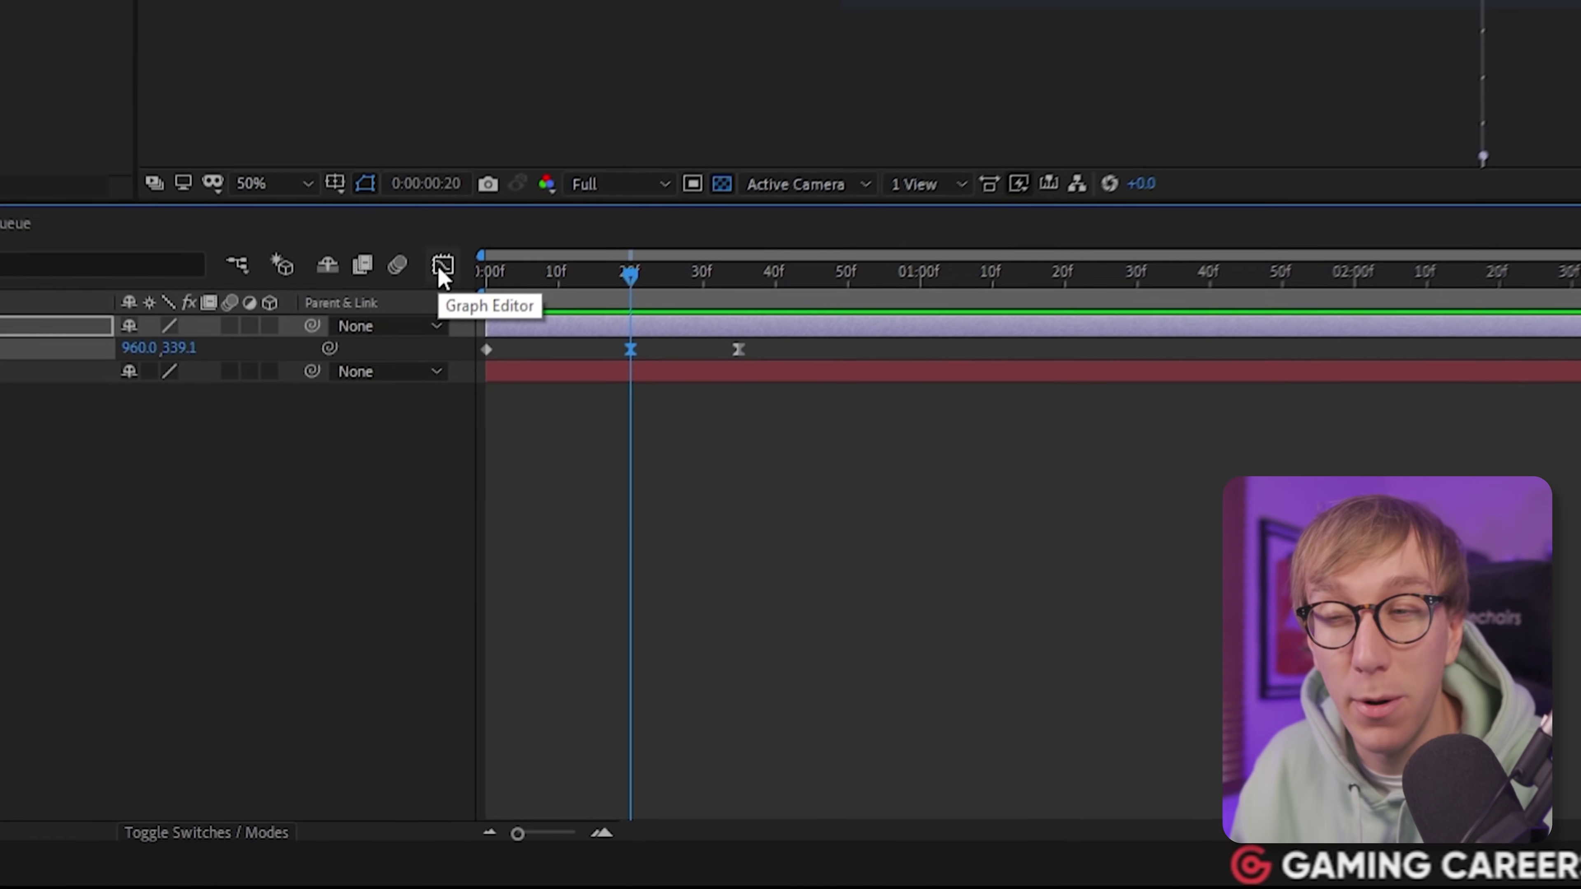
left_click(441, 275)
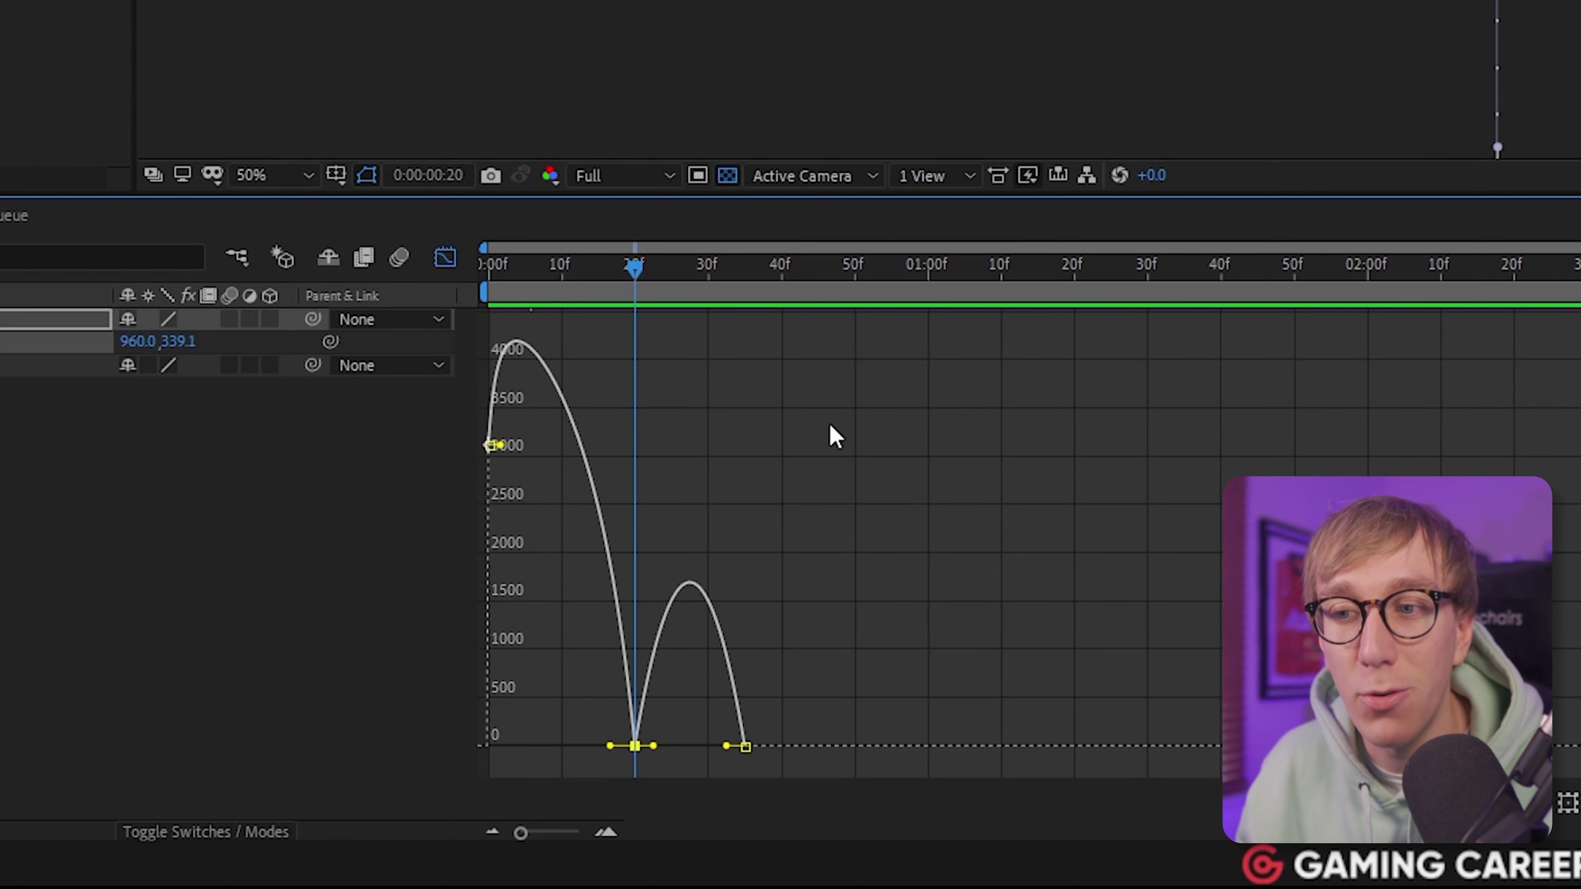
right_click(750, 454)
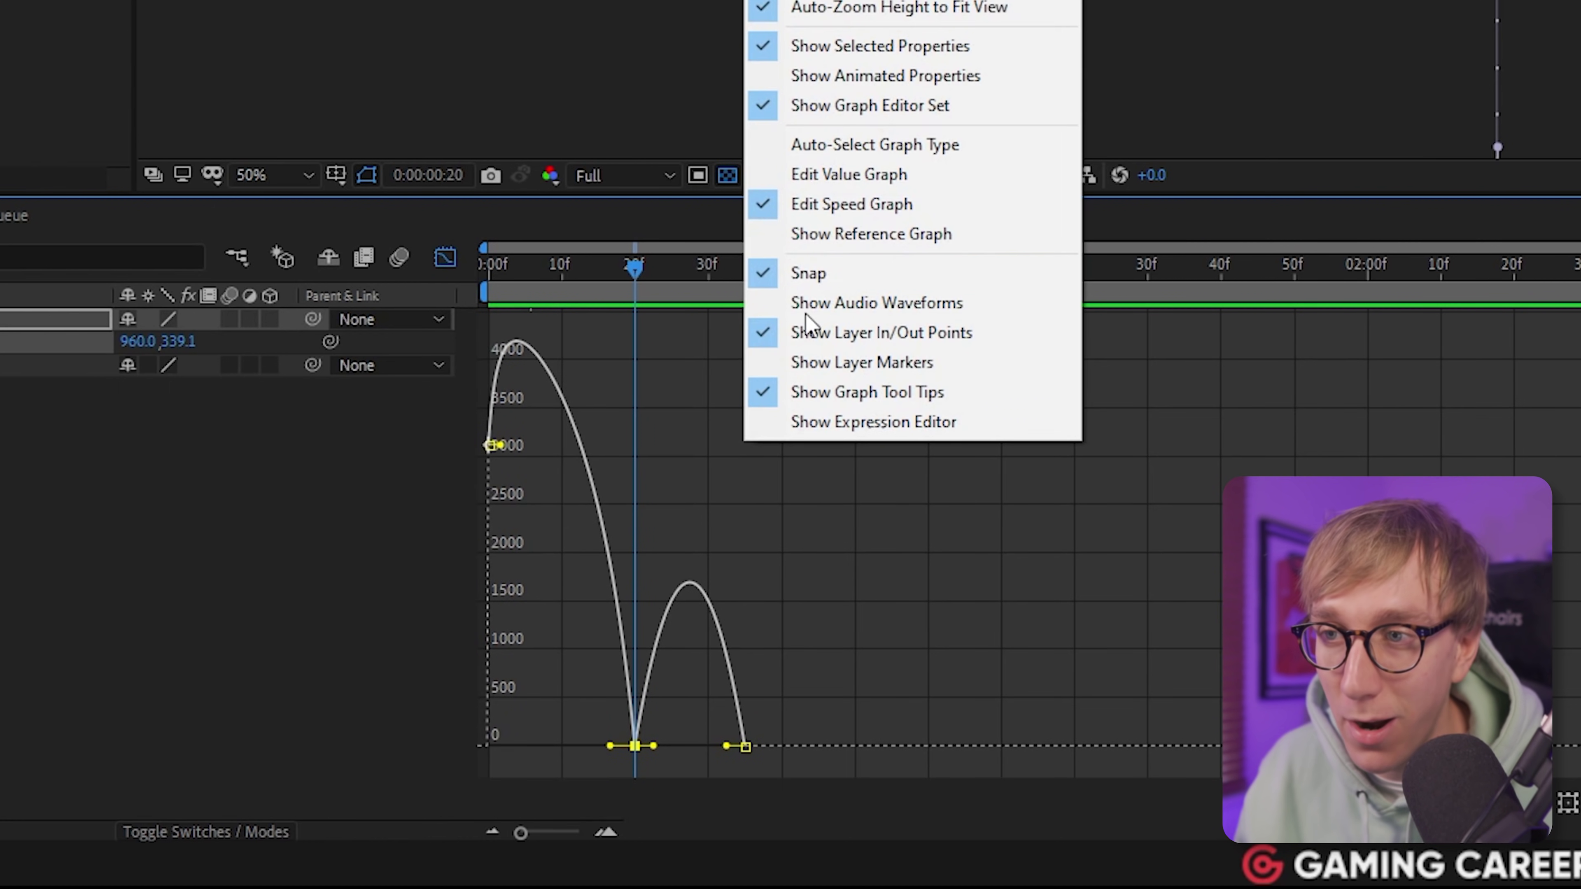
left_click(821, 205)
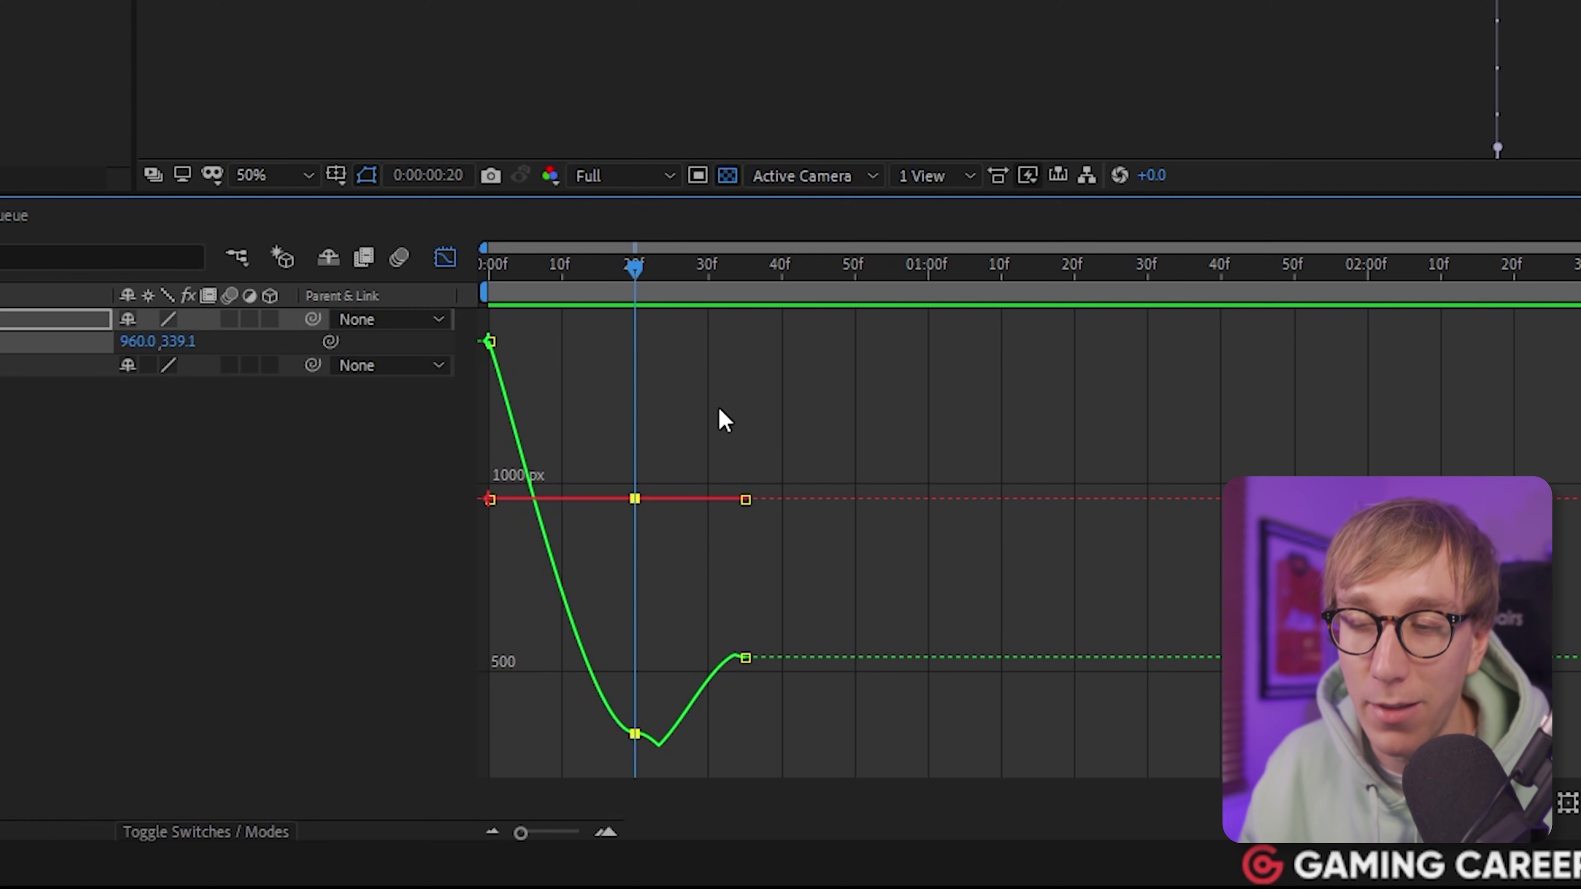
right_click(705, 414)
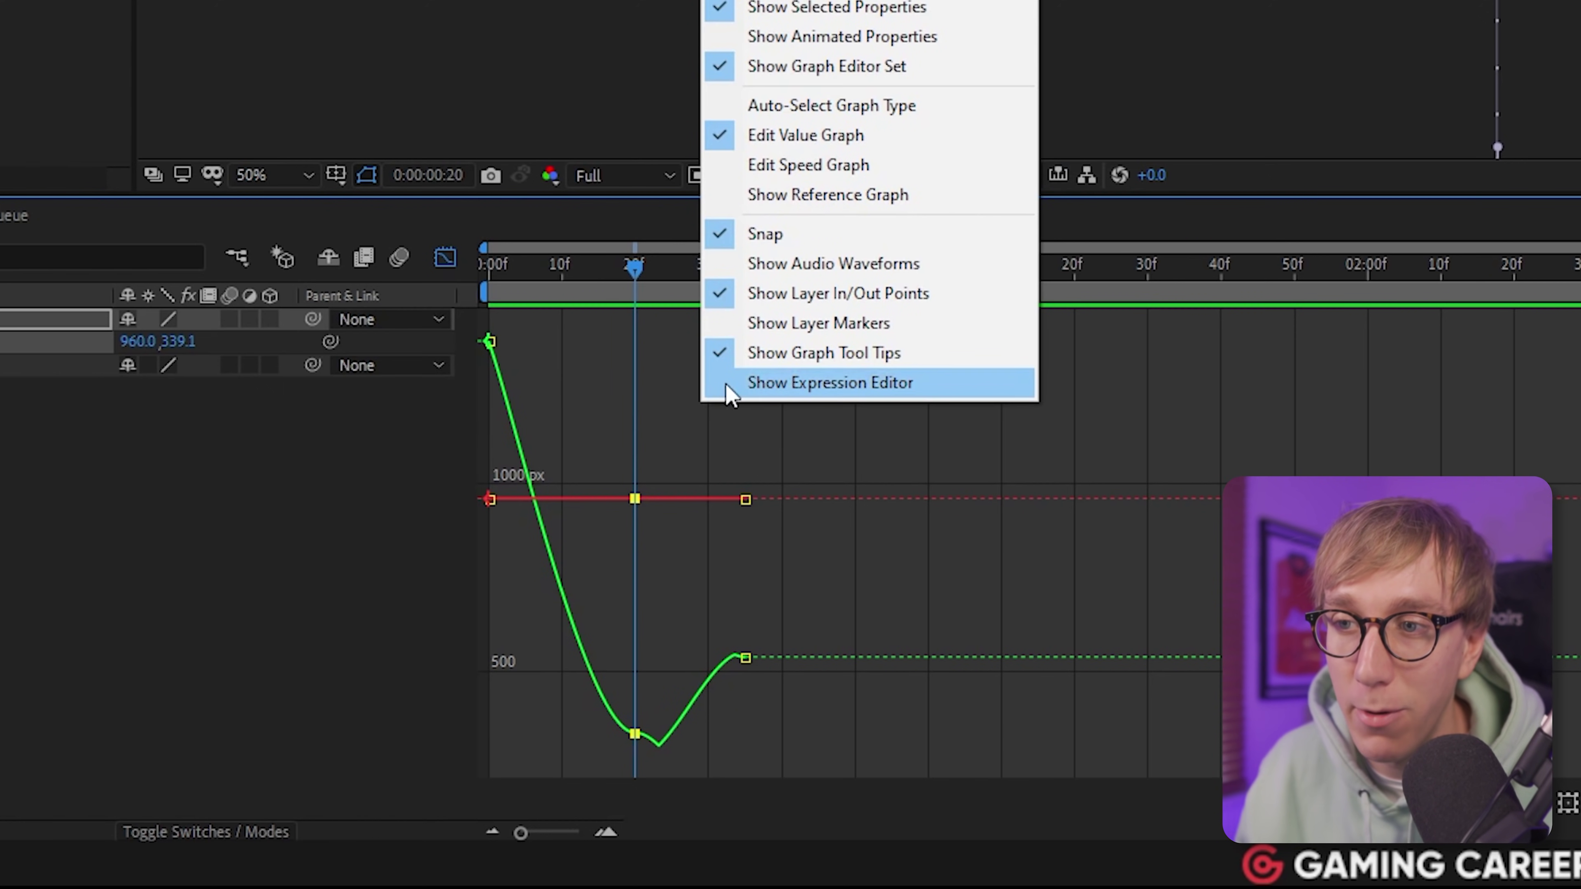
left_click(831, 167)
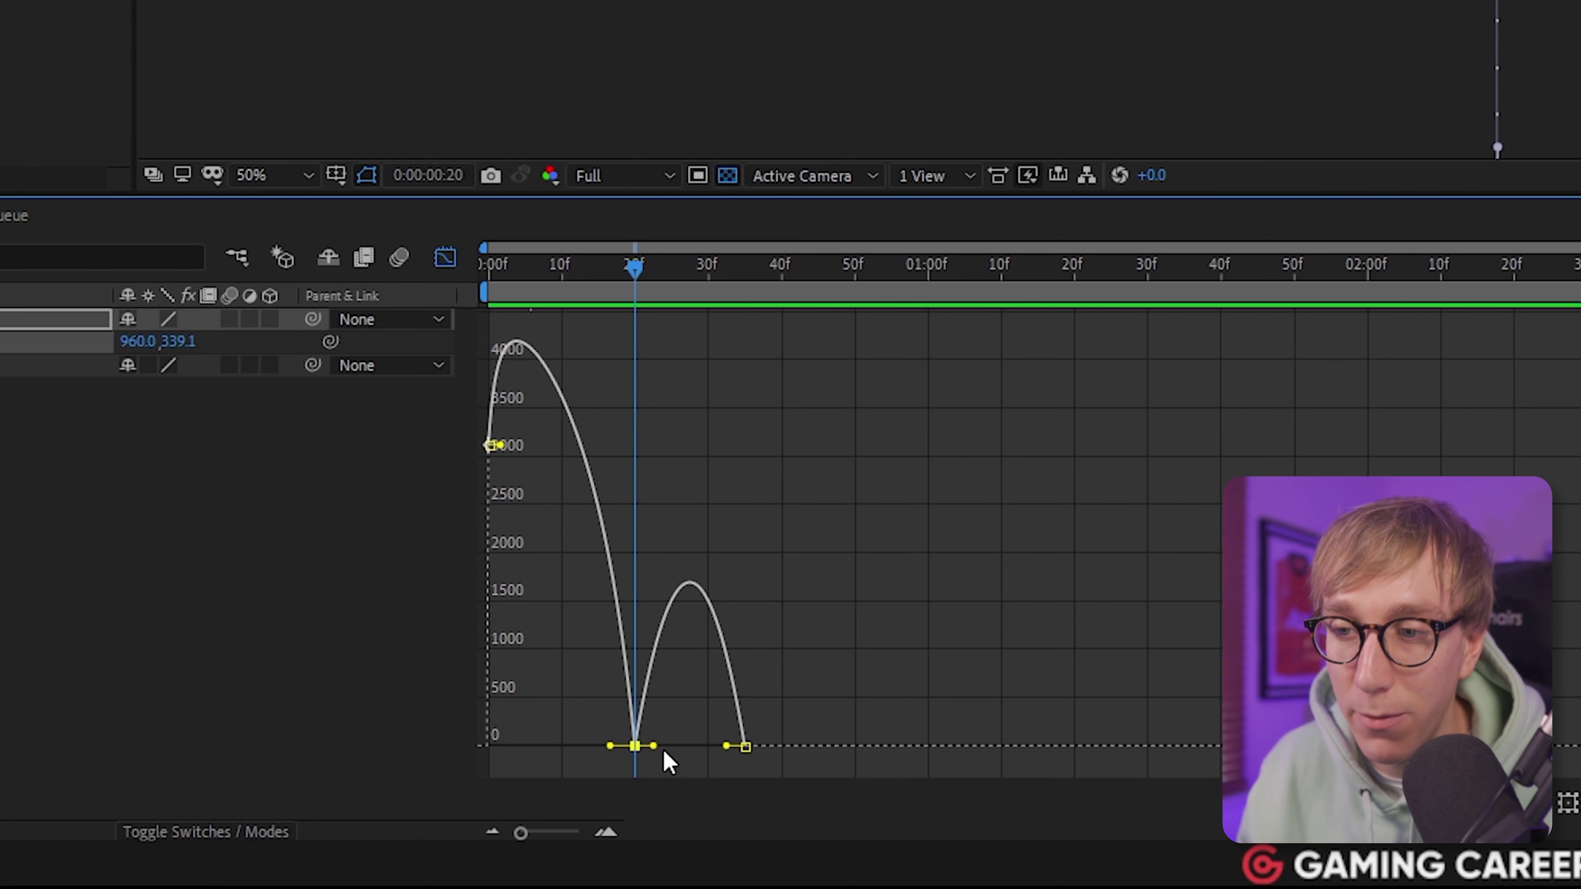
Lengthen the outgoing speed handle of the 0:00:00:20 Position keyframe towards the final keyframe, close the Graph Editor, and preview the motion
left_click_drag(655, 747, 699, 747)
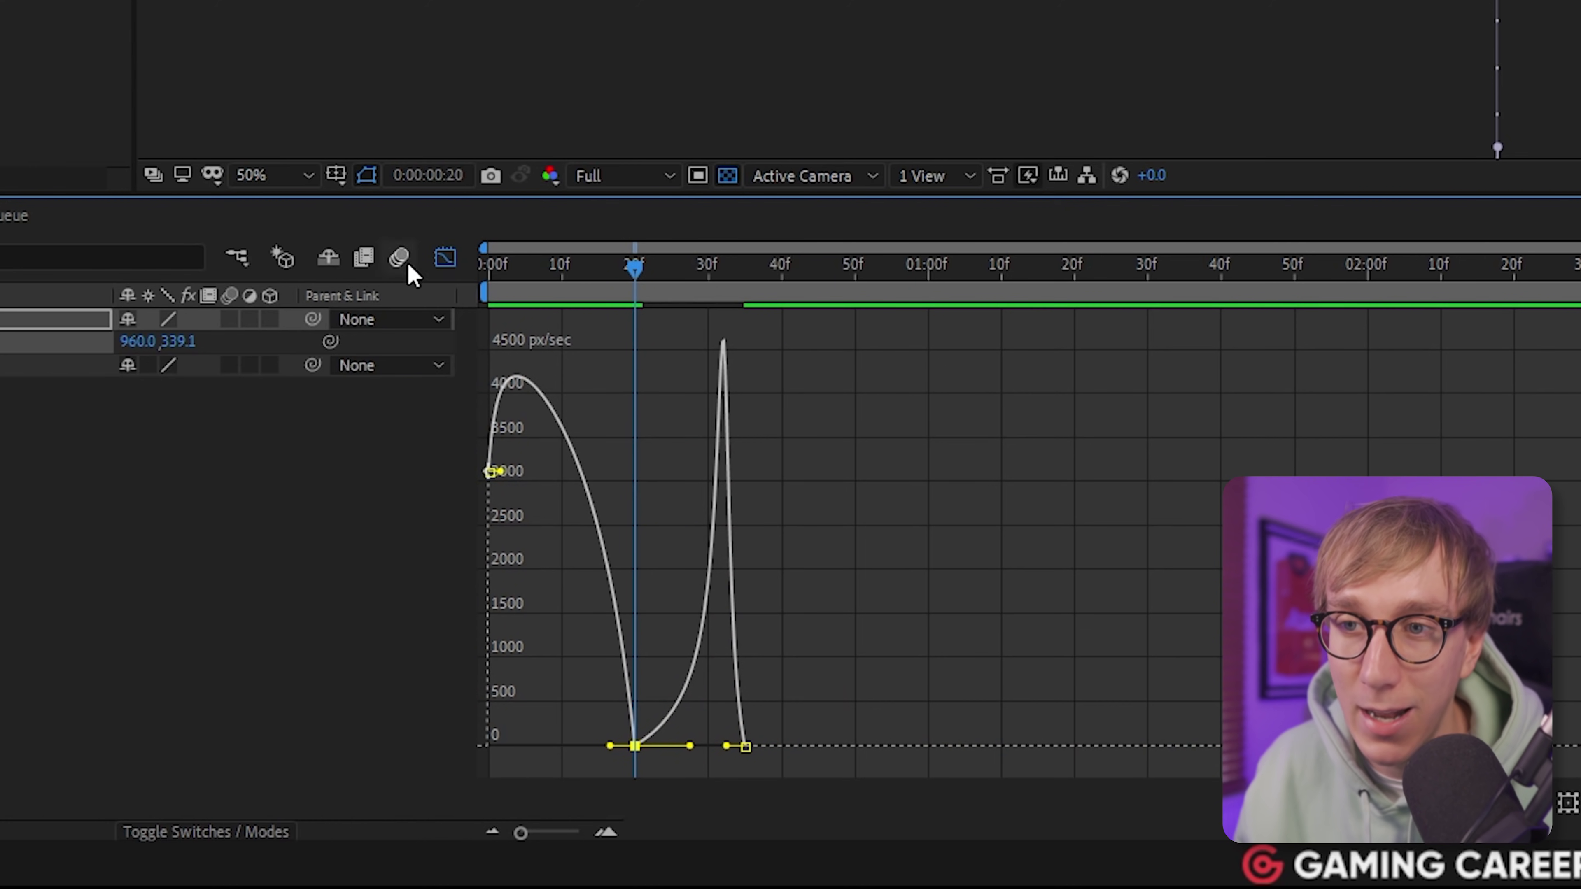
left_click(445, 259)
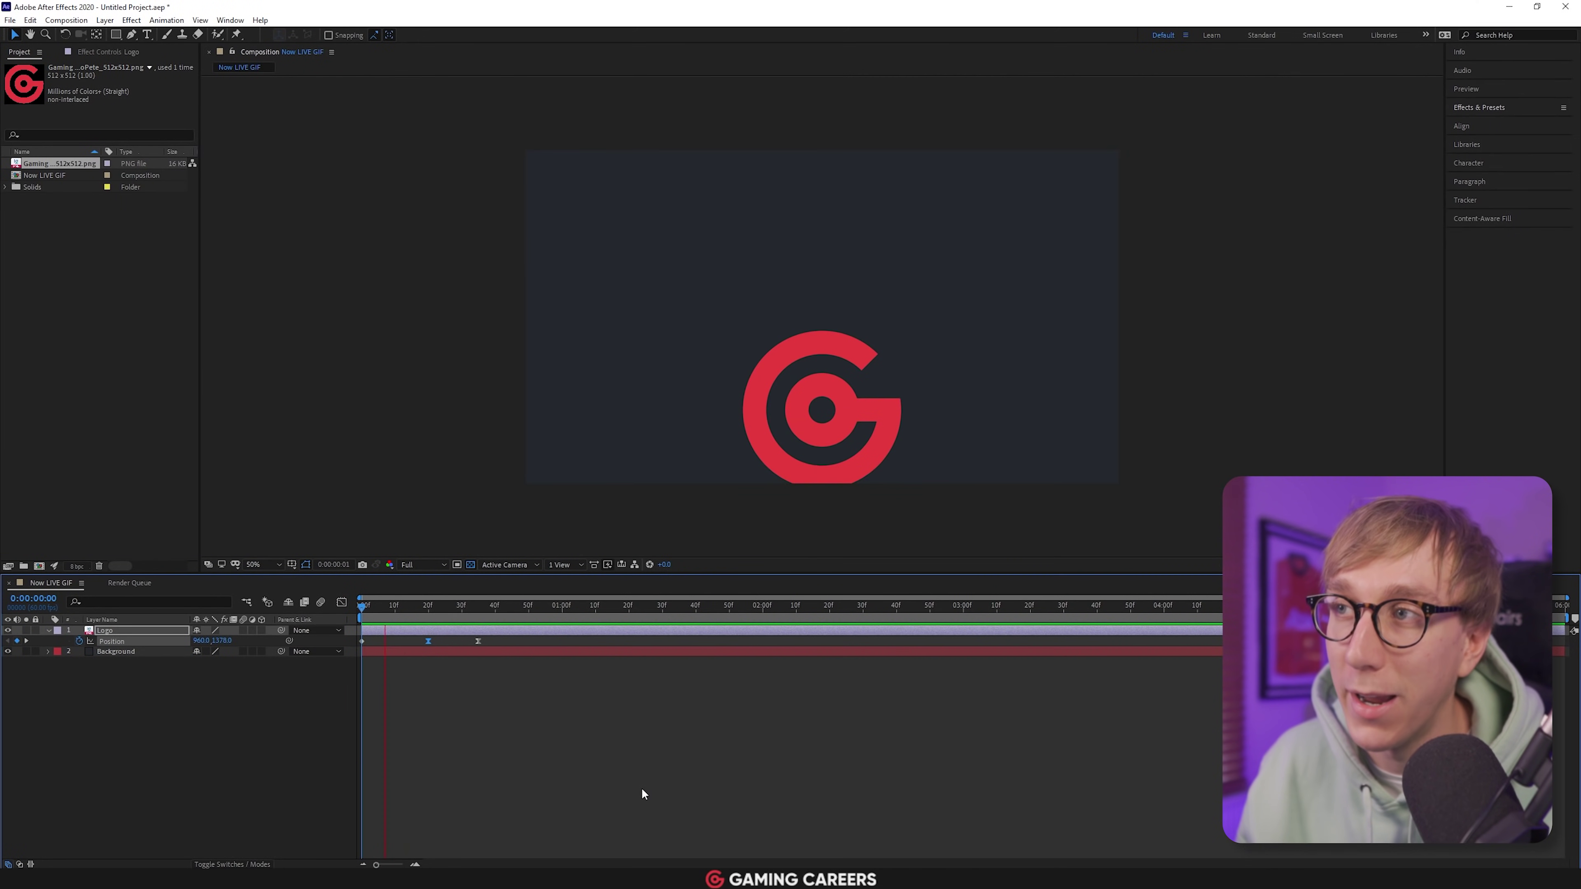
key("space")
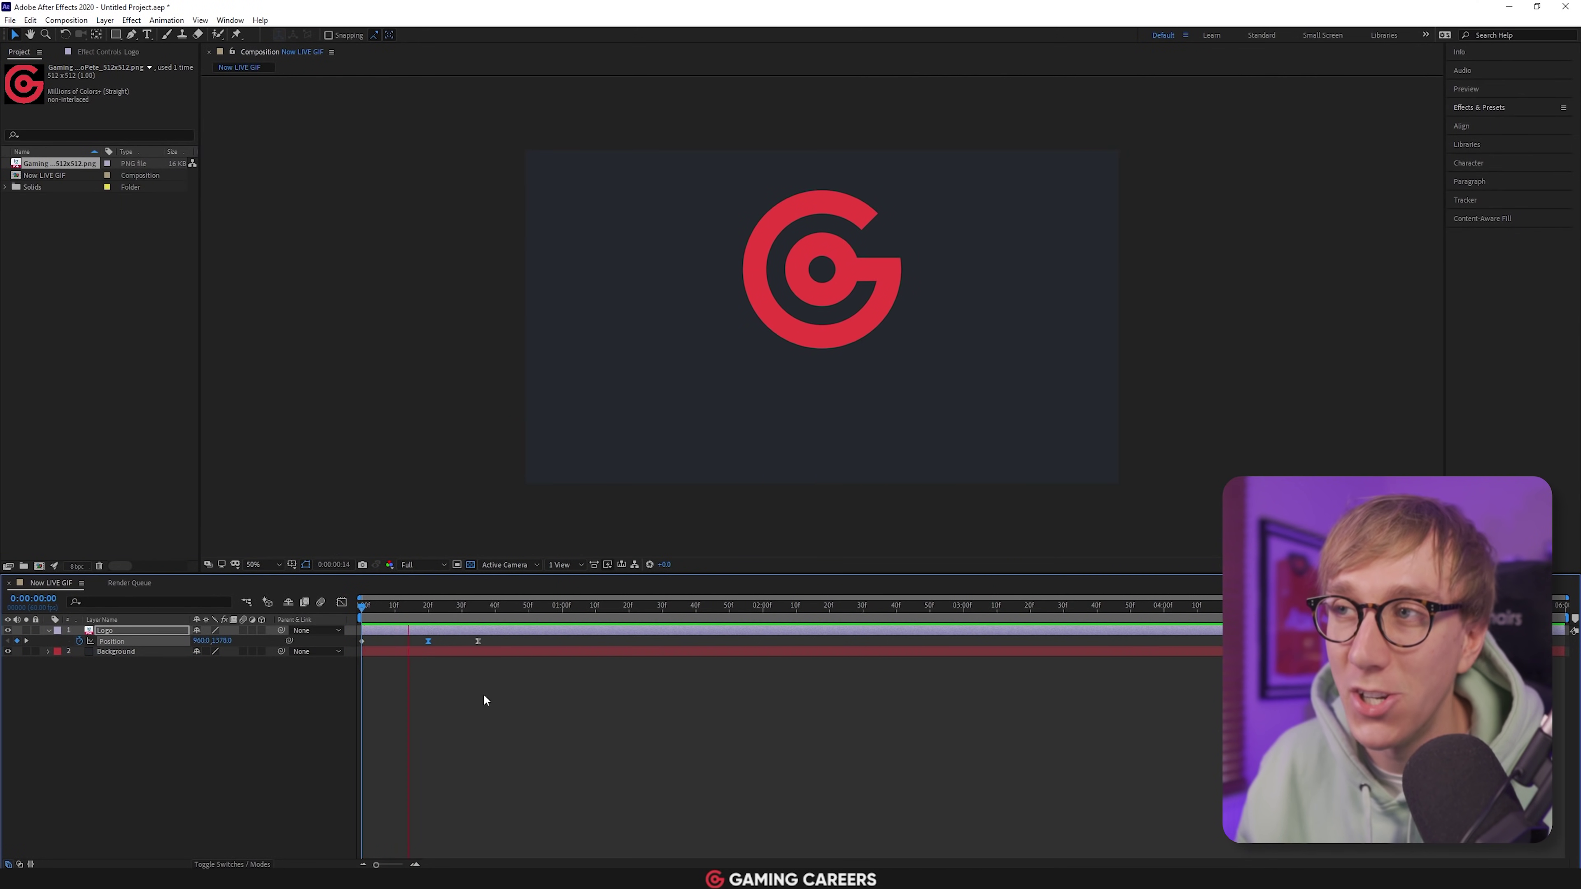
key("space")
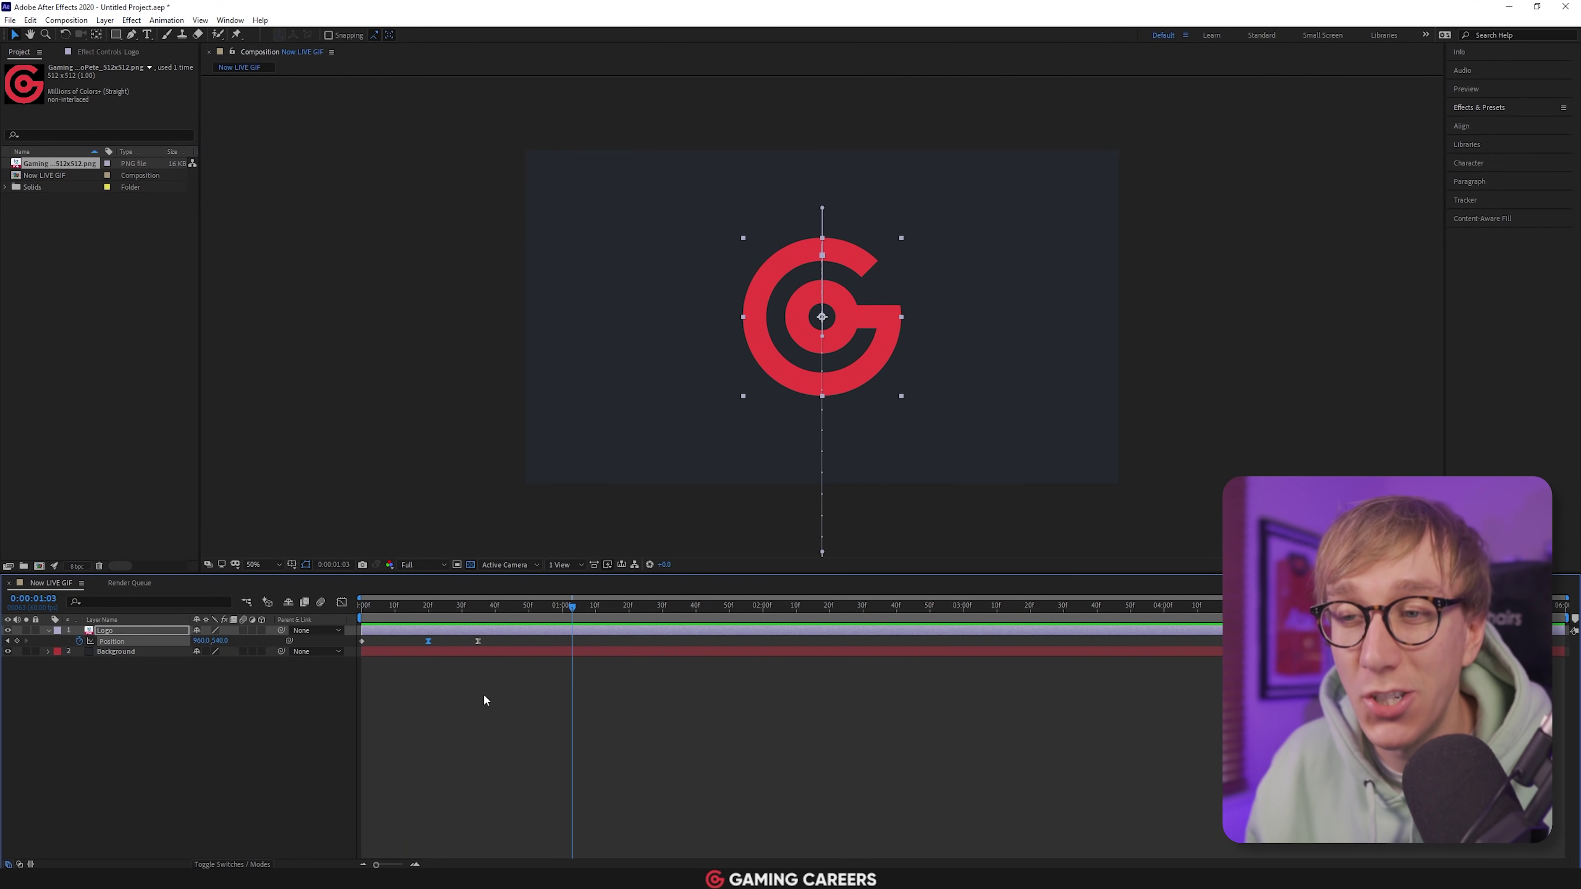
At 0:00:00:20, pull the motion path's upper Bezier handle down close to the logo's Position keyframe and preview the animation
left_click_drag(466, 607, 429, 609)
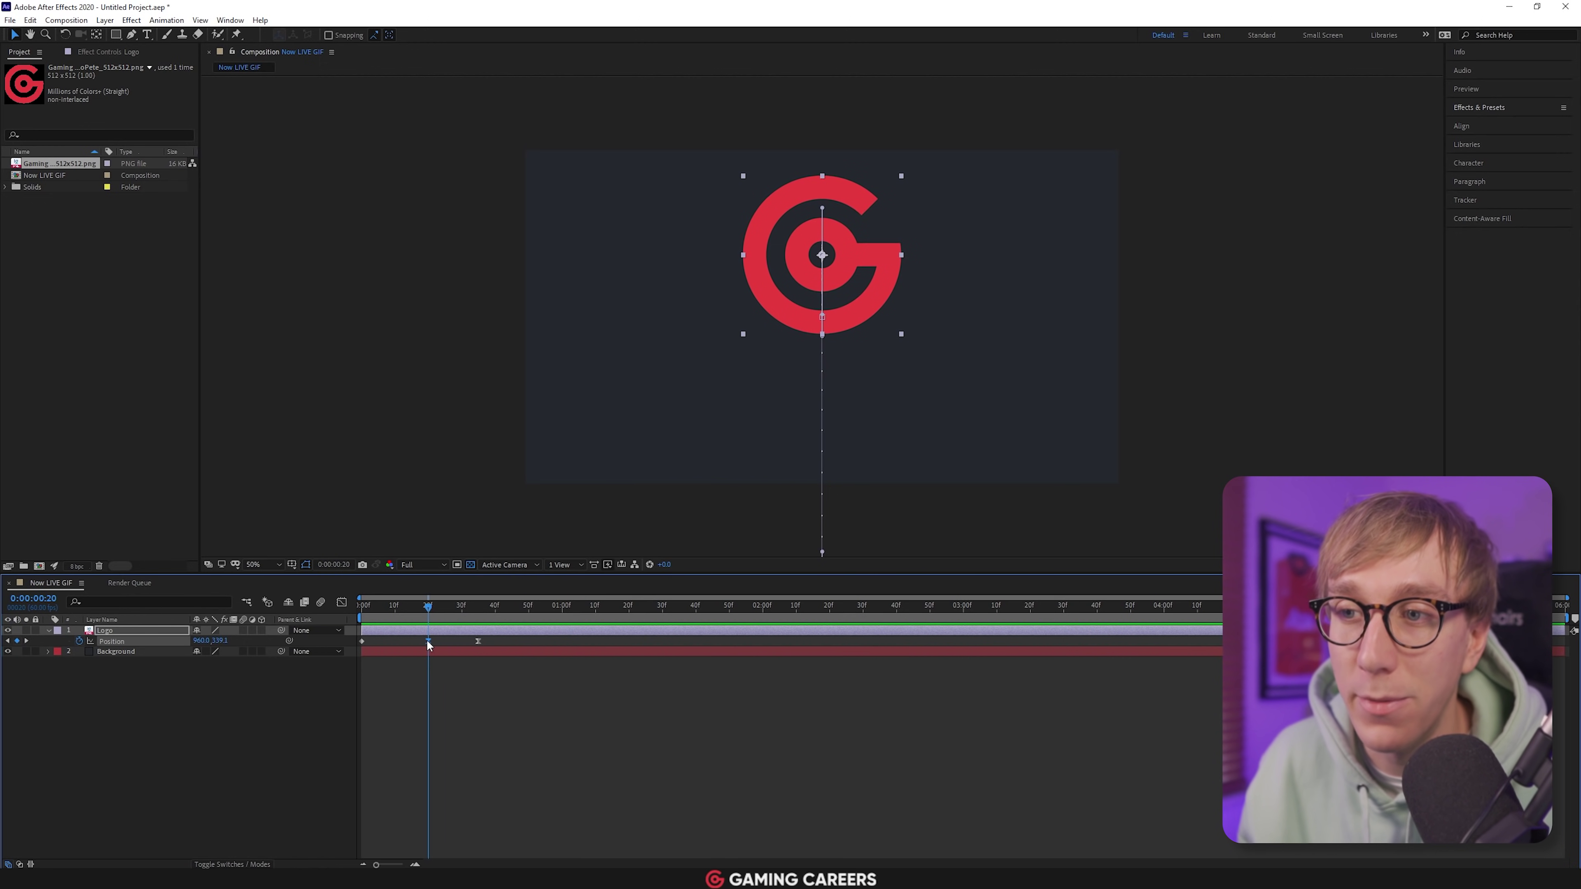
left_click(823, 212)
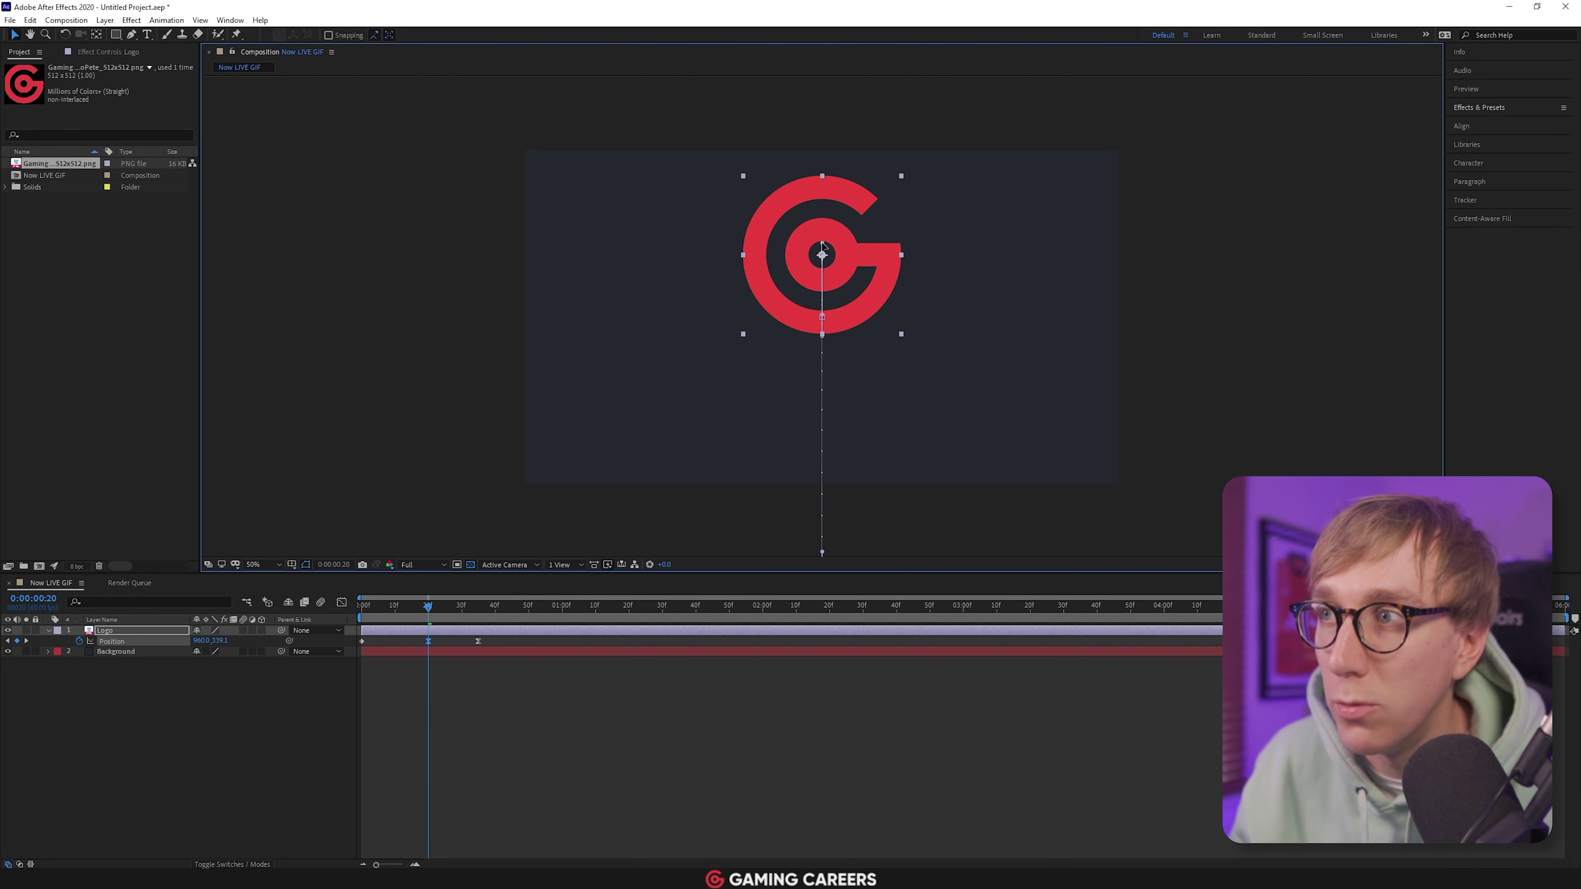
key("space")
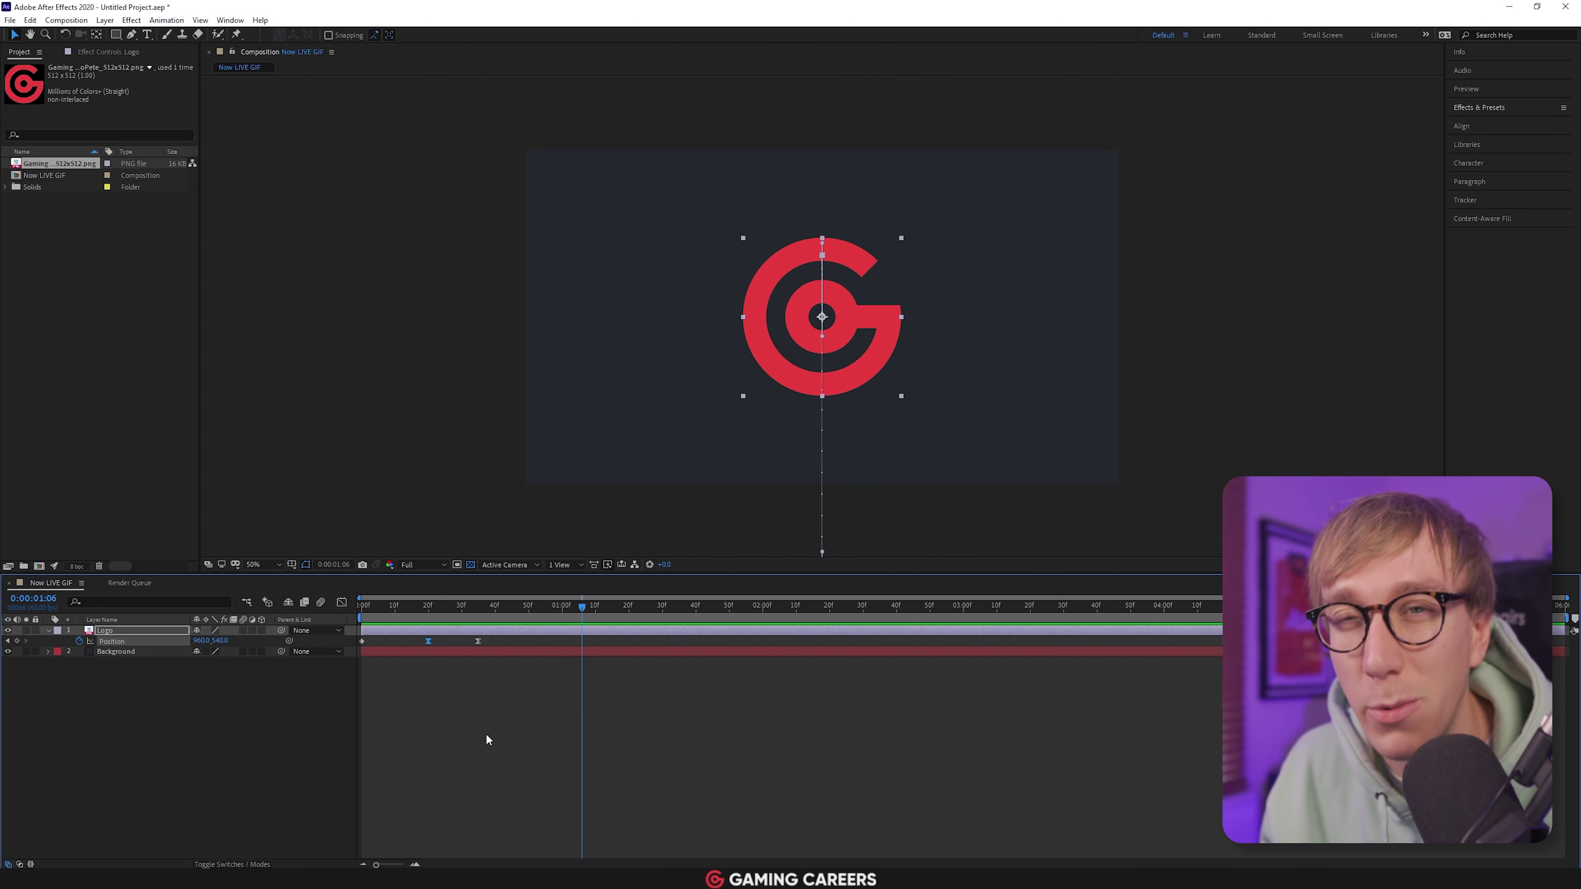
left_click(480, 723)
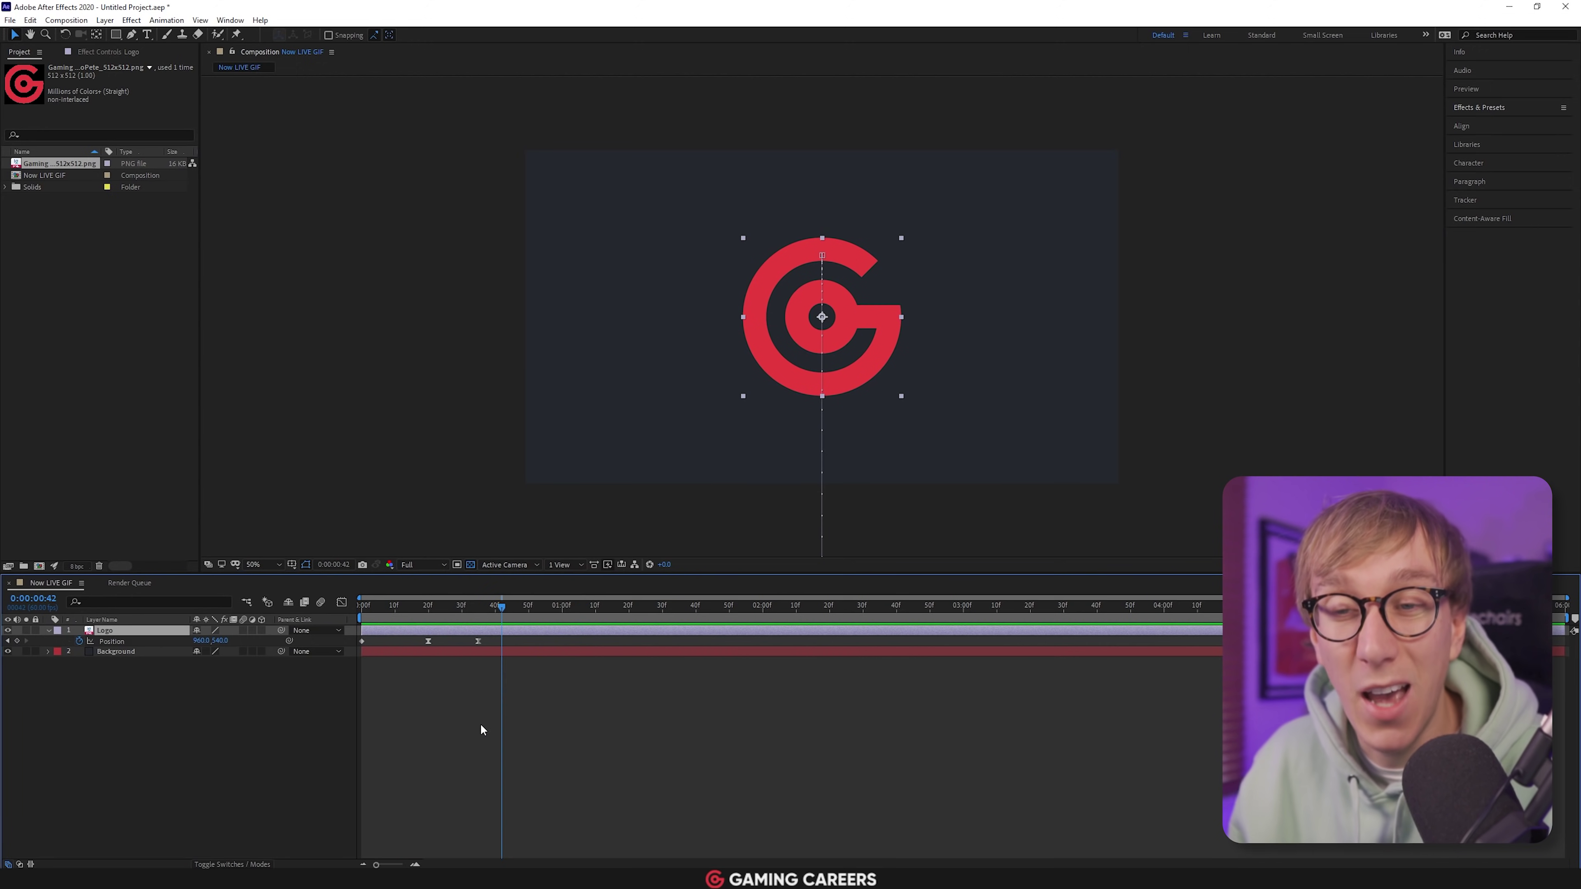
Reveal all of the Logo layer's Transform properties and set a 0° Rotation keyframe at 0:00:00:20
key("r")
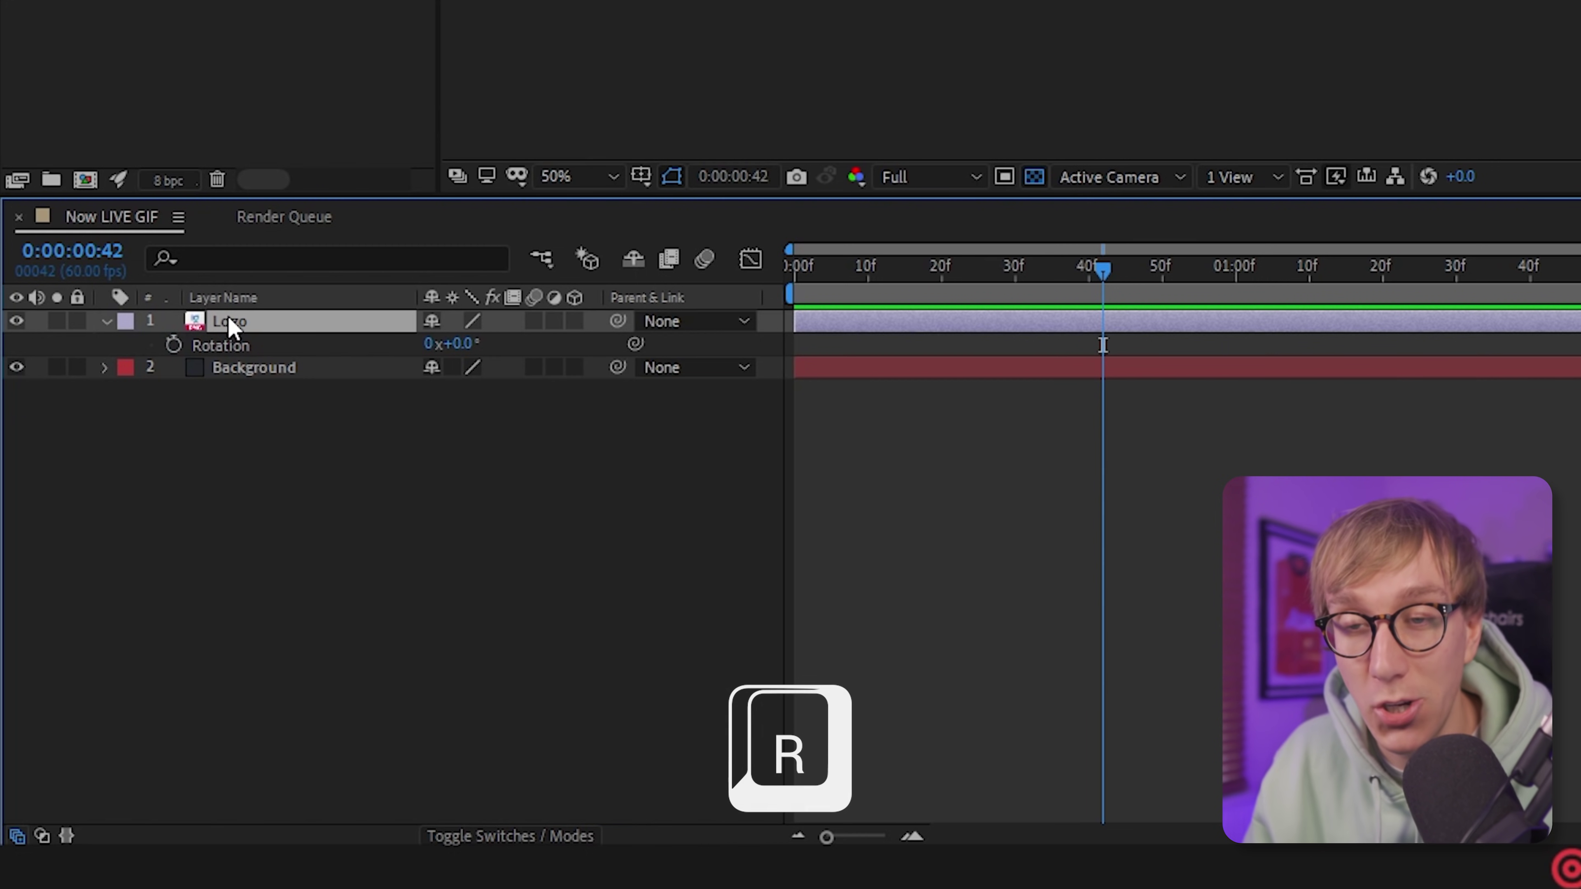
left_click(105, 320)
left_click(105, 320)
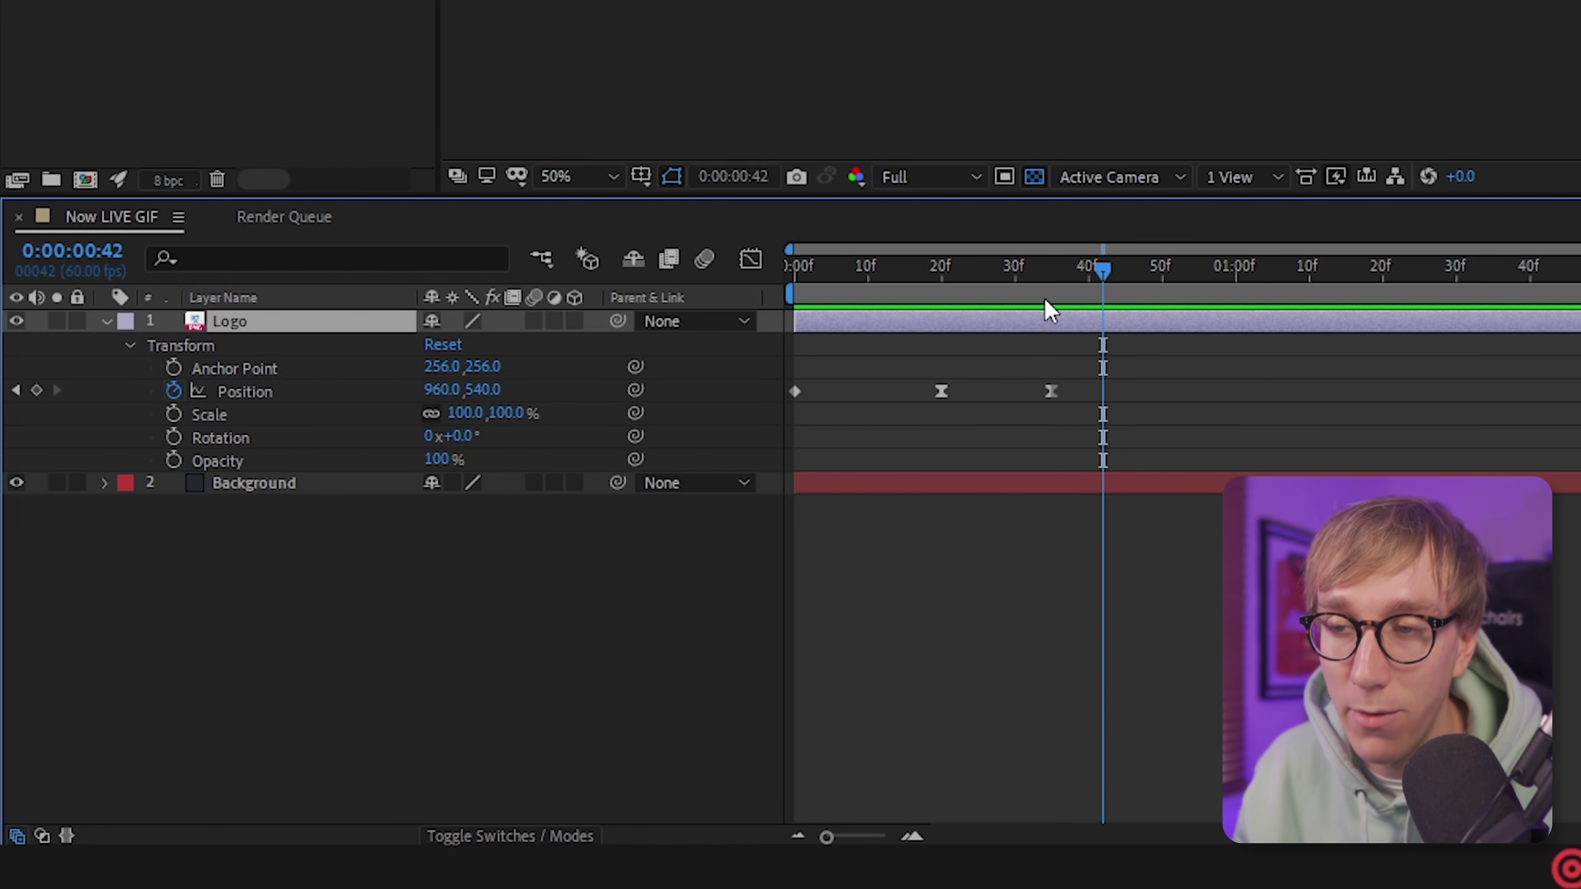
left_click_drag(949, 266, 940, 267)
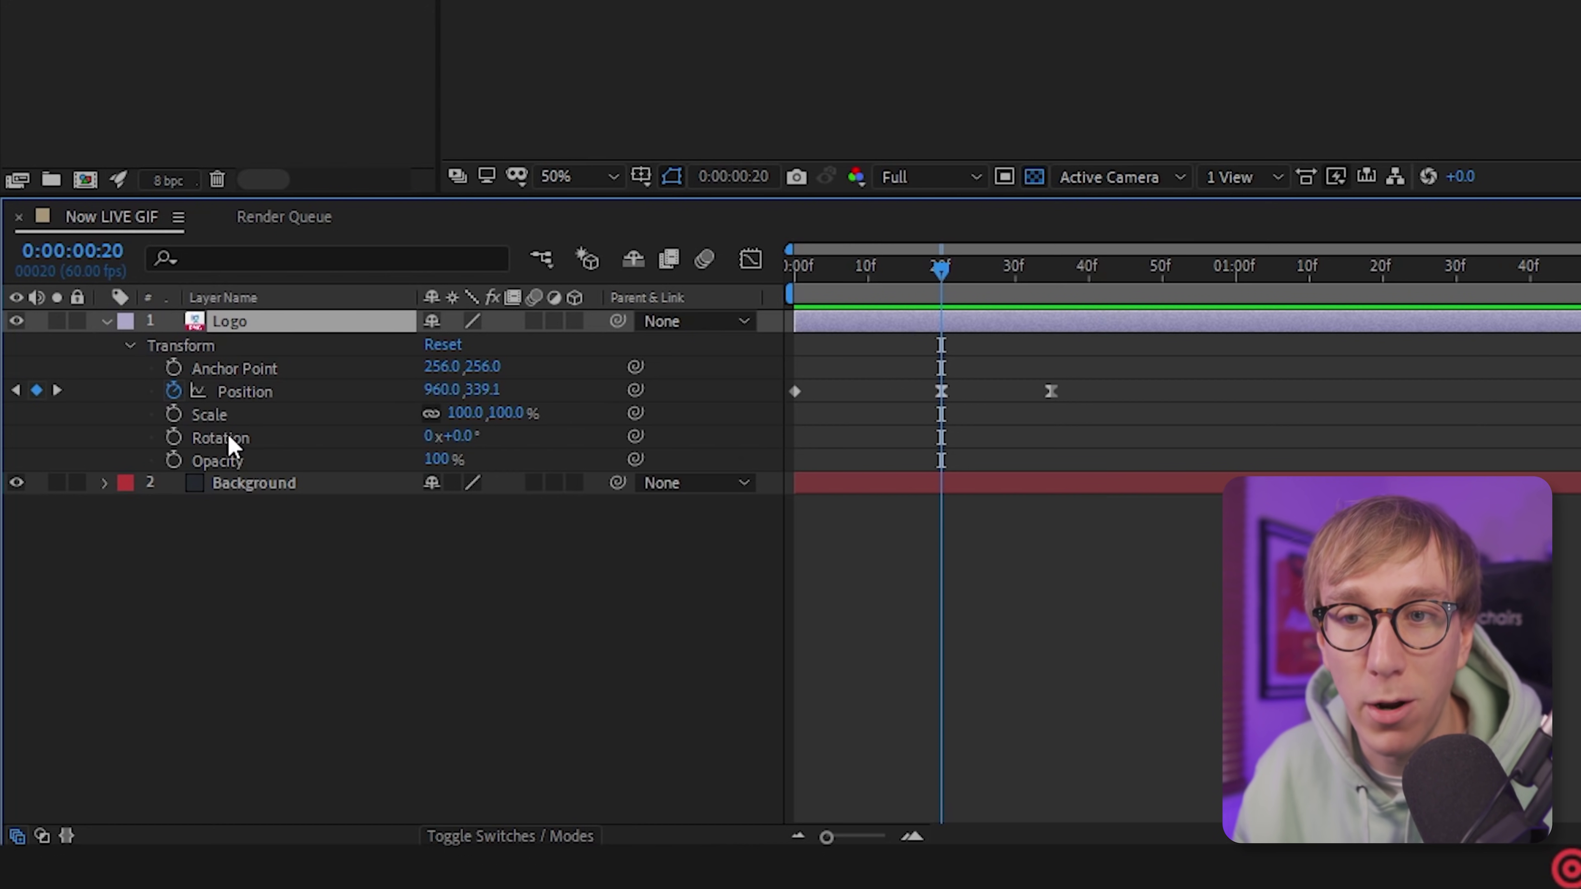
left_click(174, 437)
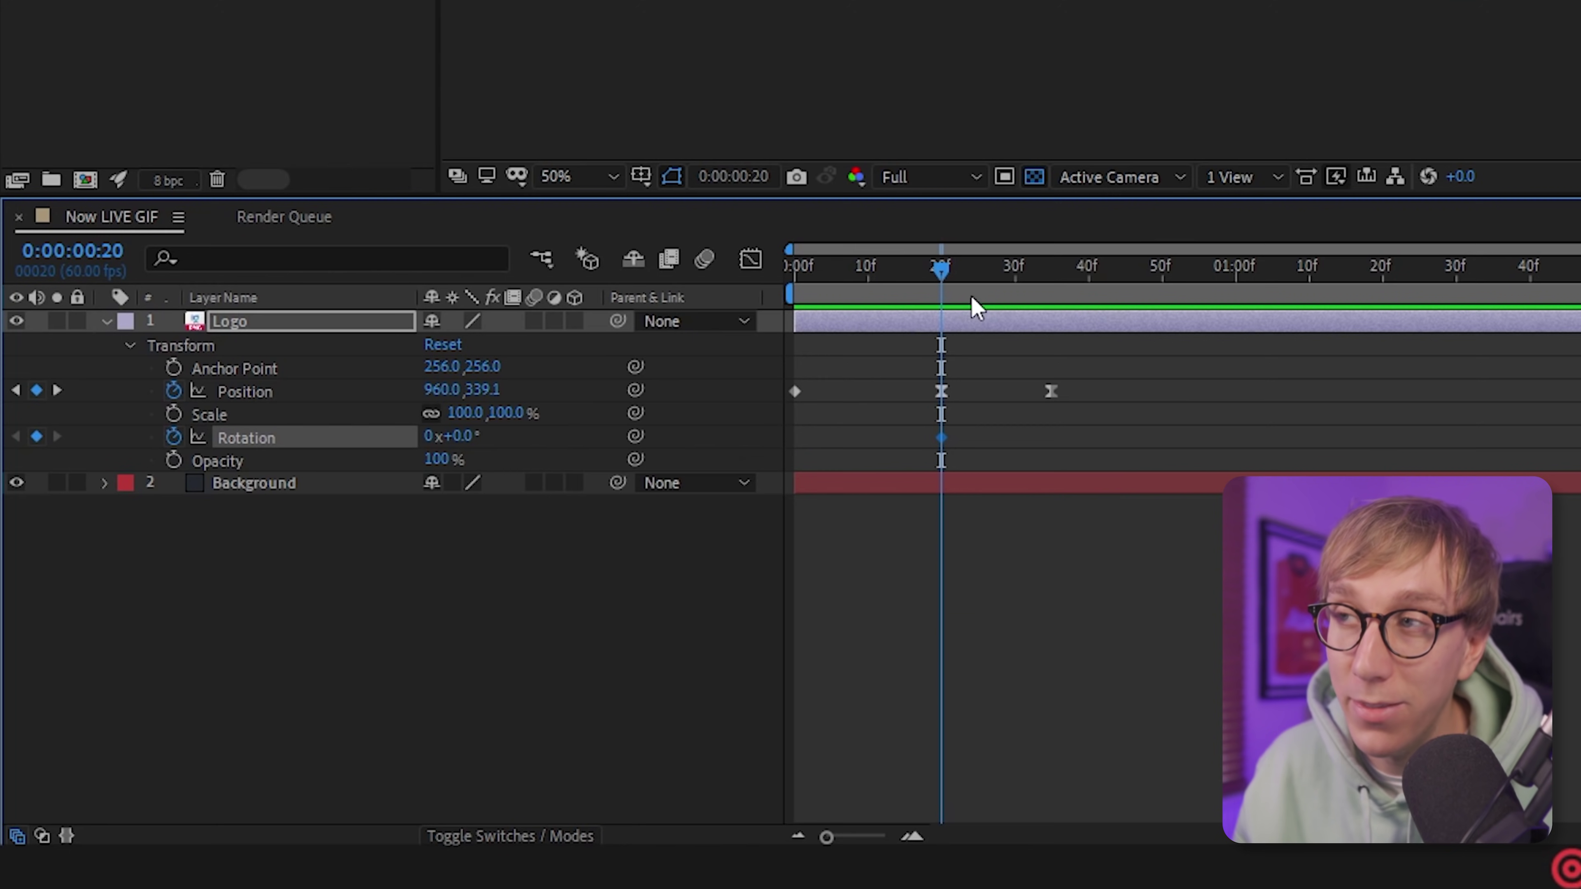
At 0:00:00:00, set the logo's Rotation to -101.0° and preview it spinning as it slides in
left_click_drag(944, 270, 809, 266)
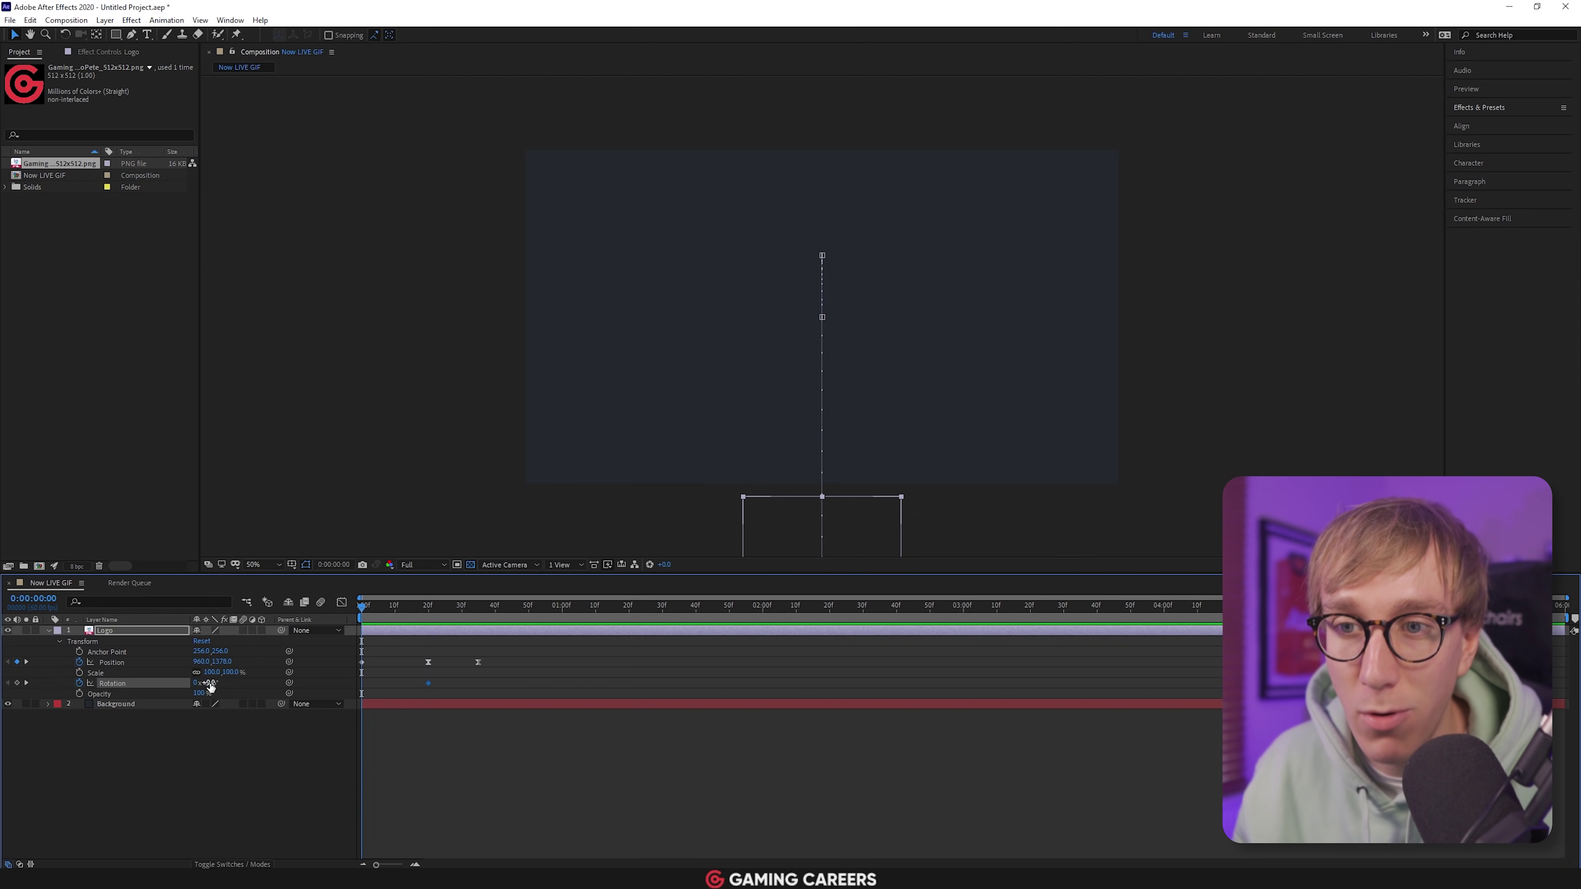
left_click_drag(209, 683, 262, 679)
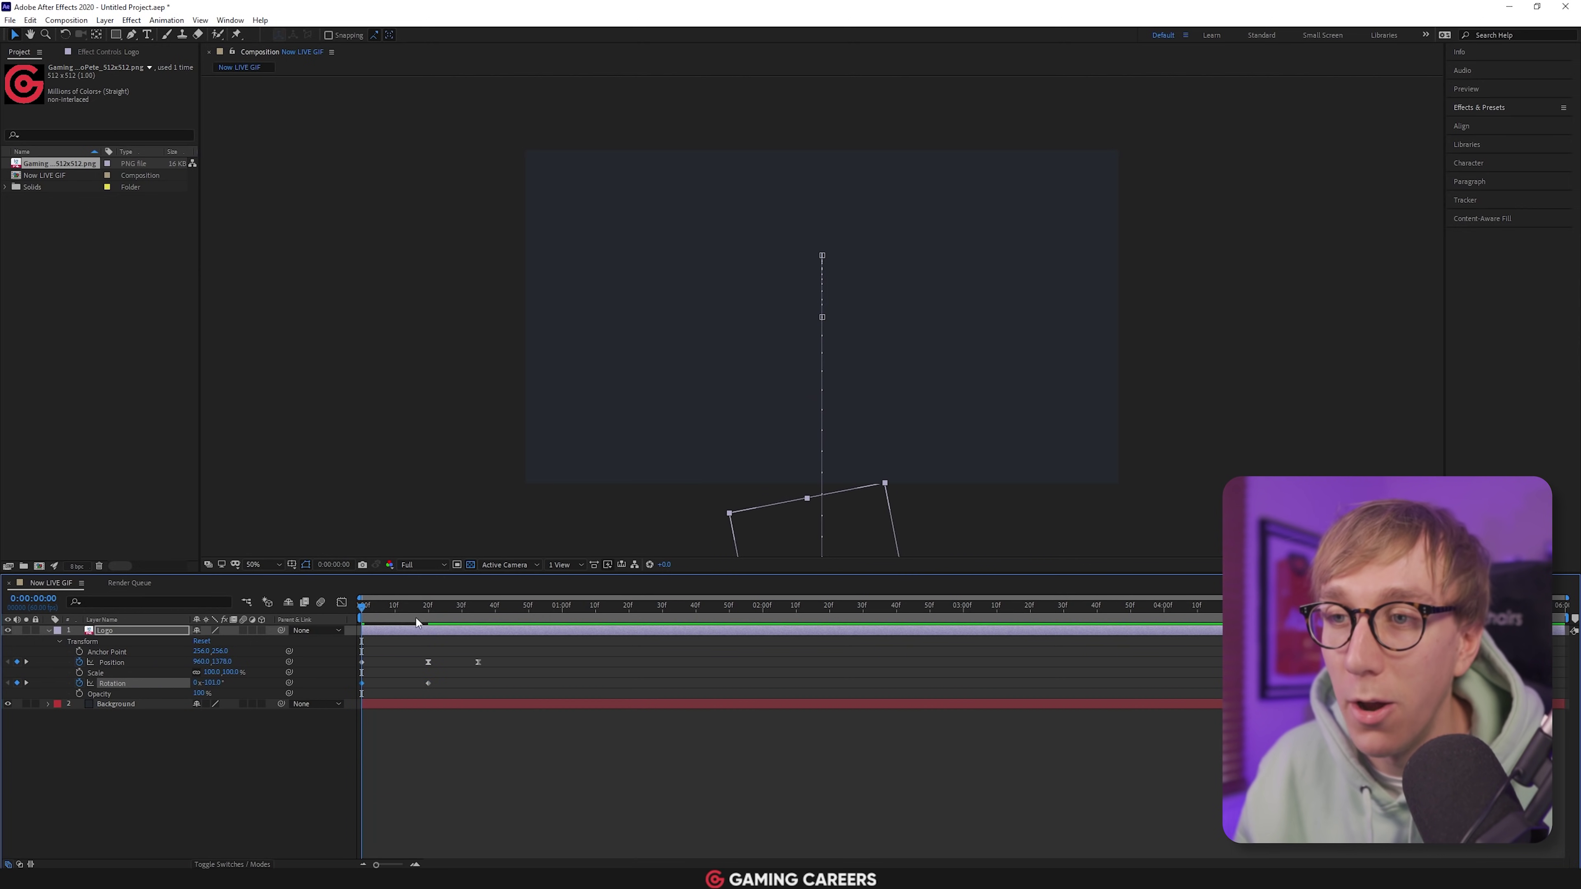
key("space")
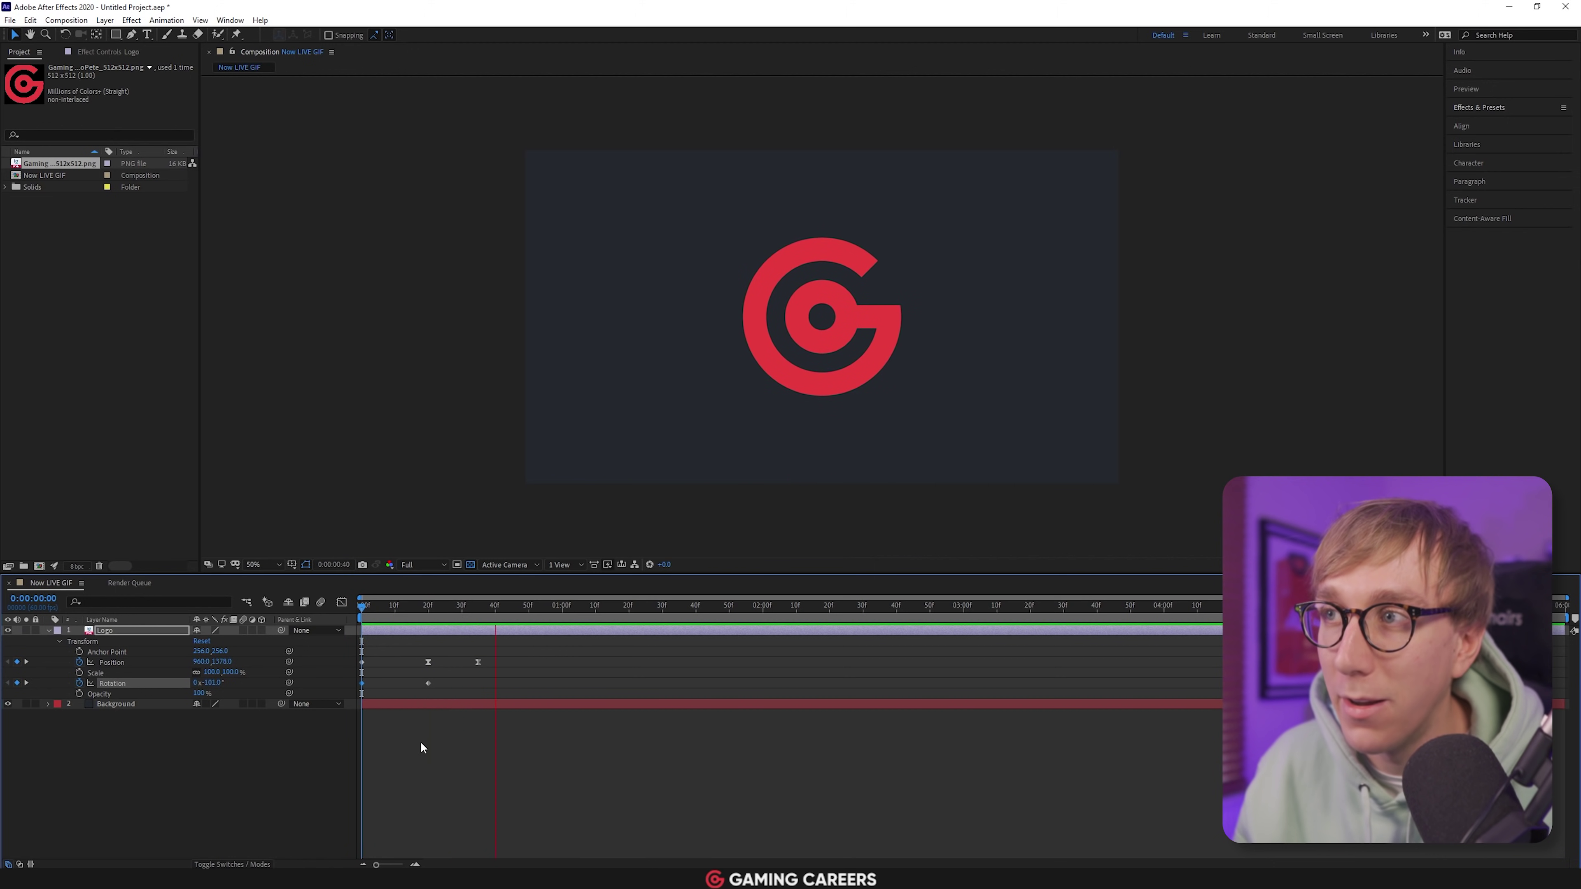
key("space")
Apply Easy Ease to the Rotation keyframe at 0:00:00:20 and preview the animation from the start
left_click_drag(542, 605, 415, 612)
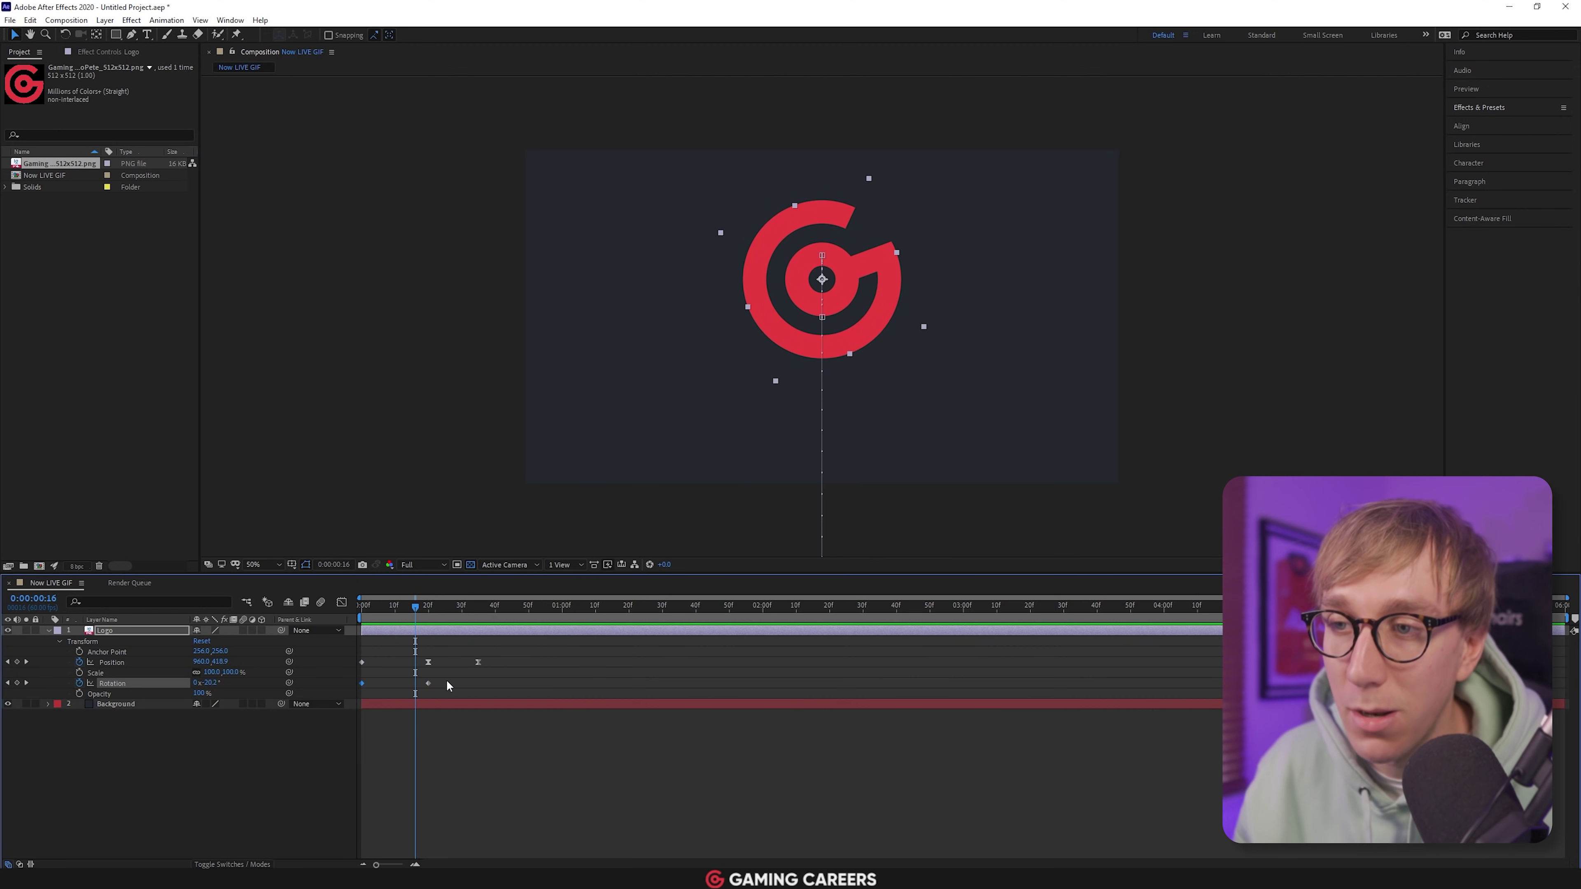
left_click(447, 683)
right_click(429, 683)
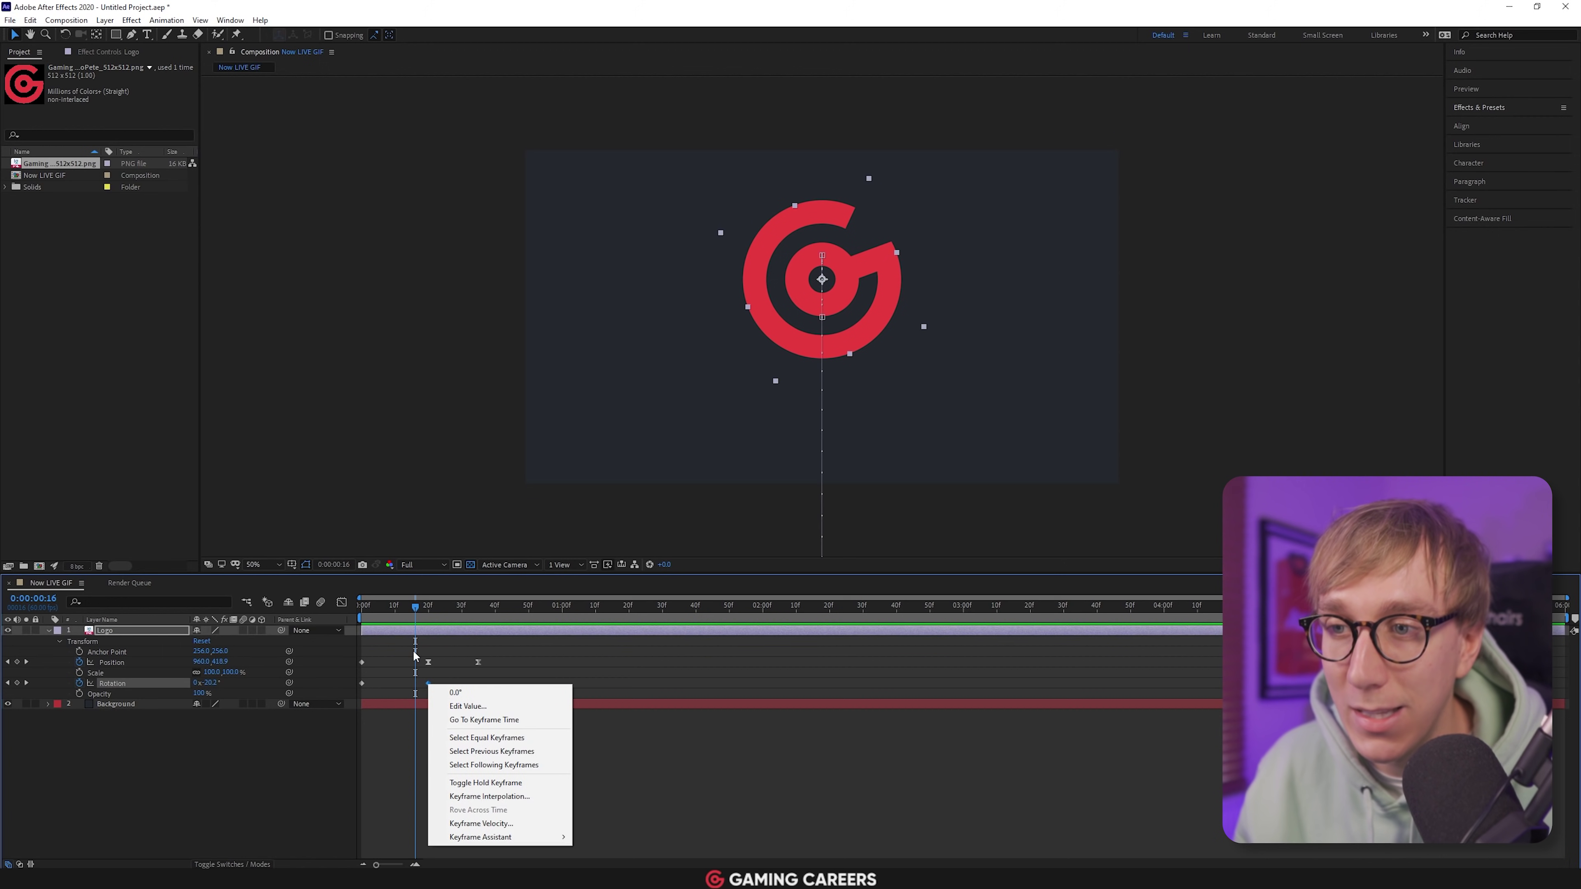
mouse_move(492, 837)
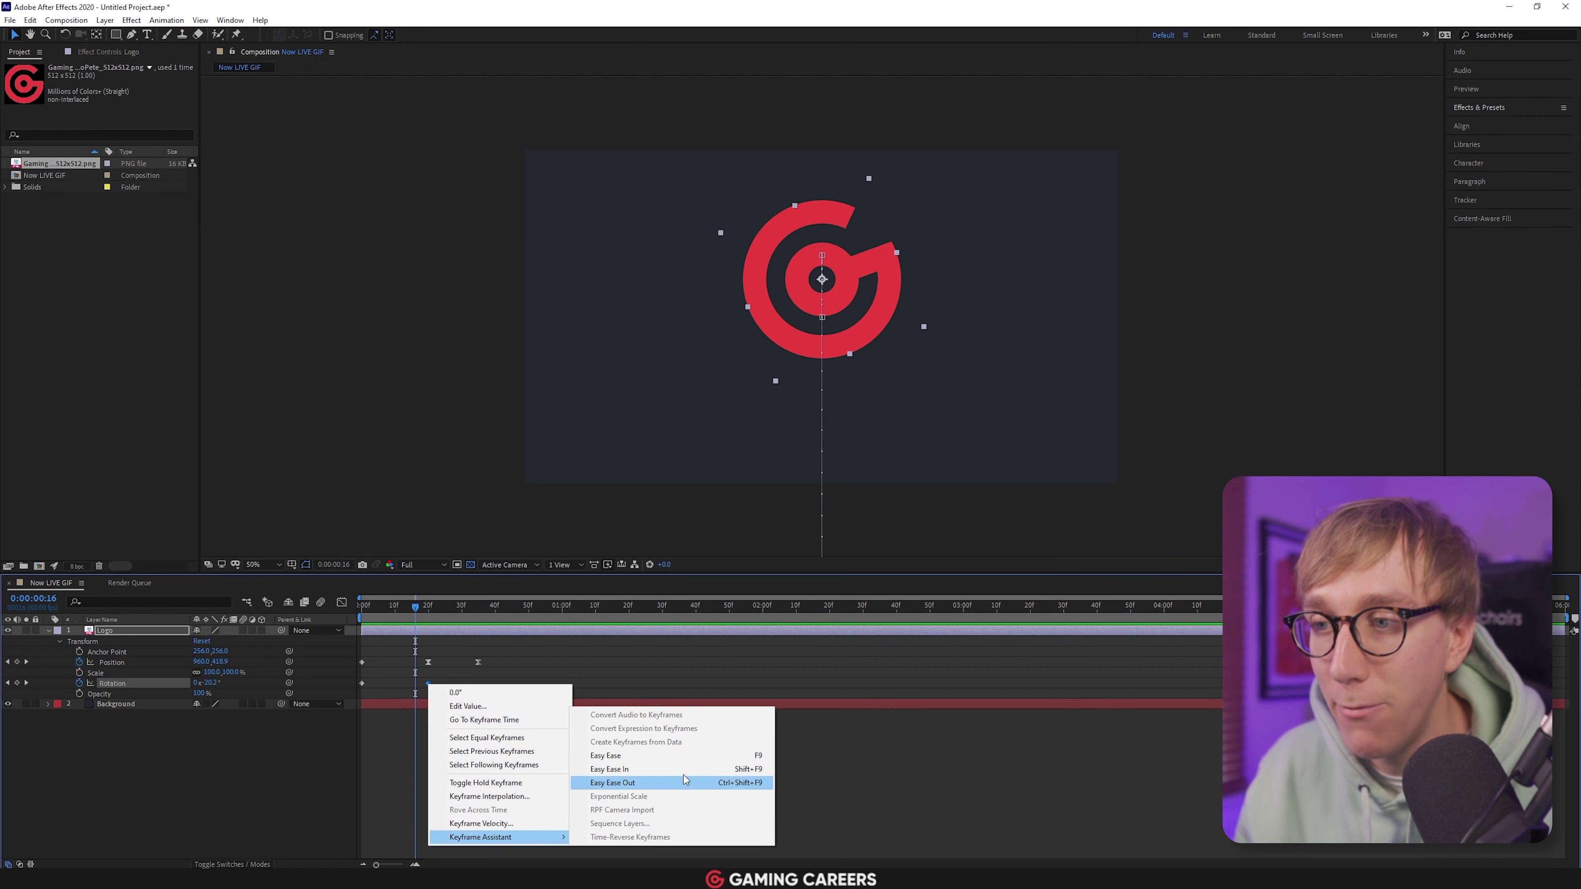
left_click(613, 755)
left_click_drag(451, 605, 325, 606)
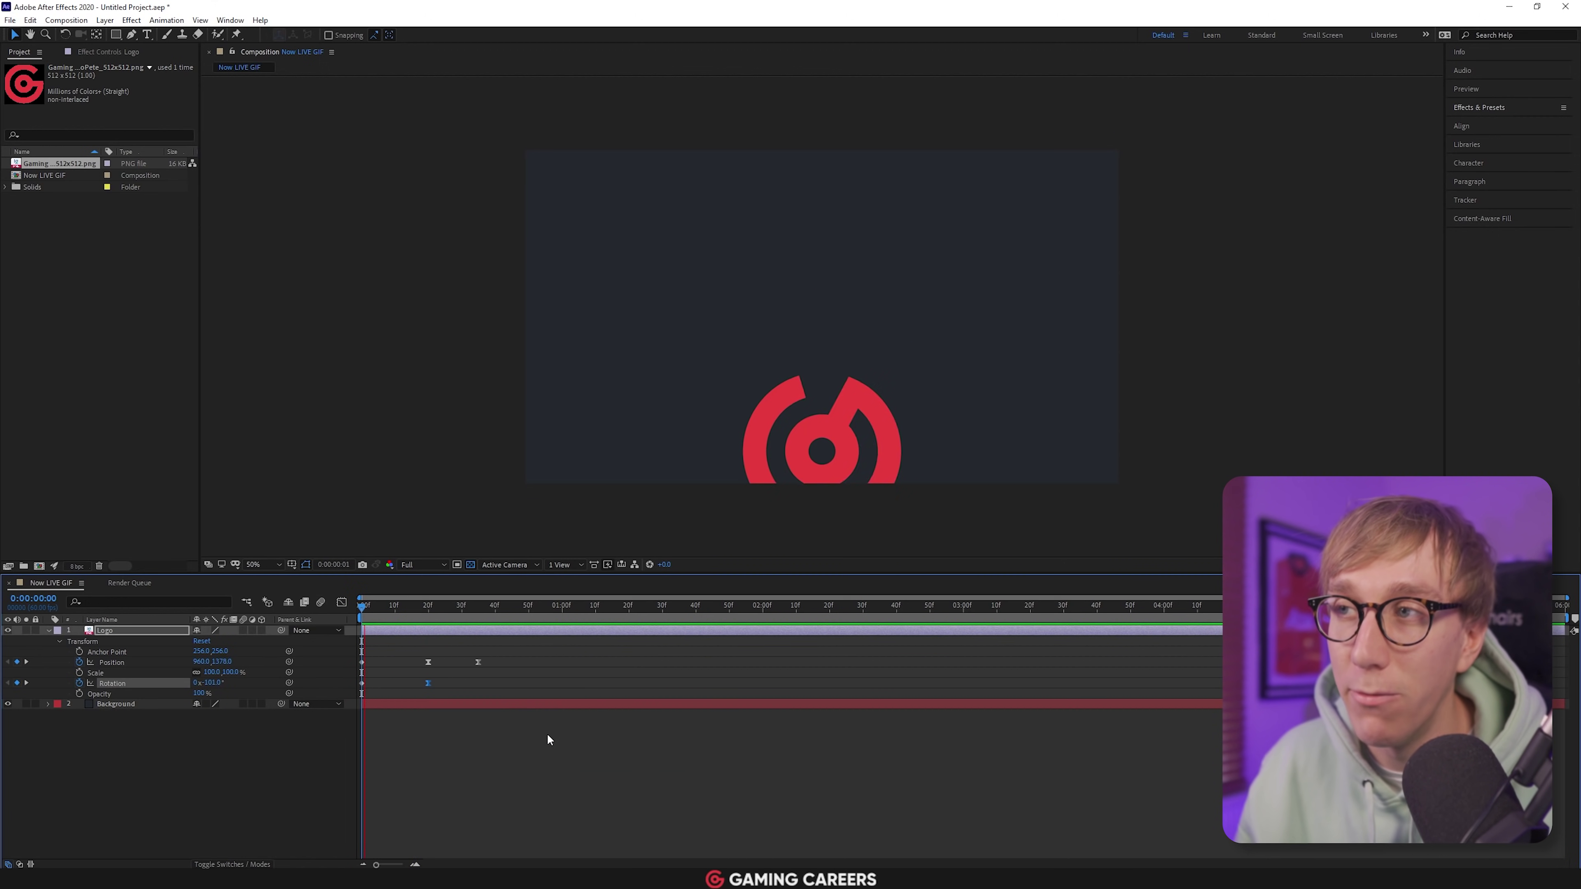
key("space")
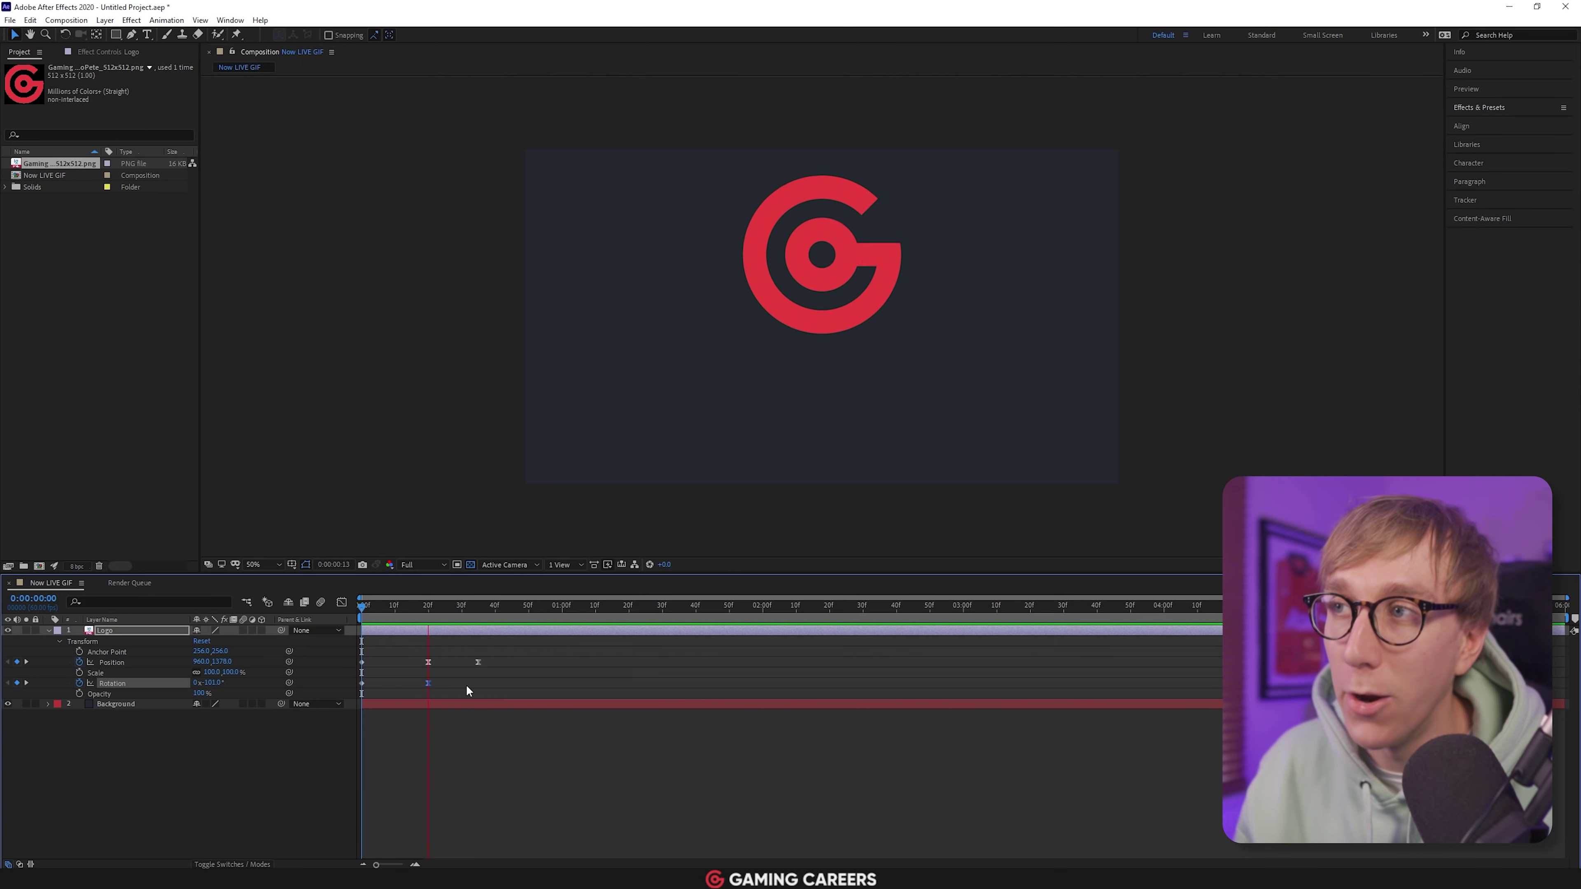
key("space")
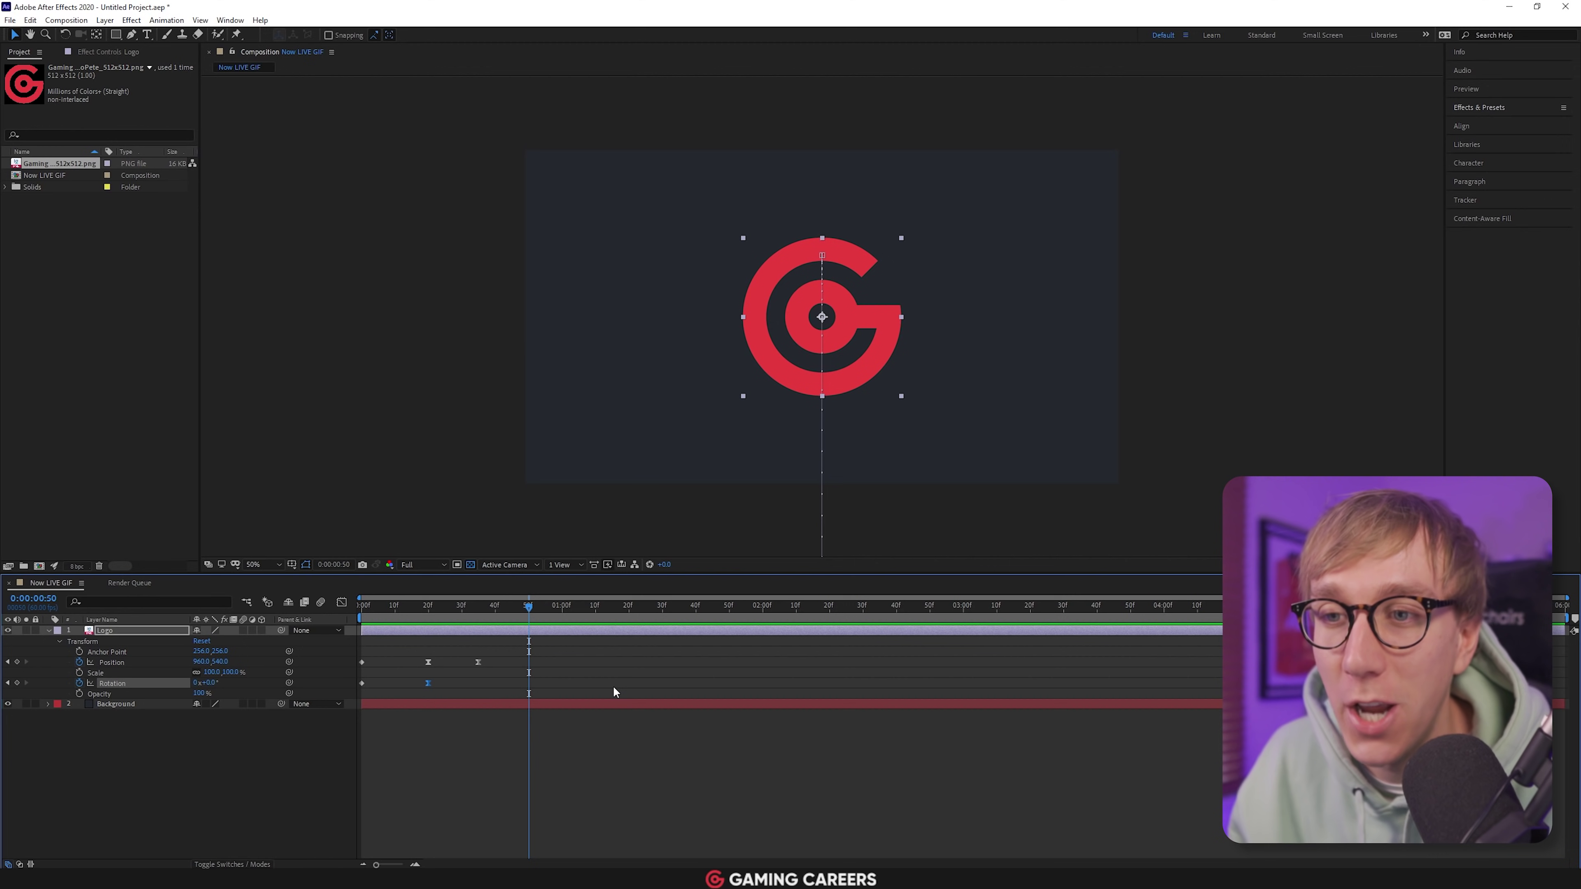
Enable motion blur for the composition and the Logo layer, and preview the animation
left_click_drag(410, 608, 400, 610)
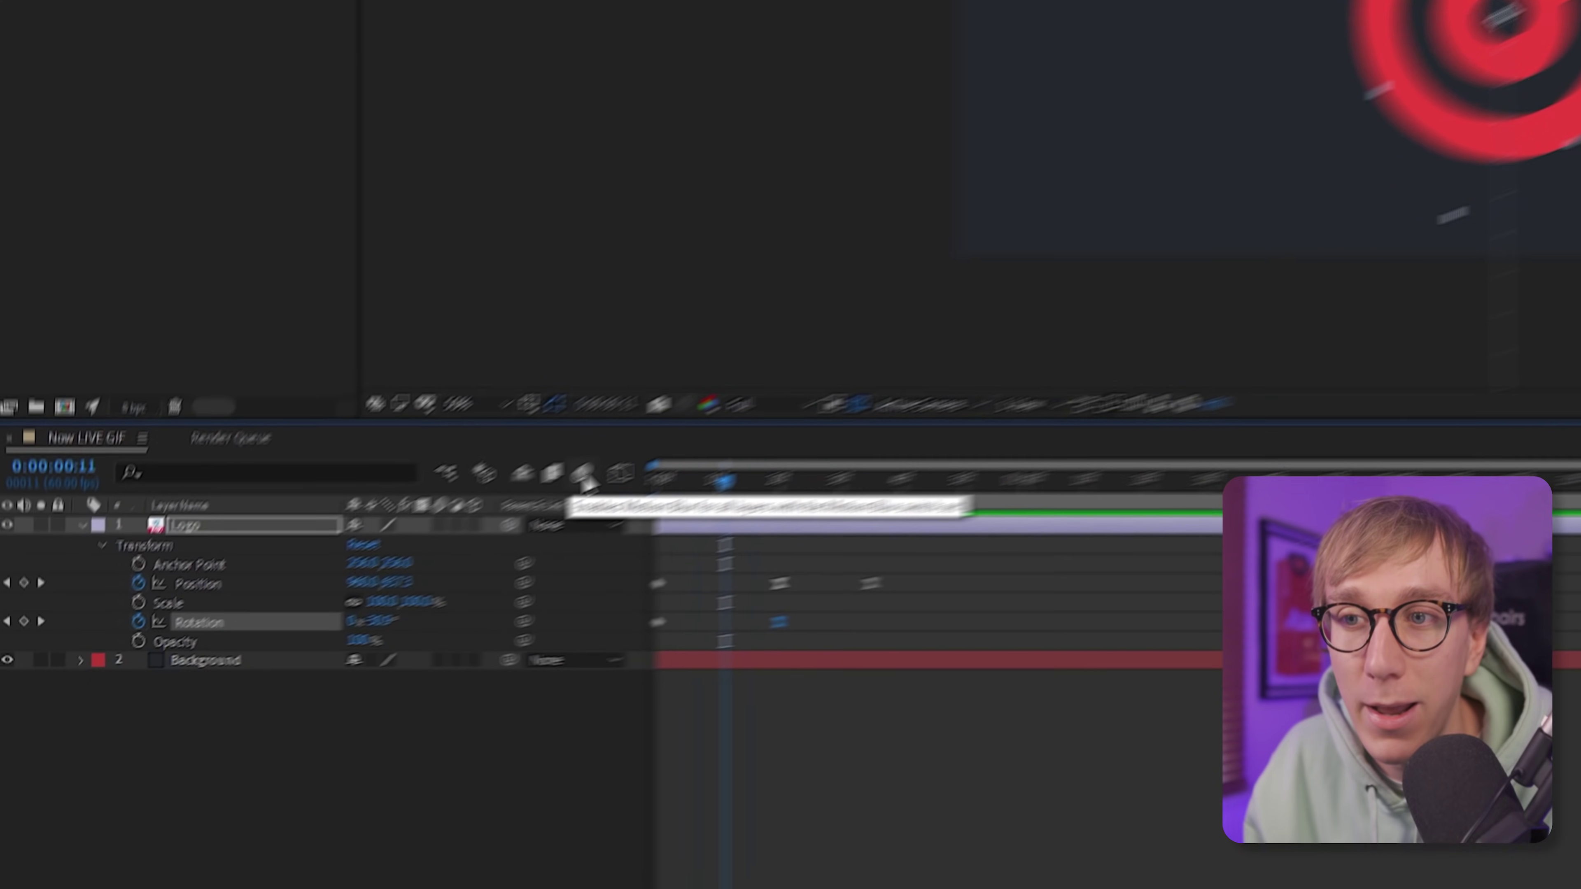
left_click(584, 475)
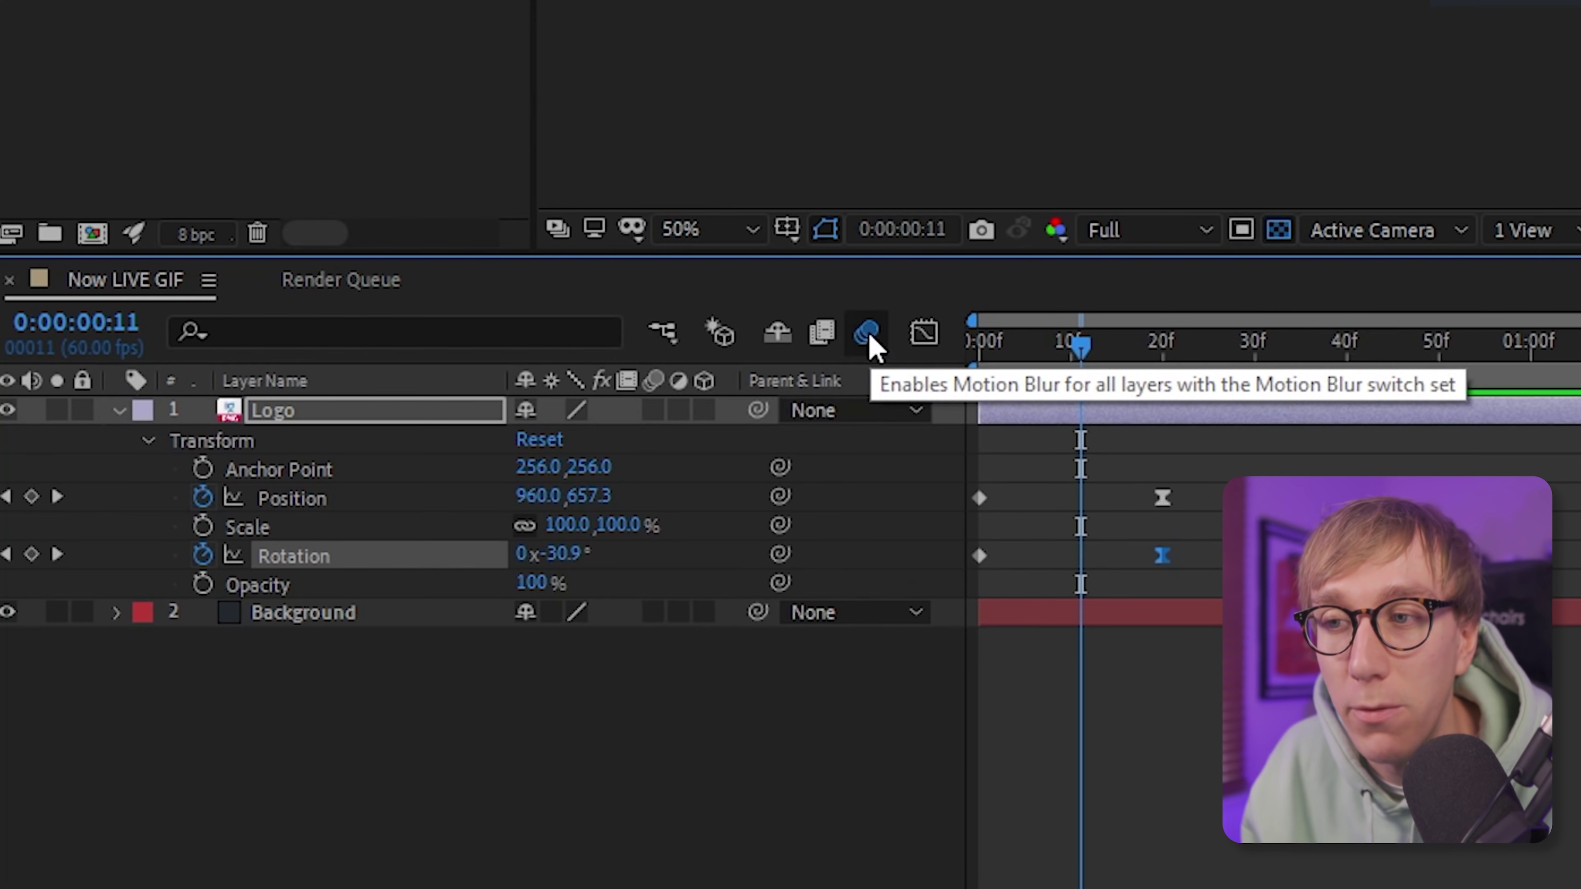
left_click(654, 411)
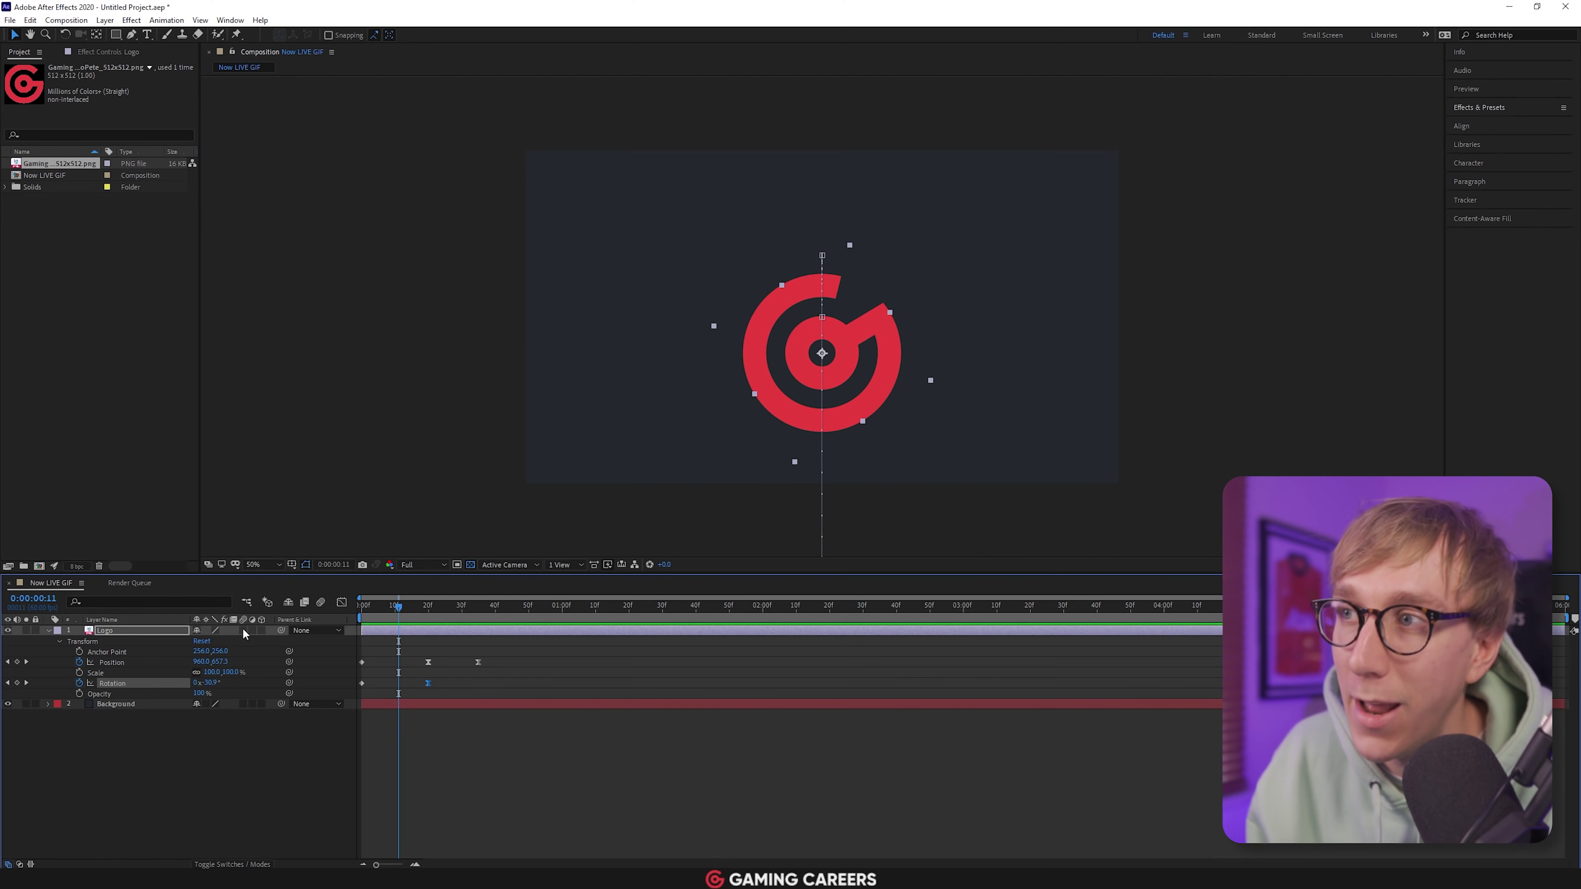
left_click(243, 630)
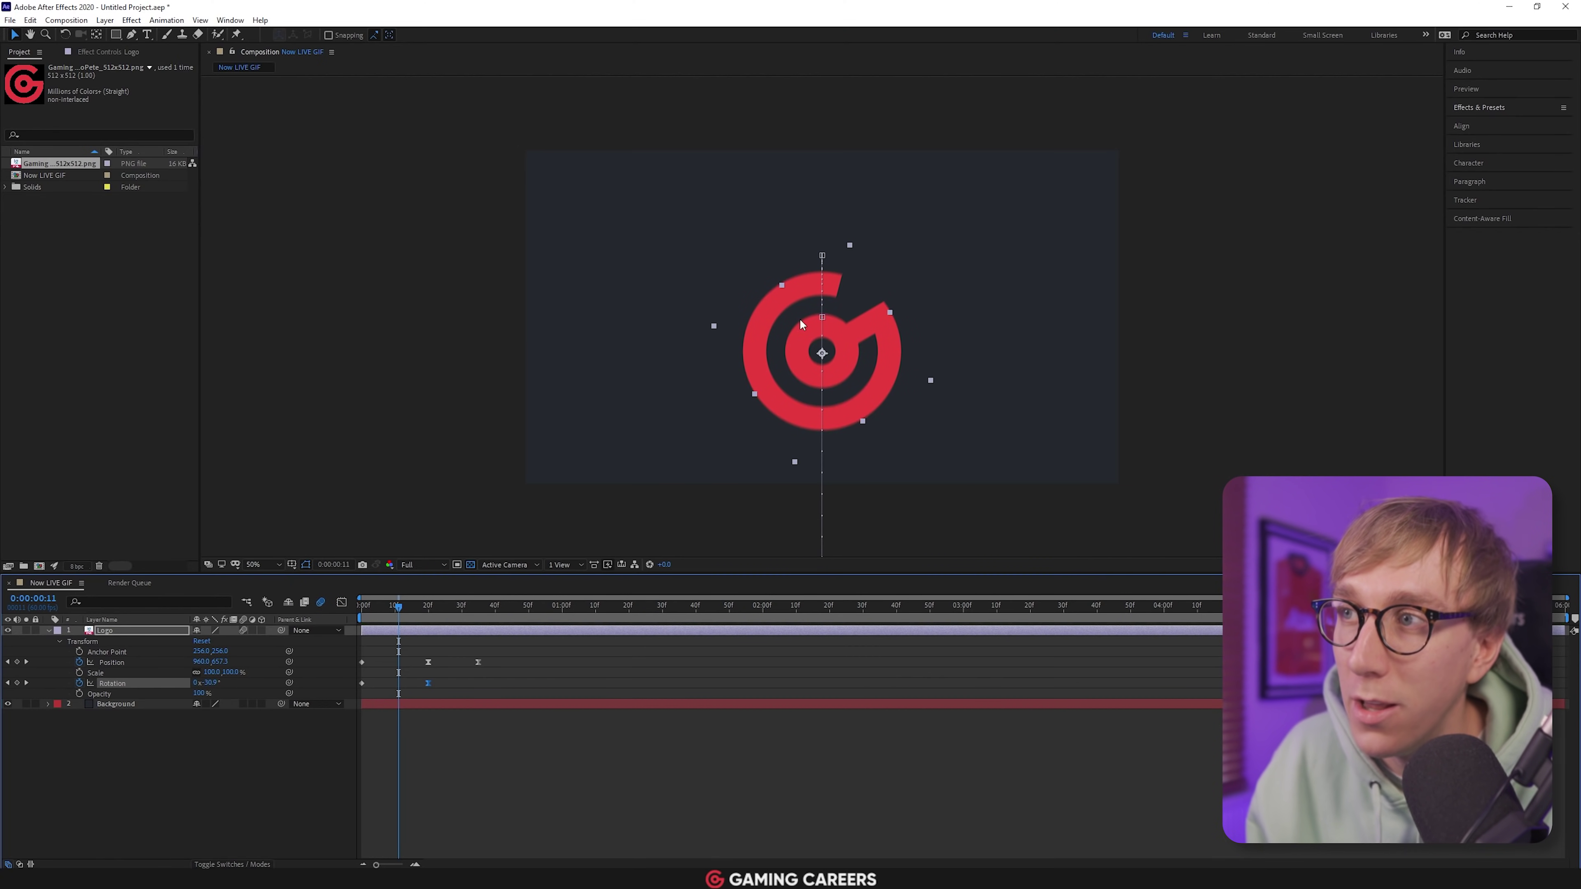
key("space")
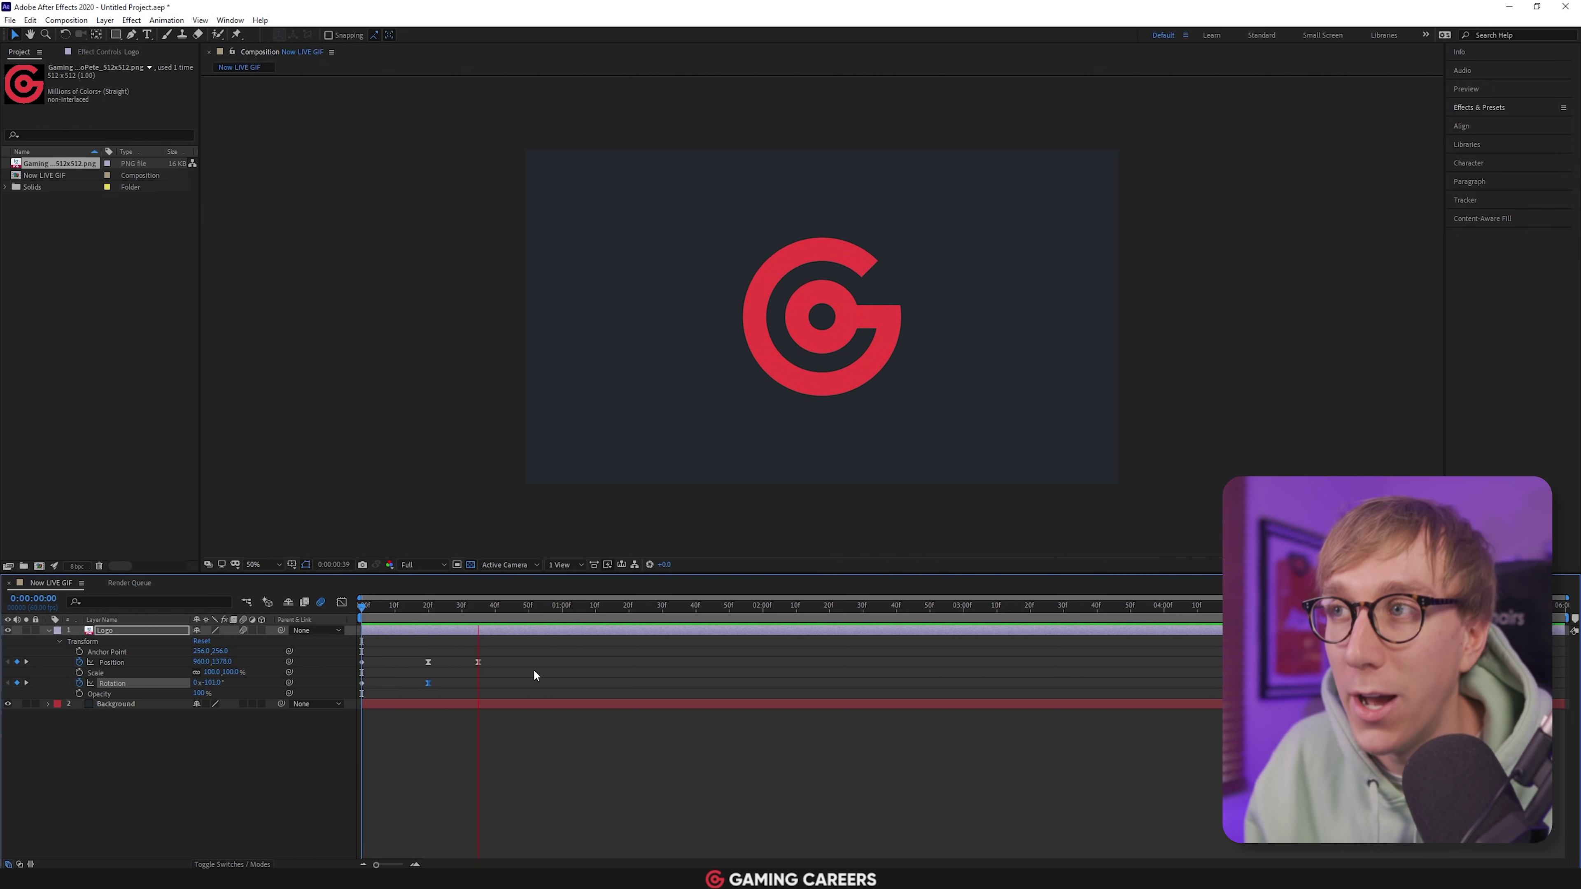
key("space")
Split the Logo layer at 0:00:00:50, delete the portion after the split, and preview the animation from the start
mouse_move(521, 605)
left_mouse_down()
mouse_move(697, 613)
mouse_move(492, 609)
mouse_move(523, 611)
left_mouse_up()
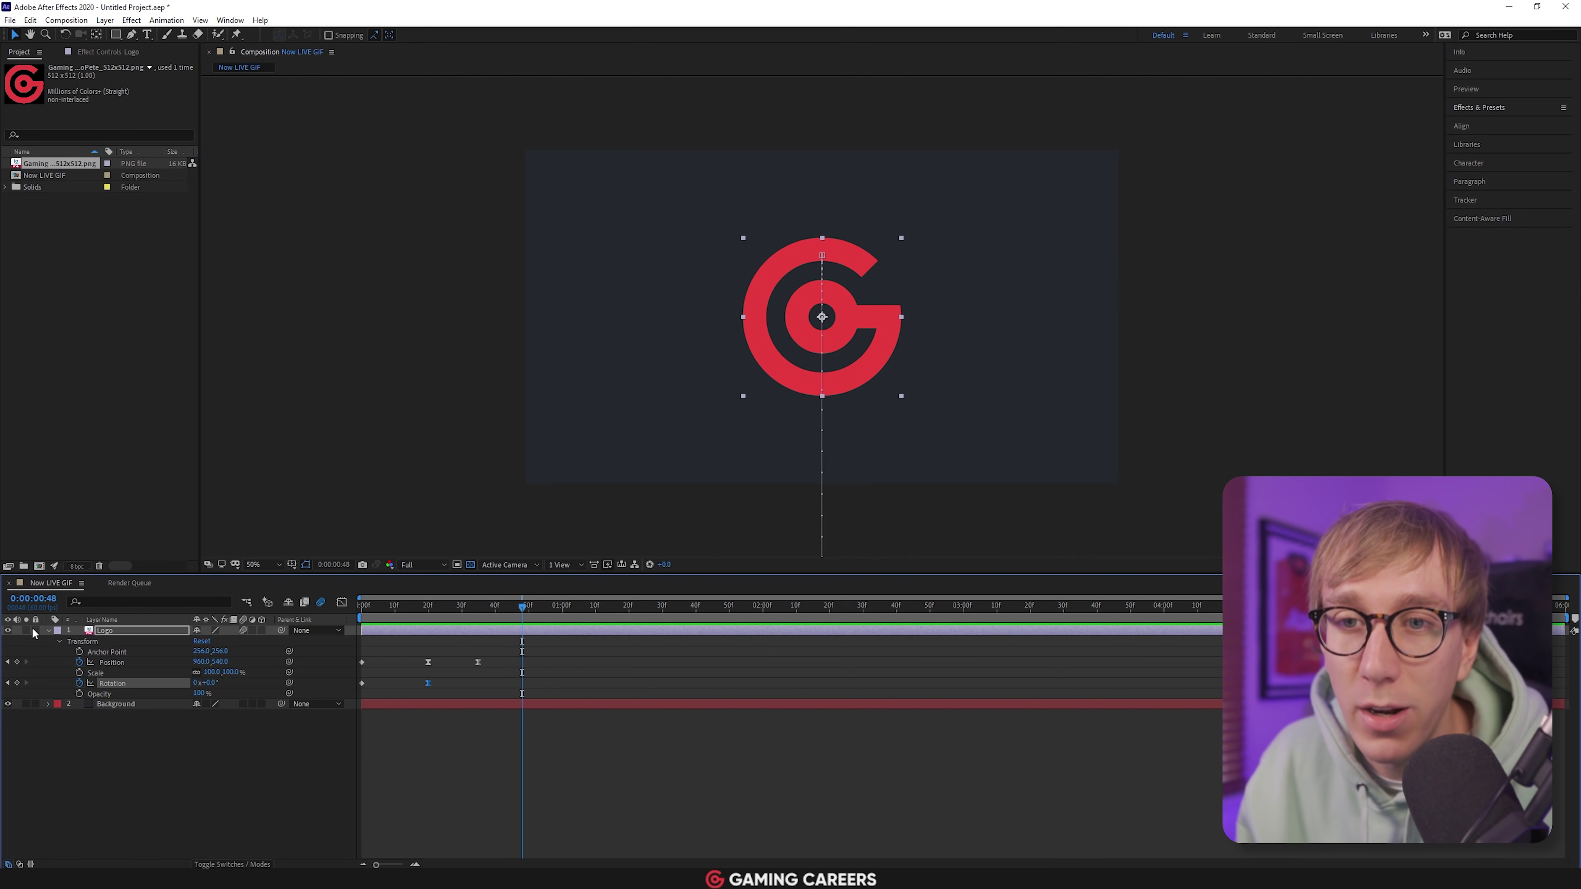
left_click(47, 631)
mouse_move(522, 608)
left_mouse_down()
mouse_move(456, 607)
mouse_move(530, 611)
left_mouse_up()
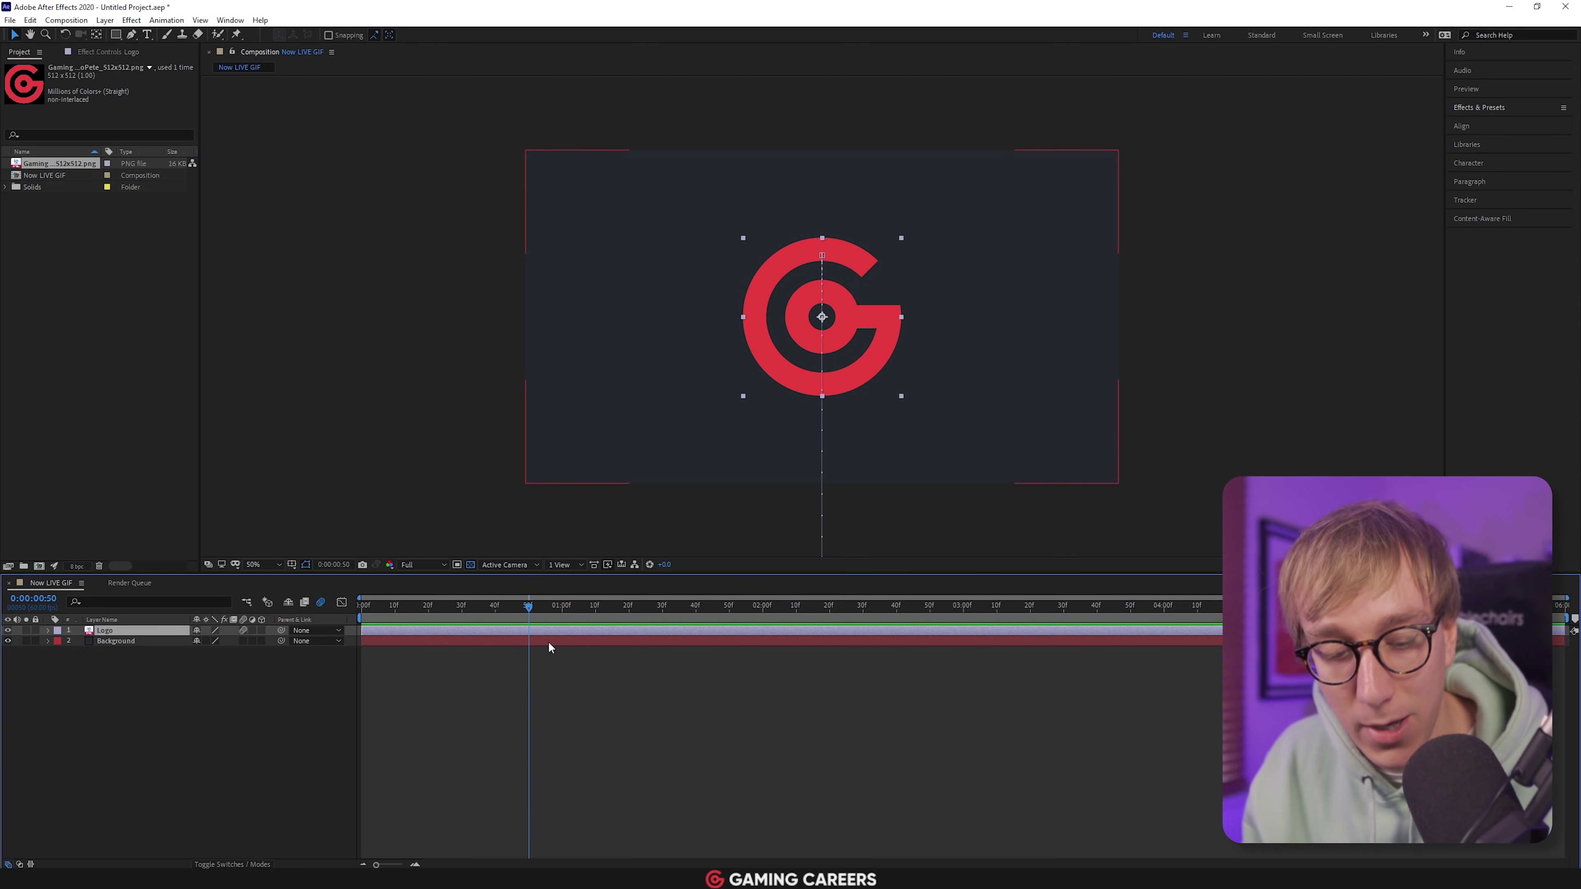
key("ctrl+shift+d")
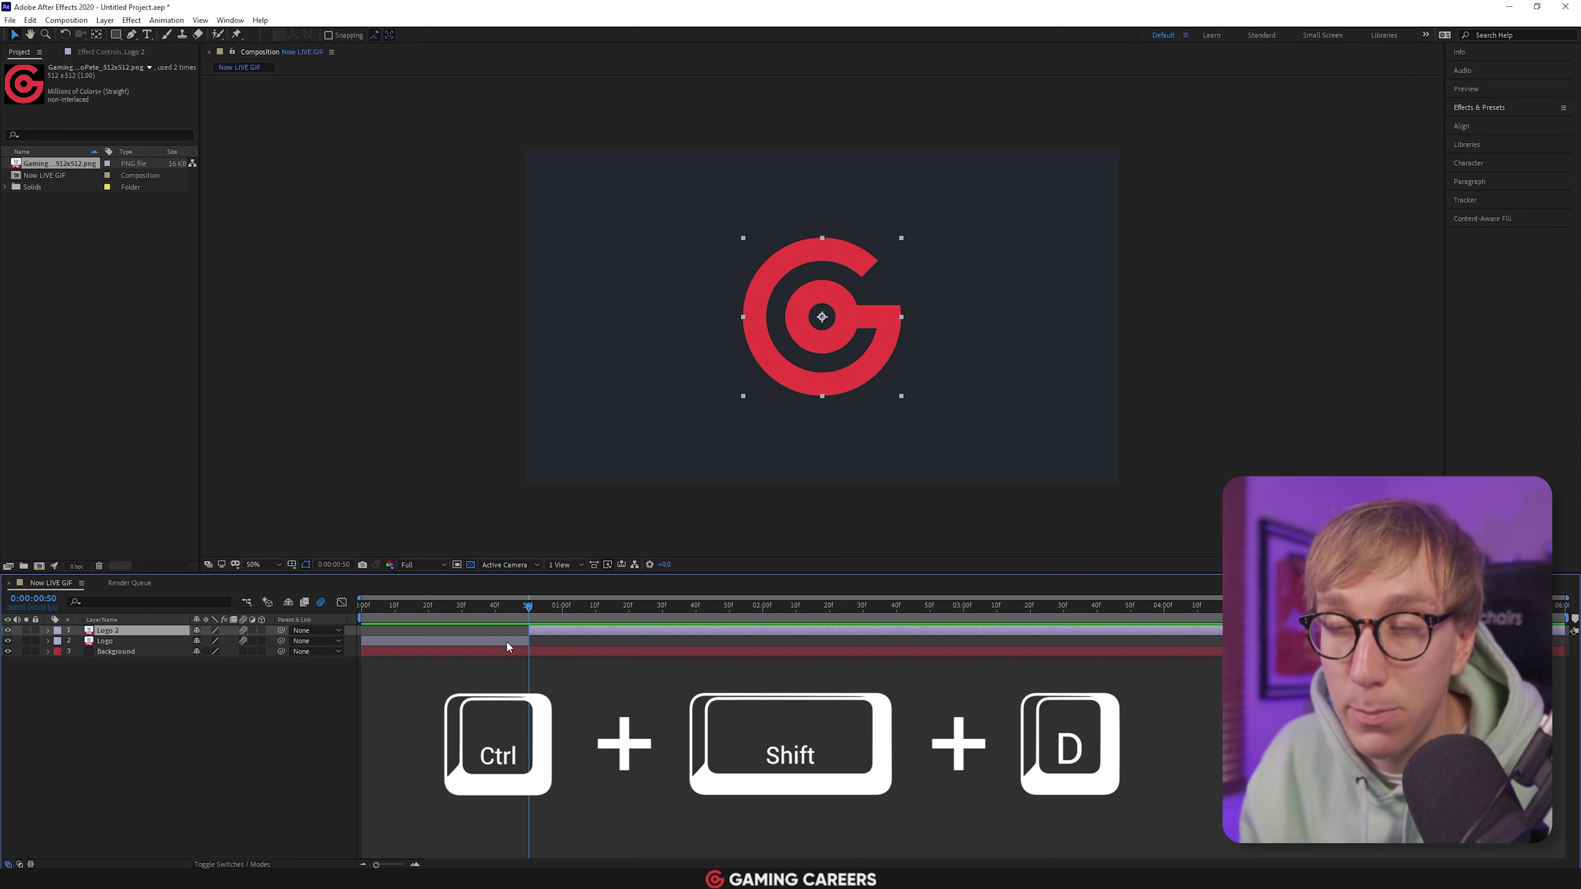
key("Delete")
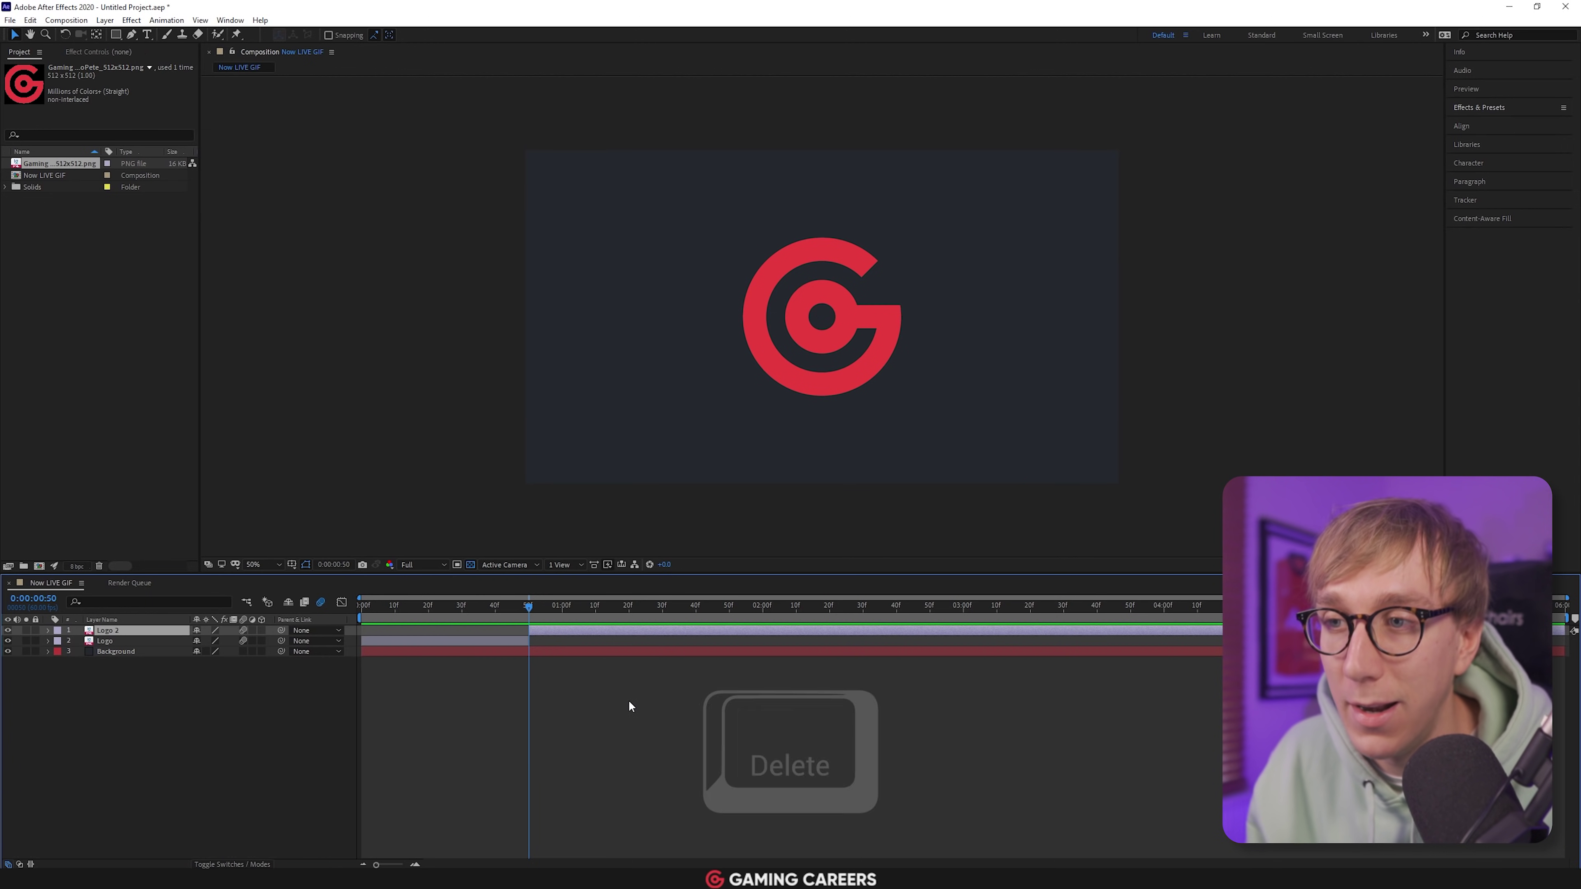
key("Delete")
left_click_drag(546, 606, 356, 594)
key("space")
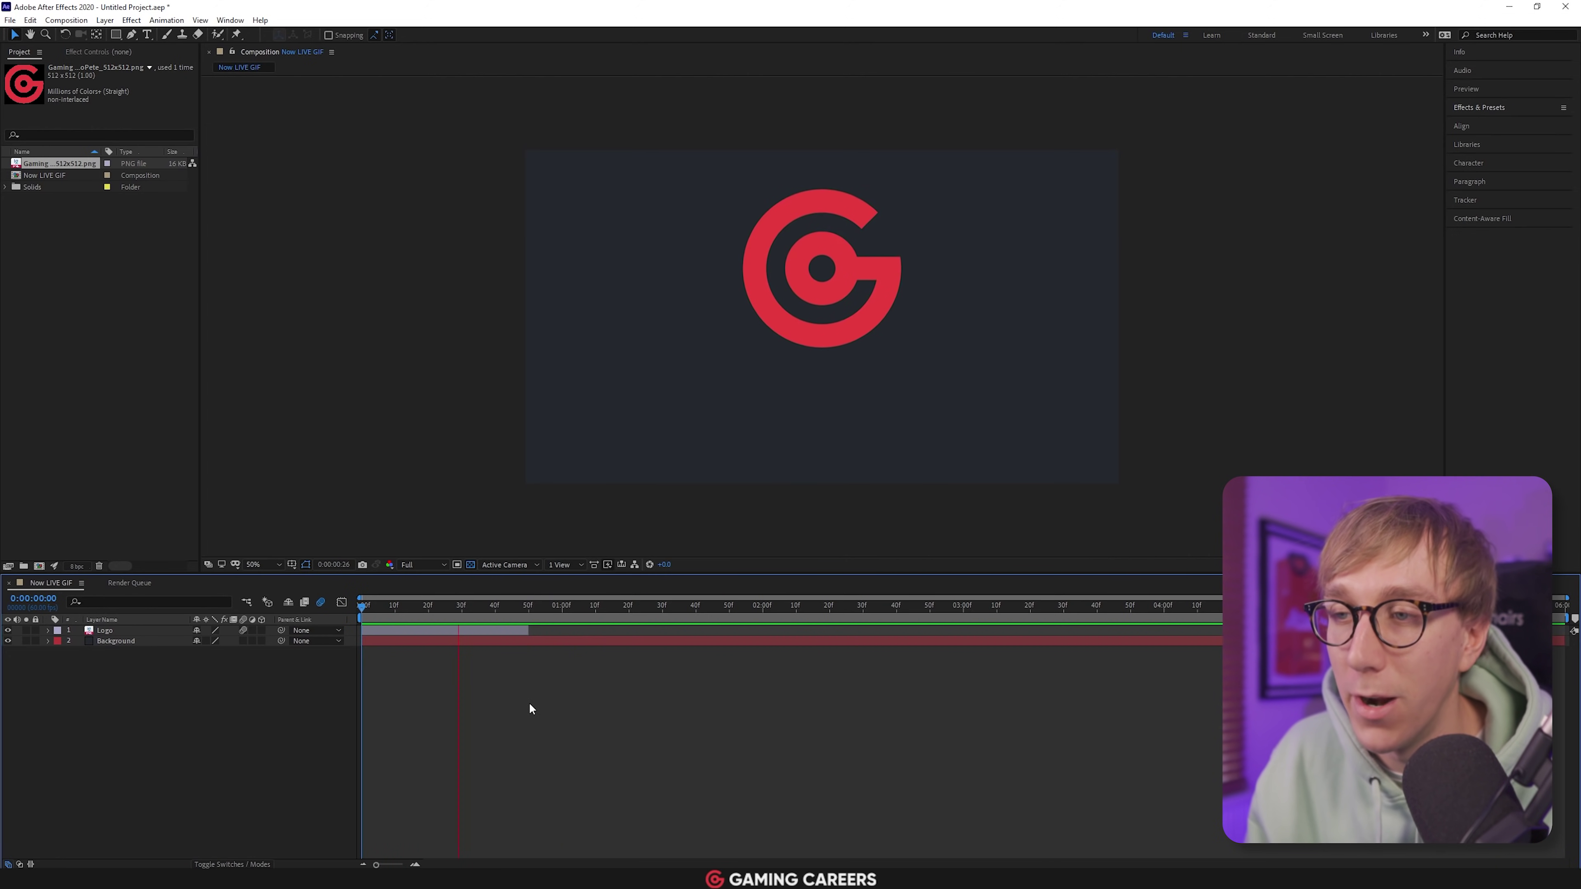
key("space")
Add a new text layer reading NOW to the composition
key("ctrl+t")
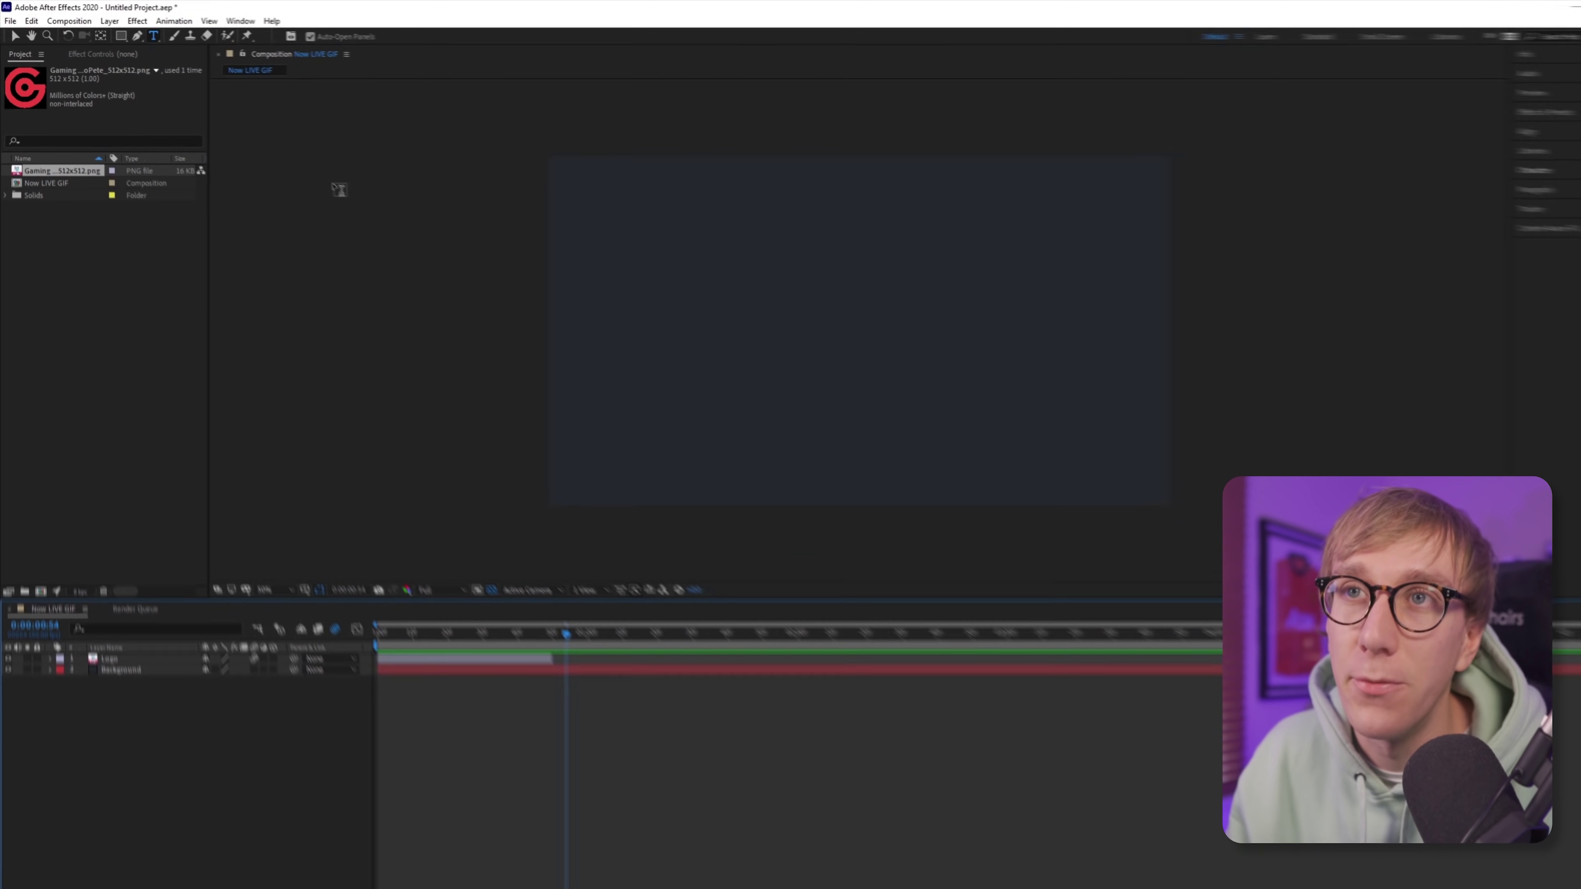
left_click(307, 34)
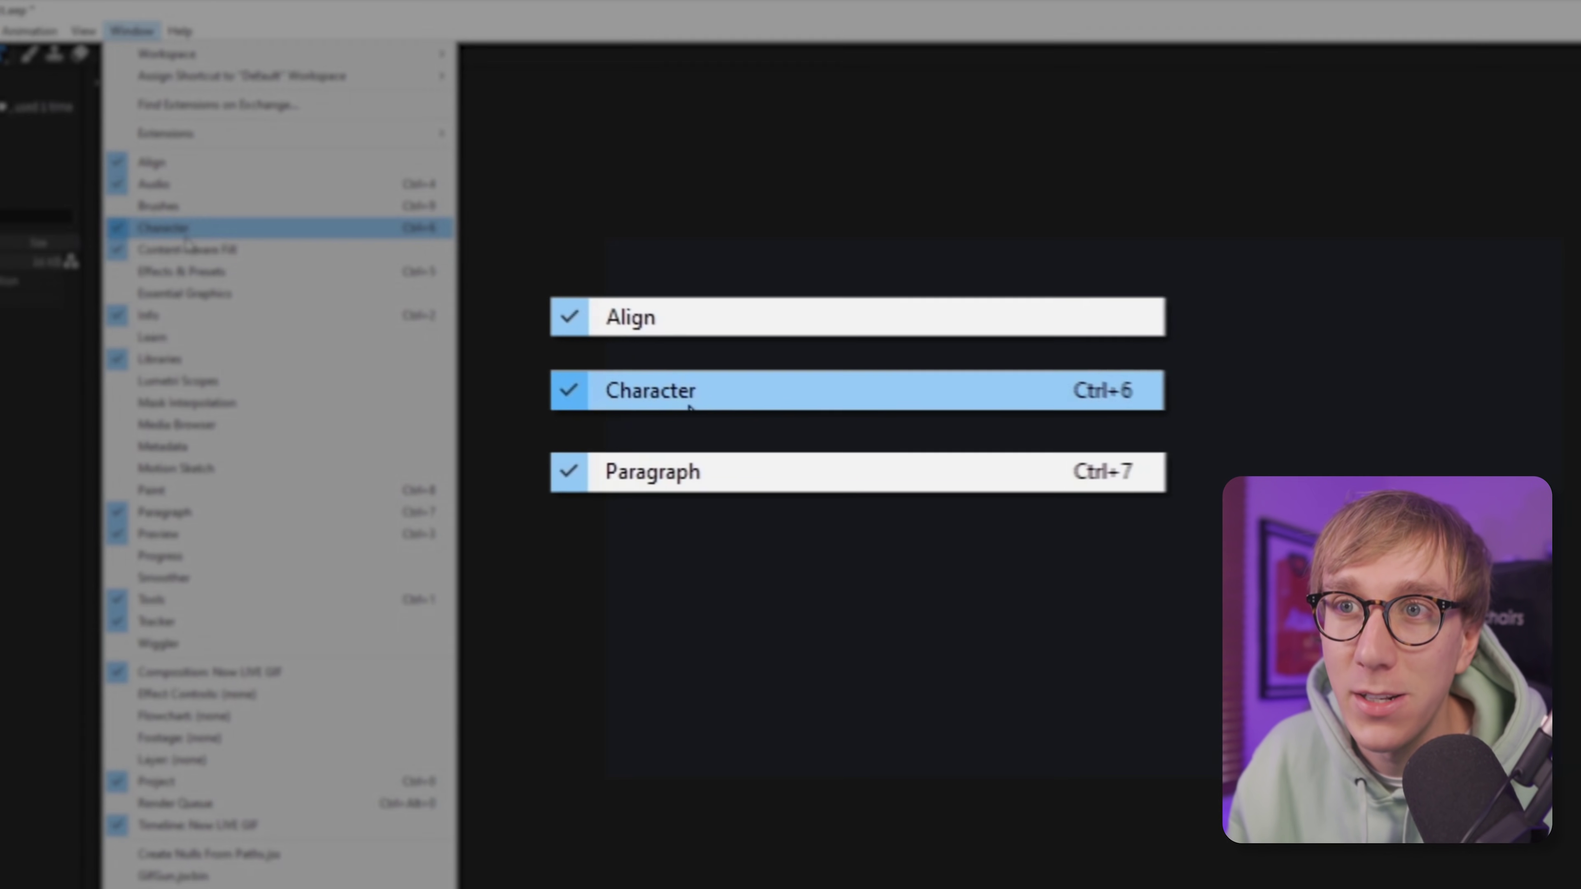
left_click(198, 522)
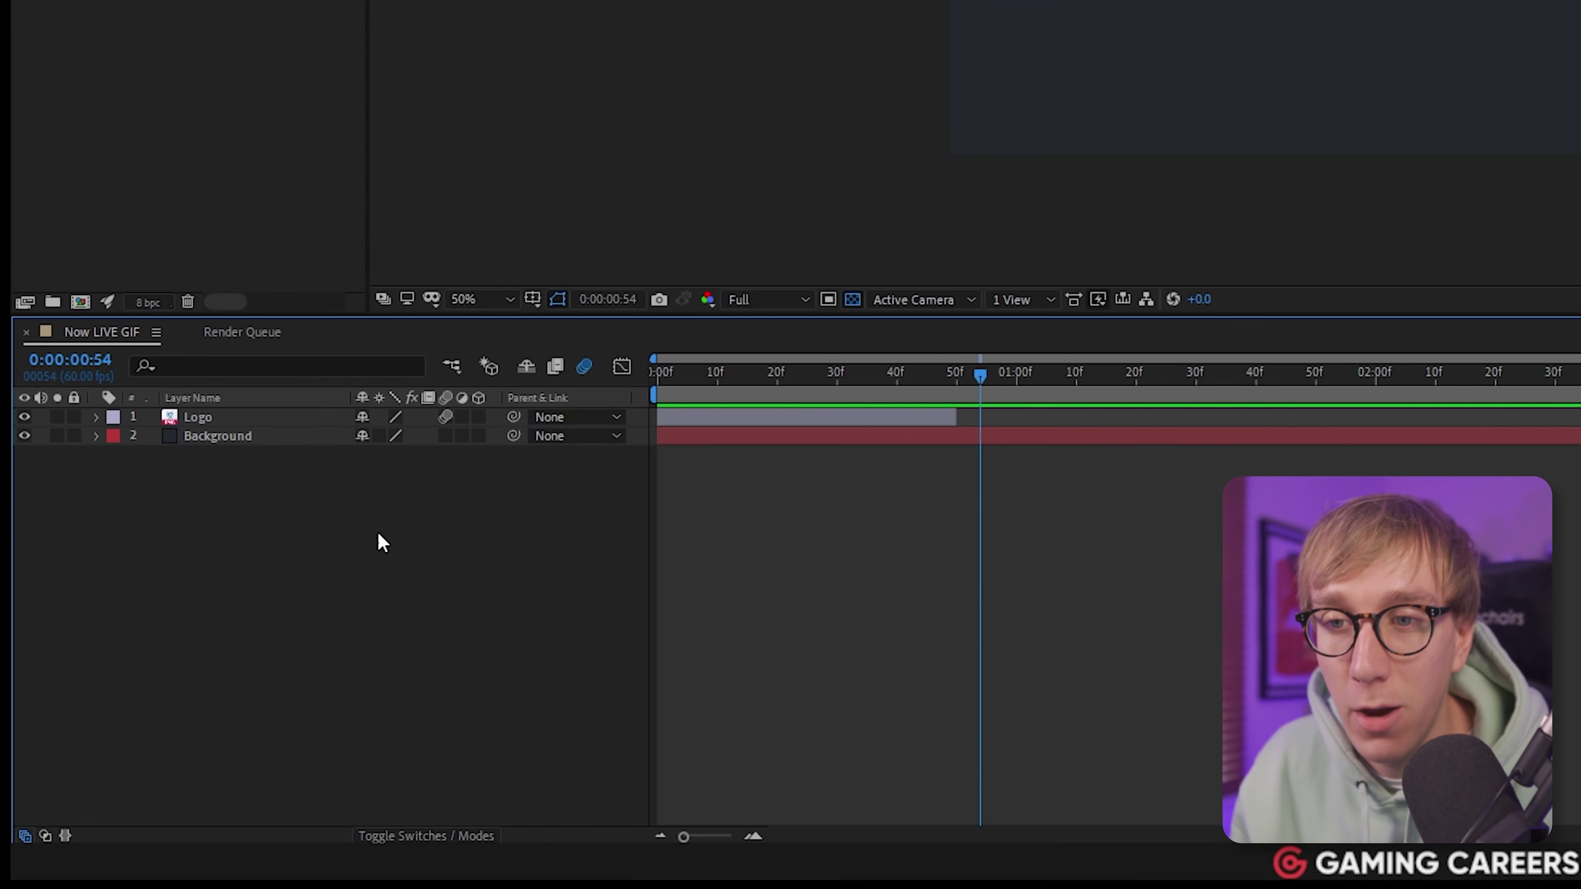
right_click(380, 540)
mouse_move(434, 554)
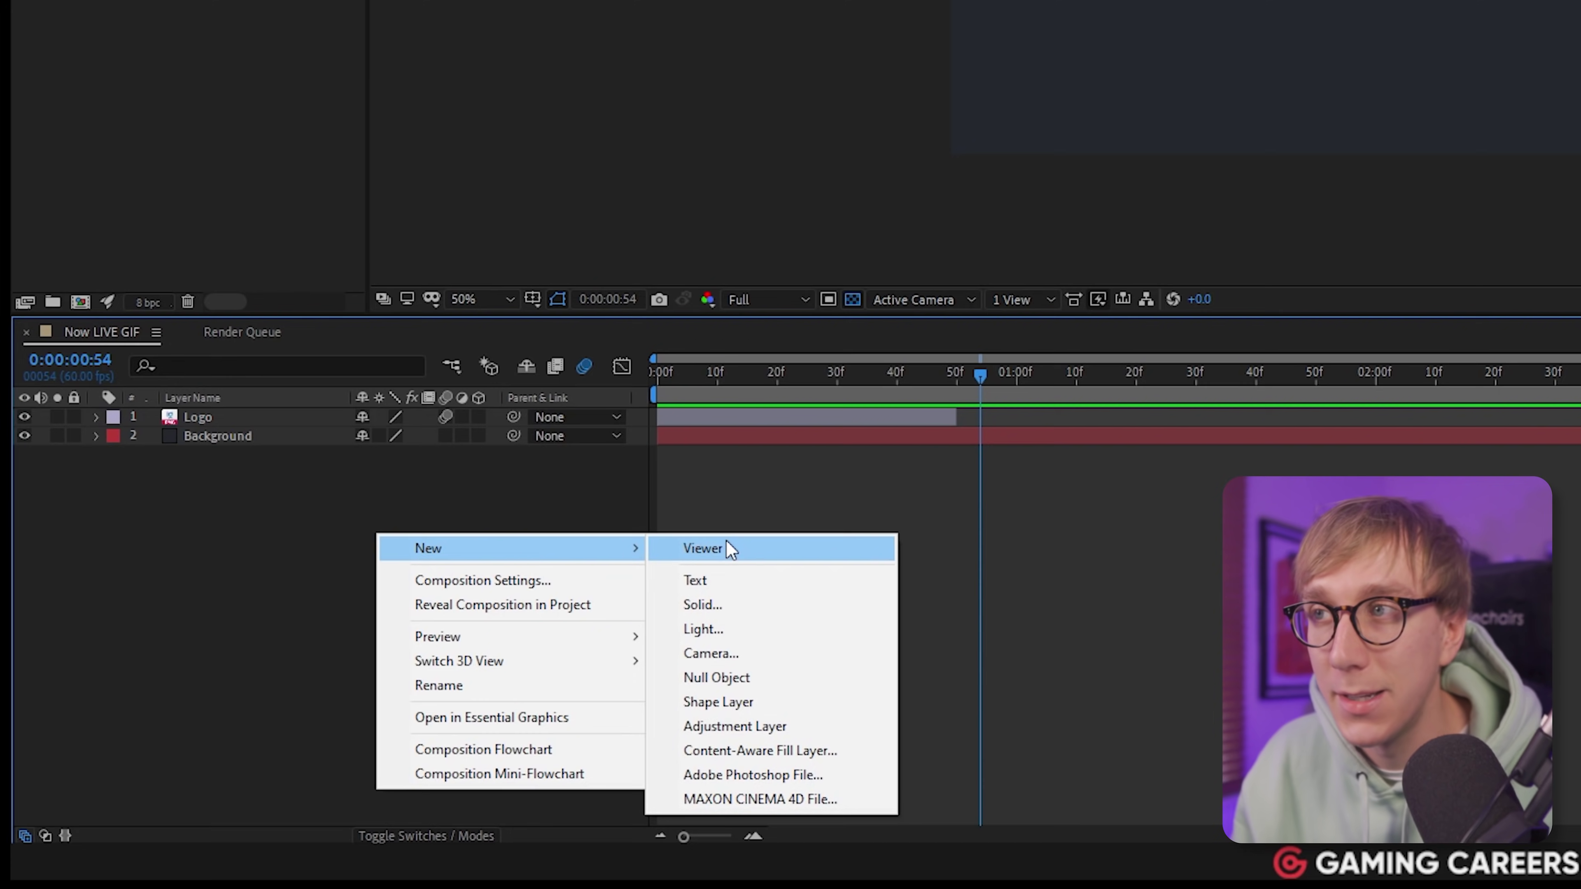
left_click(707, 578)
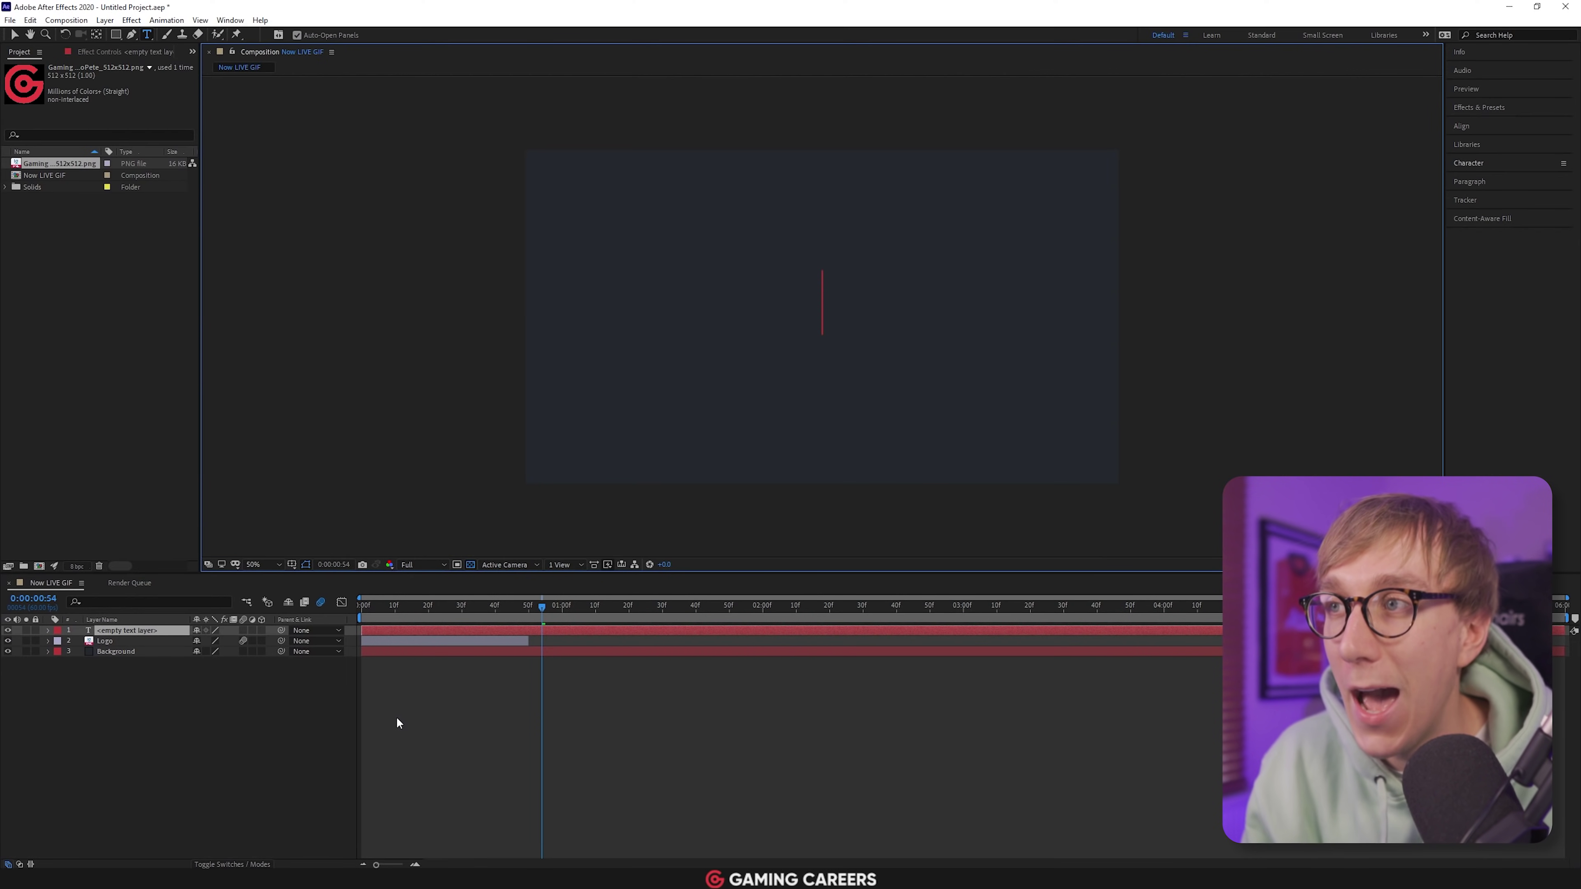
type("NOW")
Set the NOW text's font to Montserrat Black
key("ctrl+a")
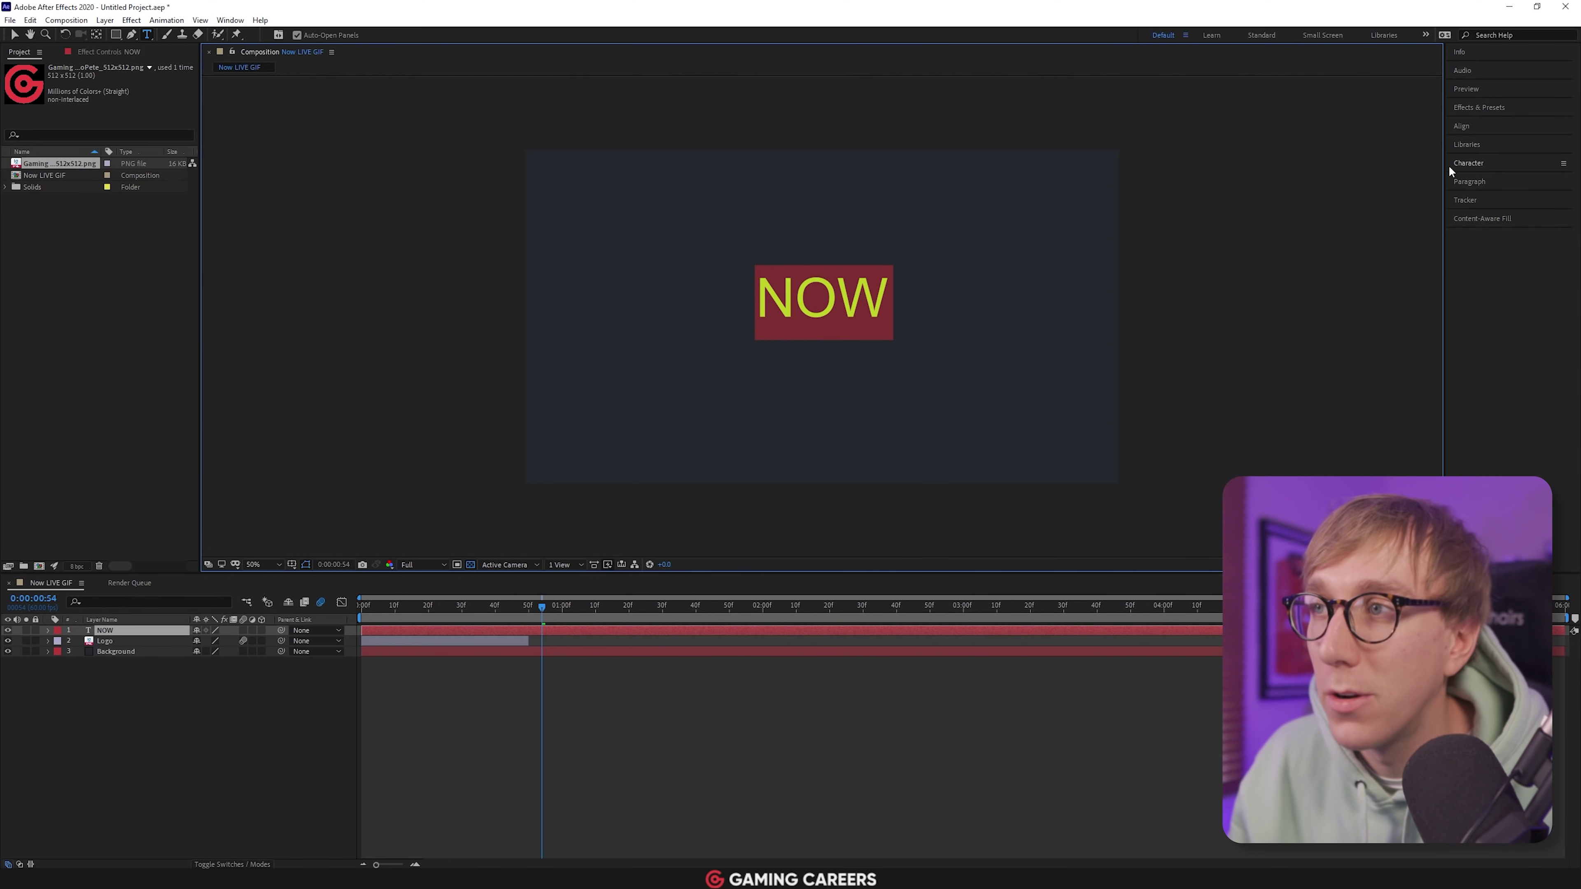
left_click(1477, 162)
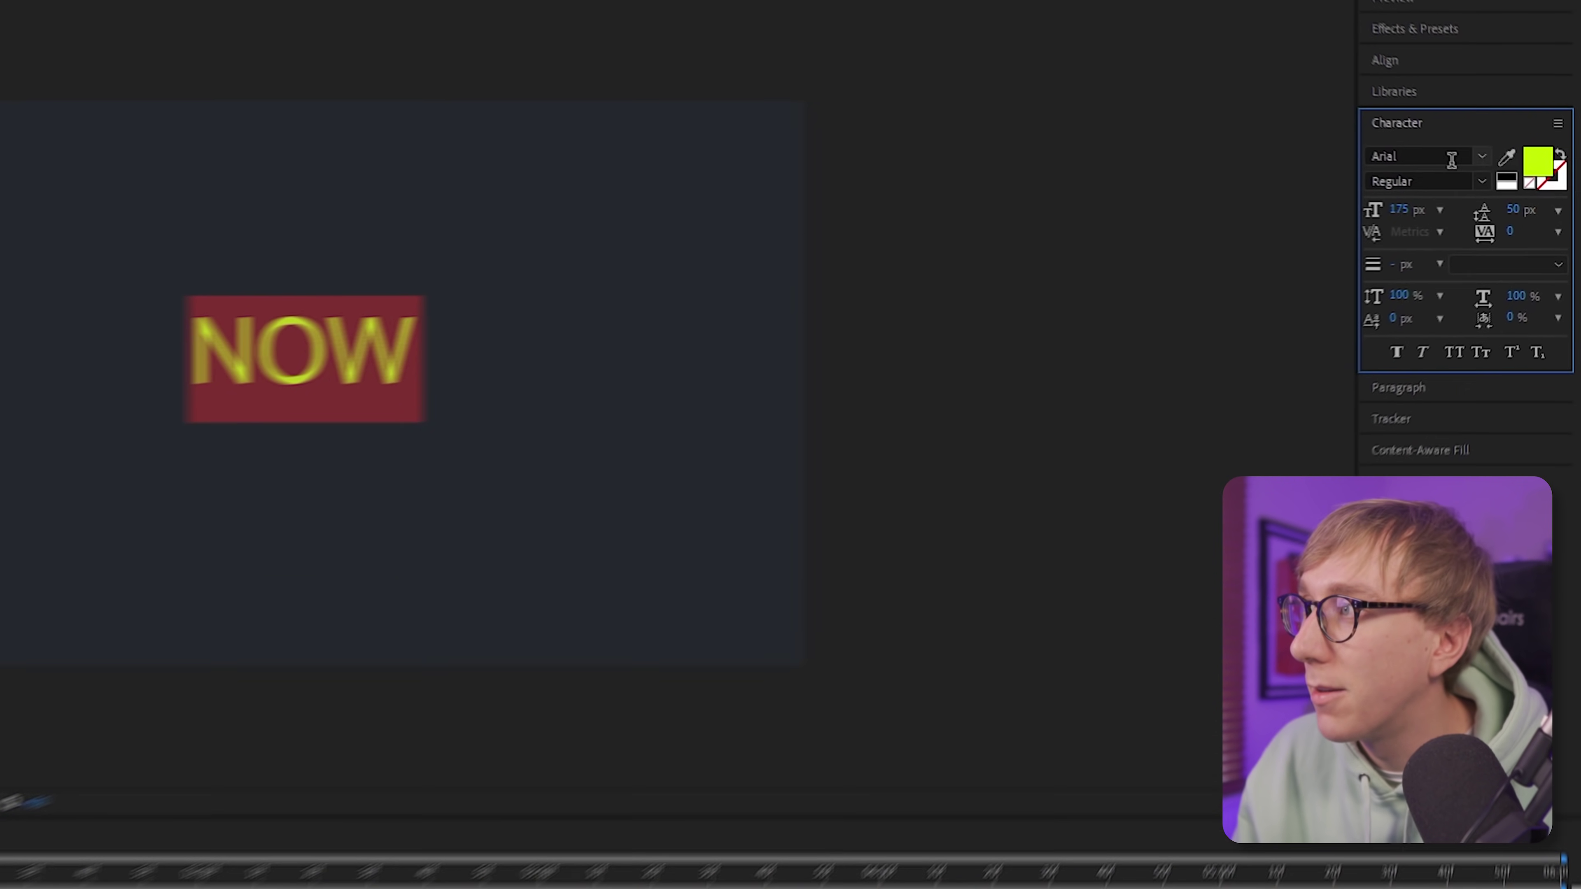
left_click(1482, 156)
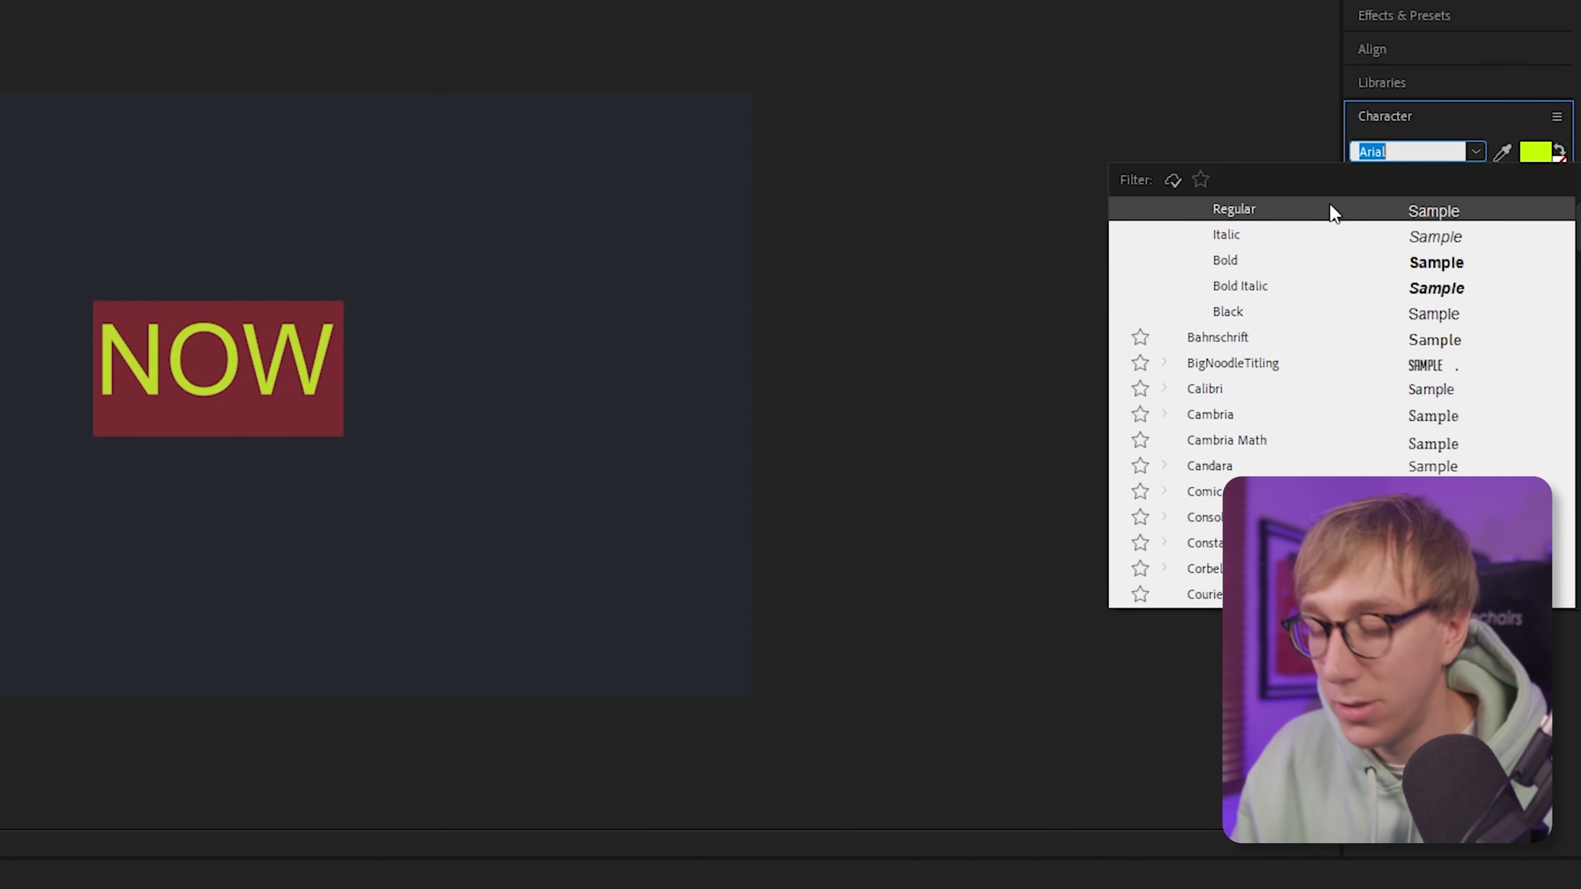
type("Montser")
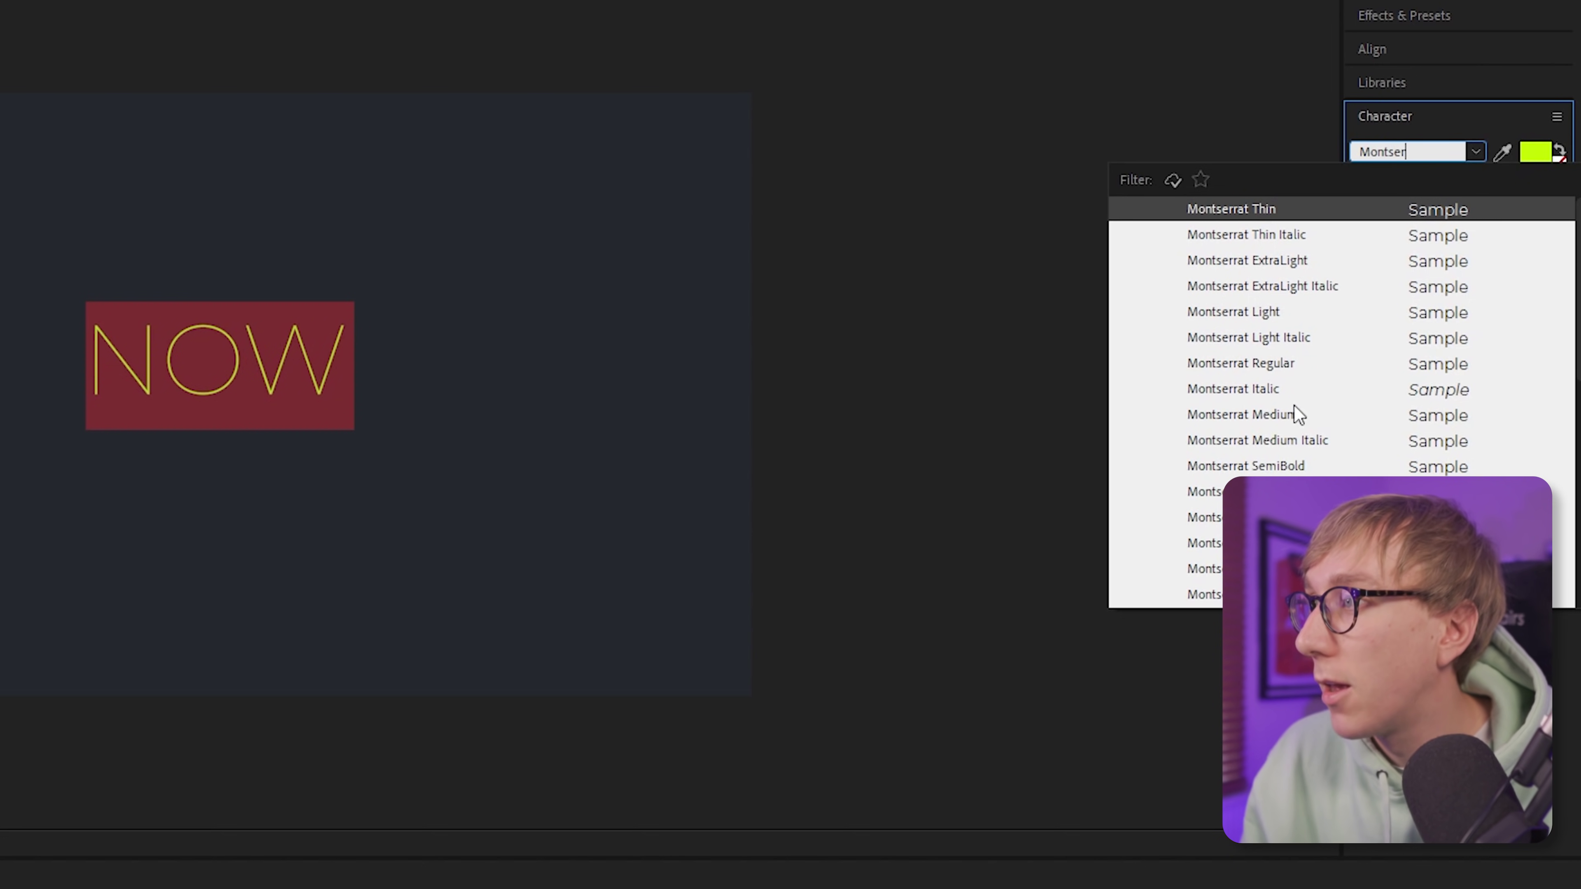
scroll(1294, 407, "down", 2)
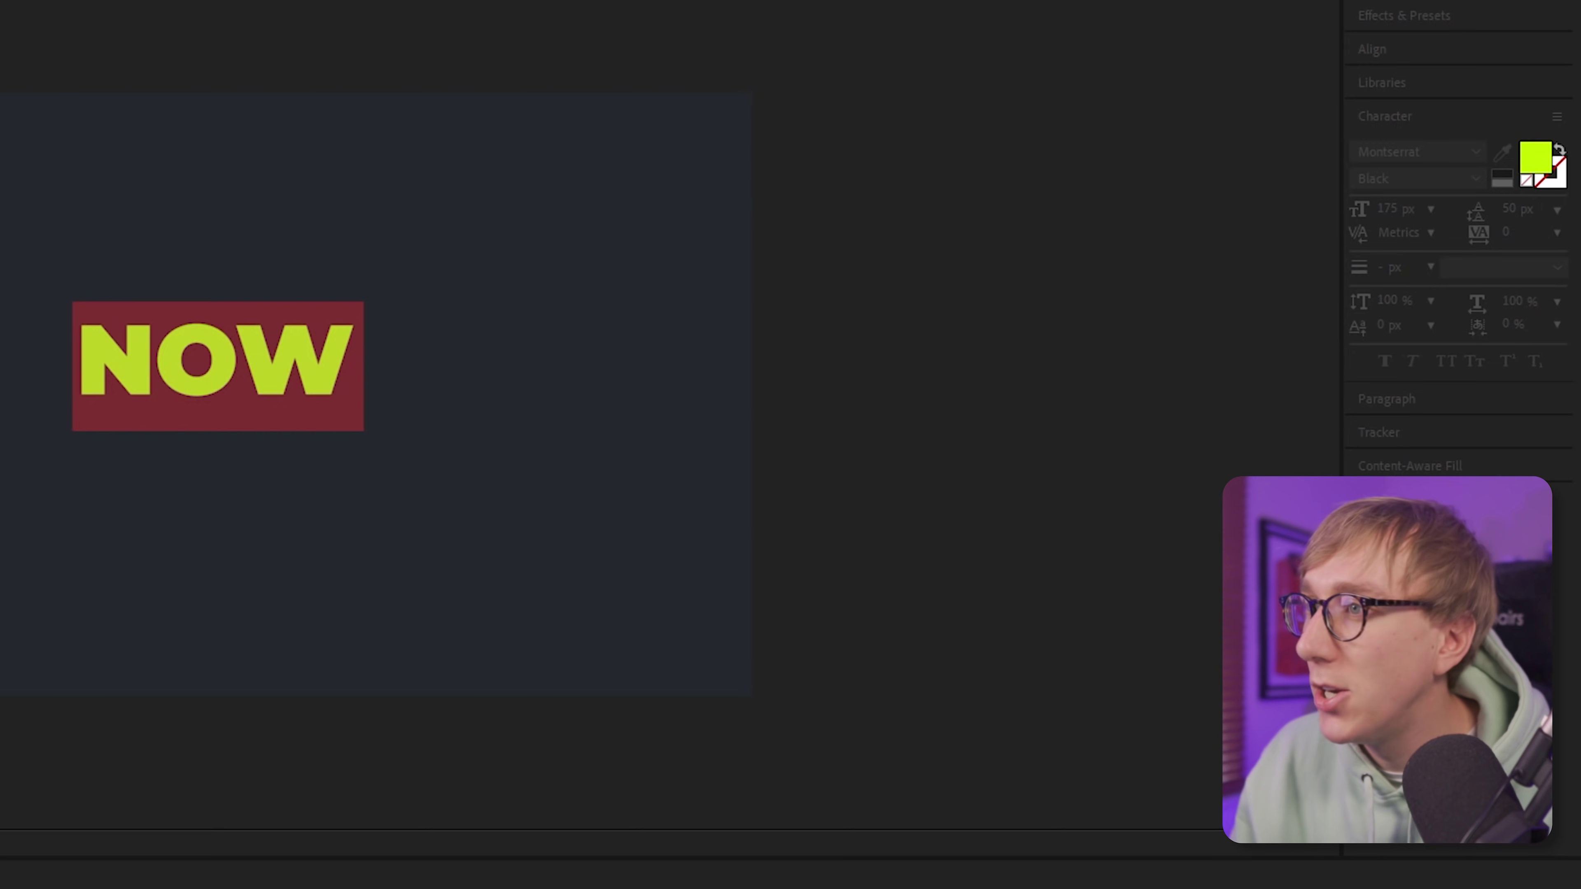
Set the NOW text's fill colour to F0F0F0 and its font size to 190 px
left_click(1543, 158)
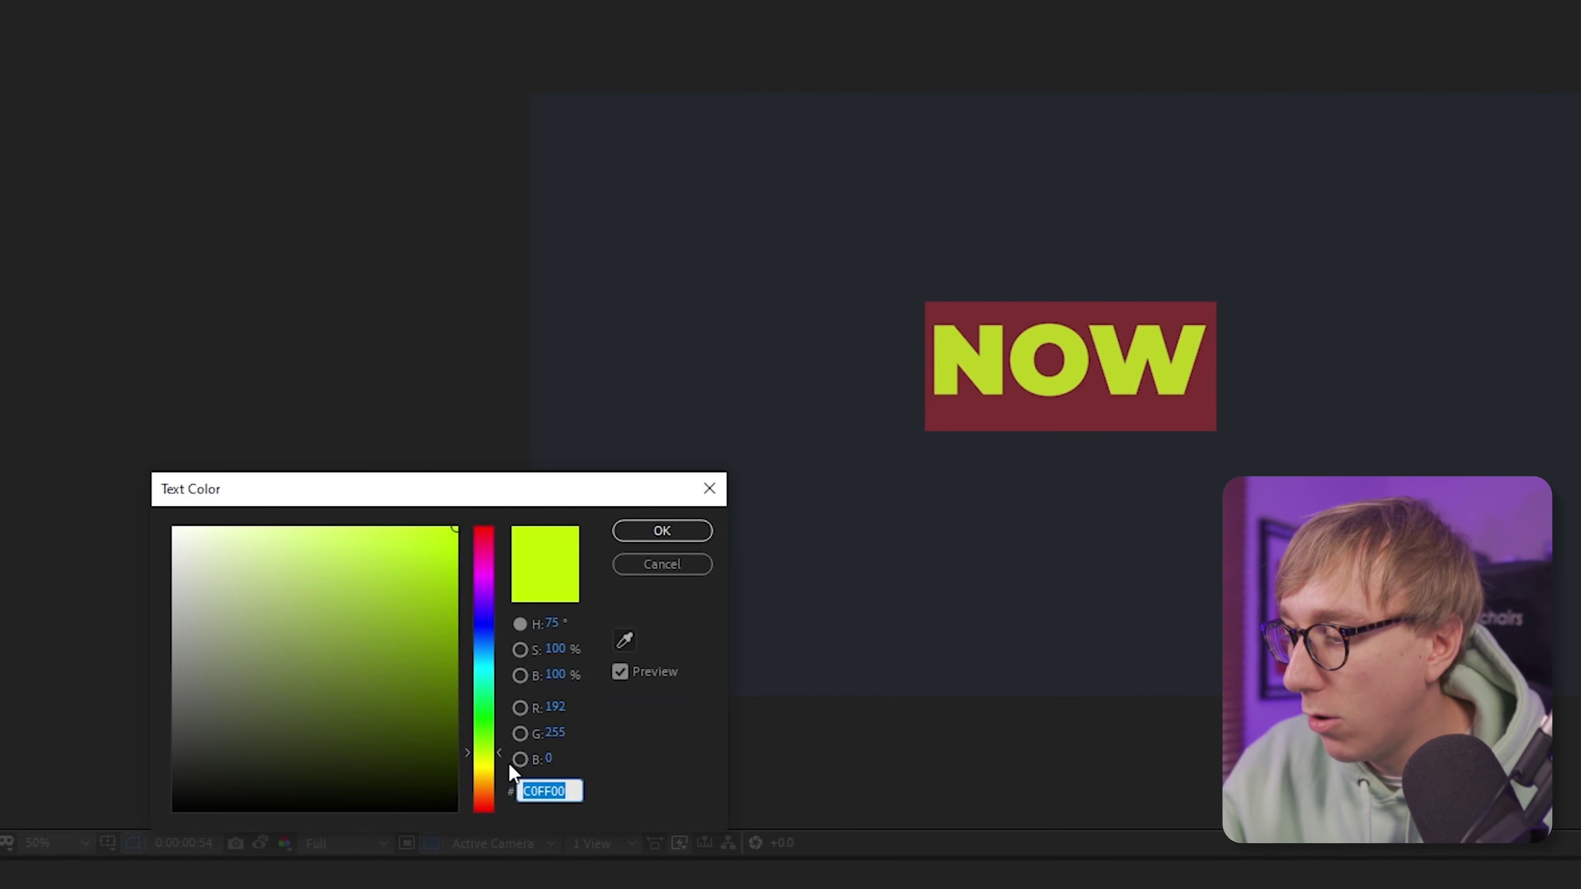
type("F0F0F0")
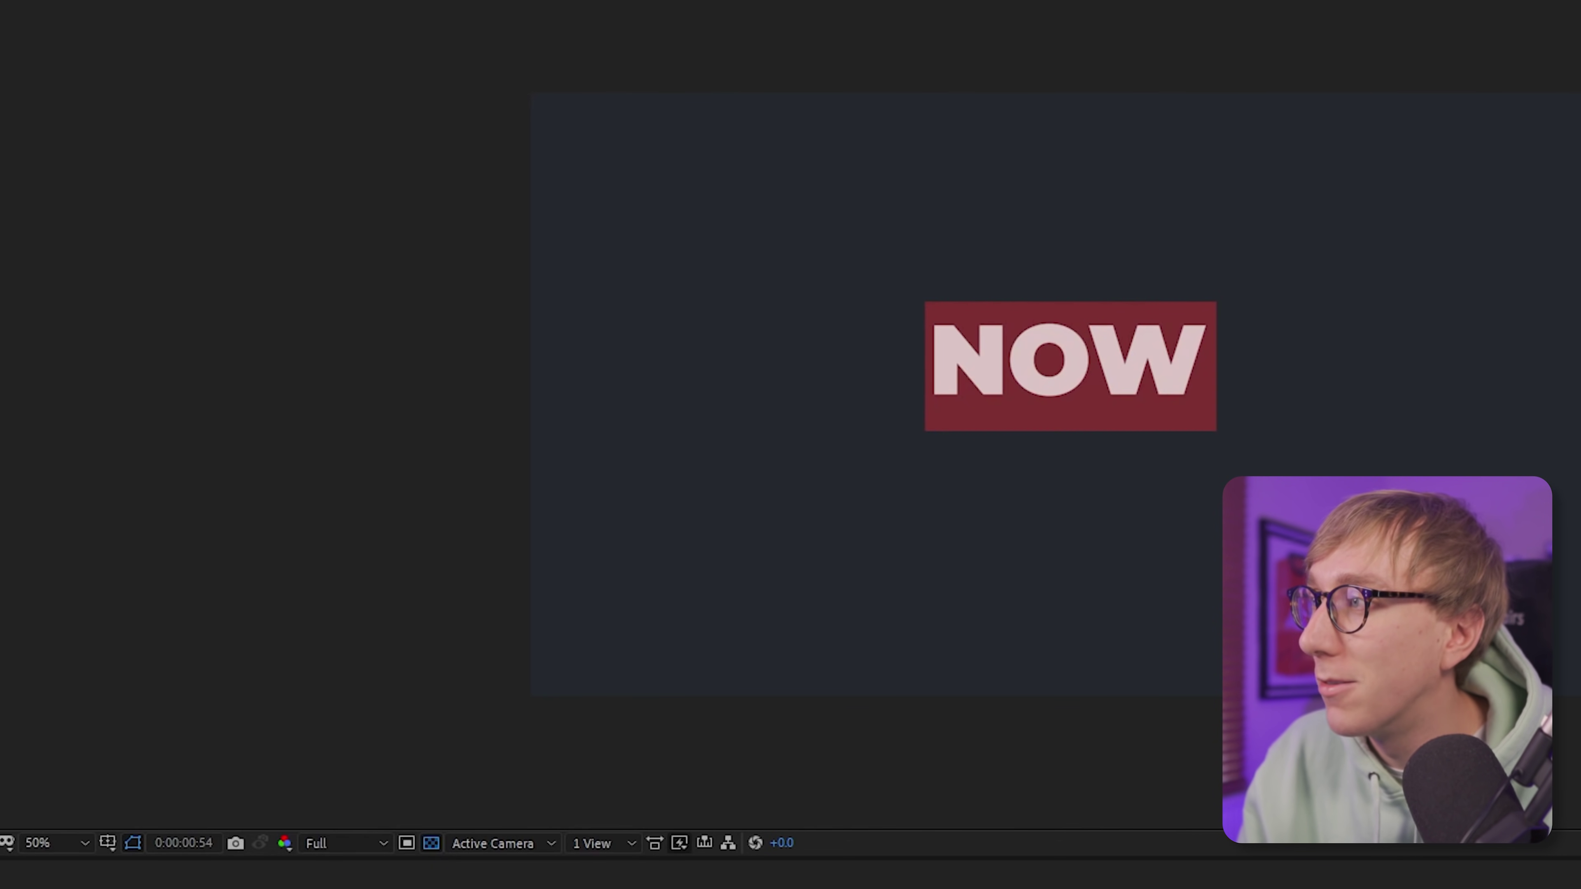
left_click_drag(1385, 221, 1410, 228)
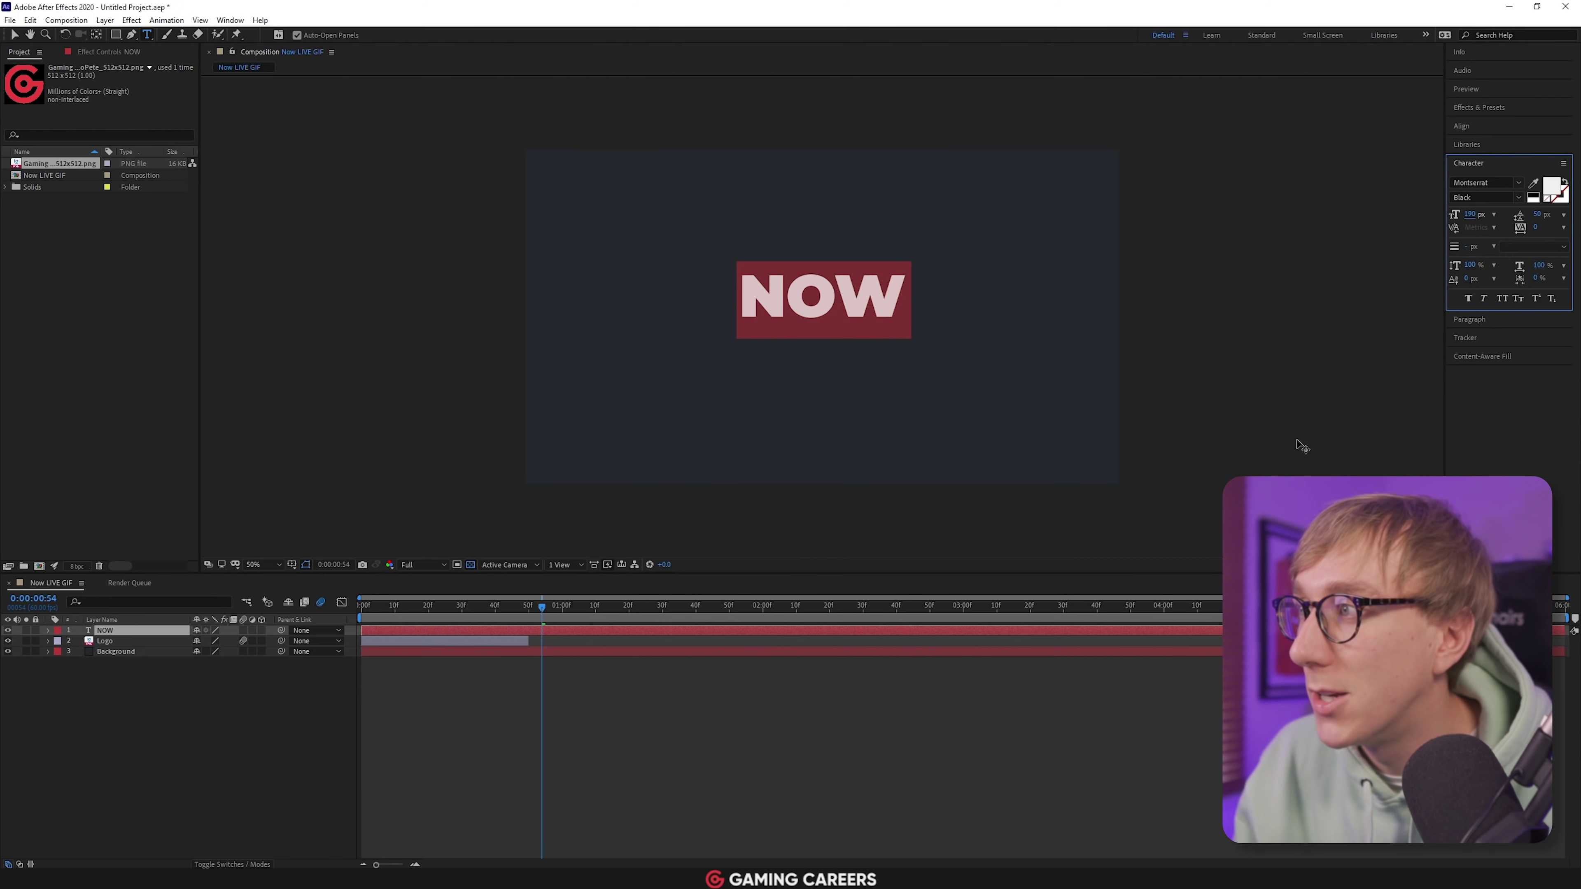
Centre-align the NOW text's paragraph and align its layer to the composition's horizontal and vertical centre
left_click(1470, 319)
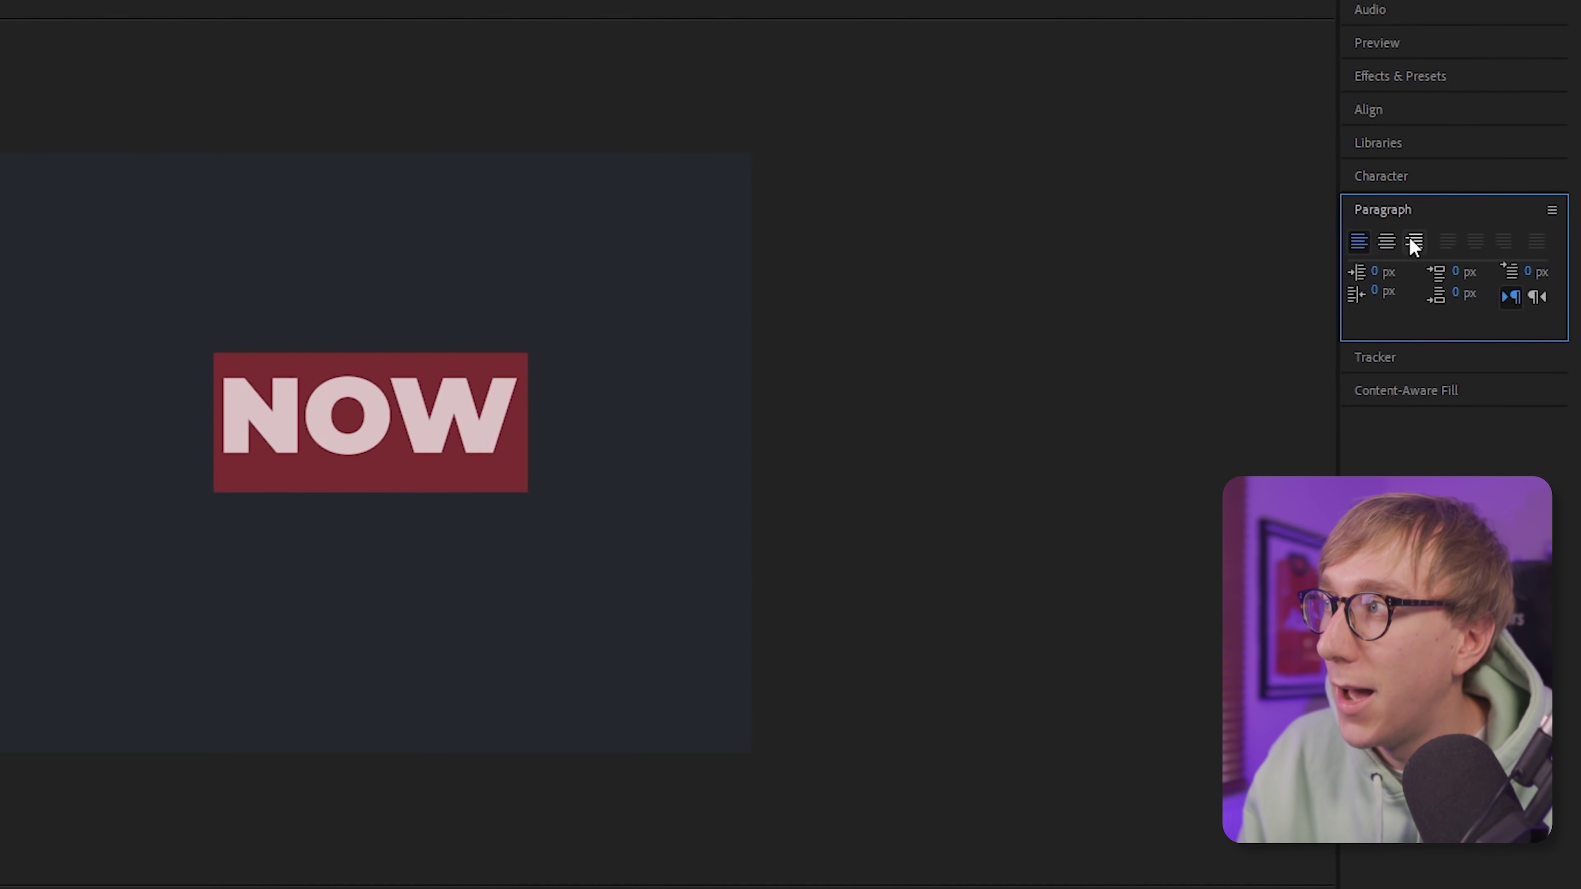
left_click(1413, 243)
left_click(1386, 241)
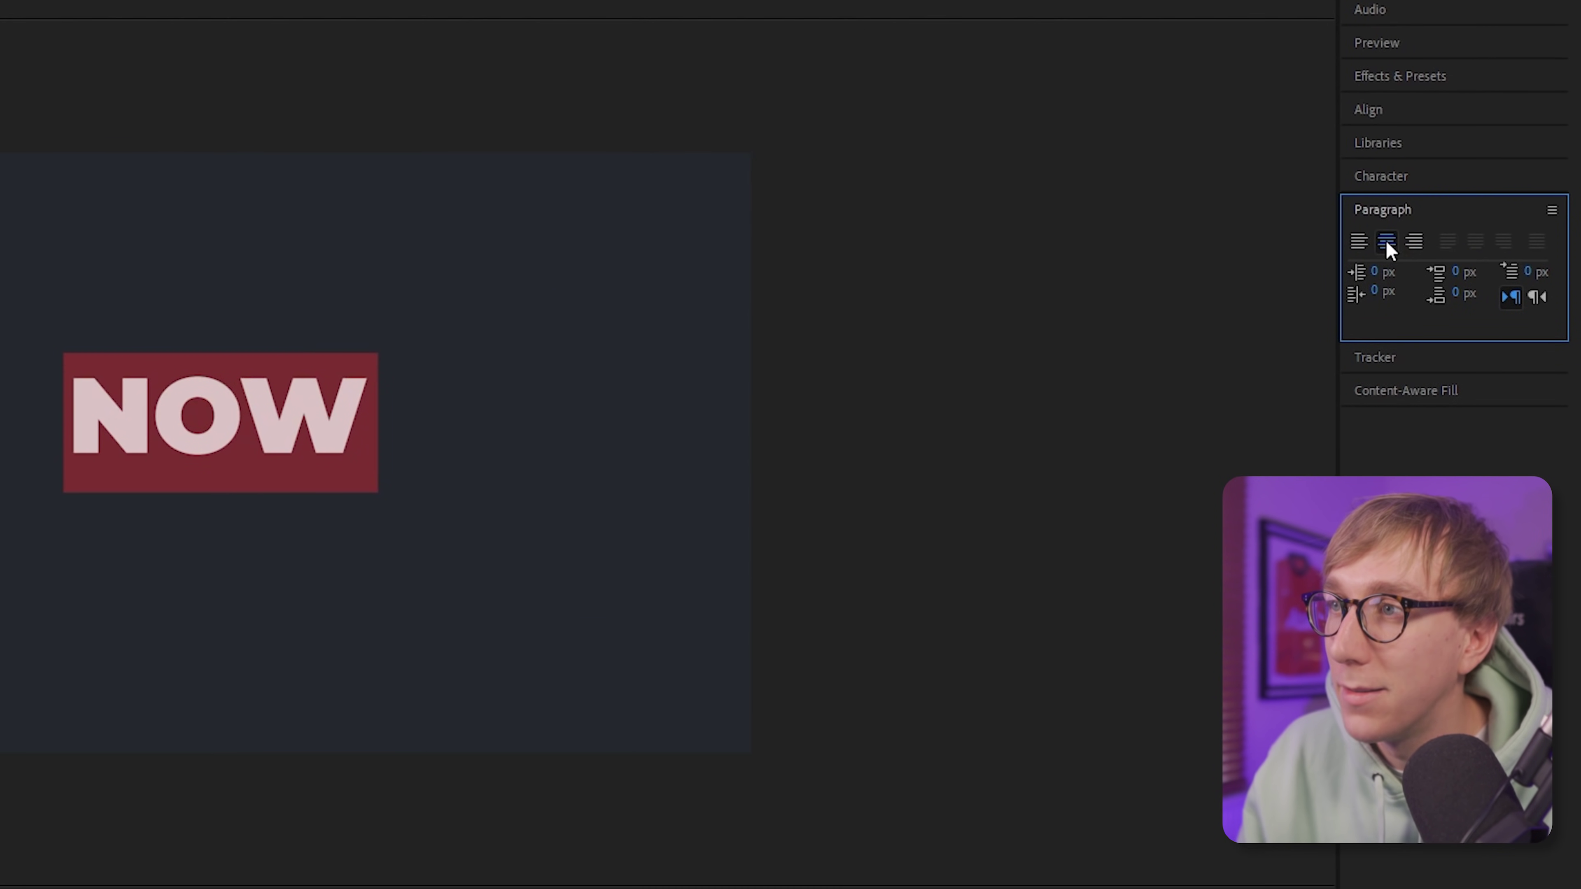
left_click(1378, 112)
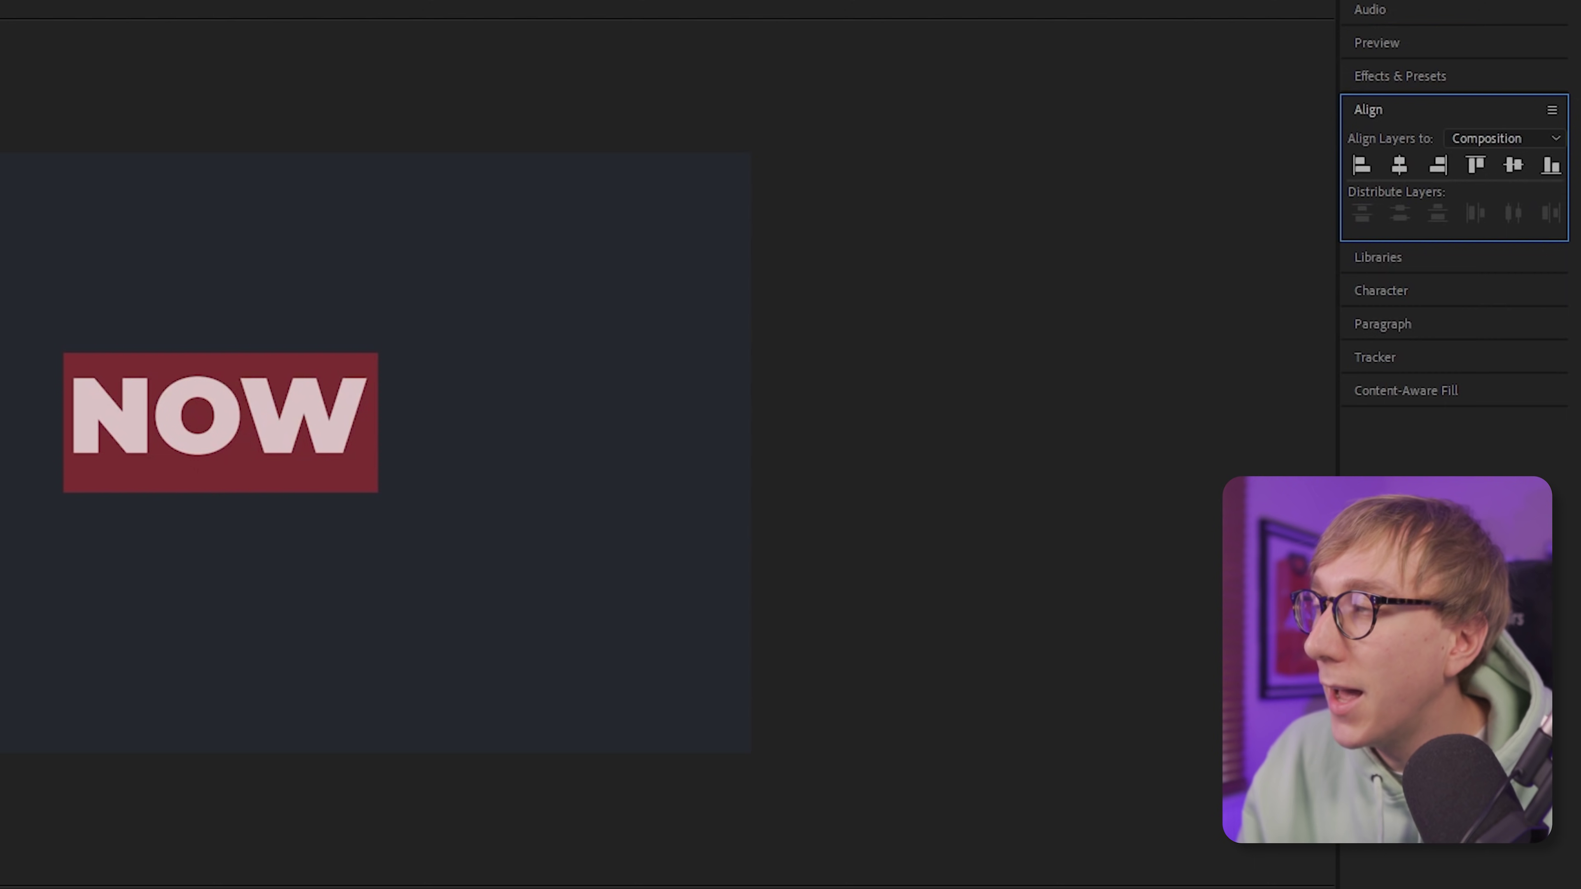
left_click(1395, 166)
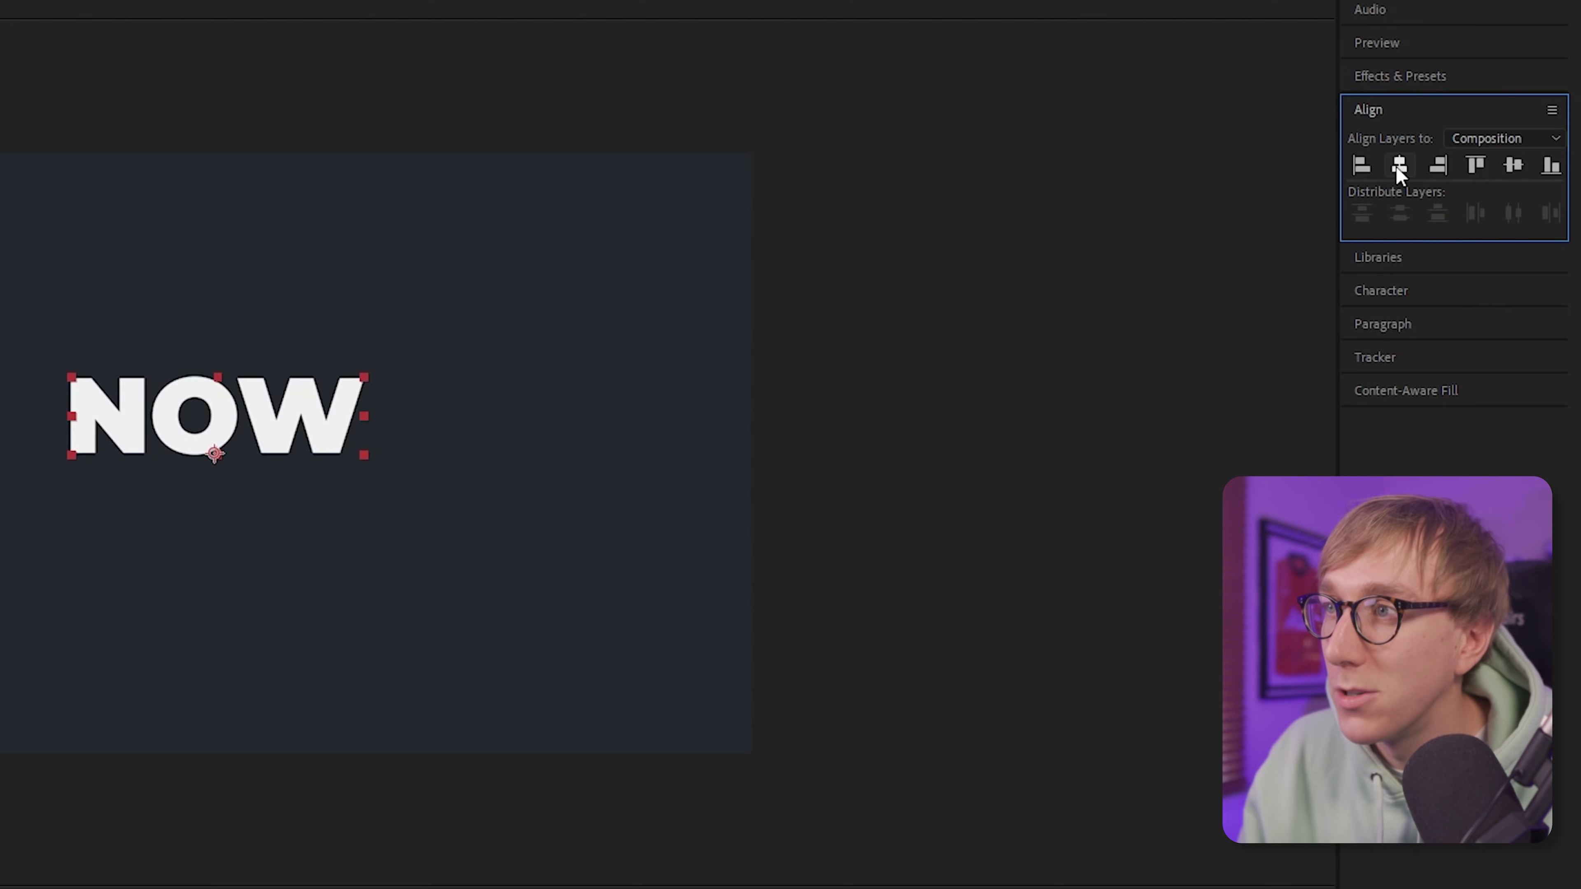
left_click(1514, 166)
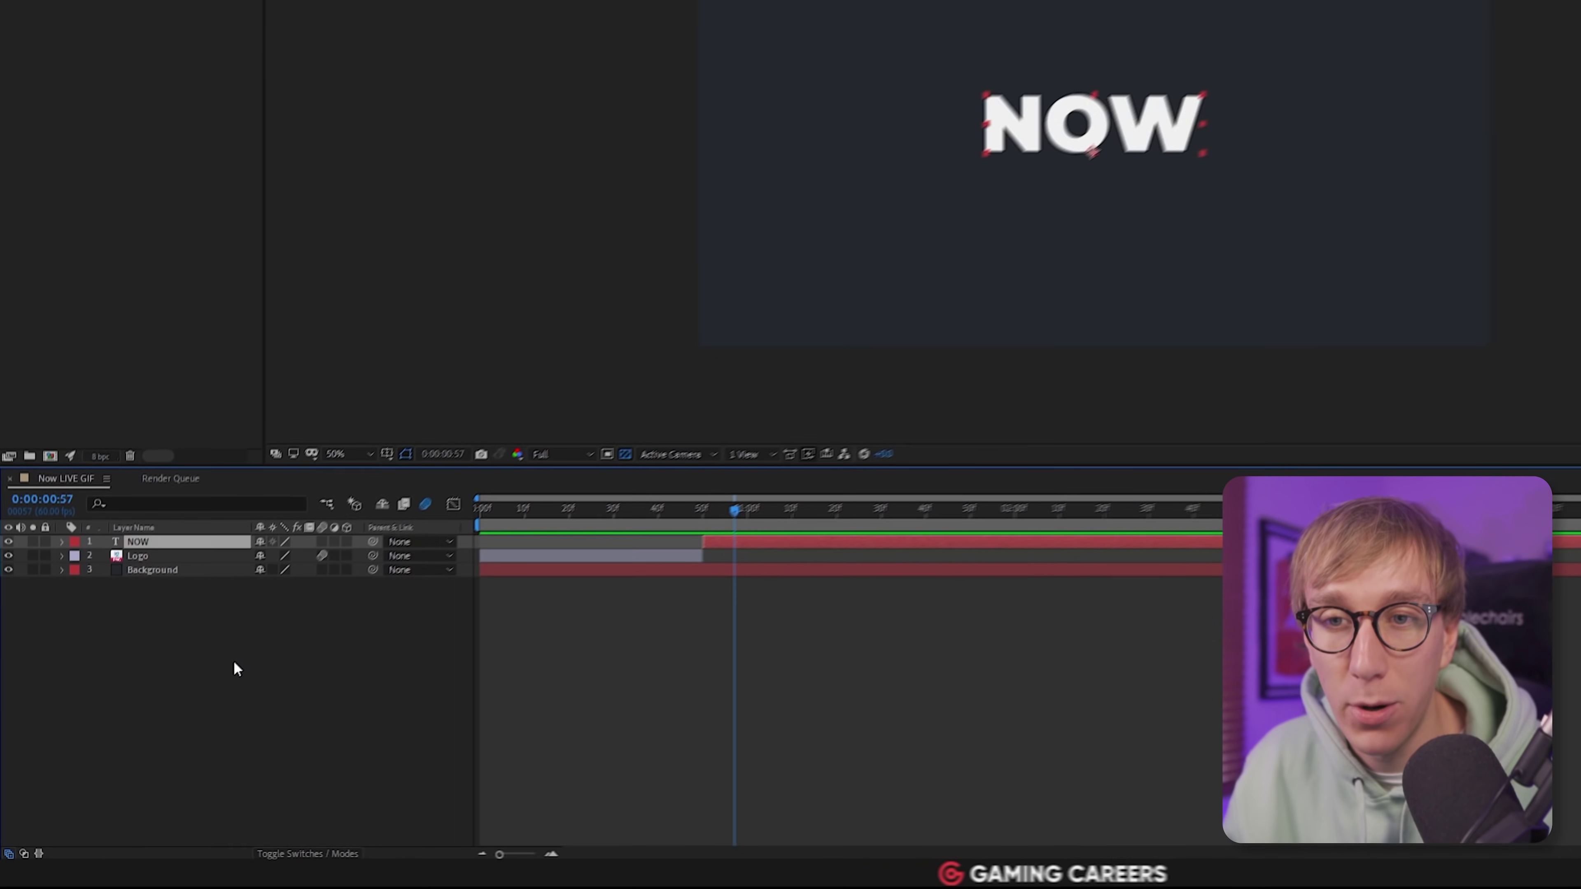
Duplicate the NOW layer as a text layer reading LIVE and set its fill colour to E83E3E
key("ctrl+d")
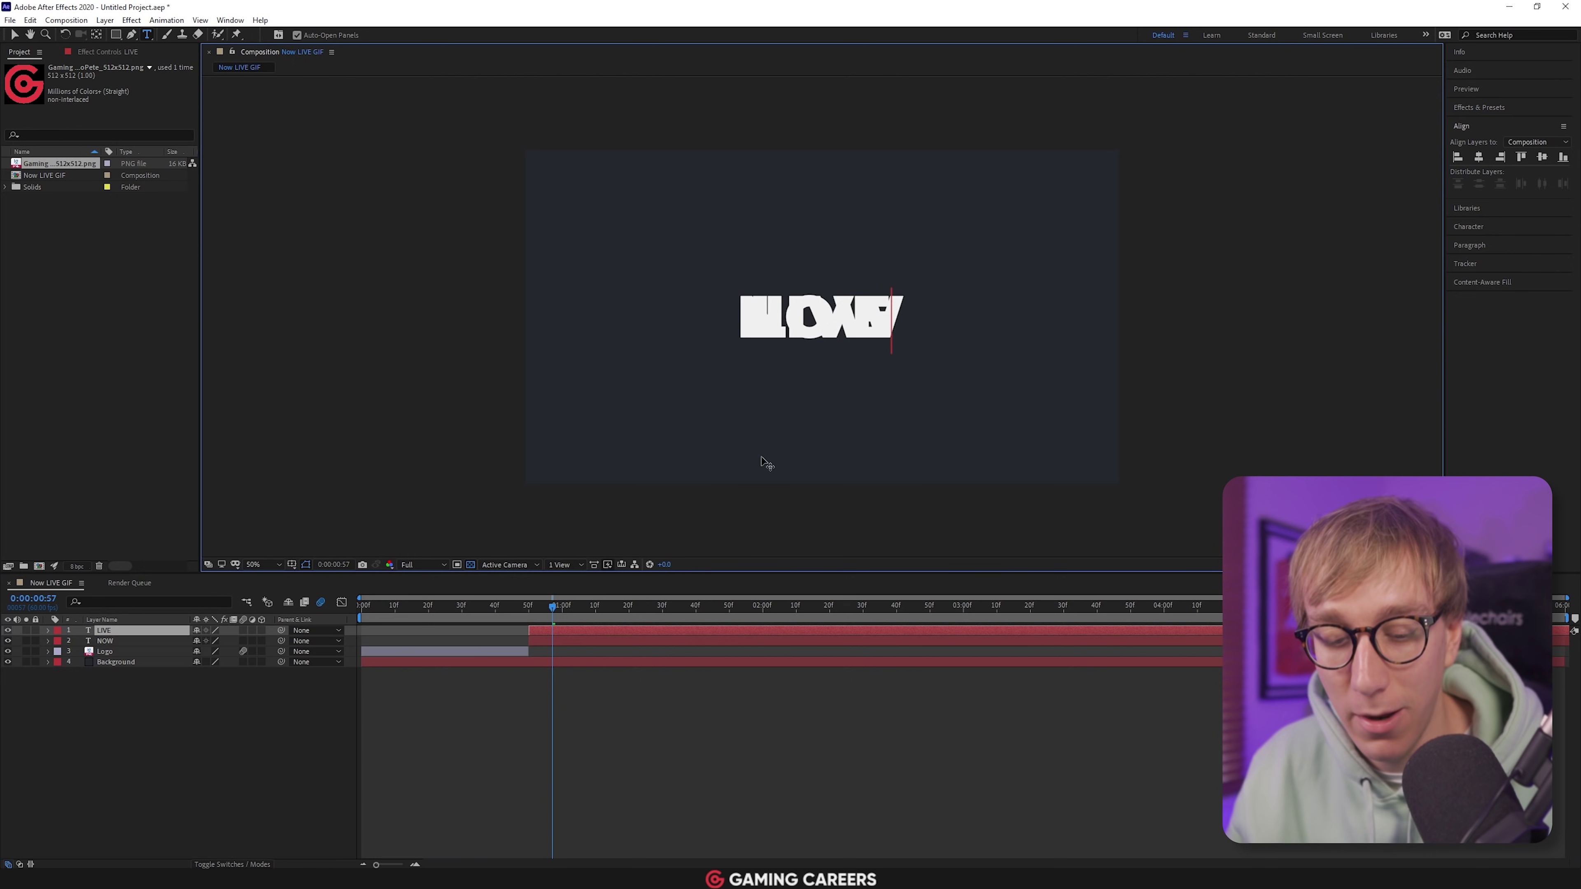
key("ctrl+a")
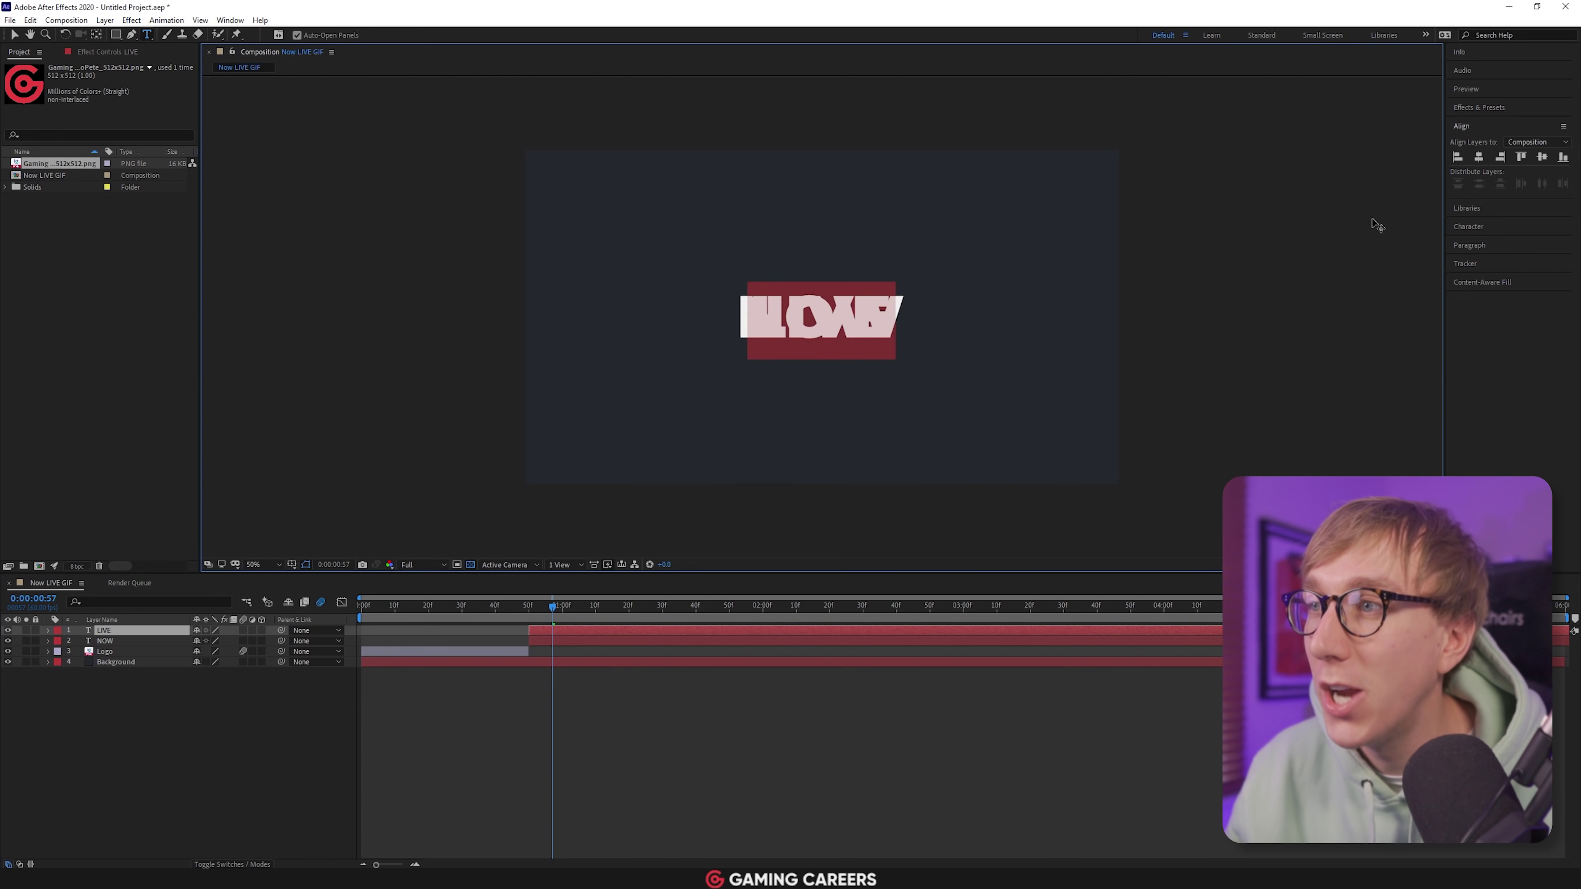
left_click(1479, 228)
left_click(1551, 187)
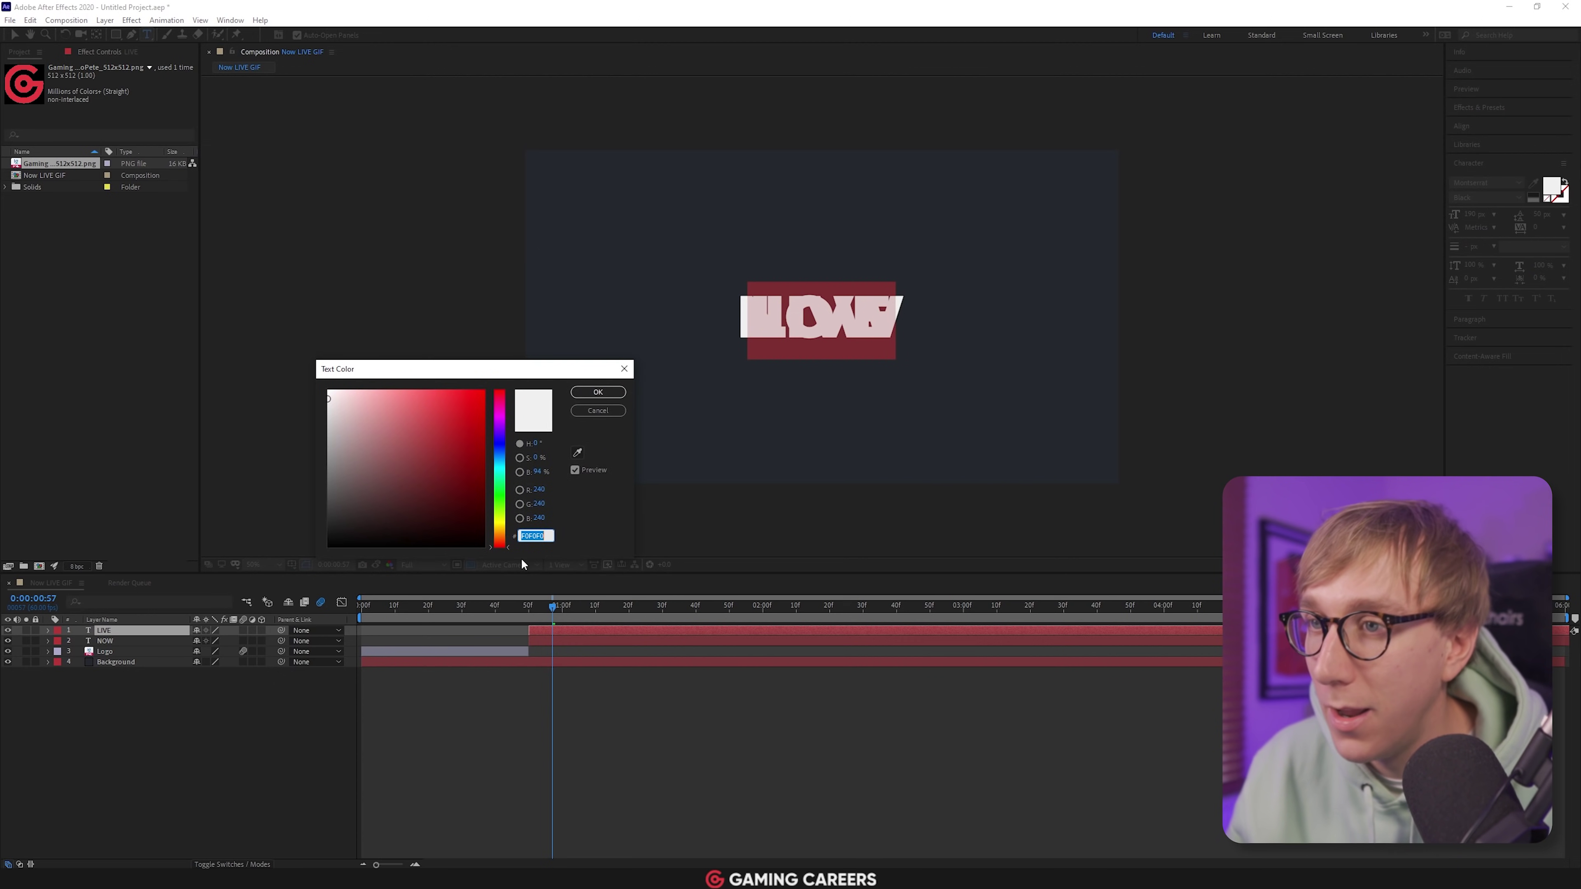
key("ctrl+v")
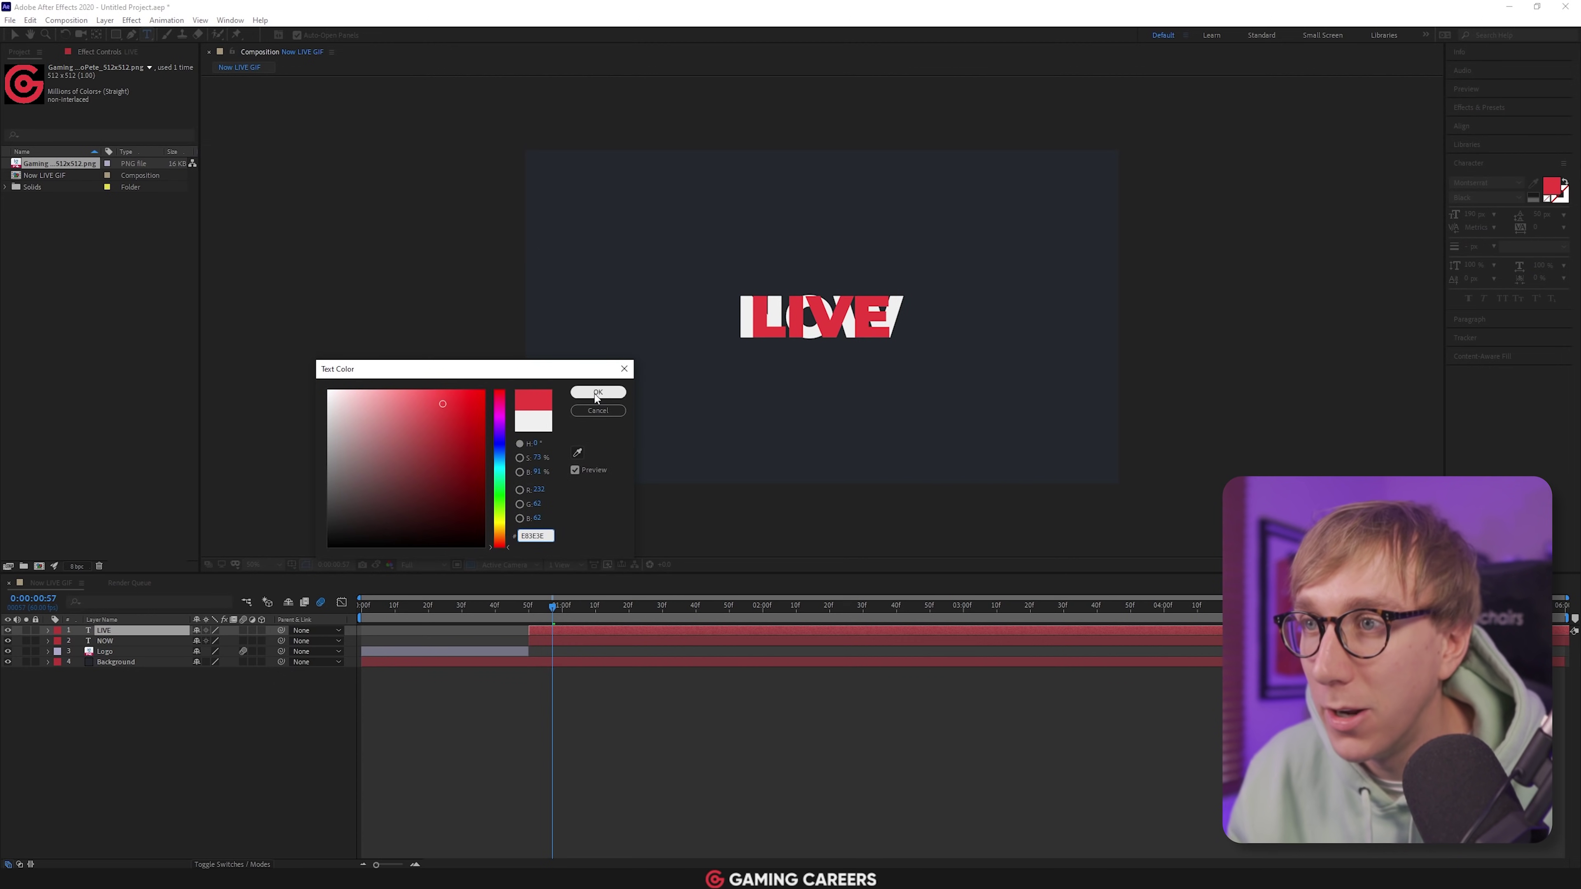
left_click(598, 393)
left_click(327, 679)
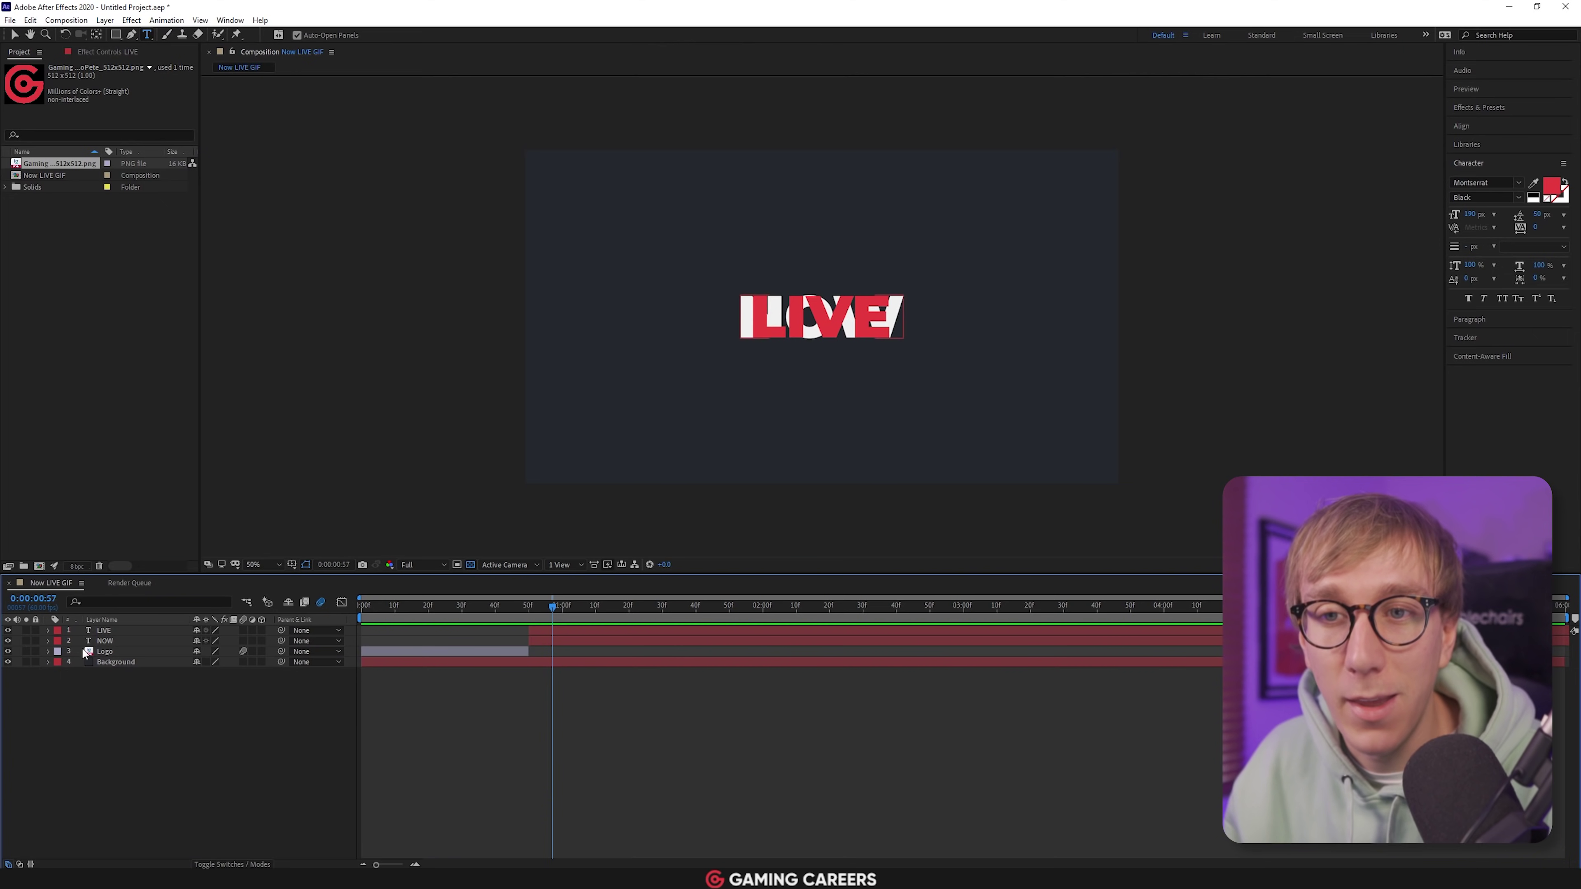
Reveal the LIVE layer's Position property and add a Position keyframe at 0:00:01:13
left_click(114, 631)
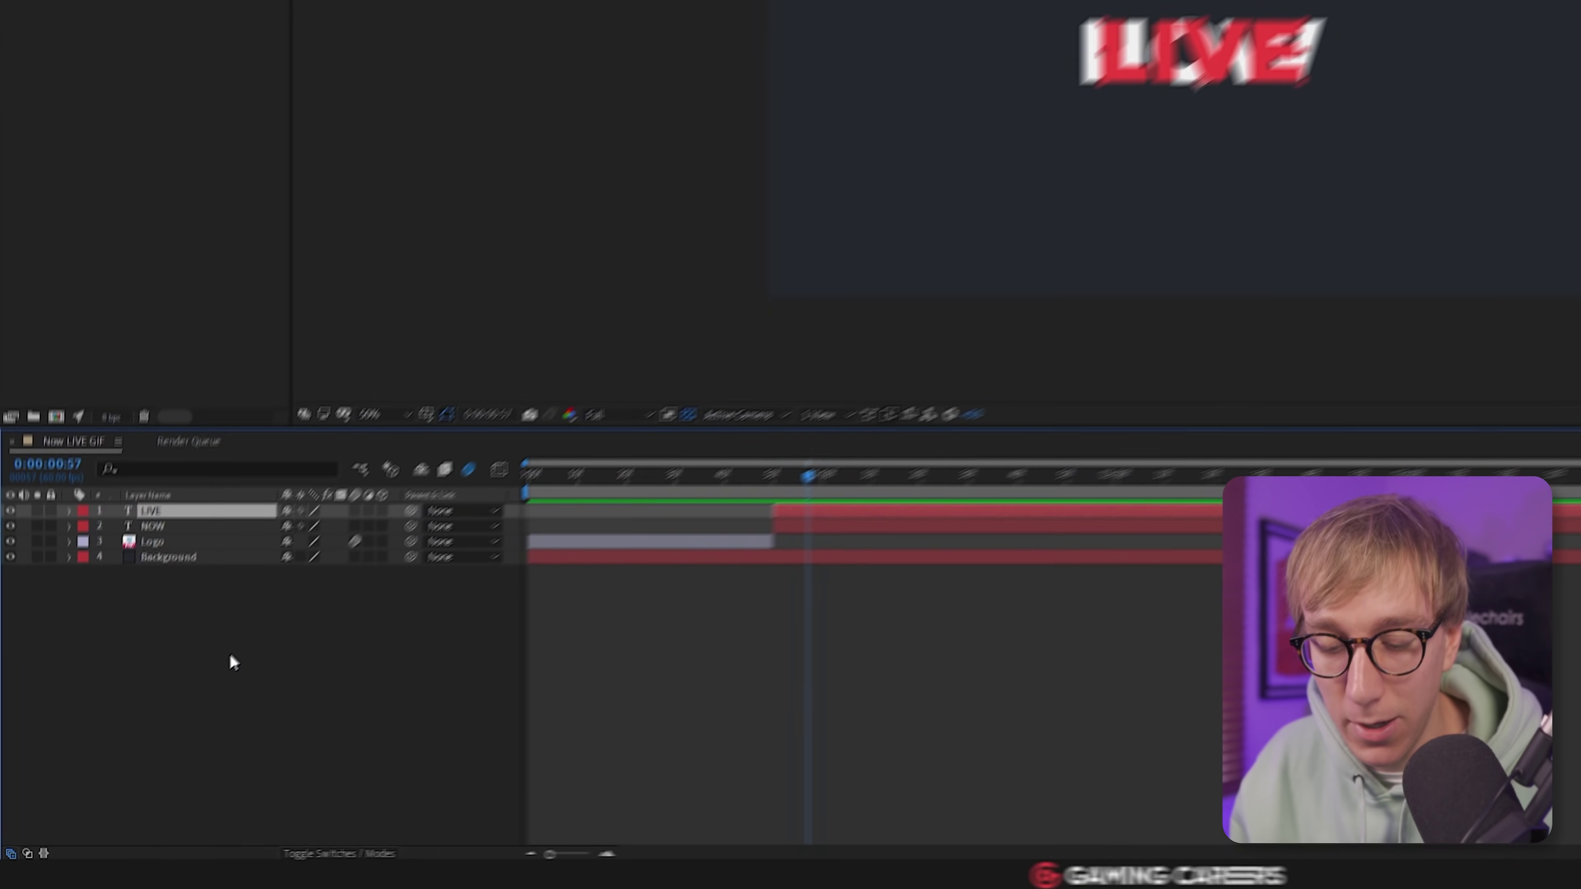
key("p")
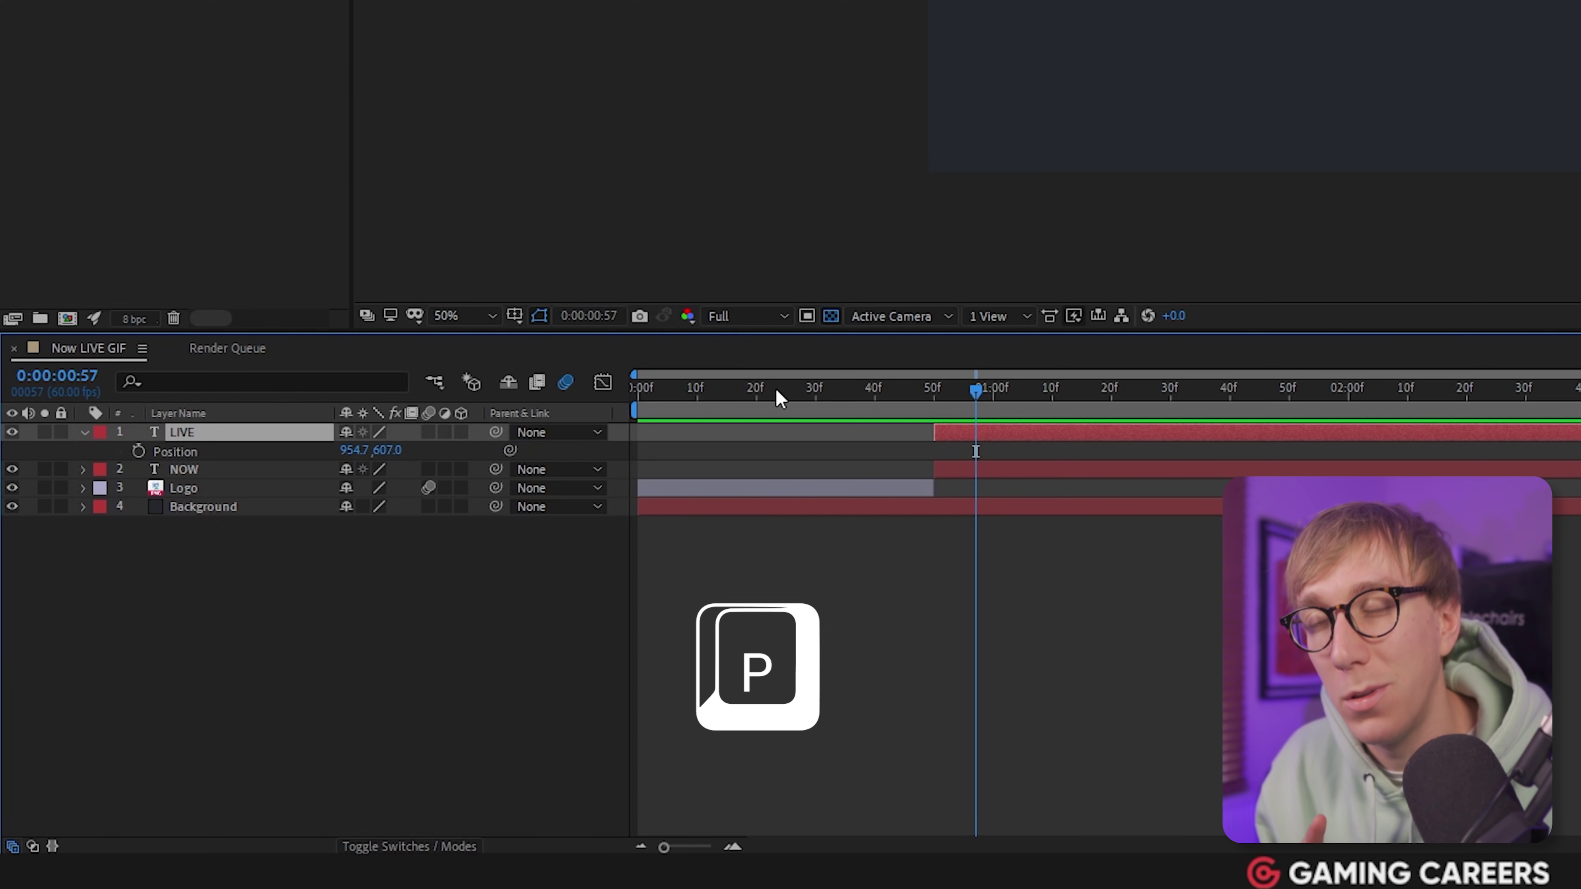
left_click_drag(980, 396, 1076, 395)
left_click(1068, 388)
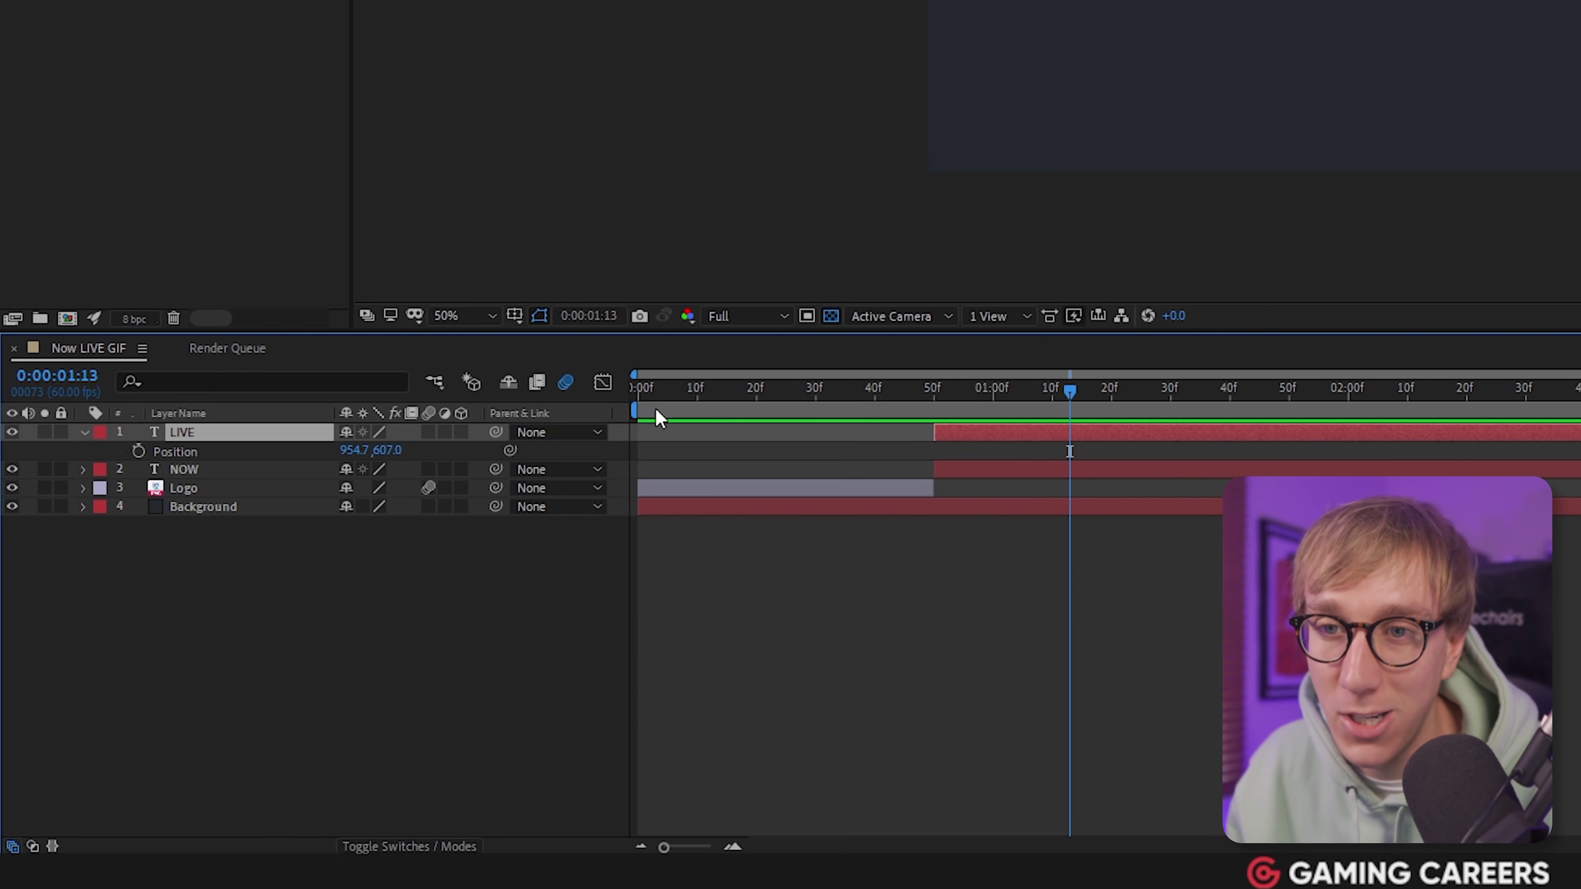
left_click(138, 452)
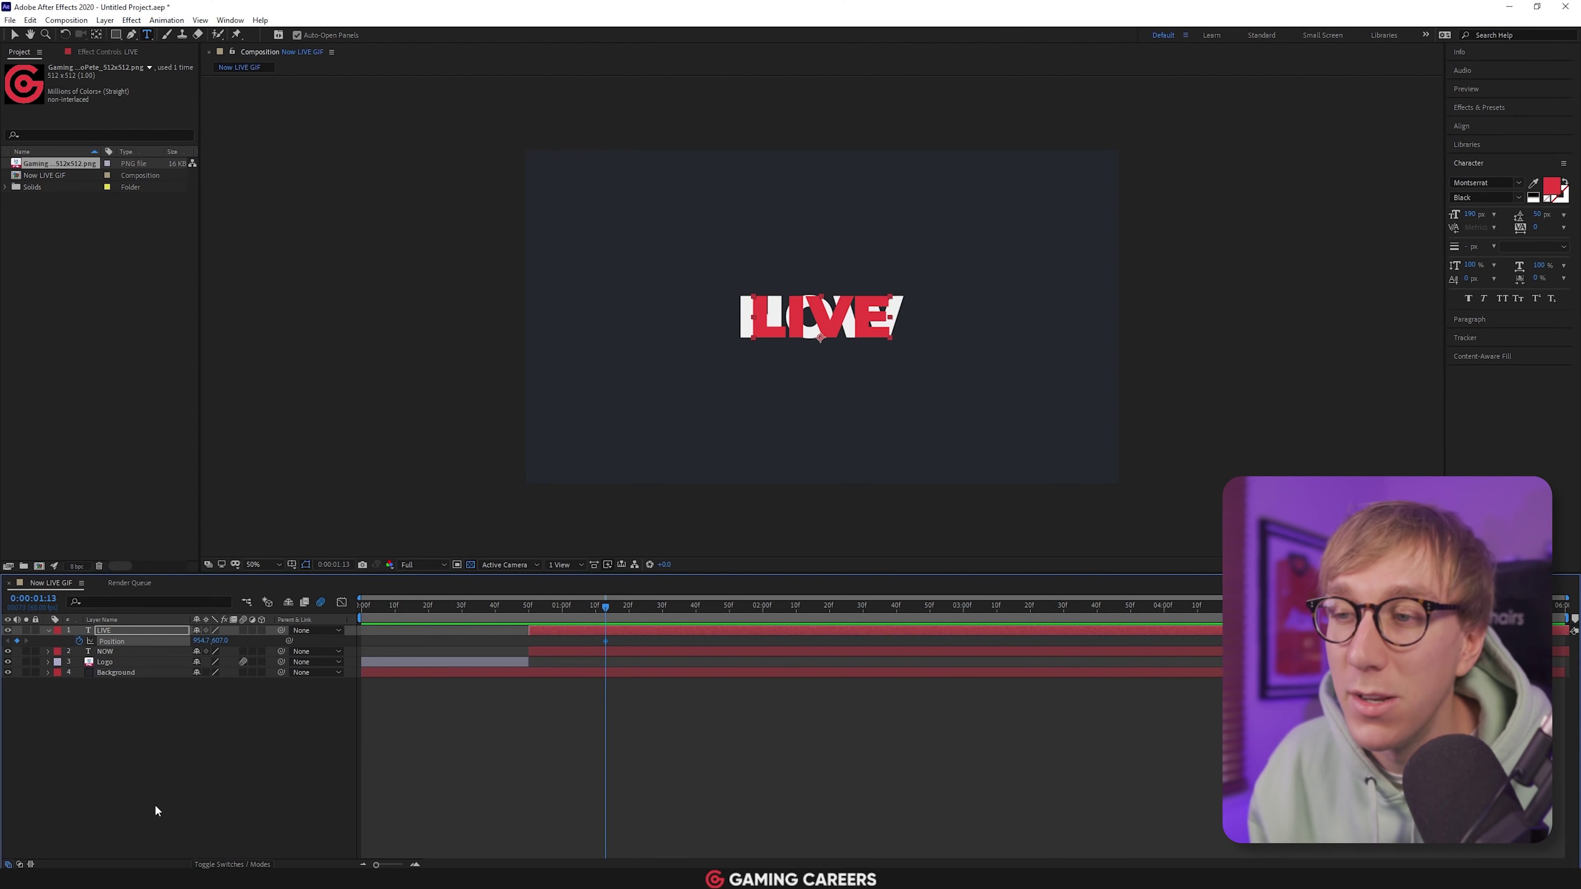
Nudge the LIVE text horizontally to the right at the 0:00:01:13 keyframe, to an X position of about 1258.7
key("Right")
key("Right")
key("Right")
key("Right")
key("Right")
key("Right")
key("Right")
key("Right")
key("Right")
key("Right")
key("Right")
key("Right")
key("Right")
key("Right")
key("Right")
key("Right")
key("Right")
key("Right")
key("Right")
key("Right")
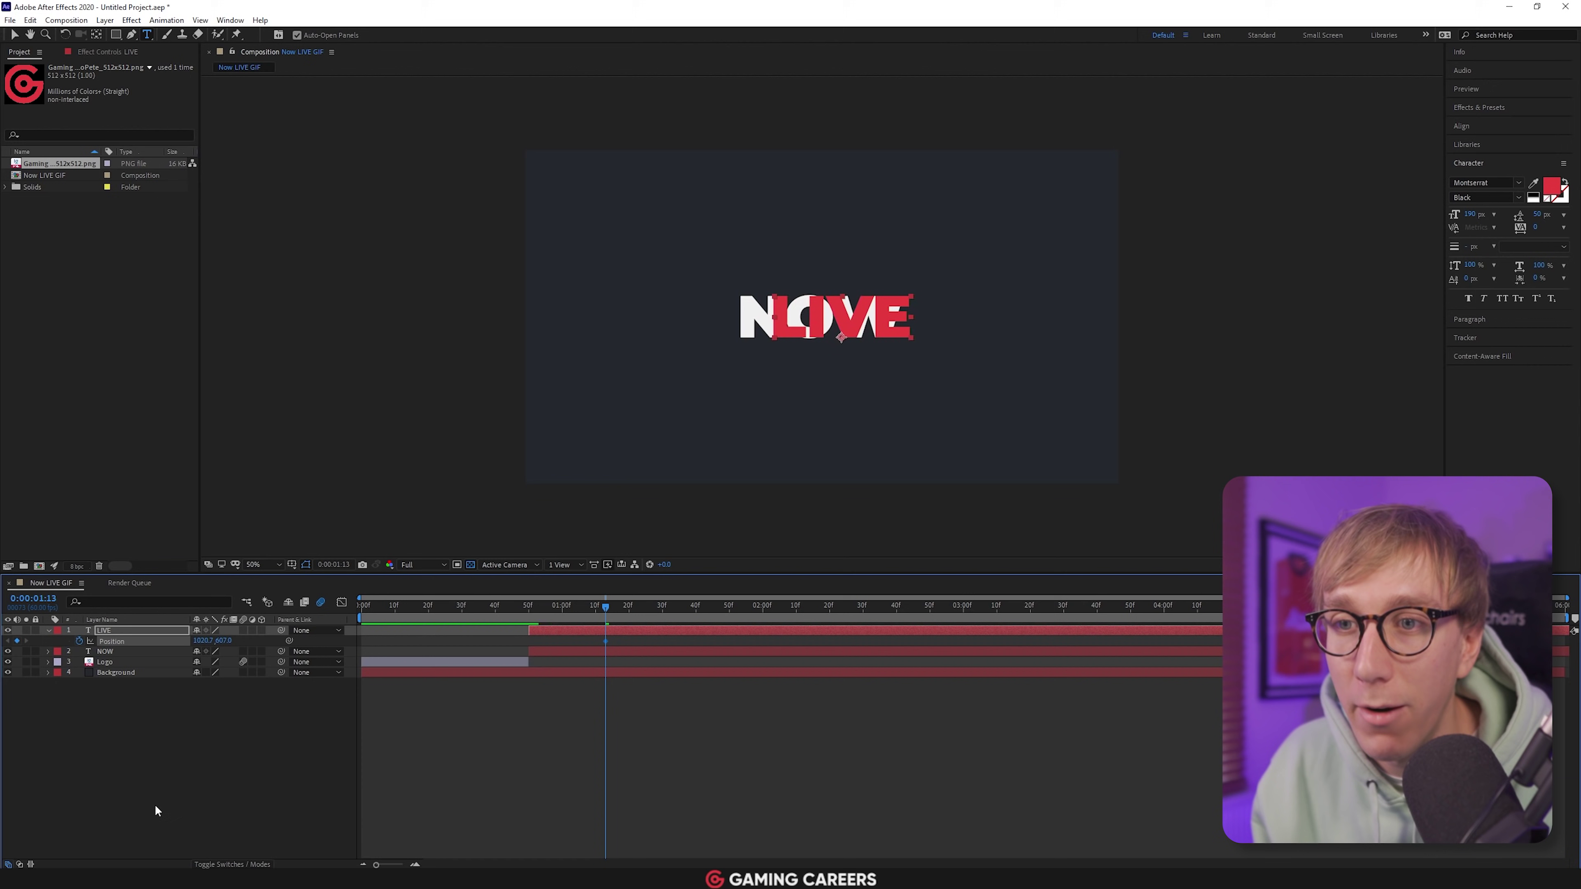
key("Right")
key("Right")
key("Right")
key("Right")
key("Right")
key("Right")
key("Right")
key("Right")
key("Right")
key("Right")
key("Right")
key("Right")
key("Right")
key("Right")
key("Right")
key("Right")
key("Right")
key("Right")
key("Right")
key("Right")
key("Right")
key("Right")
key("Right")
key("Right")
key("Right")
key("Right")
key("Right")
key("Right")
key("Right")
key("Right")
key("Right")
key("Right")
key("Right")
key("Right")
key("Right")
key("Right")
key("Right")
key("Right")
key("Right")
key("Right")
key("Right")
key("Right")
key("Right")
key("Right")
key("Right")
key("Right")
key("Right")
key("Right")
key("Right")
key("Right")
key("Right")
key("Right")
key("Right")
key("Right")
key("Right")
key("Right")
key("Right")
key("Right")
key("Right")
key("Right")
key("Right")
key("Right")
key("Right")
key("Right")
key("Right")
key("Right")
key("Right")
key("Right")
key("Right")
key("Right")
key("Right")
key("Right")
key("Right")
key("Right")
key("Right")
key("Right")
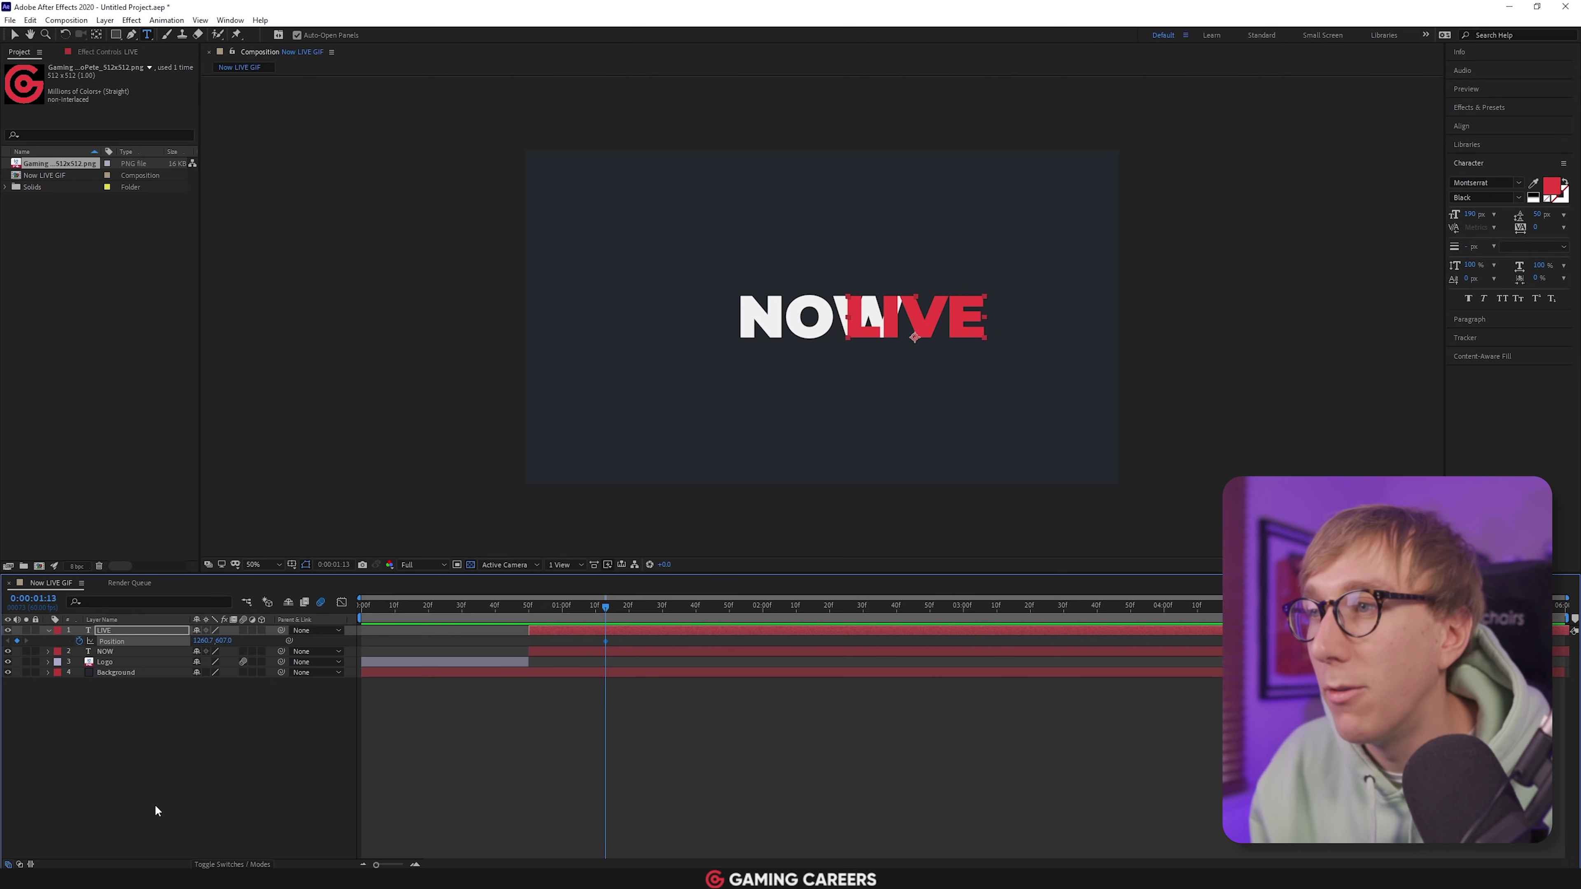
key("Left")
key("Left")
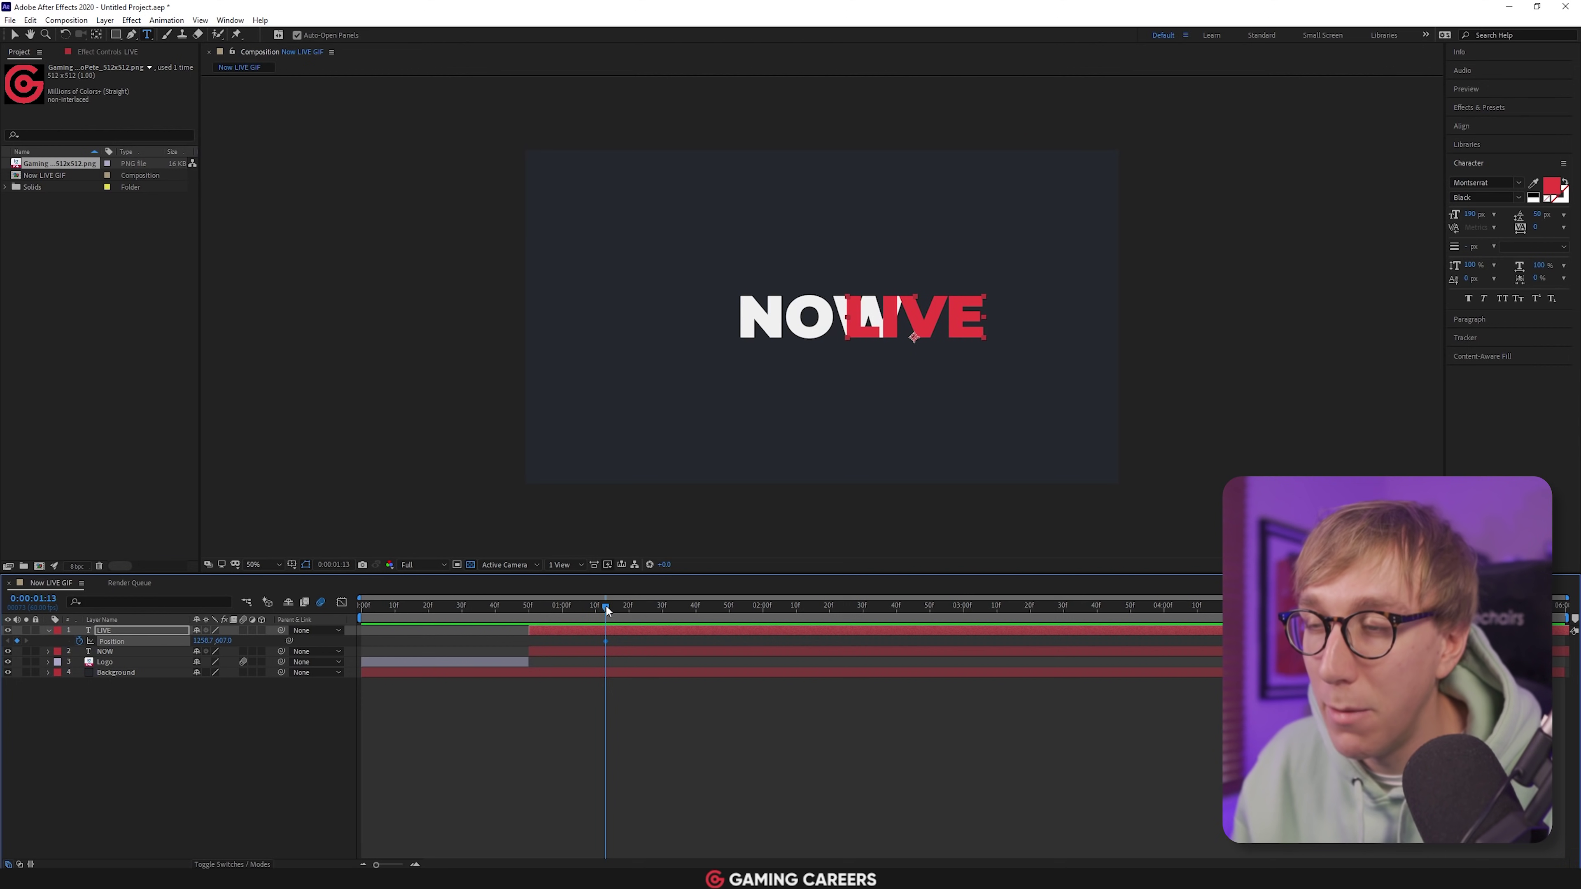
At 0:00:01:03, move the LIVE text further right to an X position of about 1380.7 as a second Position keyframe
left_click_drag(605, 604, 571, 606)
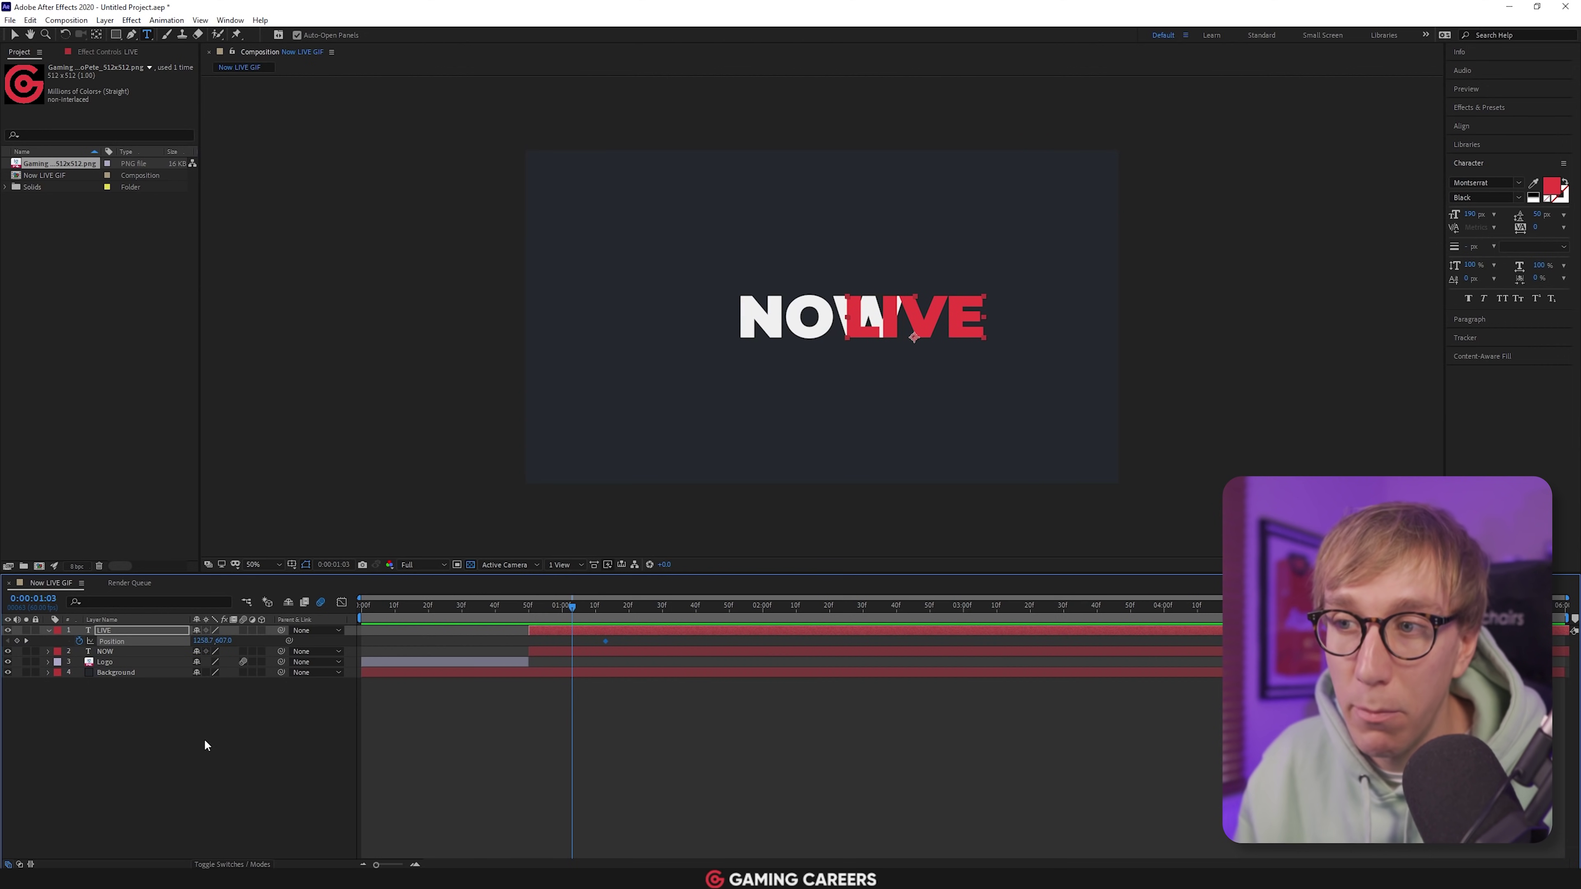
key("Right")
key("Right")
key("Right")
key("Right")
key("Right")
key("Right")
key("Right")
key("Right")
key("Right")
key("Right")
key("Right")
key("Right")
key("Right")
key("Right")
key("Right")
key("Right")
key("Right")
key("Right")
key("Right")
key("Right")
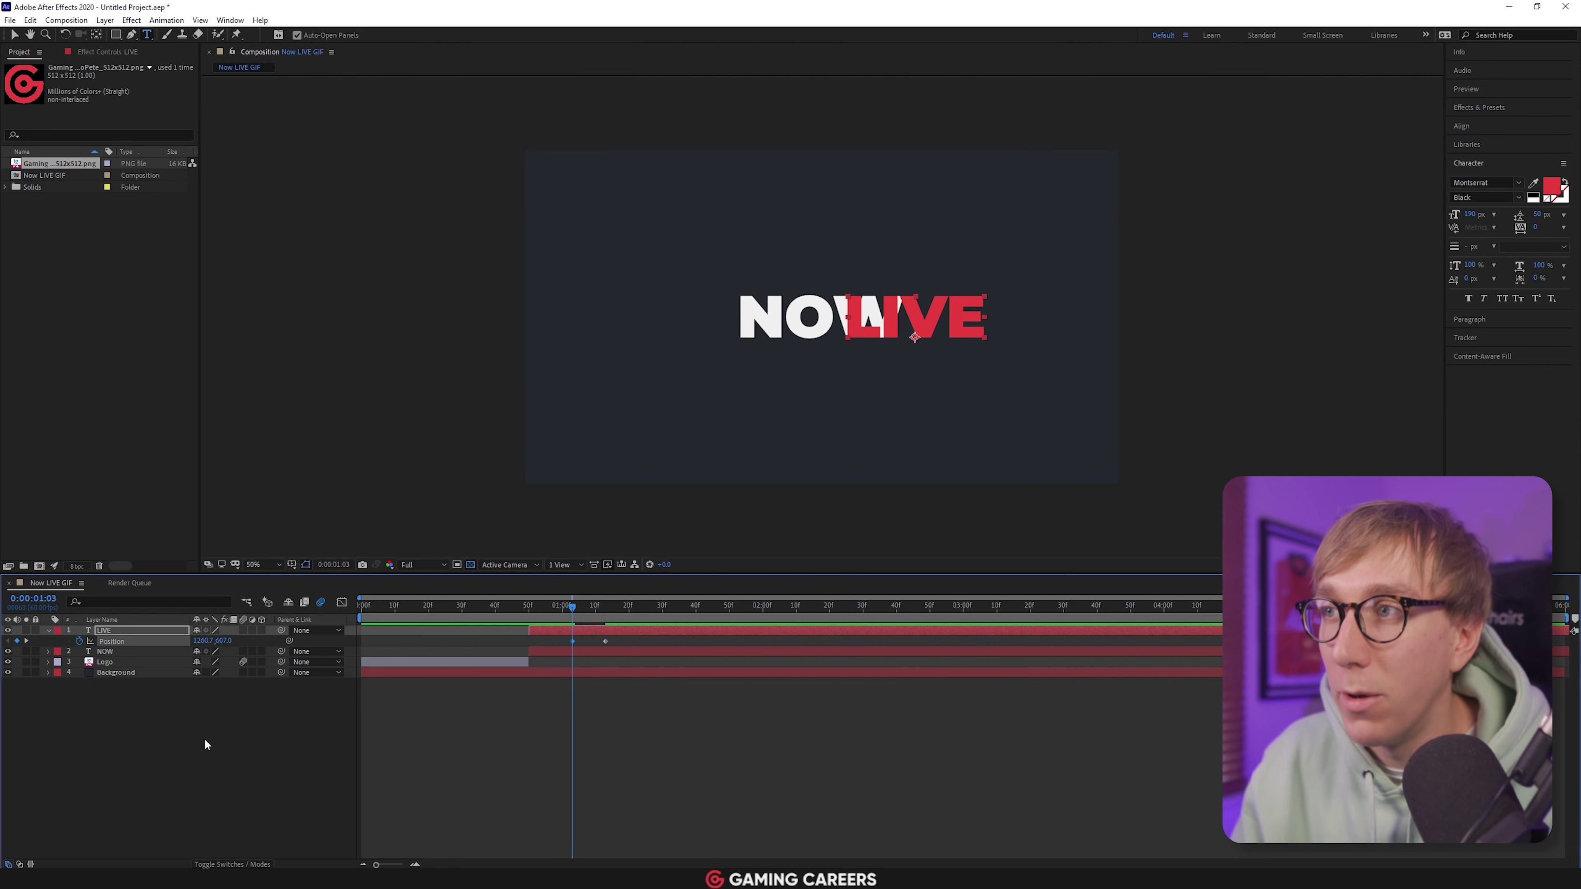
key("Right")
key("Right")
key("Right")
key("Right")
key("Right")
key("Right")
key("Right")
key("Right")
key("Right")
key("Right")
key("Right")
key("Right")
key("Right")
key("Right")
key("Right")
key("Right")
key("Right")
key("Right")
key("Right")
key("Right")
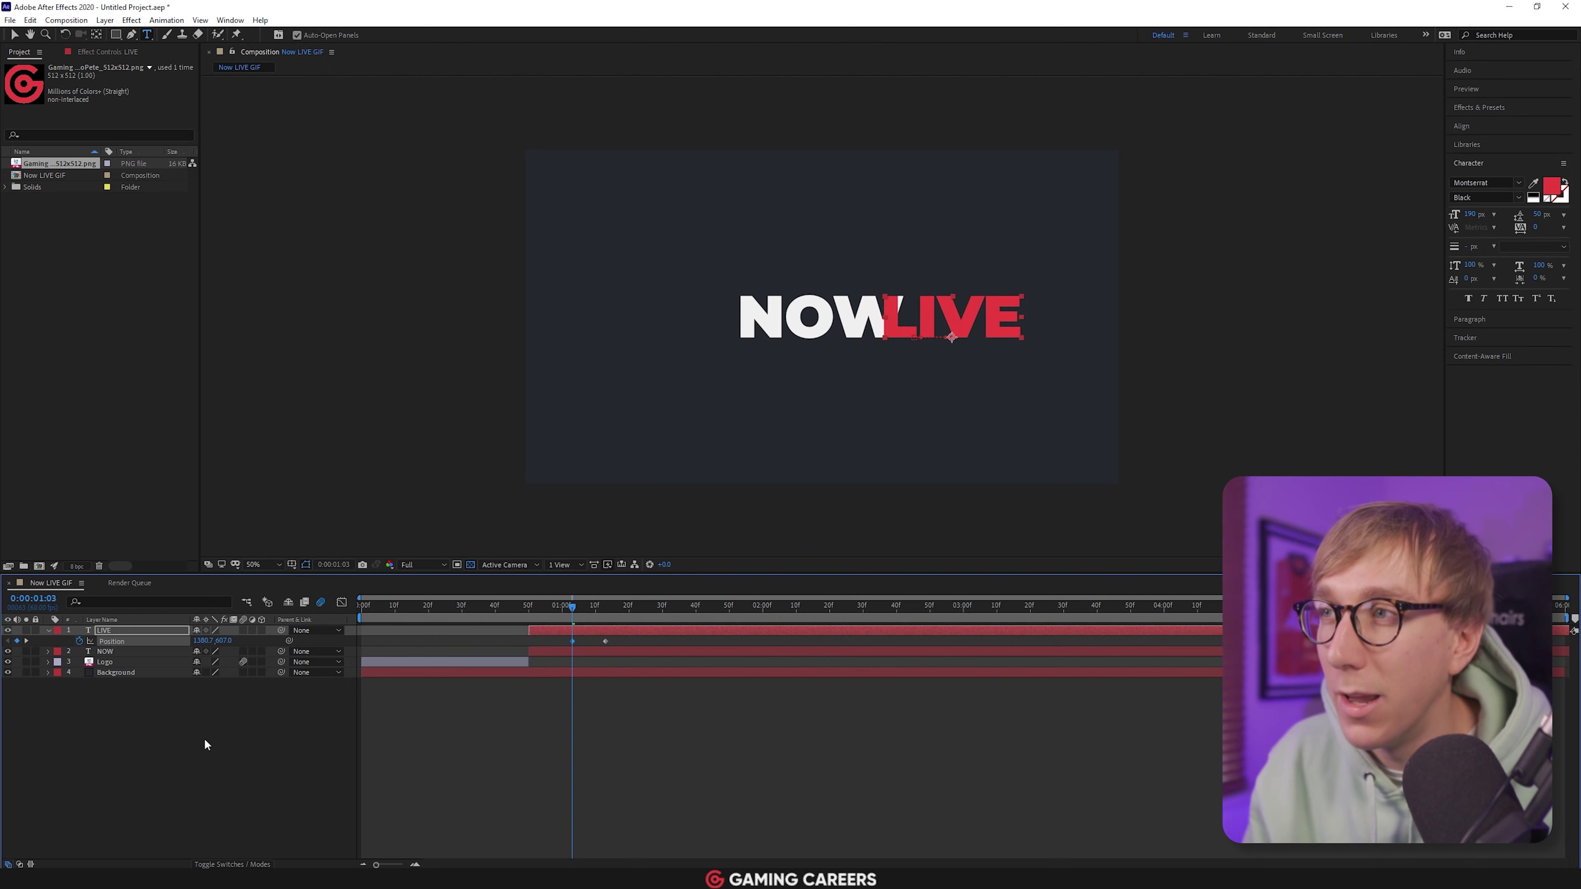
At 0:00:01:03, move the LIVE text horizontally off the right edge of the canvas, to an X position of about 2182.7, and preview it
key("Right")
key("Right")
key("Right")
key("Right")
key("Right")
key("Right")
key("Right")
key("Right")
key("Right")
key("Right")
key("Right")
key("Right")
key("Right")
key("Right")
key("Right")
key("Right")
key("shift+Right")
key("shift+Right")
key("shift+Right")
key("shift+Right")
key("shift+Right")
key("shift+Right")
key("shift+Right")
key("shift+Right")
key("shift+Right")
key("shift+Right")
key("shift+Right")
key("shift+Right")
key("shift+Right")
key("shift+Right")
key("shift+Right")
key("shift+Right")
key("shift+Right")
key("shift+Right")
key("shift+Right")
key("shift+Right")
key("shift+Right")
key("shift+Right")
key("shift+Right")
key("shift+Right")
key("shift+Right")
key("shift+Right")
key("shift+Right")
key("shift+Right")
key("shift+Right")
key("shift+Right")
key("shift+Right")
key("shift+Right")
key("shift+Right")
key("shift+Right")
key("shift+Right")
key("shift+Right")
key("shift+Right")
key("shift+Right")
key("shift+Right")
key("shift+Right")
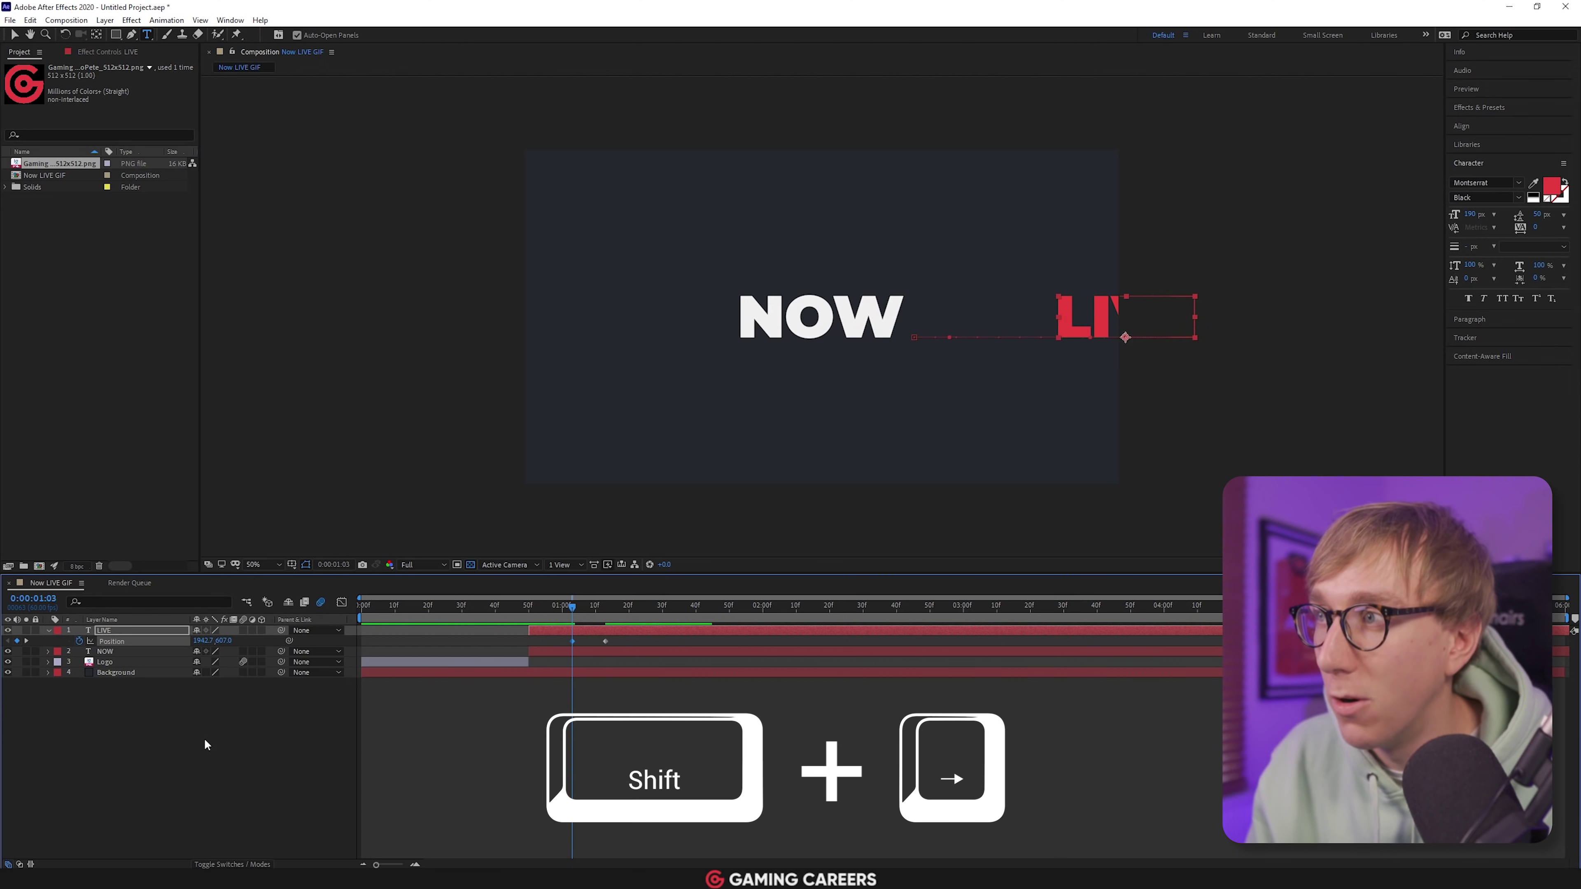
key("shift+Right")
key("shift+Right")
key("shift+Right")
key("shift+Right")
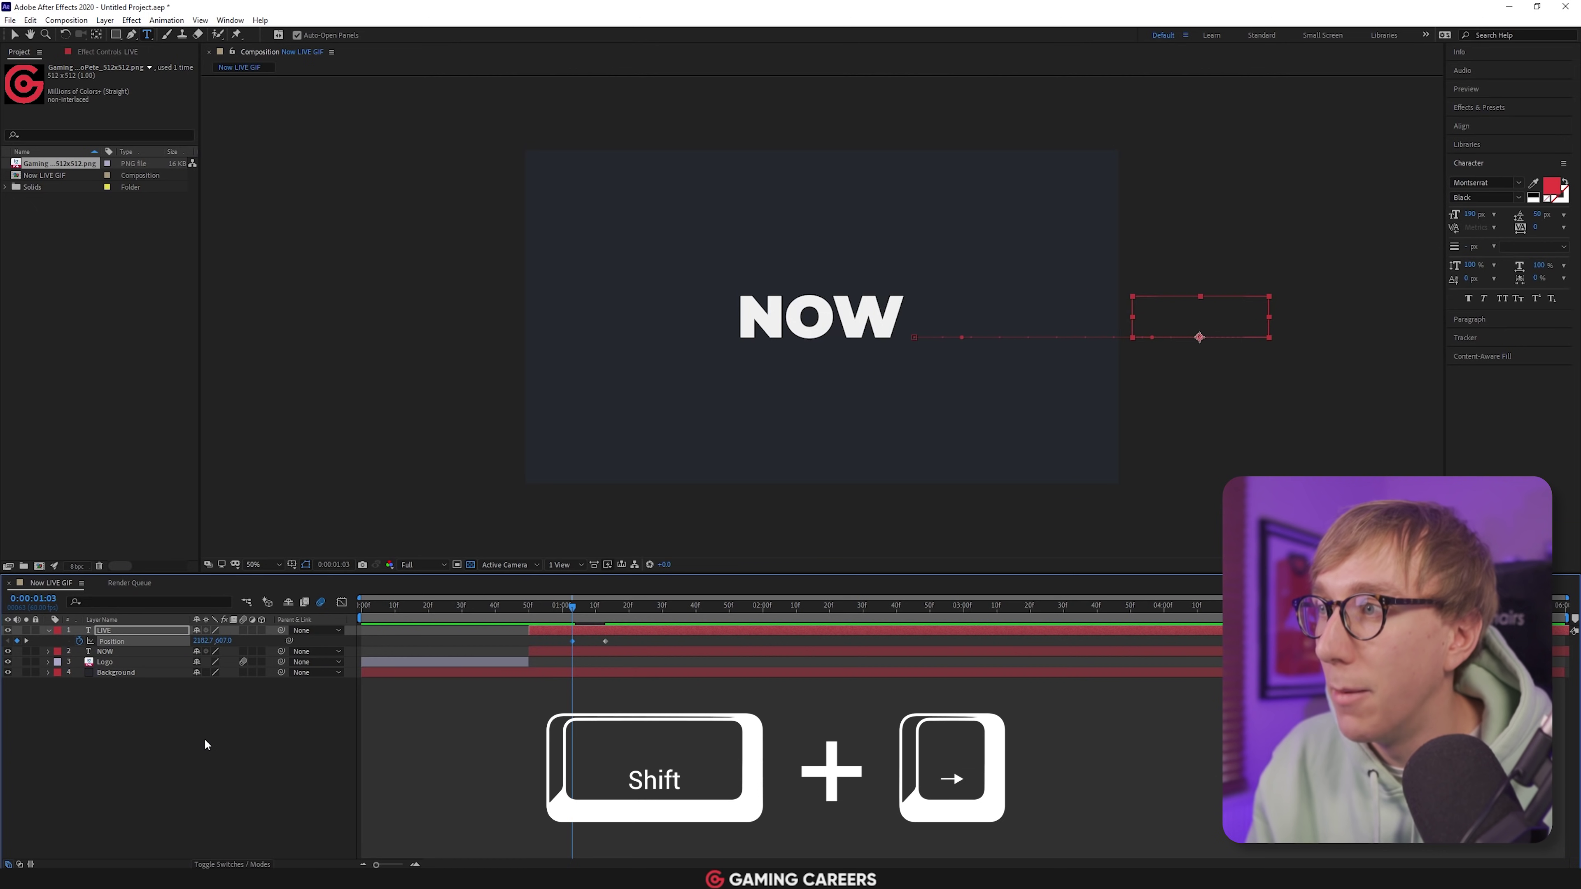
mouse_move(573, 607)
left_mouse_down()
mouse_move(551, 603)
mouse_move(573, 603)
left_mouse_up()
key("space")
key("space")
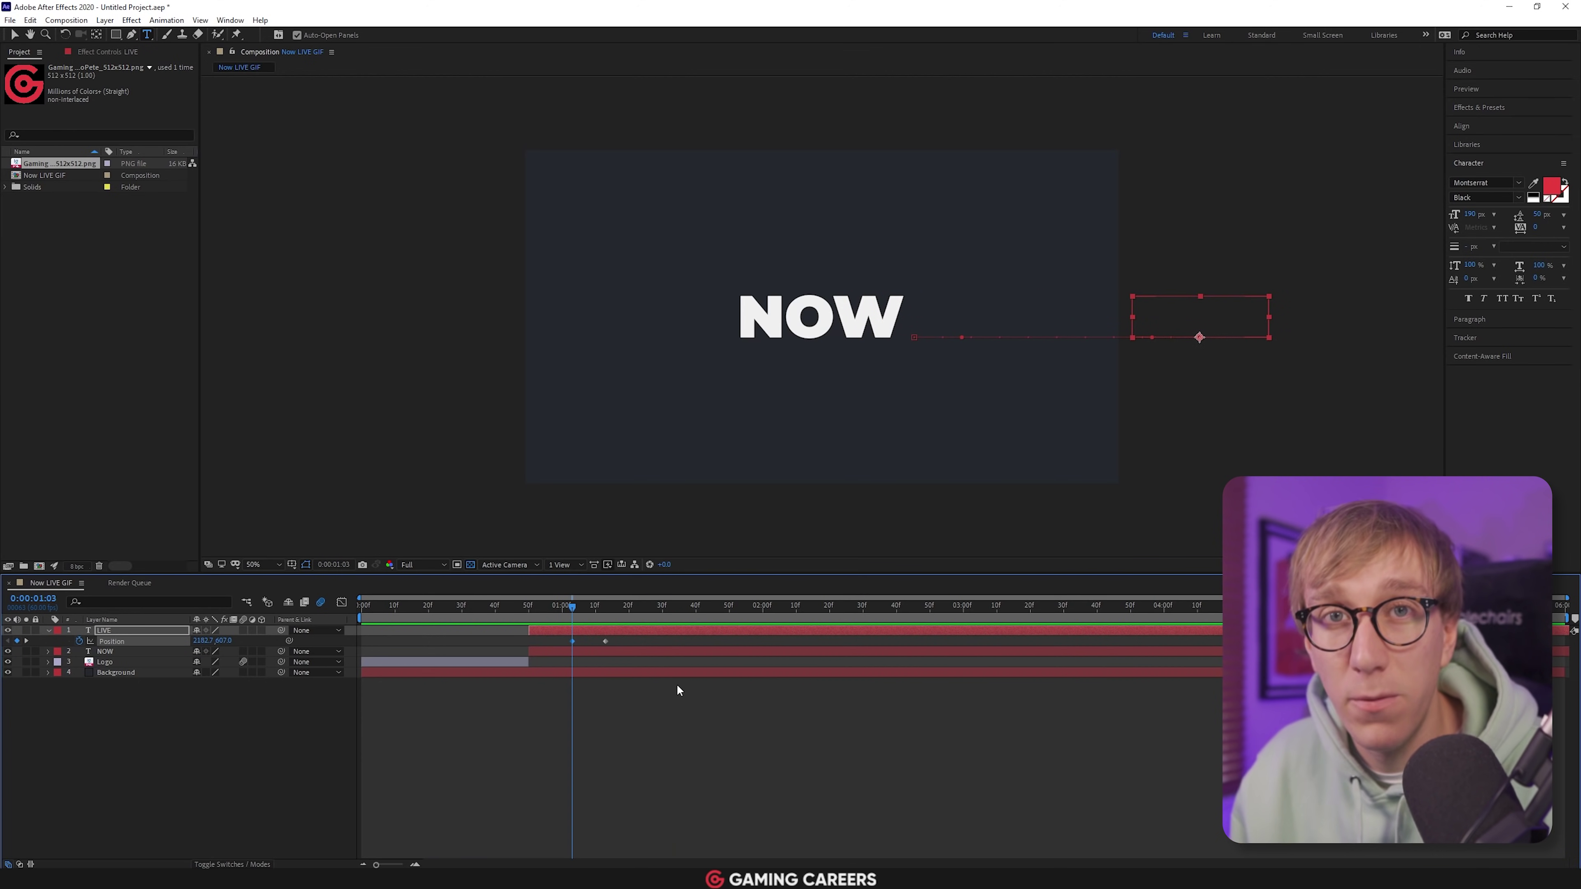
Reveal the NOW layer's Position property and add a Position keyframe at 0:00:01:03
left_click(114, 651)
key("p")
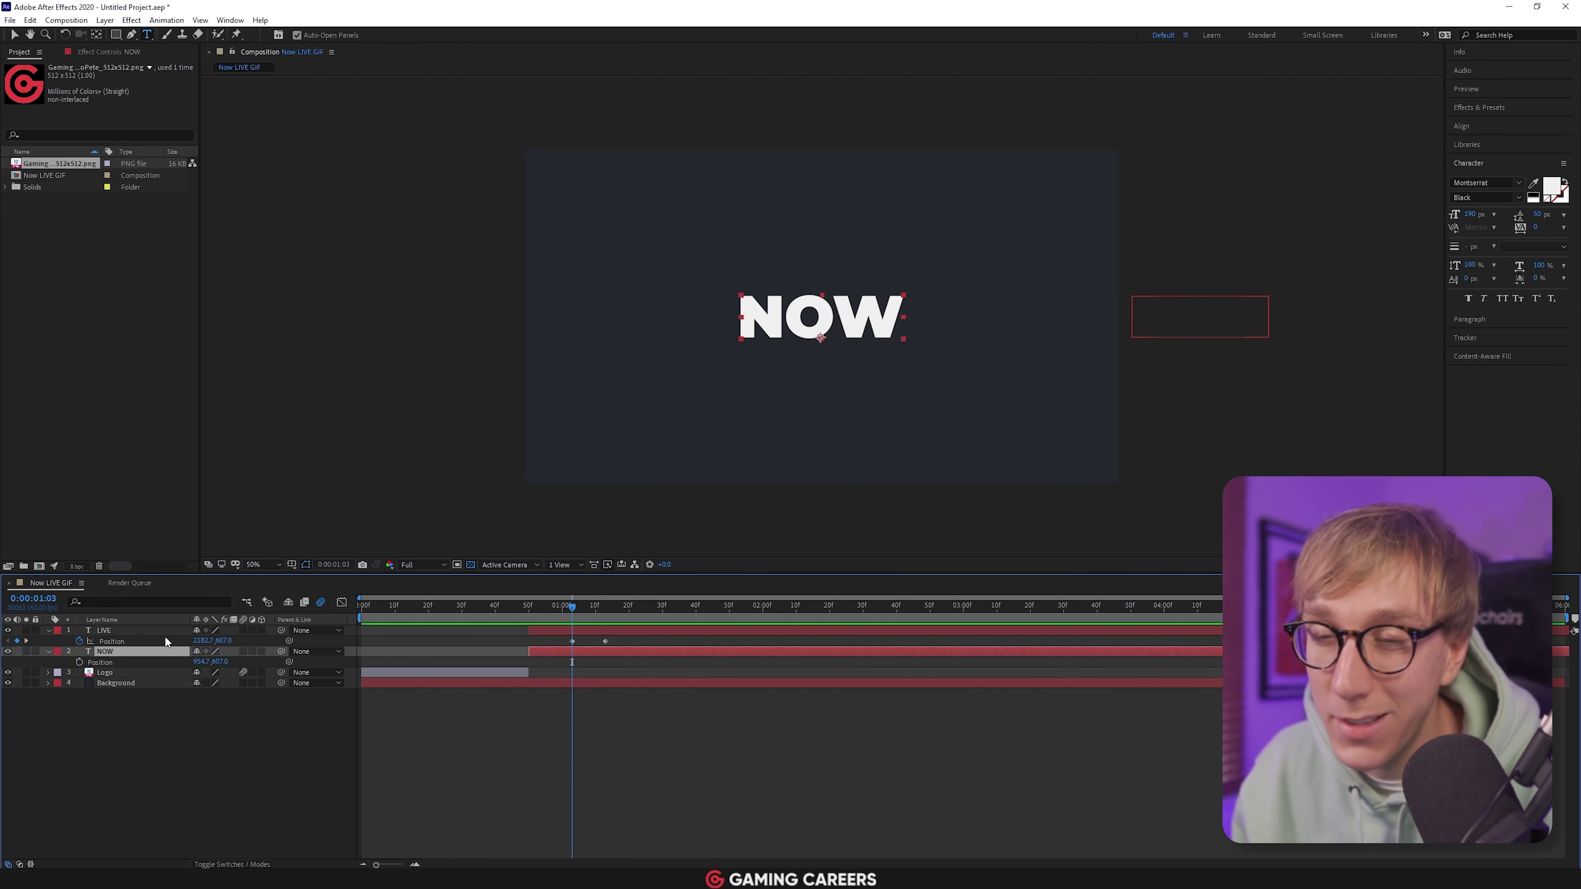
left_click(80, 663)
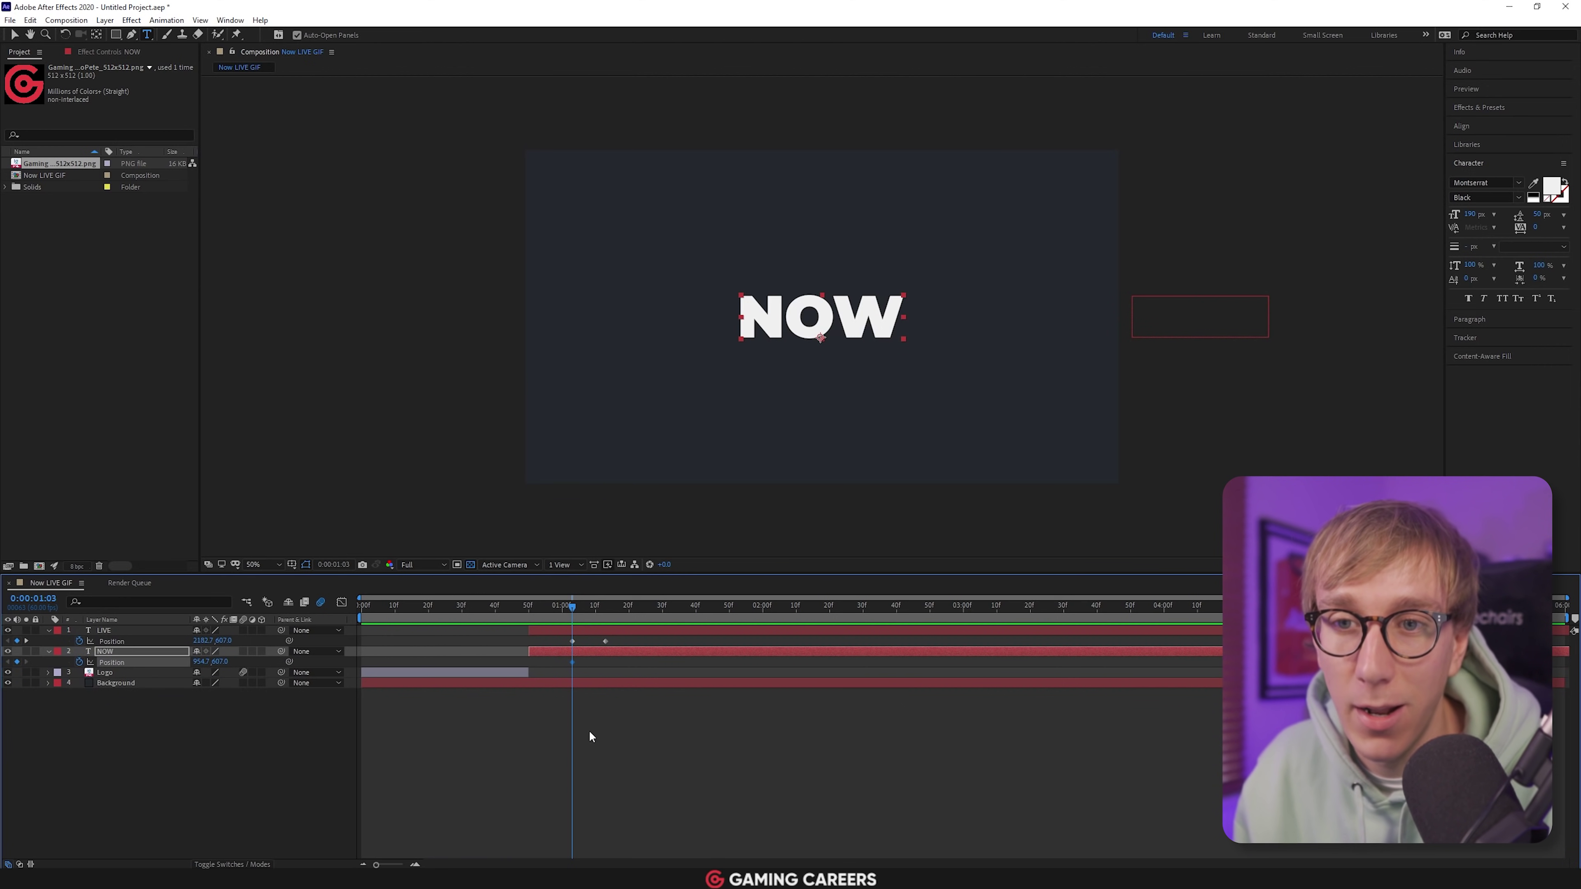
At 0:00:01:13, move the NOW text horizontally left of LIVE to an X position of about 704.7 as a second Position keyframe
left_click_drag(571, 607, 604, 608)
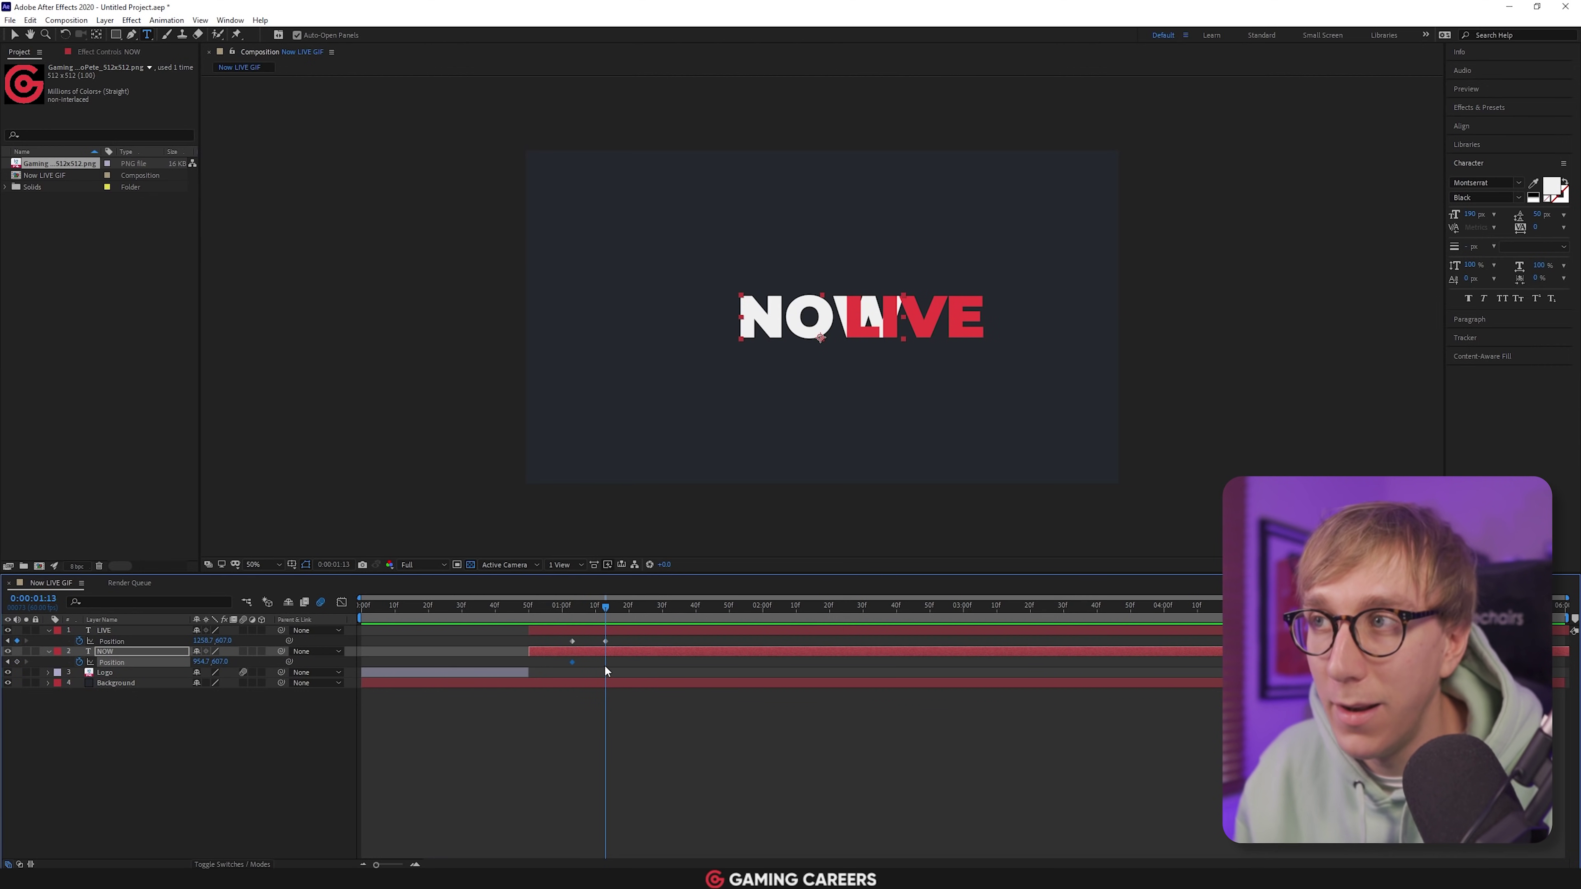
key("Left")
key("Left")
key("Left")
key("Left")
key("Left")
key("Left")
key("Left")
key("Left")
key("Left")
key("Left")
key("Left")
key("Left")
key("Left")
key("Left")
key("Left")
key("Left")
key("Left")
key("Left")
key("Left")
key("Left")
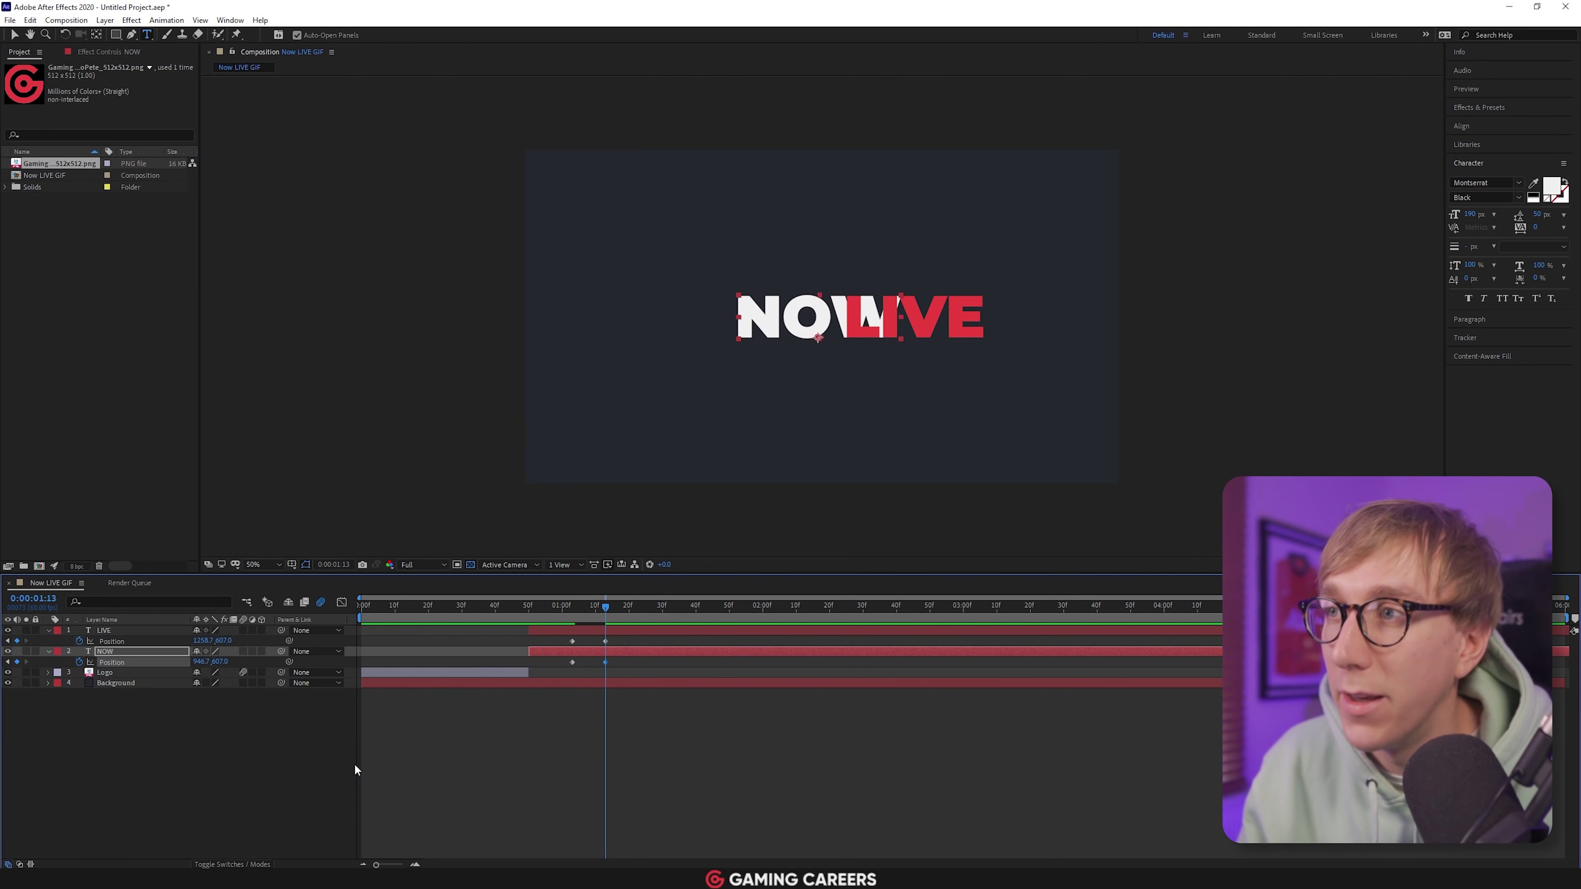
key("shift+Left")
key("shift+Left")
key("shift+Left")
key("shift+Left")
key("shift+Left")
key("shift+Left")
key("shift+Left")
key("shift+Left")
key("shift+Left")
key("shift+Left")
key("shift+Left")
key("shift+Left")
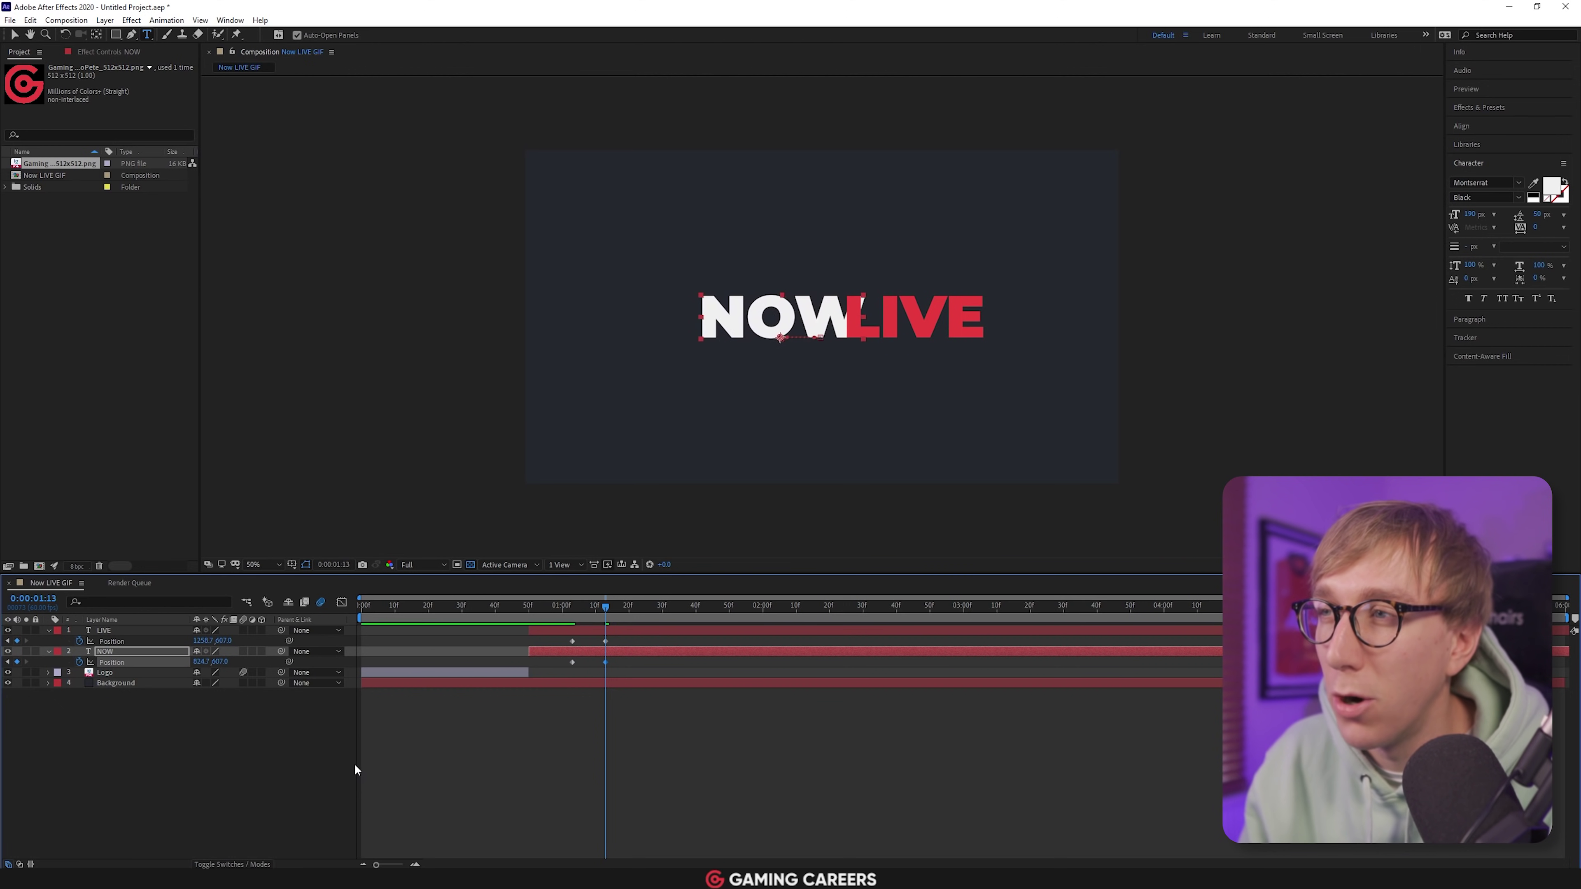
key("shift+Left")
key("shift+Left")
key("shift+Left")
key("shift+Left")
key("shift+Left")
key("shift+Left")
key("shift+Left")
key("shift+Left")
key("shift+Left")
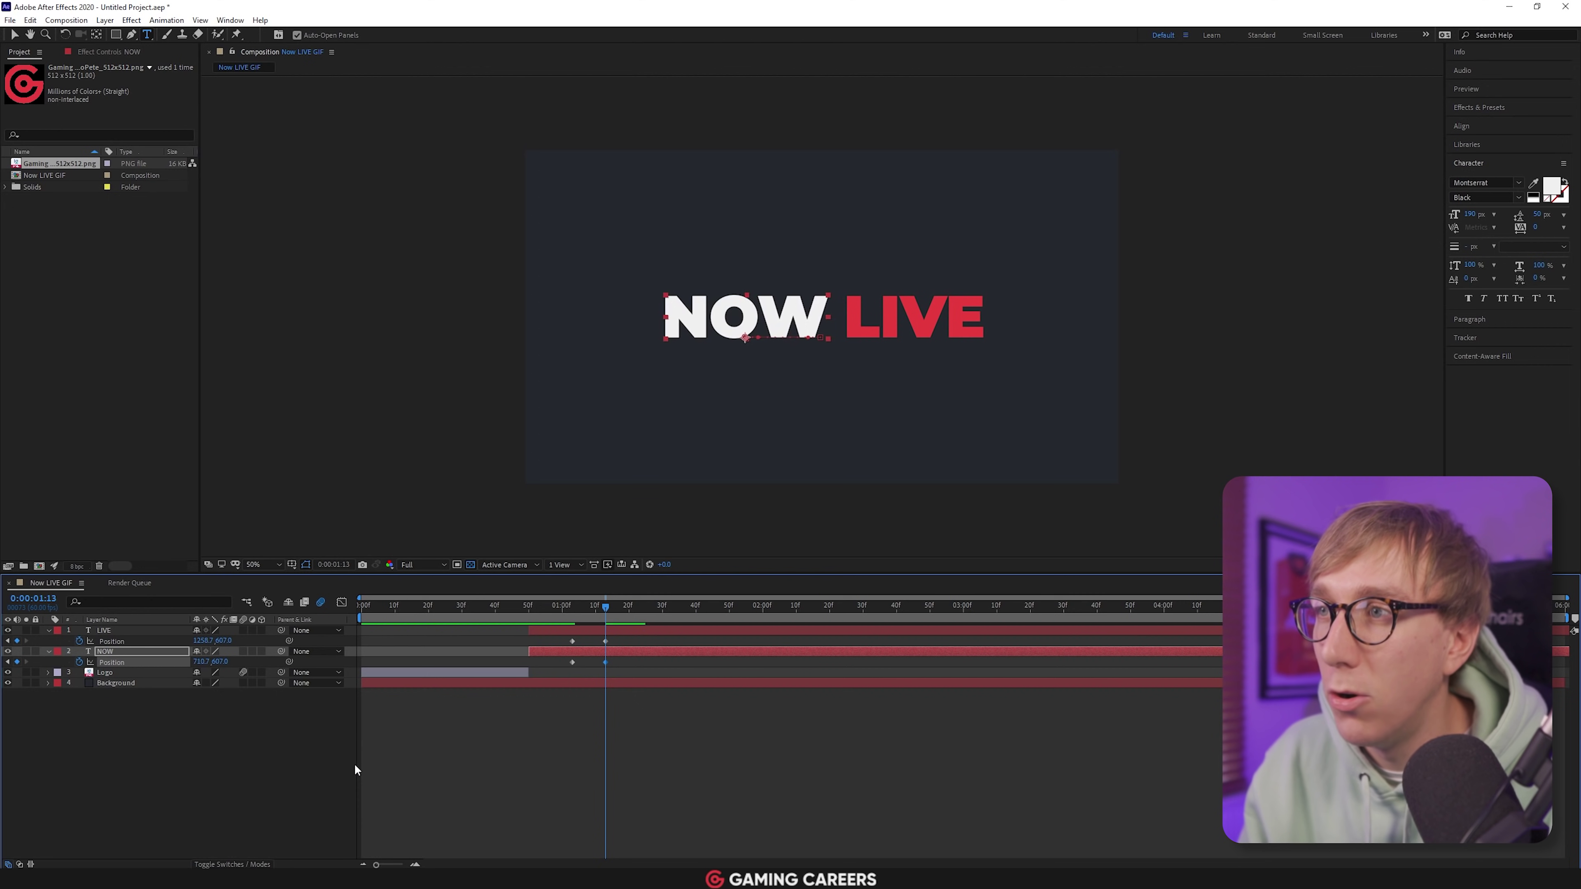
key("Left")
key("Left")
key("Left")
key("Left")
Preview the NOW and LIVE text animation from about 0:00:00:47
left_click(520, 603)
key("space")
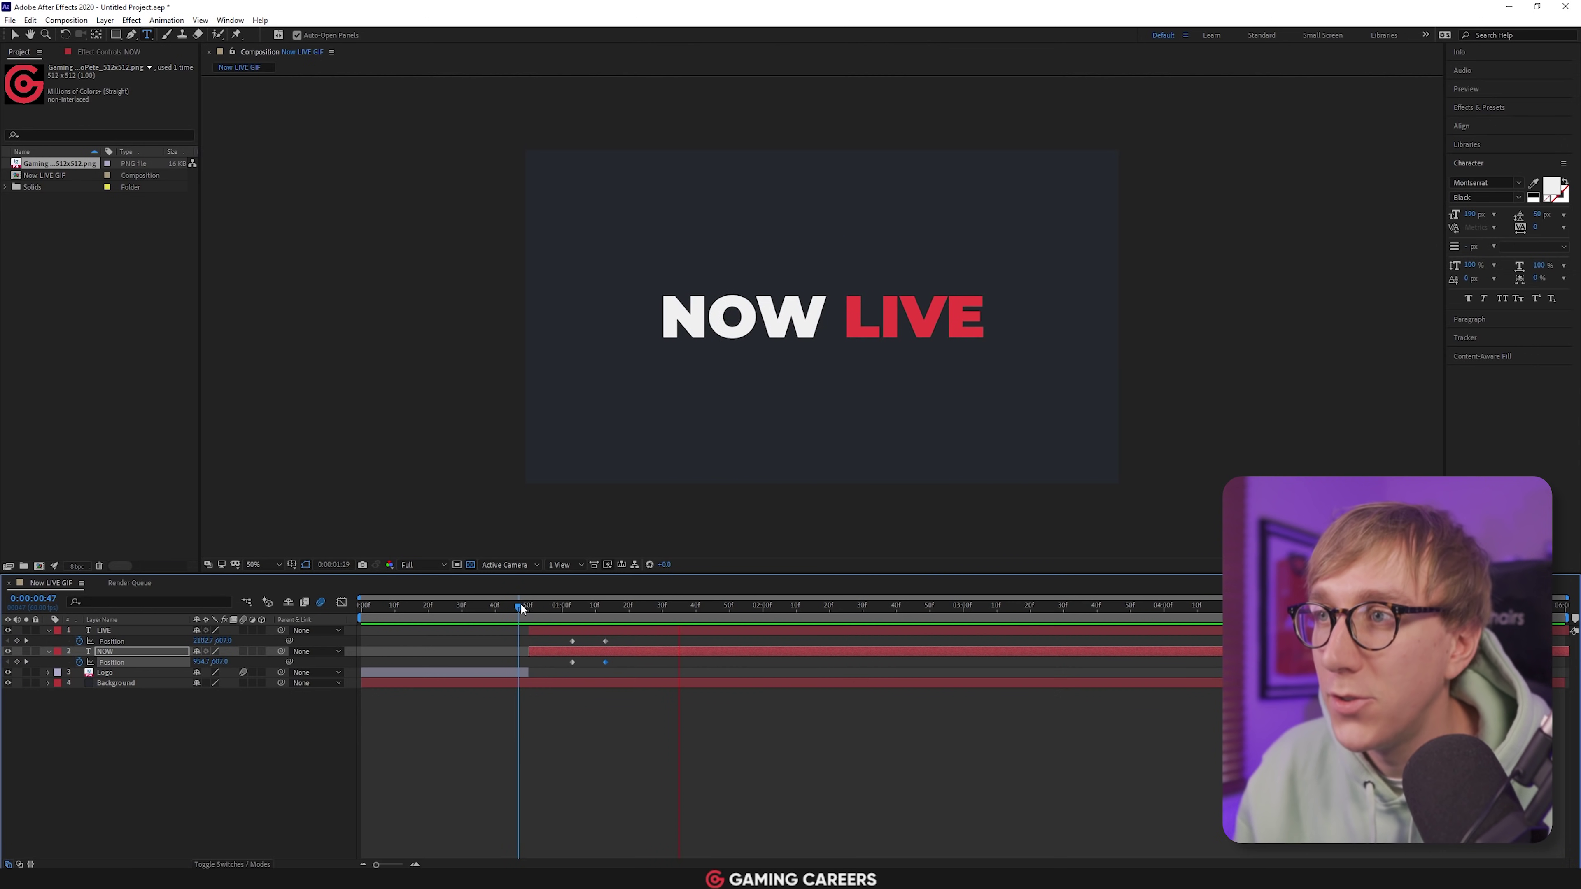
left_click(515, 604)
key("space")
key("space")
key("space")
left_click(575, 649)
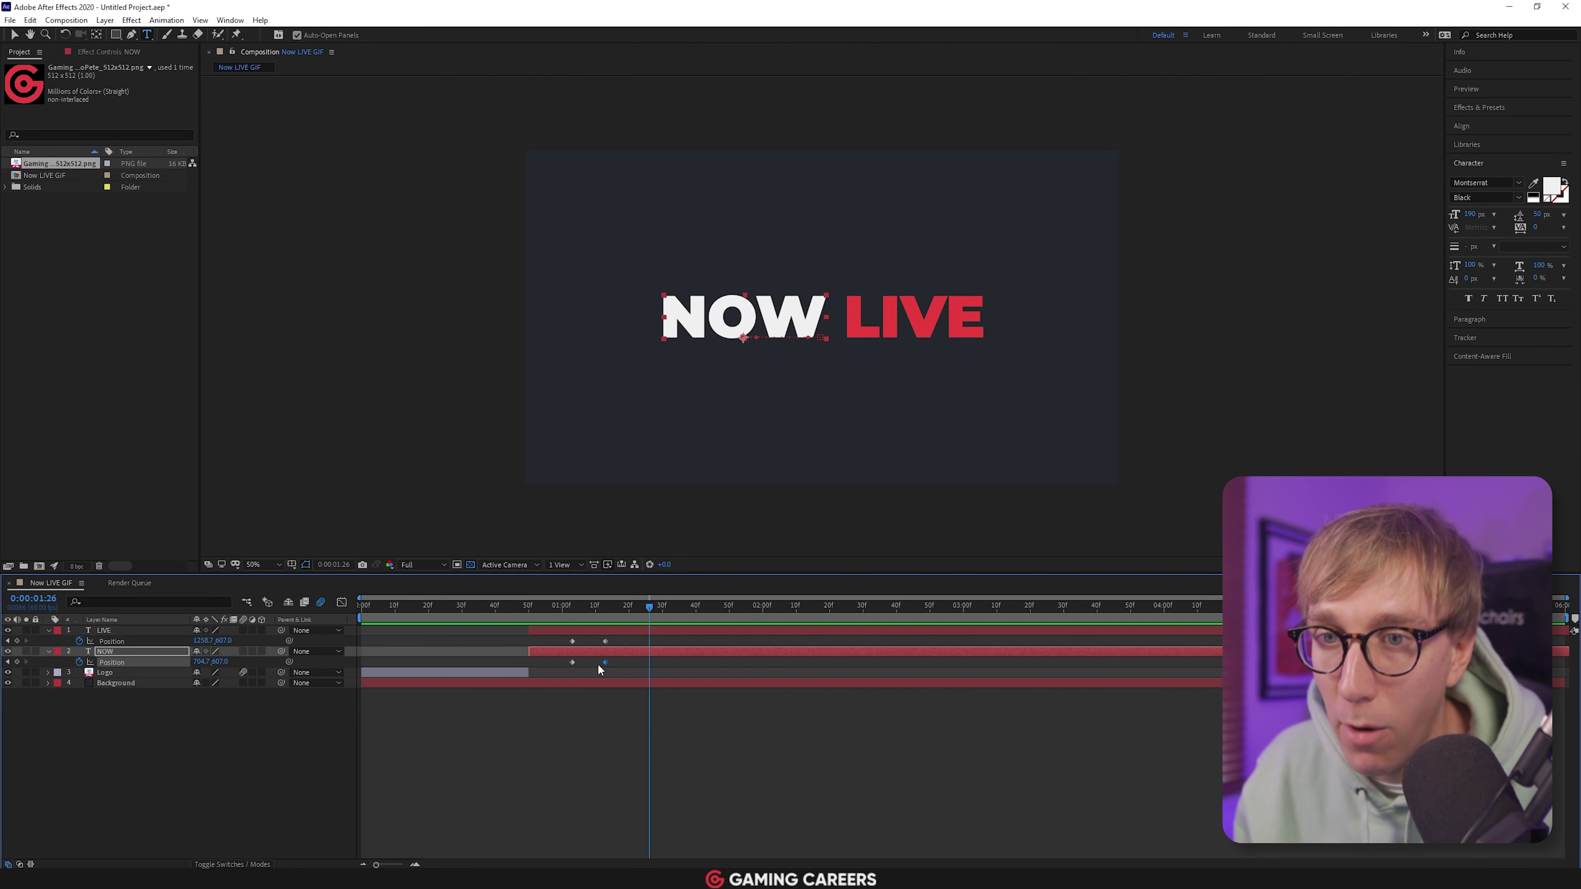
Move the NOW layer's first Position keyframe to about 0:00:01:08 and check the timing of both texts' movement
left_click_drag(570, 663, 587, 662)
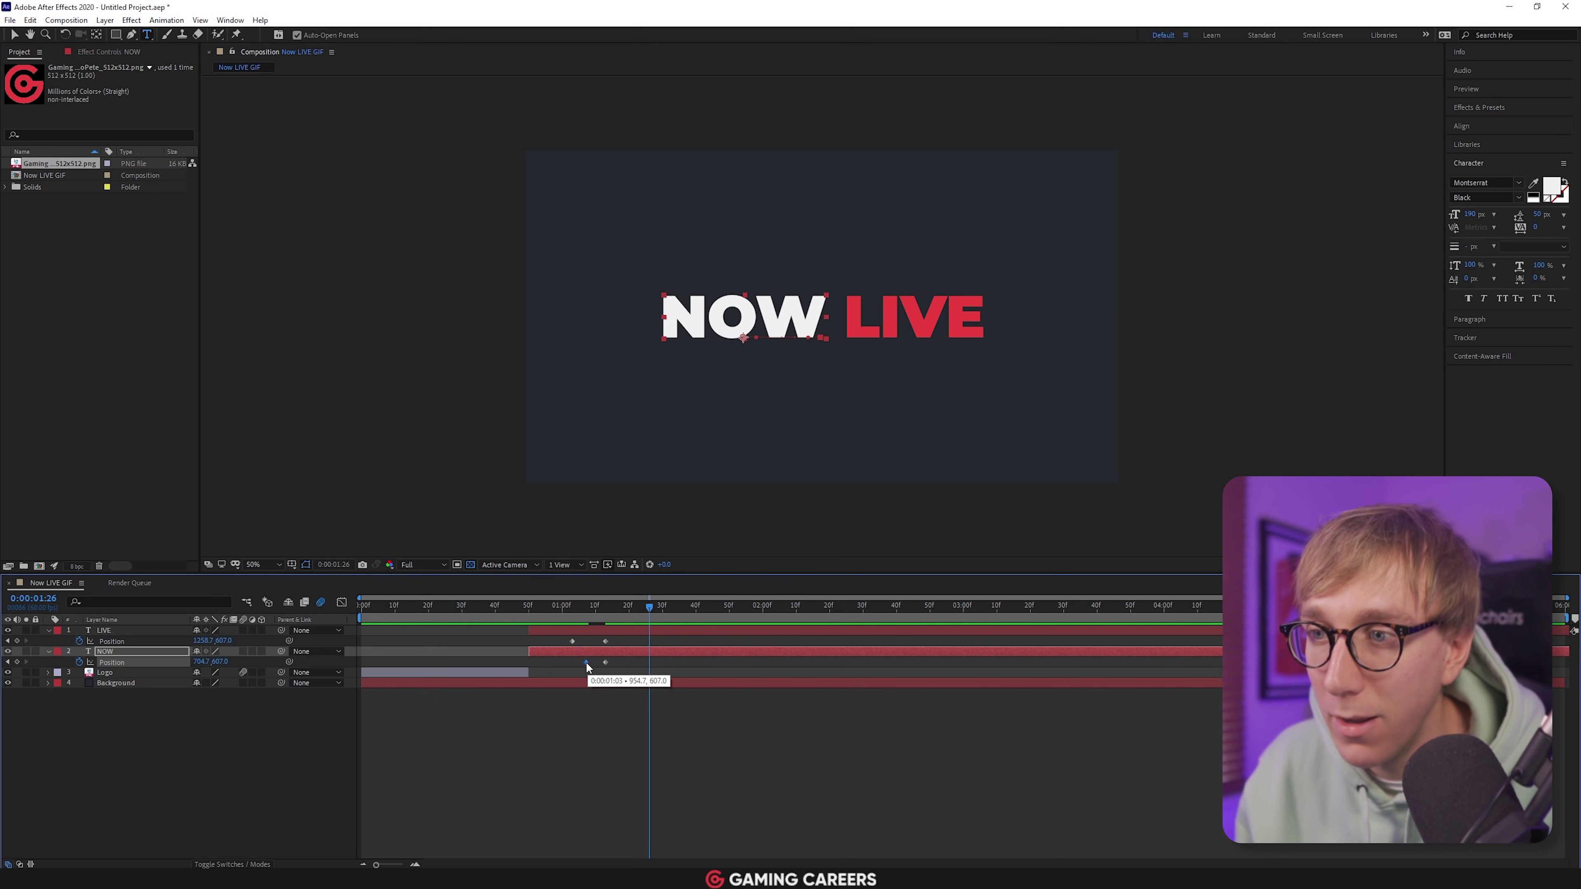
left_click(560, 607)
key("space")
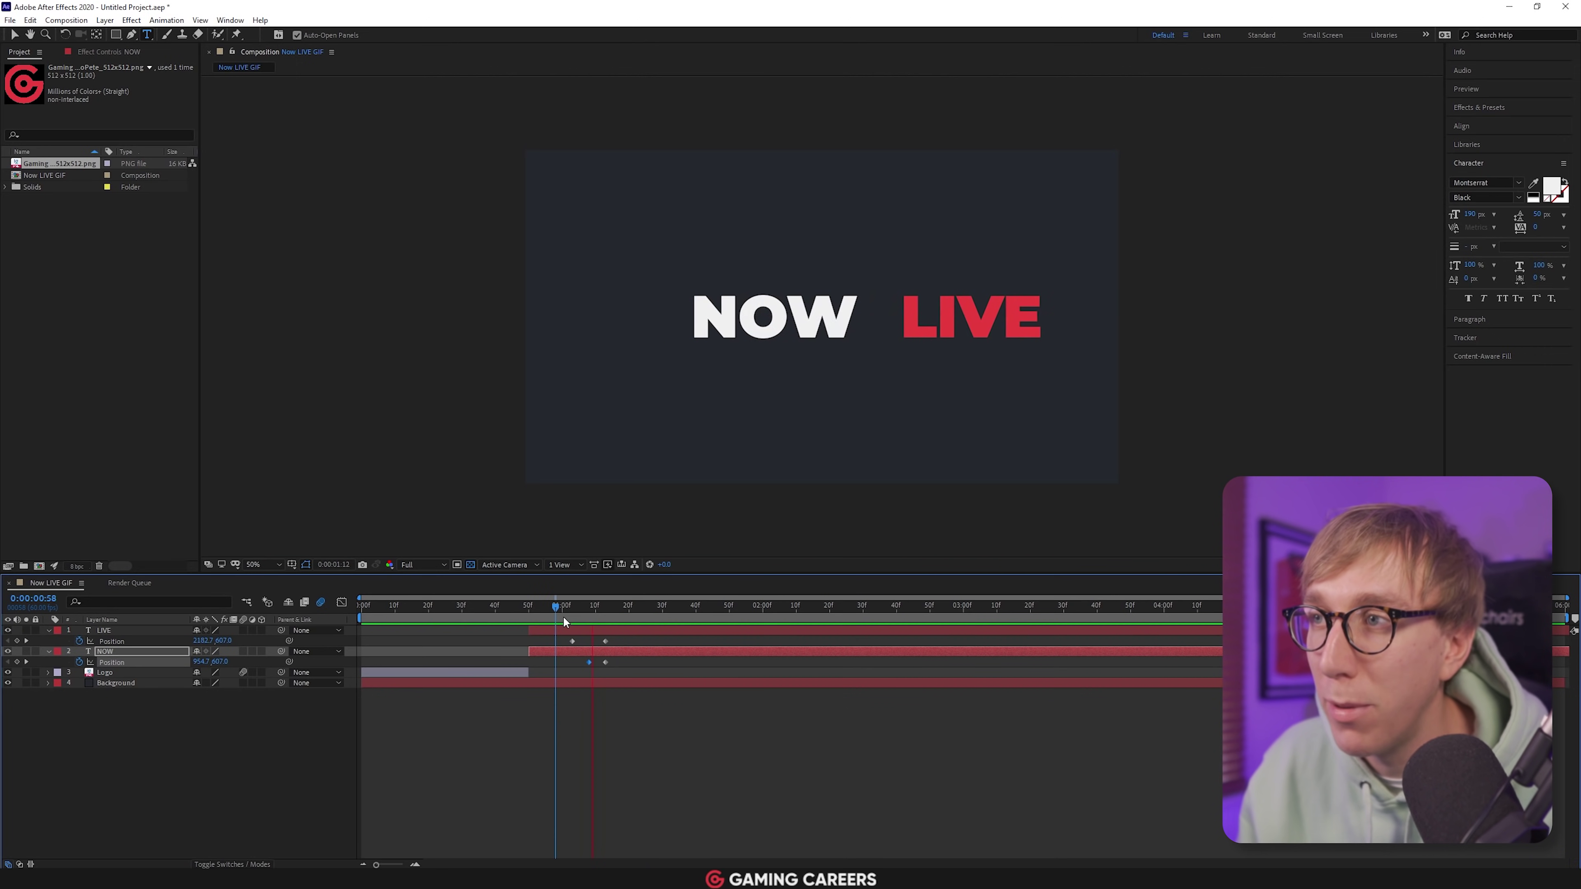
mouse_move(564, 606)
left_mouse_down()
mouse_move(617, 608)
mouse_move(565, 607)
mouse_move(591, 606)
left_mouse_up()
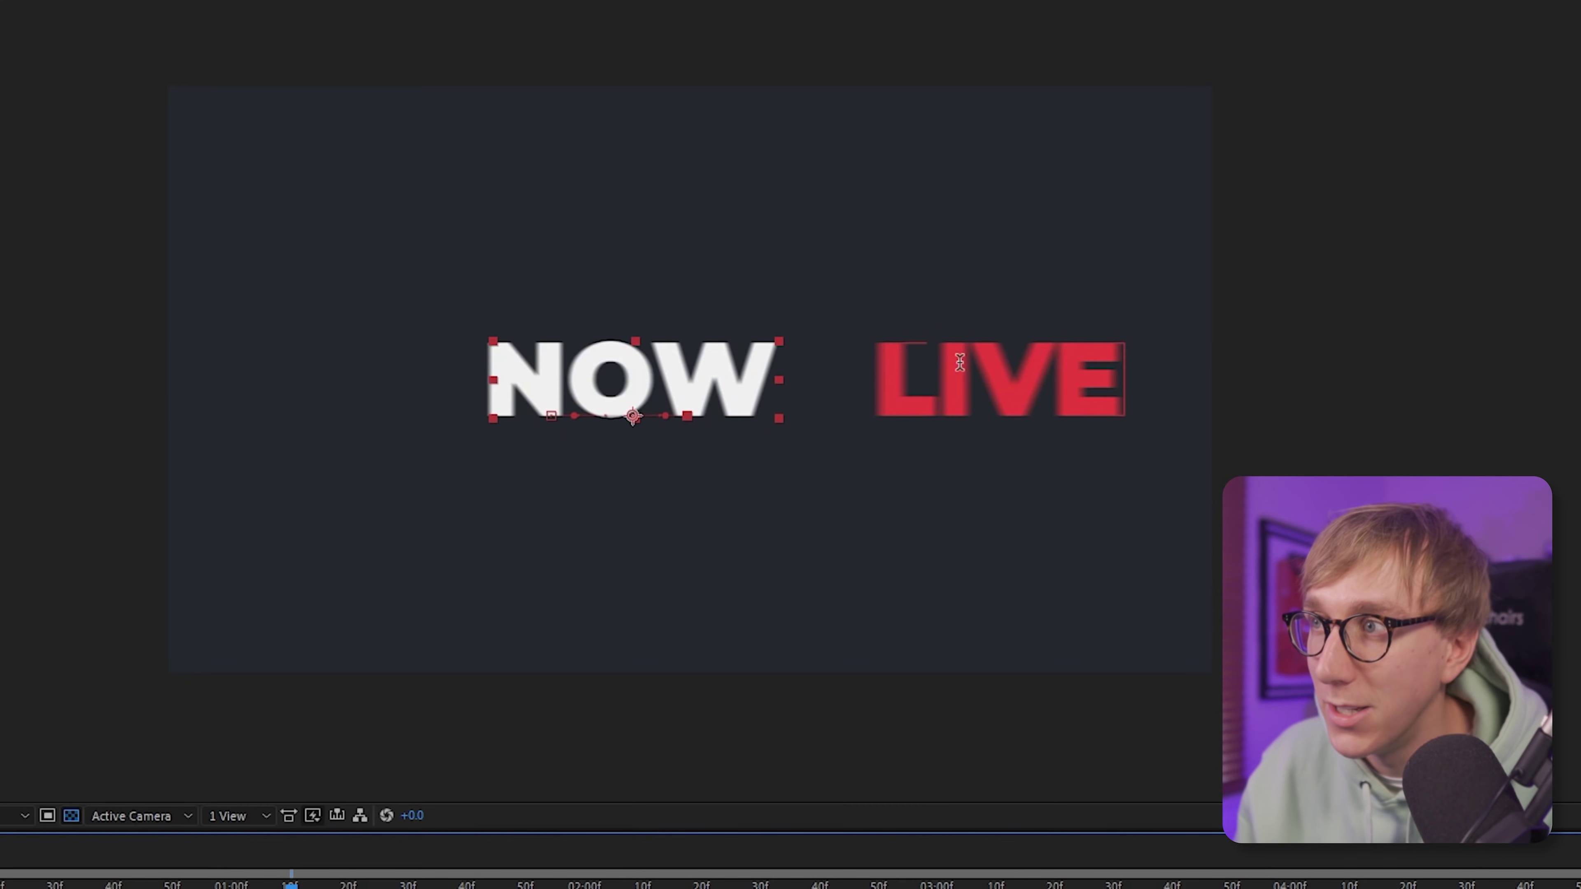
Apply Easy Ease to all four Position keyframes of the NOW and LIVE layers and preview the motion
left_click_drag(330, 439, 431, 486)
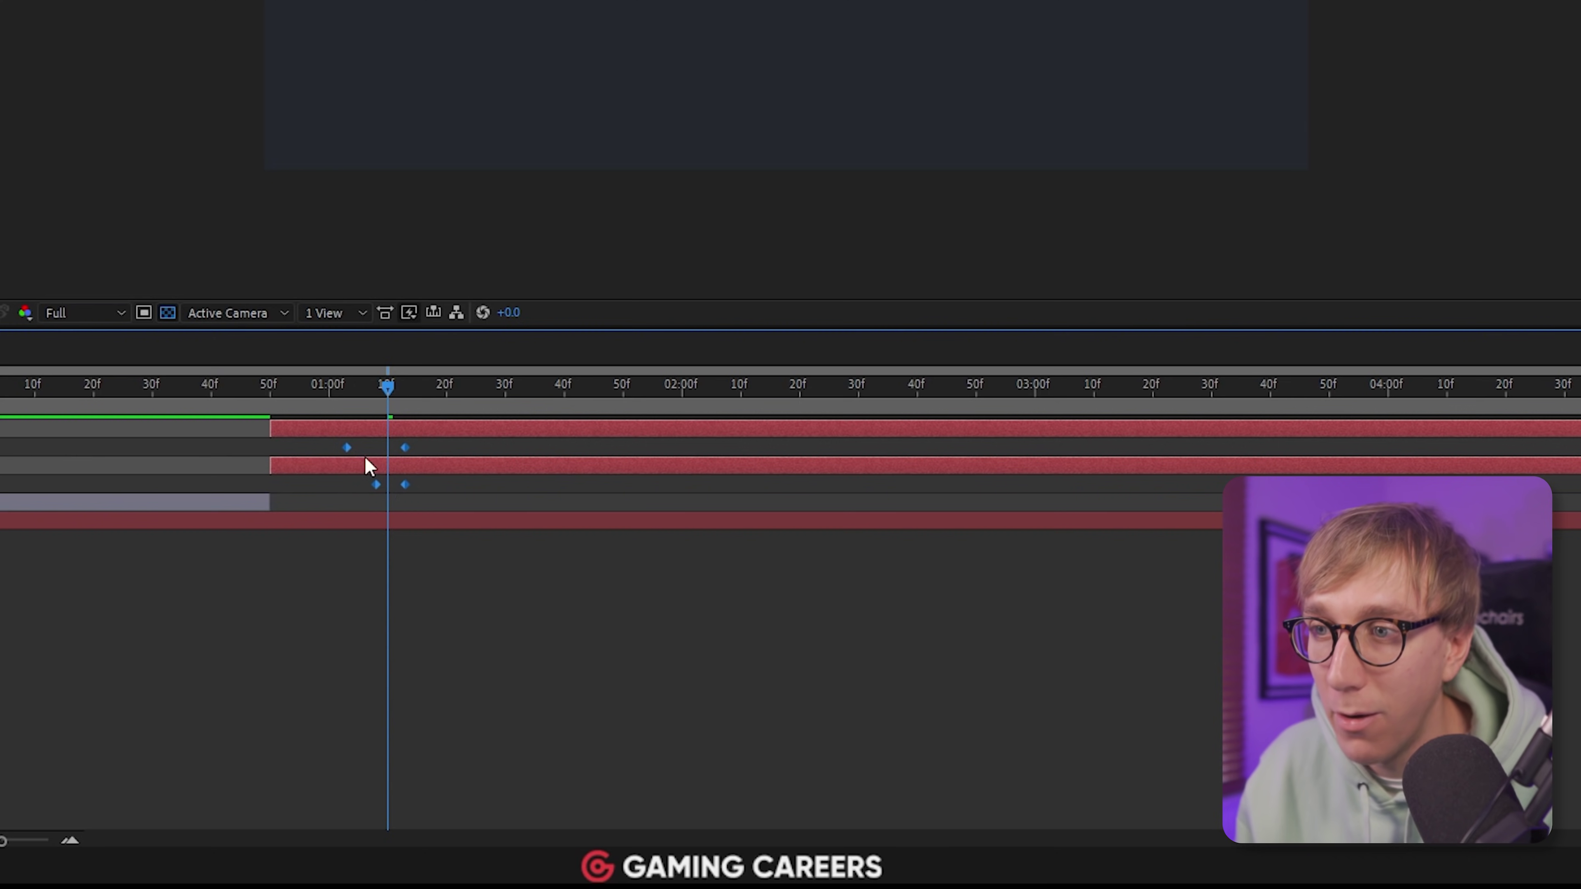
right_click(377, 484)
mouse_move(517, 750)
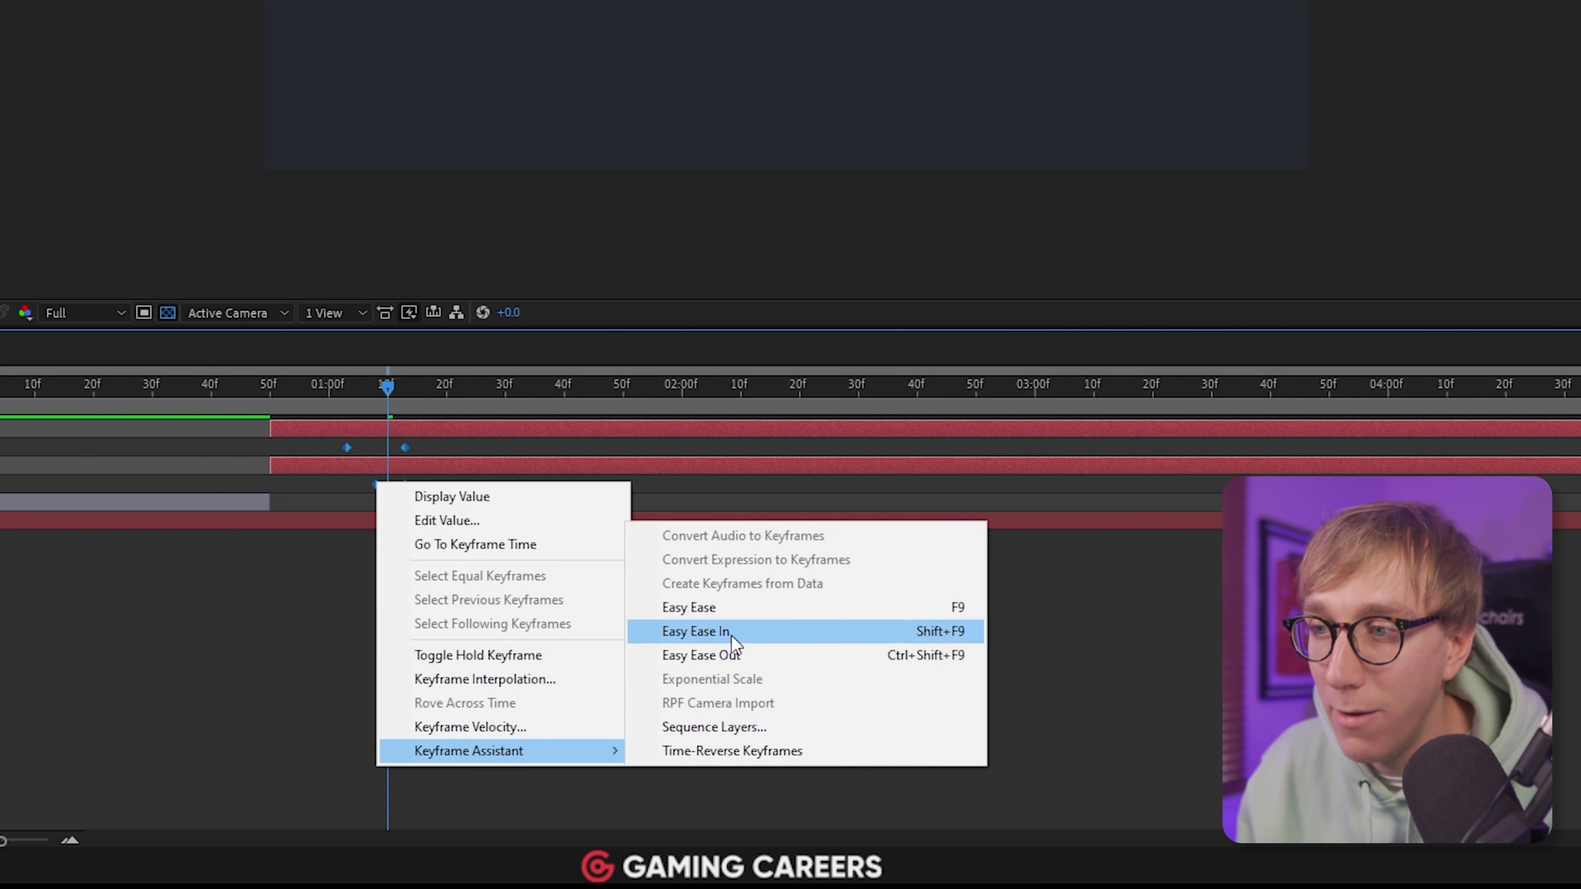
left_click(724, 610)
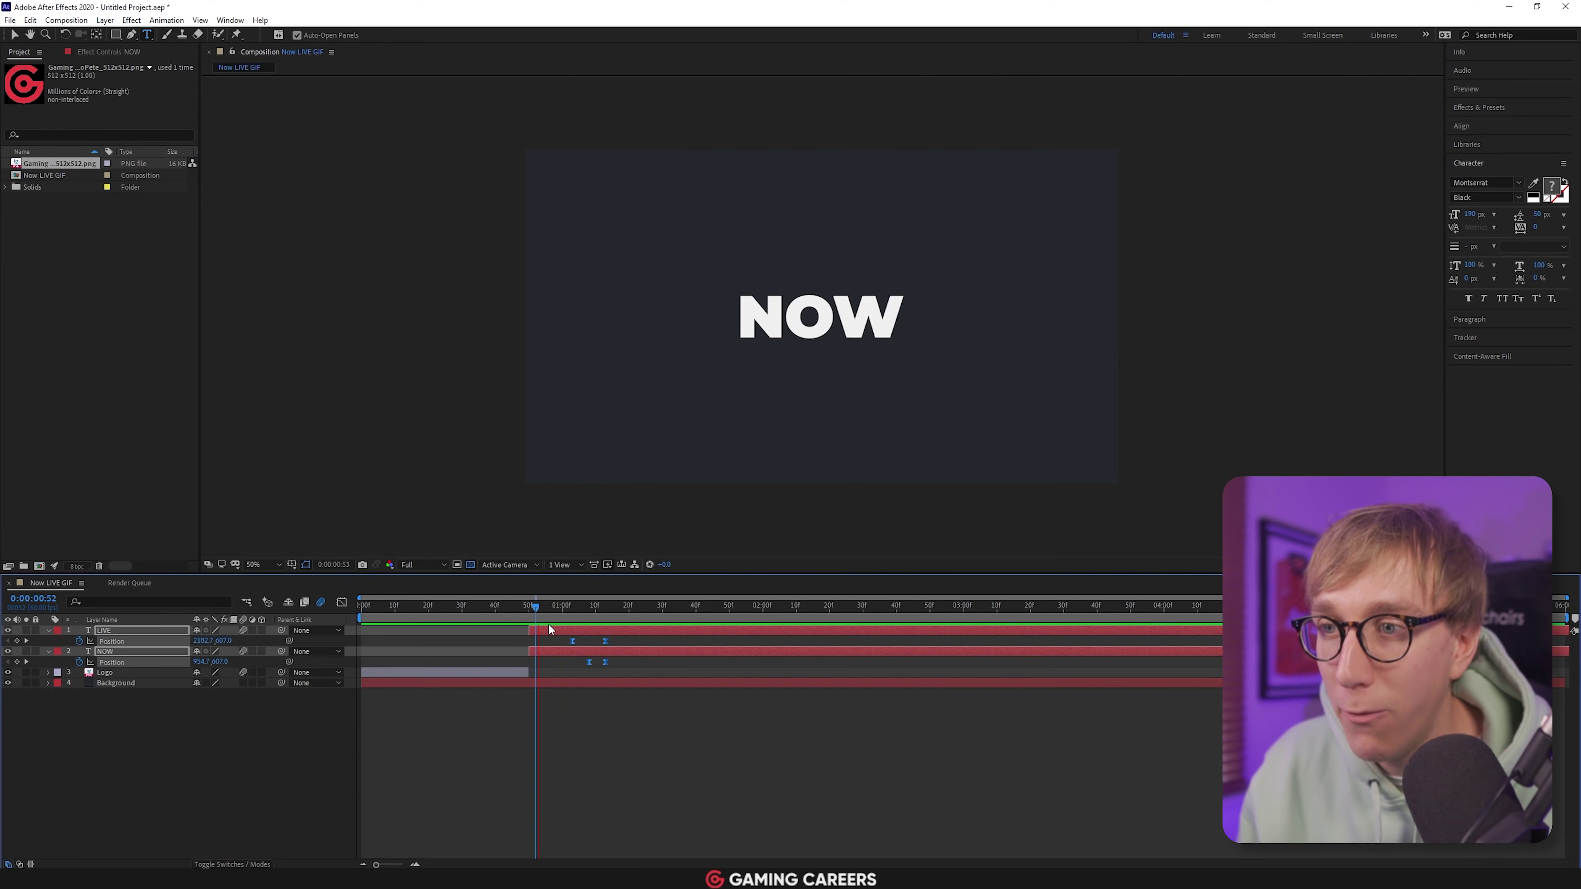
left_click(518, 608)
left_click(528, 605)
key("space")
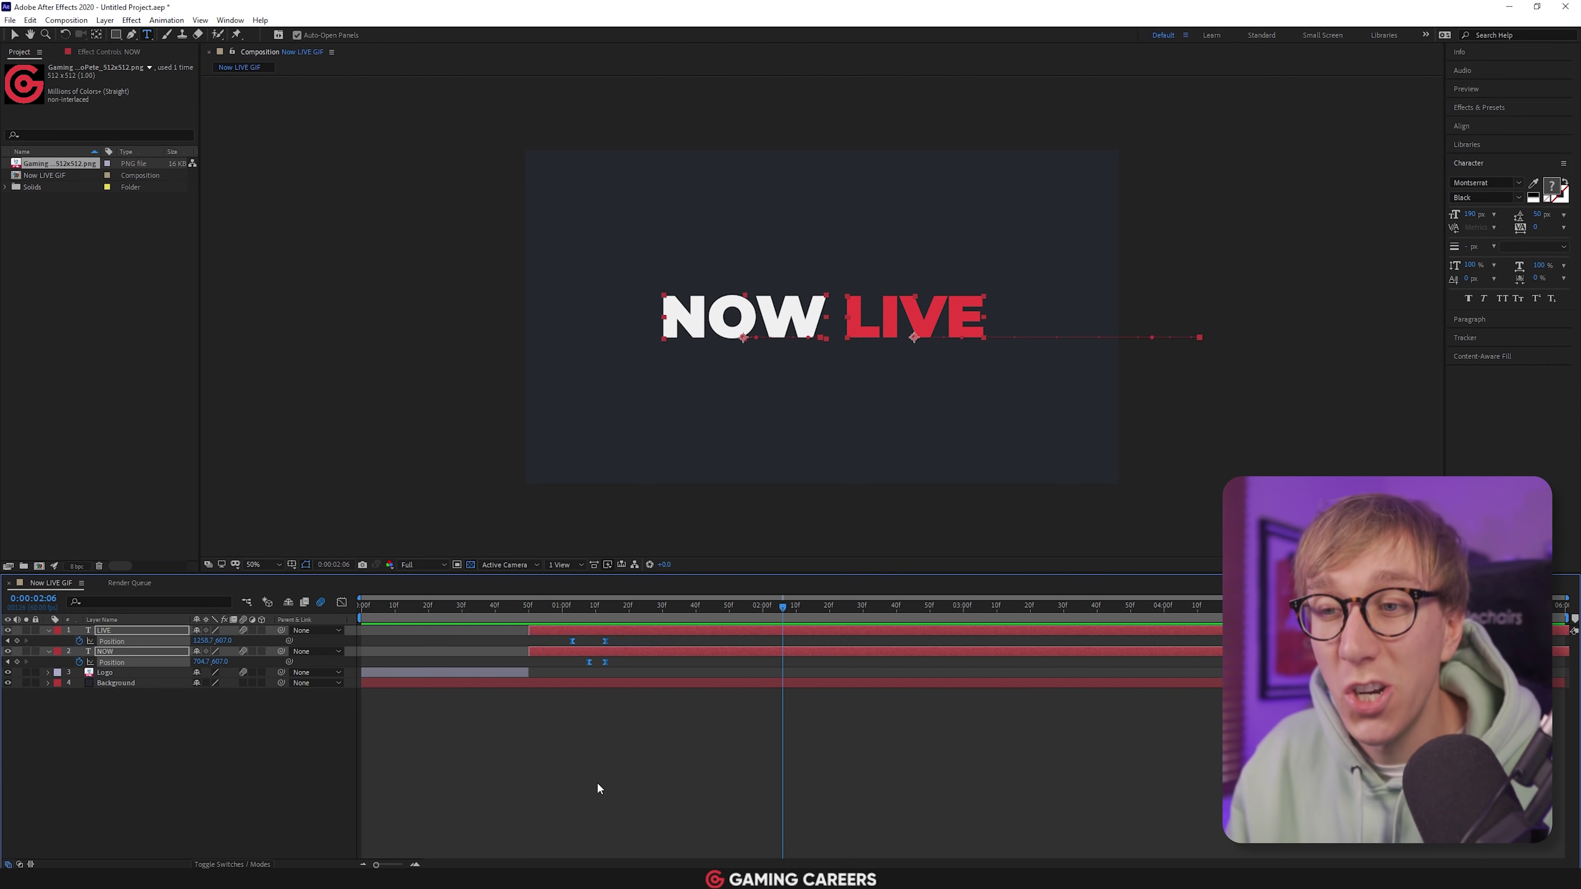
Split the NOW and LIVE layers at 0:00:01:35, delete the portions after the split, and preview the animation from the start
left_click_drag(542, 601, 678, 605)
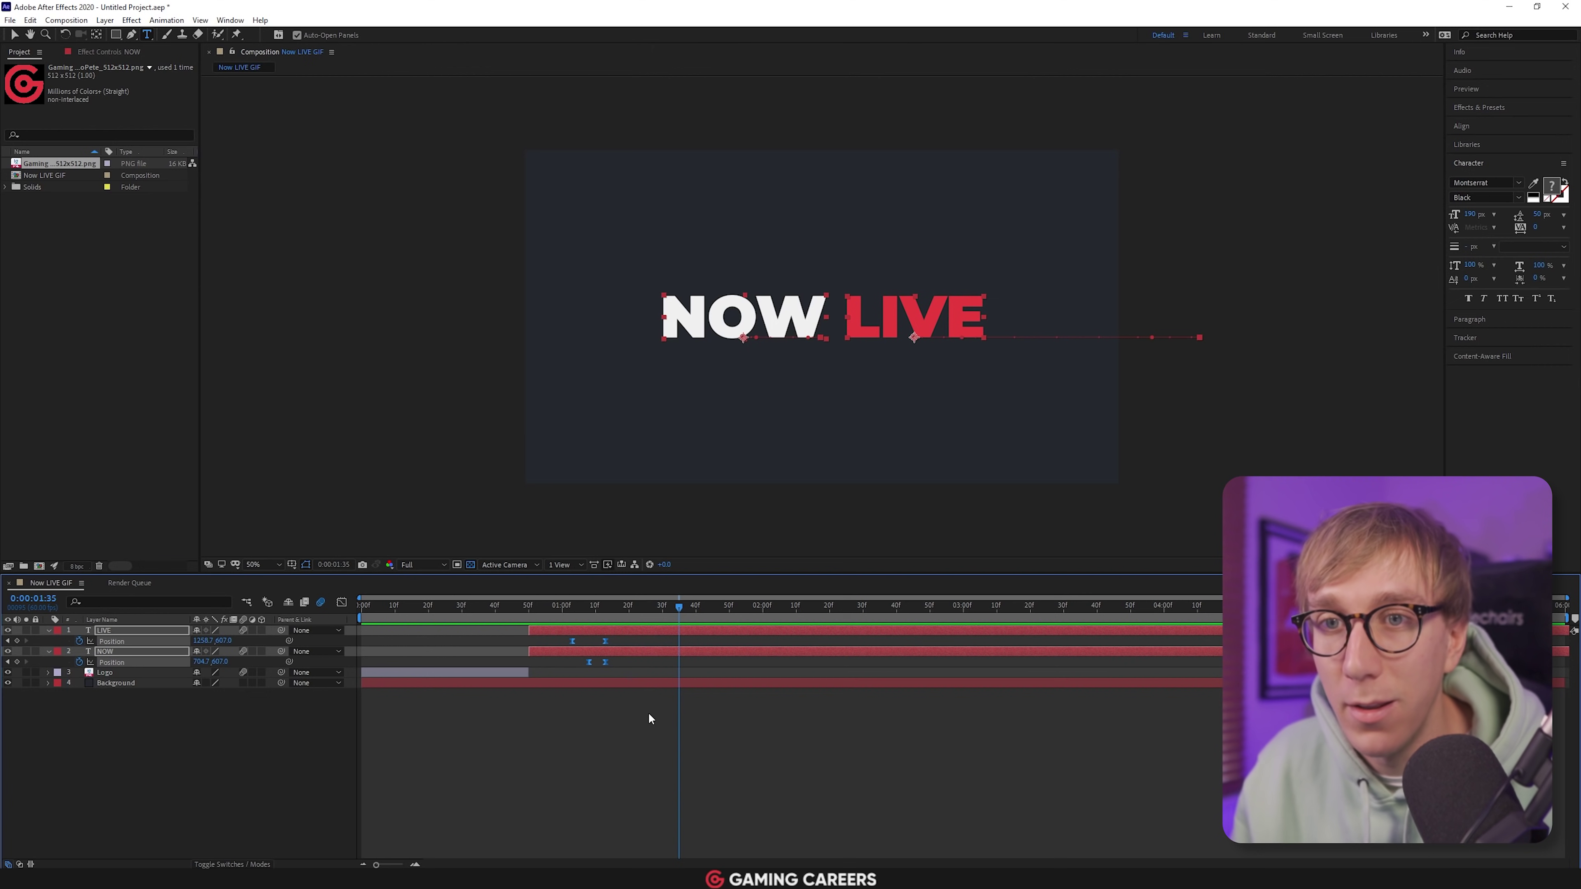
left_click(184, 719)
left_click(138, 630)
left_click(140, 653, "shift")
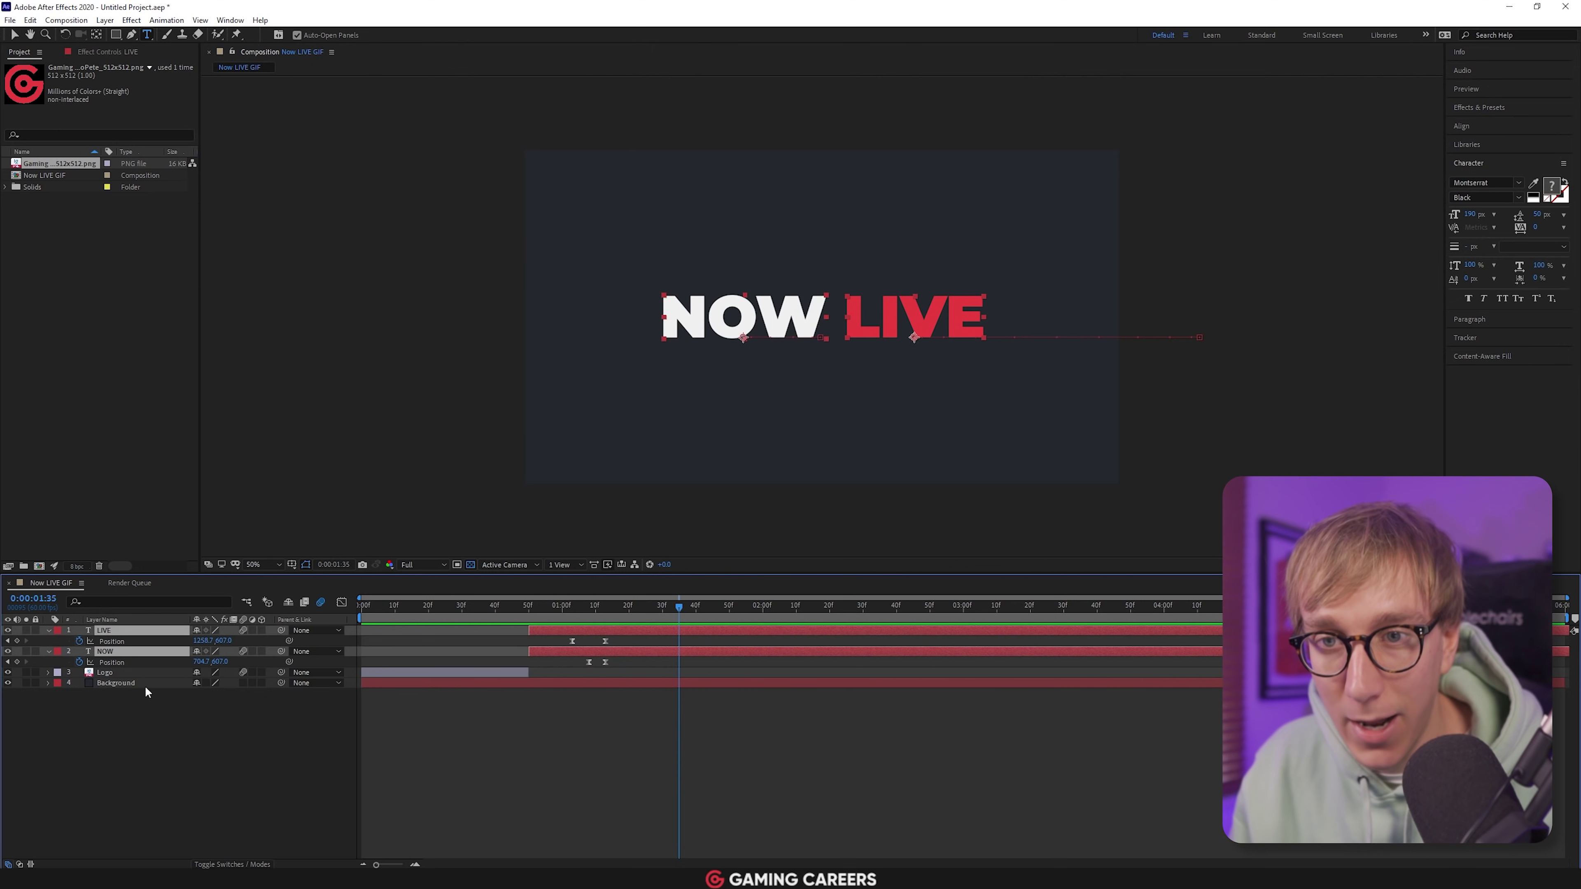
left_click(144, 692)
left_click(135, 630)
left_click(138, 653, "shift")
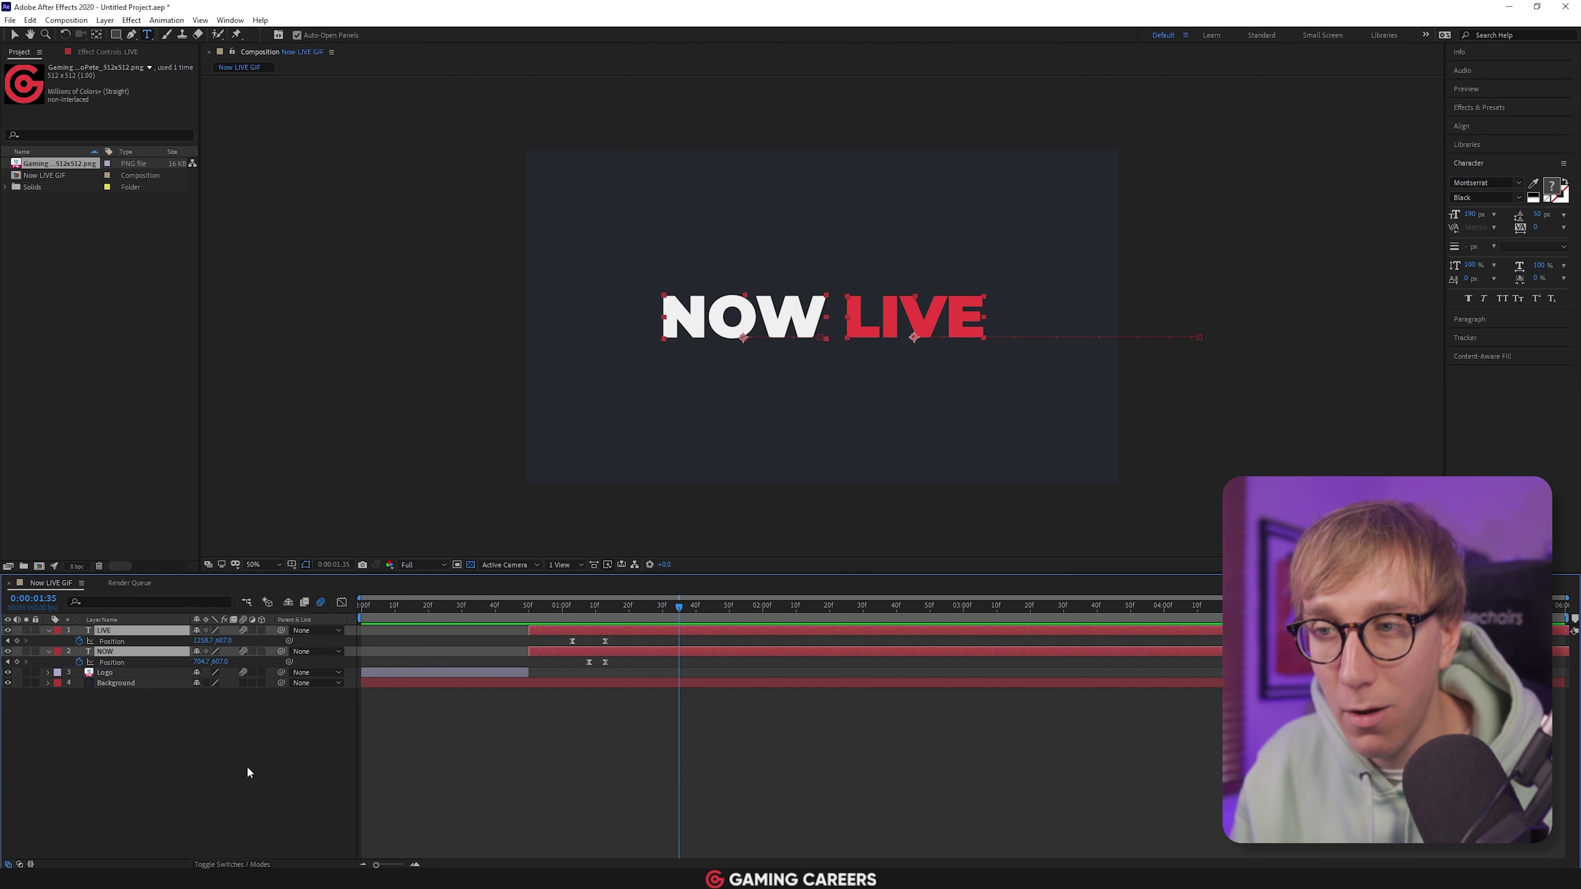
key("ctrl+shift+d")
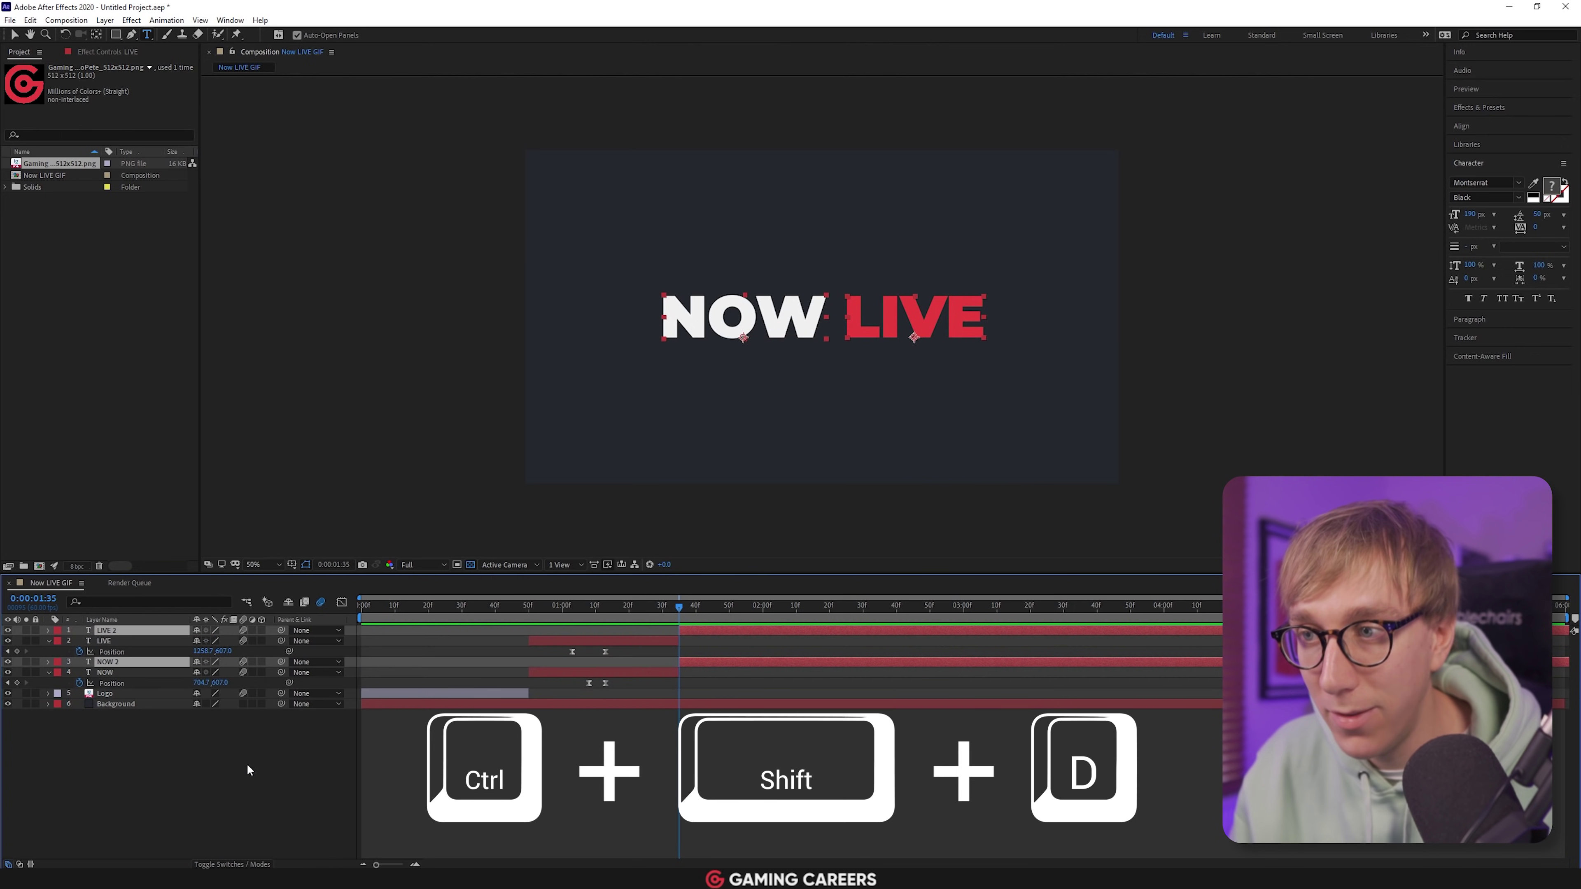
key("Delete")
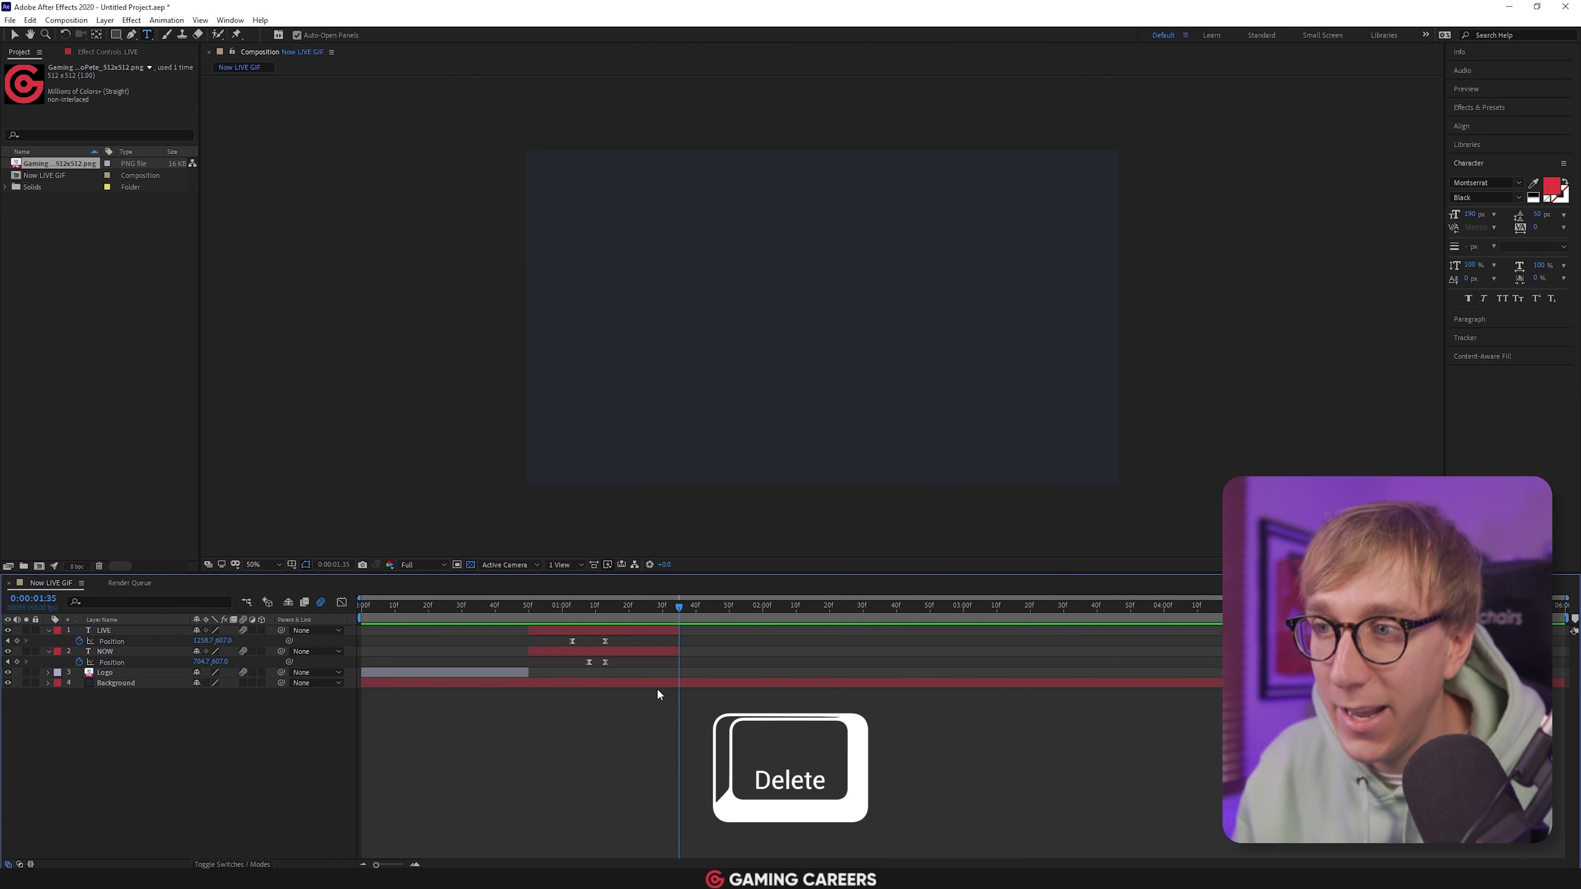
left_click_drag(659, 604, 368, 644)
key("space")
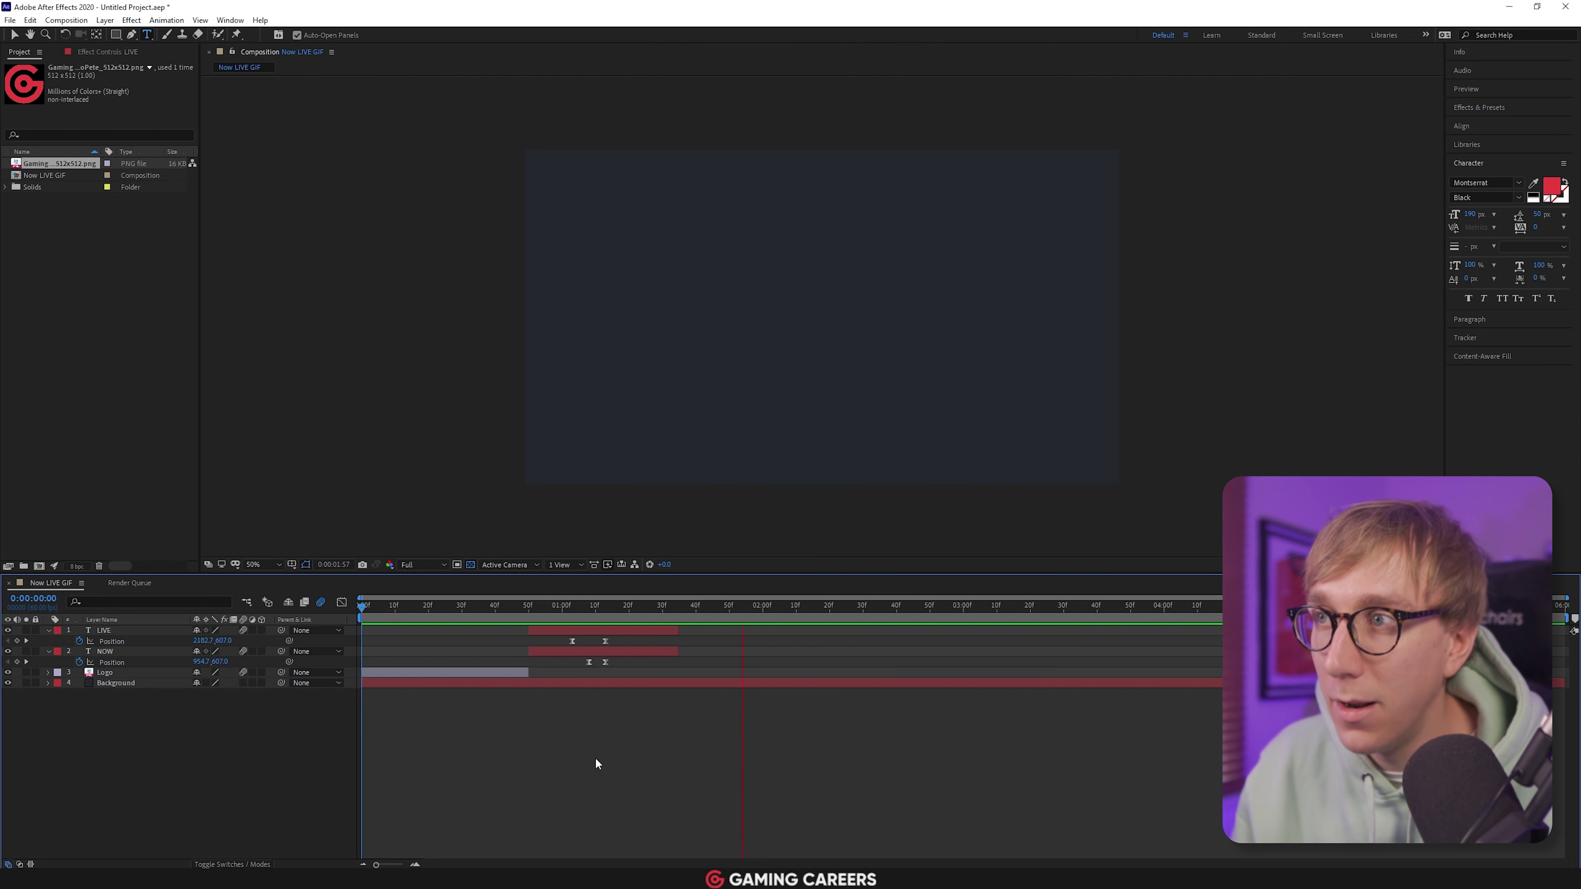
With the playhead at 0:00:01:35, collapse the NOW and LIVE layers' properties and create a new text layer reading ON
left_click_drag(679, 603, 679, 602)
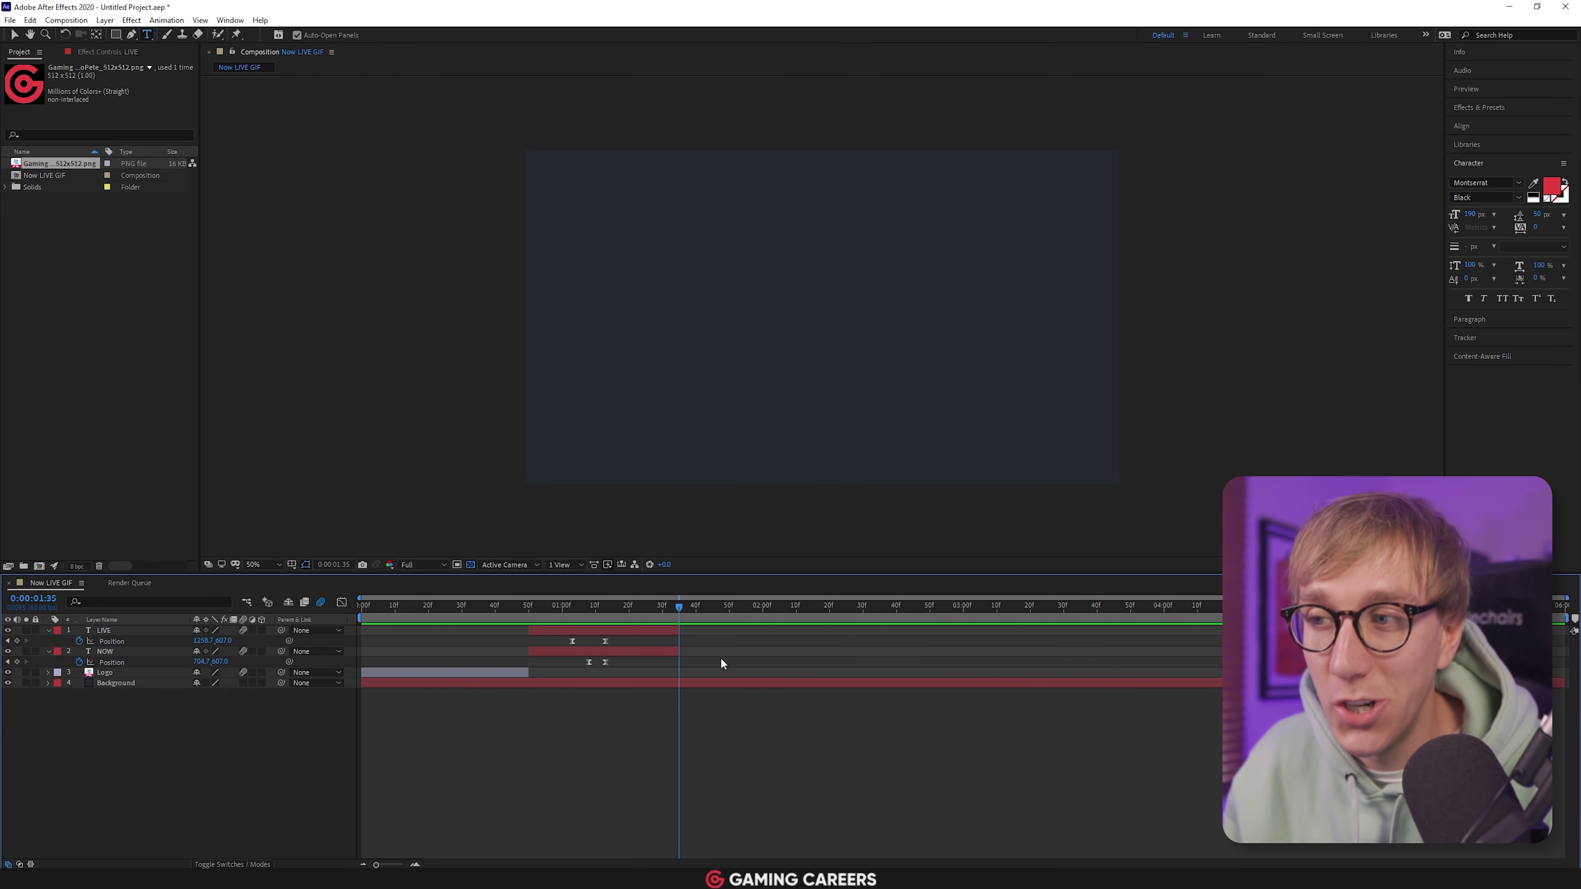
left_click(48, 651)
left_click(48, 630)
right_click(166, 709)
mouse_move(196, 721)
left_click(337, 736)
type("ON")
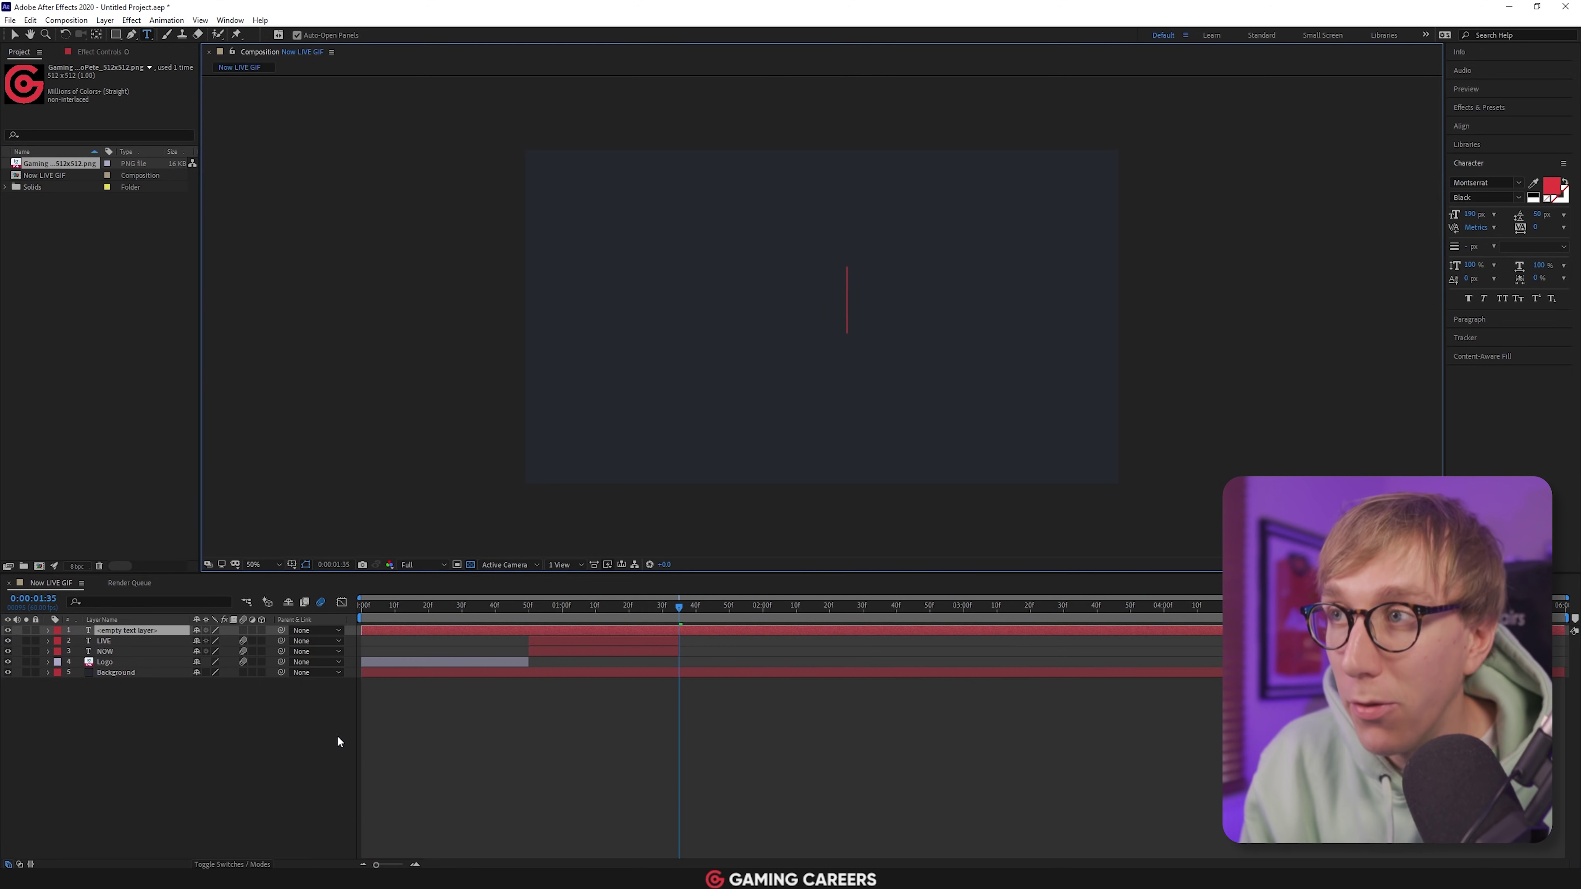
Set the fill colour of the ON text to F0F0F0
key("ctrl+a")
left_click(1552, 190)
type("F0F0F0")
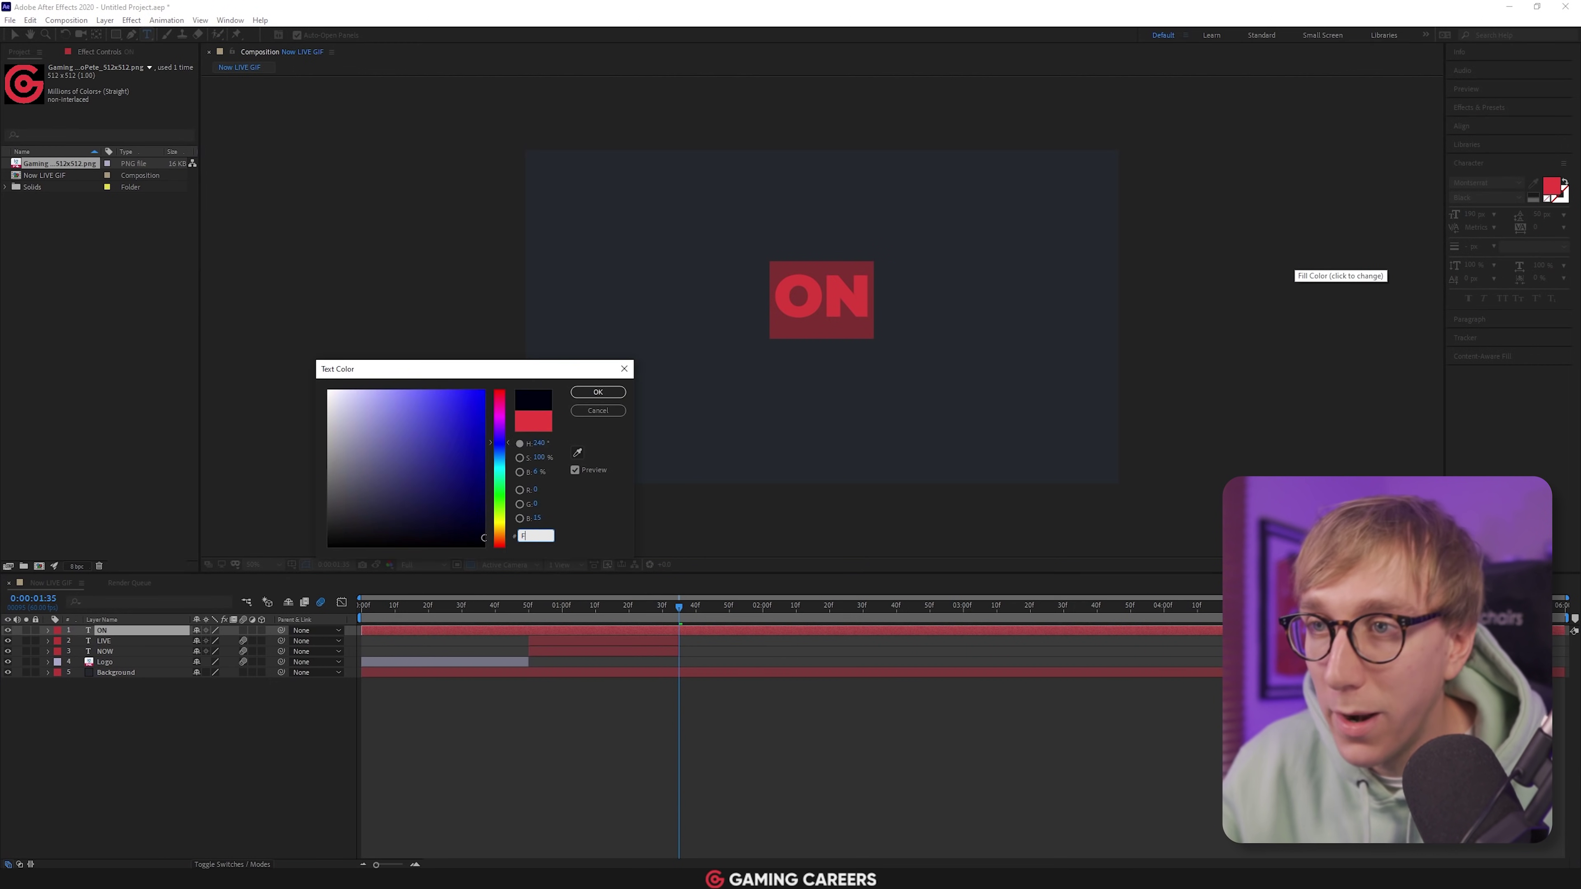
left_click(618, 393)
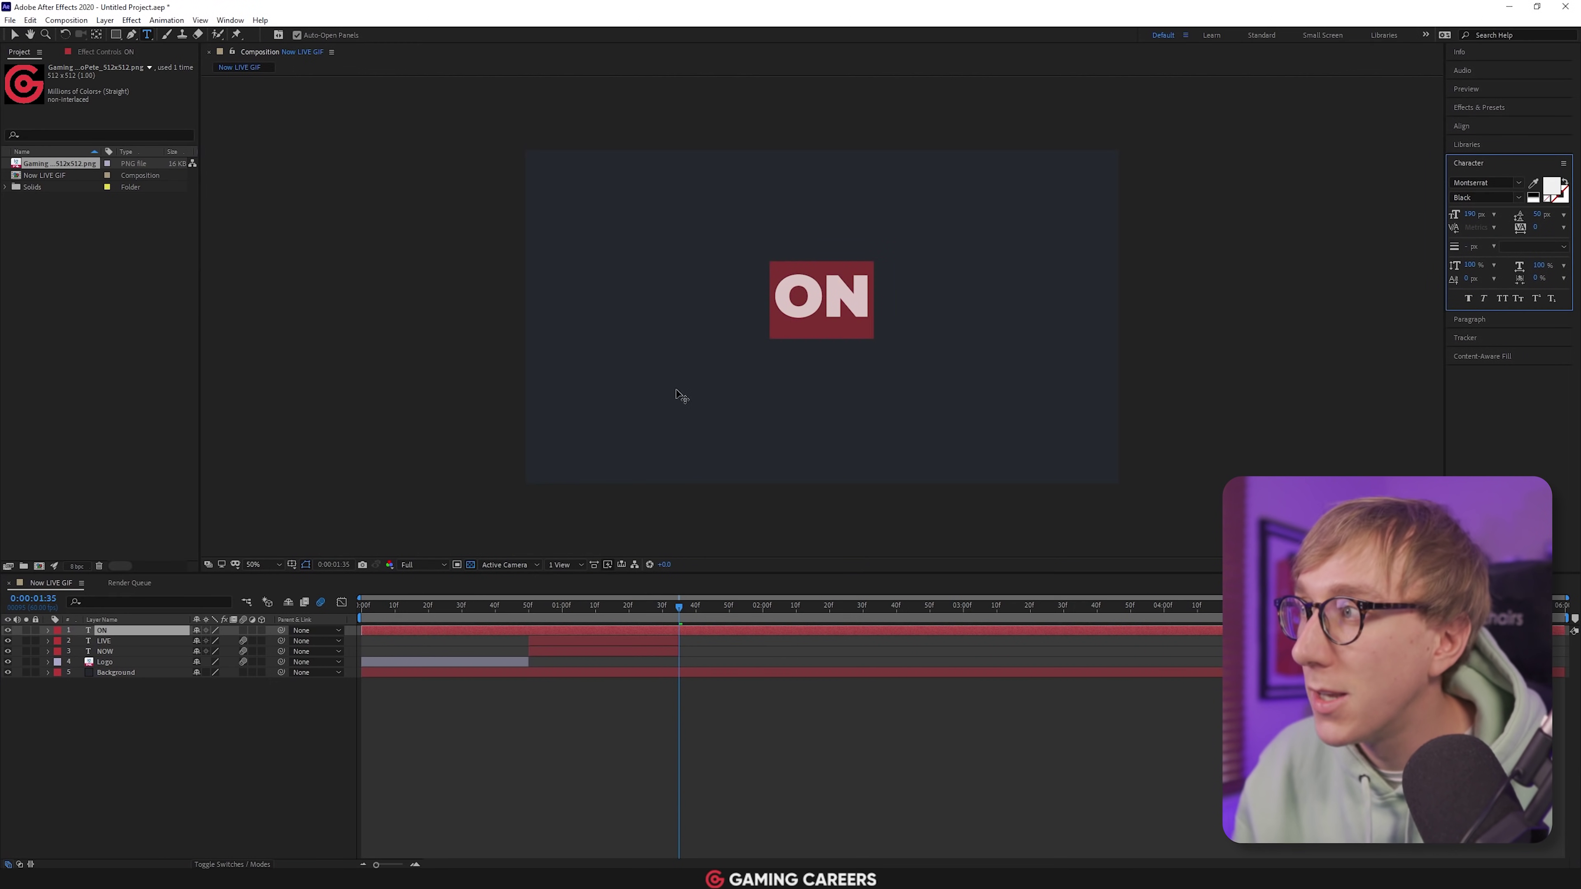
Centre the ON text horizontally and vertically in the composition
left_click(1489, 318)
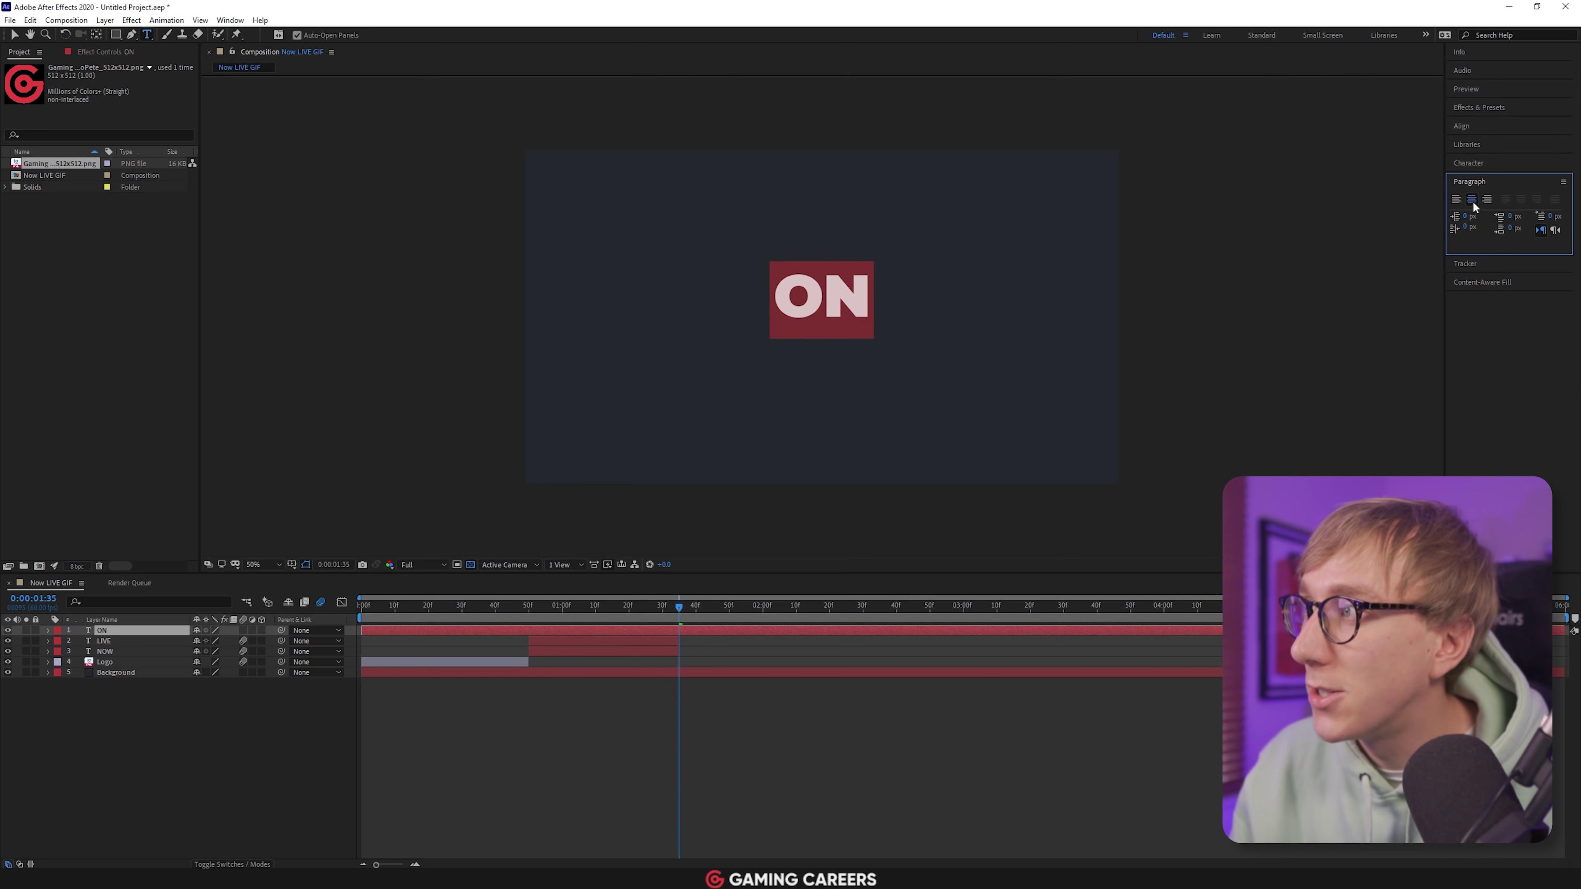
left_click(1475, 125)
left_click(1480, 157)
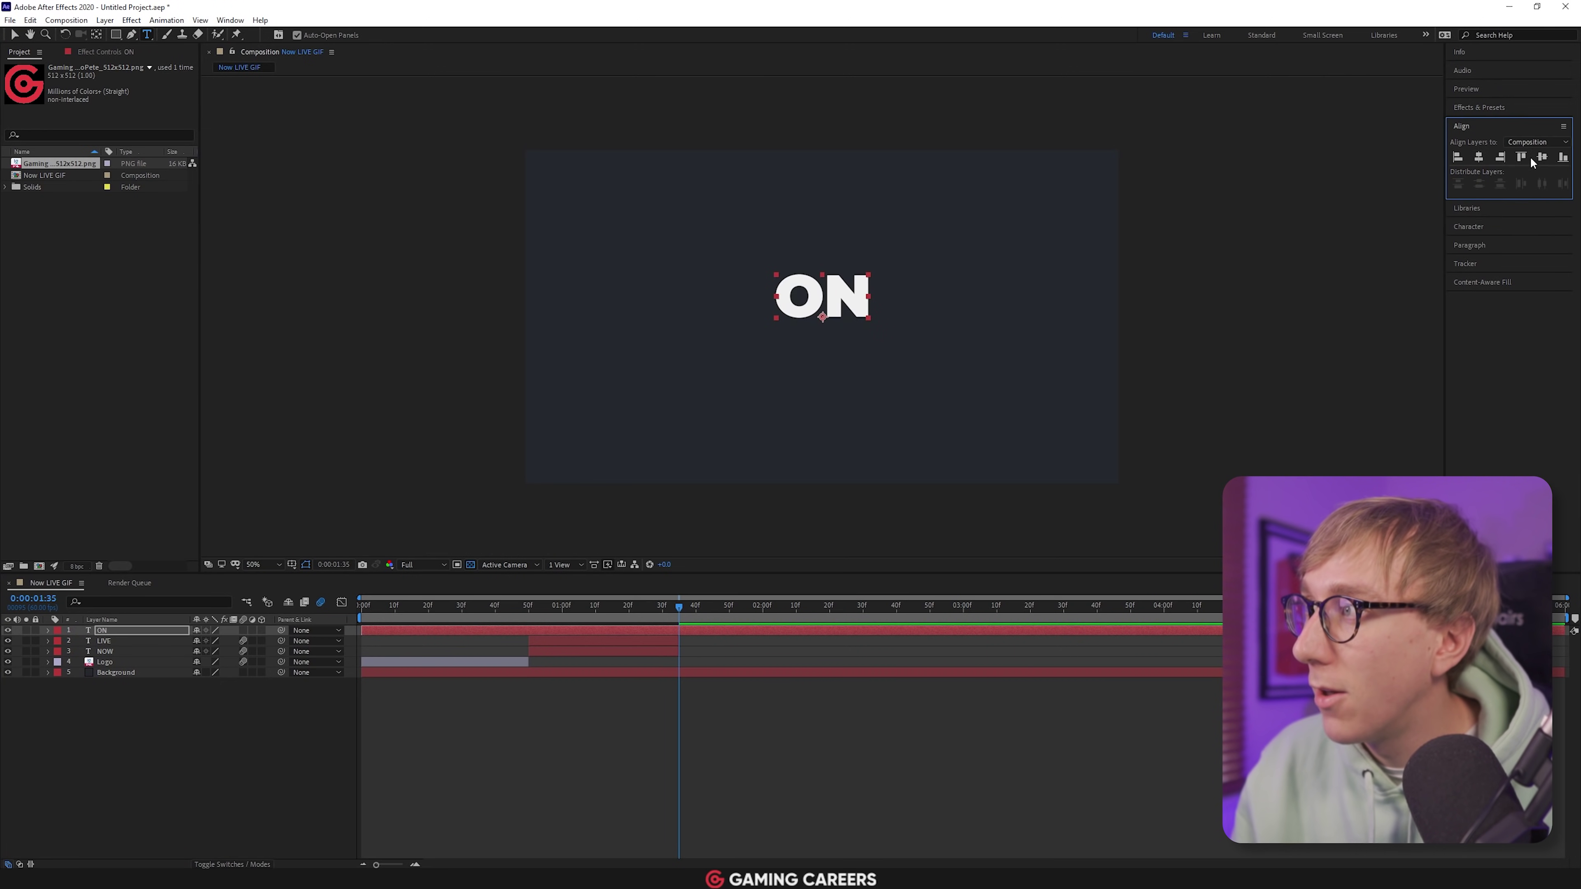
left_click(1542, 157)
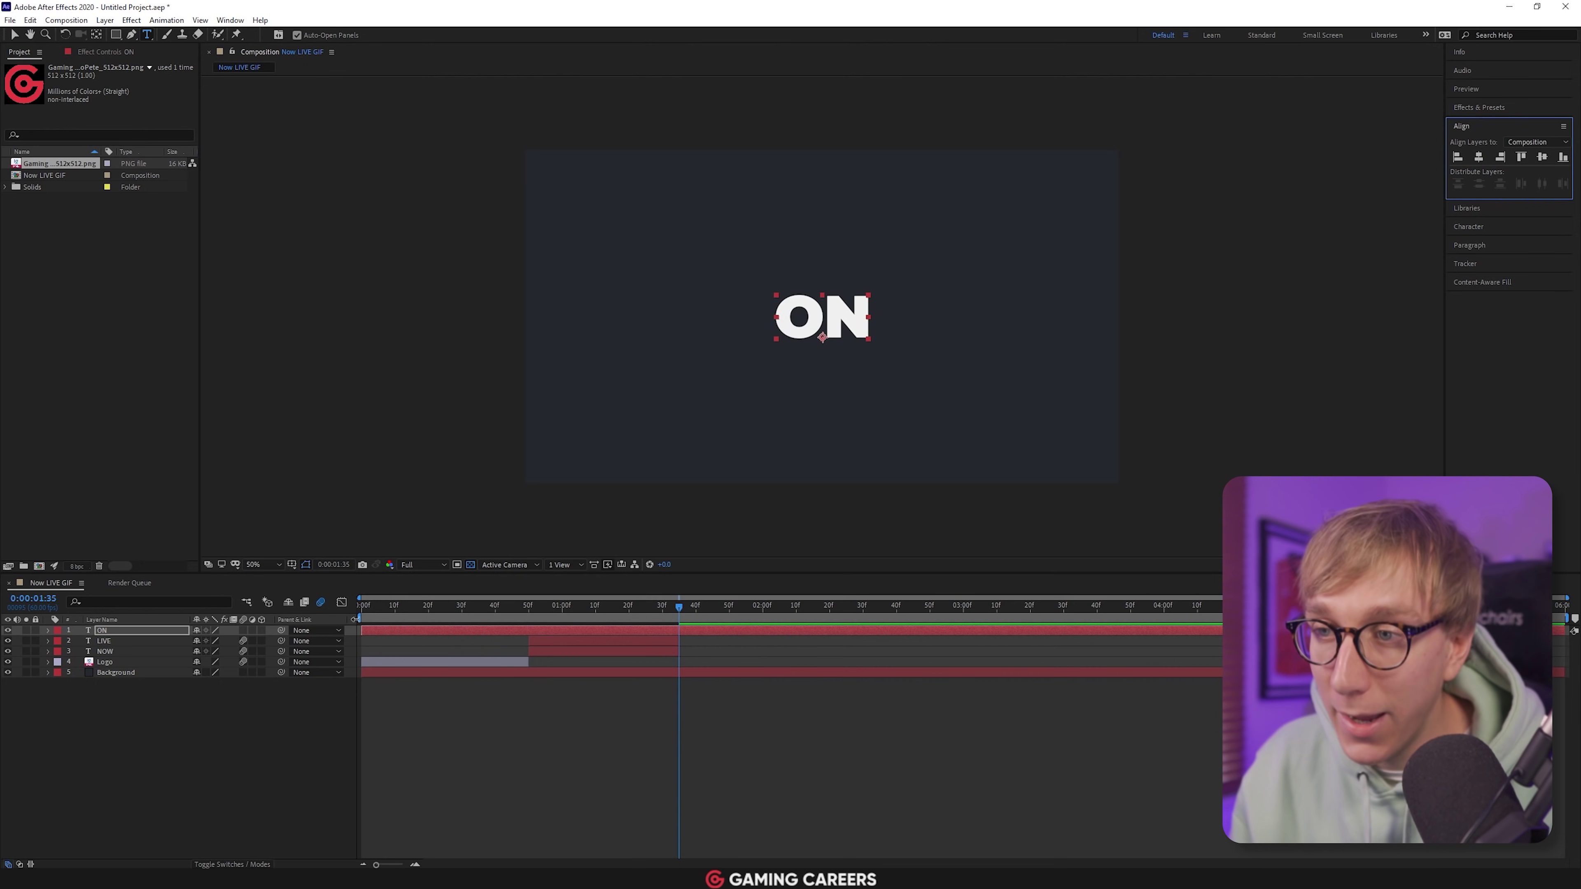
Make the ON layer start at 0:00:01:35, split it at 0:00:01:55 and delete the portion after the split
left_click_drag(436, 604, 679, 606)
left_click_drag(486, 629, 747, 606)
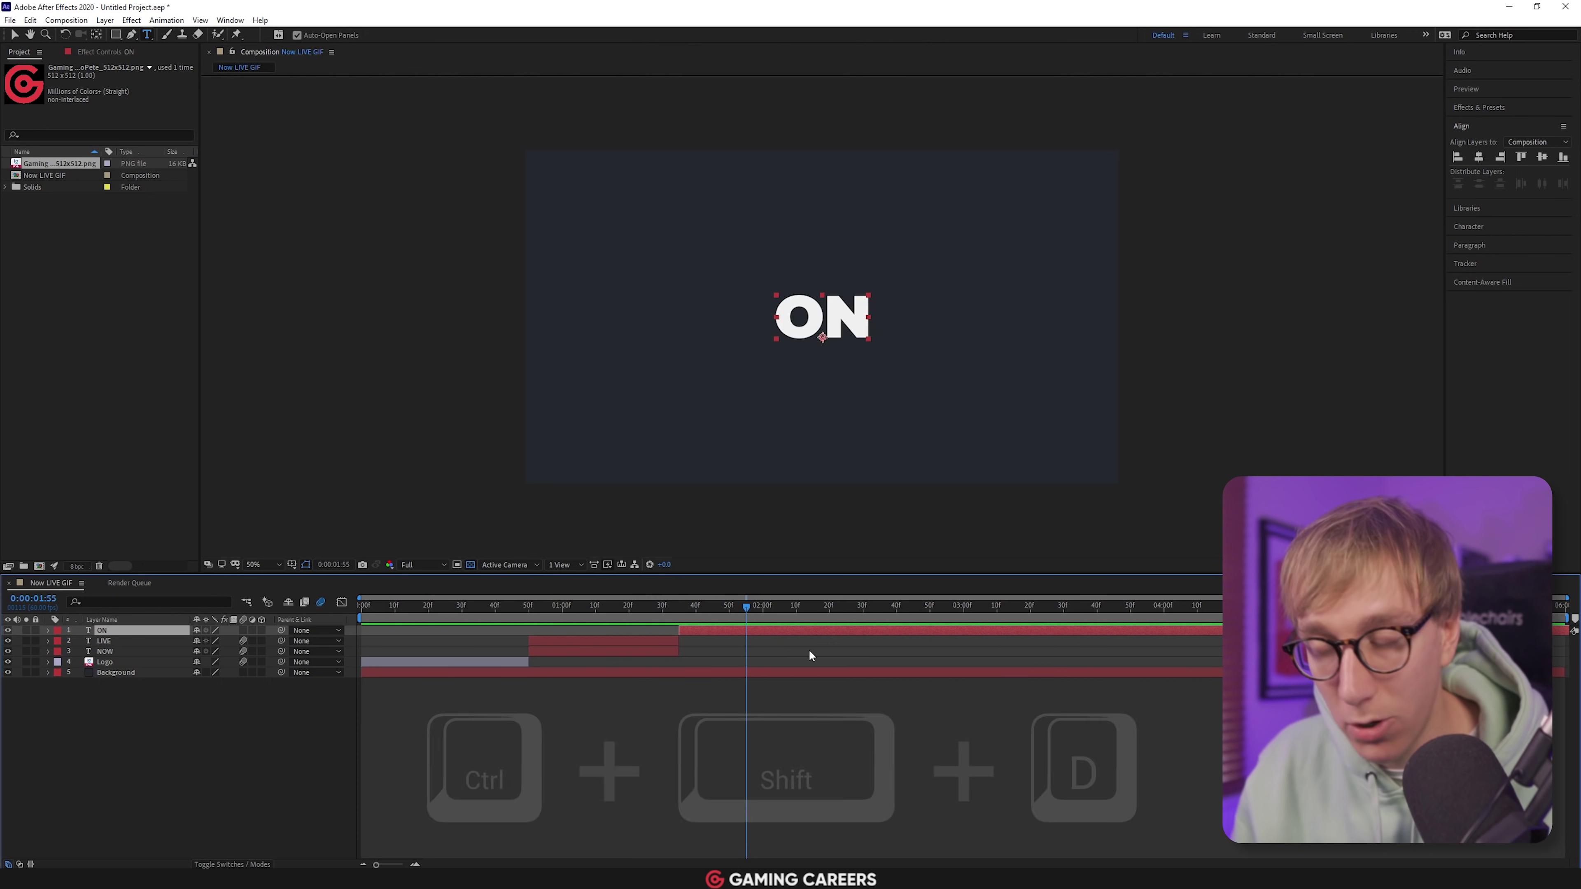
key("ctrl+shift+d")
key("Delete")
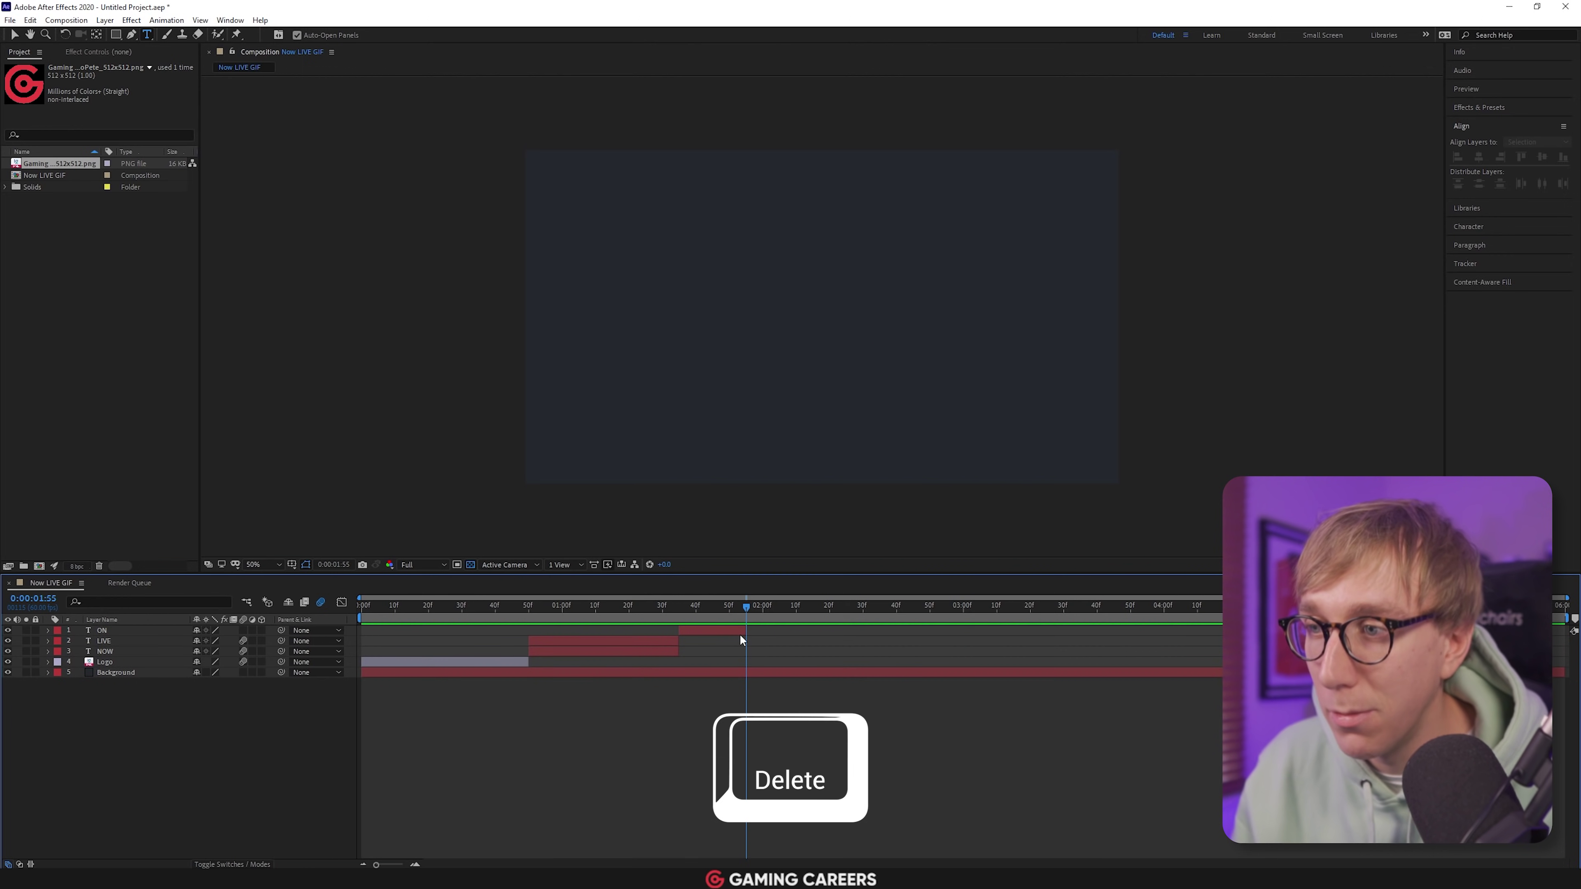
Play back the animation around the NOW, LIVE and ON layers to check the timing
left_click(659, 605)
key("space")
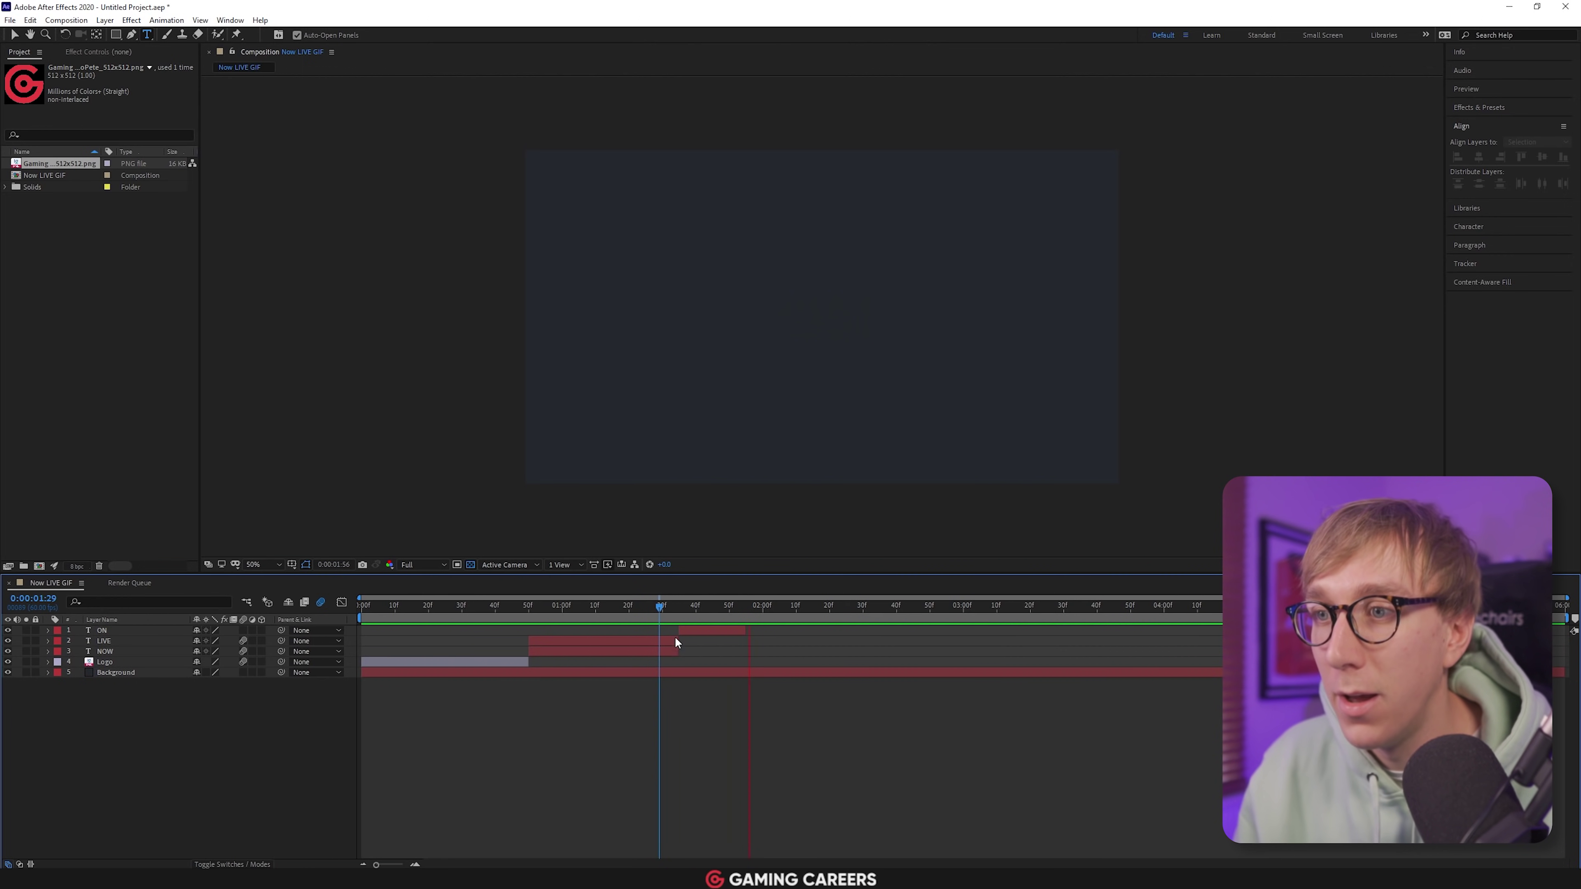
left_click(570, 606)
key("space")
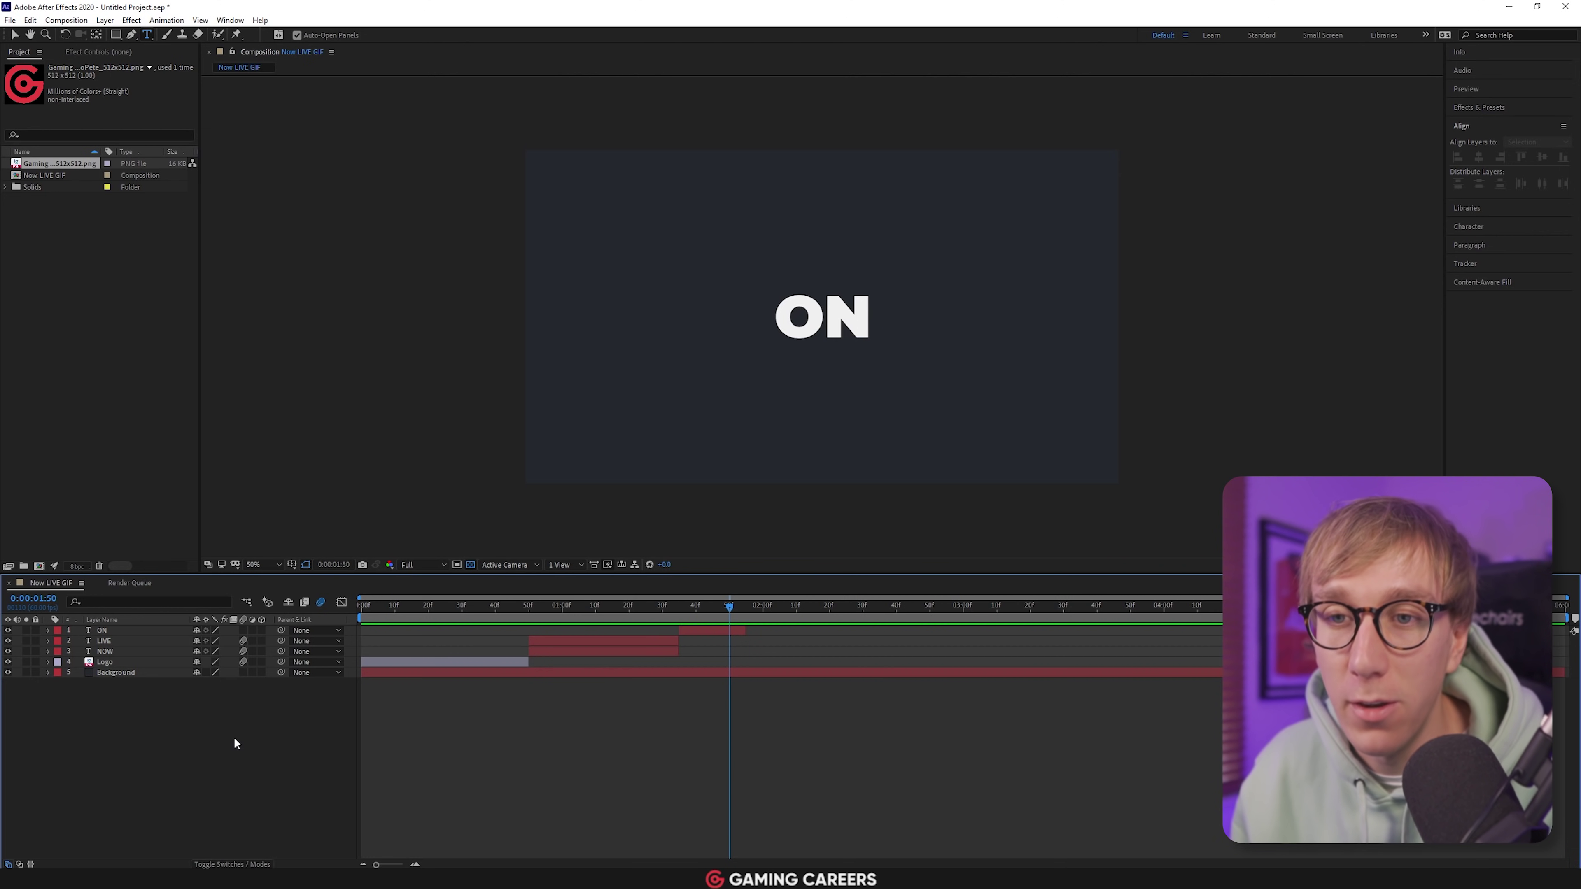
Create a new text layer reading TWITCH.TV/
right_click(184, 740)
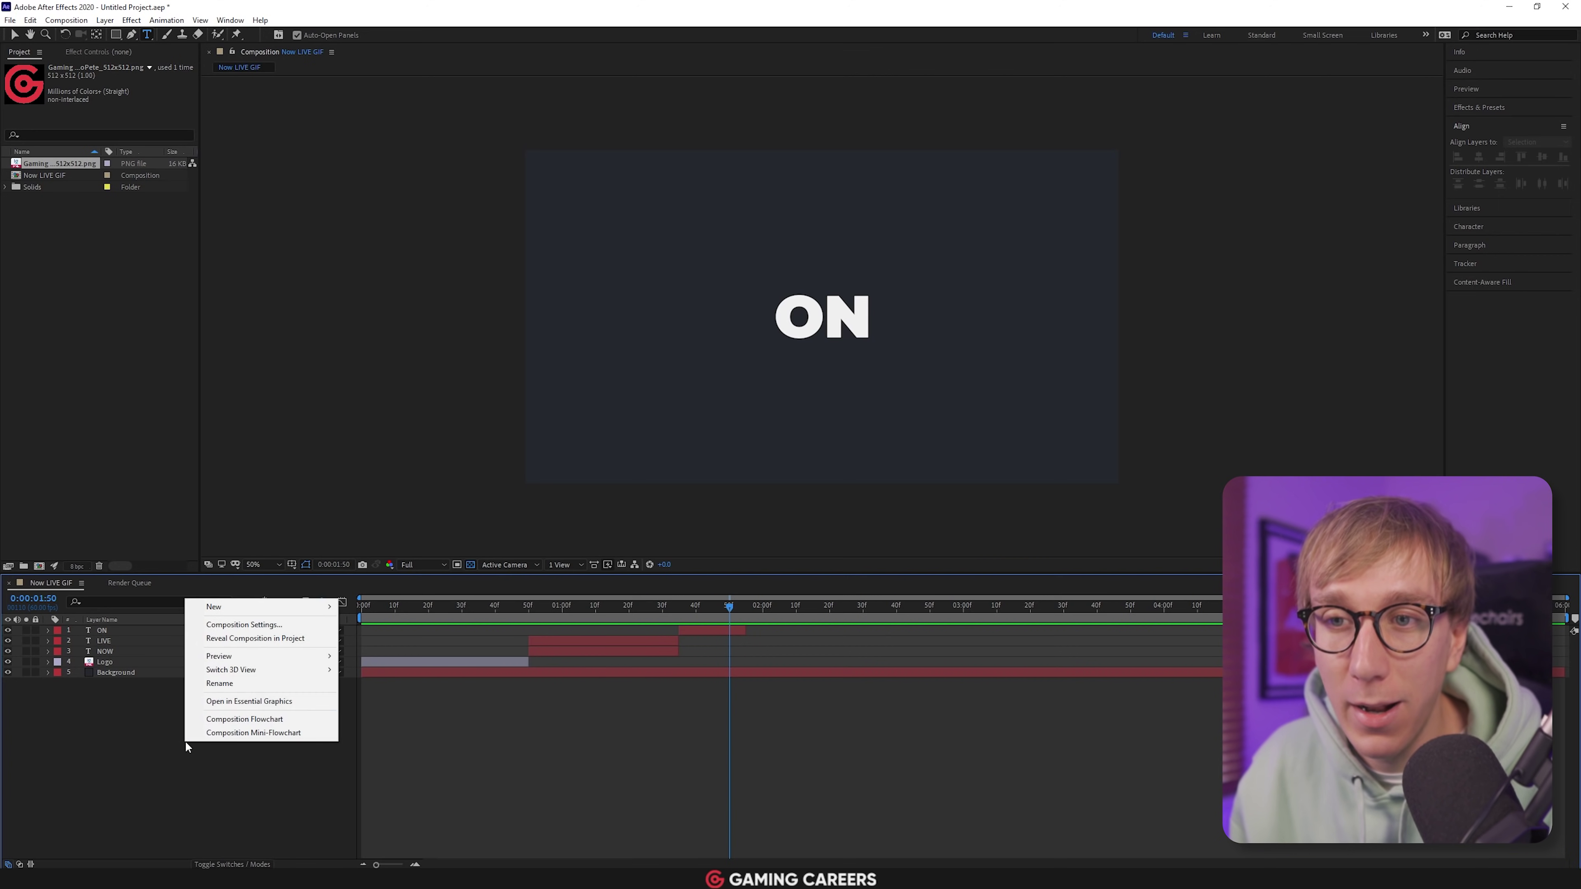
mouse_move(238, 605)
left_click(377, 623)
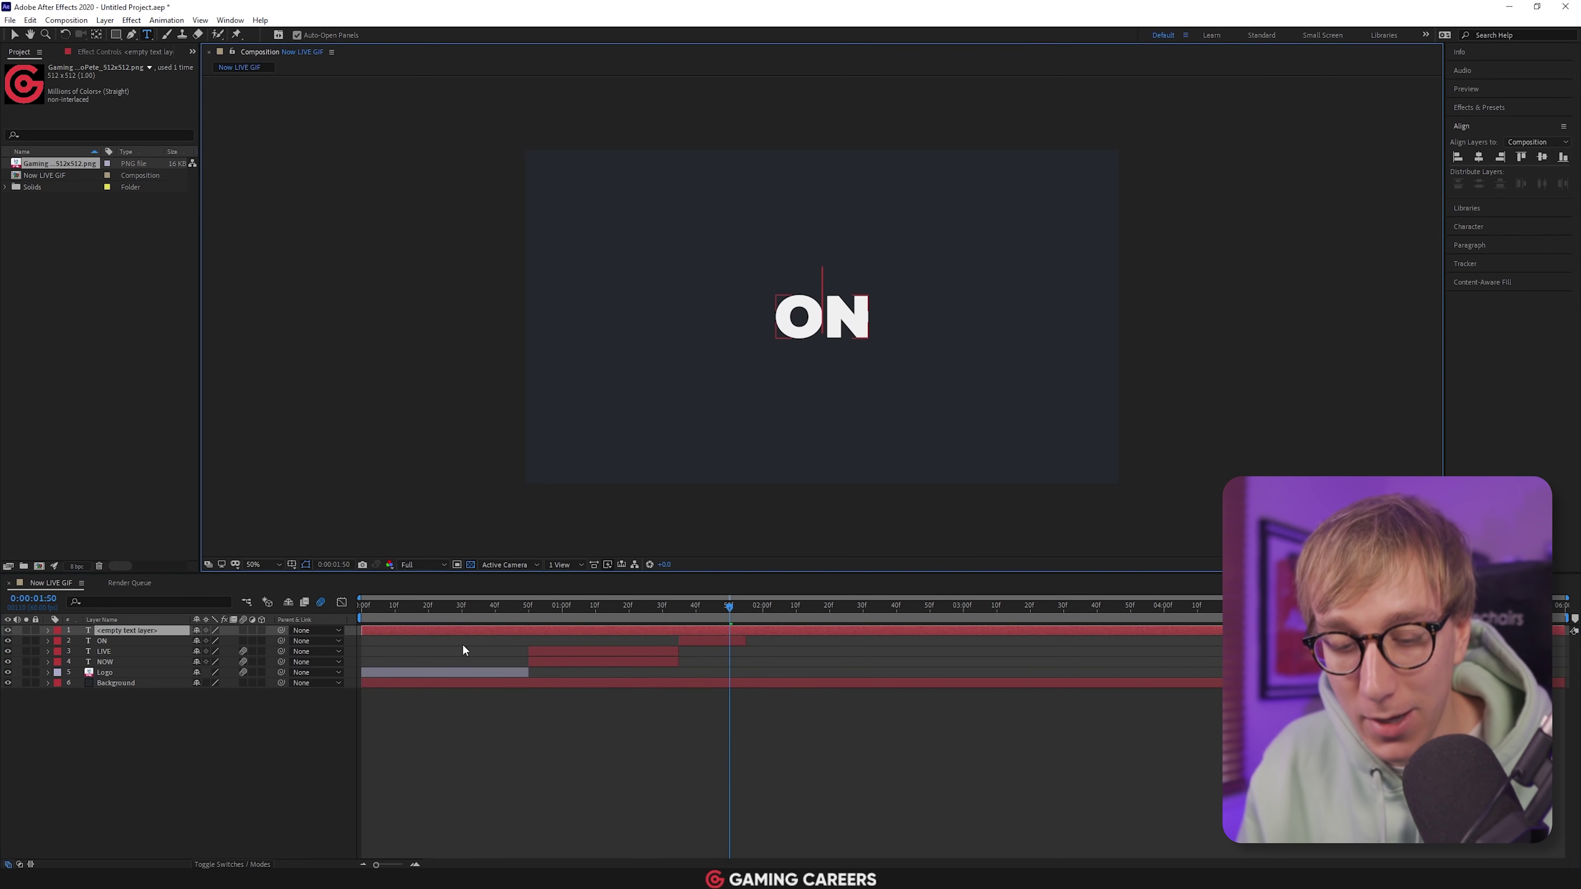
type("TWITC")
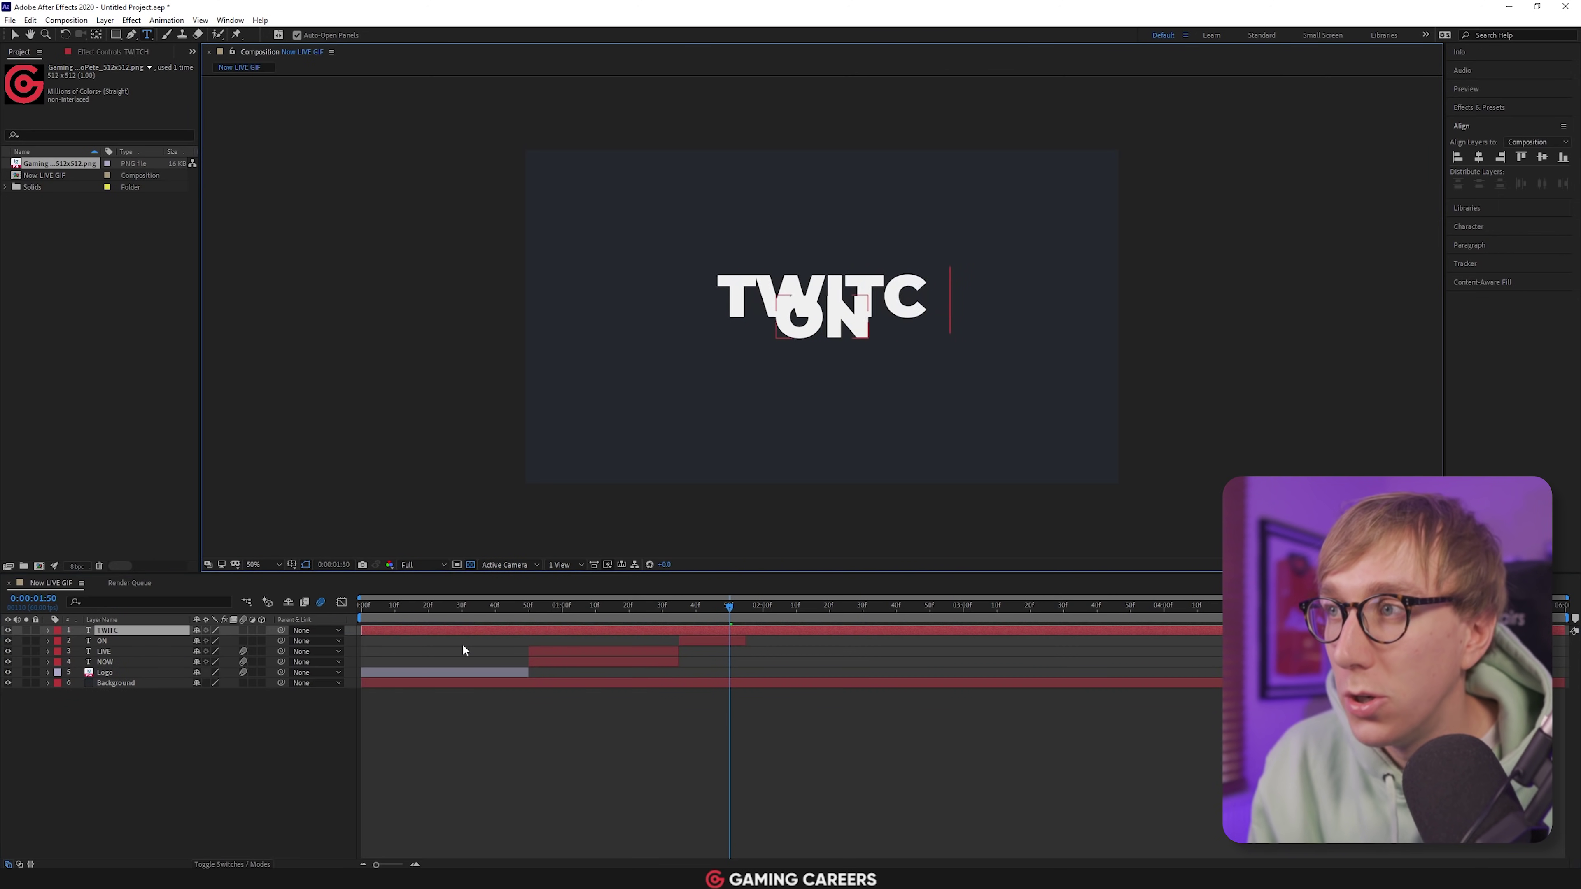
type("H.TV/")
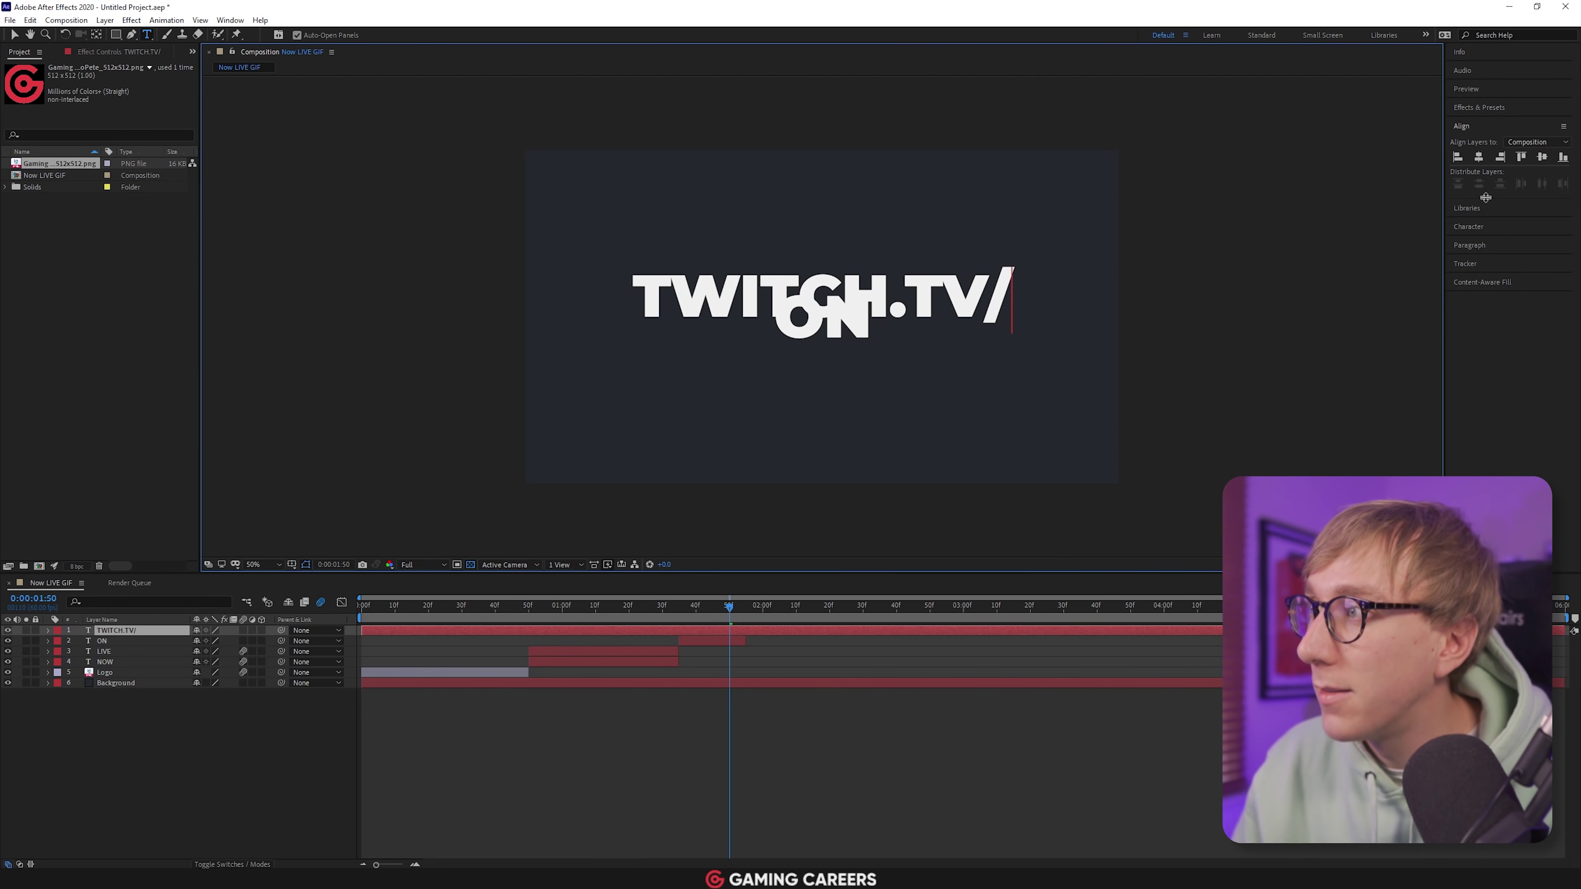
Set the fill colour of all the TWITCH.TV/ text to 9146FF
left_click(1480, 226)
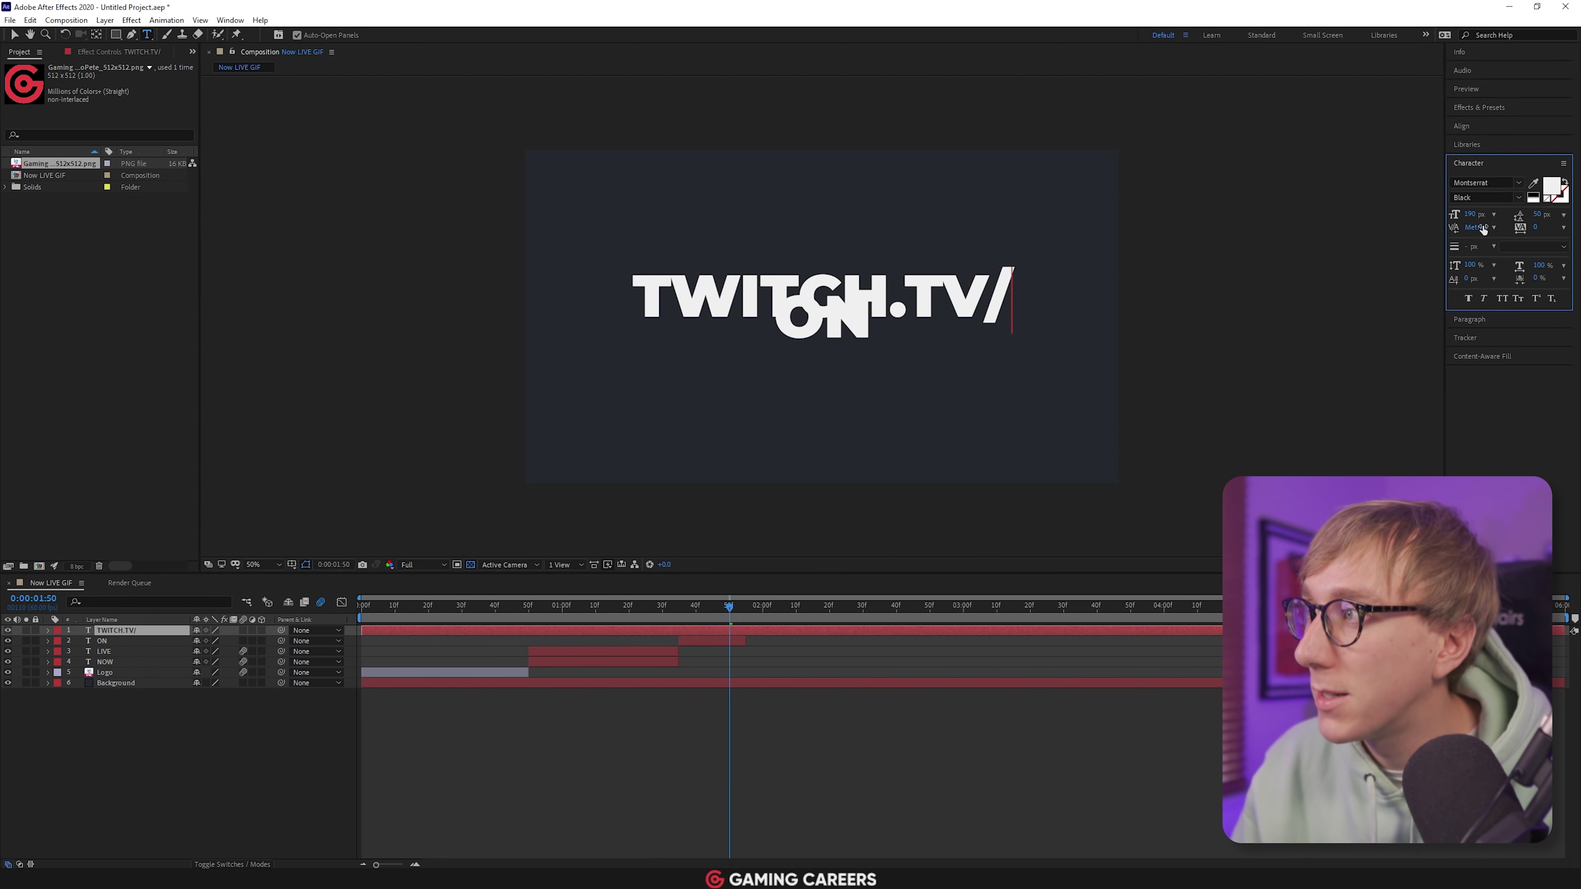
left_click(1549, 188)
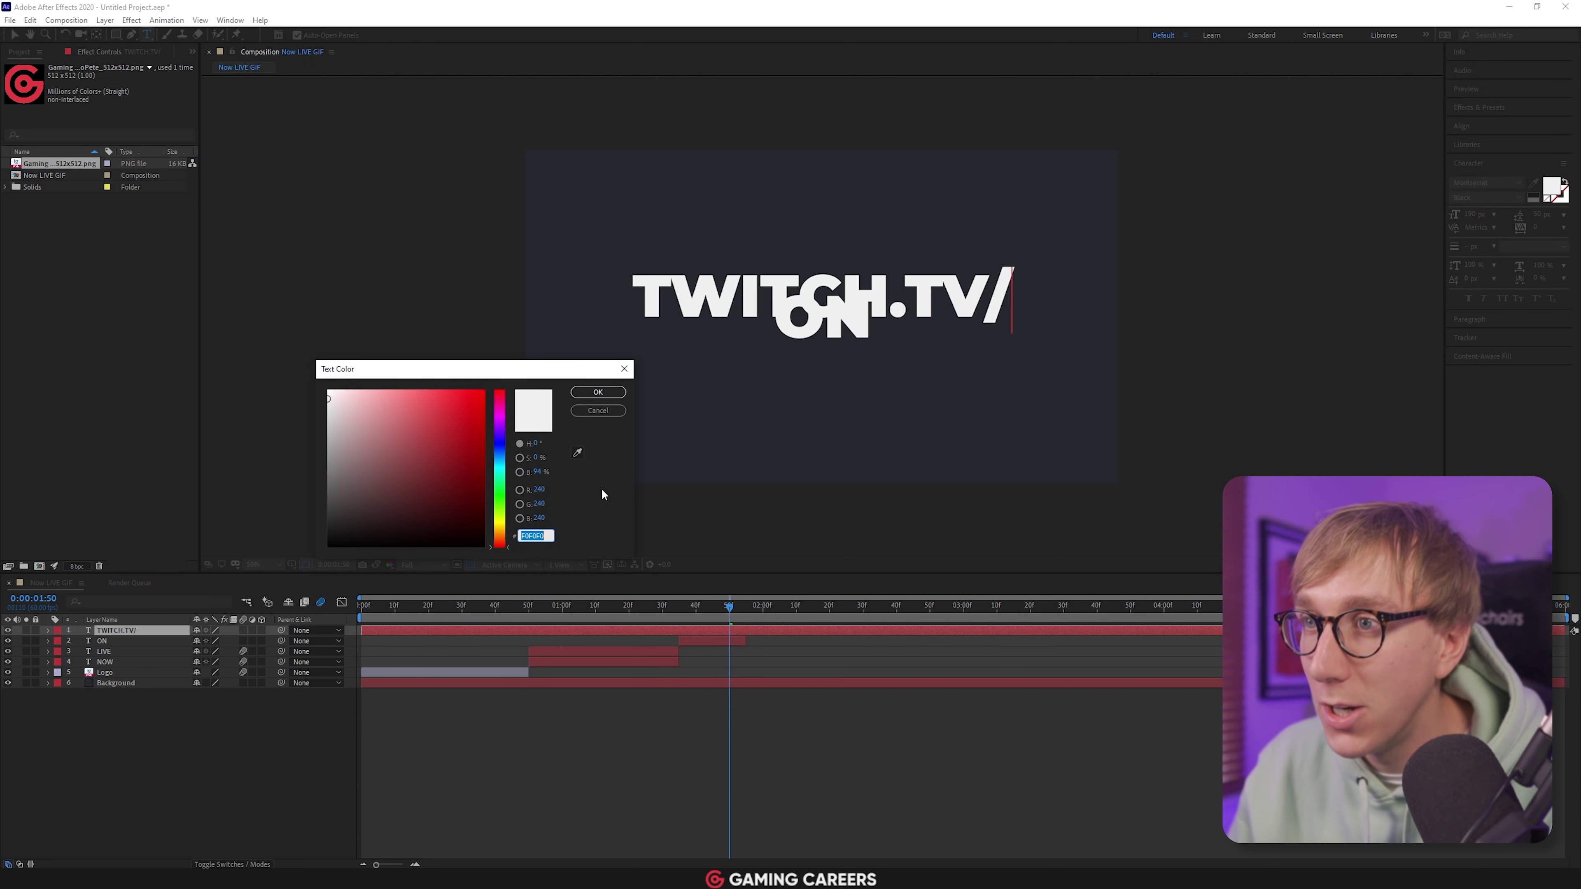
left_click(597, 411)
key("ctrl+a")
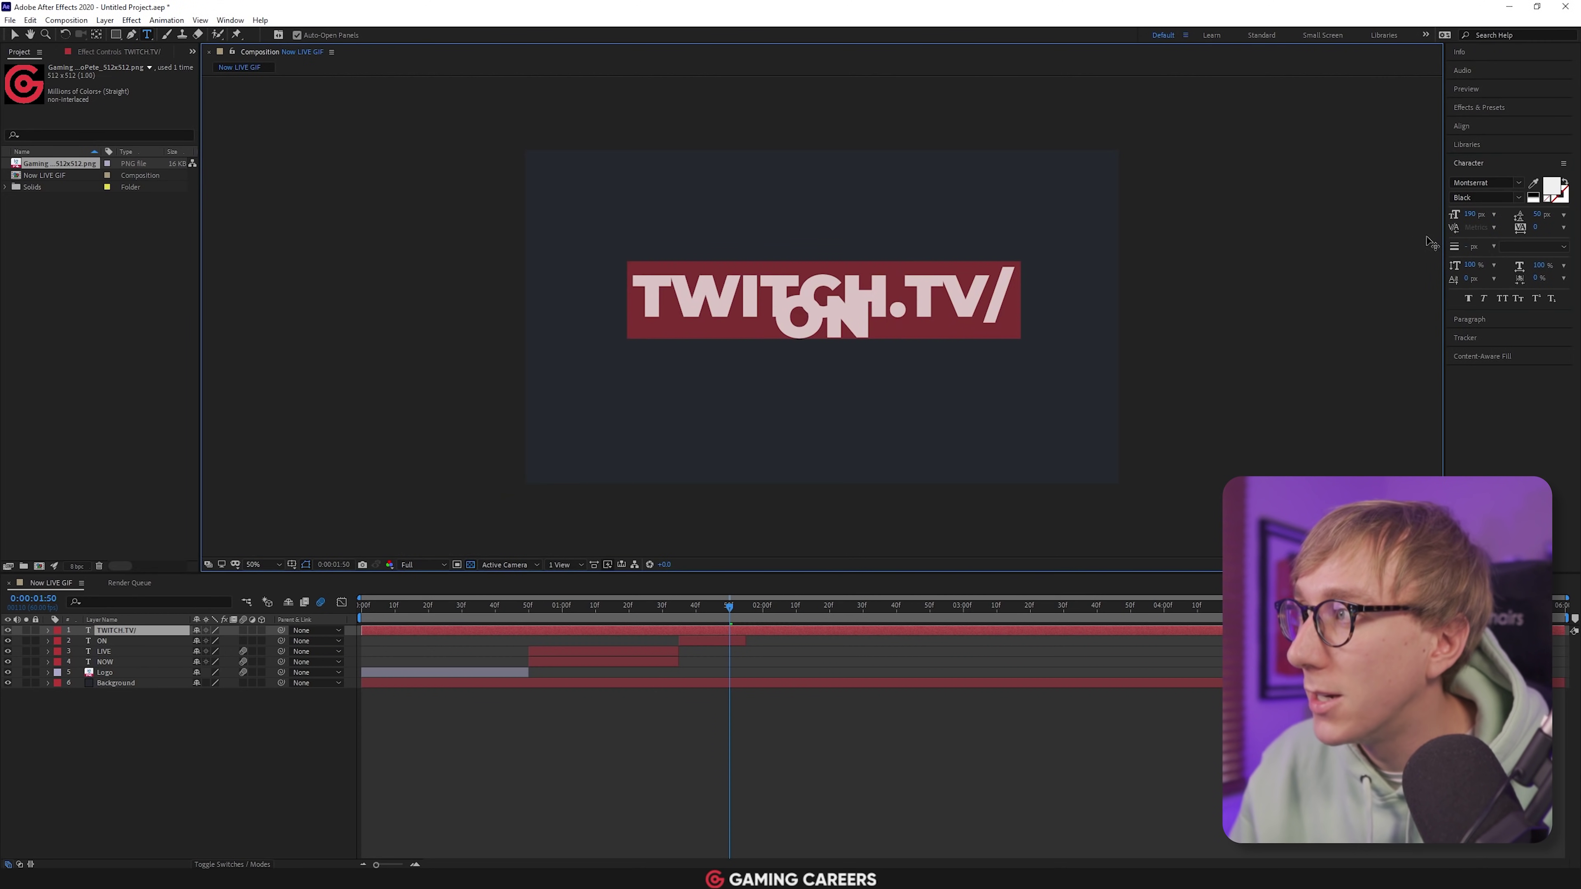
left_click(1550, 187)
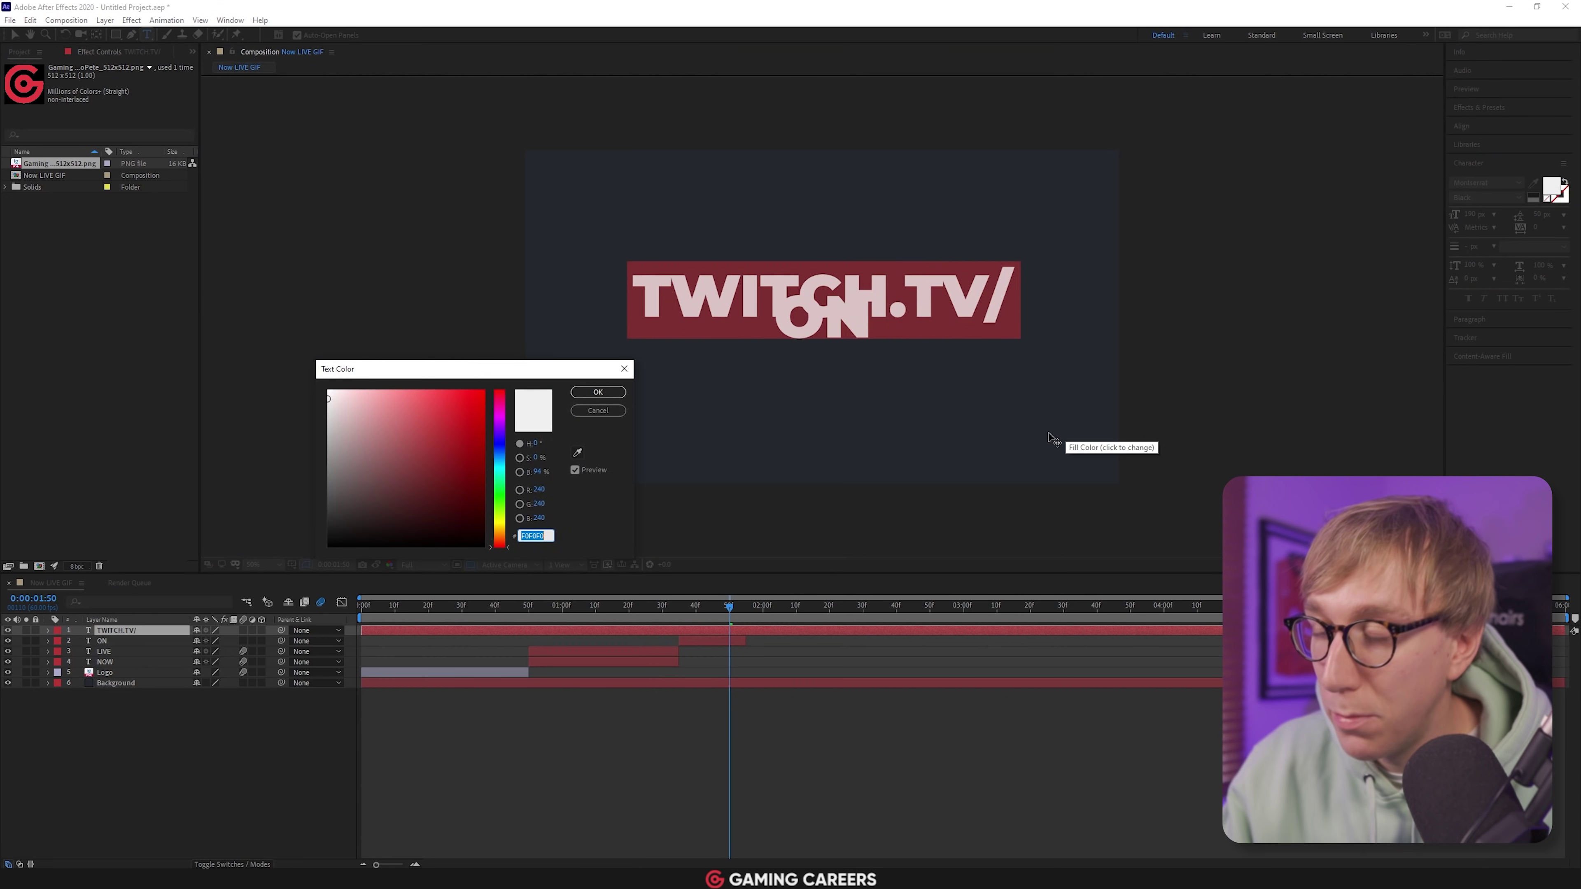
type("9146FF")
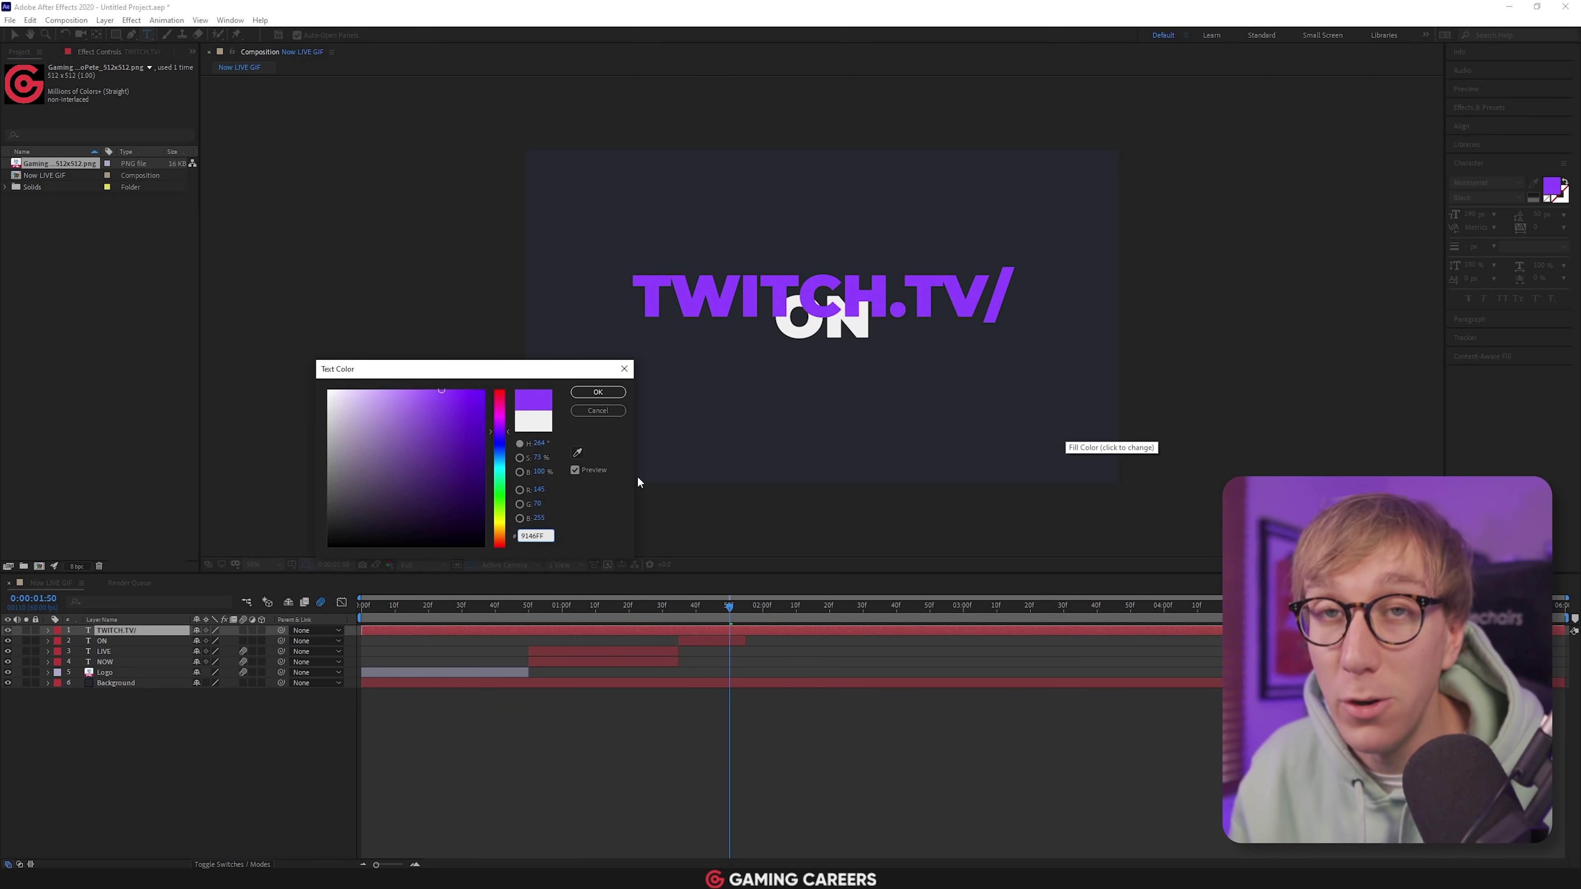
left_click(598, 393)
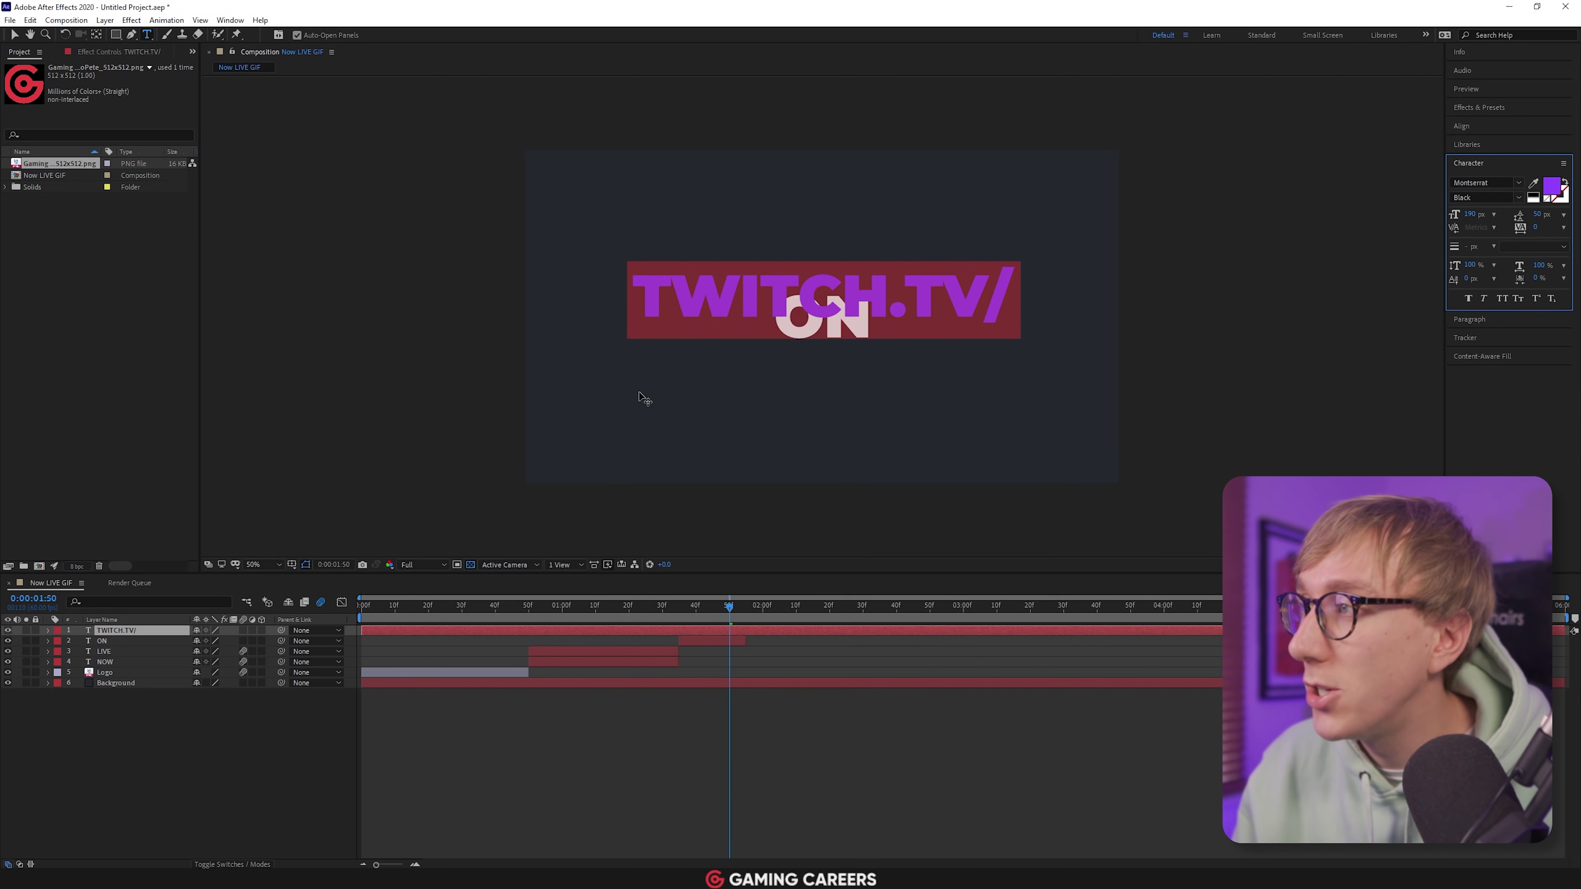
Centre the TWITCH.TV/ text horizontally and vertically in the composition, and make its layer start at 0:00:01:55
left_click(1476, 318)
left_click(1480, 128)
left_click(1479, 157)
left_click(1542, 159)
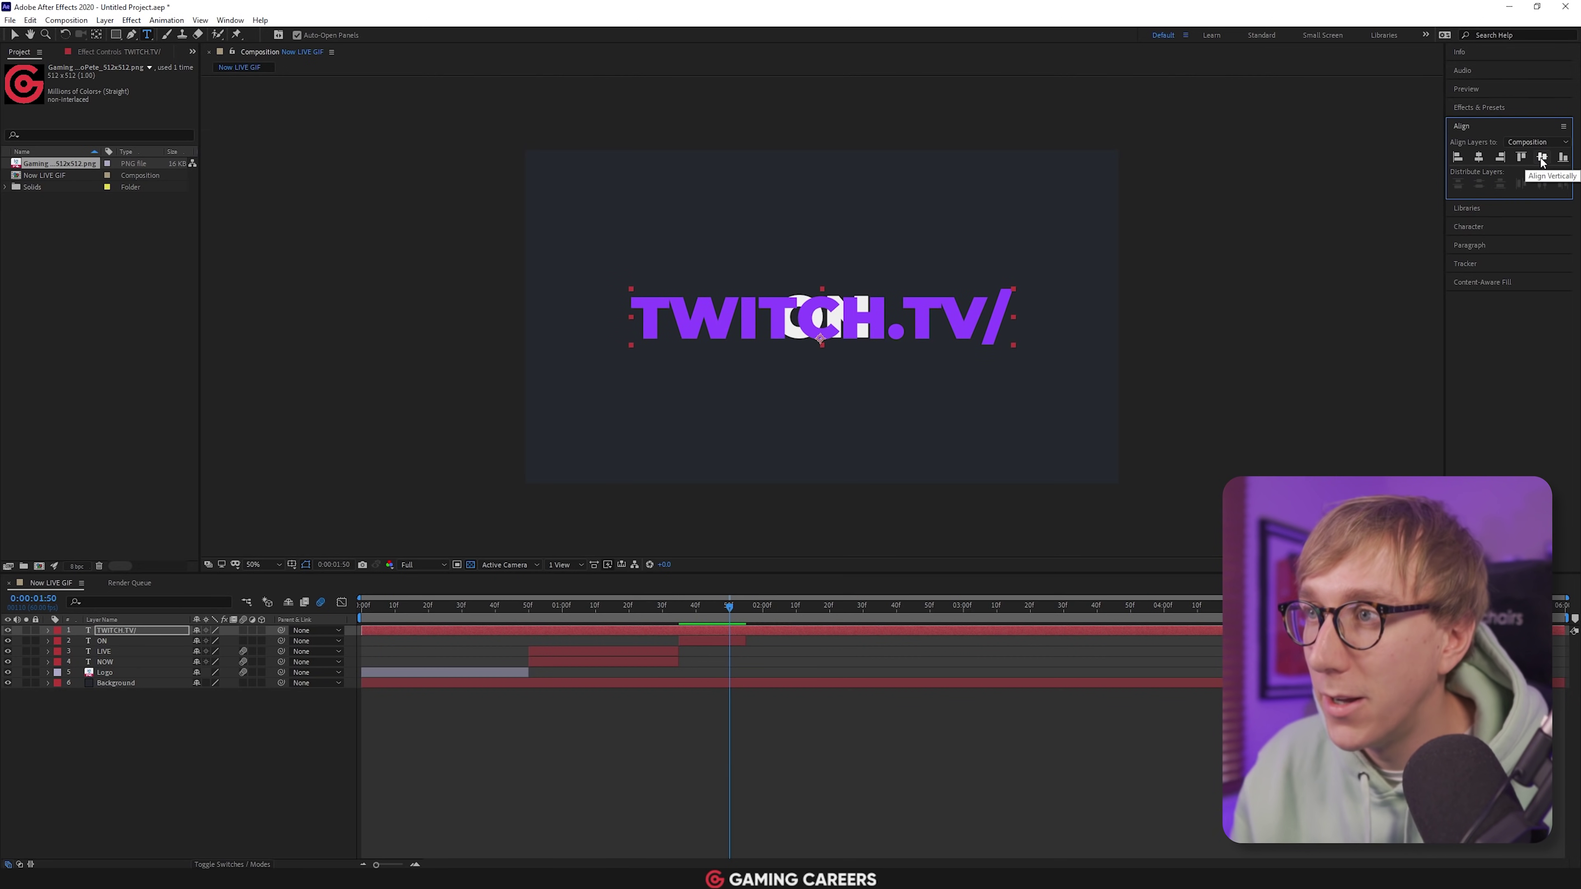
mouse_move(729, 603)
left_mouse_down()
mouse_move(761, 614)
mouse_move(745, 606)
left_mouse_up()
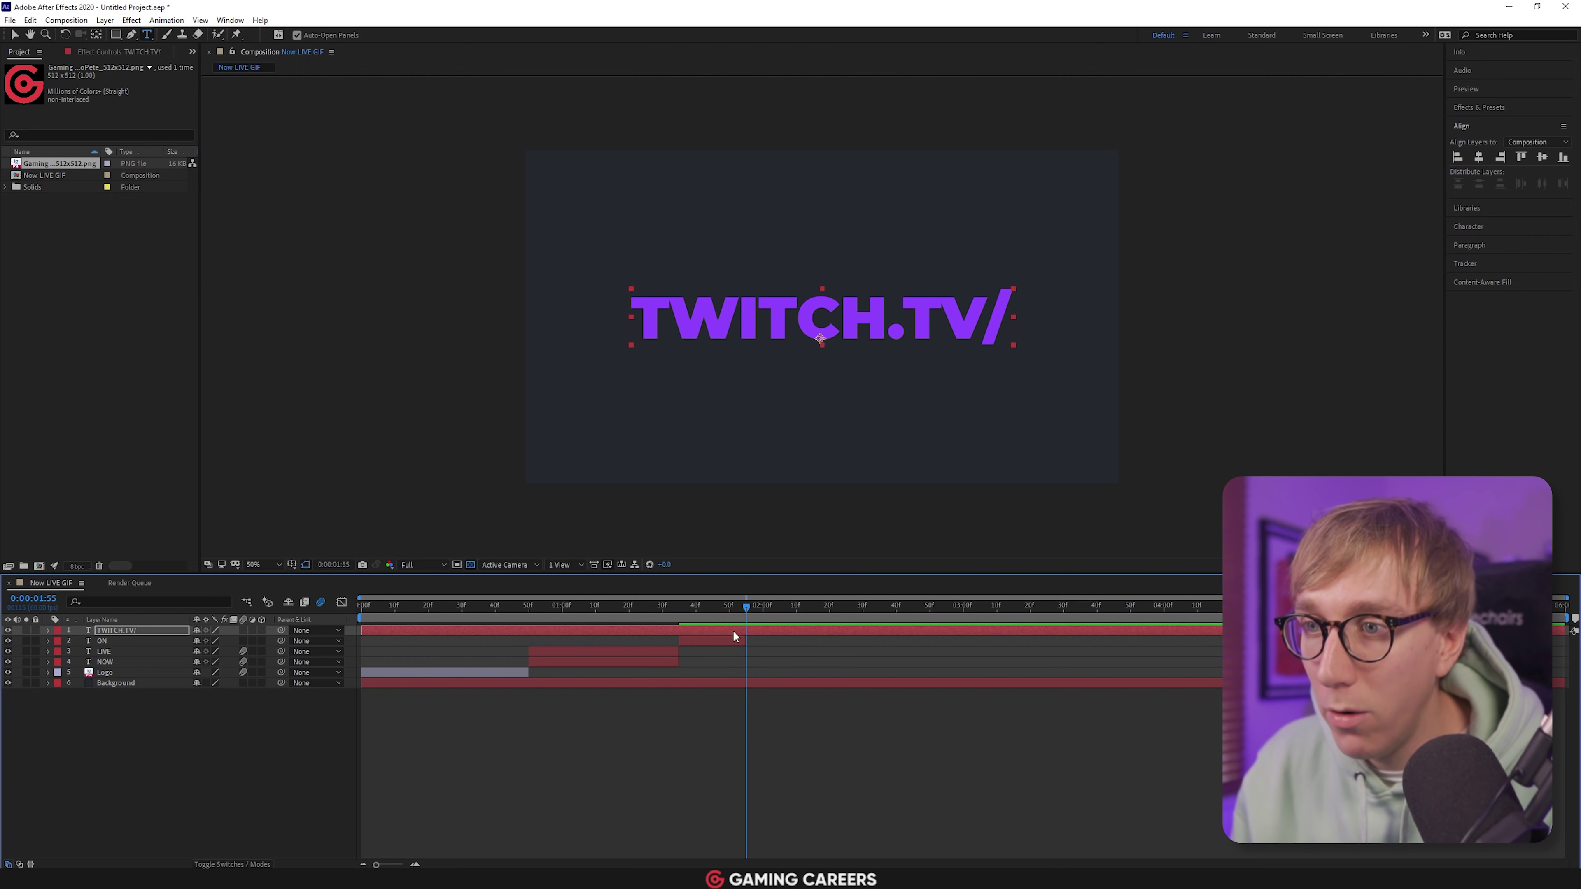
left_click_drag(534, 631, 907, 627)
With the playhead at 0:00:02:15, find the Typewriter animation preset in Effects & Presets and apply it to the TWITCH.TV/ layer
left_click_drag(732, 604, 812, 605)
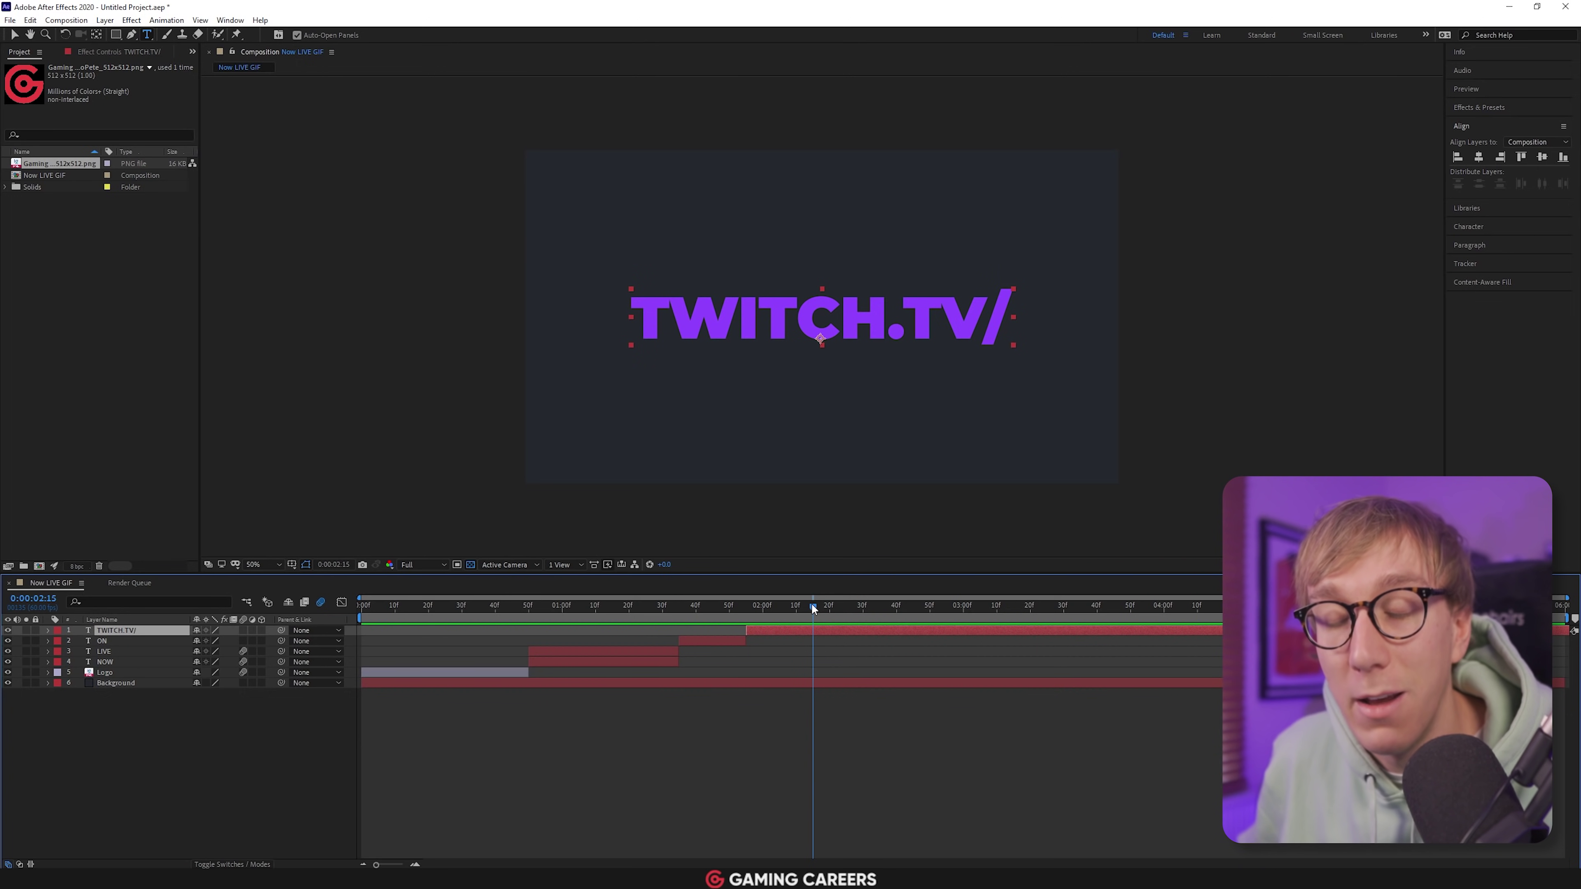
key("ctrl+5")
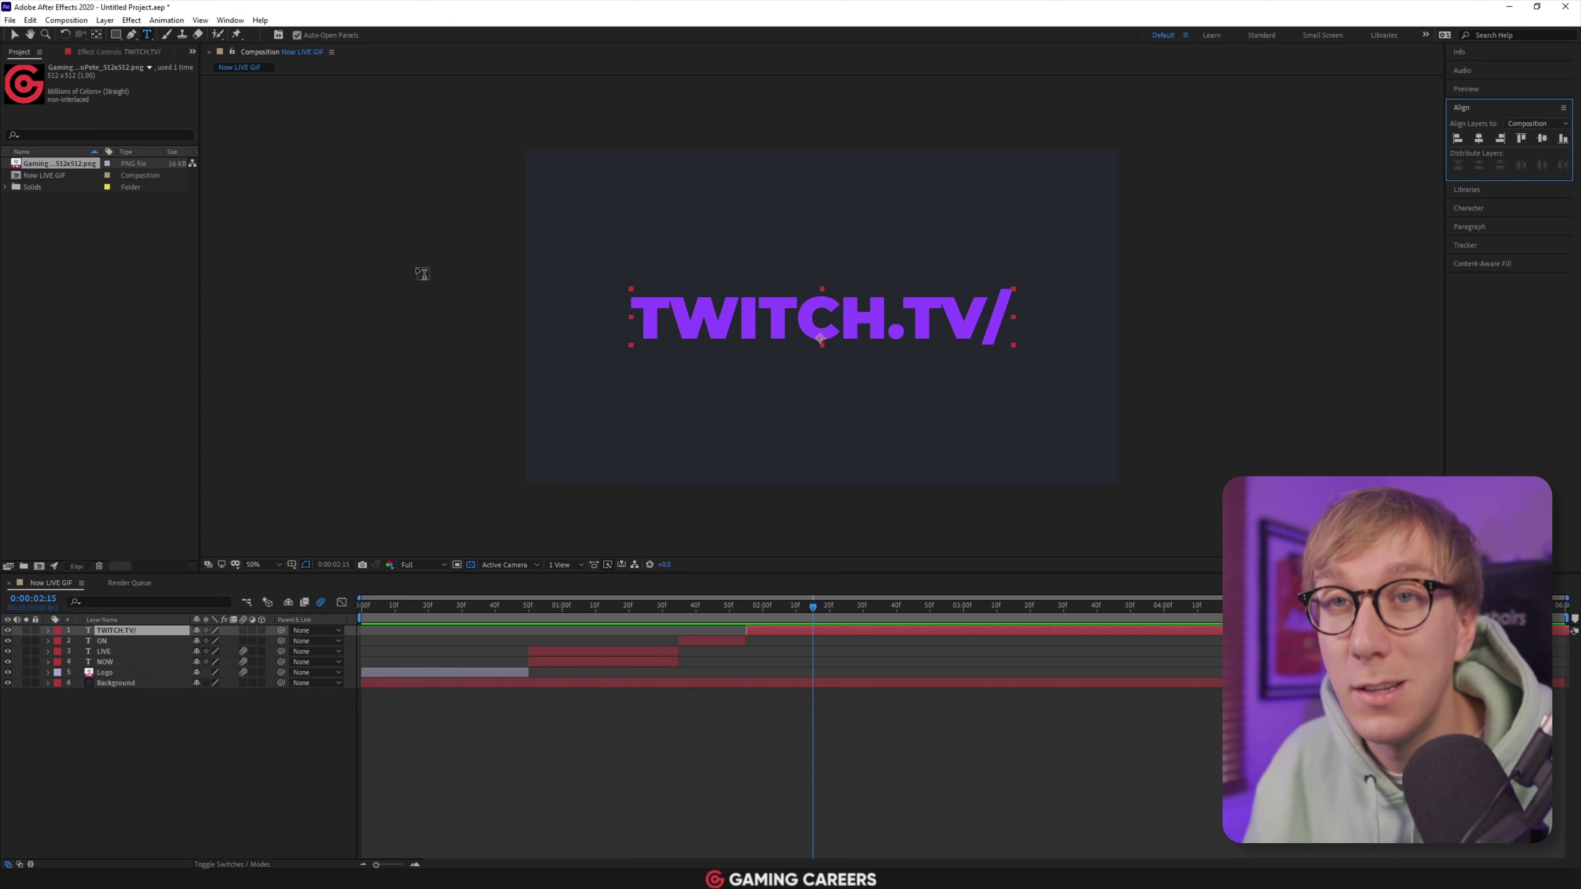
left_click(230, 20)
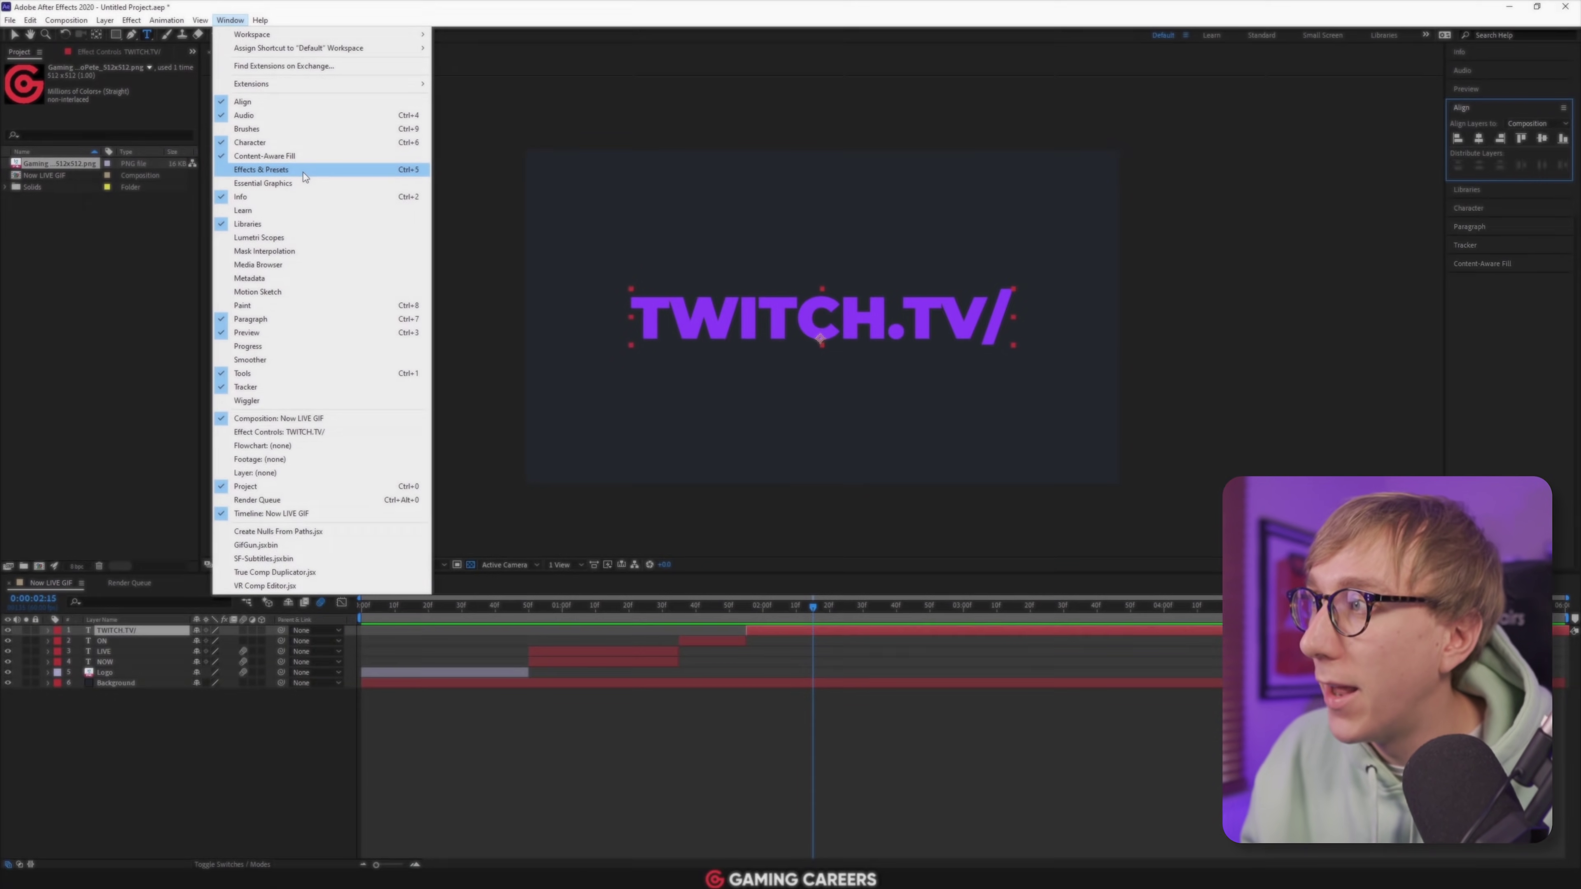
left_click(359, 289)
left_click(1487, 233)
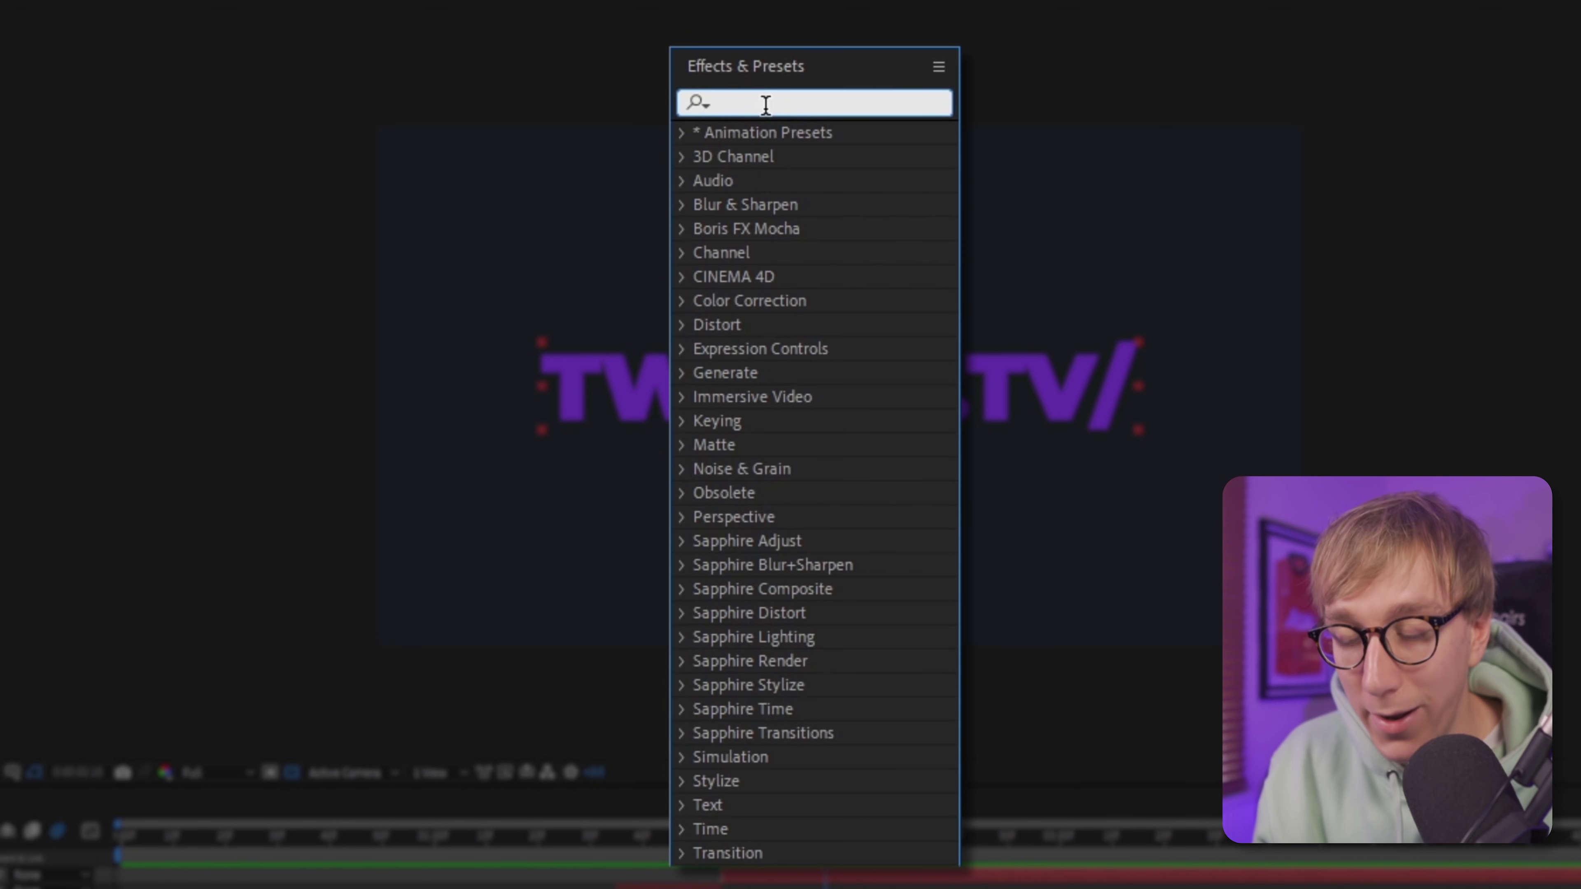
type("typewr")
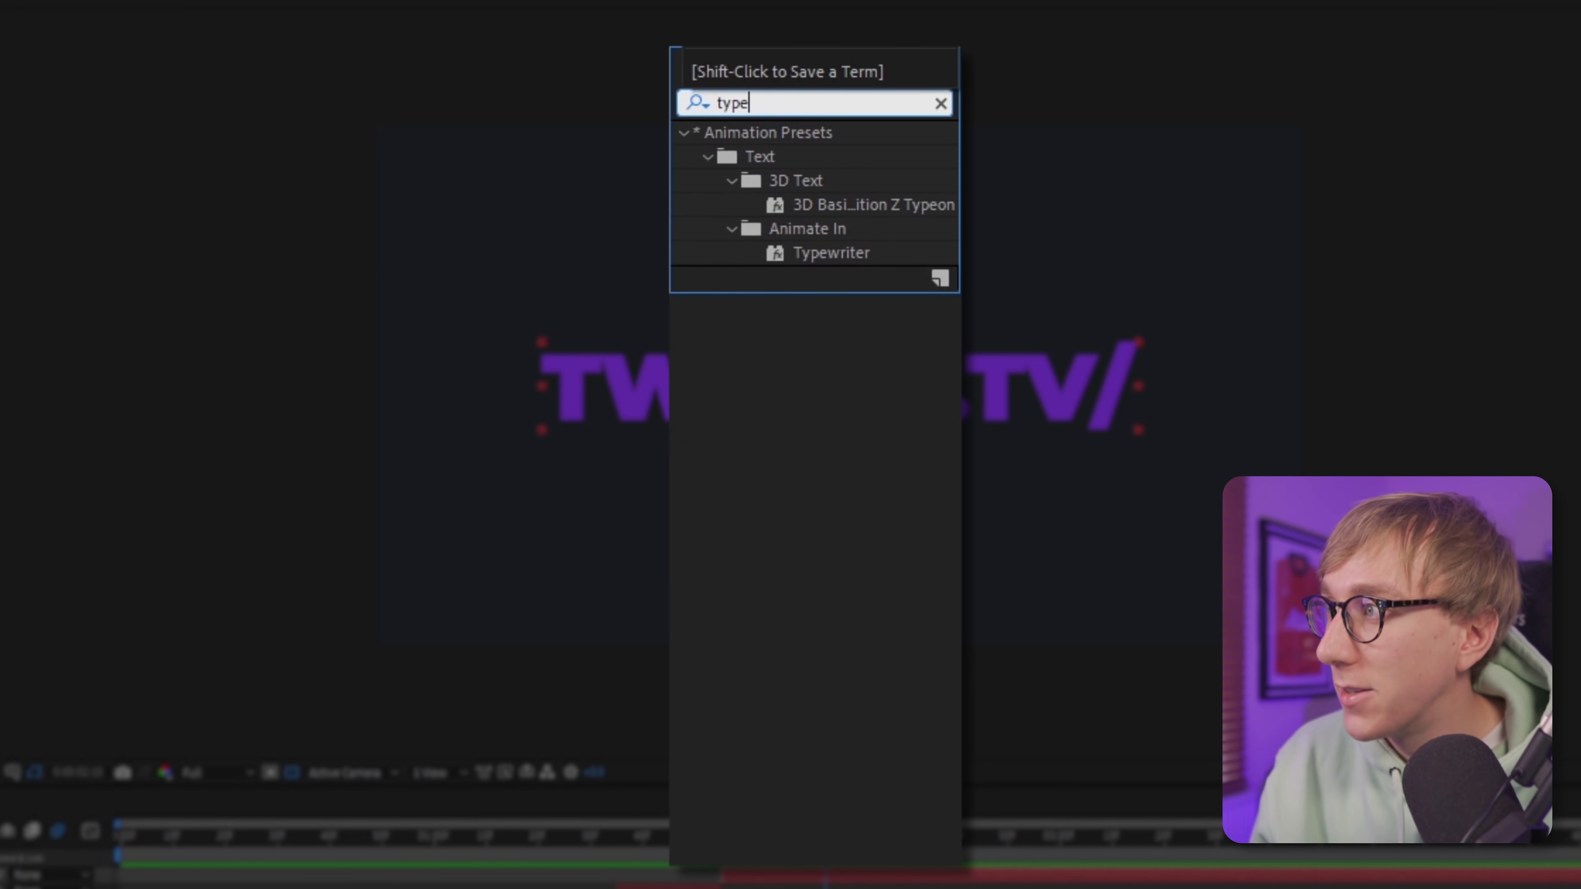
type("iter")
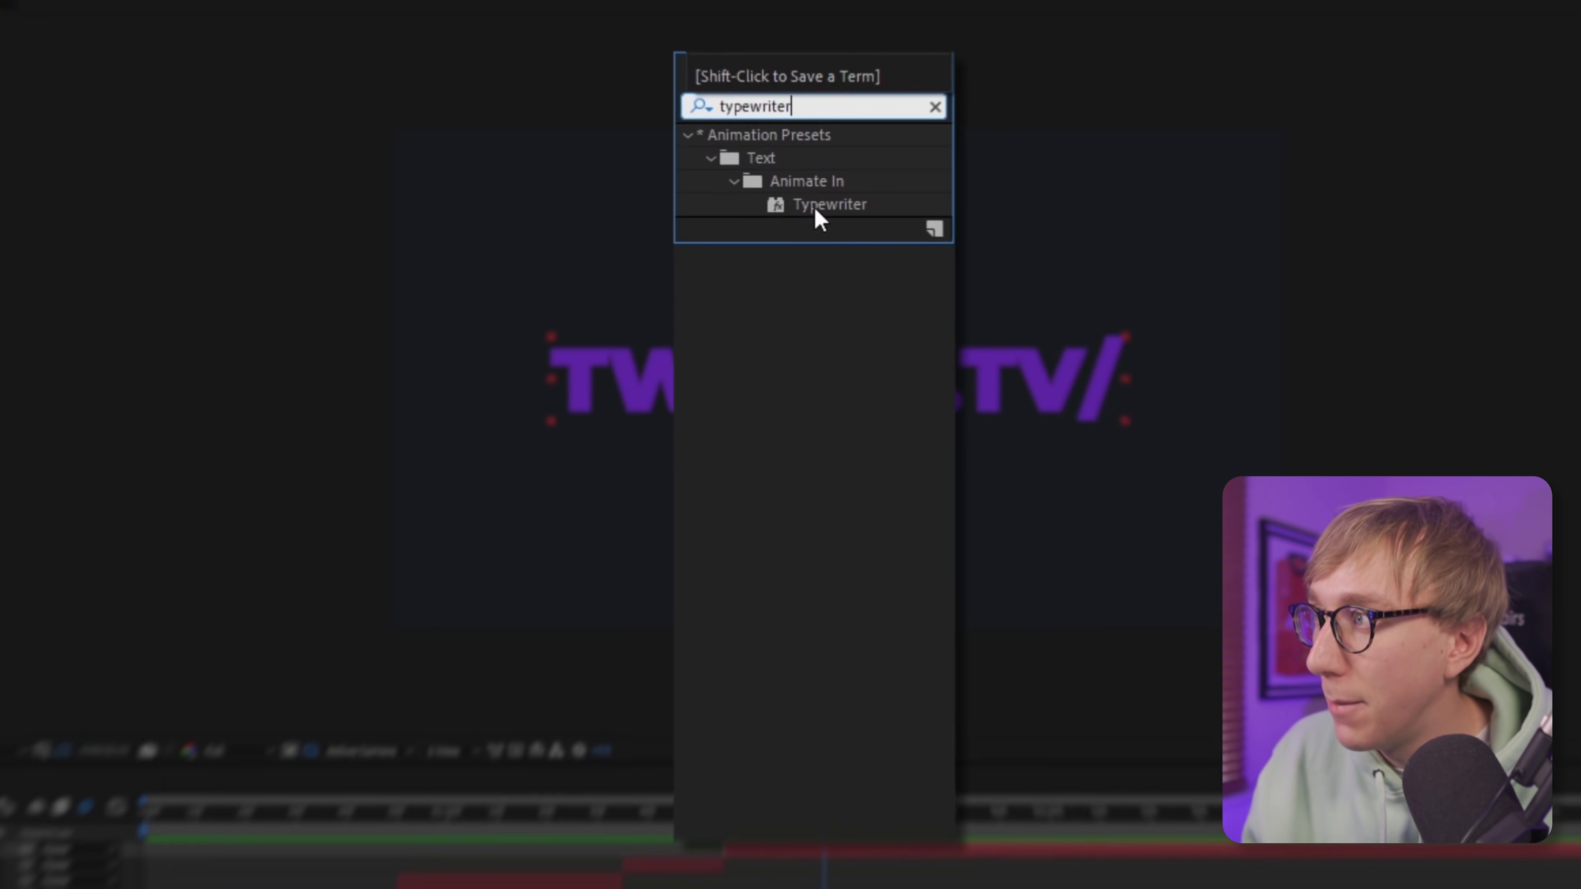
left_click_drag(819, 206, 391, 264)
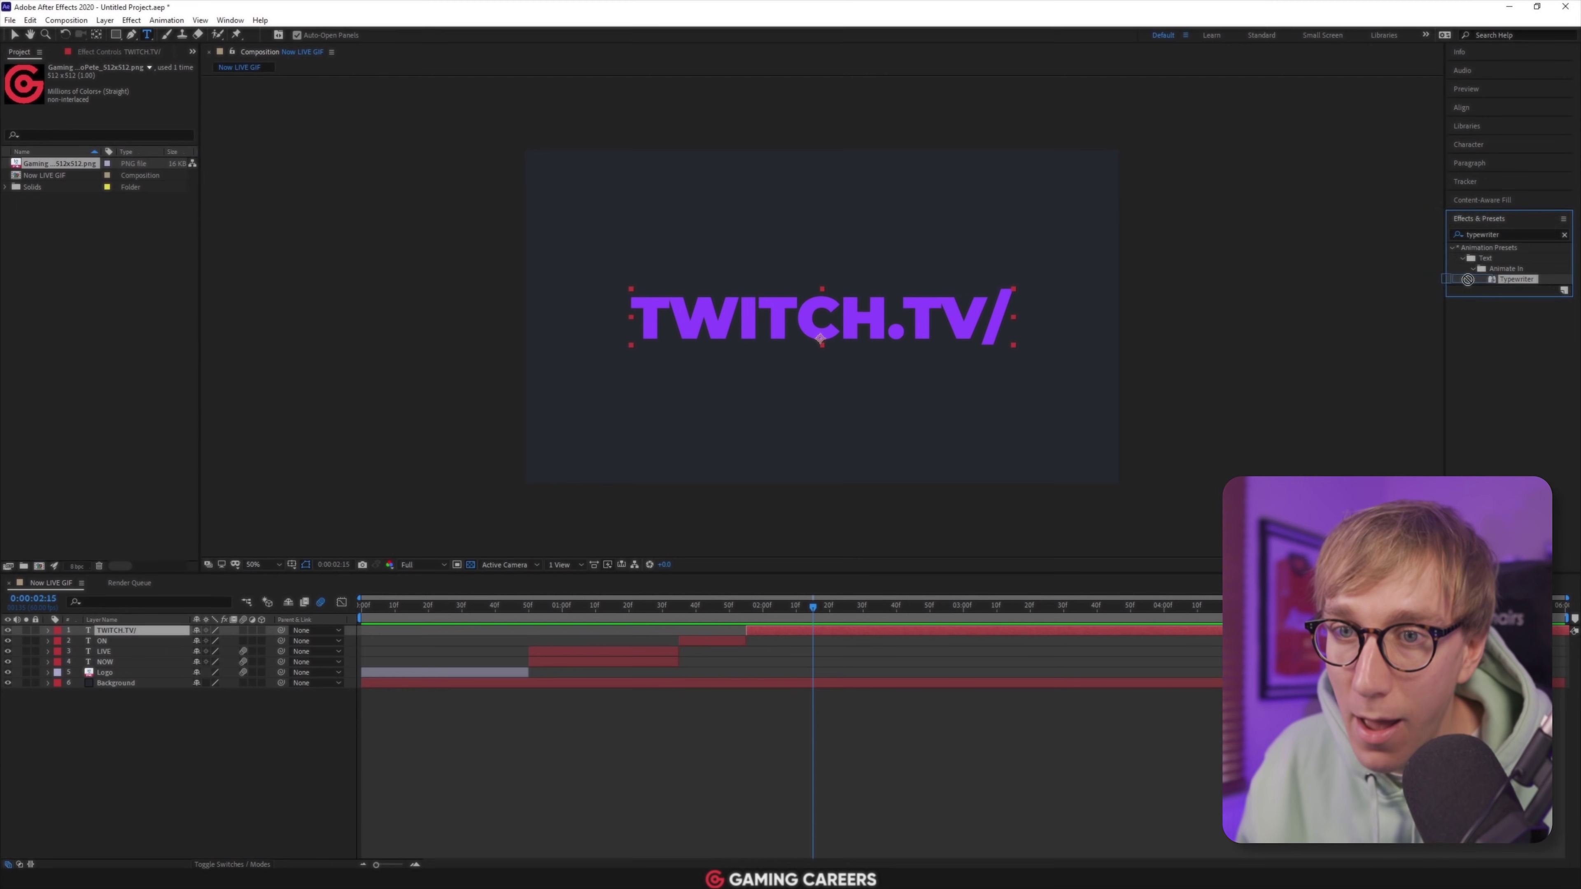
left_click_drag(1326, 306, 138, 632)
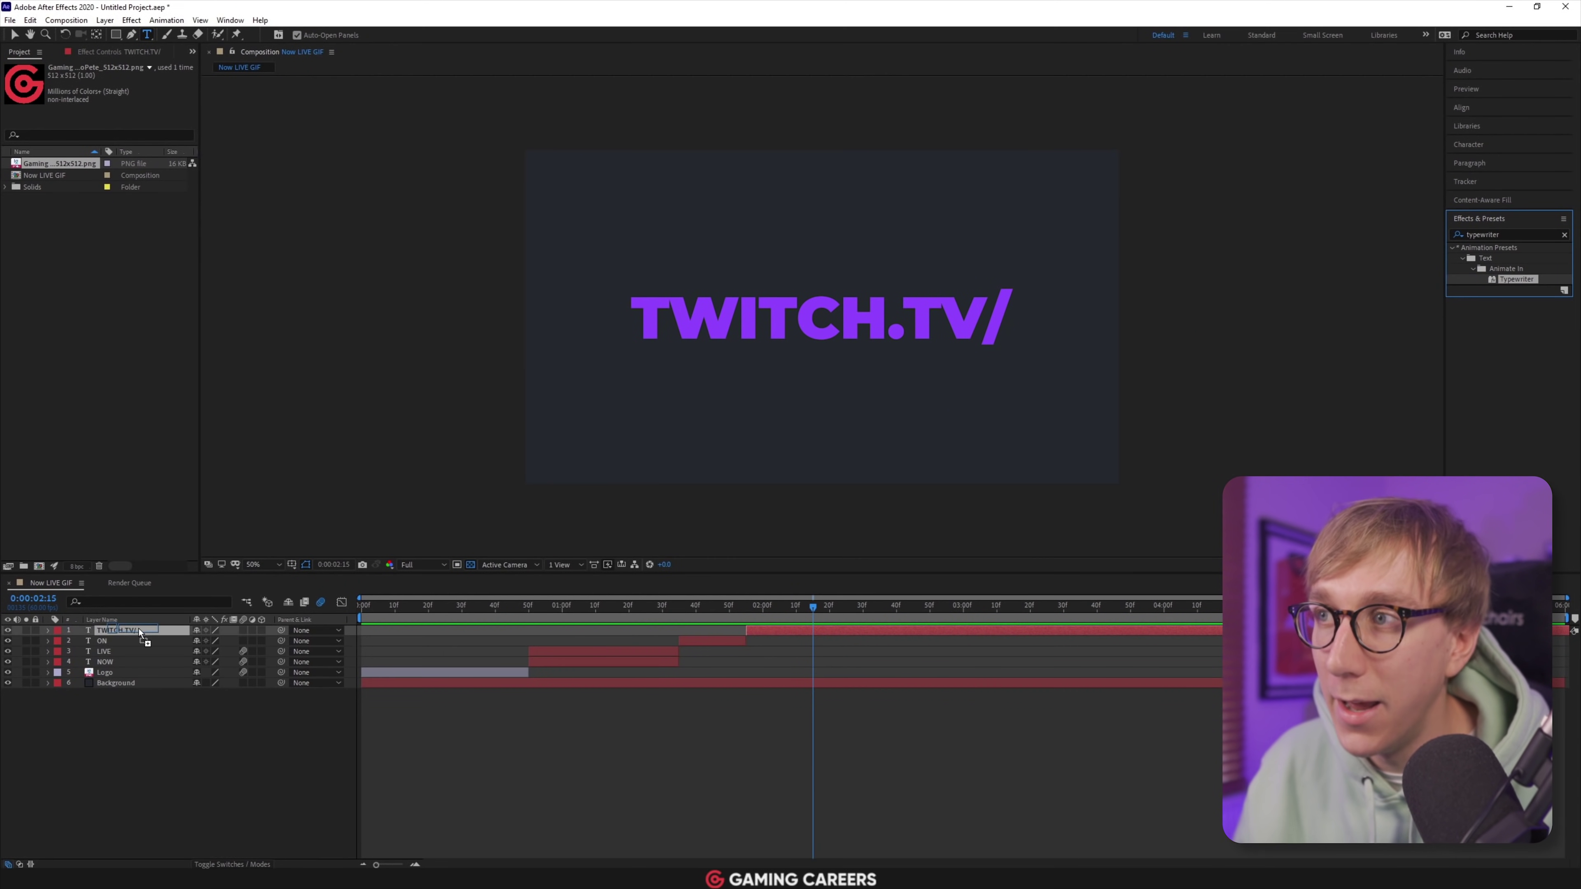
Play and scrub through the TWITCH.TV/ layer to check the speed of the typewriter animation
left_click(751, 603)
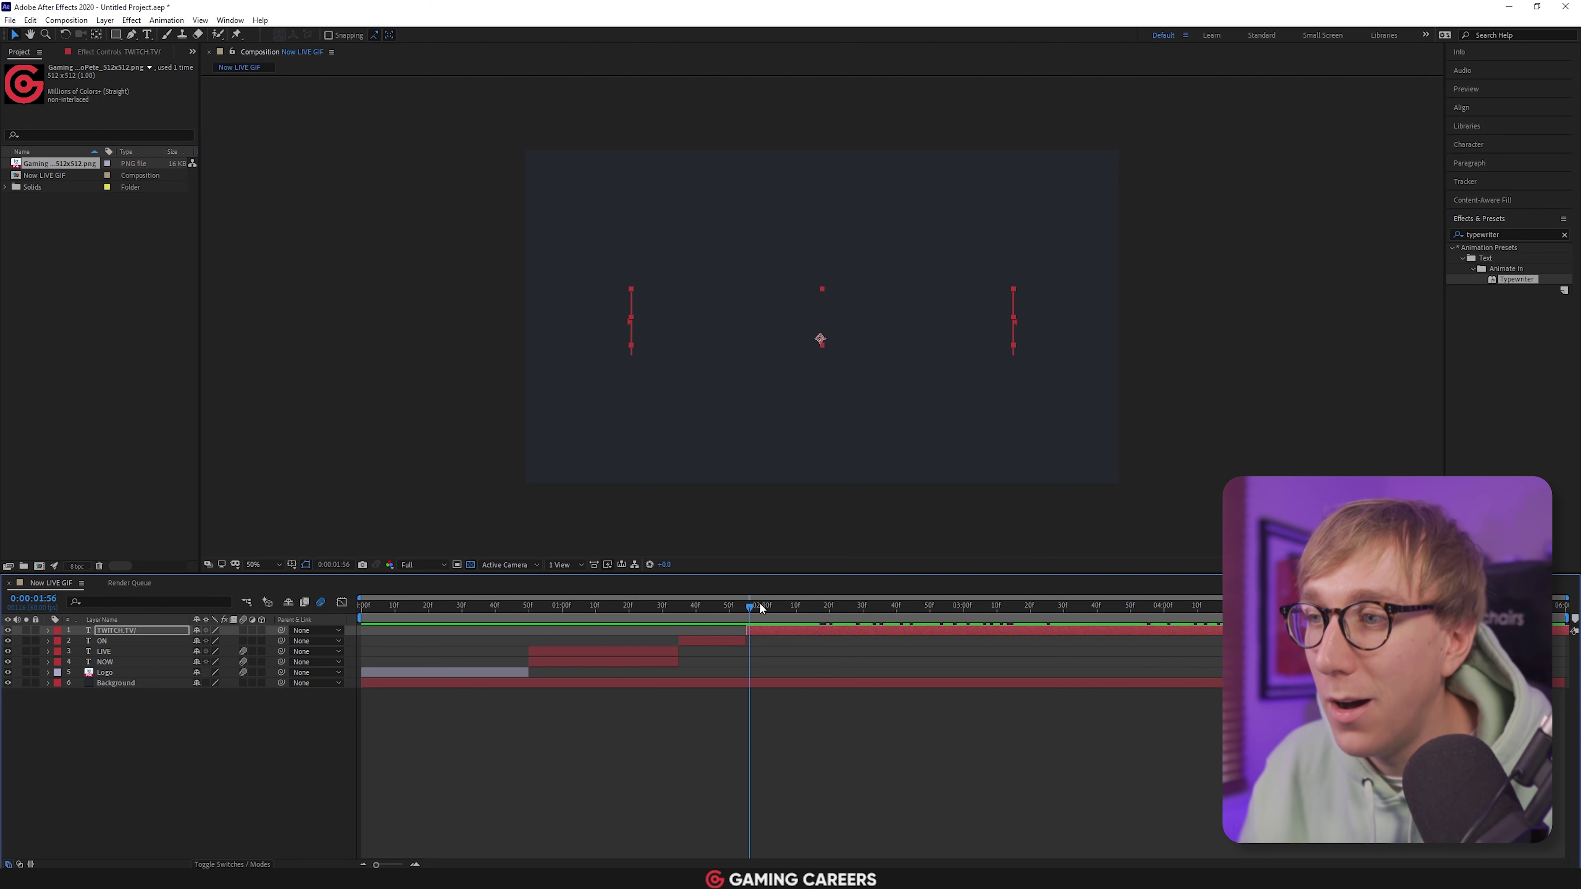
left_click_drag(750, 606, 782, 611)
key("space")
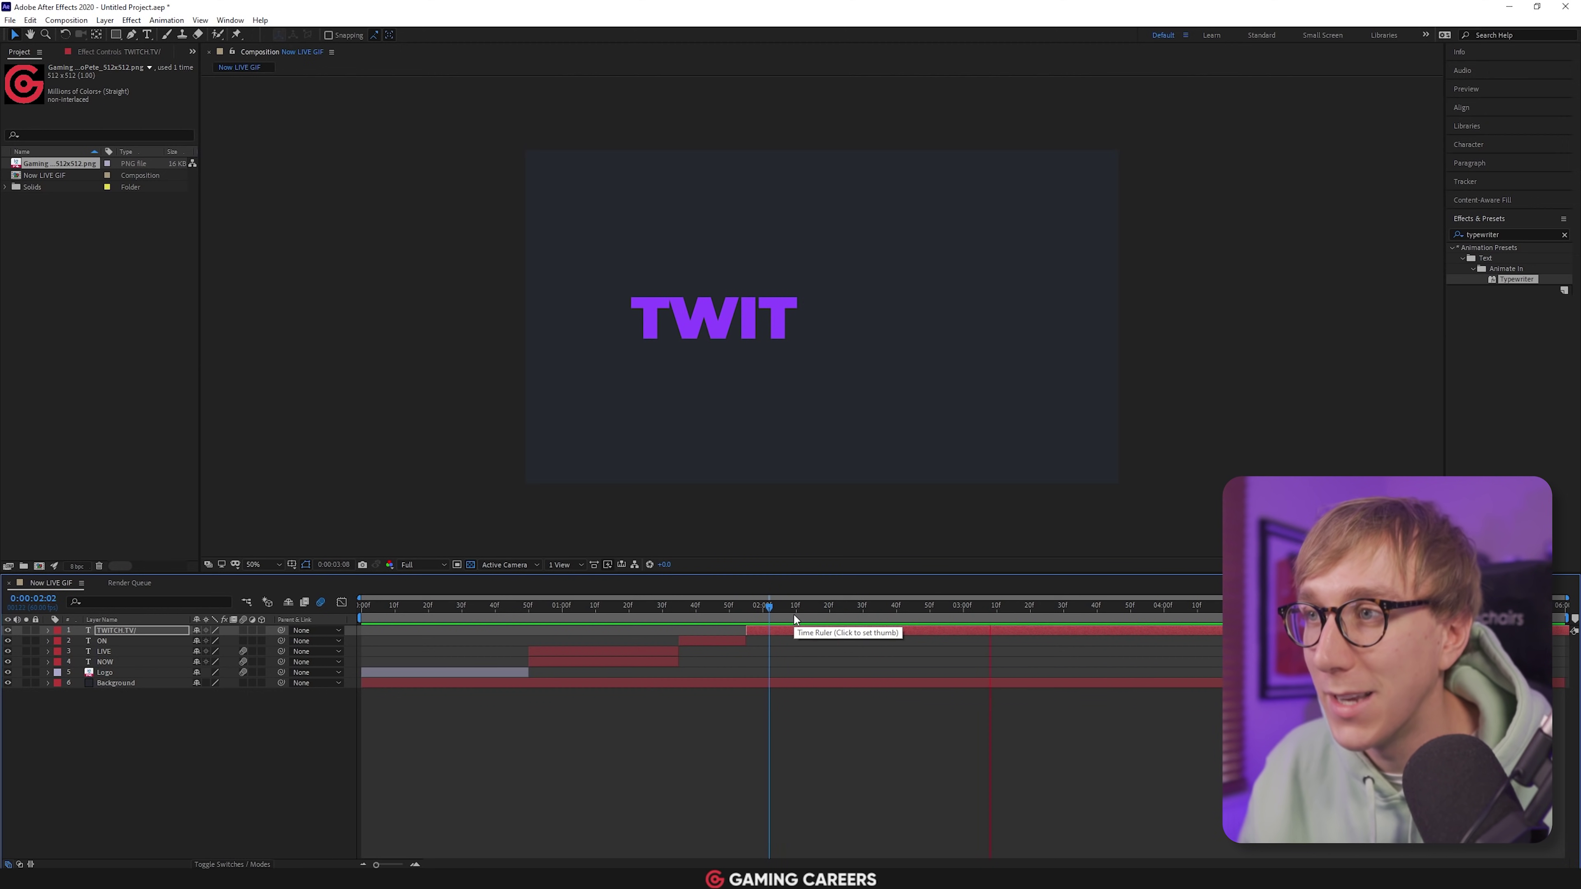
key("space")
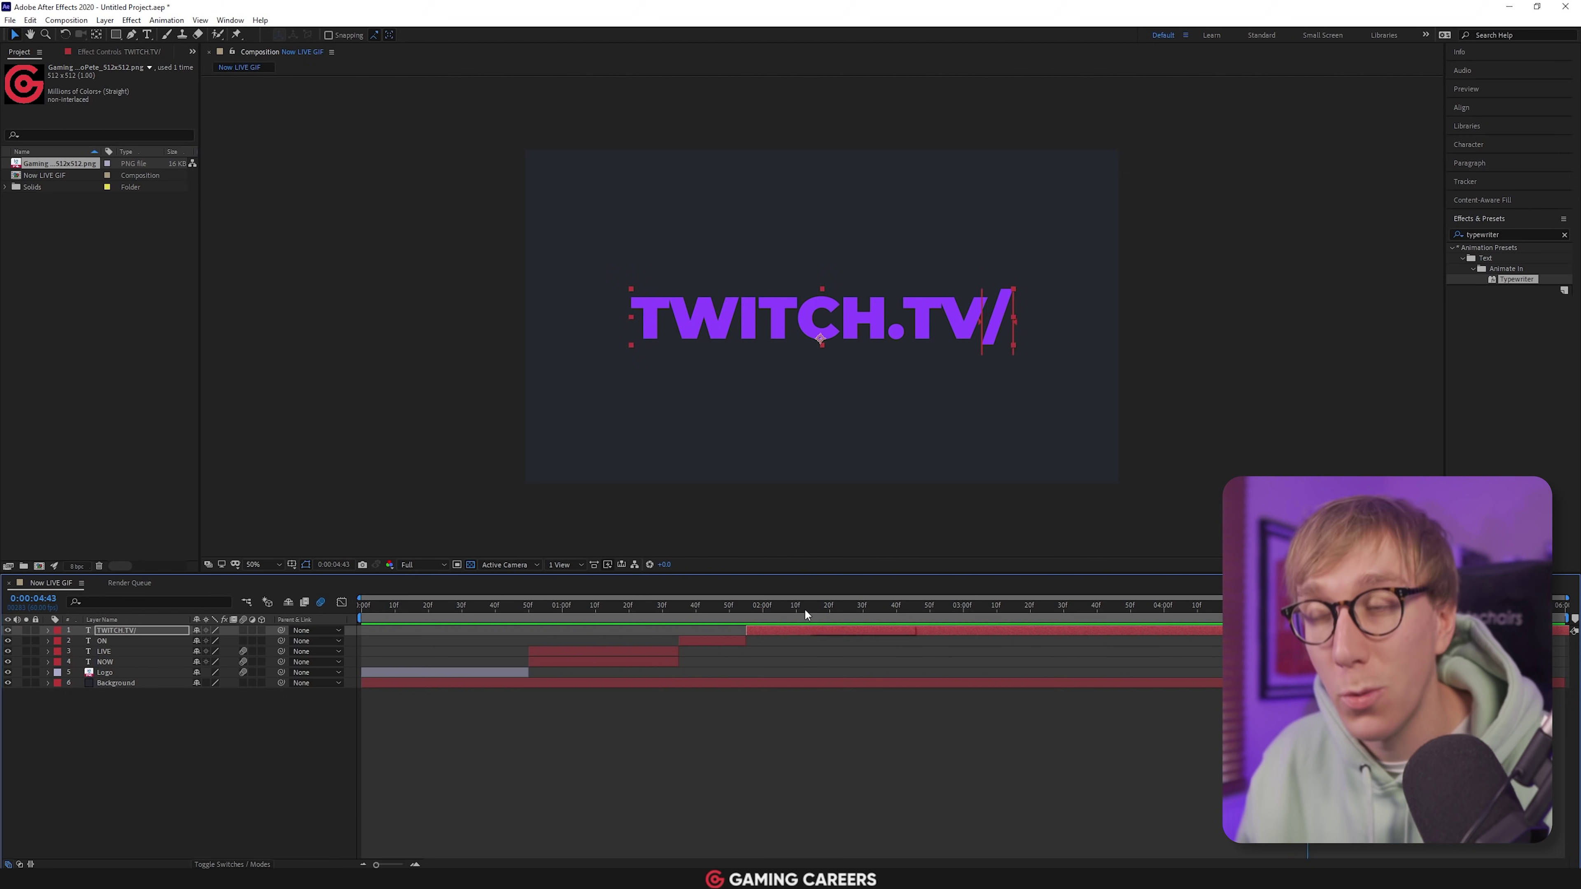
left_click(886, 609)
left_click_drag(897, 609, 1075, 607)
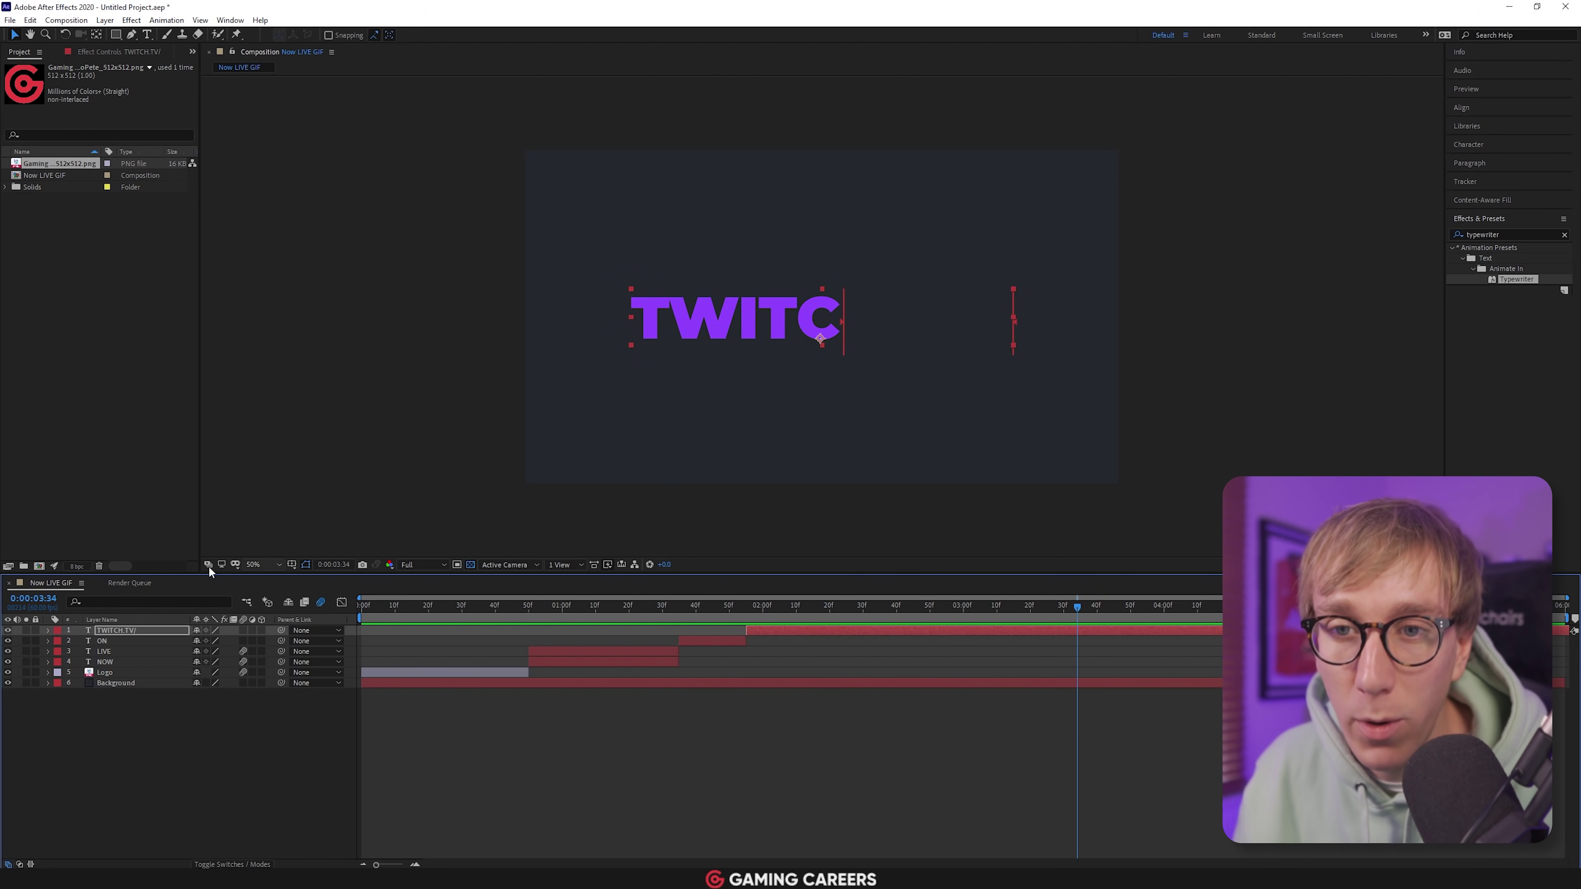
Expand the TWITCH.TV/ layer's Animator 1 down to Range Selector 1 and move its last Start keyframe to 0:00:02:28
left_click(48, 631)
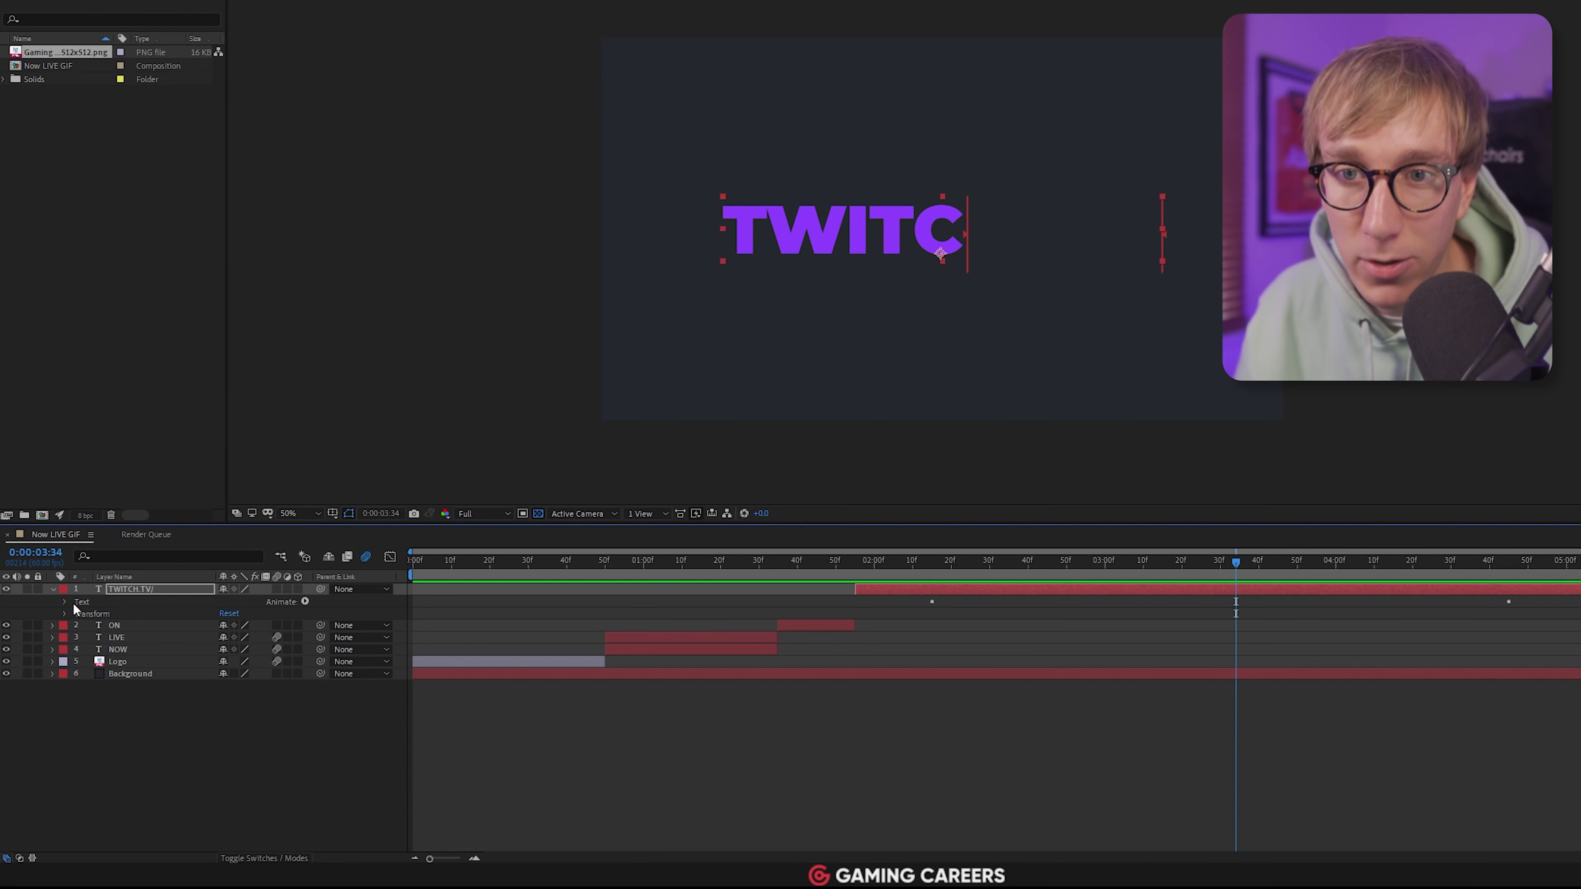
left_click(64, 602)
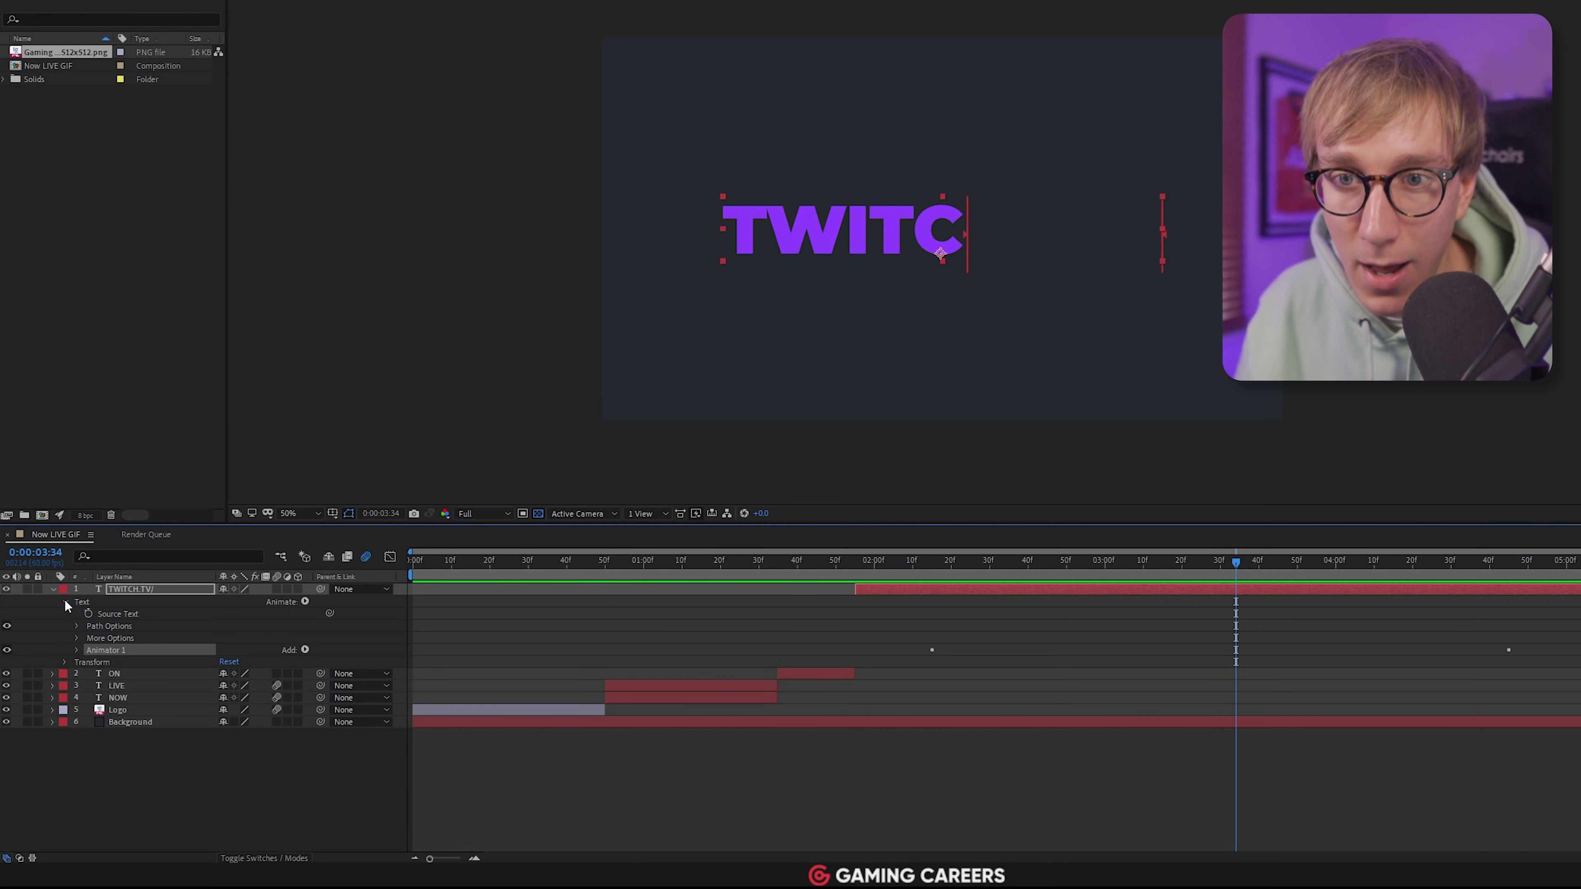
left_click(77, 650)
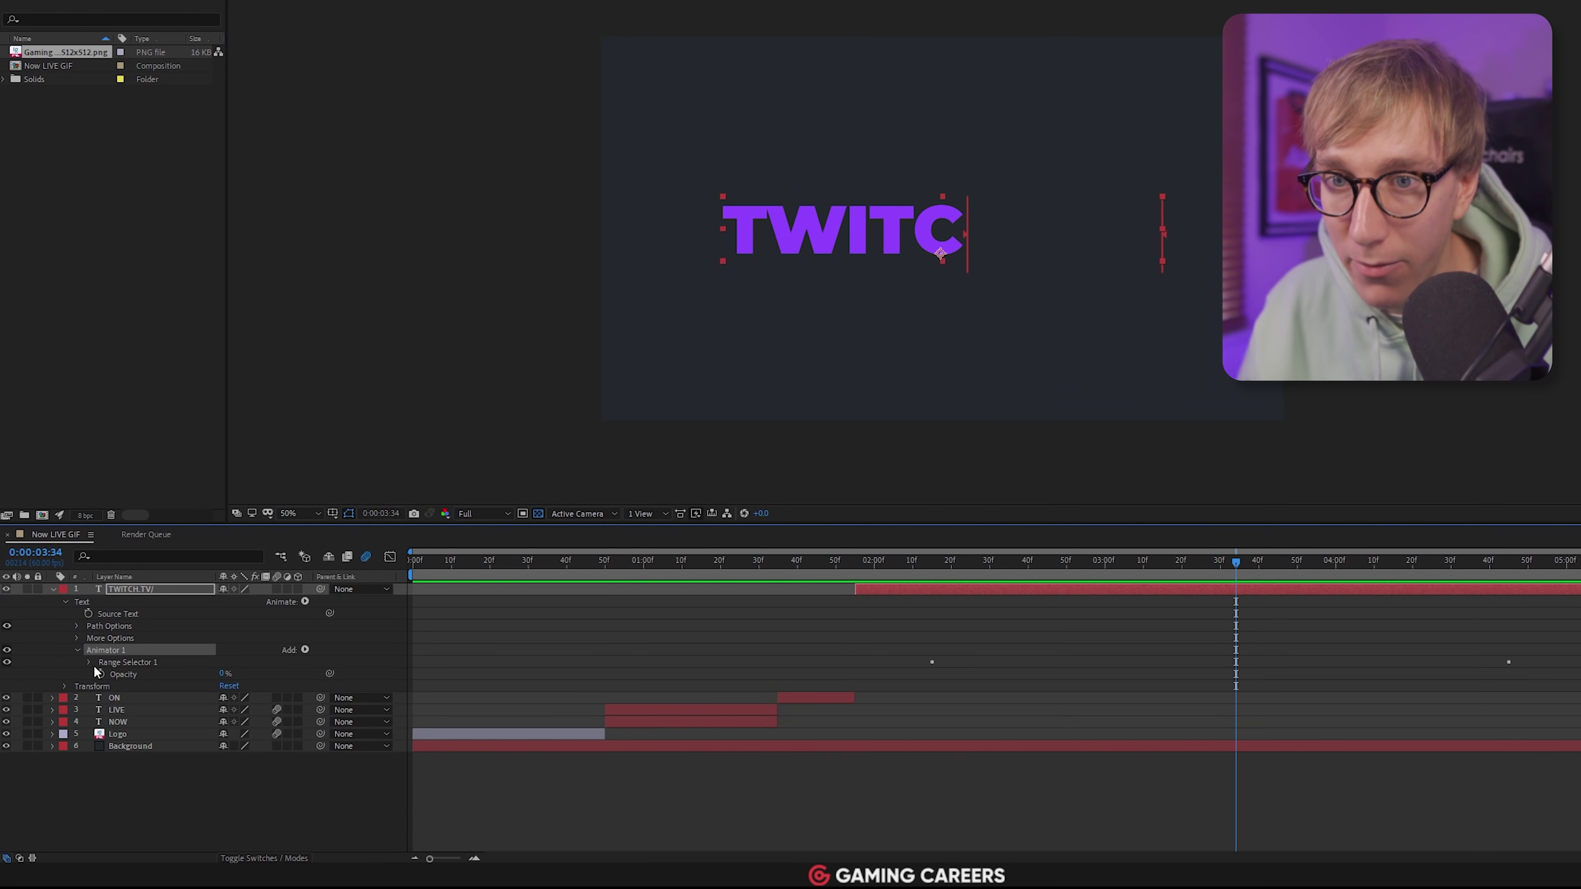
left_click(89, 662)
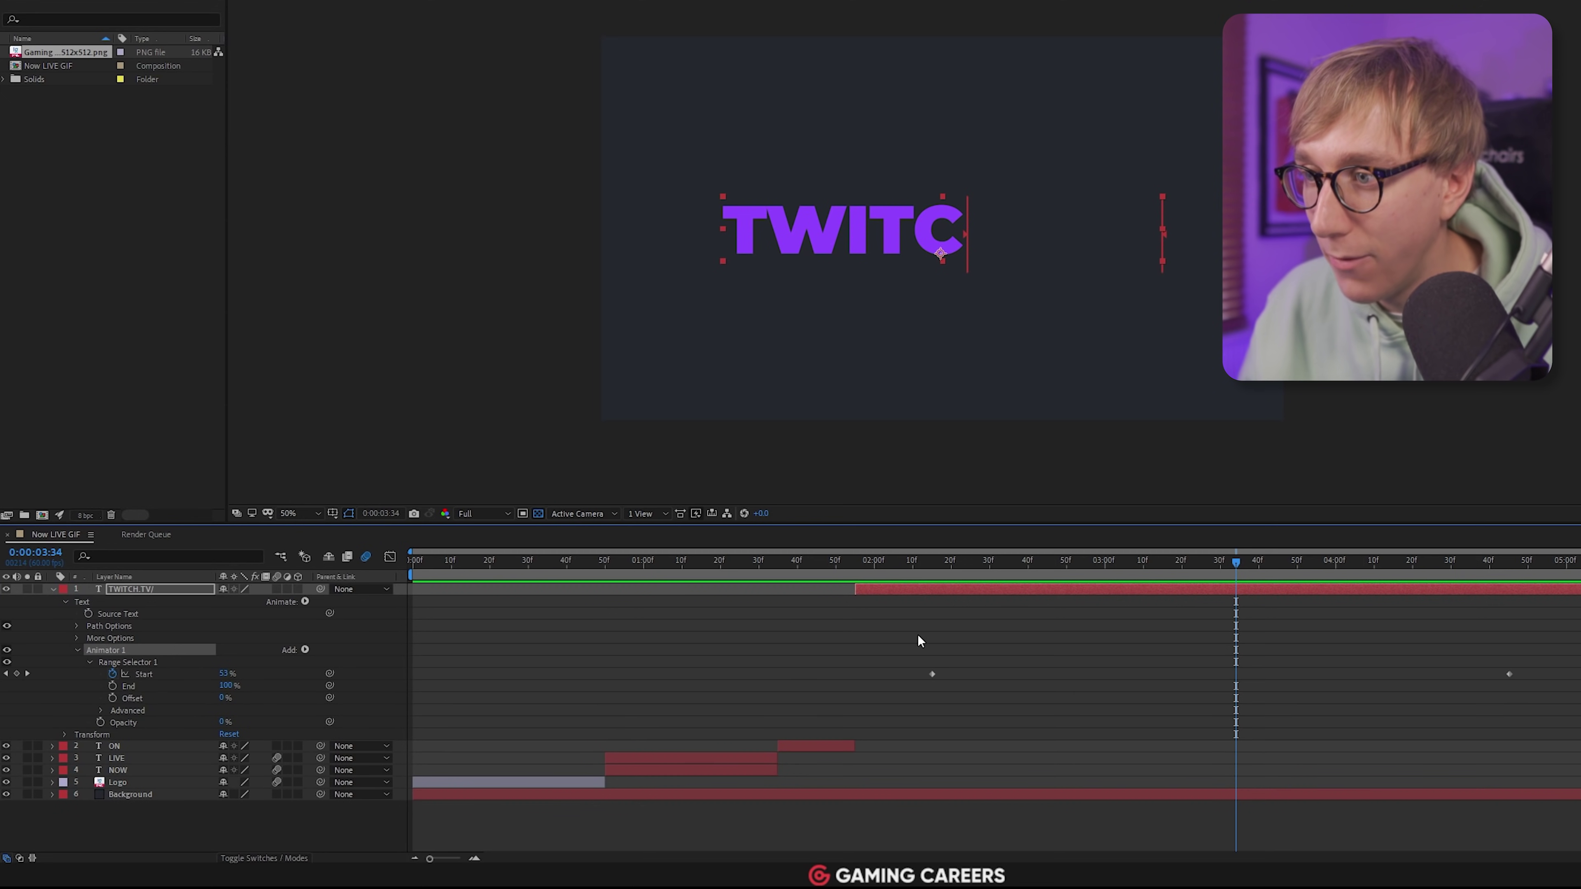
left_click_drag(926, 560, 1122, 563)
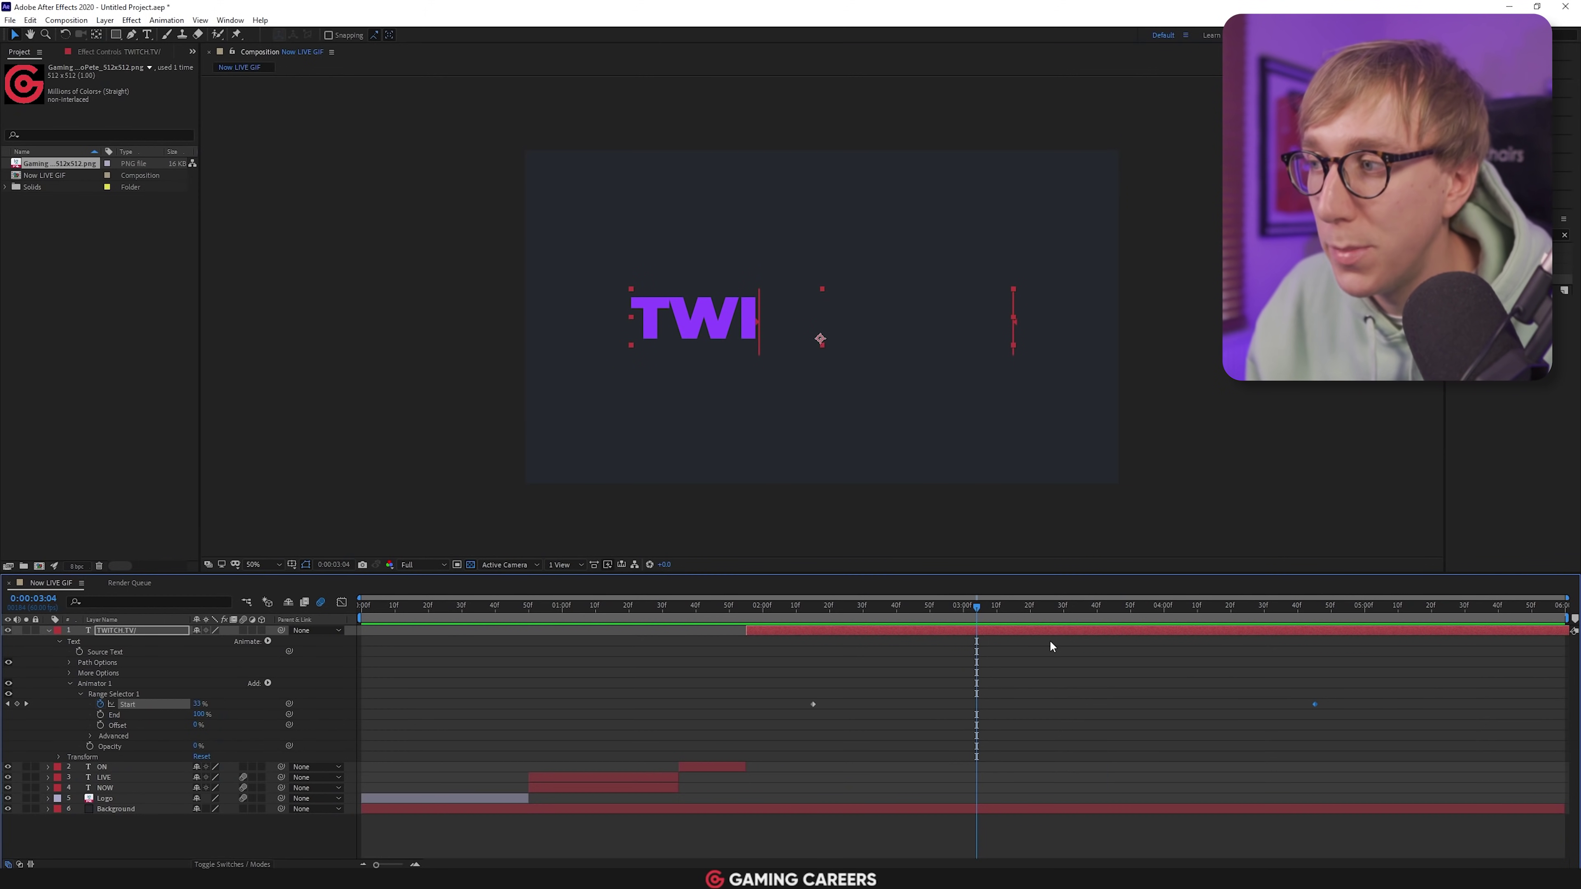
left_click_drag(1314, 705, 861, 700)
left_click(856, 606)
left_click_drag(860, 704, 856, 705)
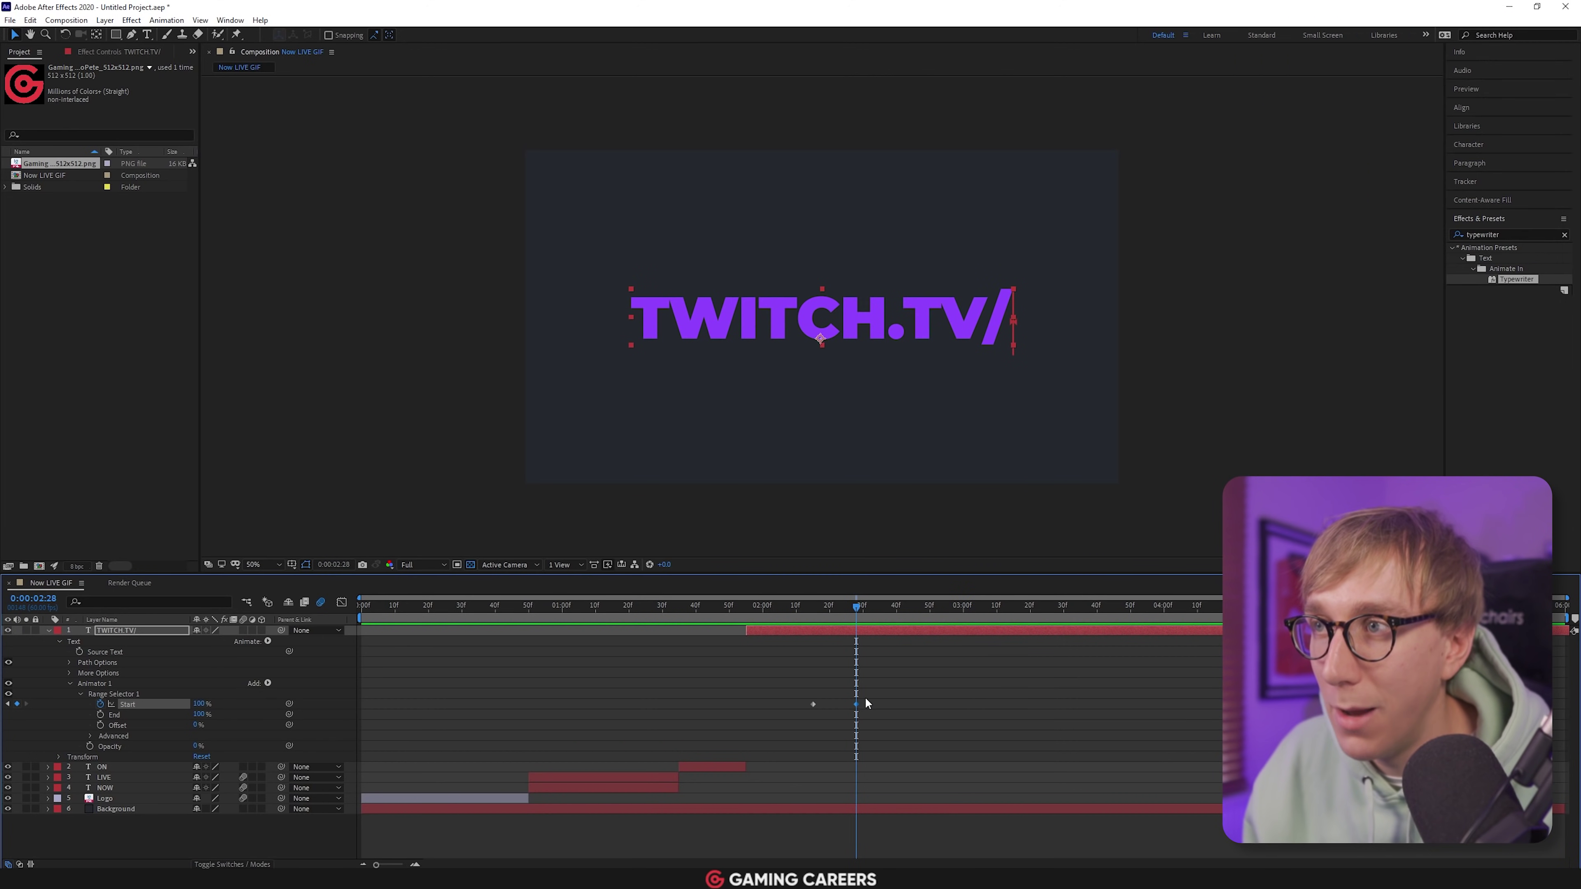
Play back the shortened typewriter animation from just before its first Start keyframe
left_click(809, 607)
key("space")
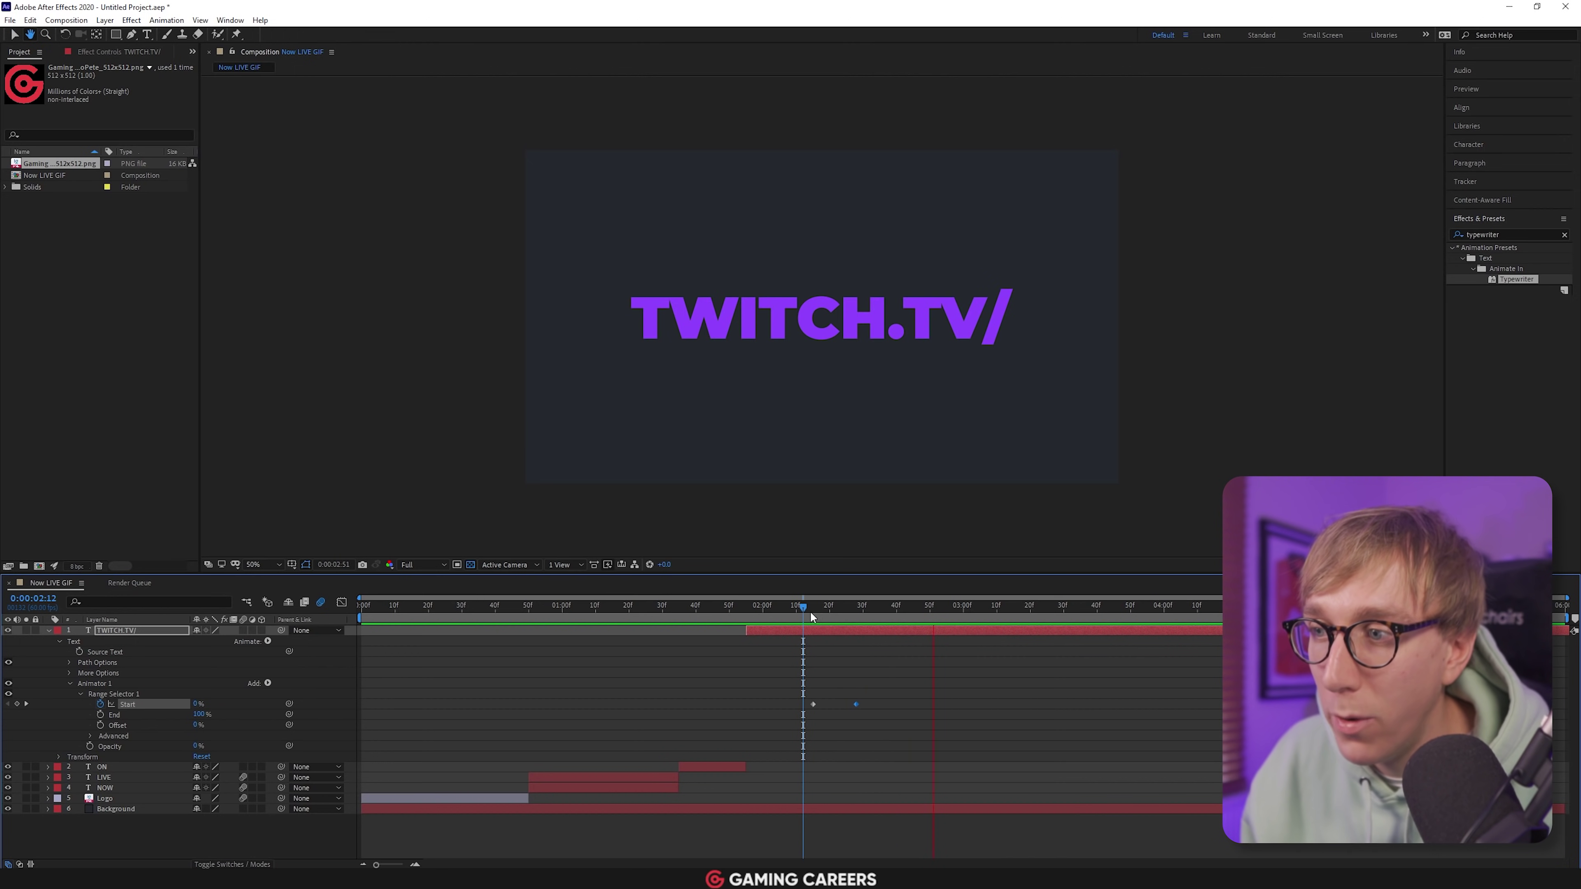
left_click_drag(840, 603, 813, 603)
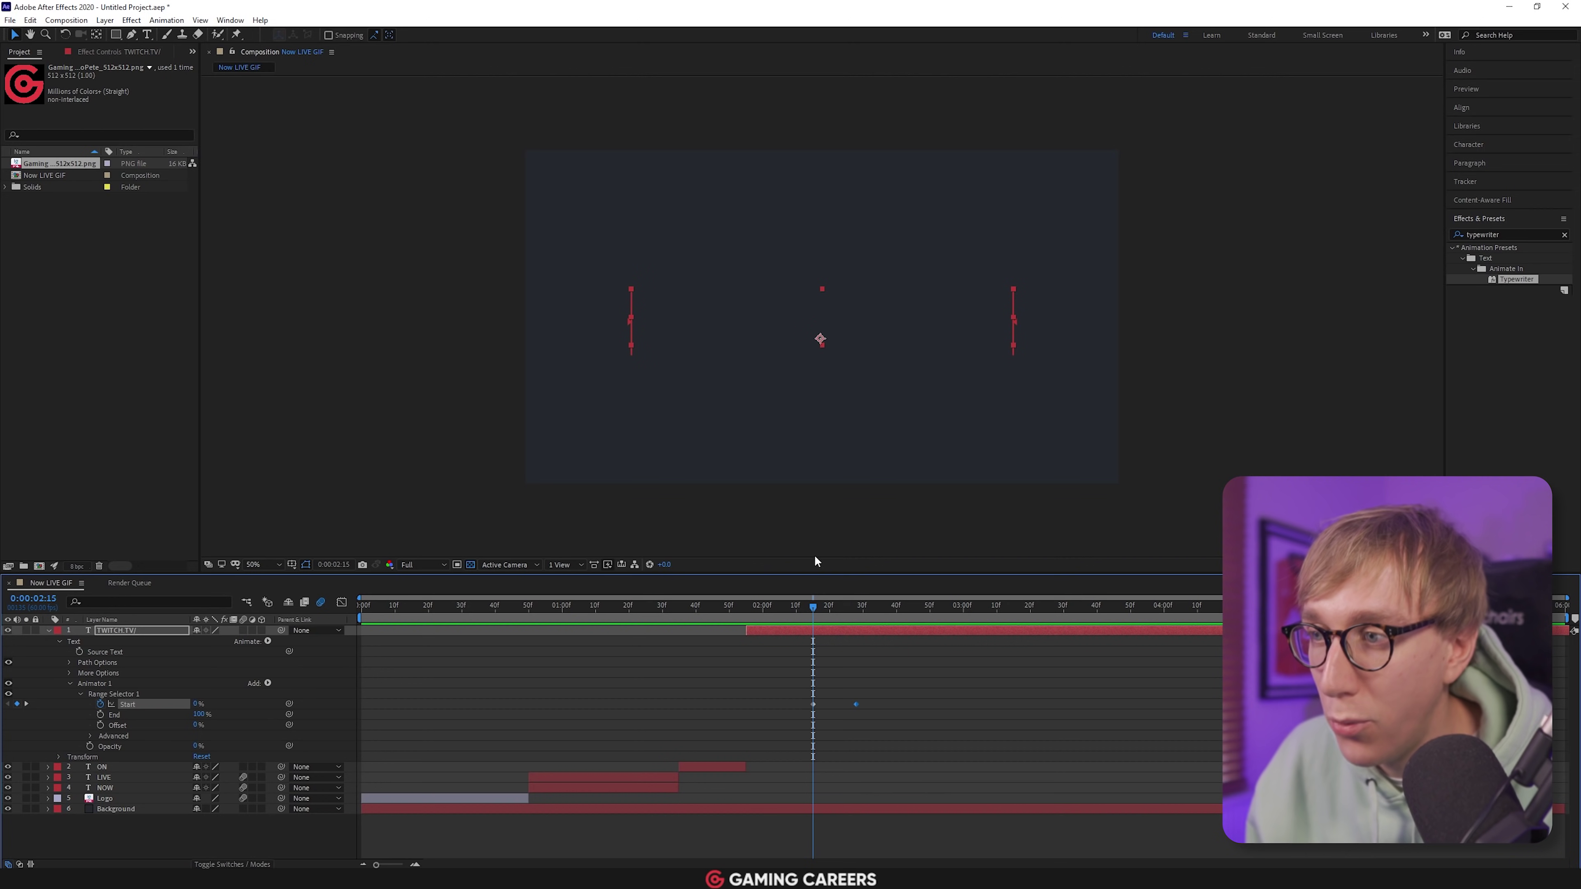
At 0:00:02:15, raise the first Start keyframe of the TWITCH.TV/ layer's Range Selector 1 until only TWITCH is shown
left_click(809, 608)
left_click(813, 608)
left_click(813, 703)
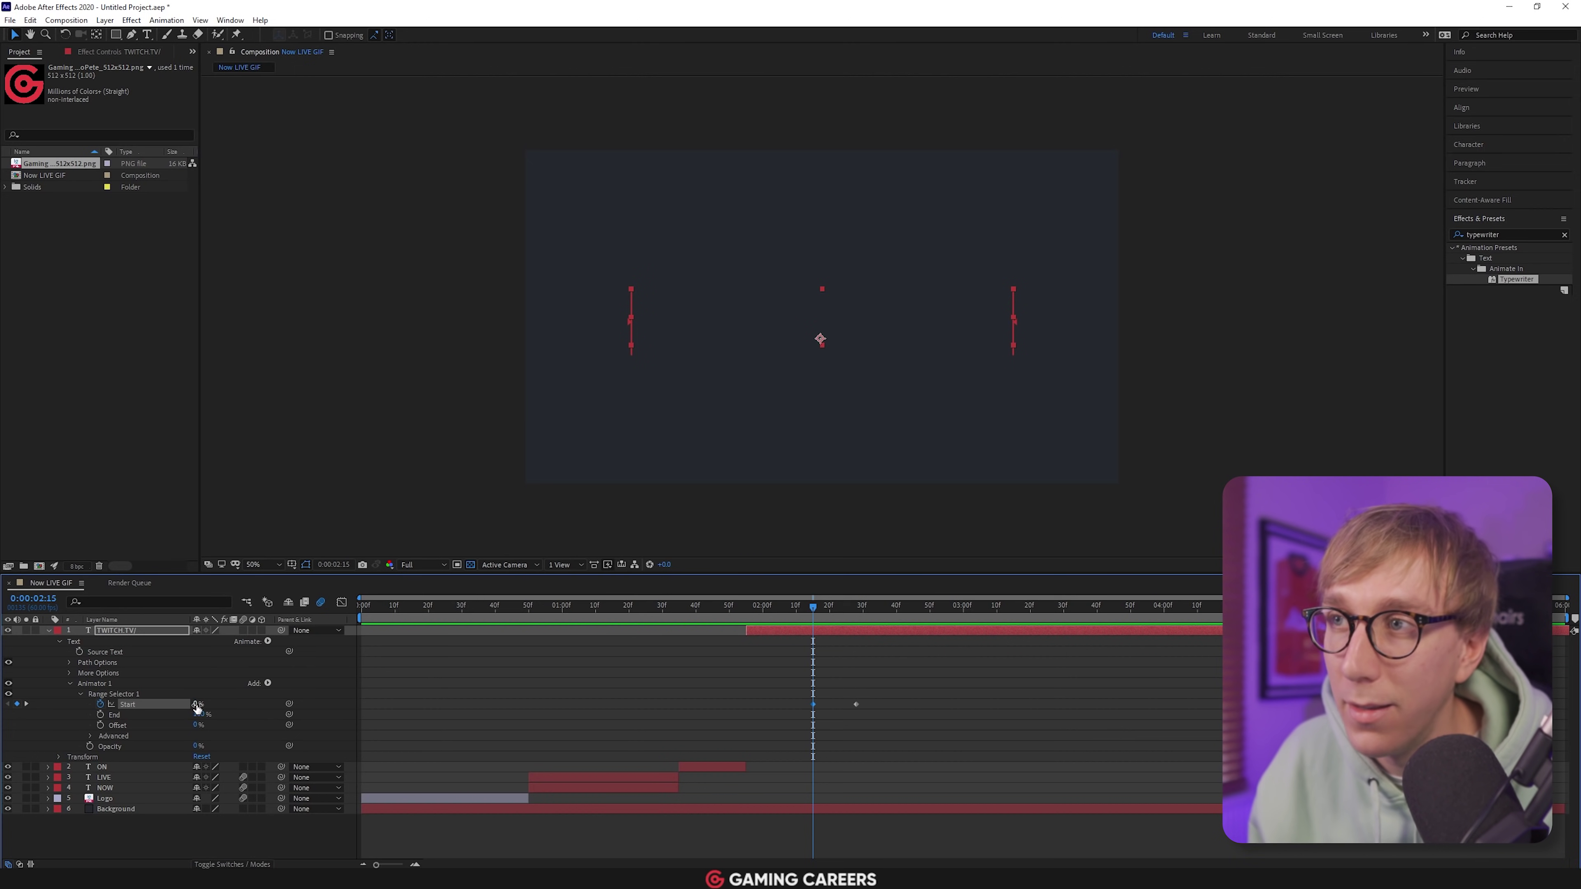
left_click_drag(198, 705, 233, 704)
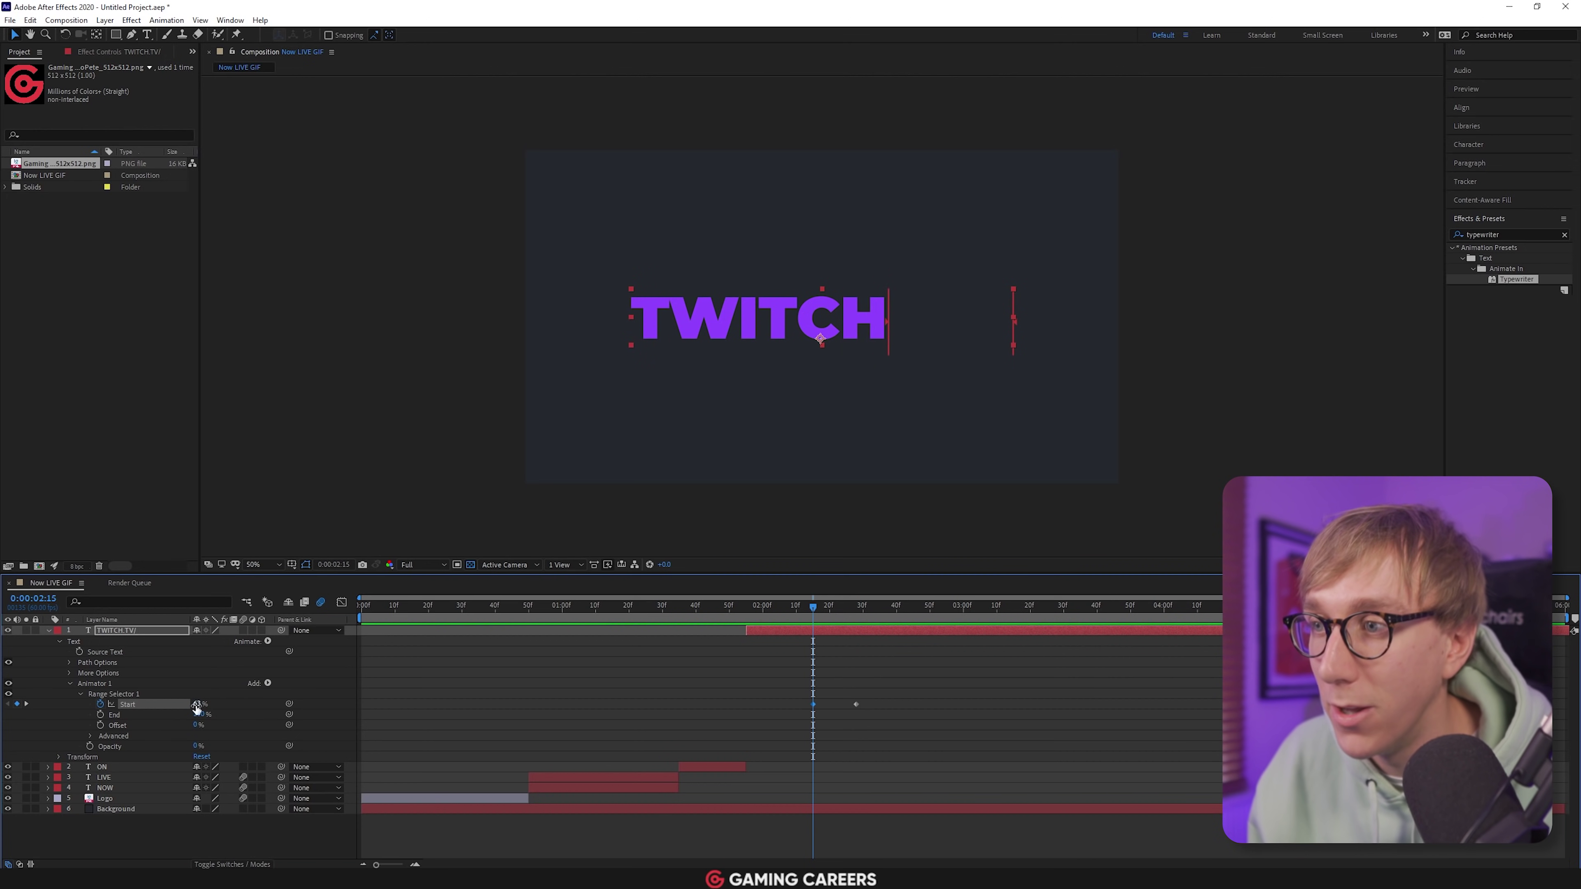
Play back from just before the TWITCH.TV/ layer begins to check the new starting state of the typewriter animation
left_click_drag(814, 607, 795, 606)
key("space")
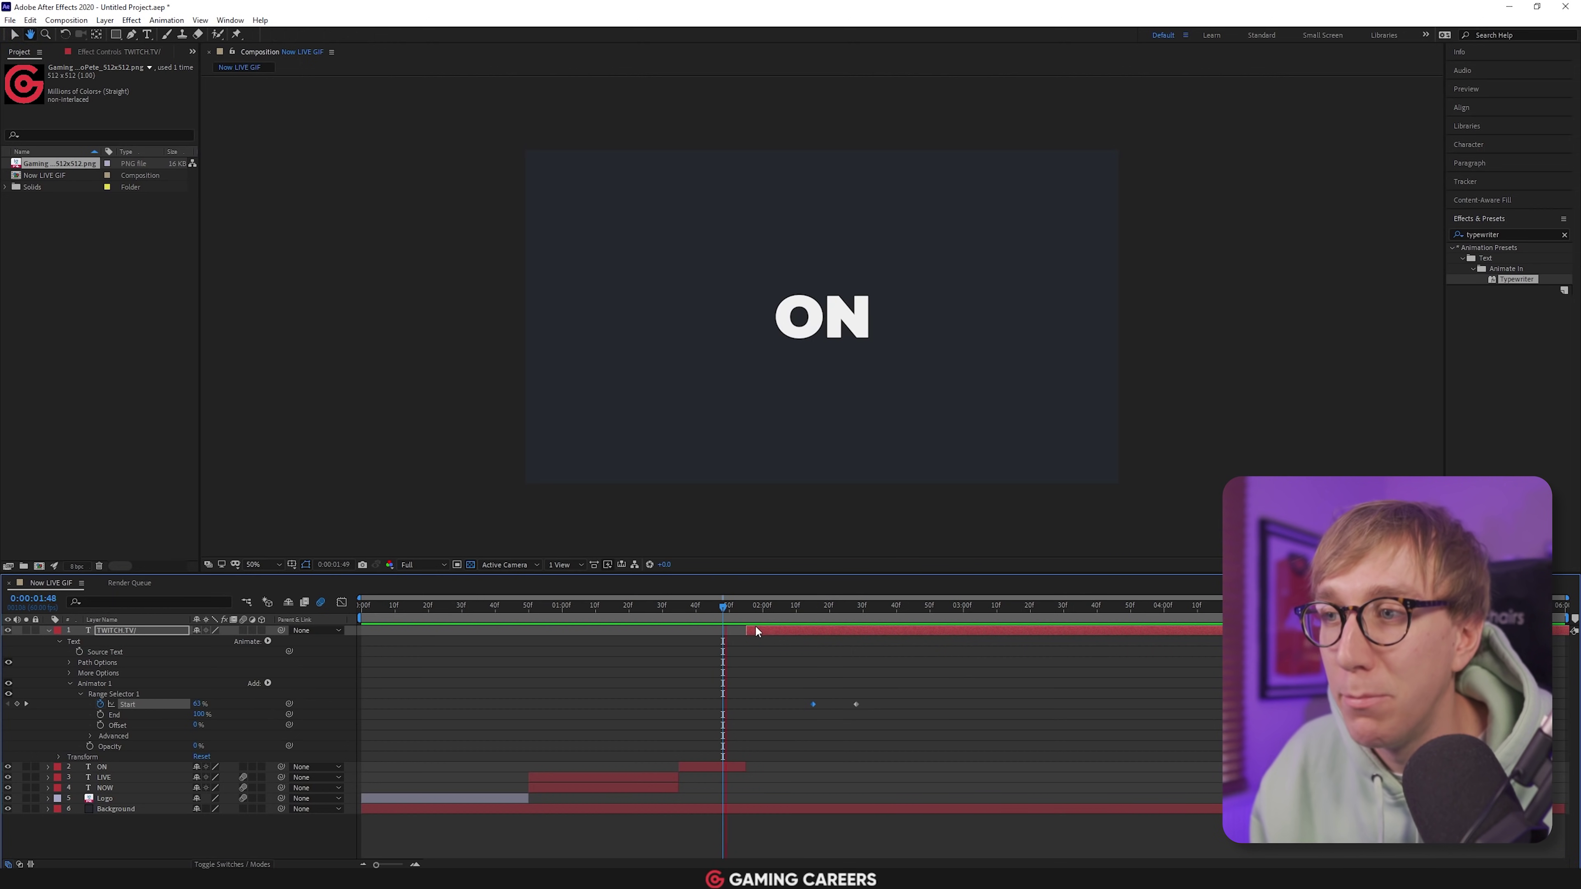
left_click(727, 606)
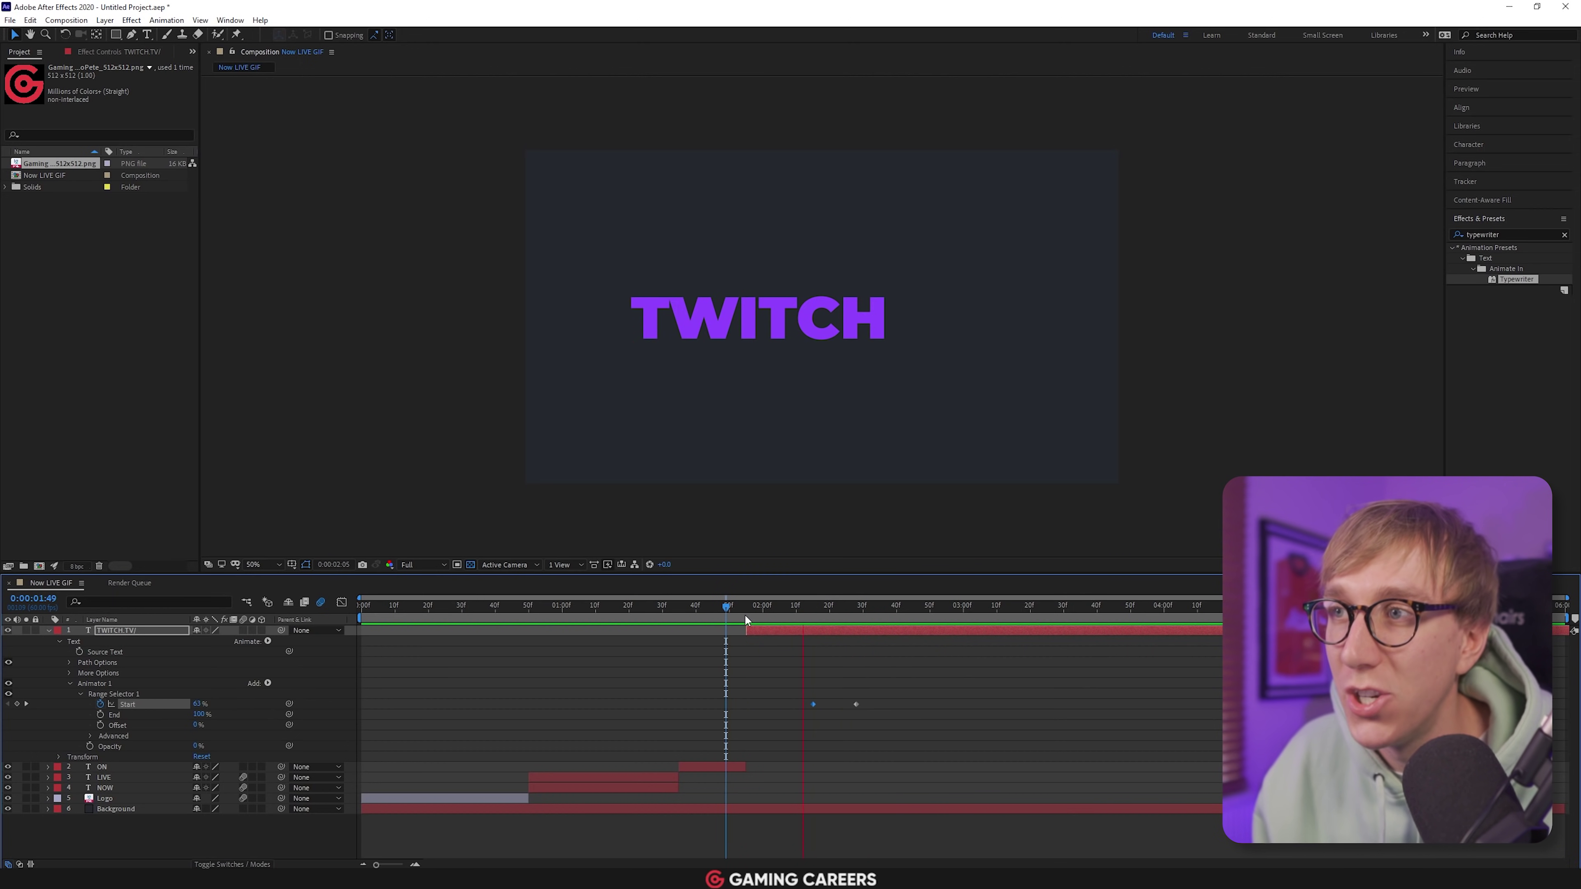
left_click(764, 605)
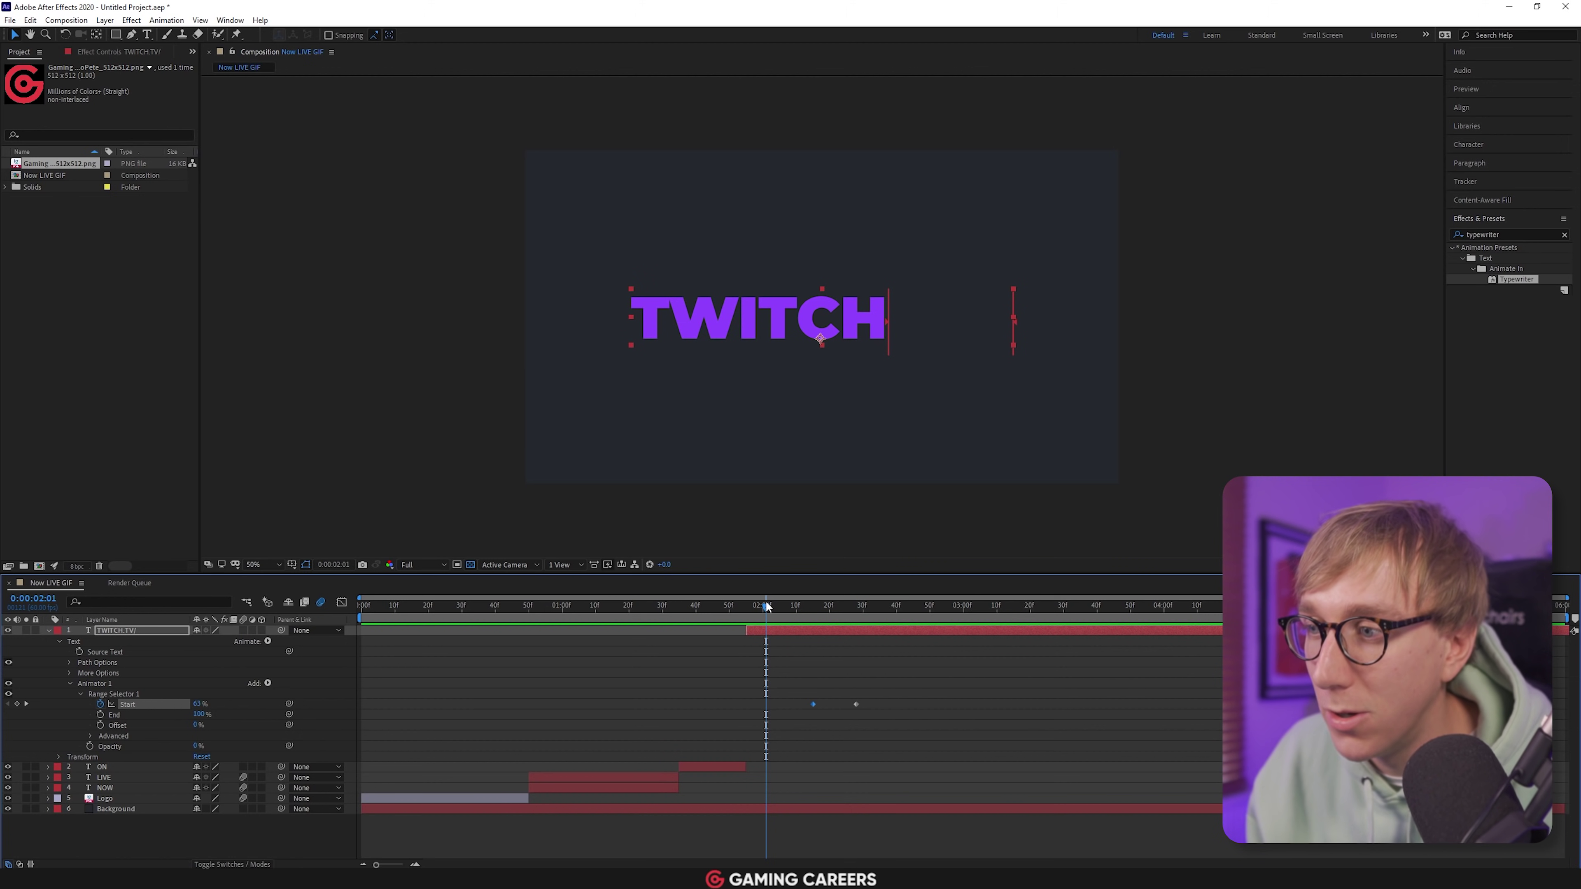
Add a Position keyframe to the TWITCH.TV/ layer at 0:00:02:28, aligned with the last Start keyframe
left_click_drag(772, 606, 856, 609)
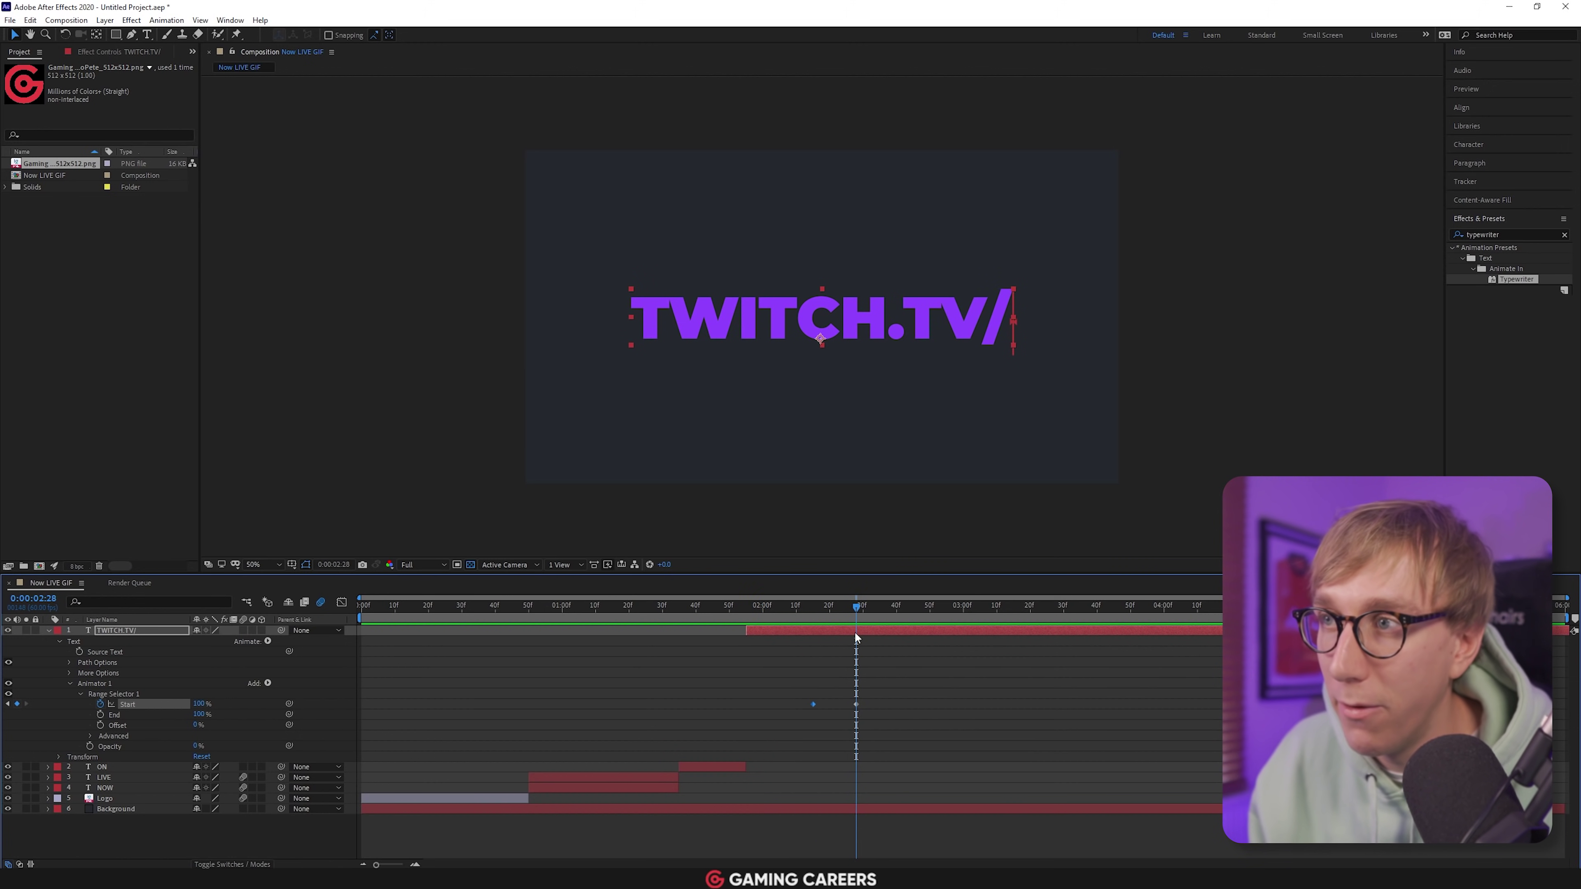
left_click(857, 704)
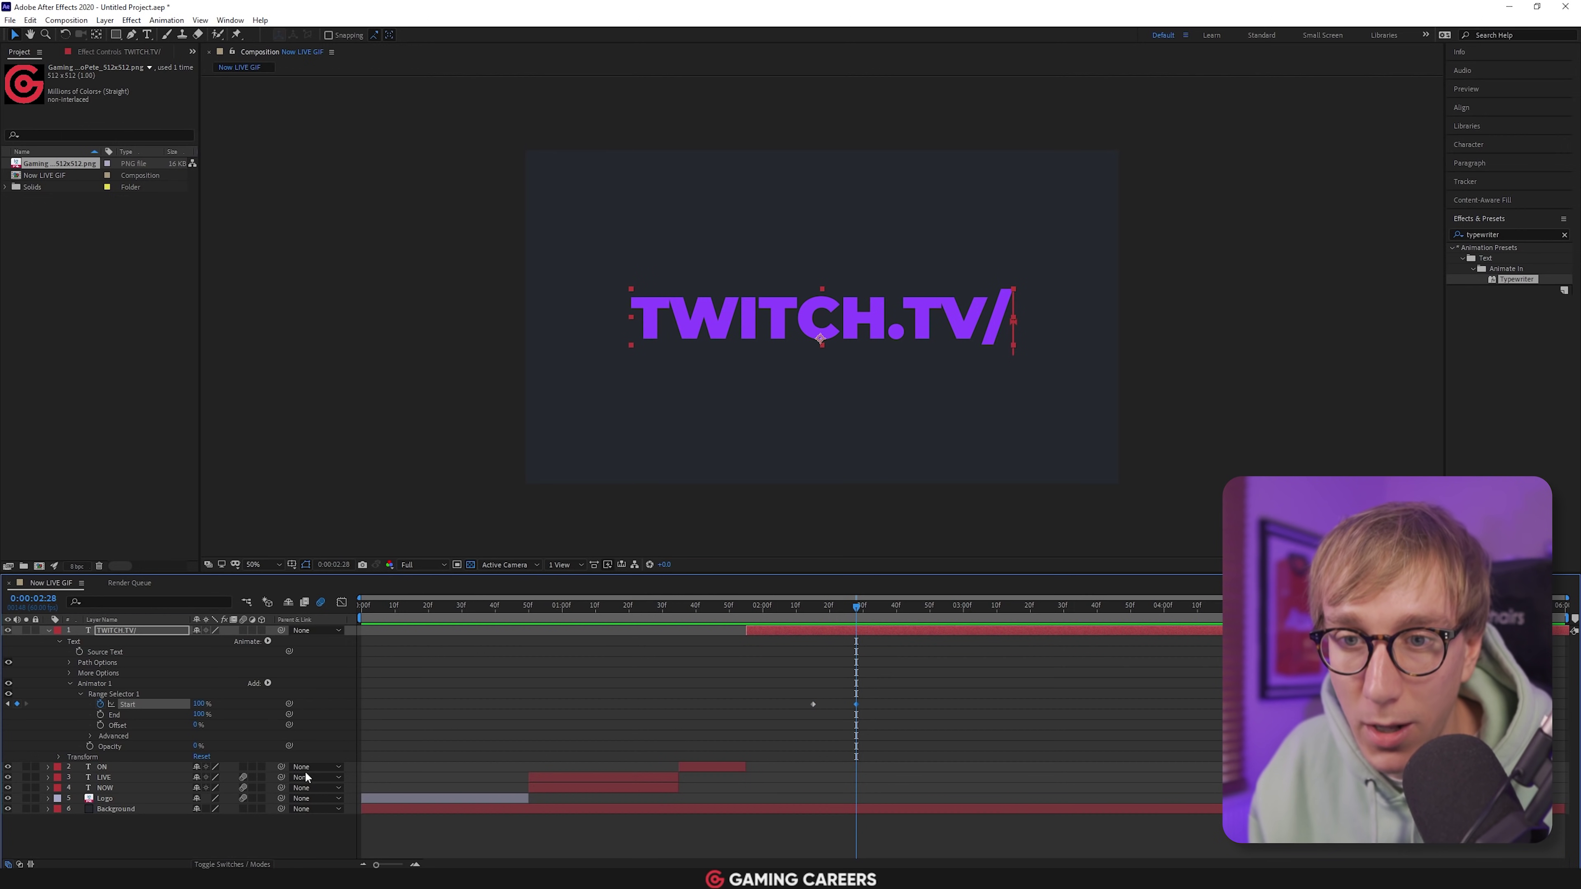
left_click(59, 757)
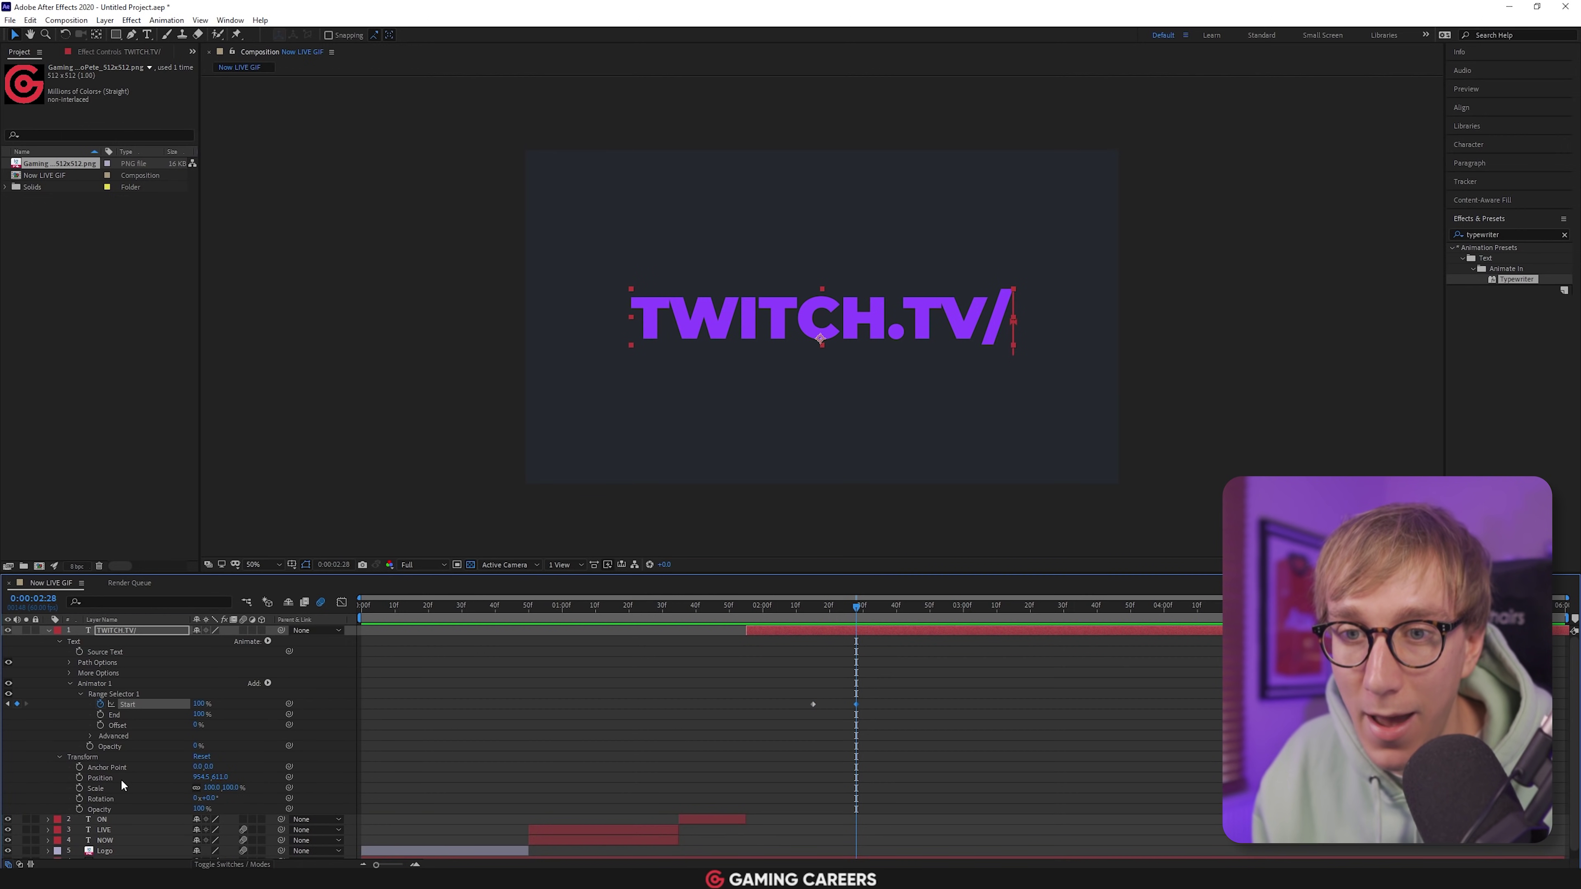
left_click(79, 778)
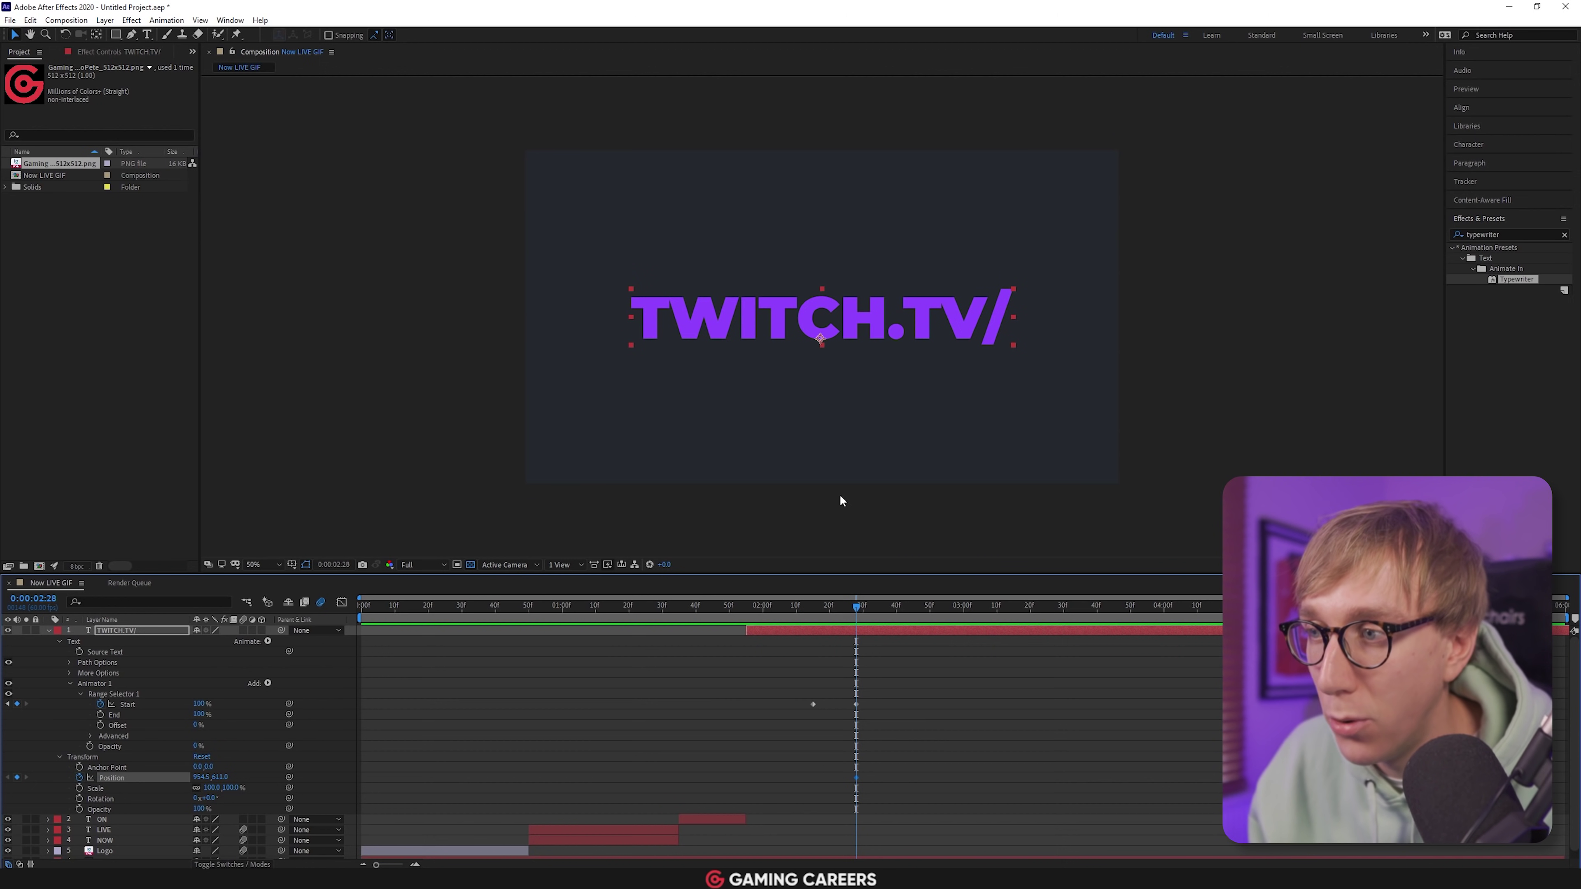
At 0:00:02:15, move the TWITCH.TV/ layer right to an X position of about 1146, centring the visible word TWITCH
left_click_drag(854, 604, 814, 609)
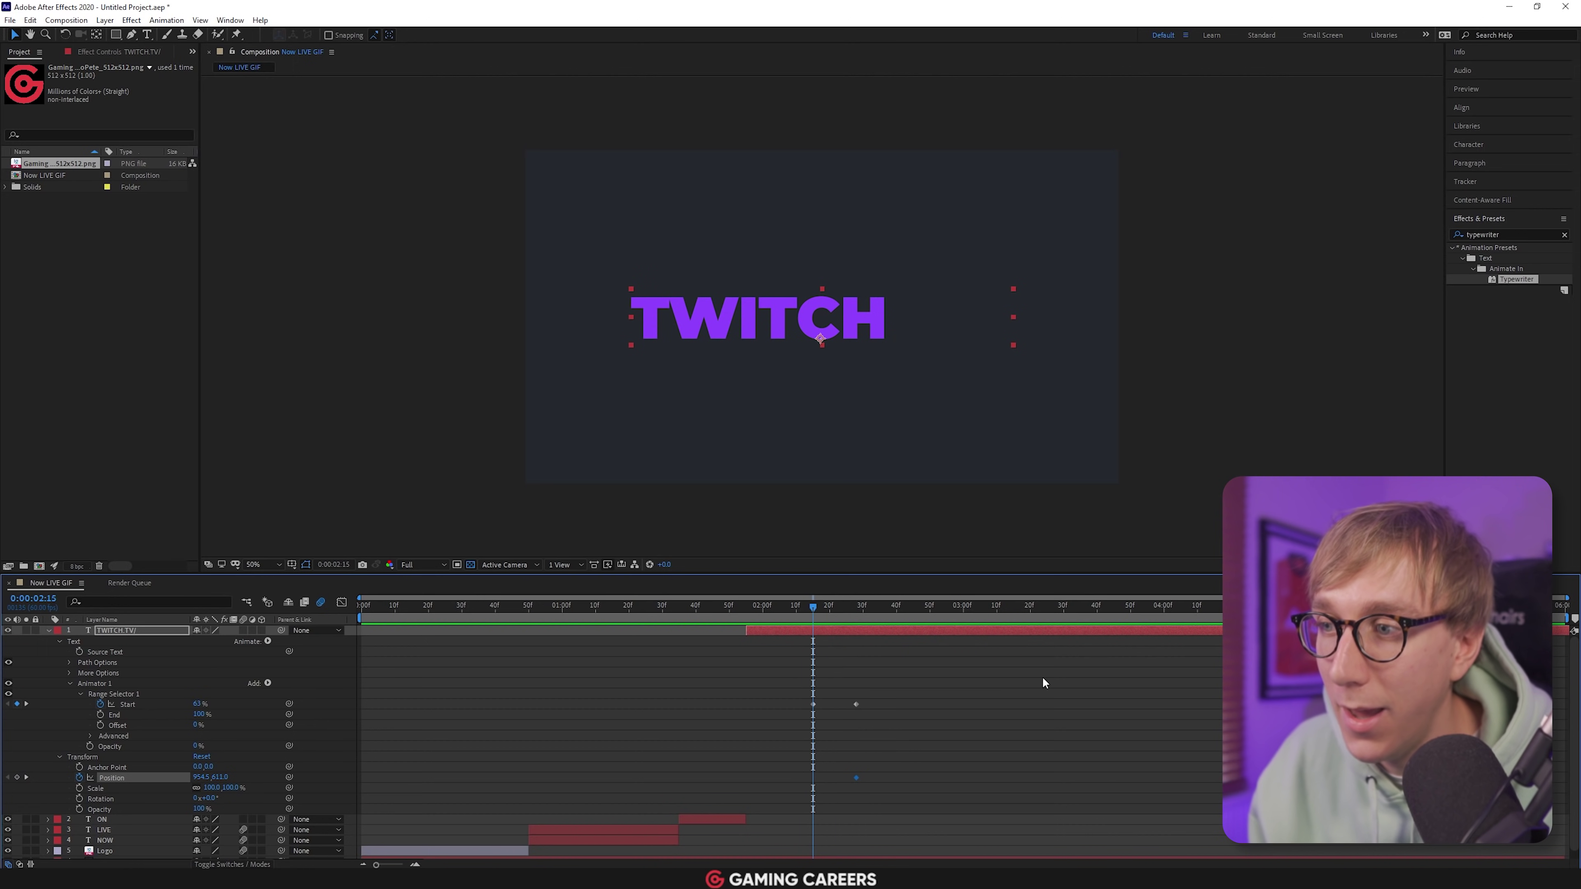
left_click(813, 705)
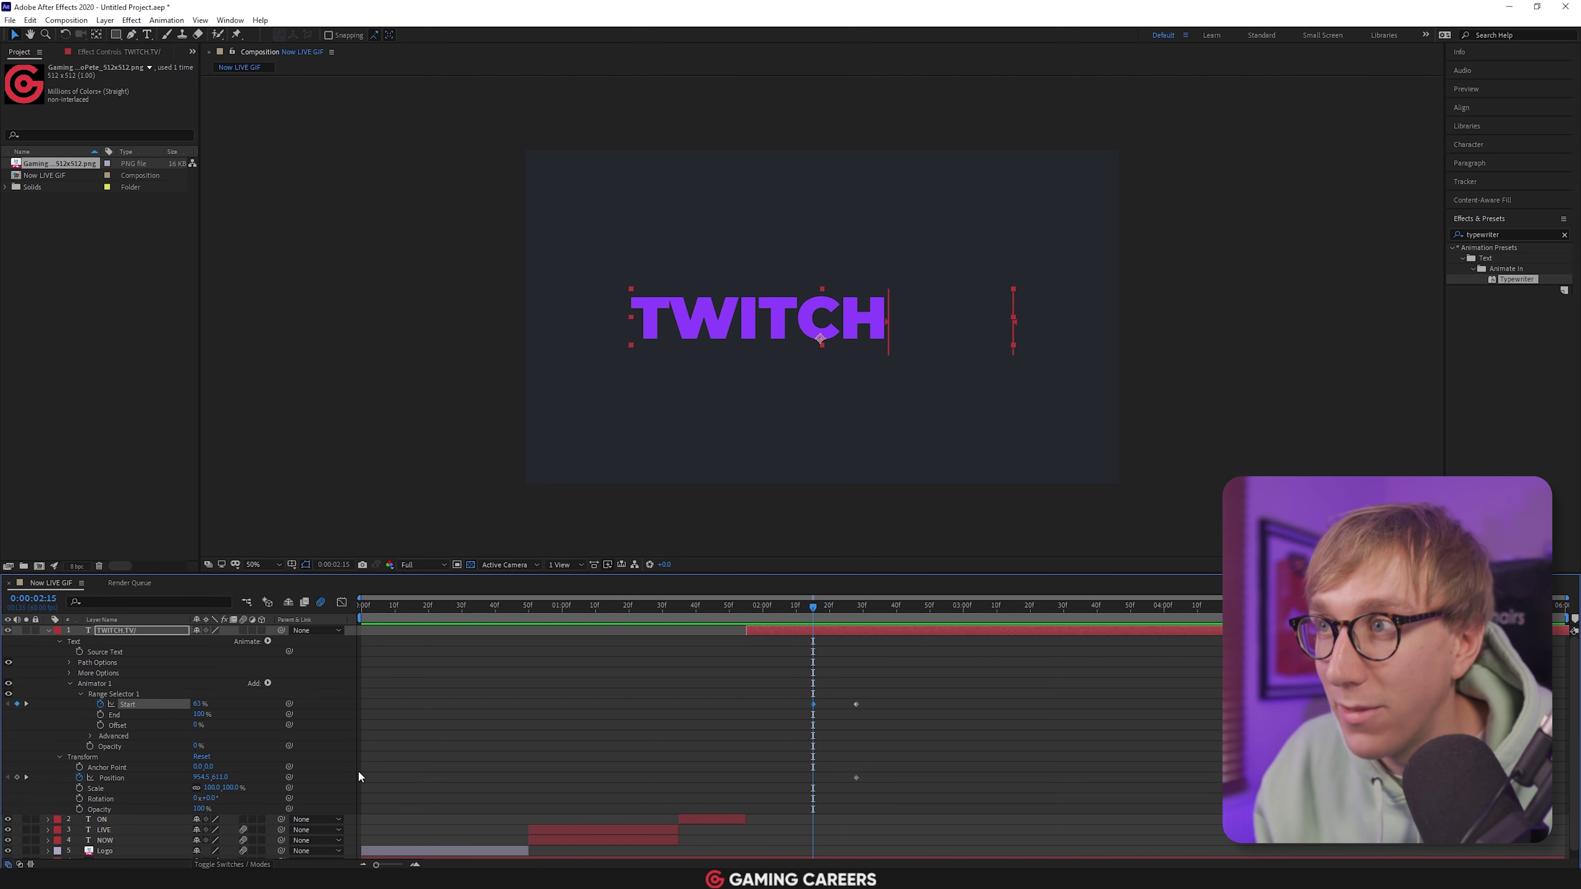
key("shift+Right")
key("shift+Right")
key("shift+Right")
key("shift+Right")
key("shift+Right")
key("Right")
key("Right")
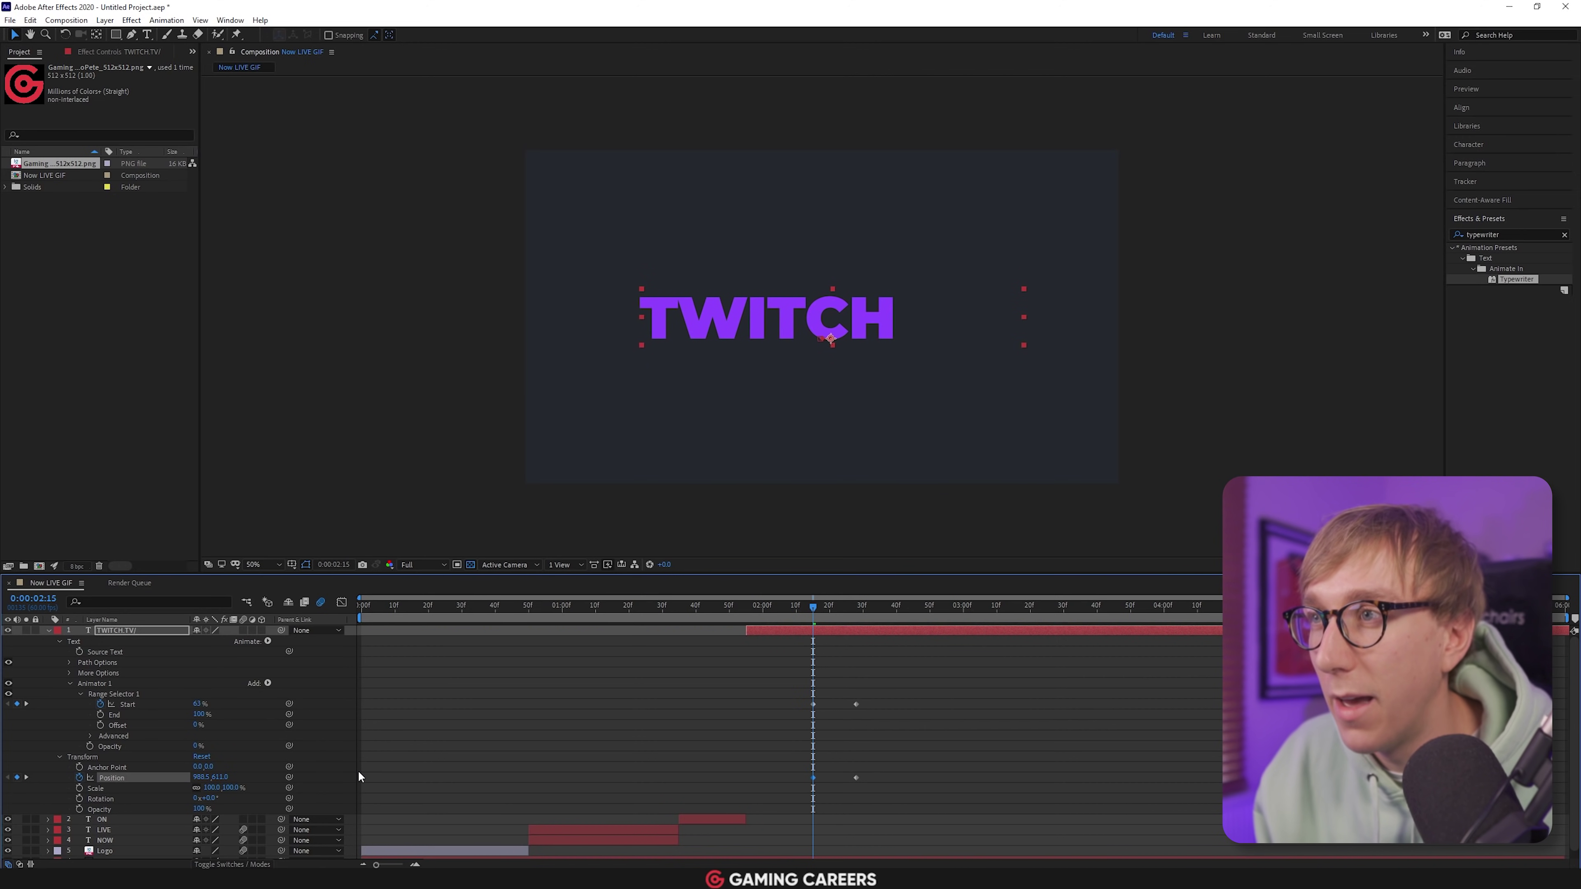
key("shift+Right")
key("shift+Right")
key("shift+Right")
key("shift+Right")
key("shift+Right")
key("shift+Right")
key("shift+Right")
key("shift+Right")
key("Right")
key("Right")
key("Right")
key("Right")
key("Right")
key("Right")
key("Right")
key("Right")
key("shift+Right")
key("shift+Right")
key("shift+Right")
key("shift+Right")
key("Right")
key("Right")
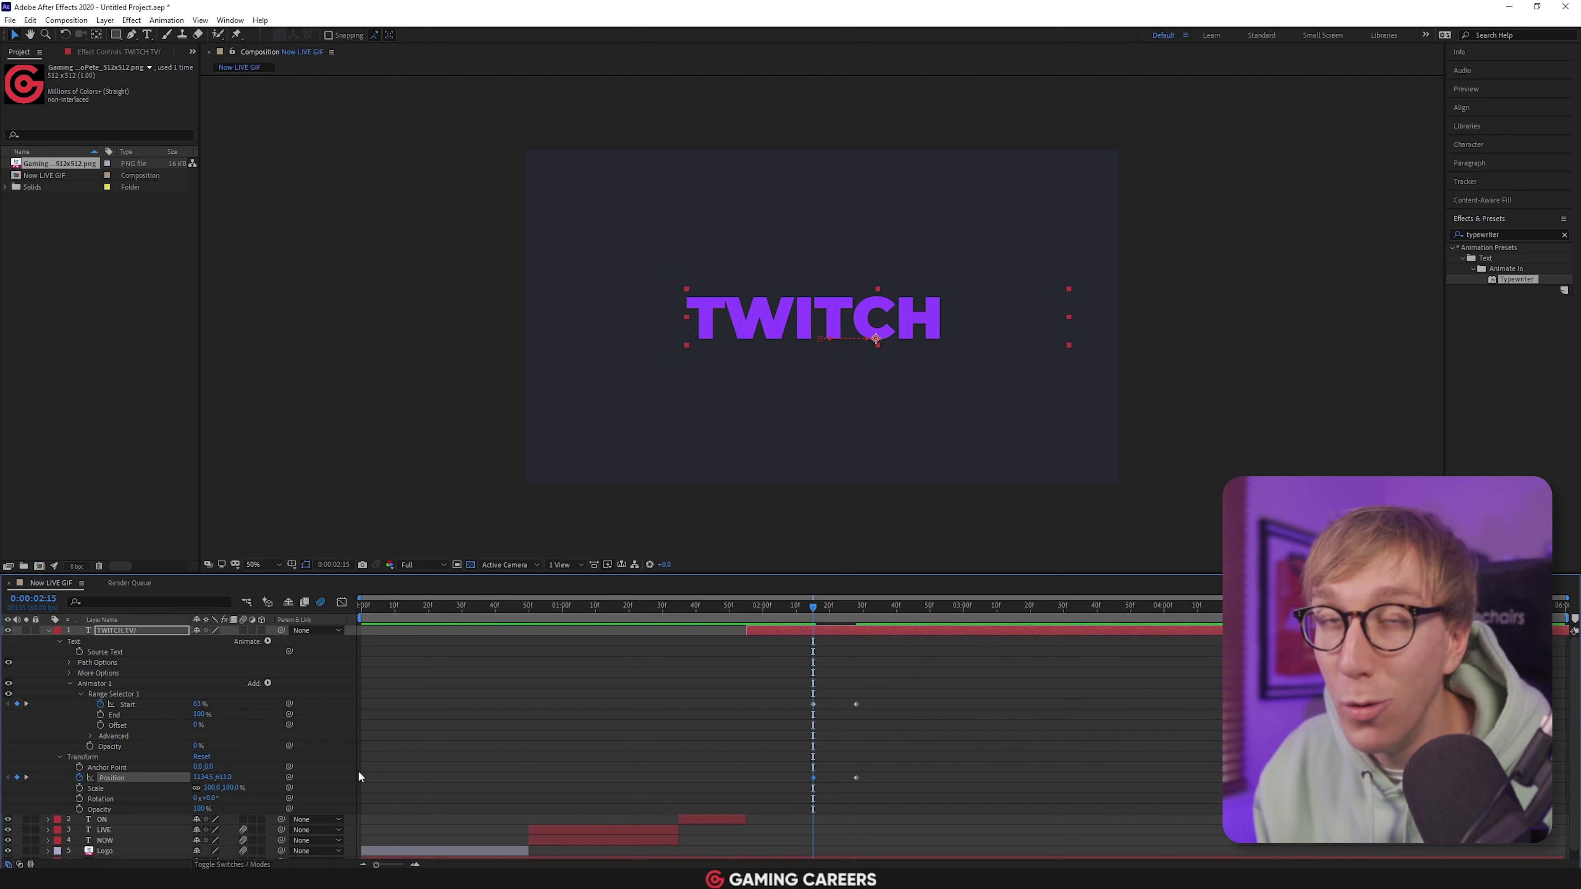
key("Right")
key("Right")
key("Right")
key("Right")
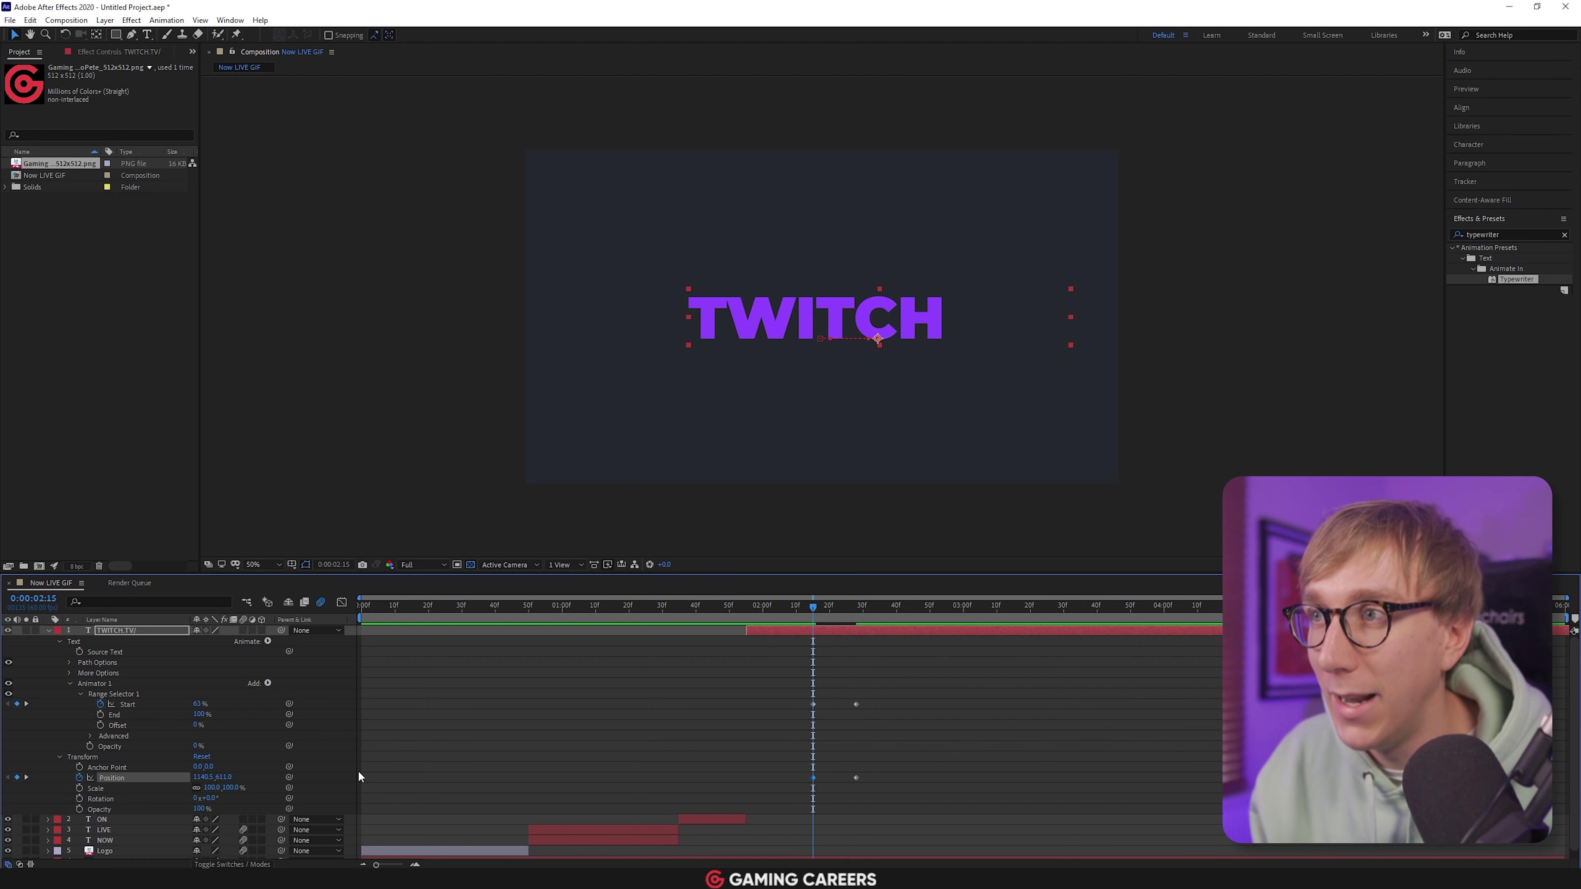
key("Right")
key("Right")
key("Right")
key("Right")
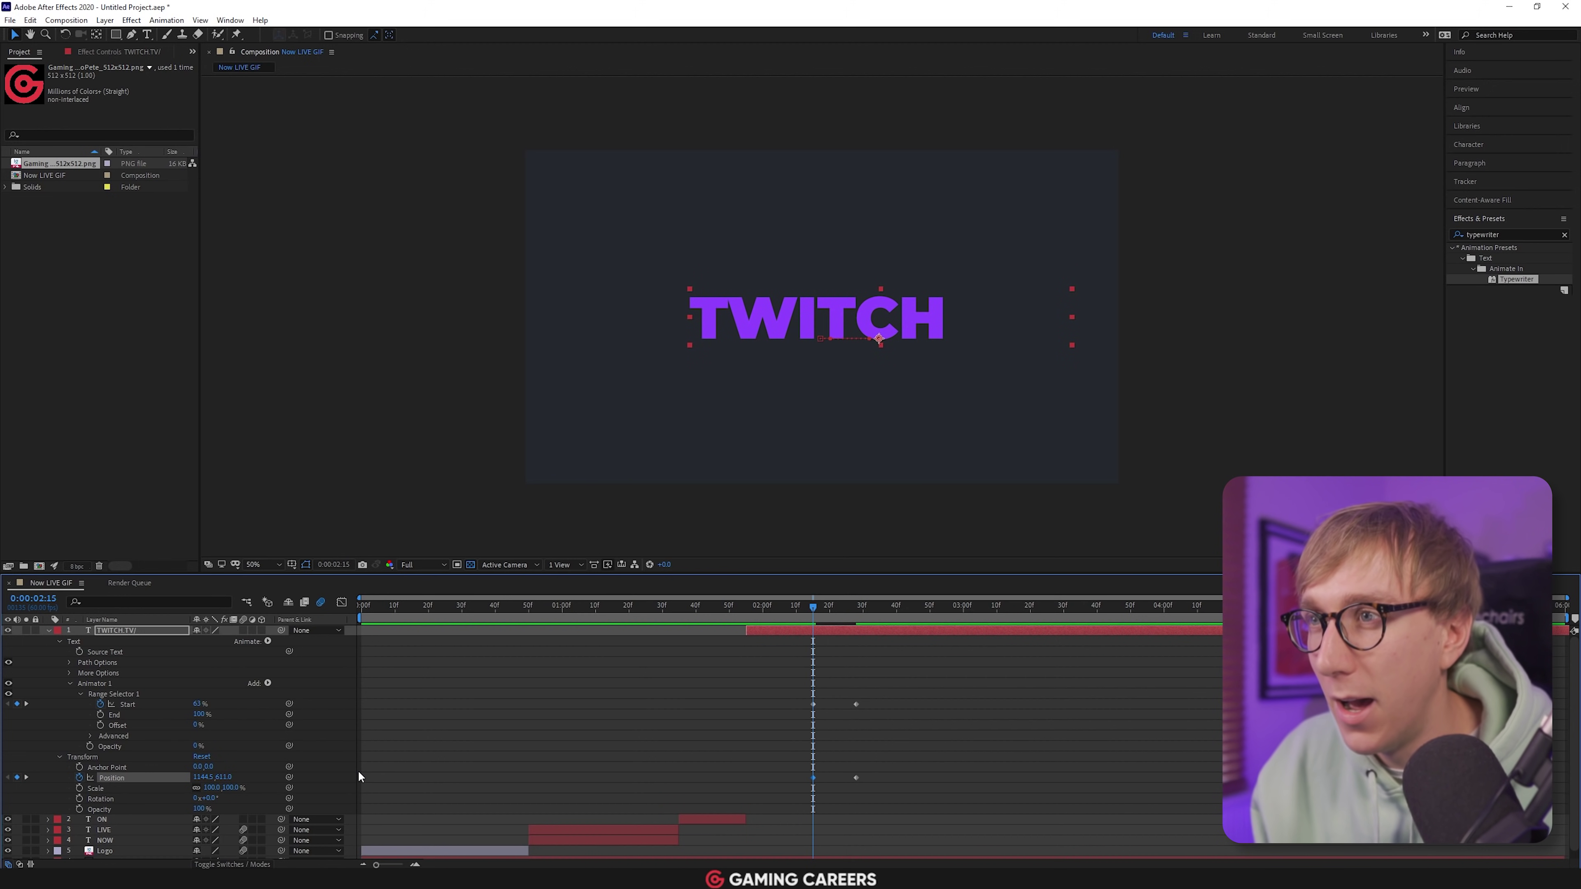
key("Right")
key("Right")
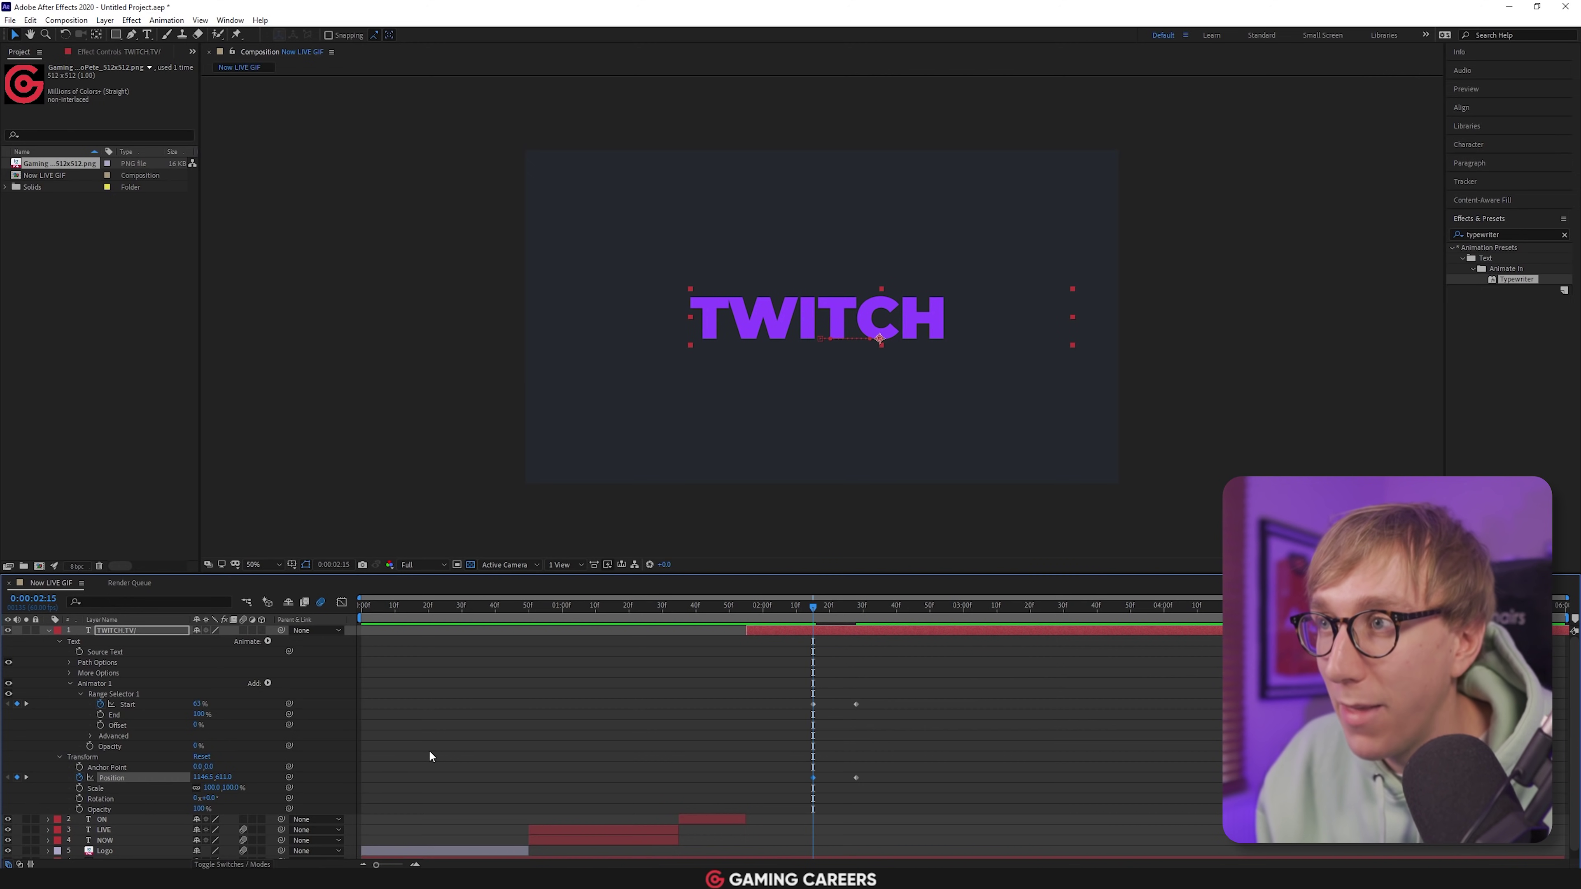
Play back the TWITCH.TV/ layer to check the sideways move together with the typewriter animation
left_click(771, 606)
key("space")
key("space")
left_click(779, 618)
key("space")
key("space")
key("space")
key("space")
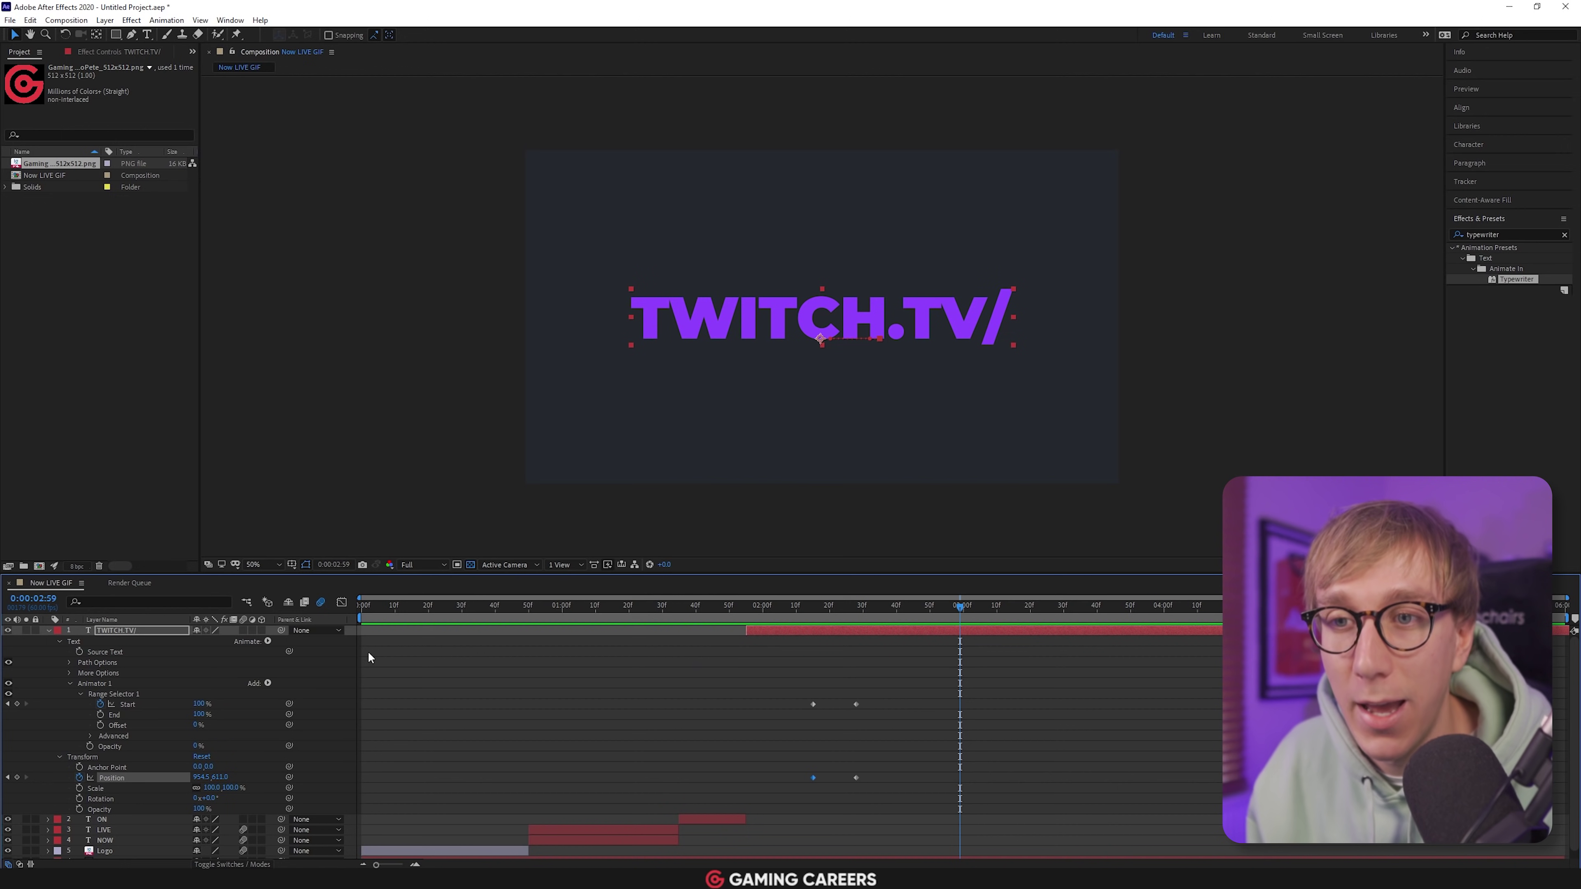
Enable motion blur for the TWITCH.TV/ layer, collapse its properties and preview the animation
left_click(242, 631)
left_click(821, 611)
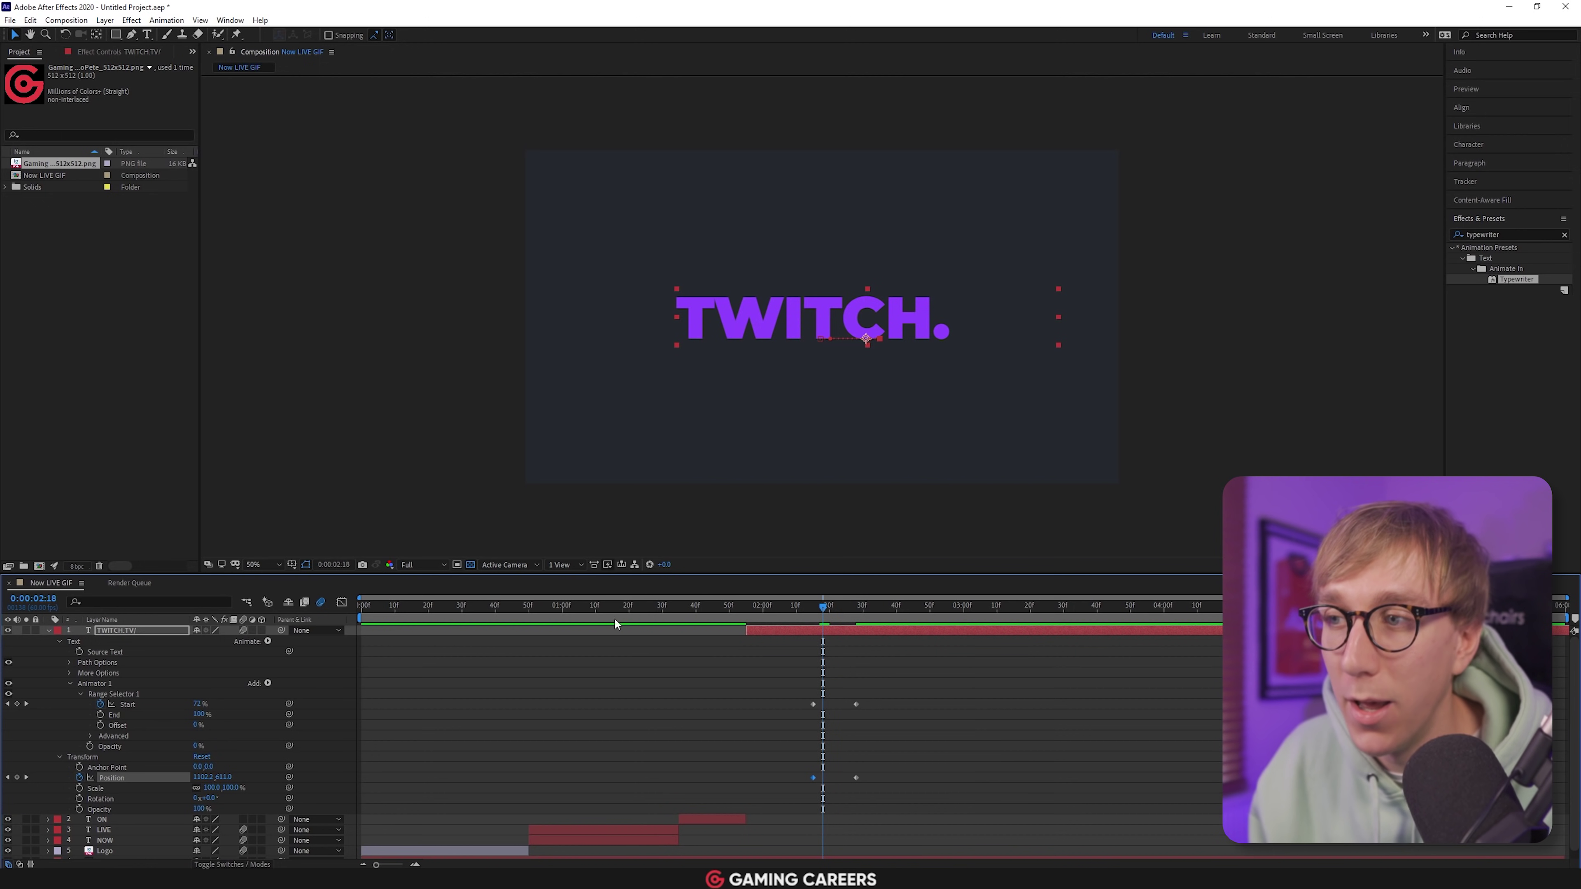
left_click(50, 631)
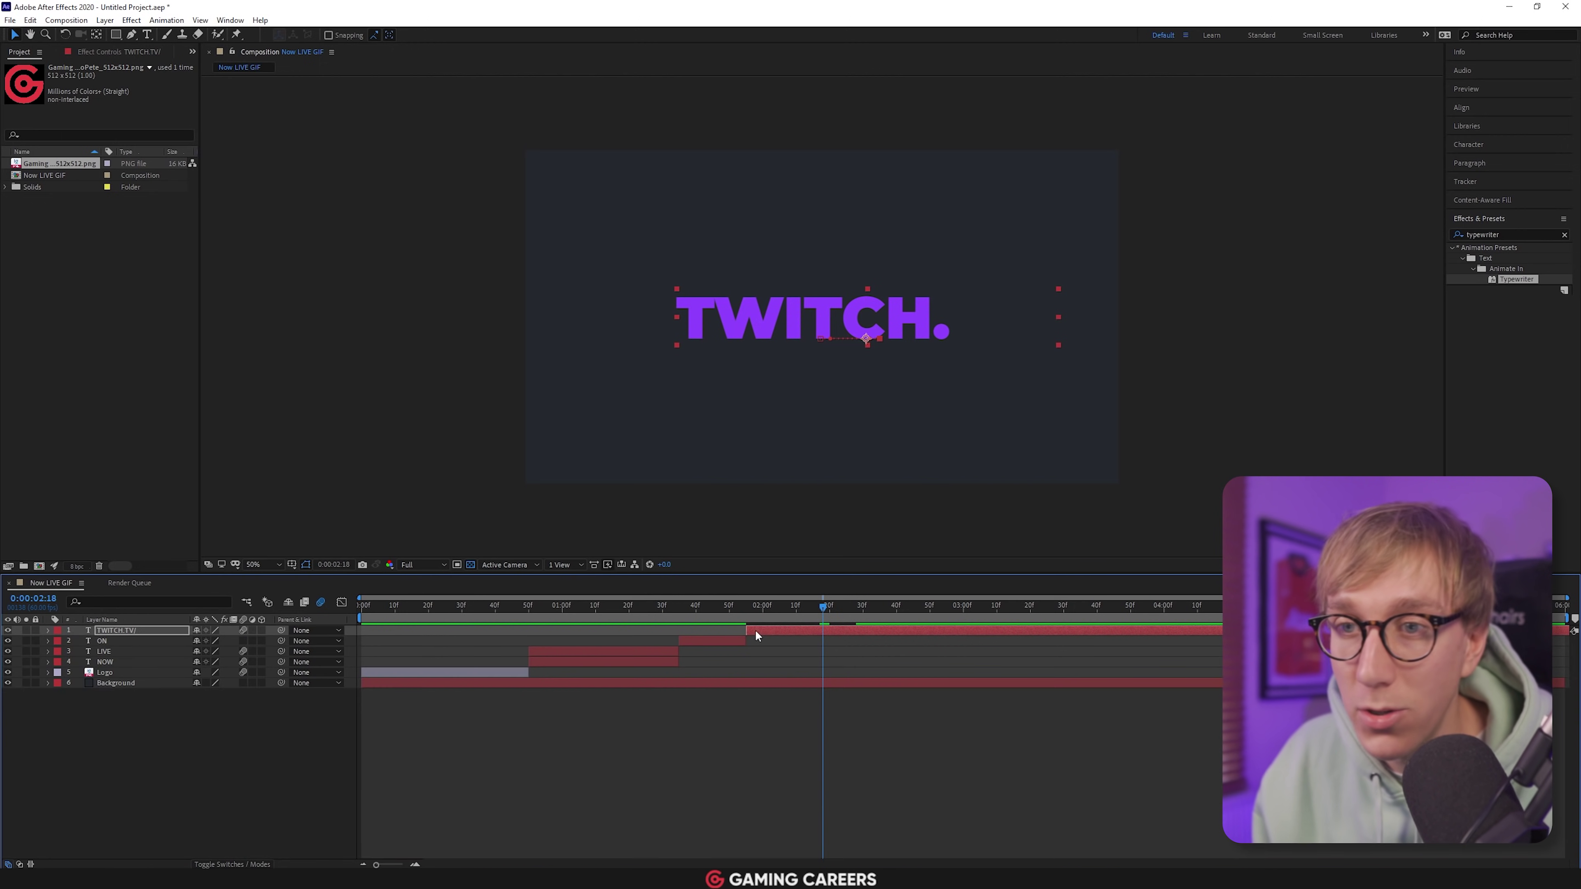
key("space")
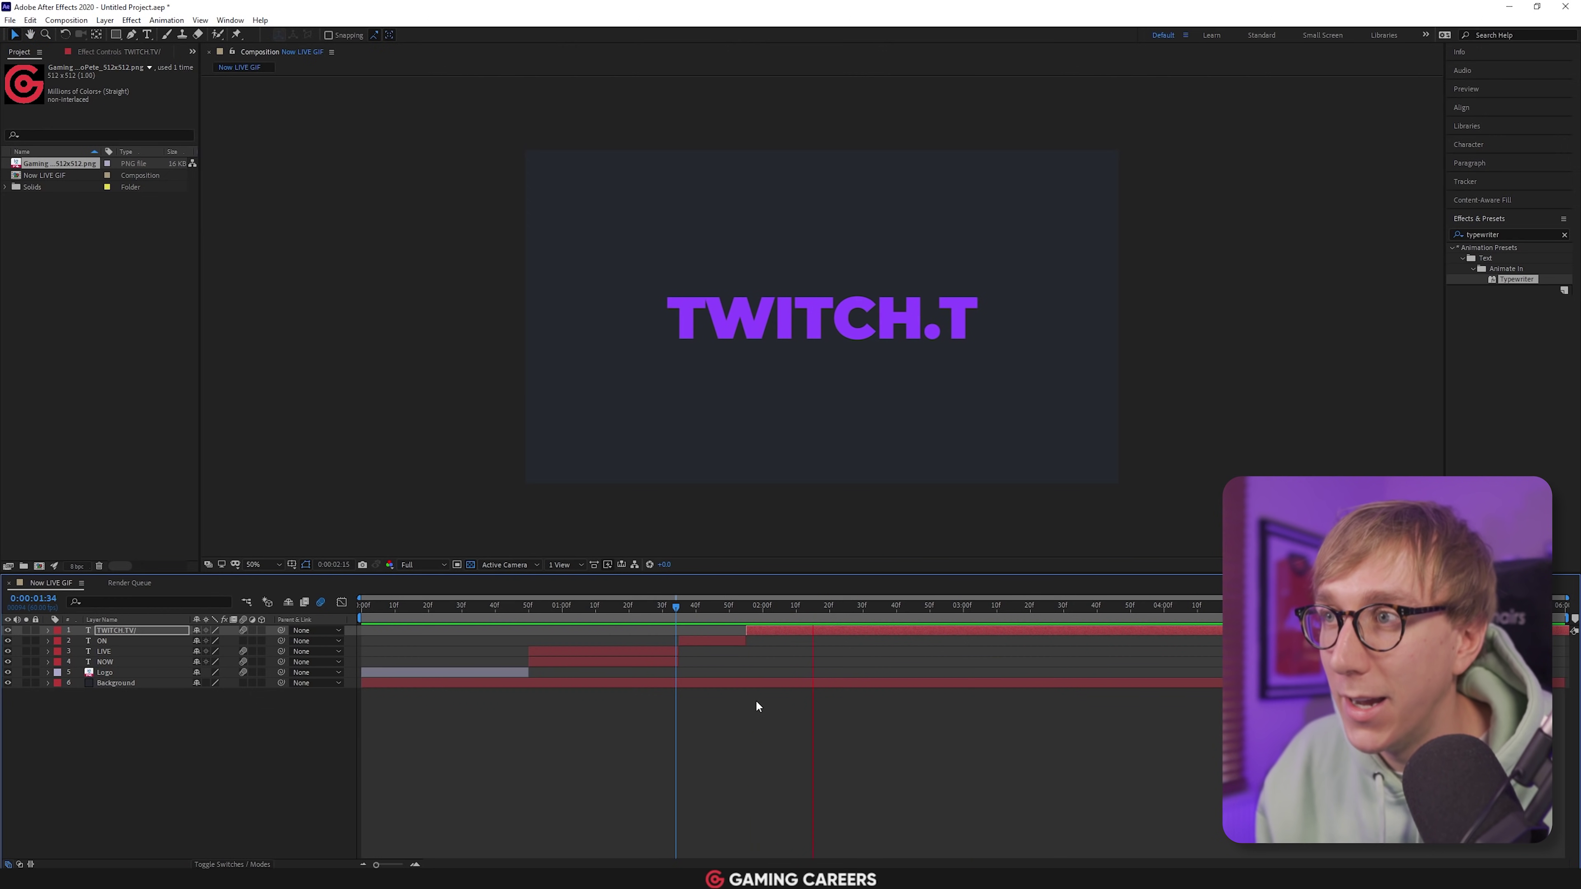
key("space")
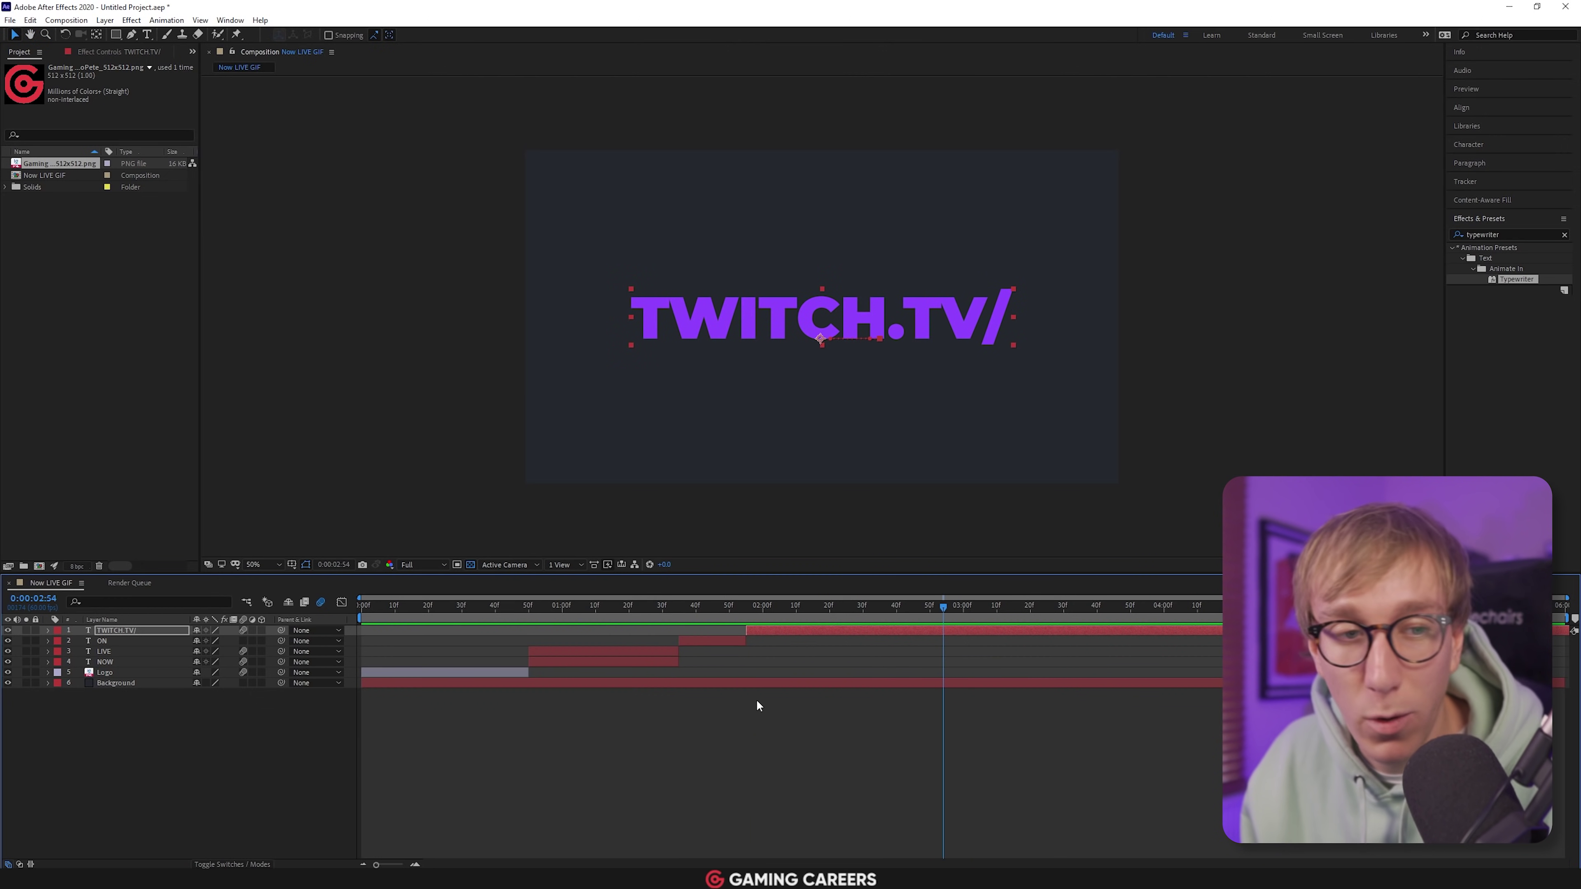
Split the TWITCH.TV/ layer at 0:00:02:50 and delete the part after the split
mouse_move(927, 606)
left_mouse_down()
mouse_move(912, 607)
mouse_move(930, 607)
left_mouse_up()
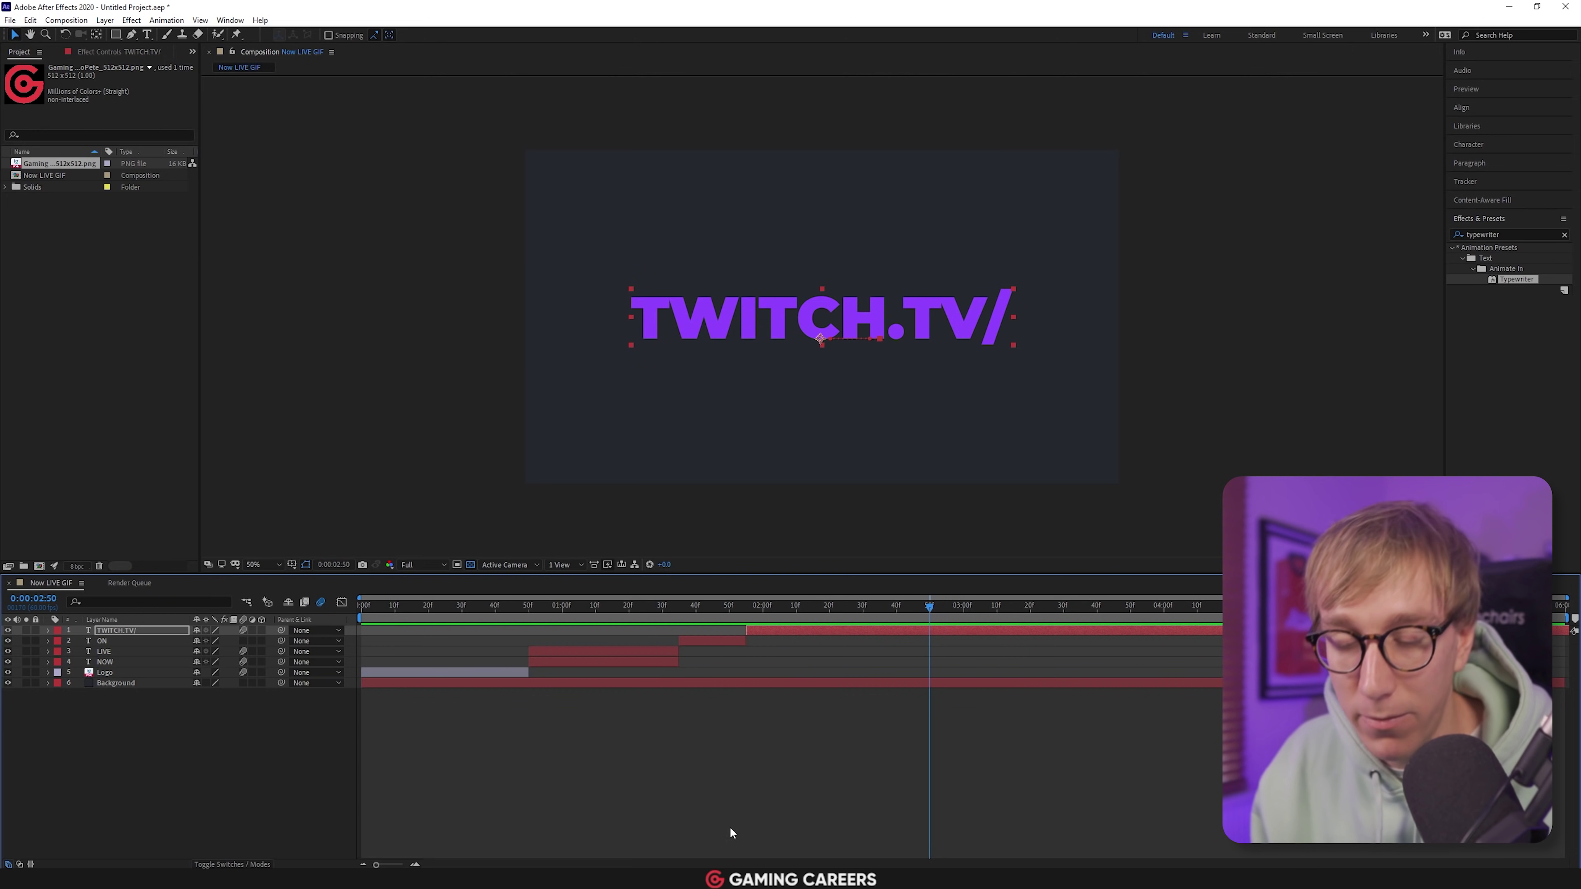
key("ctrl+shift+d")
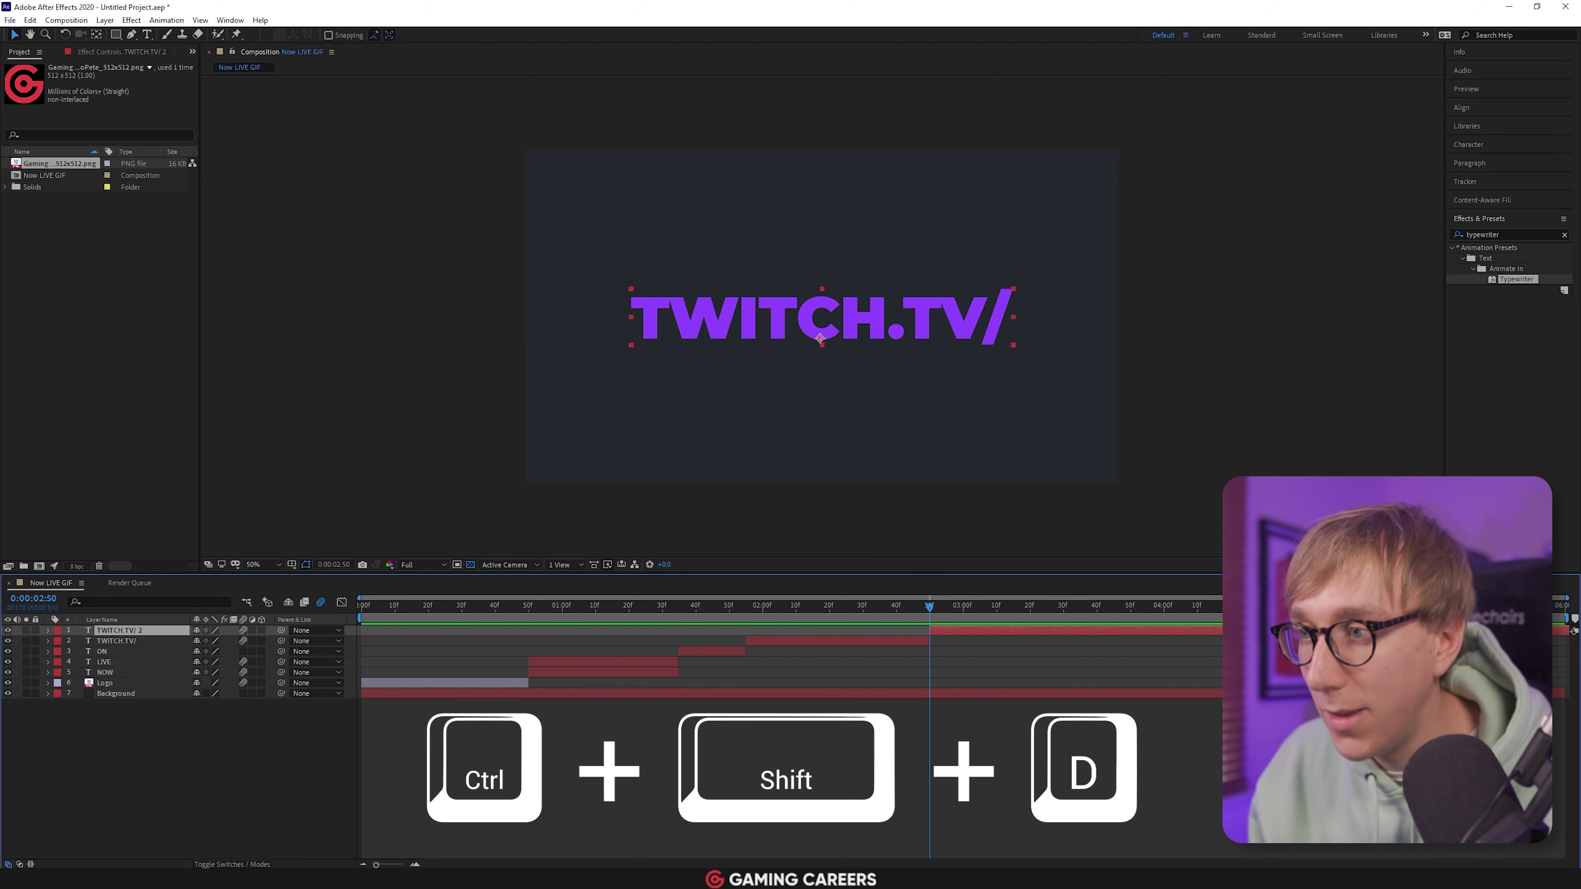
key("Delete")
Play back the whole Now LIVE GIF composition from the beginning
left_click_drag(597, 606, 350, 608)
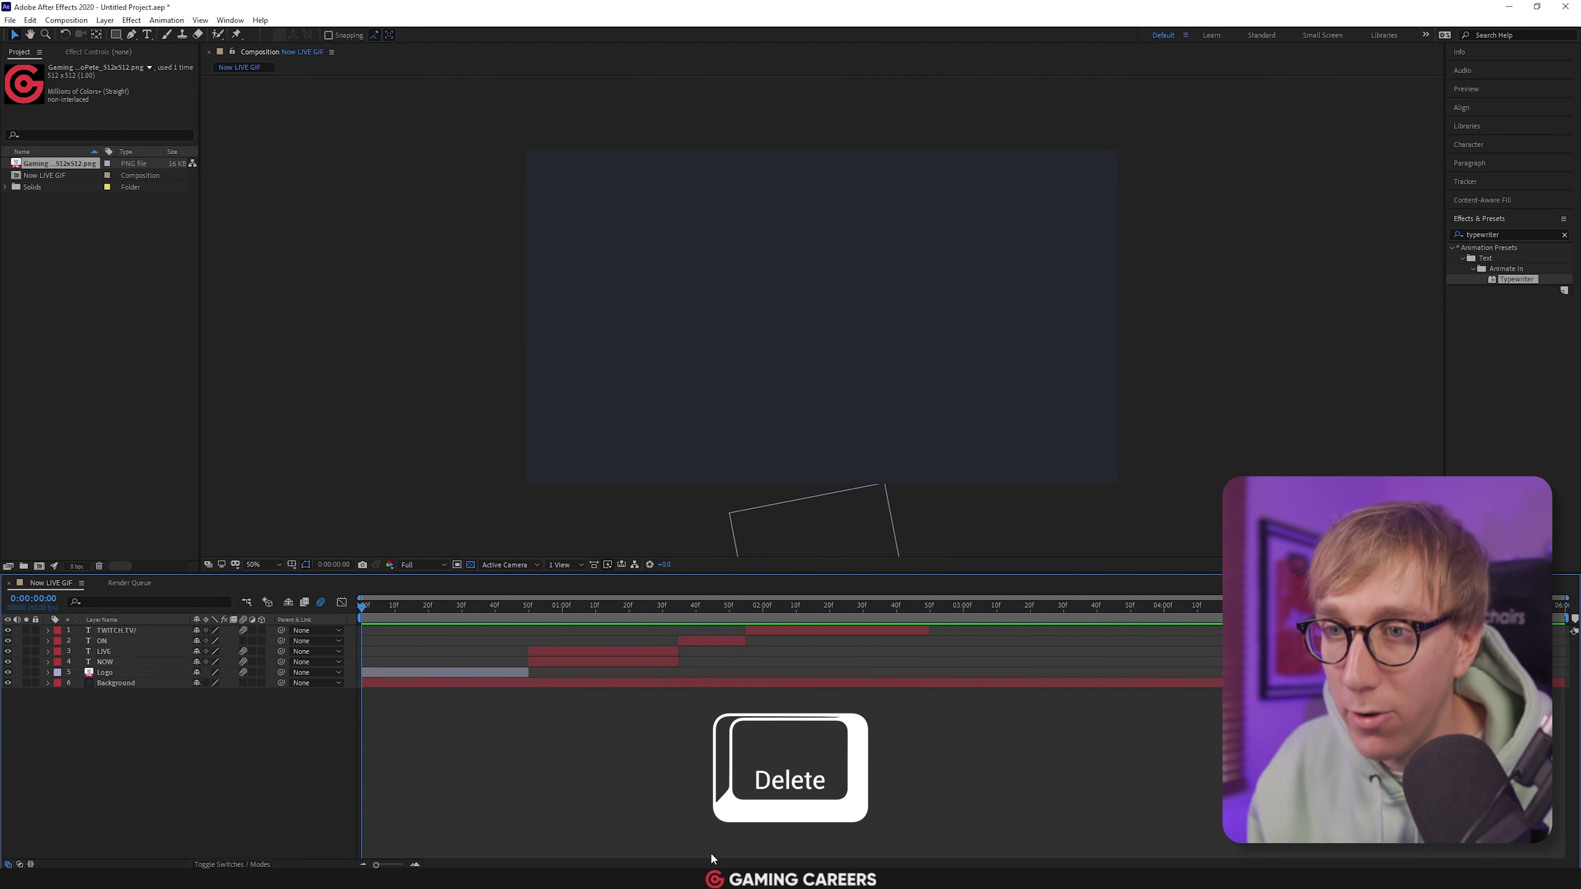
key("space")
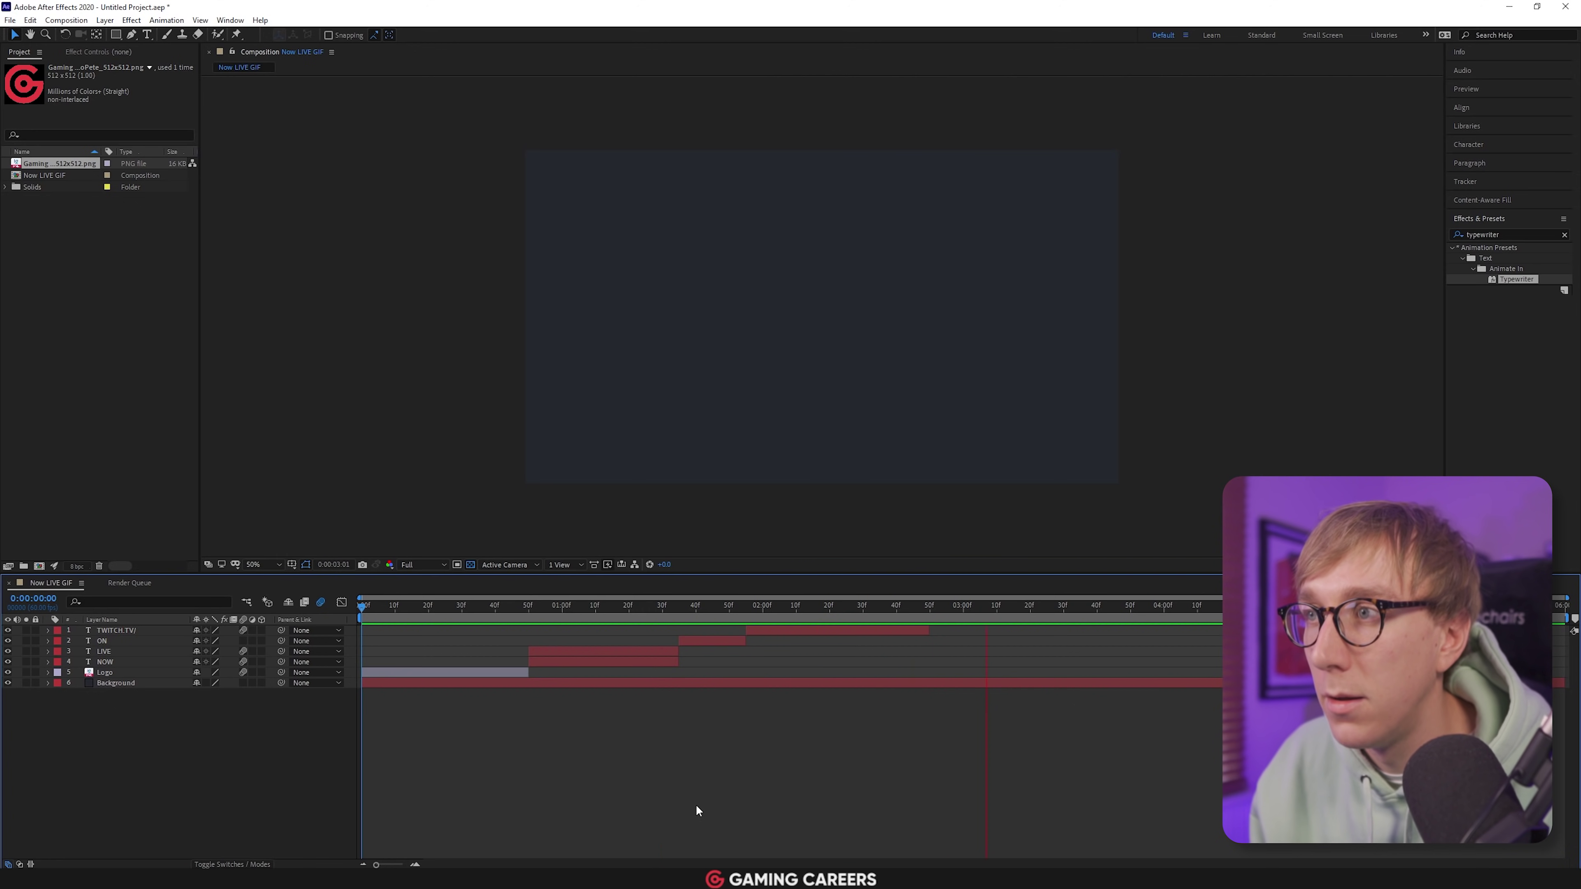
key("space")
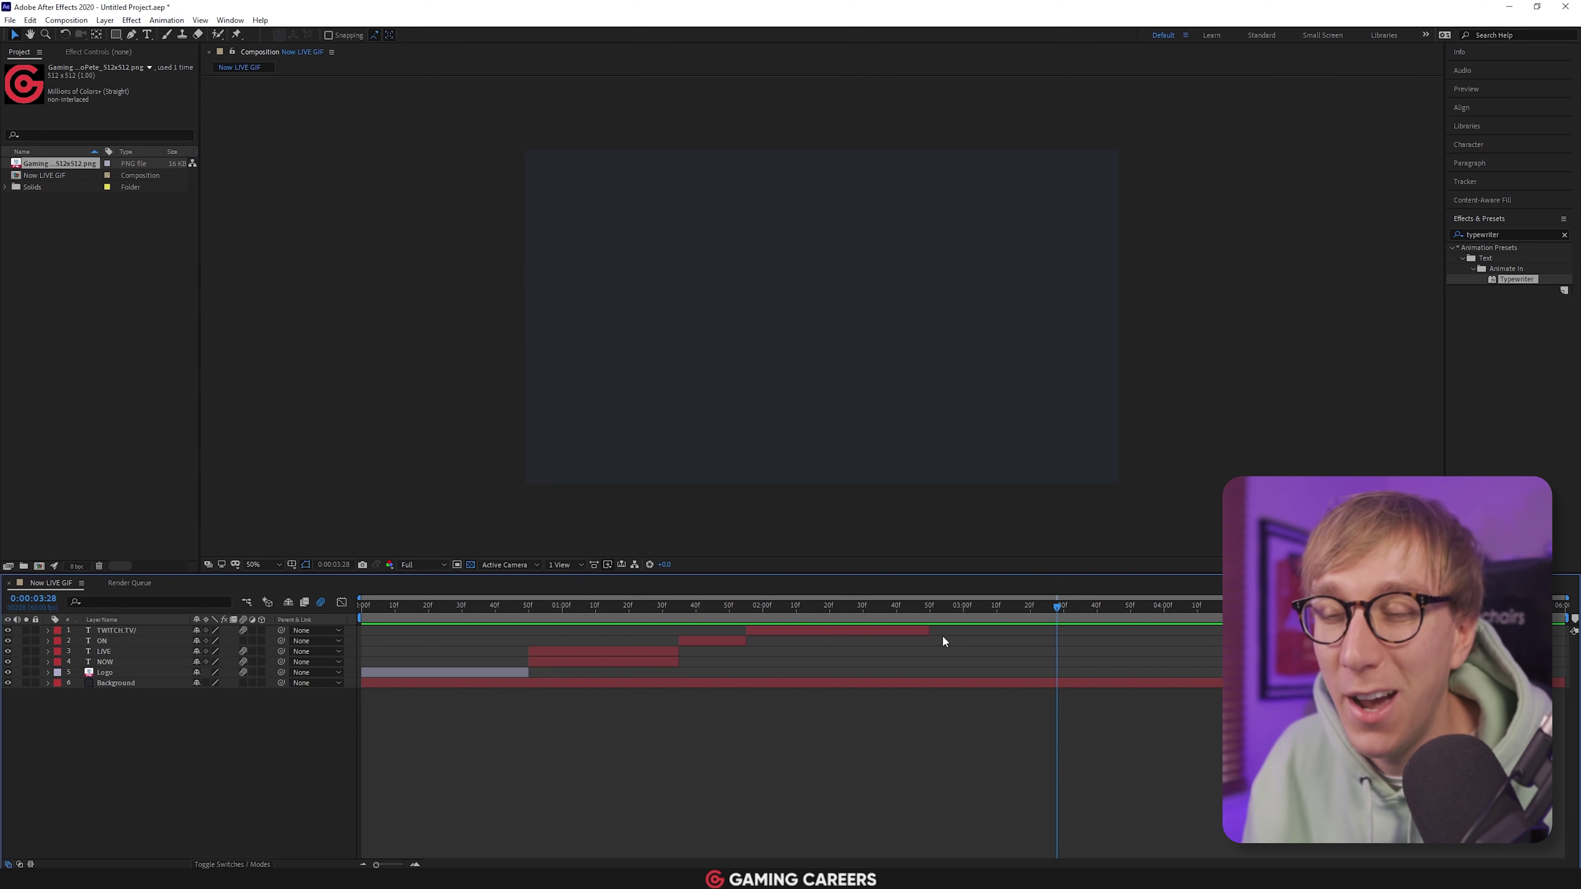
Create a new text layer reading USERNAME in the Now LIVE GIF composition
right_click(217, 734)
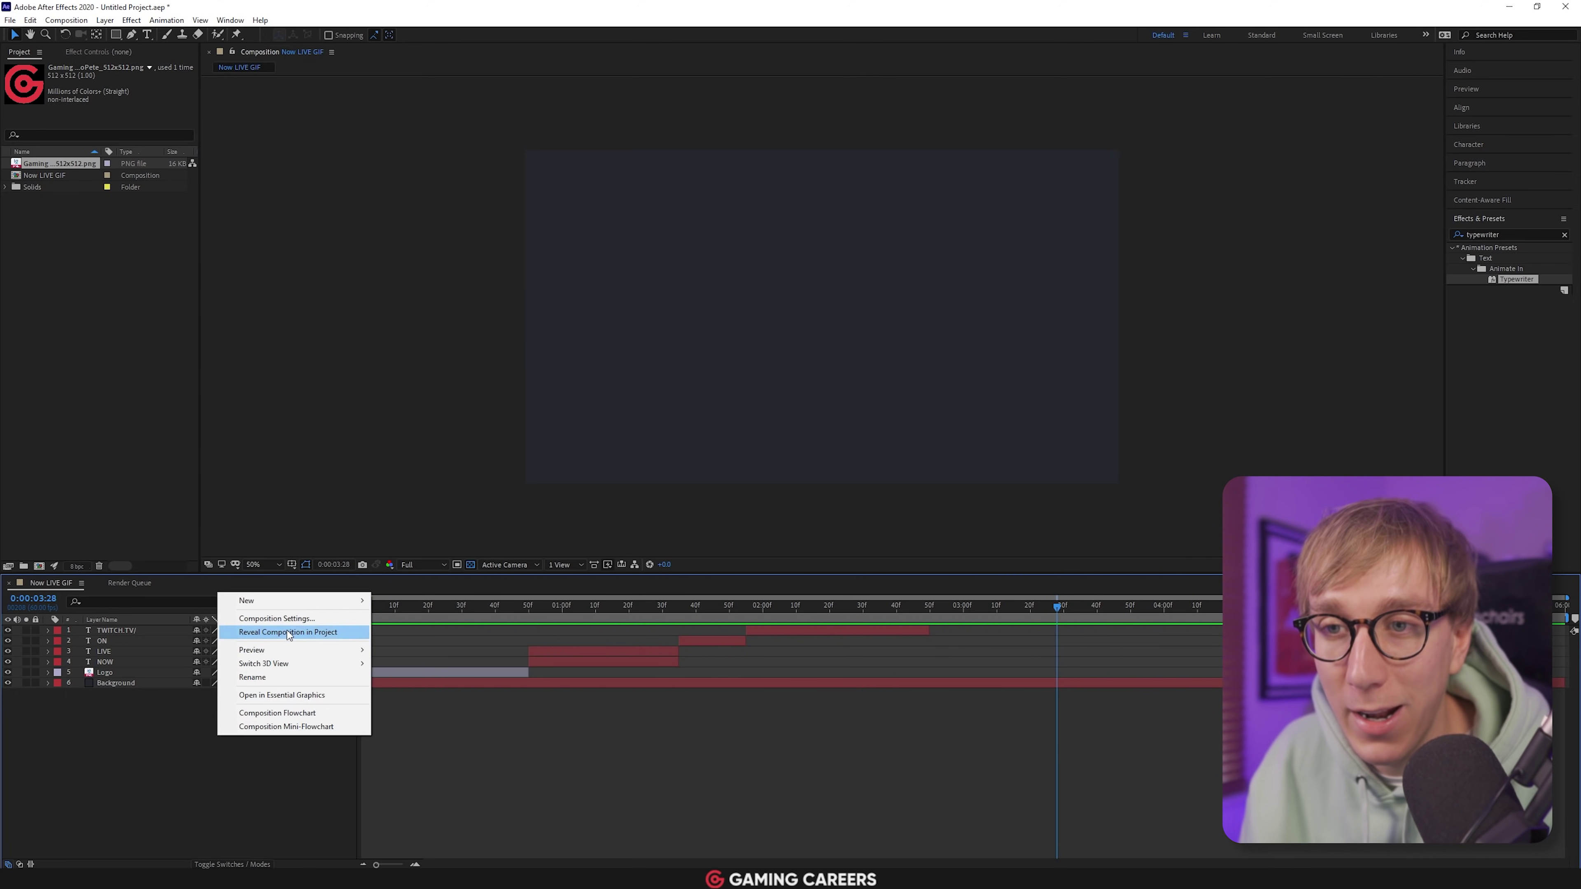
mouse_move(314, 602)
left_click(427, 619)
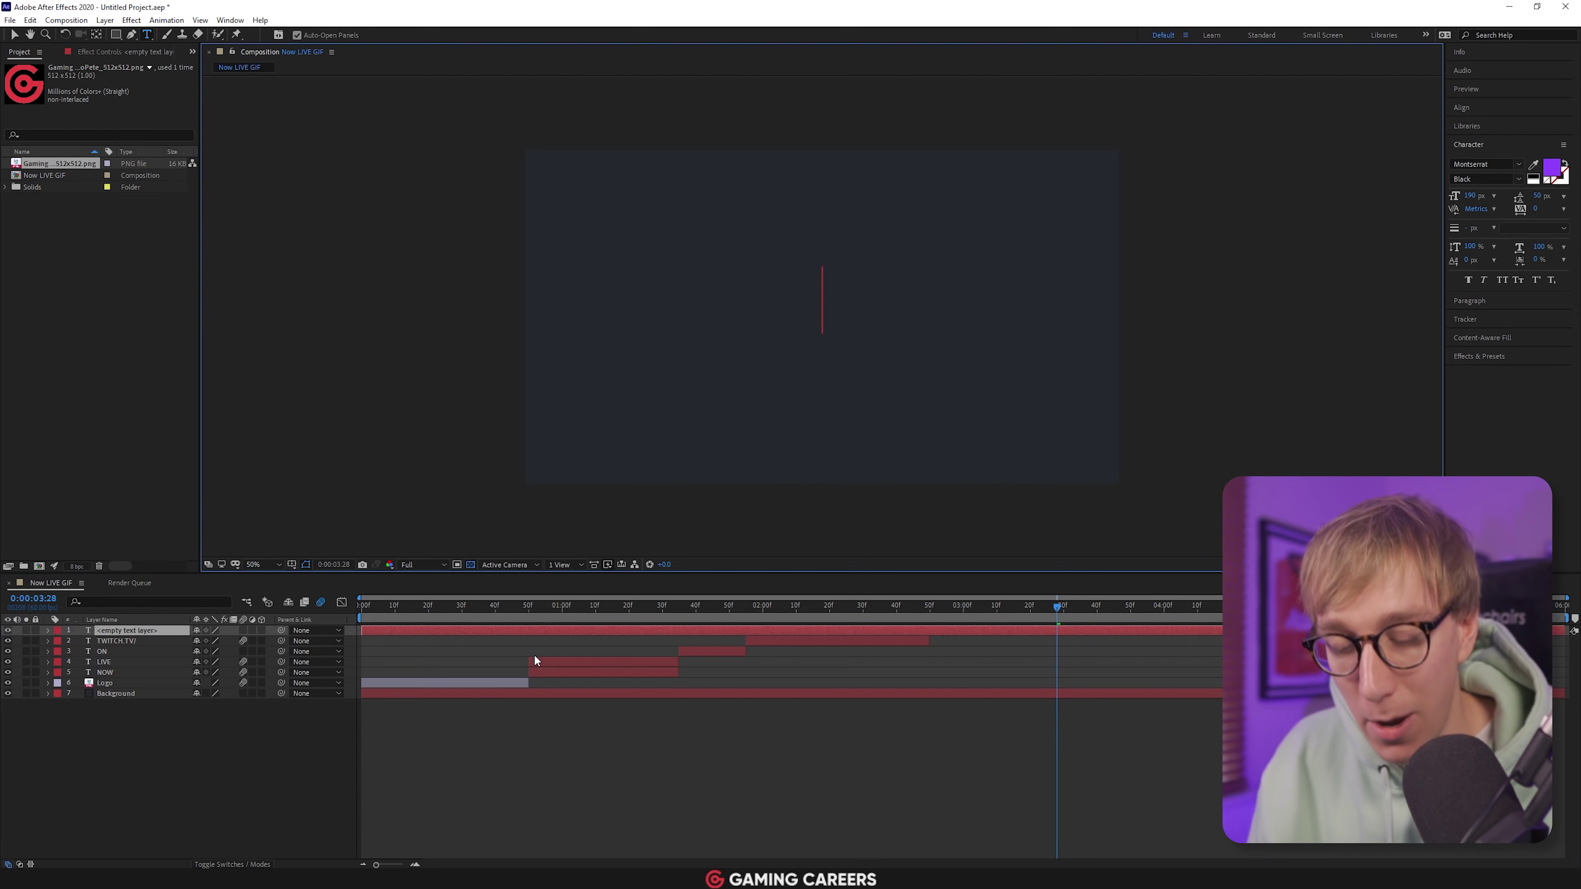
type("USERNAME")
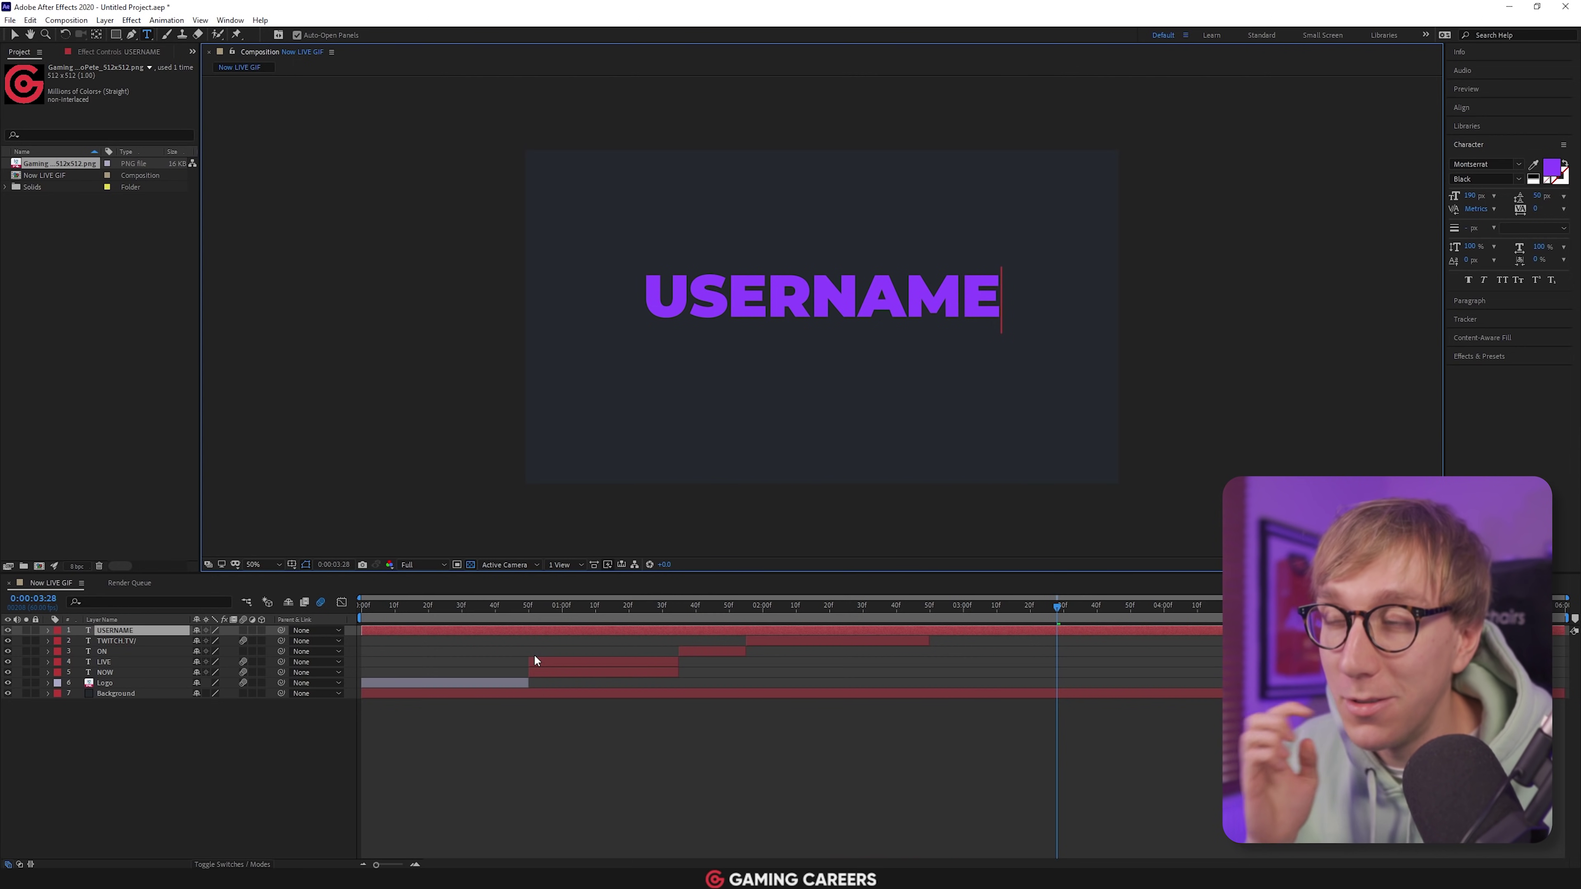
Try to set the text fill colour to F0F0F0 while USERNAME is being edited without any characters selected
left_click(1550, 174)
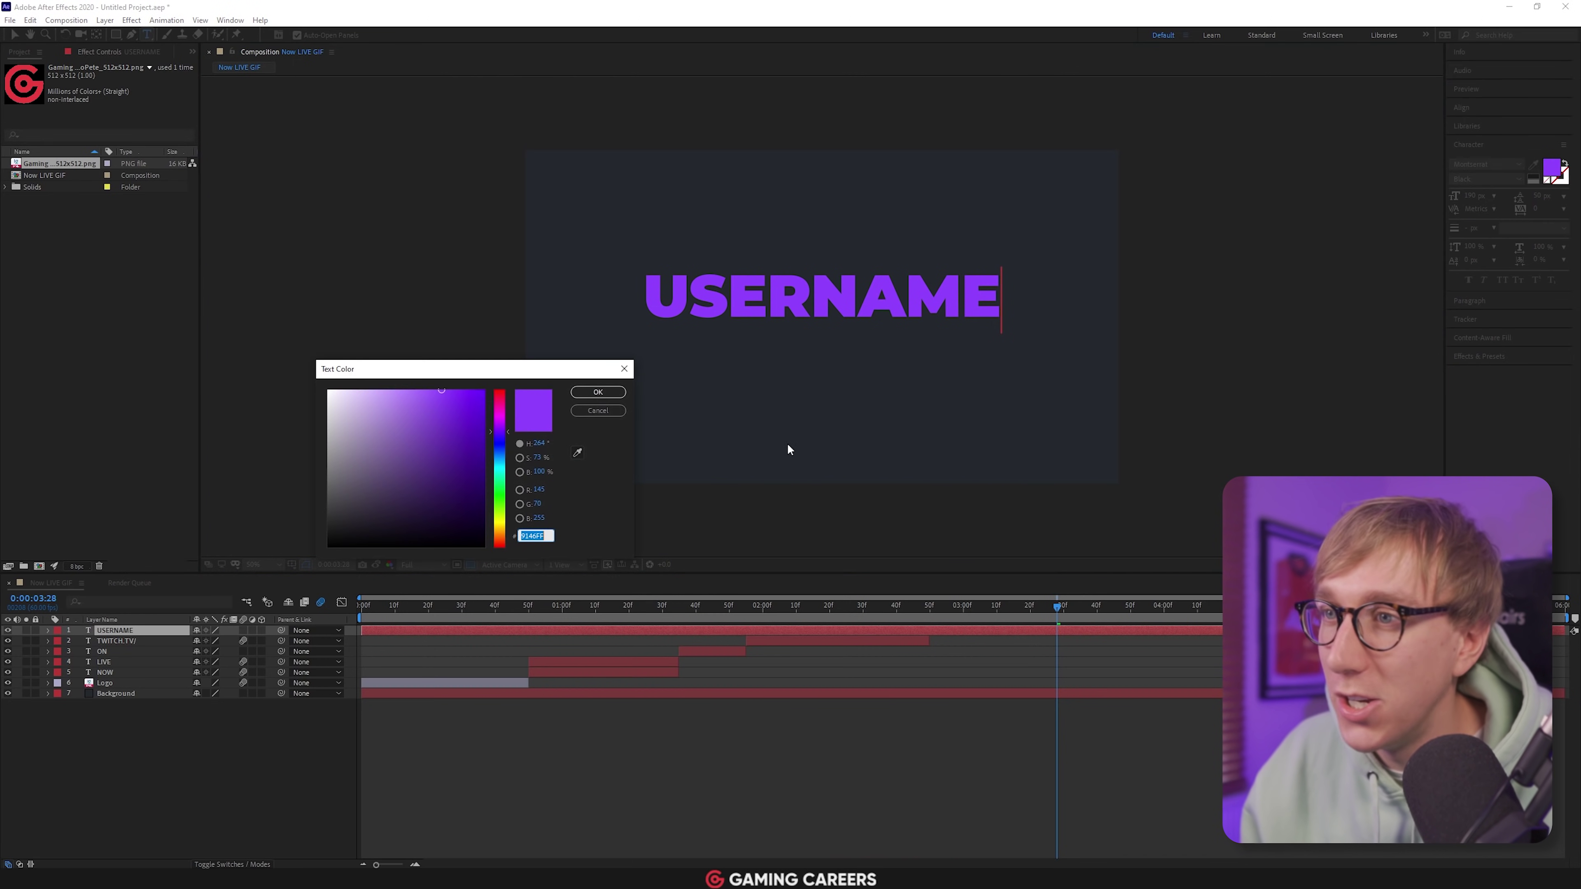
type("F0F0F0")
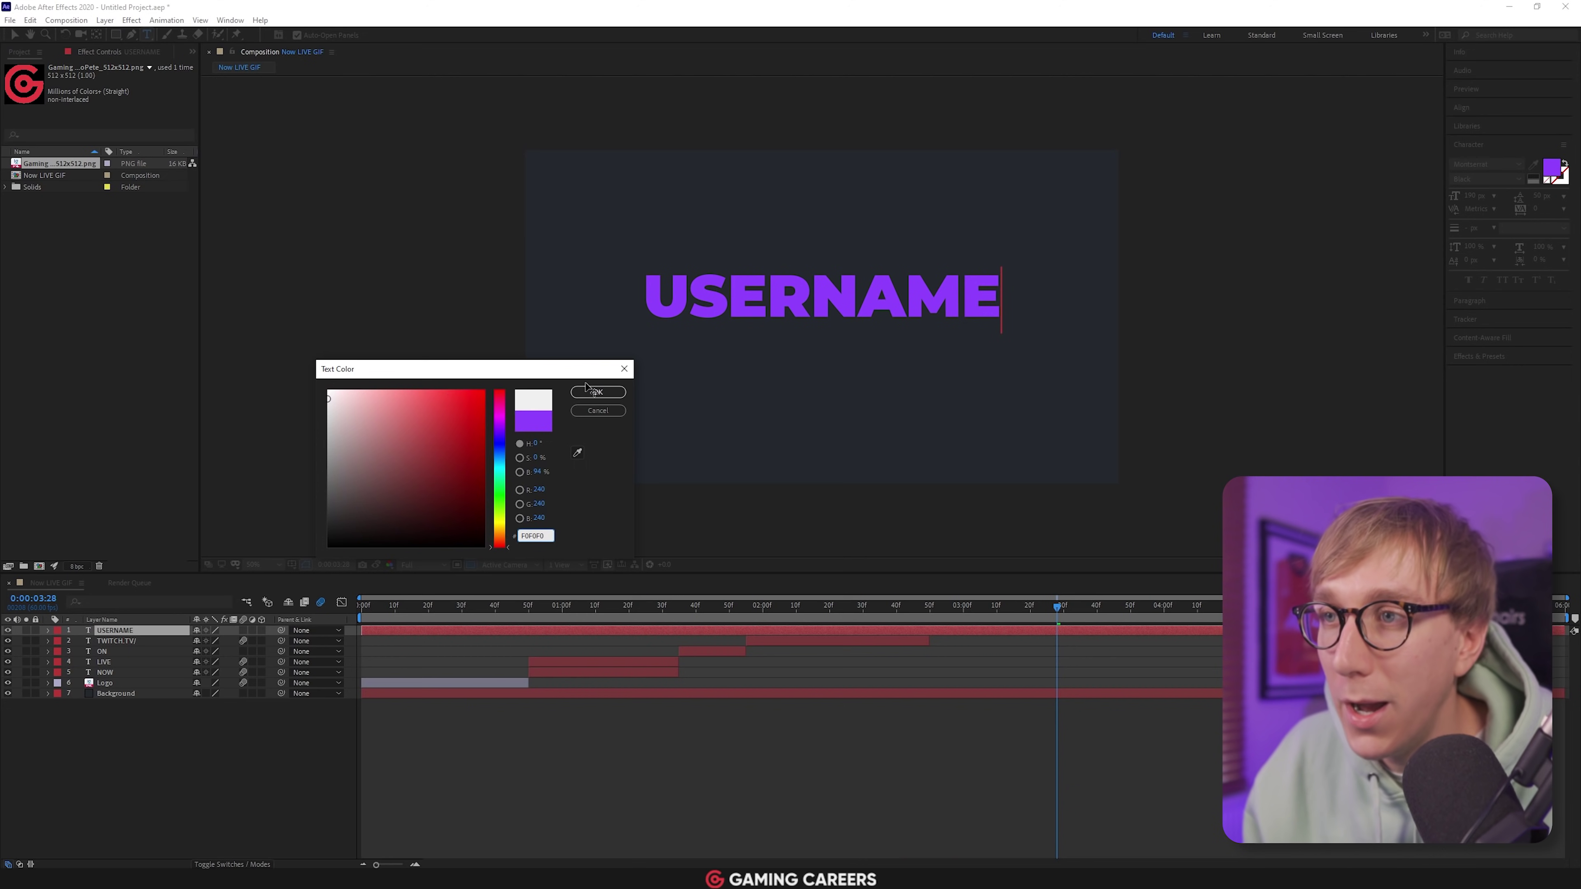
left_click(591, 393)
Select the entire USERNAME text and set its fill colour to F0F0F0
double_click(922, 304)
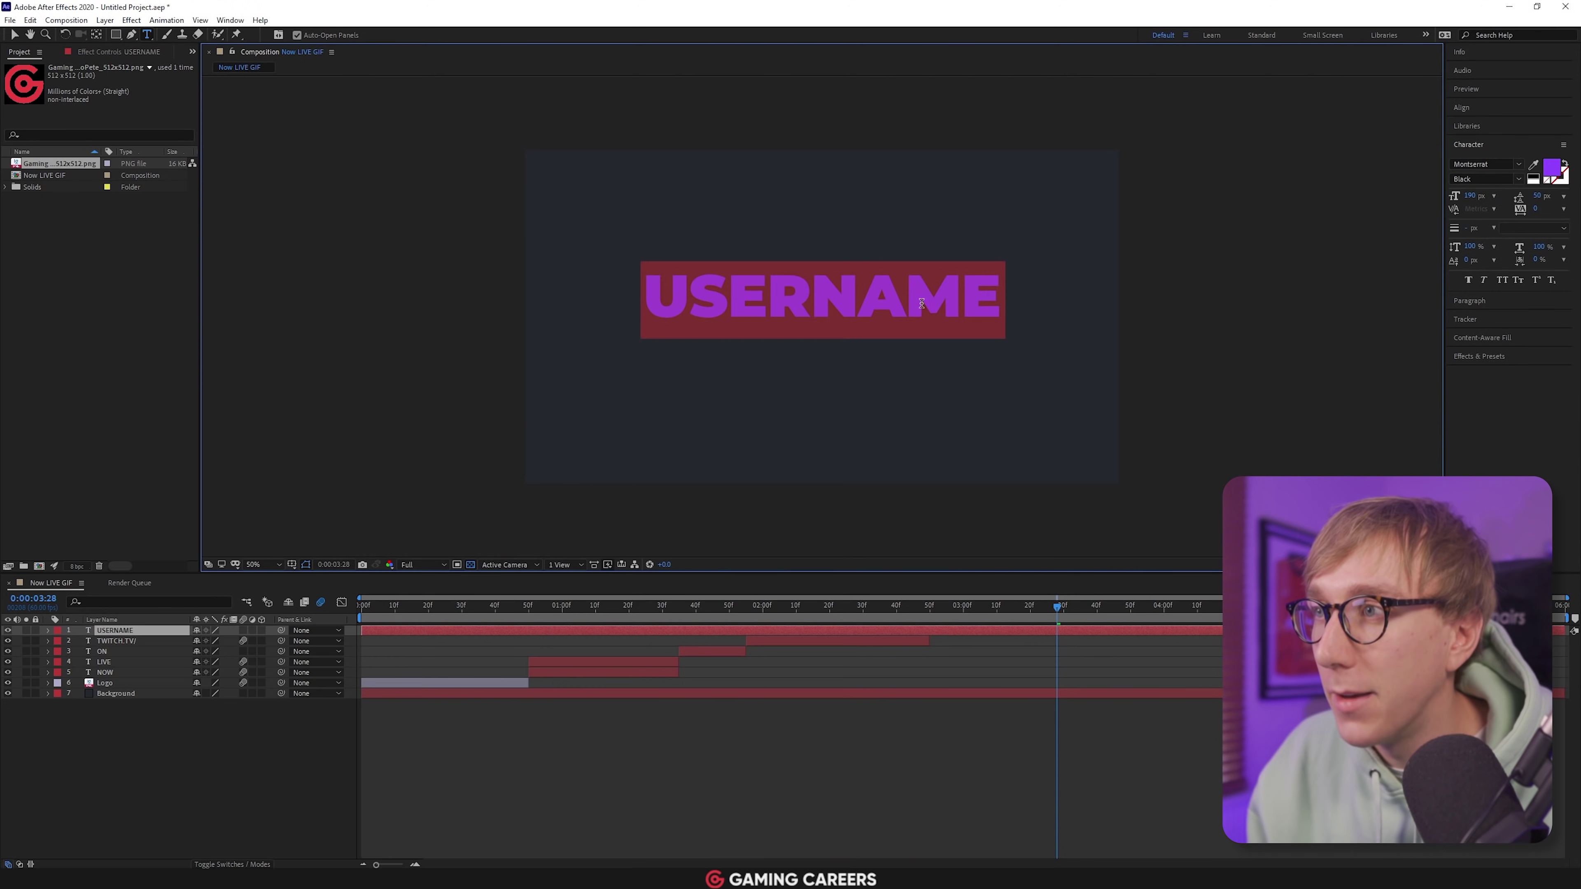
left_click(1552, 167)
type("F0F0F0")
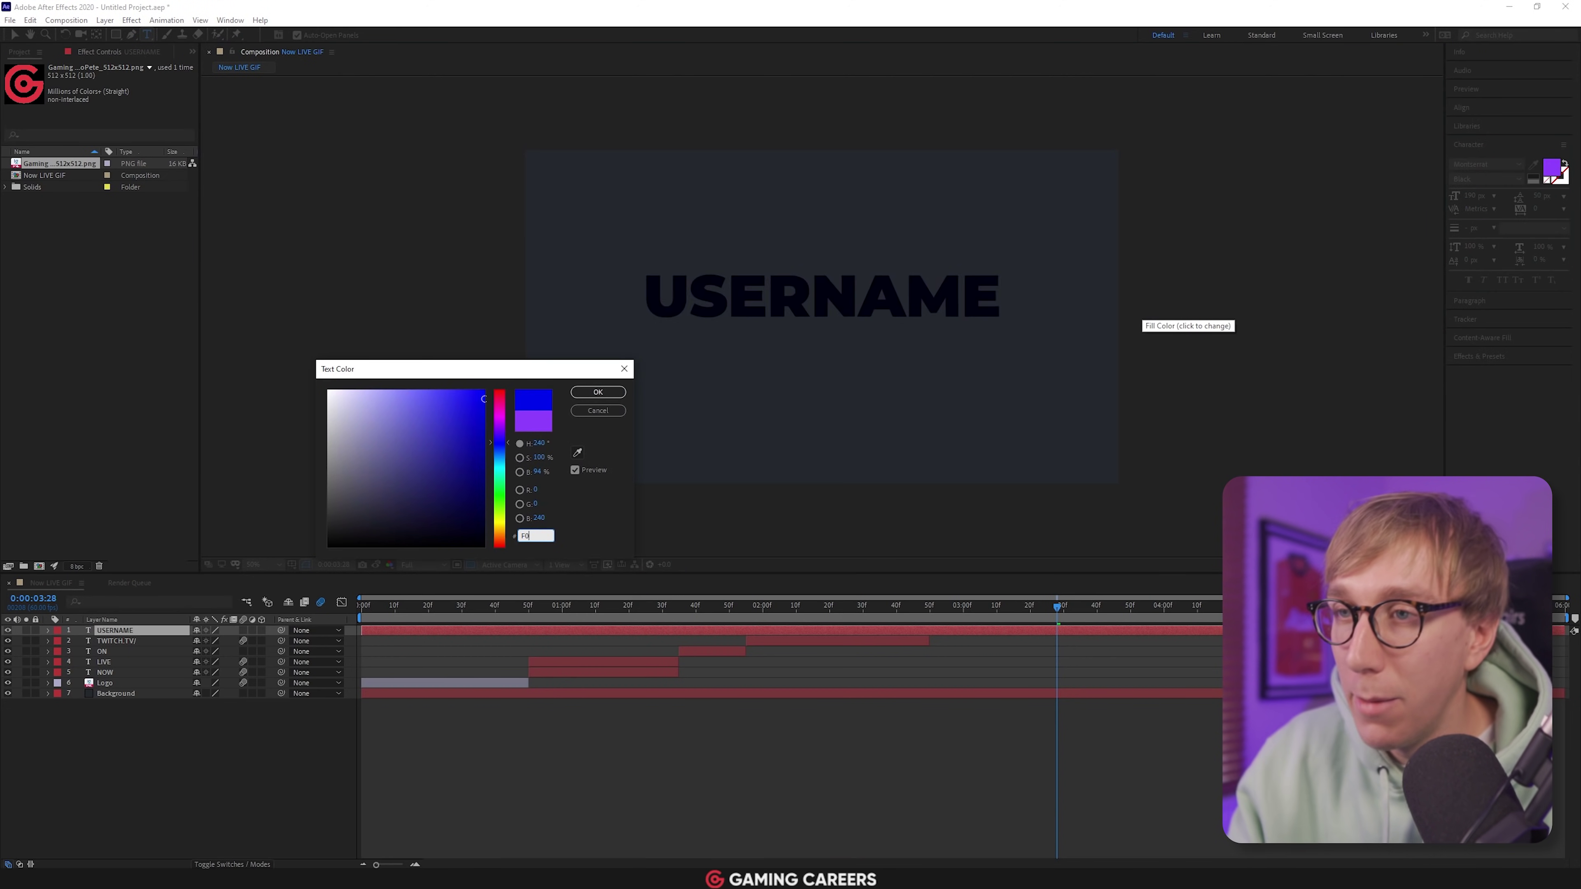
left_click(598, 392)
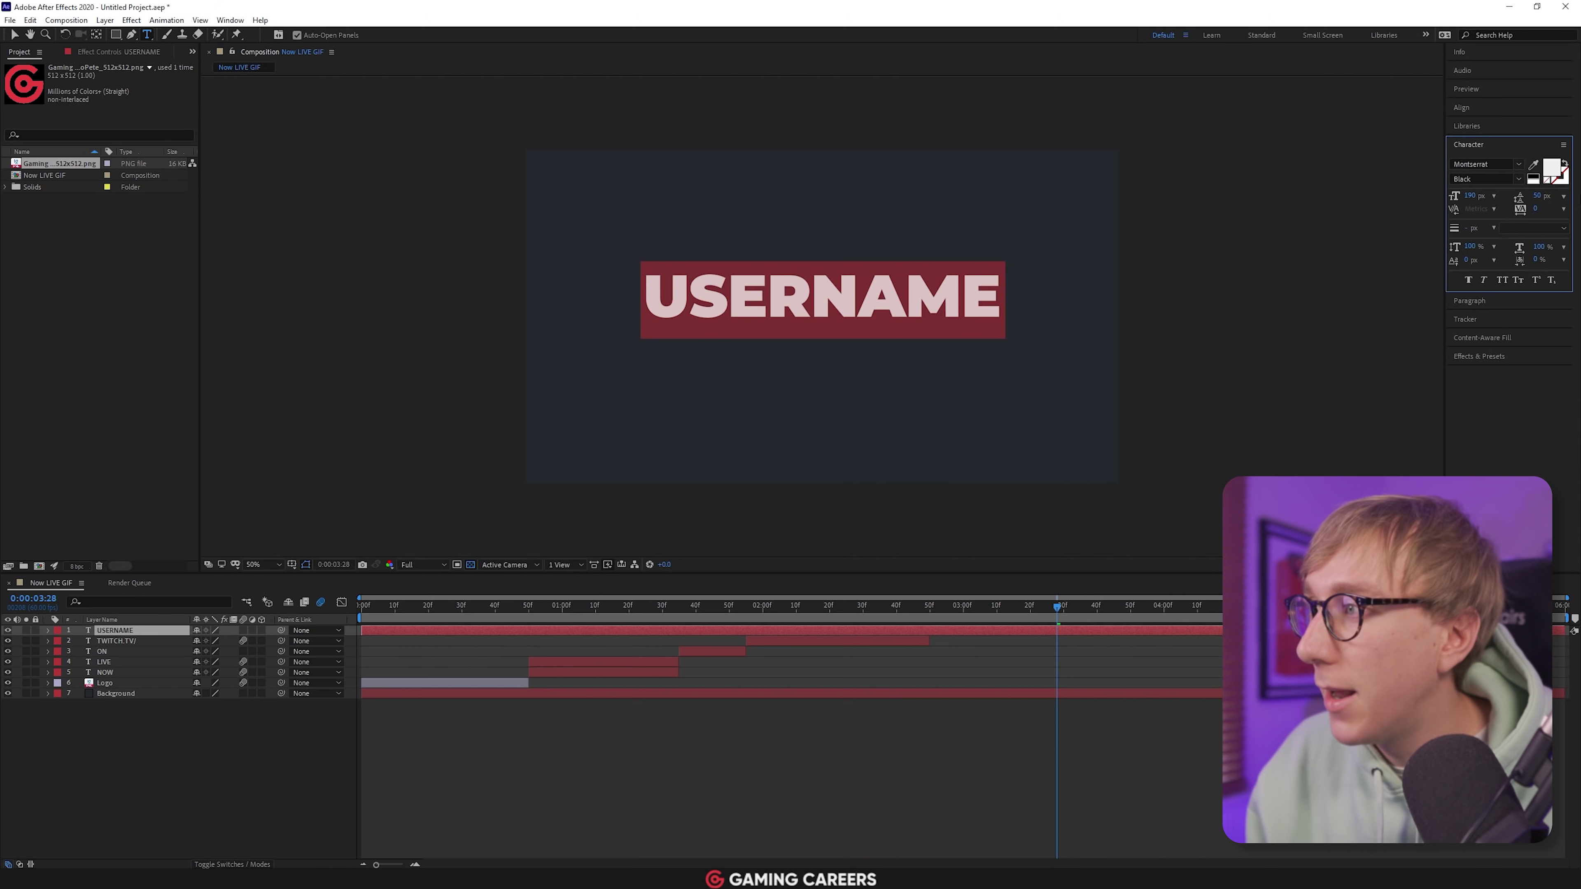
Centre the USERNAME layer horizontally and vertically in the composition
left_click(1507, 299)
left_click(1496, 112)
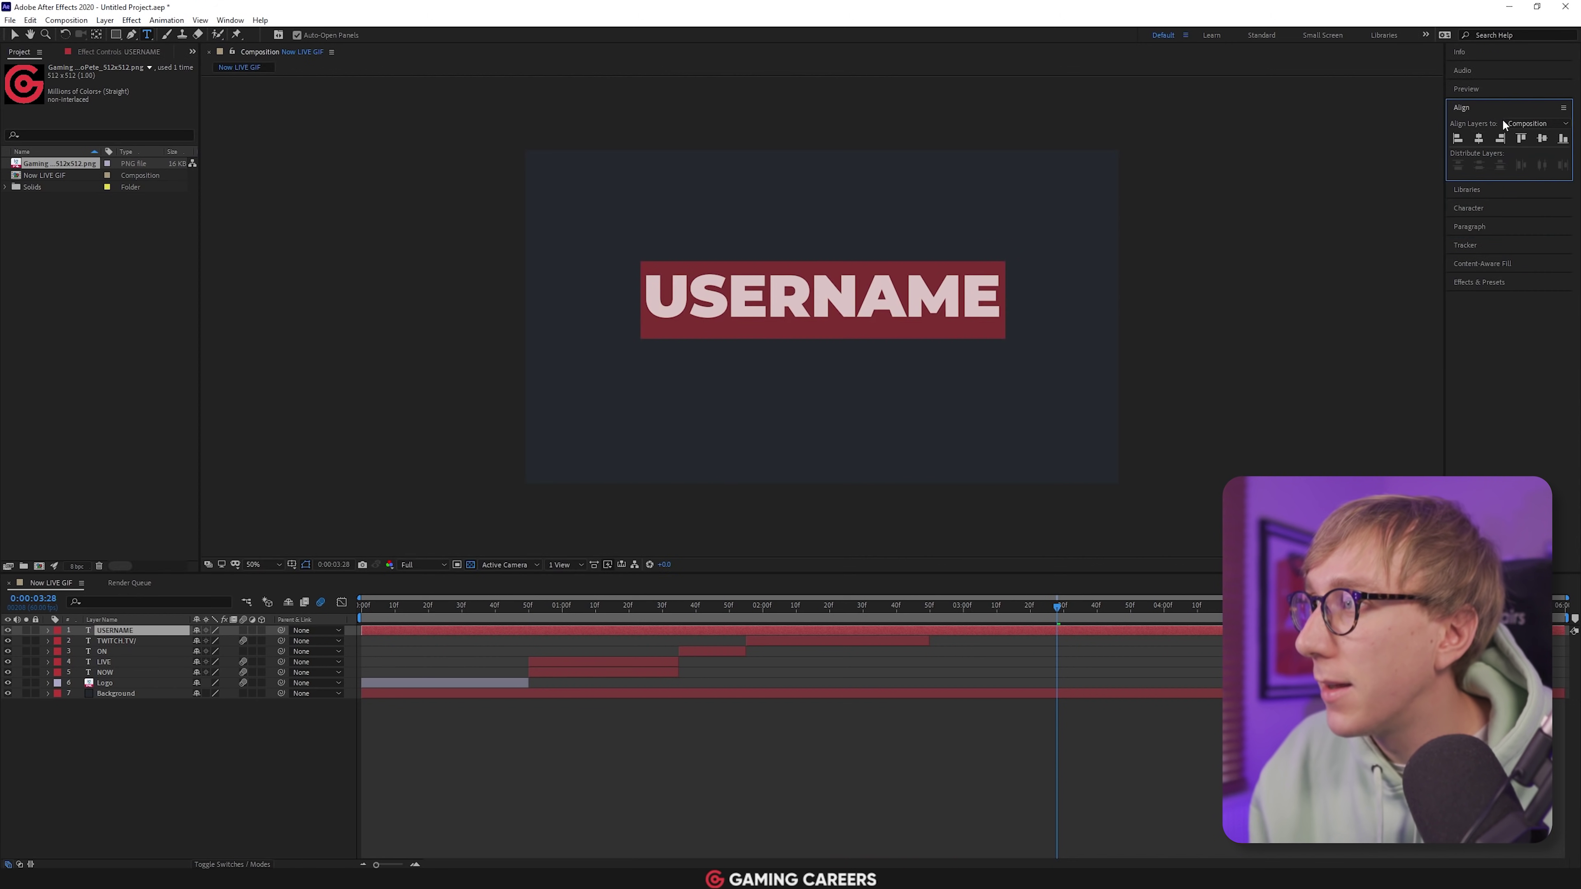
left_click(1479, 141)
left_click(1542, 138)
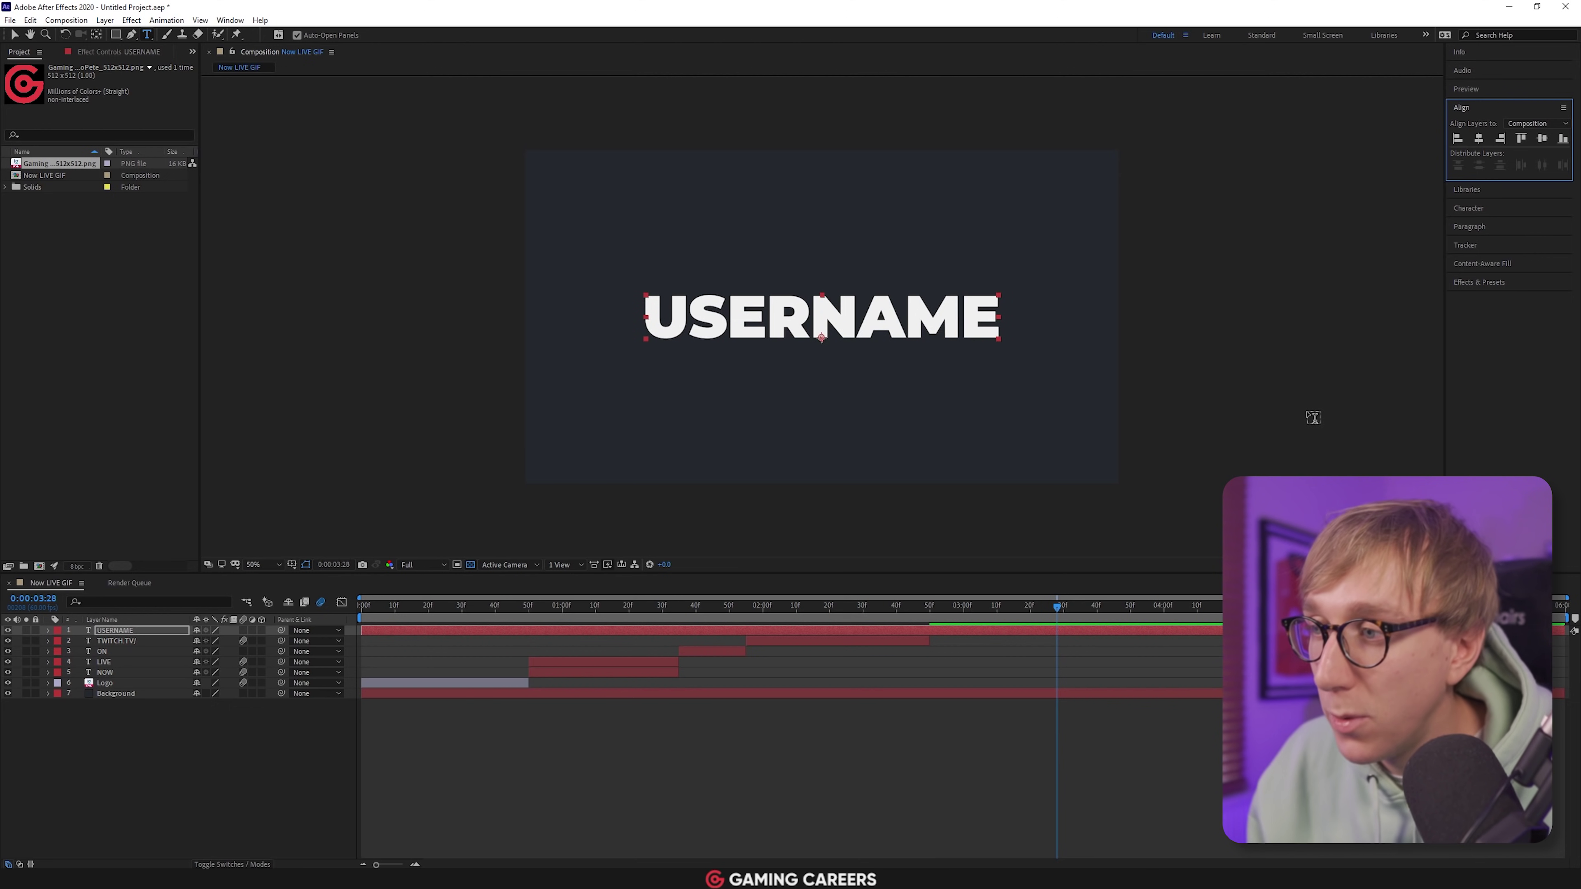
Shift the USERNAME layer to start at 0:00:02:50, where TWITCH.TV/ ends, and move the playhead to 0:00:02:55
mouse_move(924, 601)
left_mouse_down()
mouse_move(909, 601)
mouse_move(929, 604)
left_mouse_up()
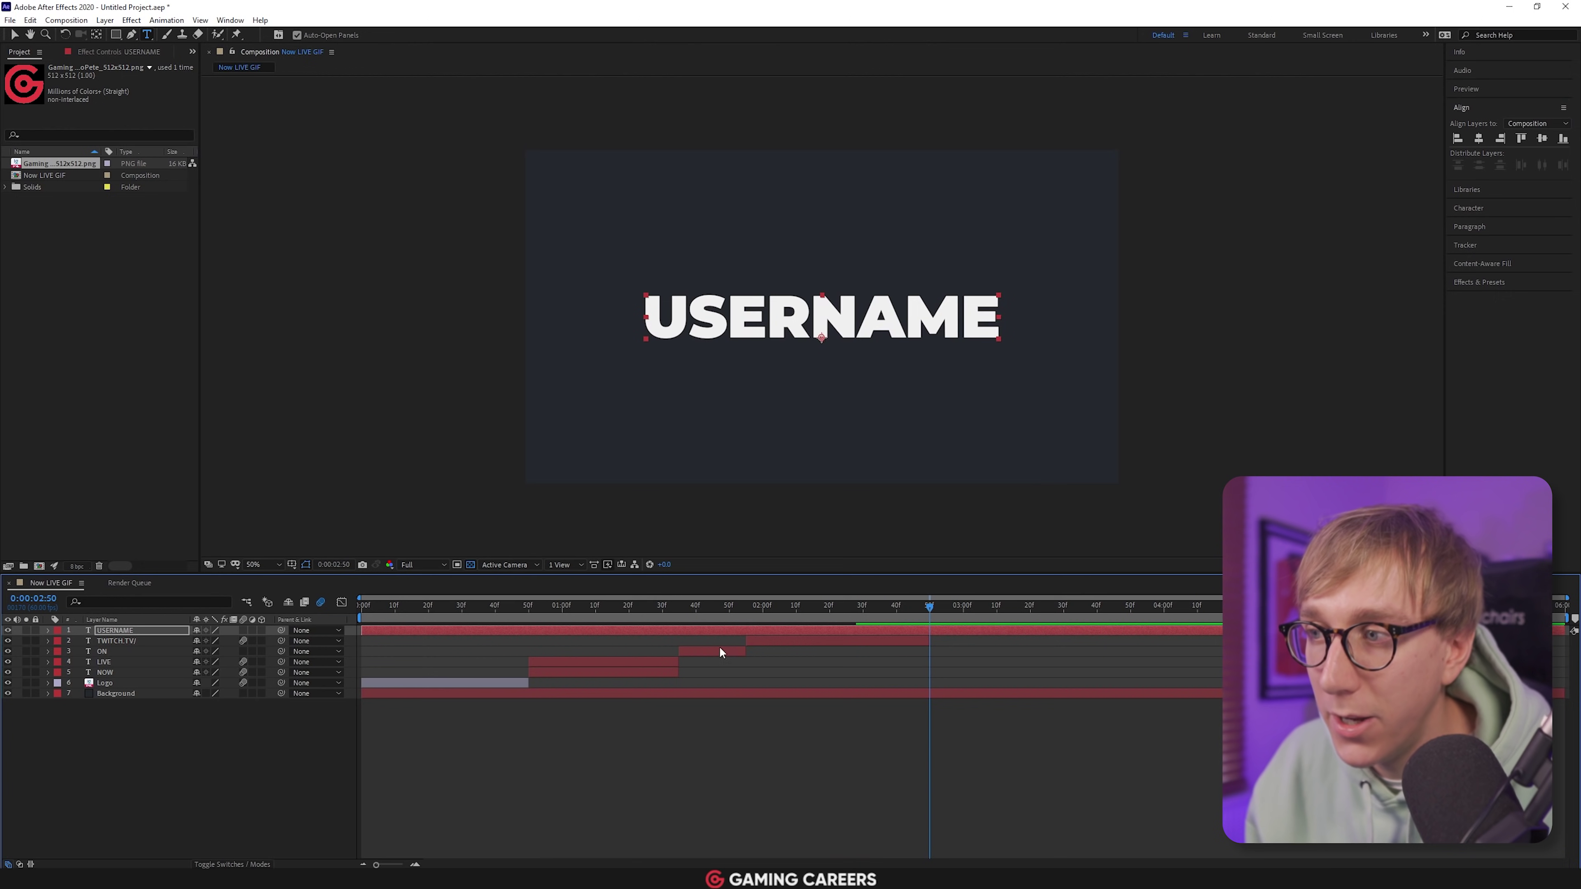
left_click_drag(496, 629, 1049, 624)
mouse_move(920, 601)
left_mouse_down()
mouse_move(962, 601)
mouse_move(885, 603)
mouse_move(948, 601)
left_mouse_up()
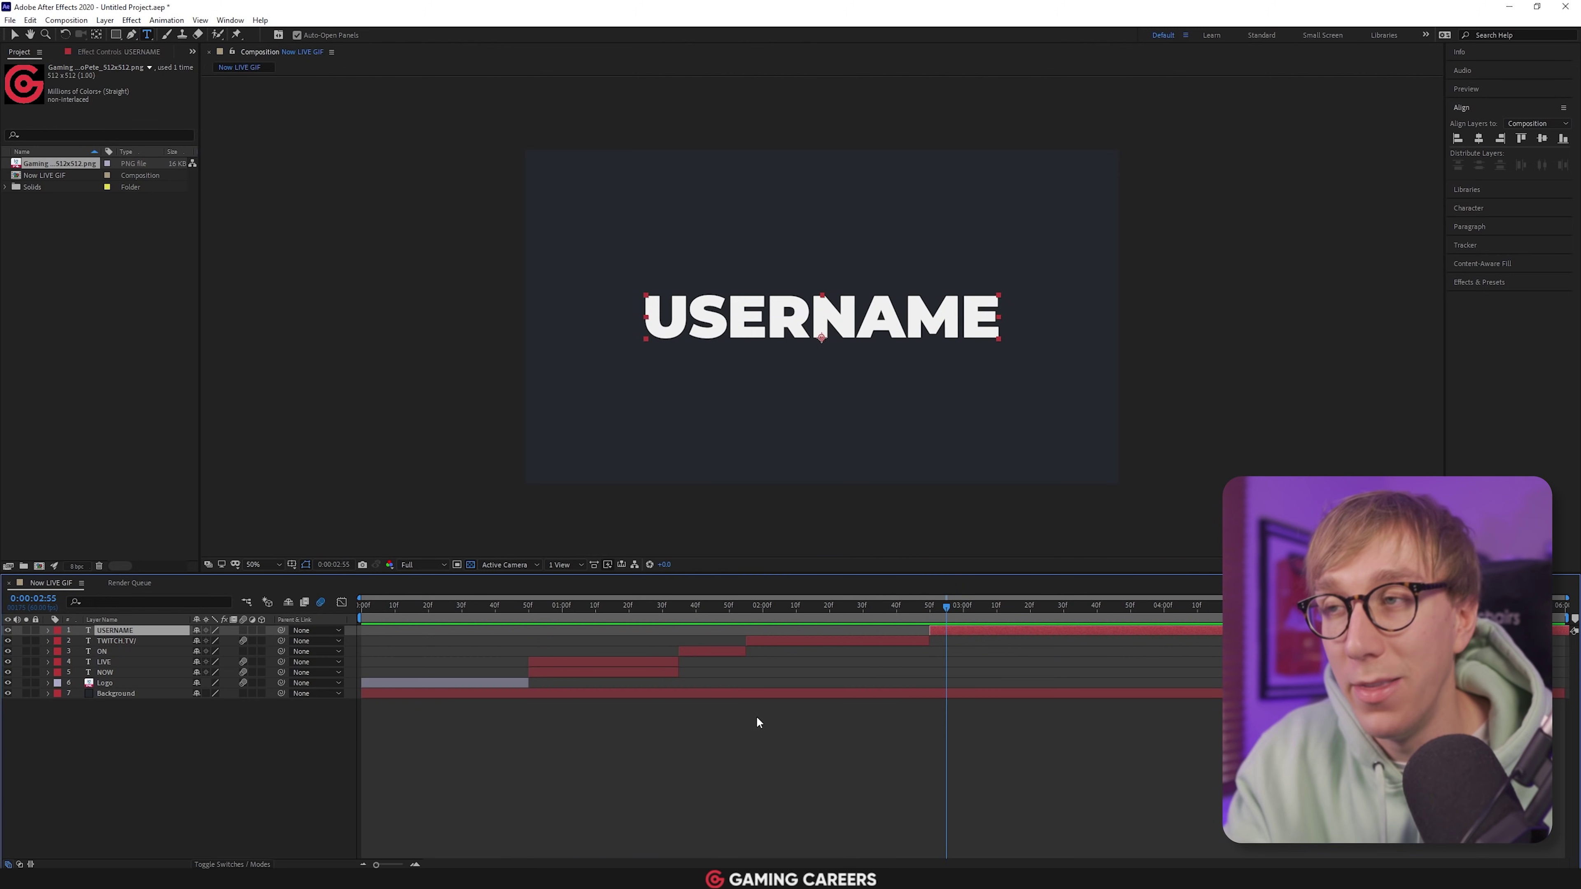
Pre-compose the USERNAME text layer into a composition named USERNAME, moving all attributes into it
right_click(119, 630)
left_click(169, 567)
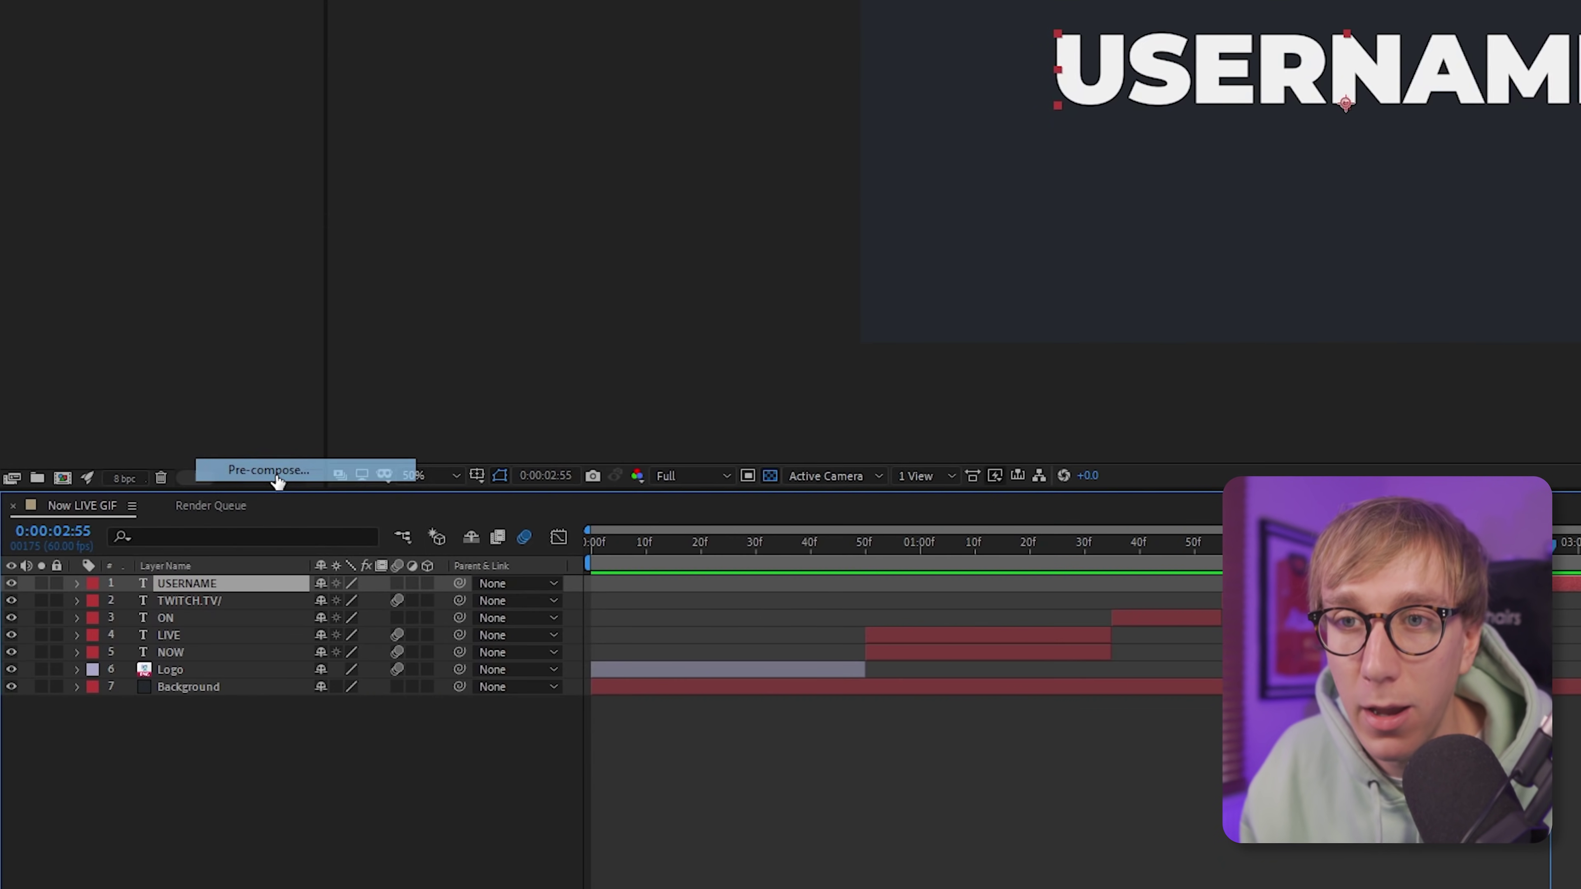
type("USERNAME")
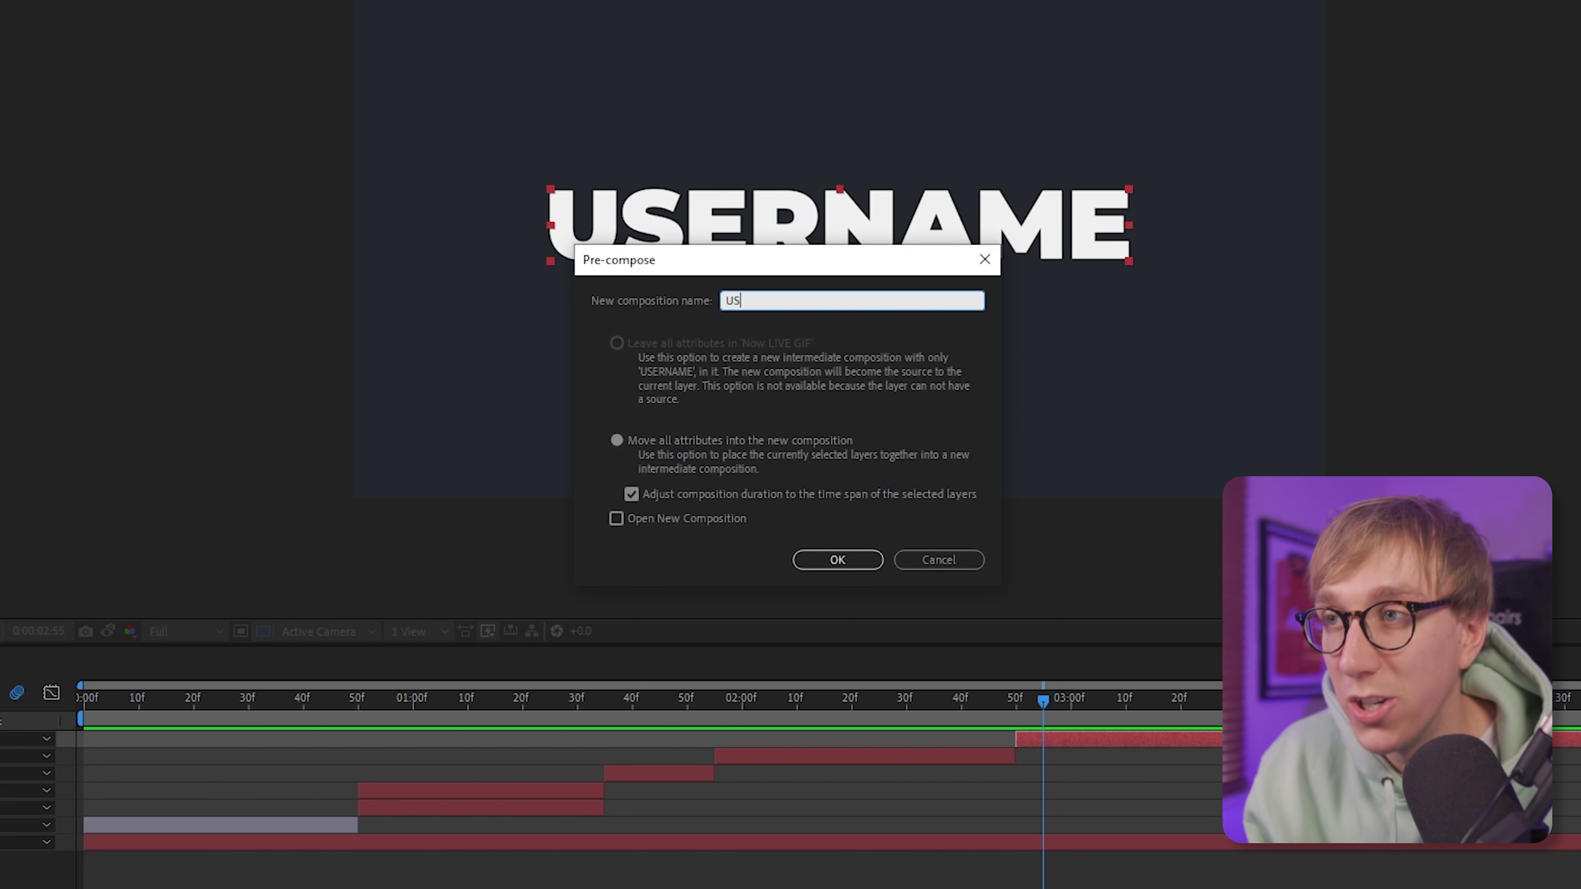
left_click(616, 440)
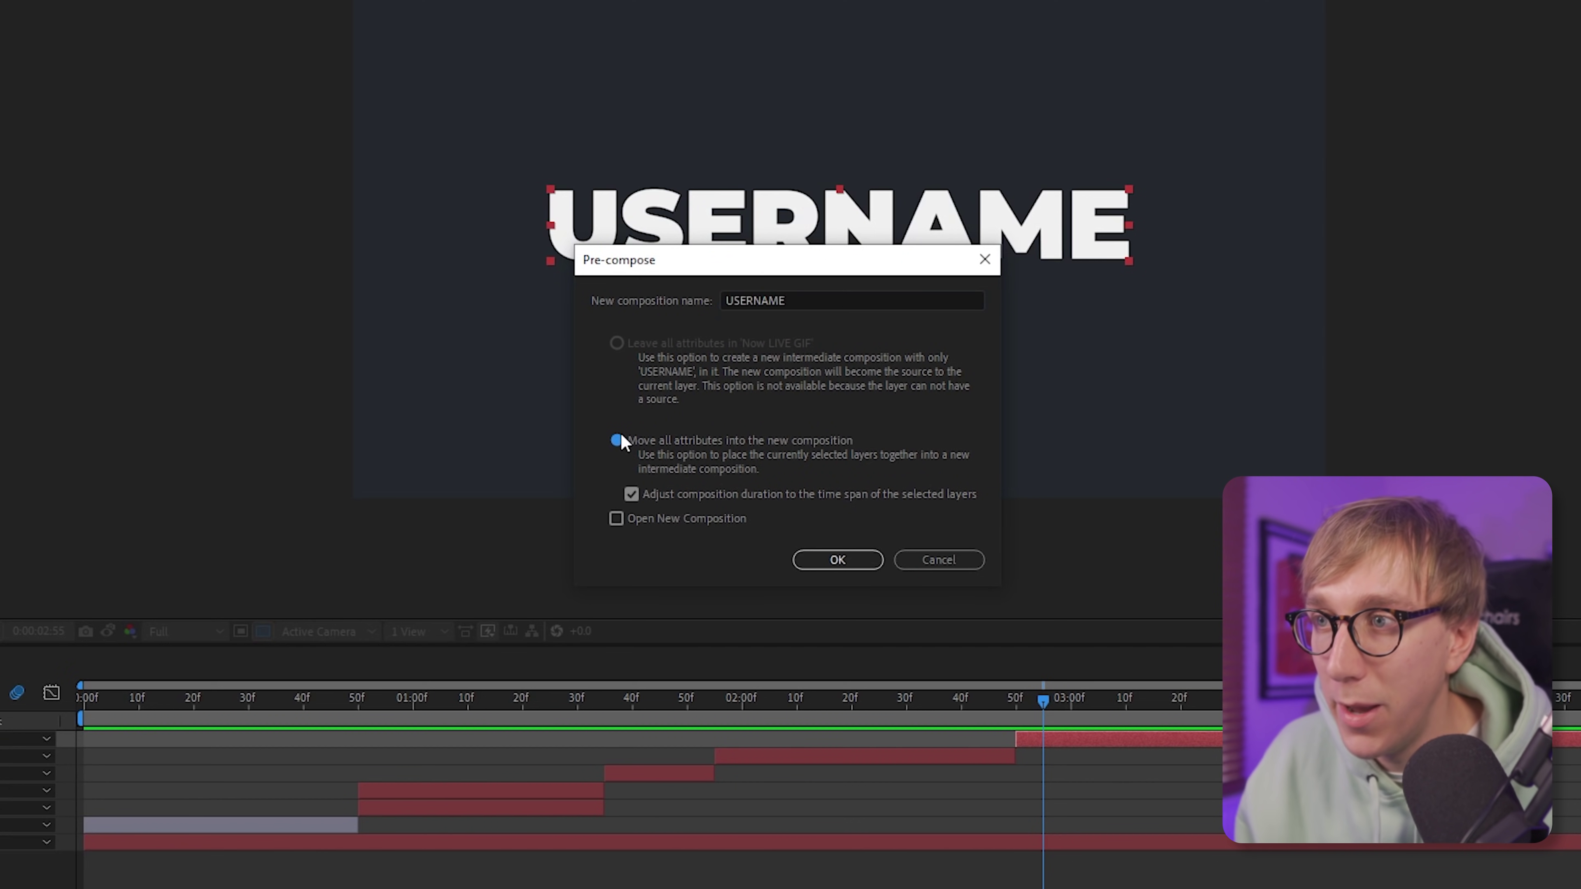
left_click(838, 560)
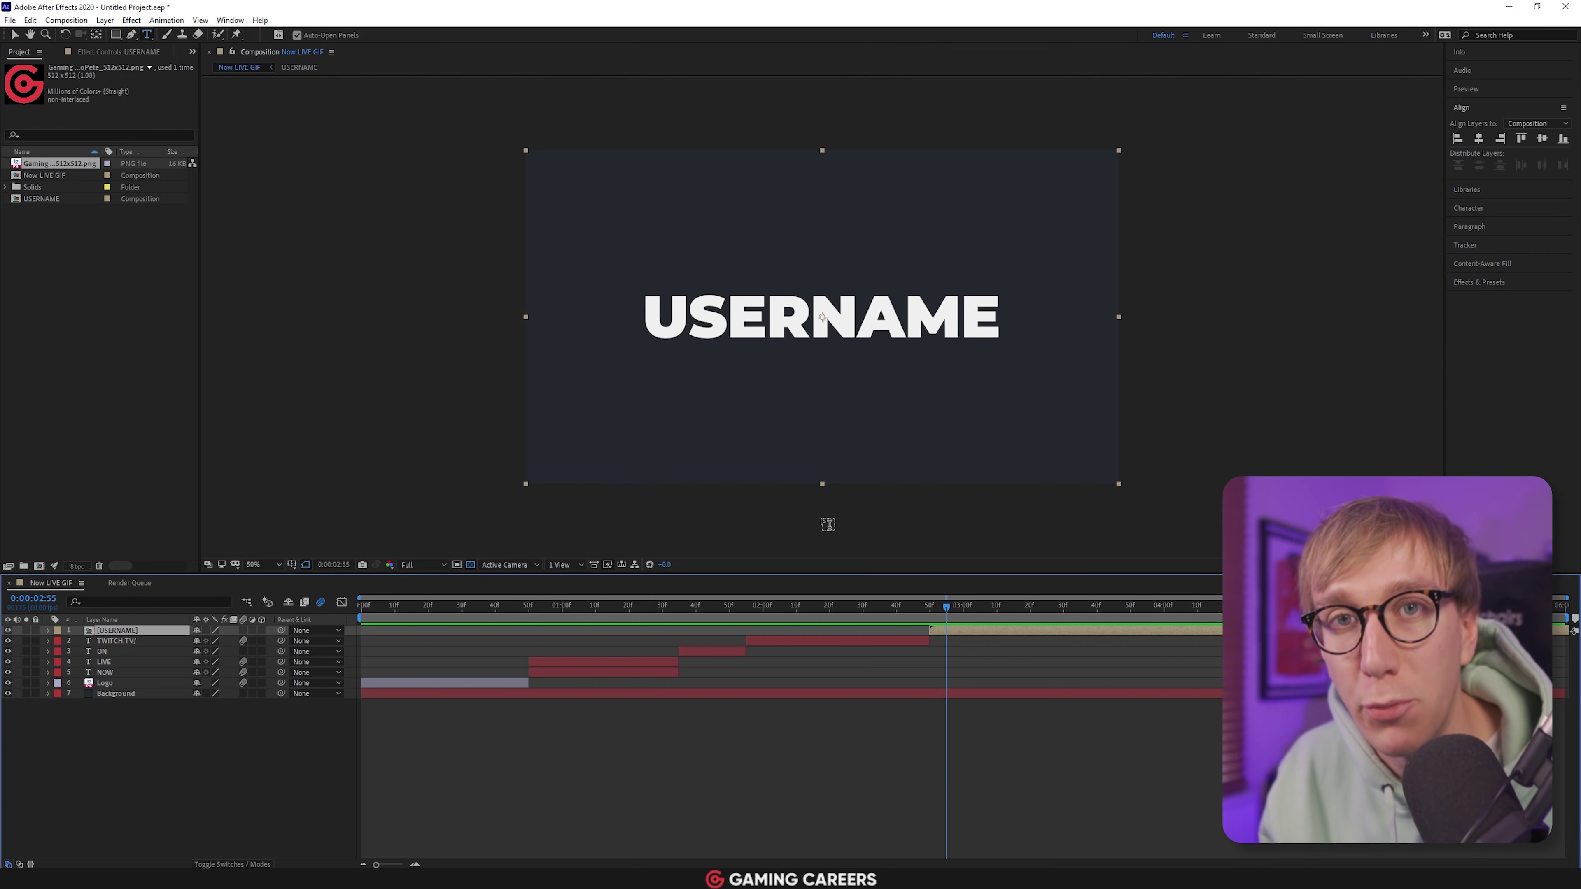
left_click(713, 756)
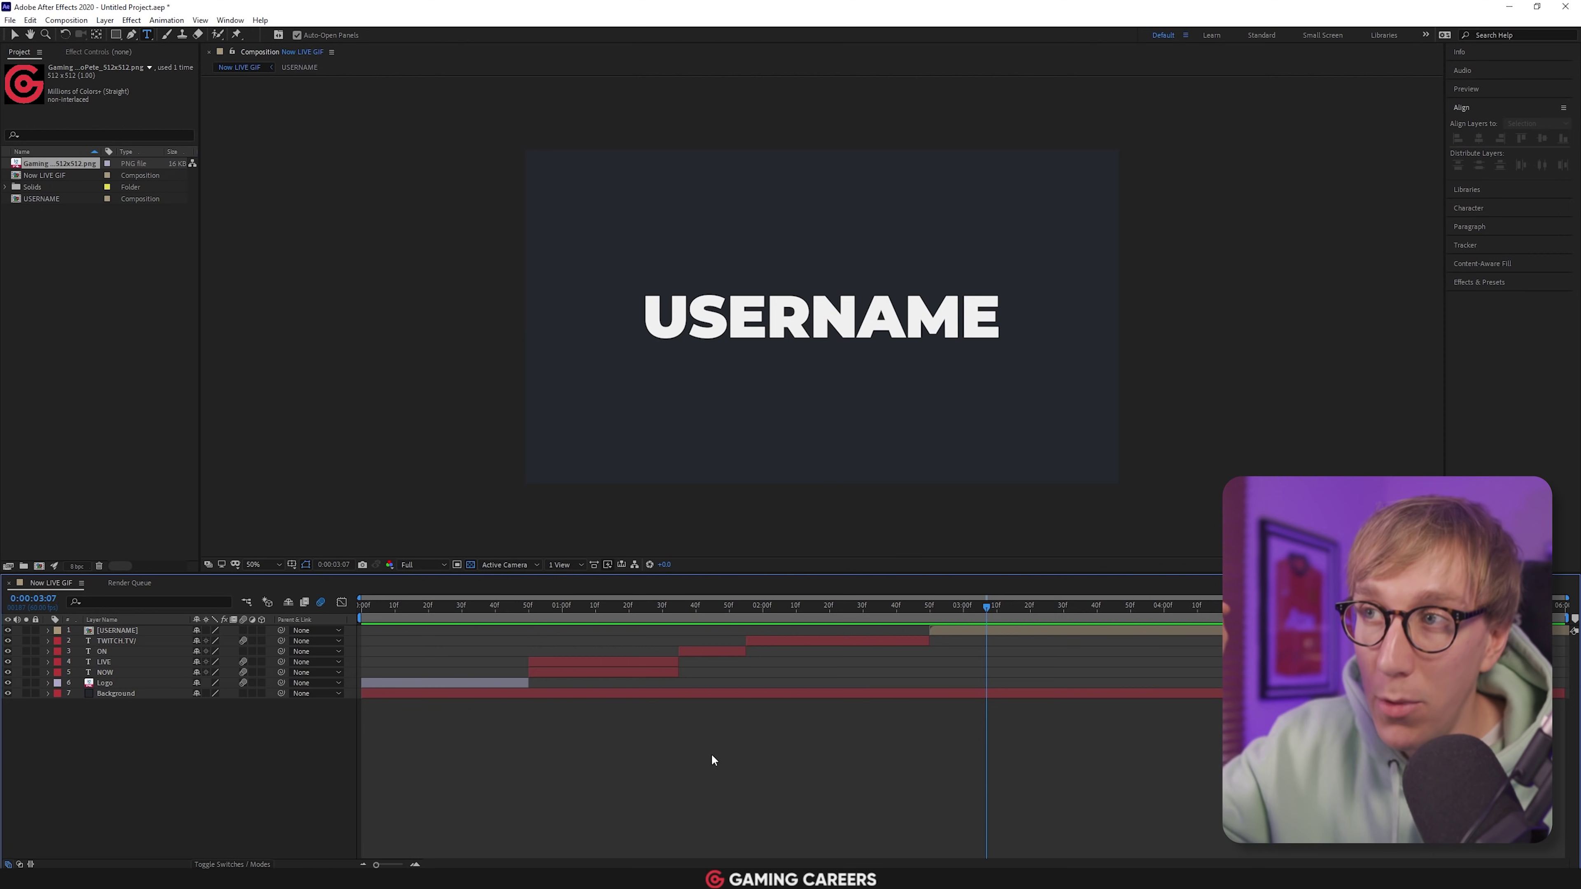
Duplicate the USERNAME composition layer and add a Position keyframe to the upper copy at 0:00:02:50
left_click(160, 631)
key("ctrl+d")
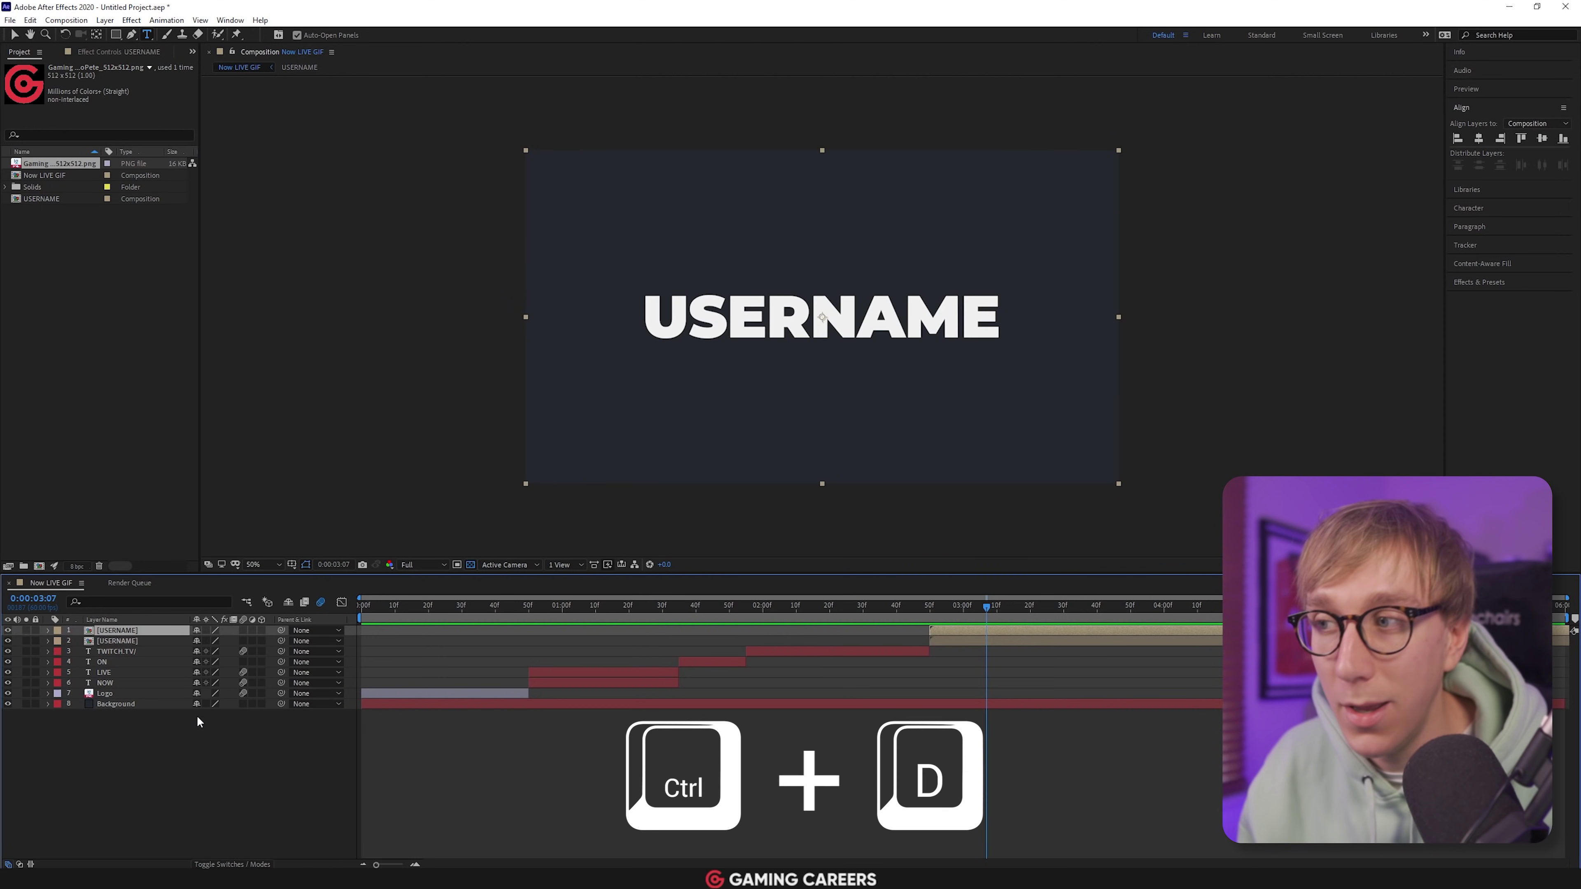
key("p")
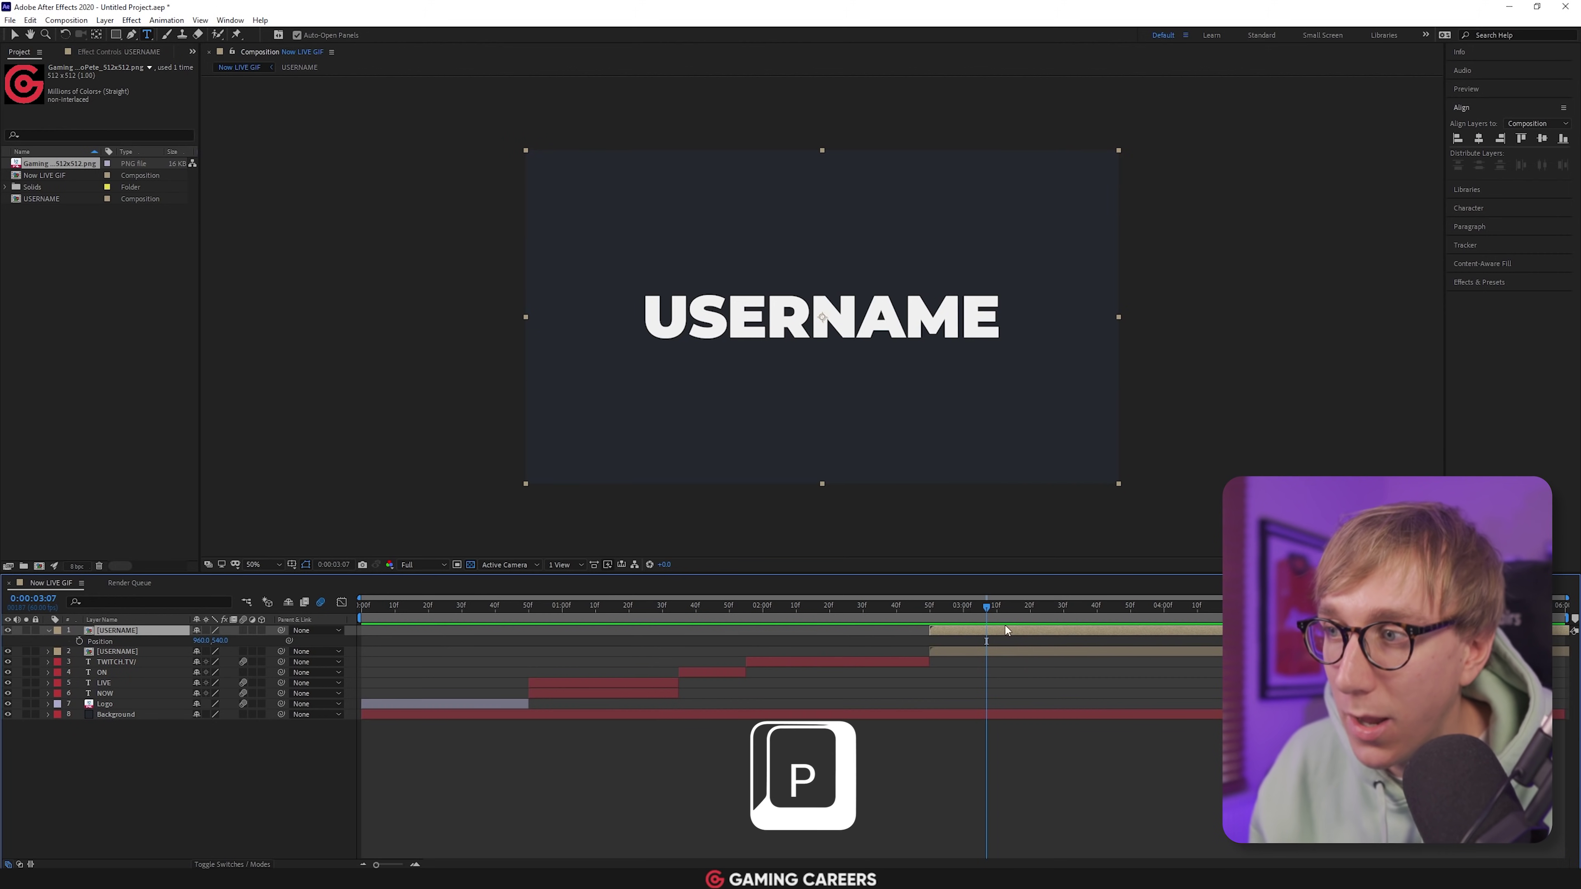
left_click(936, 603)
left_click_drag(937, 603, 929, 603)
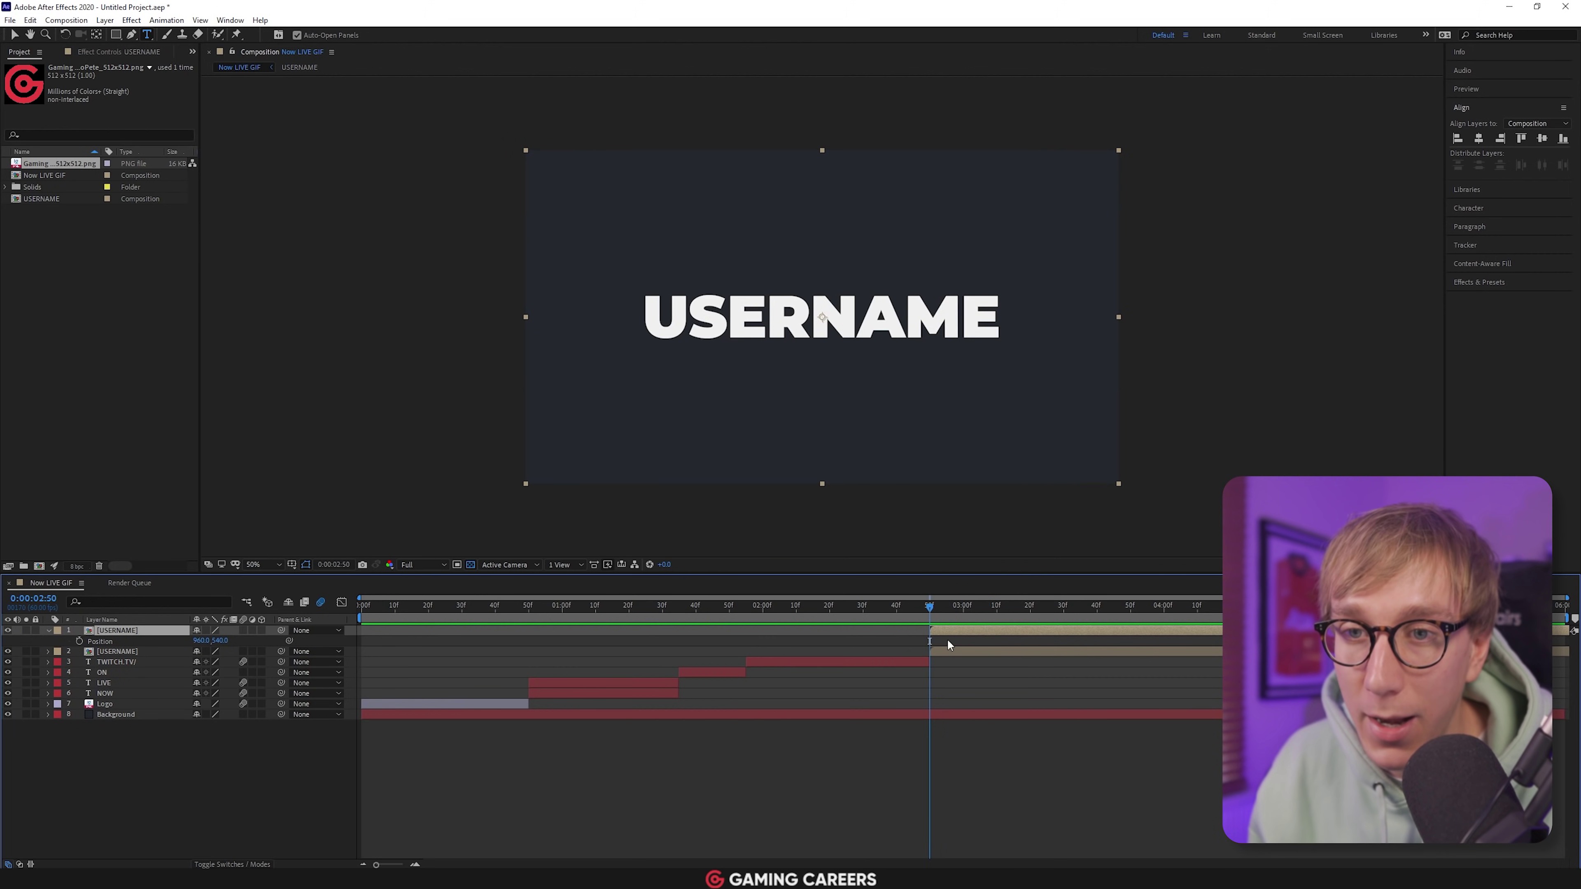
left_click(80, 641)
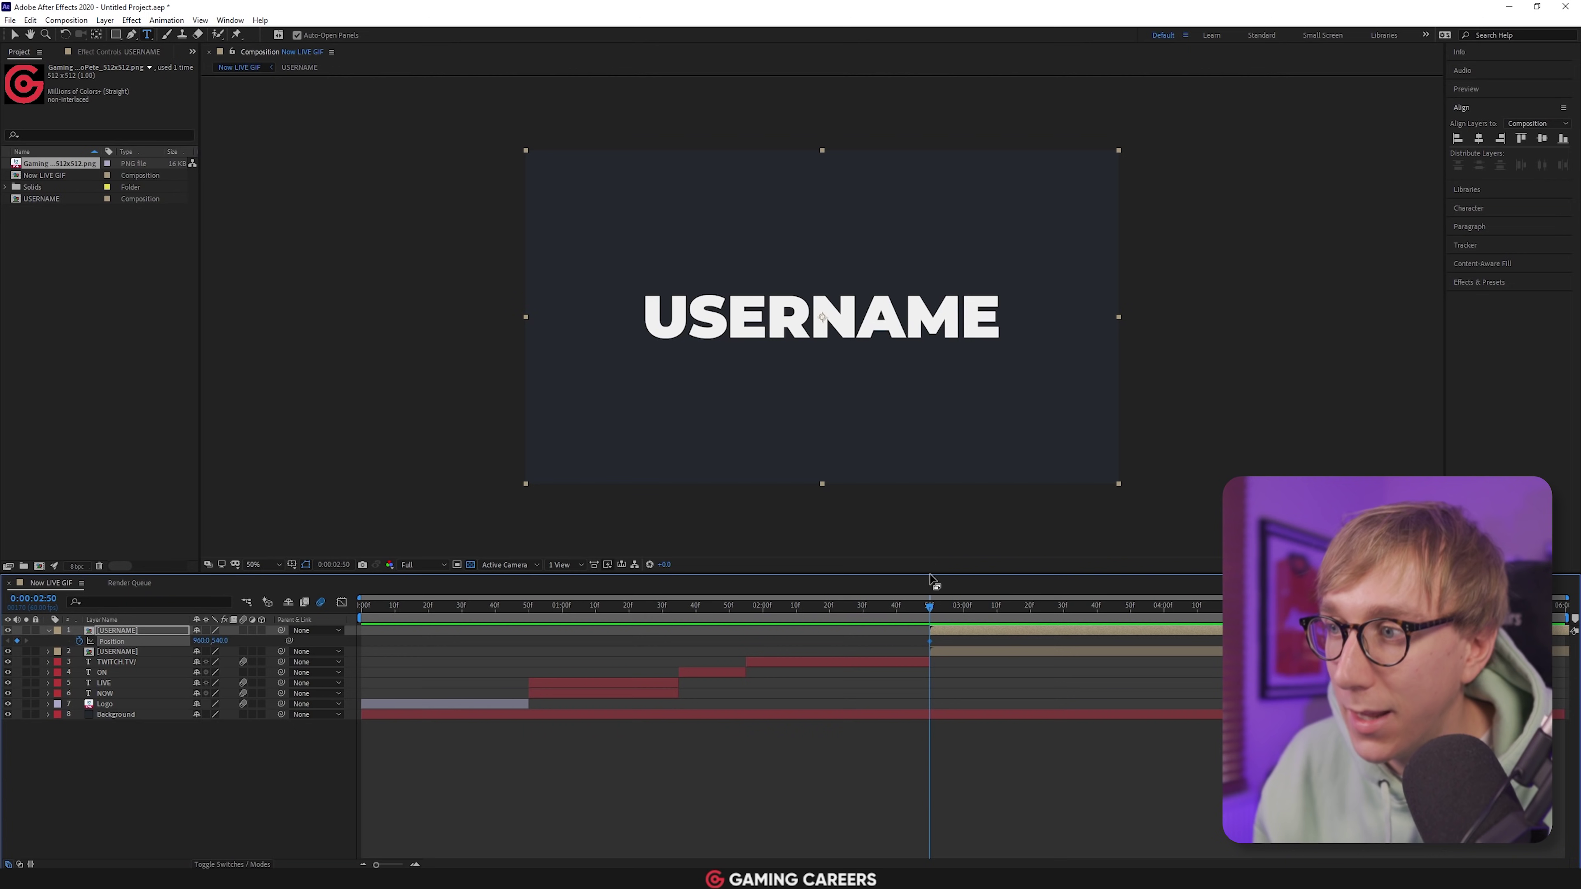
At 0:00:03:07, shift the upper USERNAME copy straight up to Position 960, 424 for its second keyframe
left_click_drag(931, 607, 986, 608)
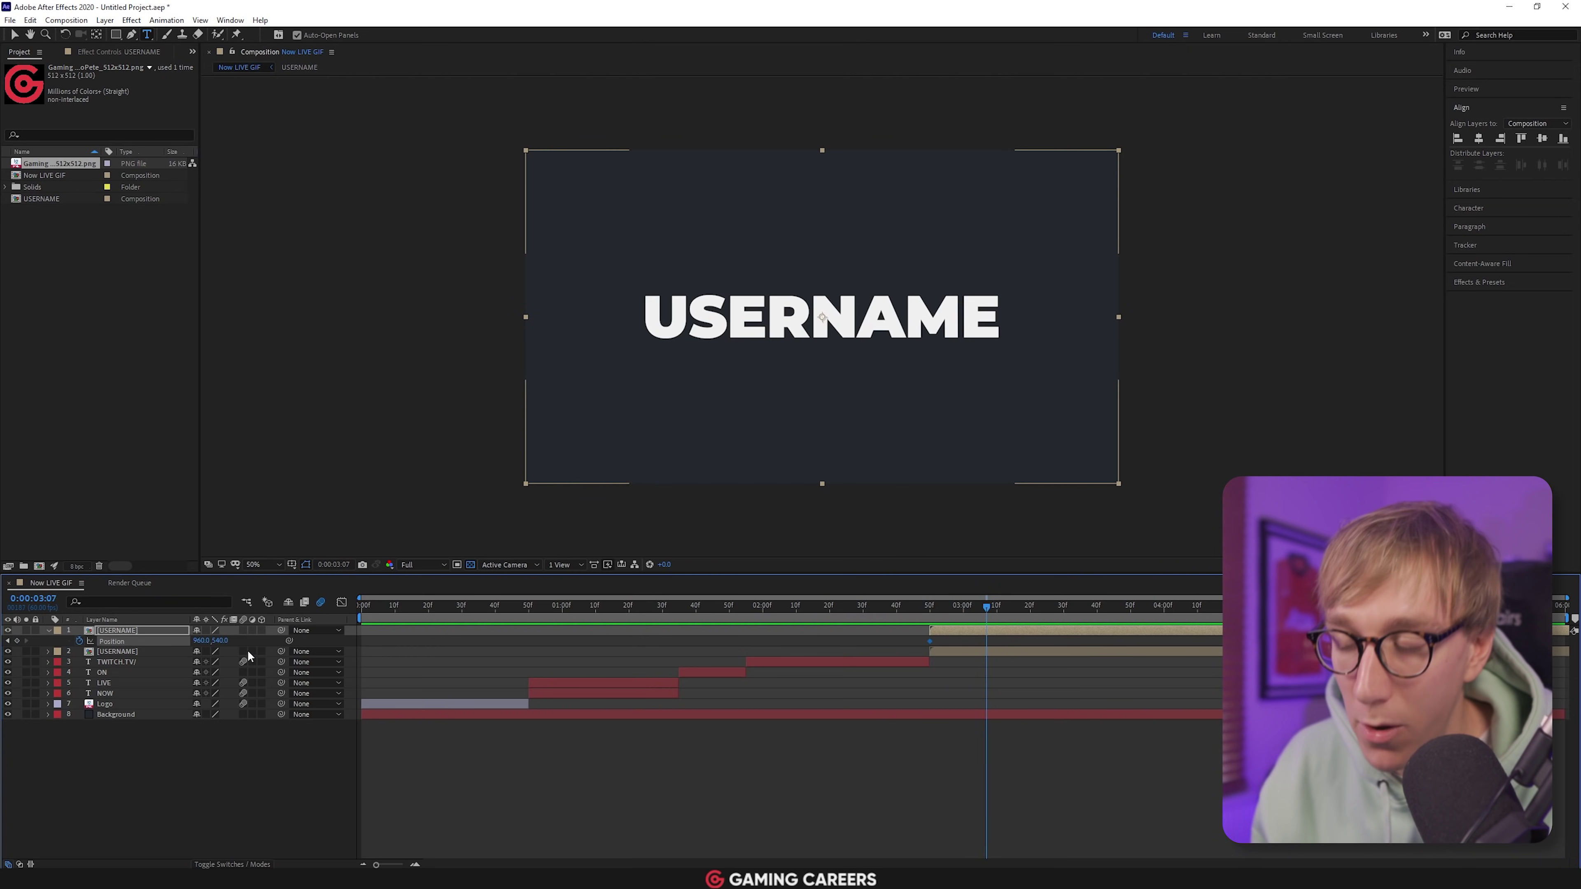
key("Up")
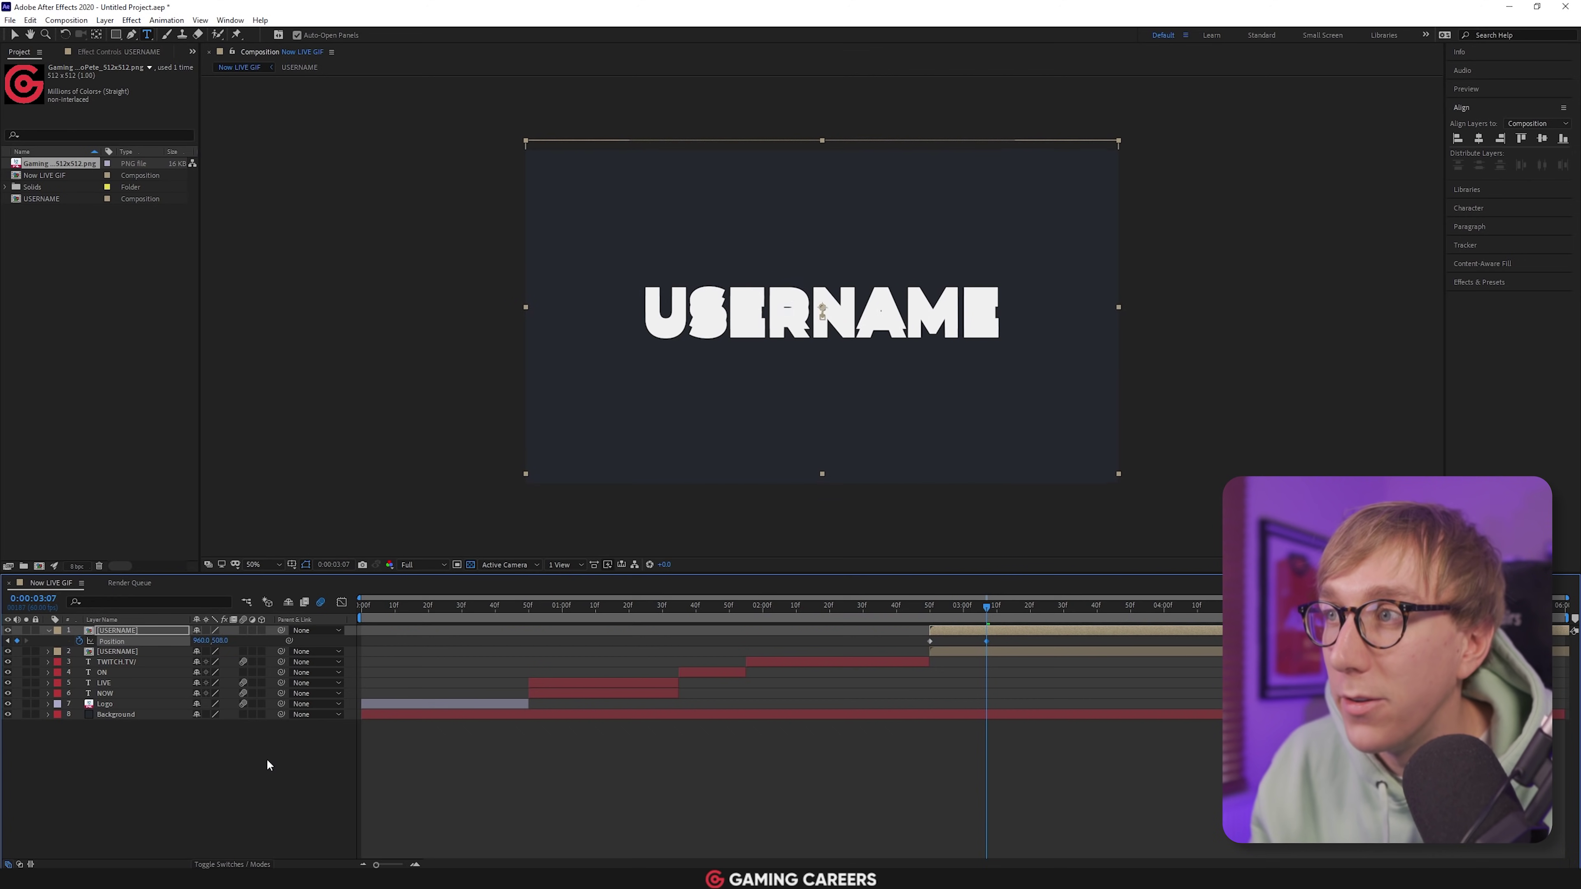
key("Up")
key("Up")
key("Up")
key("Up")
key("Up")
key("Up")
key("Up")
key("Up")
key("Up")
key("Up")
key("Up")
key("Up")
key("Up")
key("Up")
key("Up")
key("Up")
key("Up")
key("Up")
key("Up")
key("Up")
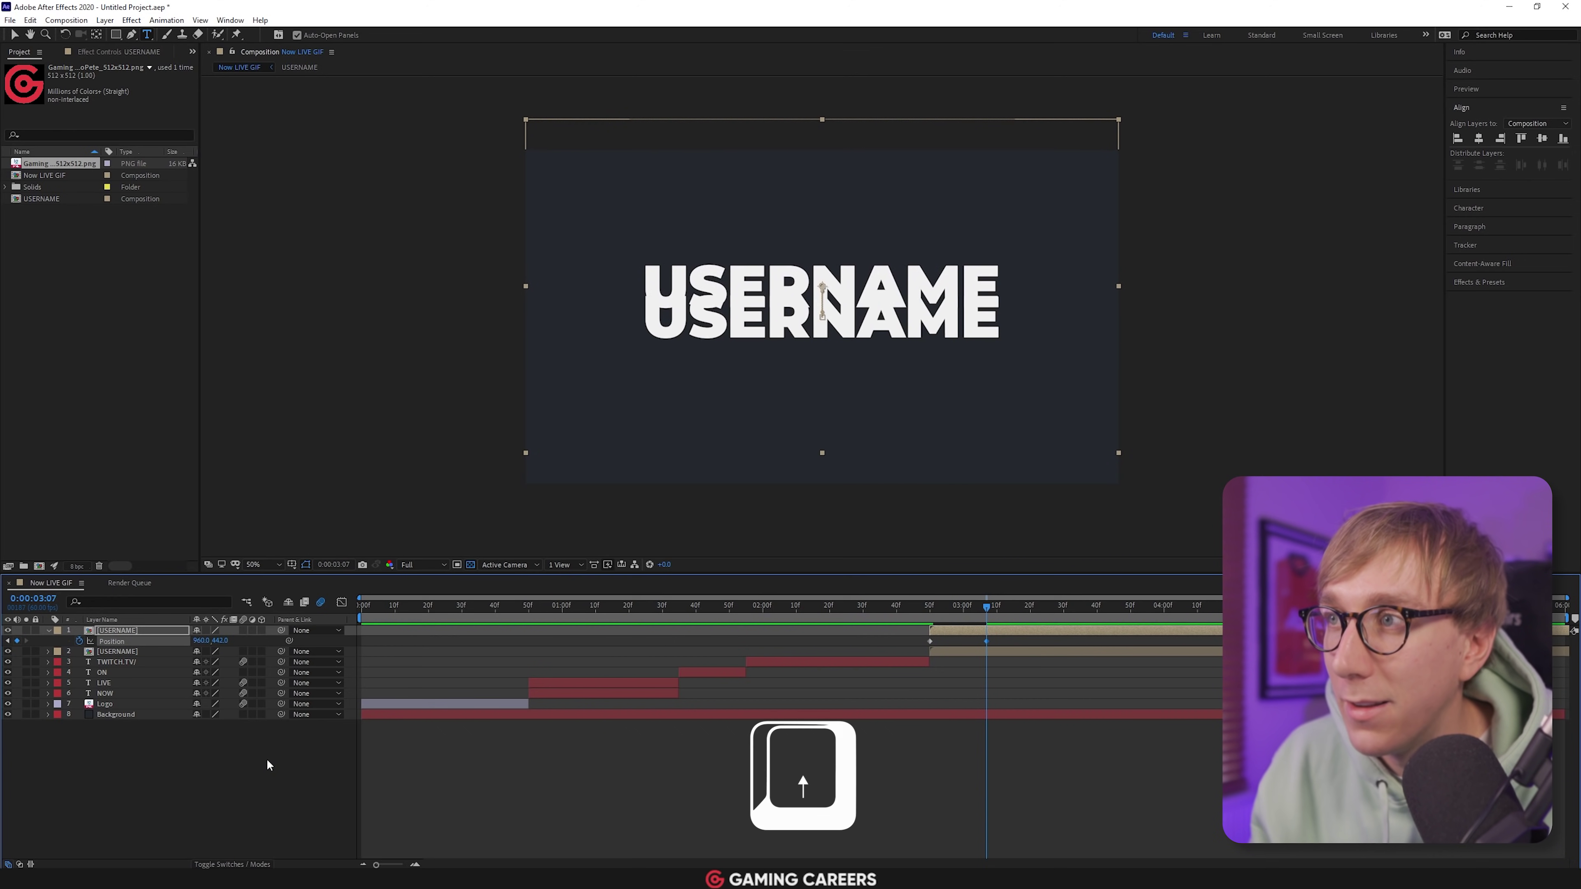
key("Up")
key("Up")
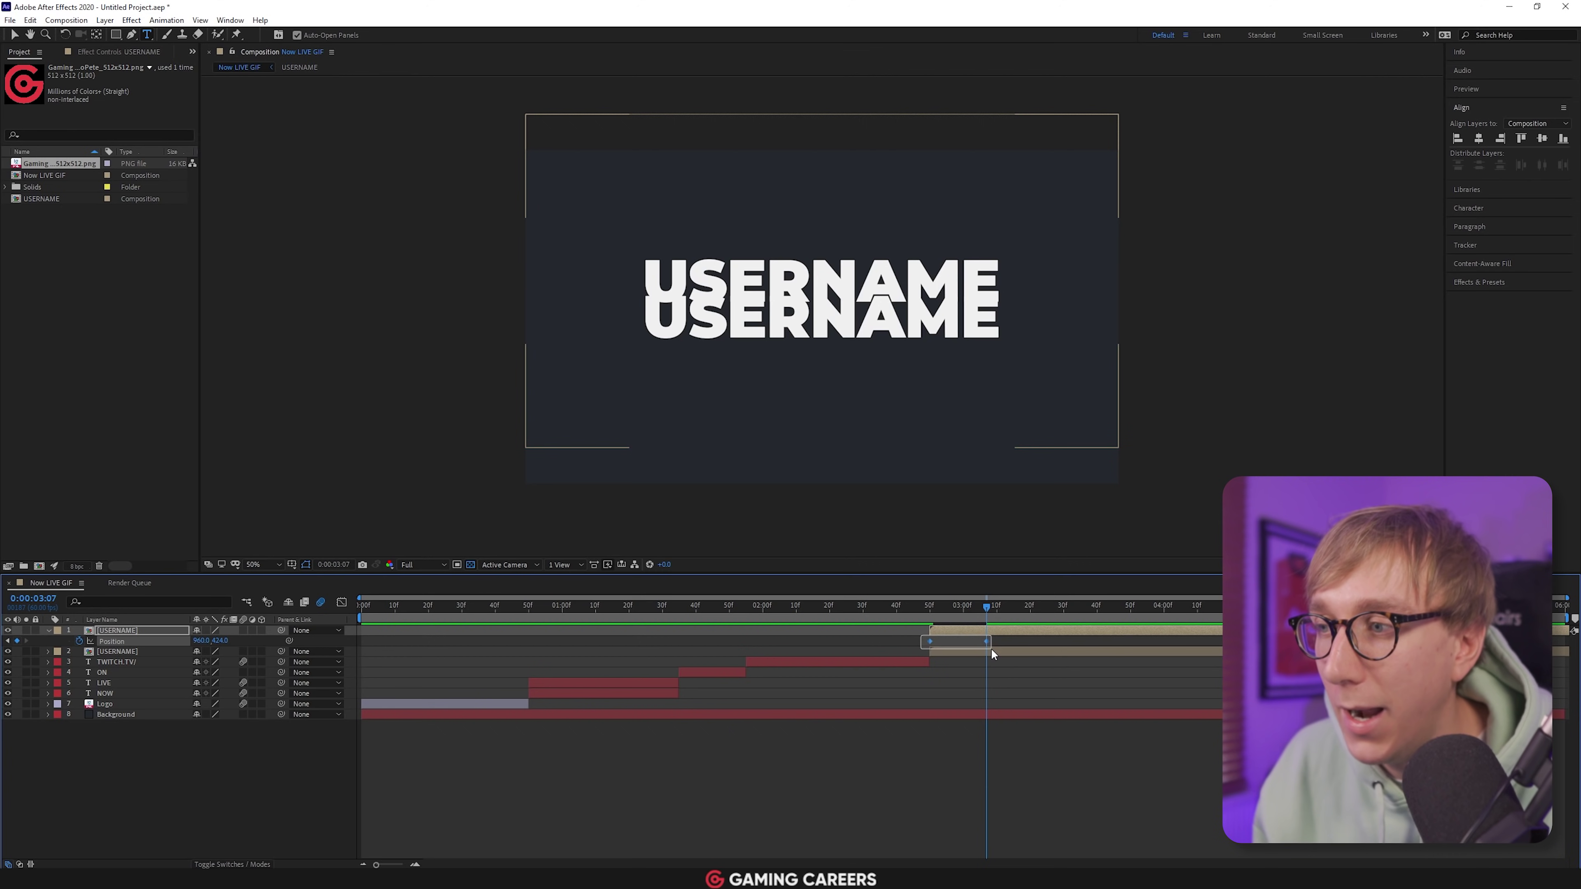
Apply Easy Ease to both Position keyframes of the upper USERNAME copy
right_click(928, 640)
mouse_move(983, 793)
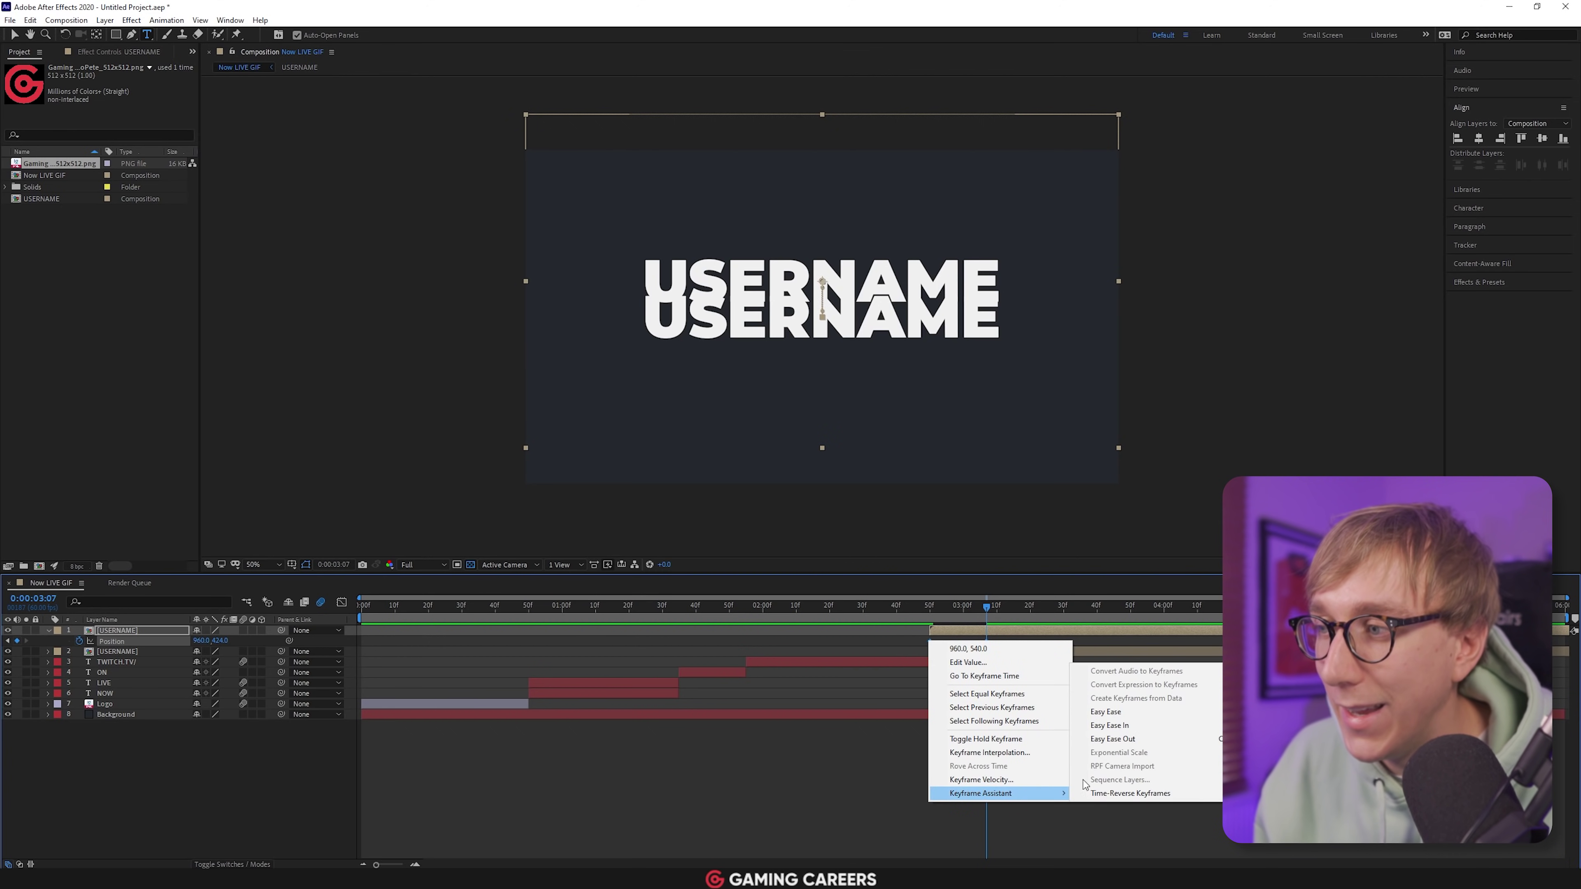
left_click(1115, 710)
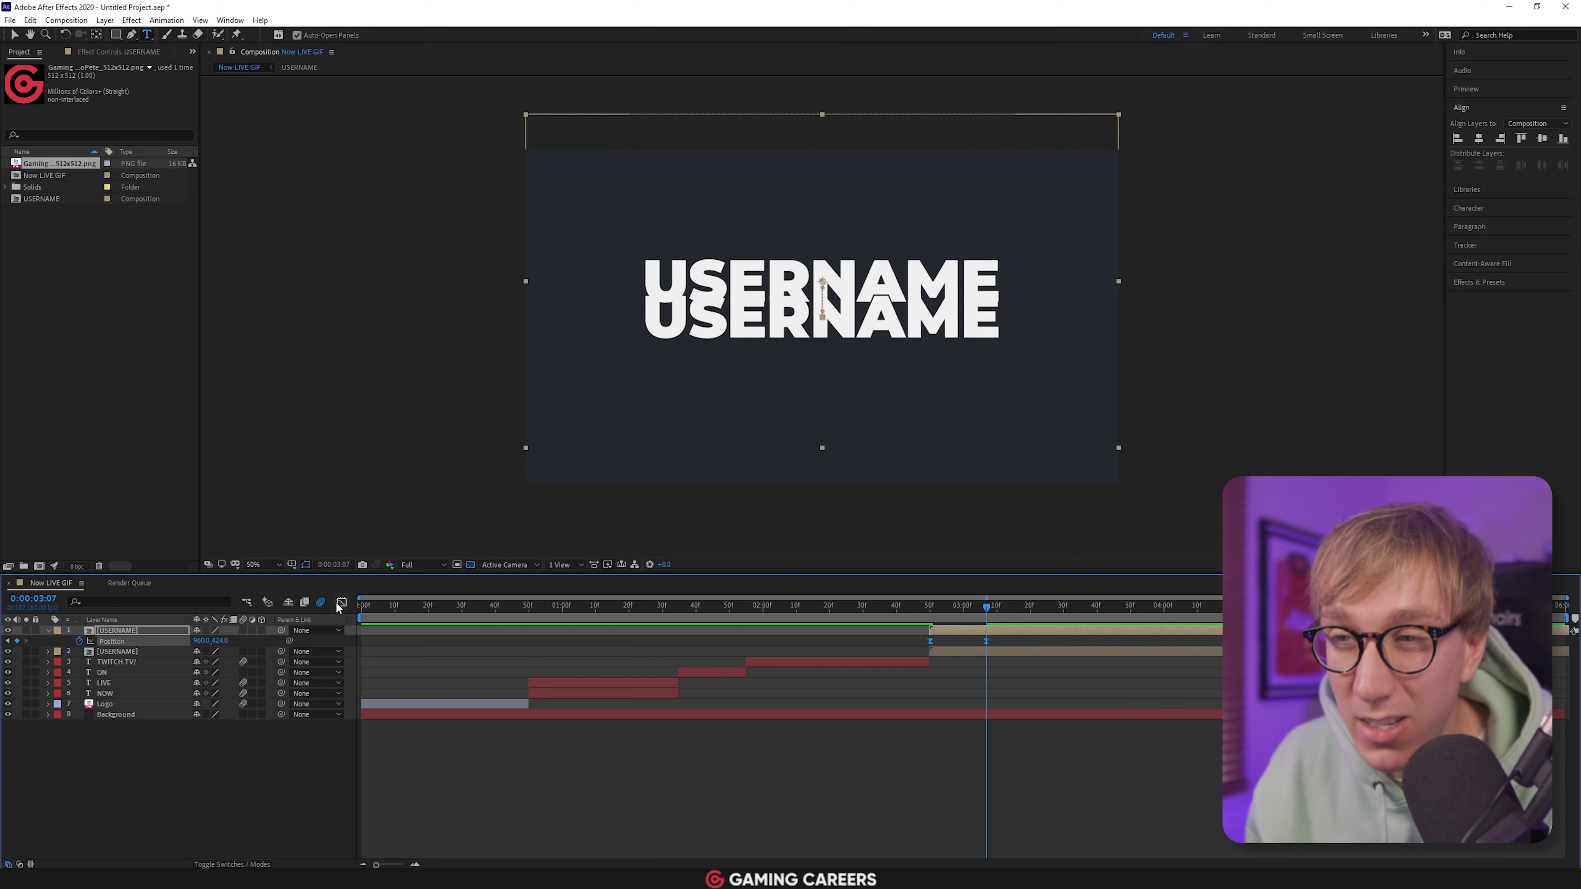
Reshape the Position speed graph into a sharp central peak by pulling both keyframes' influence handles to the middle
left_click(342, 602)
left_click_drag(897, 807, 945, 831)
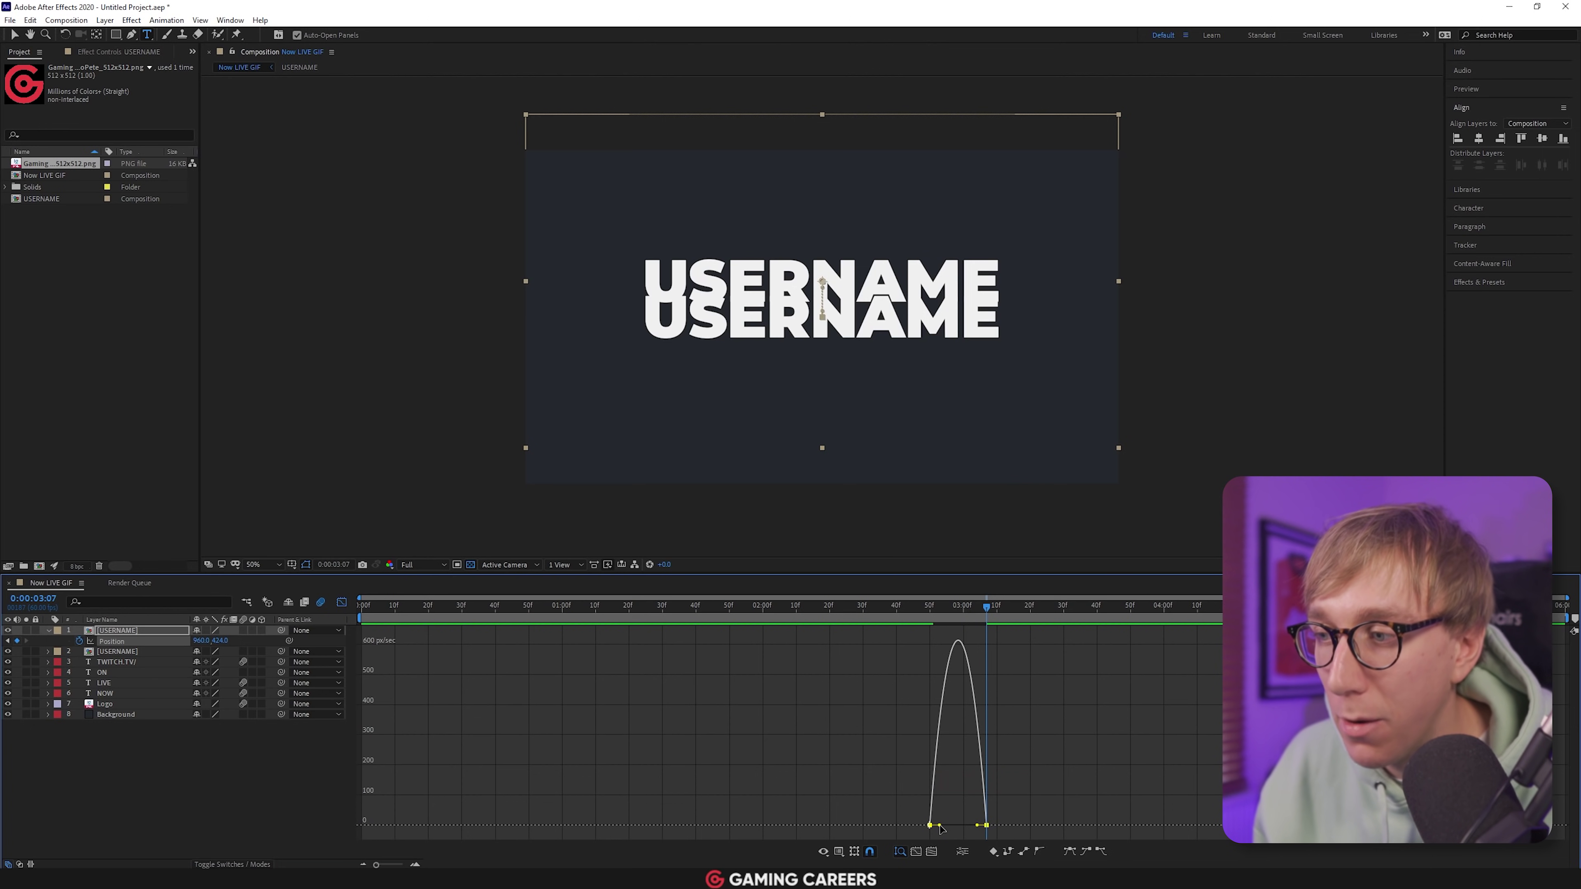
mouse_move(943, 827)
left_mouse_down()
mouse_move(977, 828)
mouse_move(958, 826)
left_mouse_up()
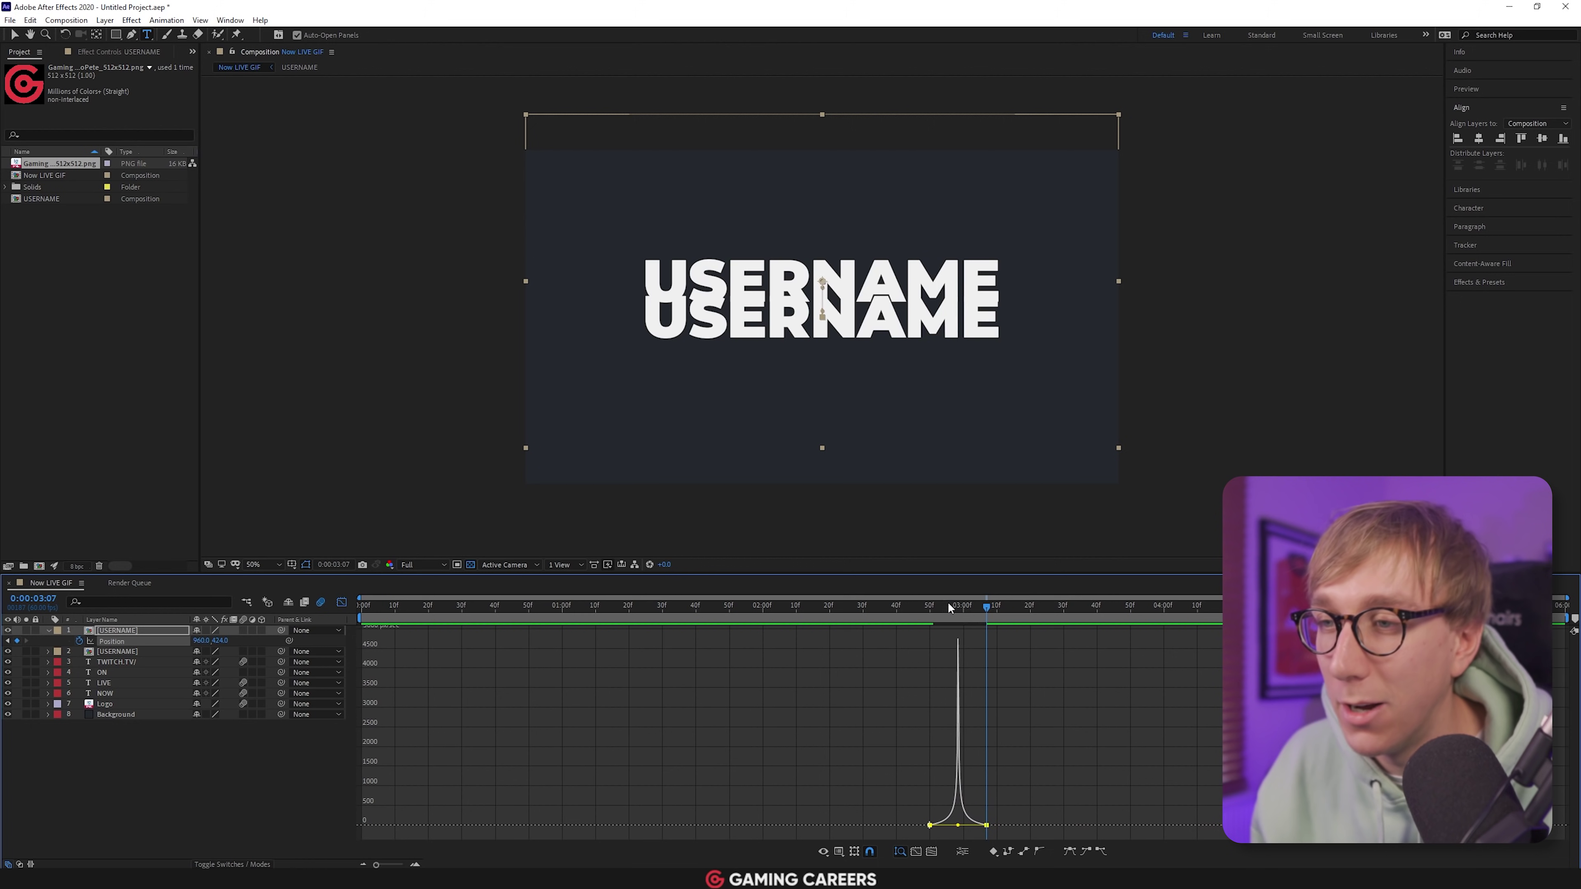
left_click(341, 602)
Preview the upper USERNAME copy's upward motion from just before 0:00:02:50
left_click_drag(978, 605, 892, 604)
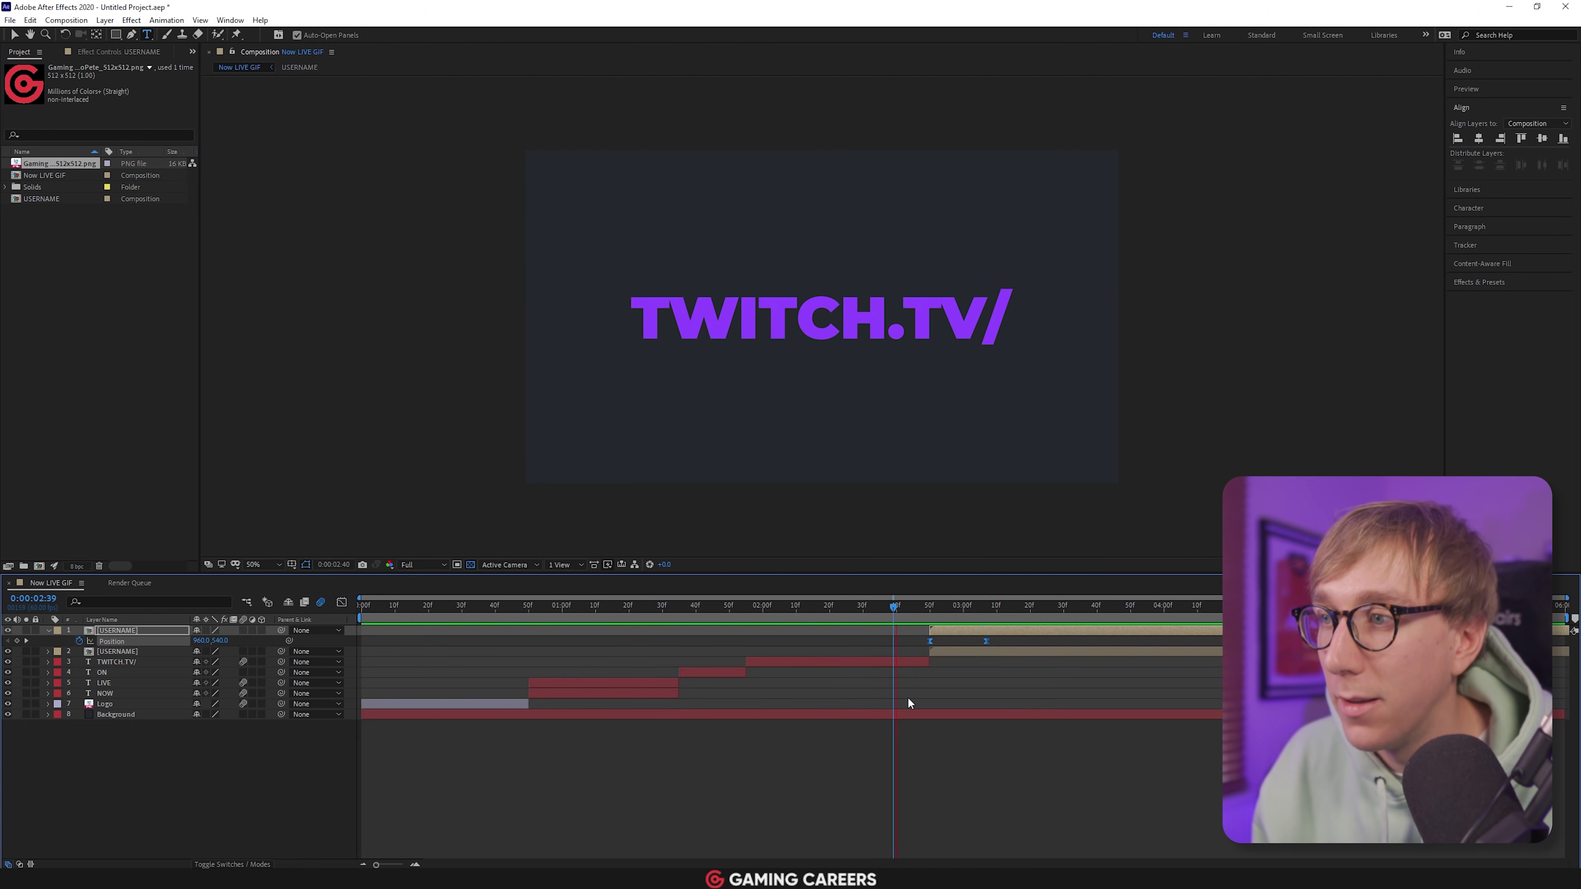
key("space")
left_click(927, 609)
key("space")
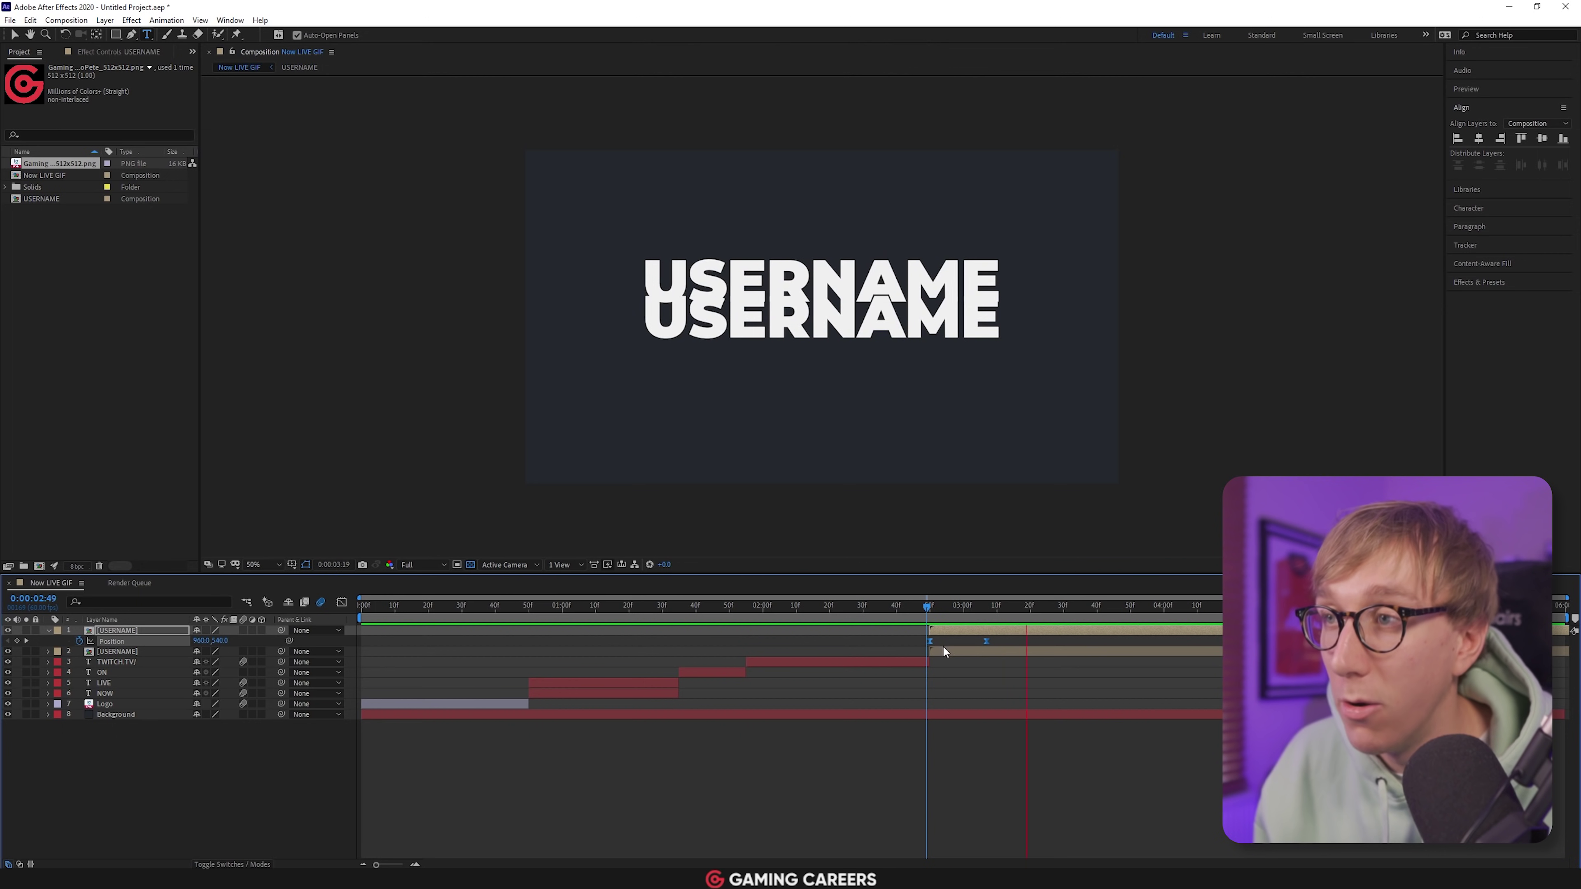
Duplicate the animated USERNAME layer, place the copy beneath the static USERNAME layer and show its Position keyframes
left_click_drag(946, 608, 985, 605)
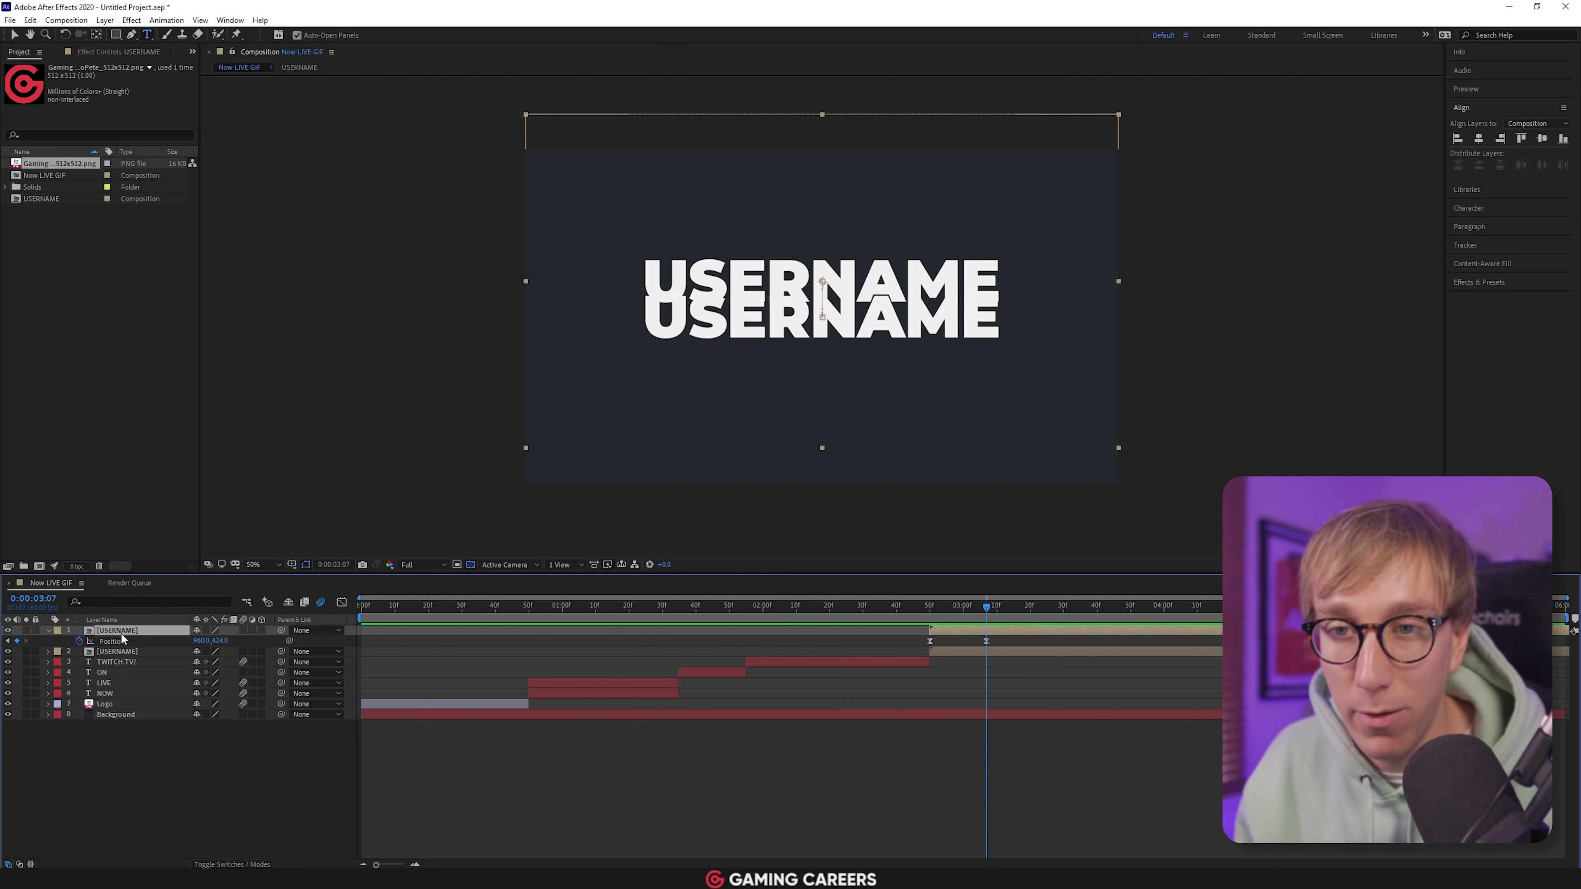
key("ctrl+d")
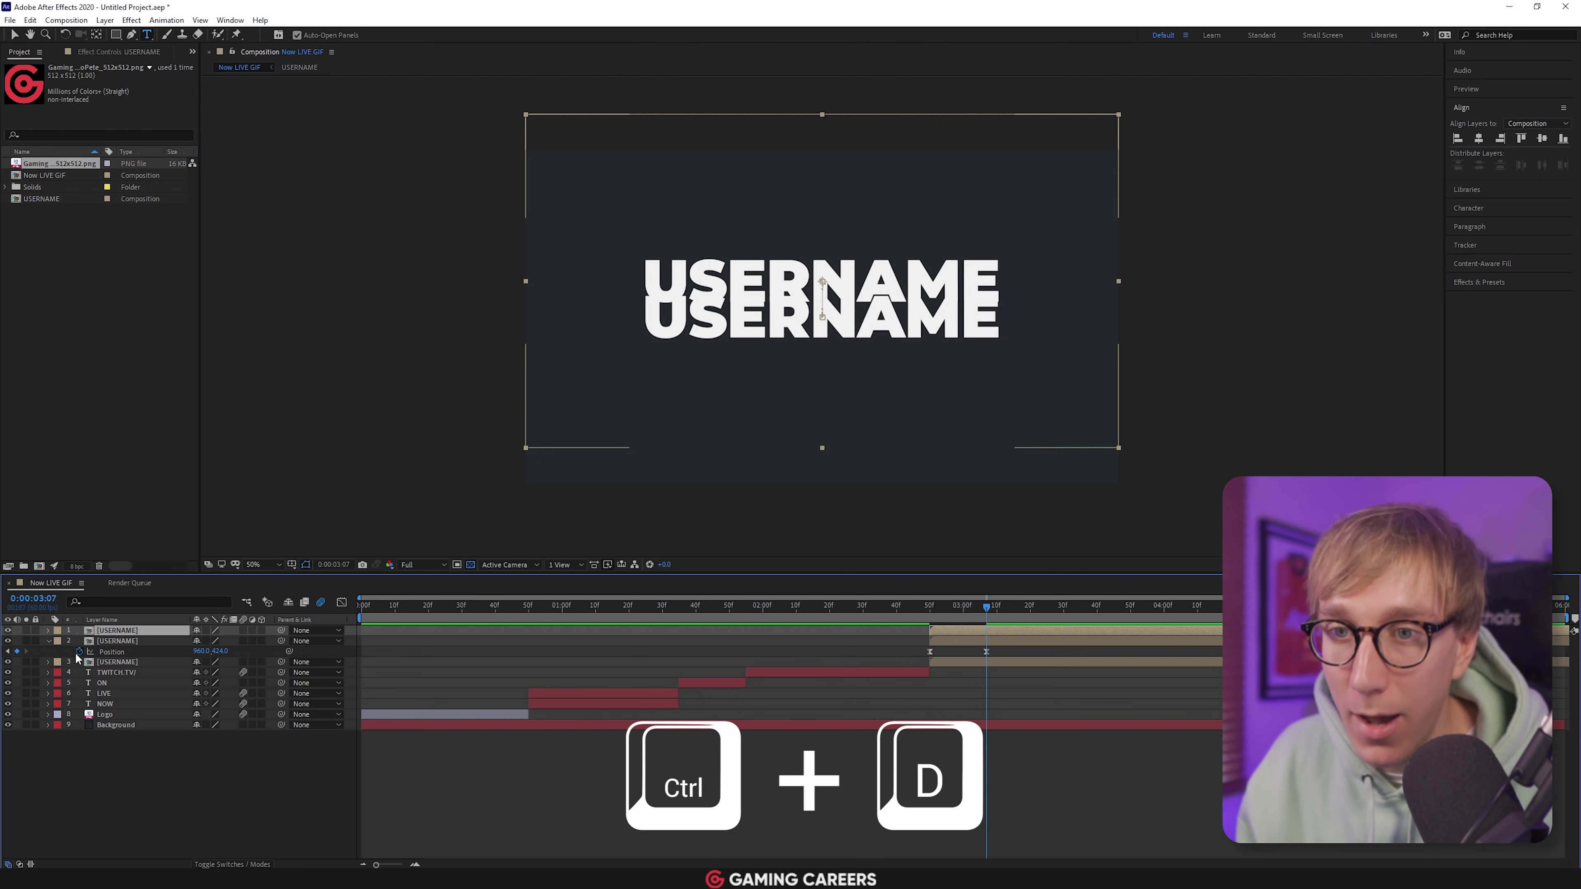
left_click_drag(132, 632, 148, 661)
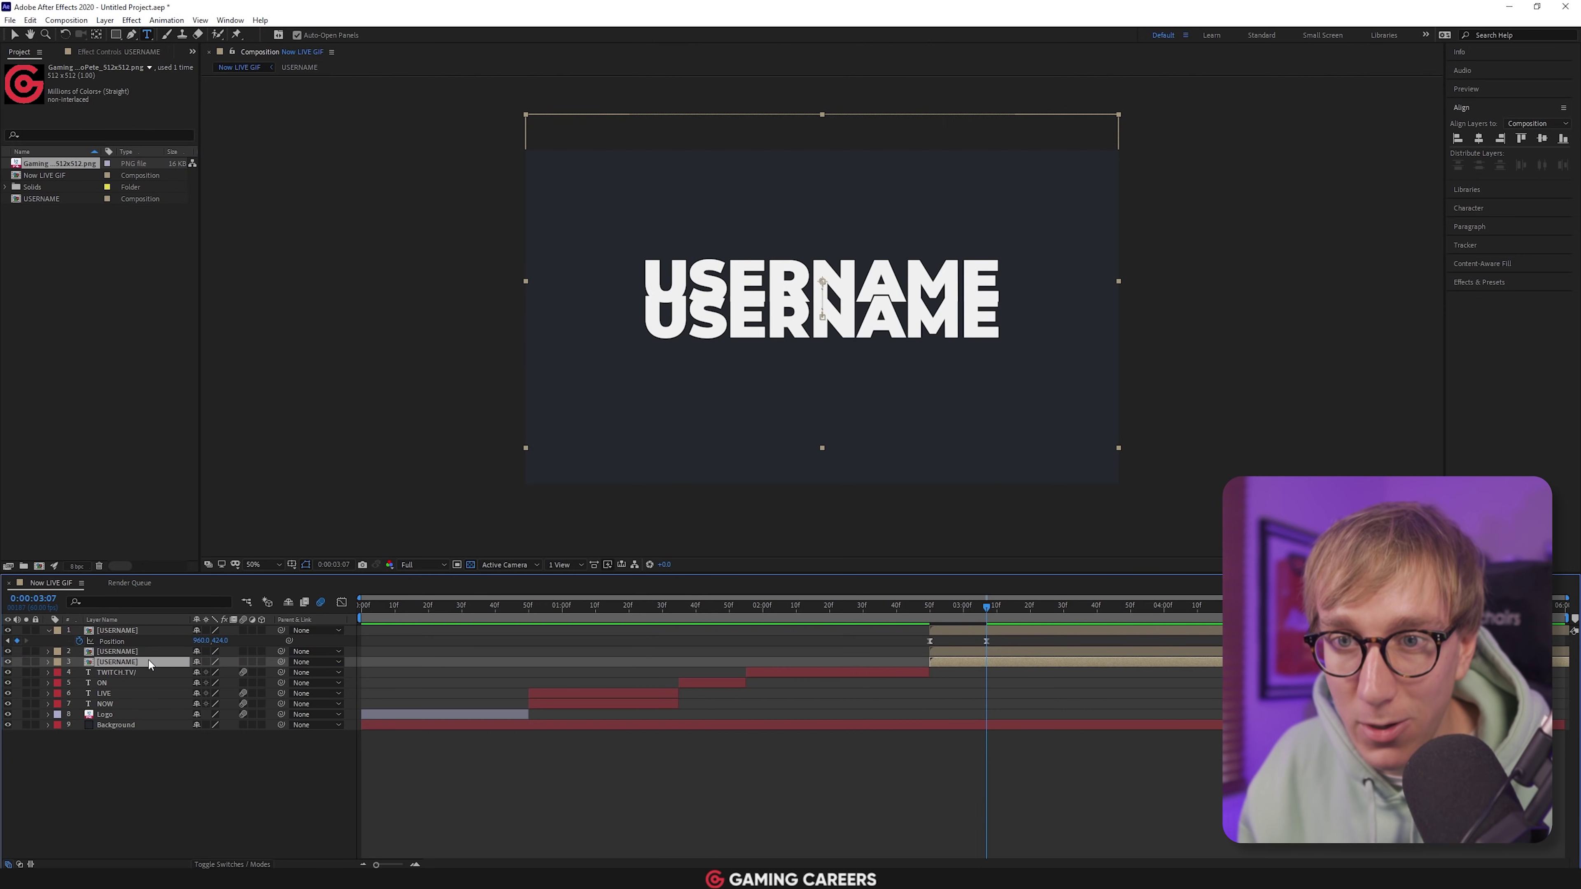
key("p")
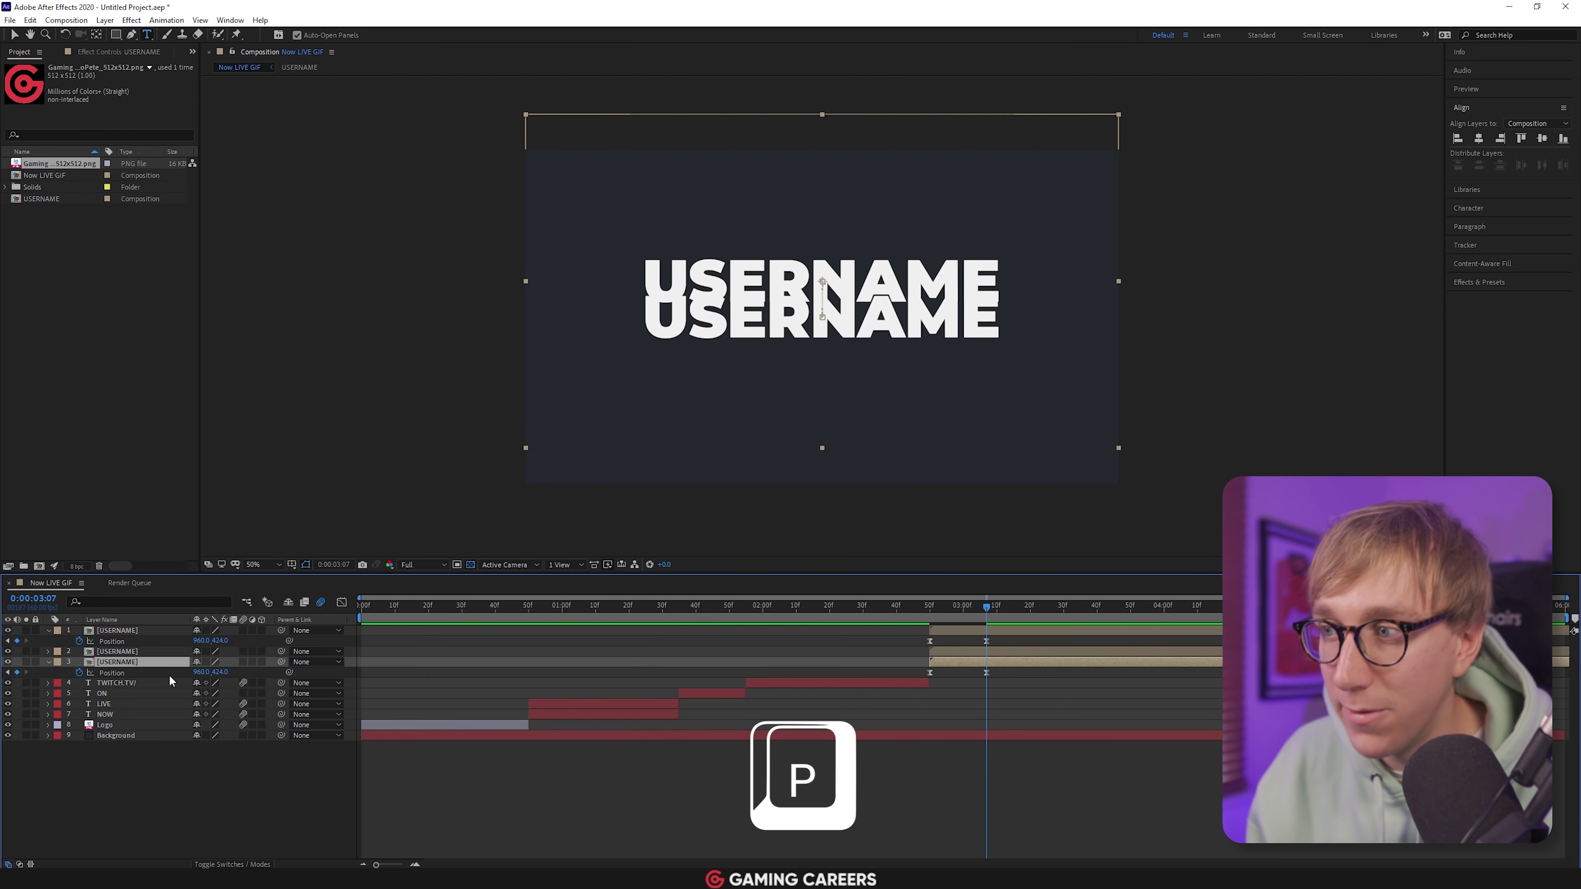
Shift the lowest USERNAME layer straight down to Position 960, 656 at its 0:00:03:07 keyframe
left_click(987, 673)
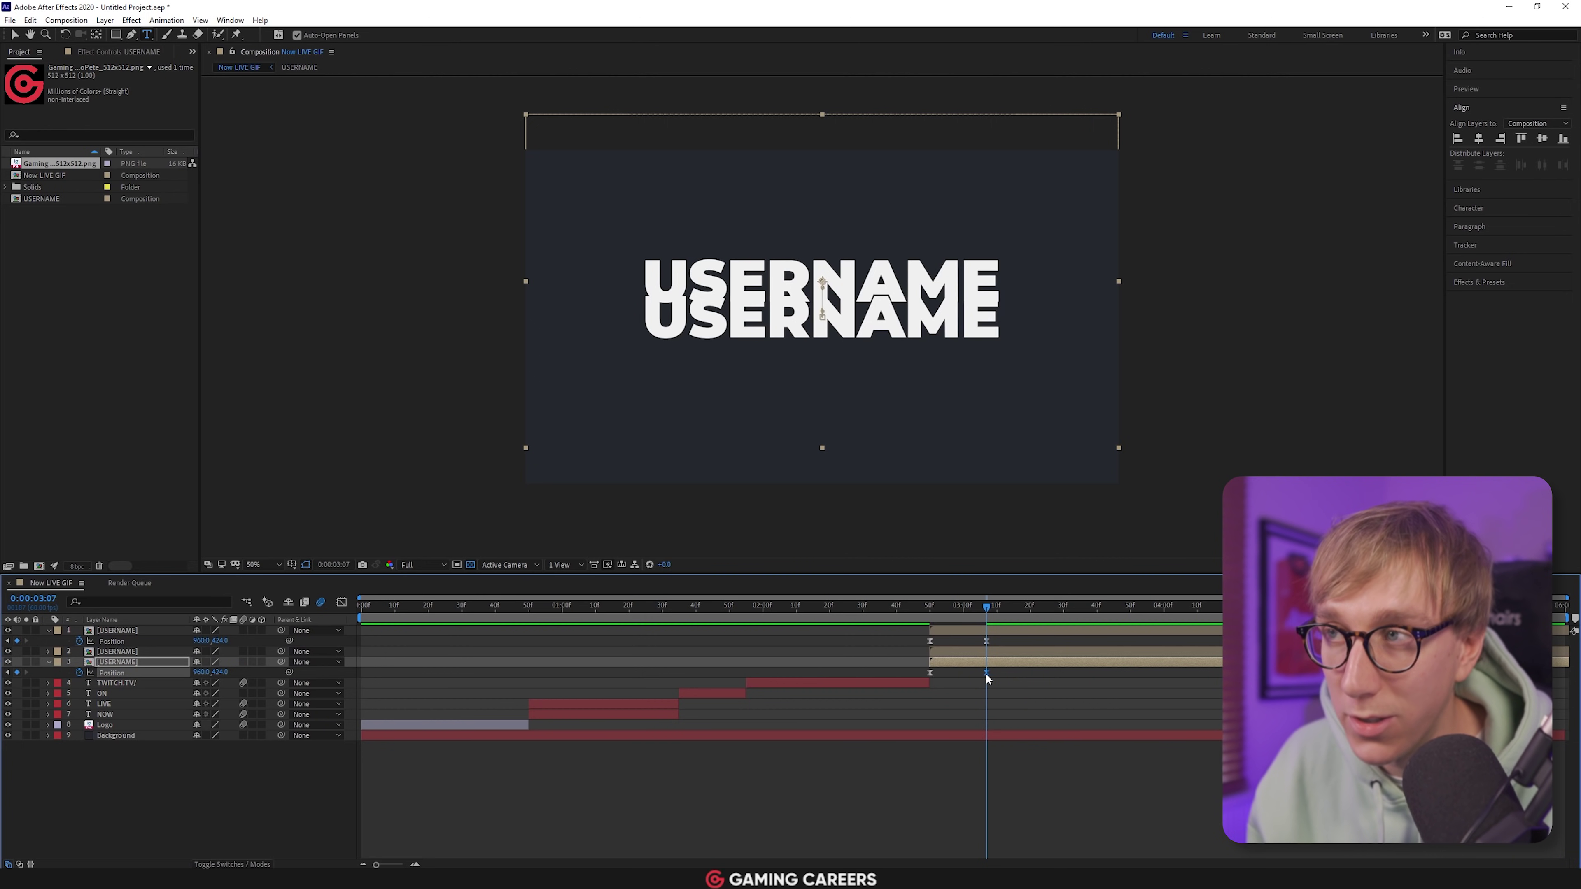
key("Down")
key("Down")
key("Down")
key("Down")
key("Down")
key("Down")
key("Down")
key("Down")
key("Down")
key("Down")
key("Down")
key("Down")
key("Down")
key("Down")
key("Down")
key("Down")
key("Down")
key("Down")
key("Down")
key("Down")
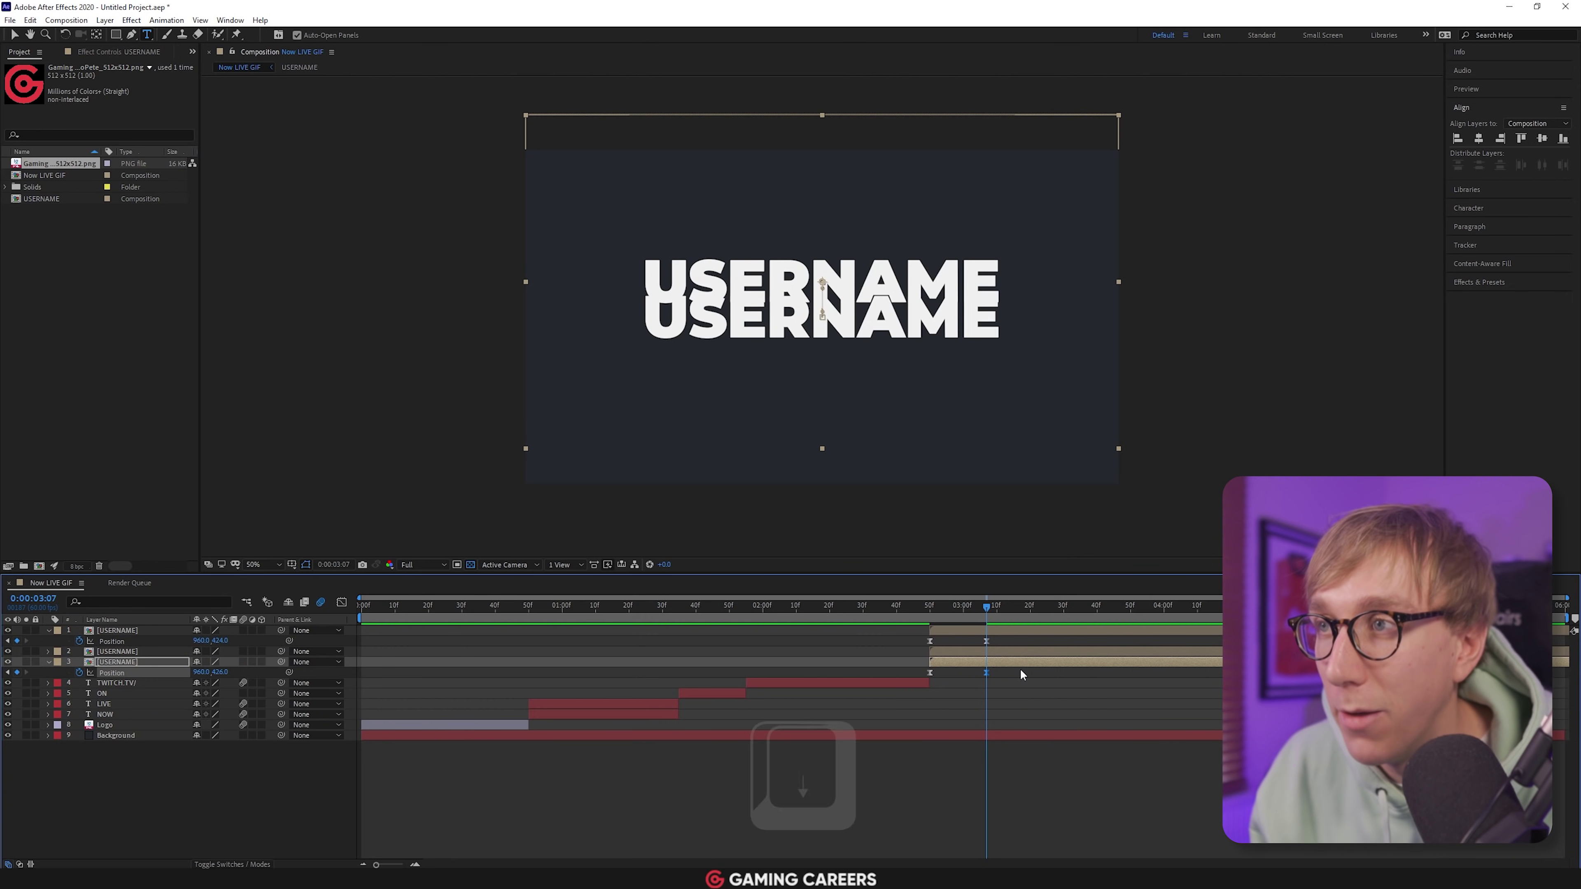
key("Down")
key("Down")
key("Down")
key("Down")
key("Down")
key("Down")
key("Down")
key("Down")
key("Down")
key("Down")
key("Down")
key("Down")
key("Down")
key("Down")
key("Down")
key("Down")
key("Down")
key("Down")
key("Down")
key("Down")
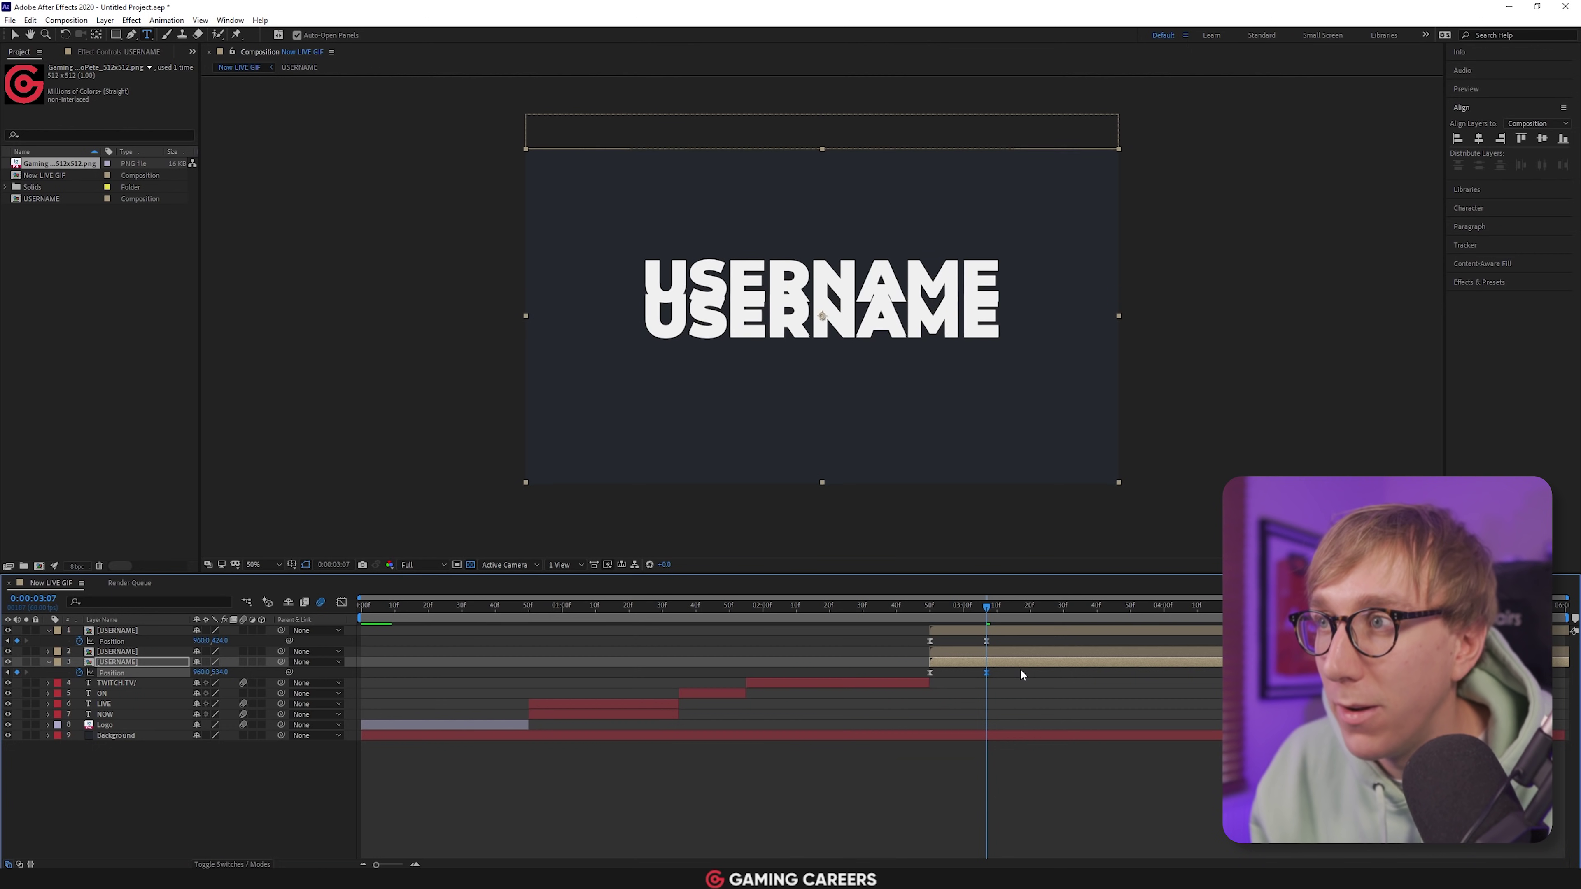
key("Down")
key("Down")
key("Down")
key("Down")
key("Down")
key("Down")
key("Down")
key("Down")
key("Down")
key("Down")
key("Down")
key("Down")
key("Down")
key("Down")
key("Down")
key("Down")
key("Down")
key("Down")
key("Down")
key("Down")
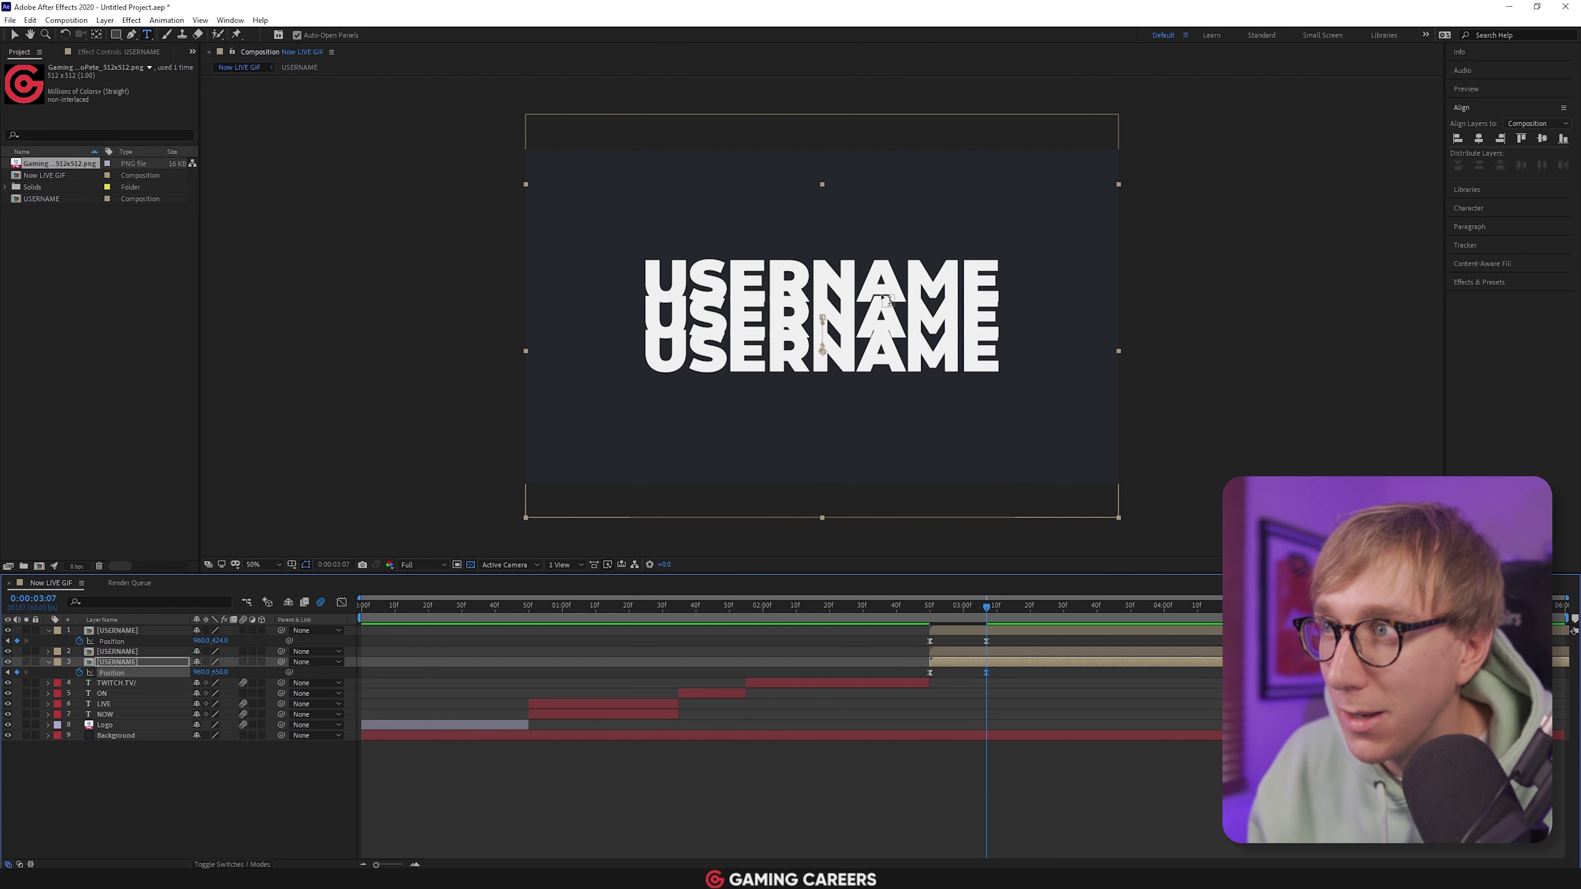
key("Down")
key("Down")
key("Down")
key("Down")
key("Down")
key("Down")
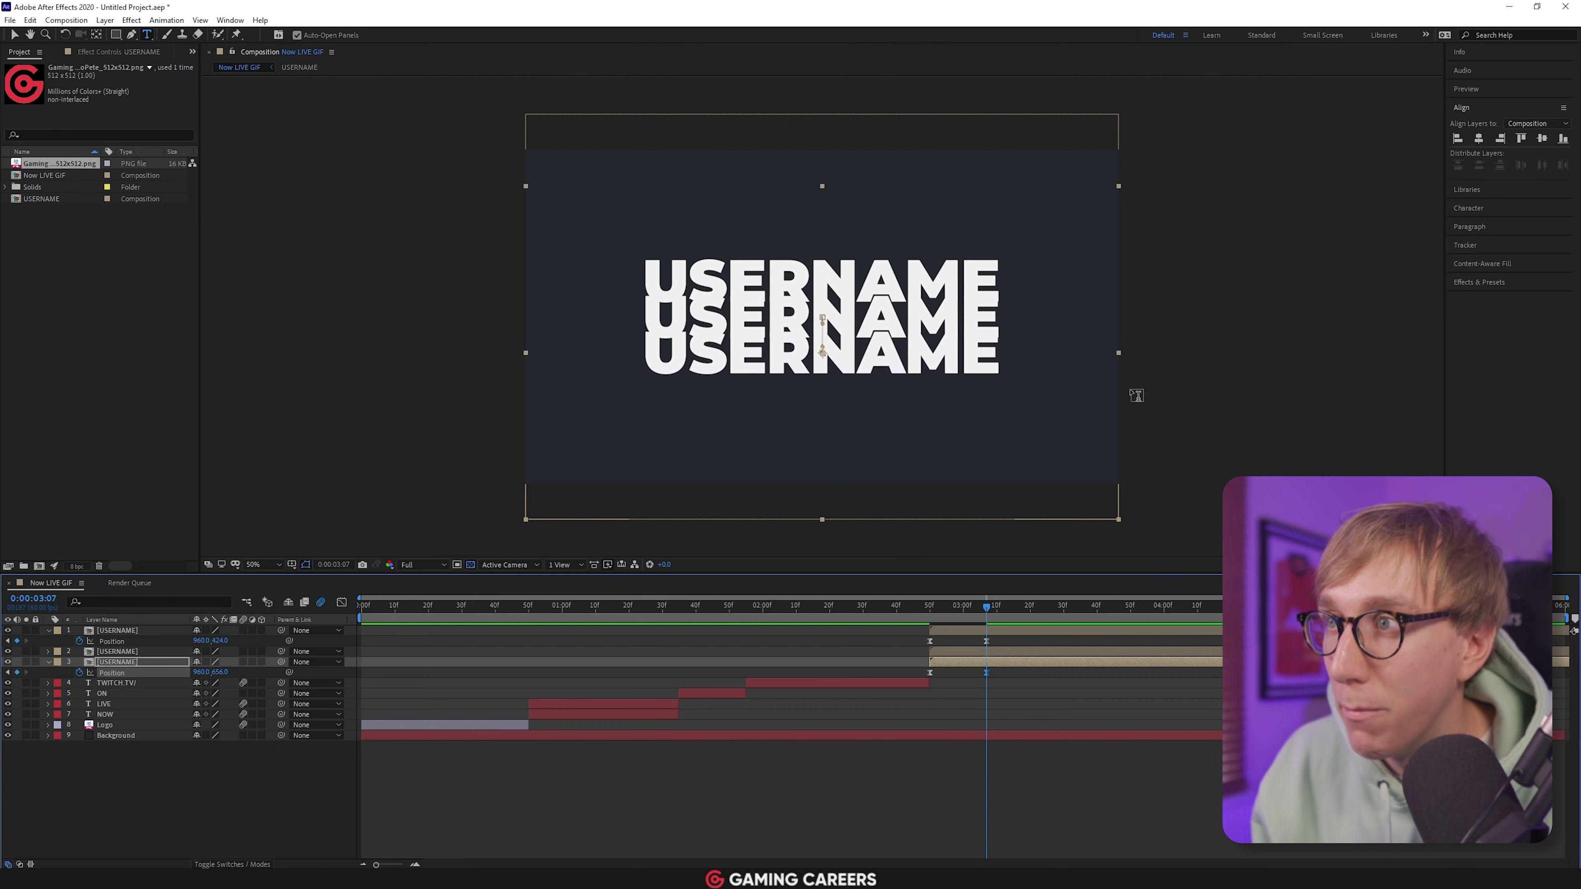
Preview the three USERNAME layers splitting up and down from just before 0:00:02:50
left_click(916, 605)
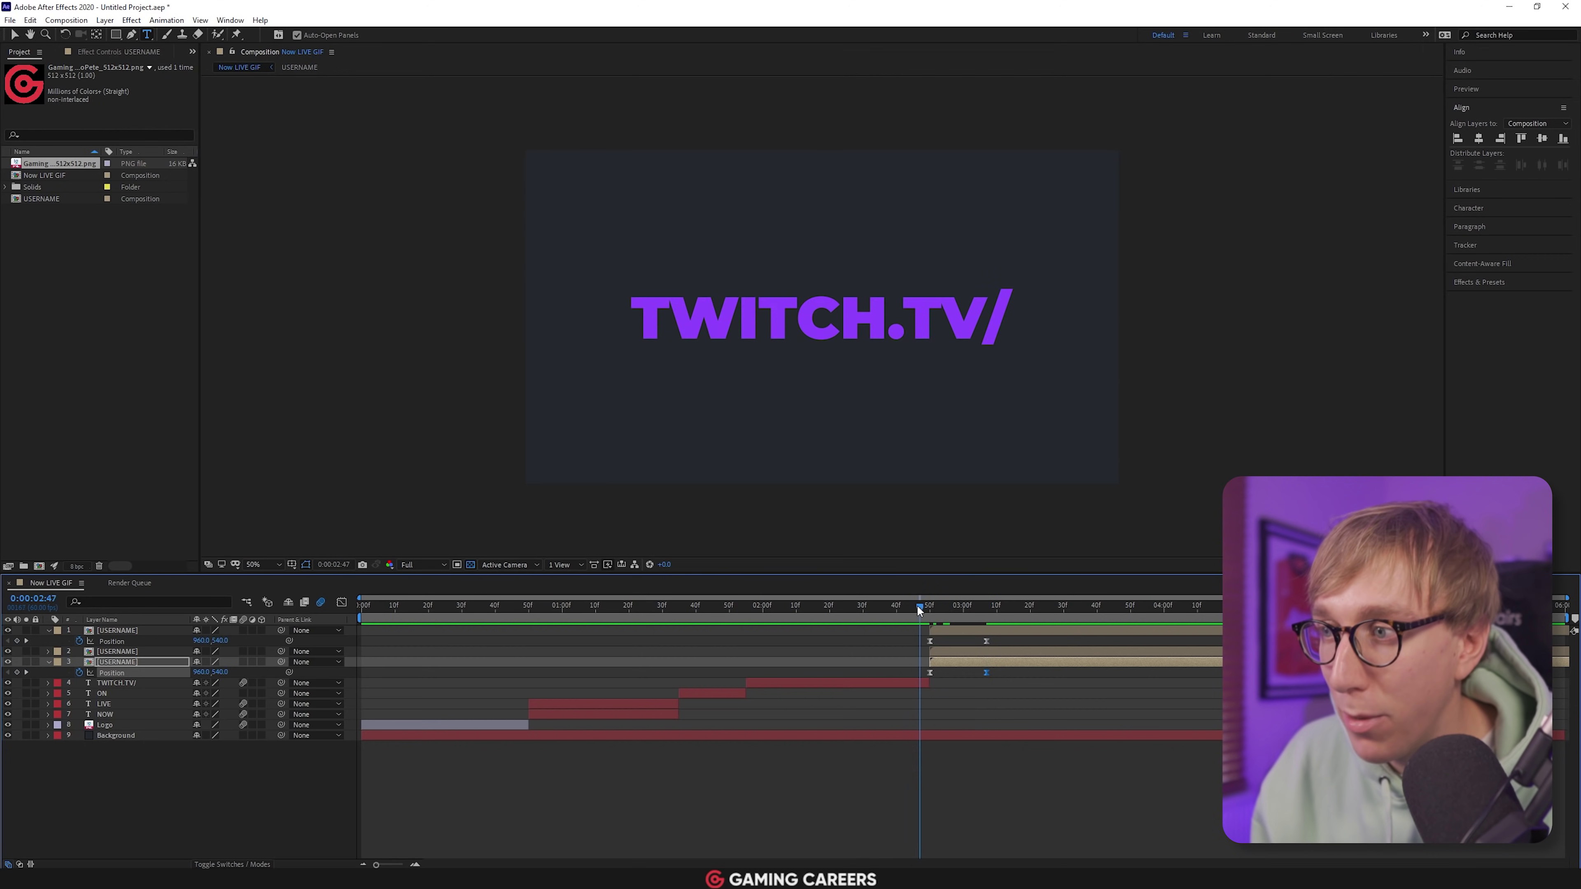
key("space")
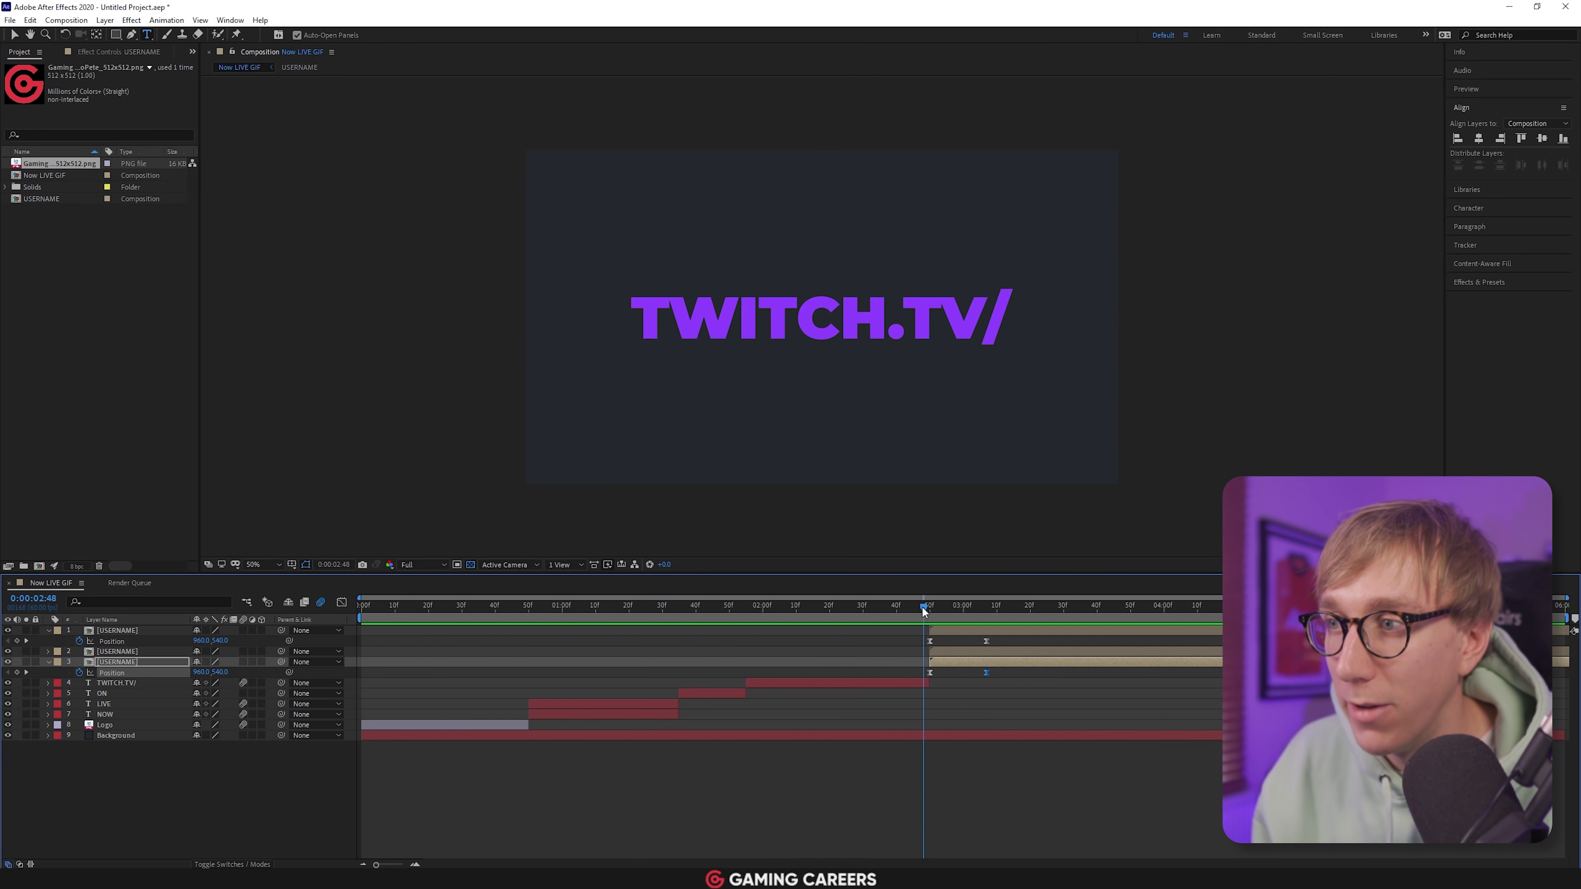
key("space")
Pre-compose the topmost USERNAME layer as "Top Text", moving all attributes into the new composition
key("ctrl+Up")
key("ctrl+Up")
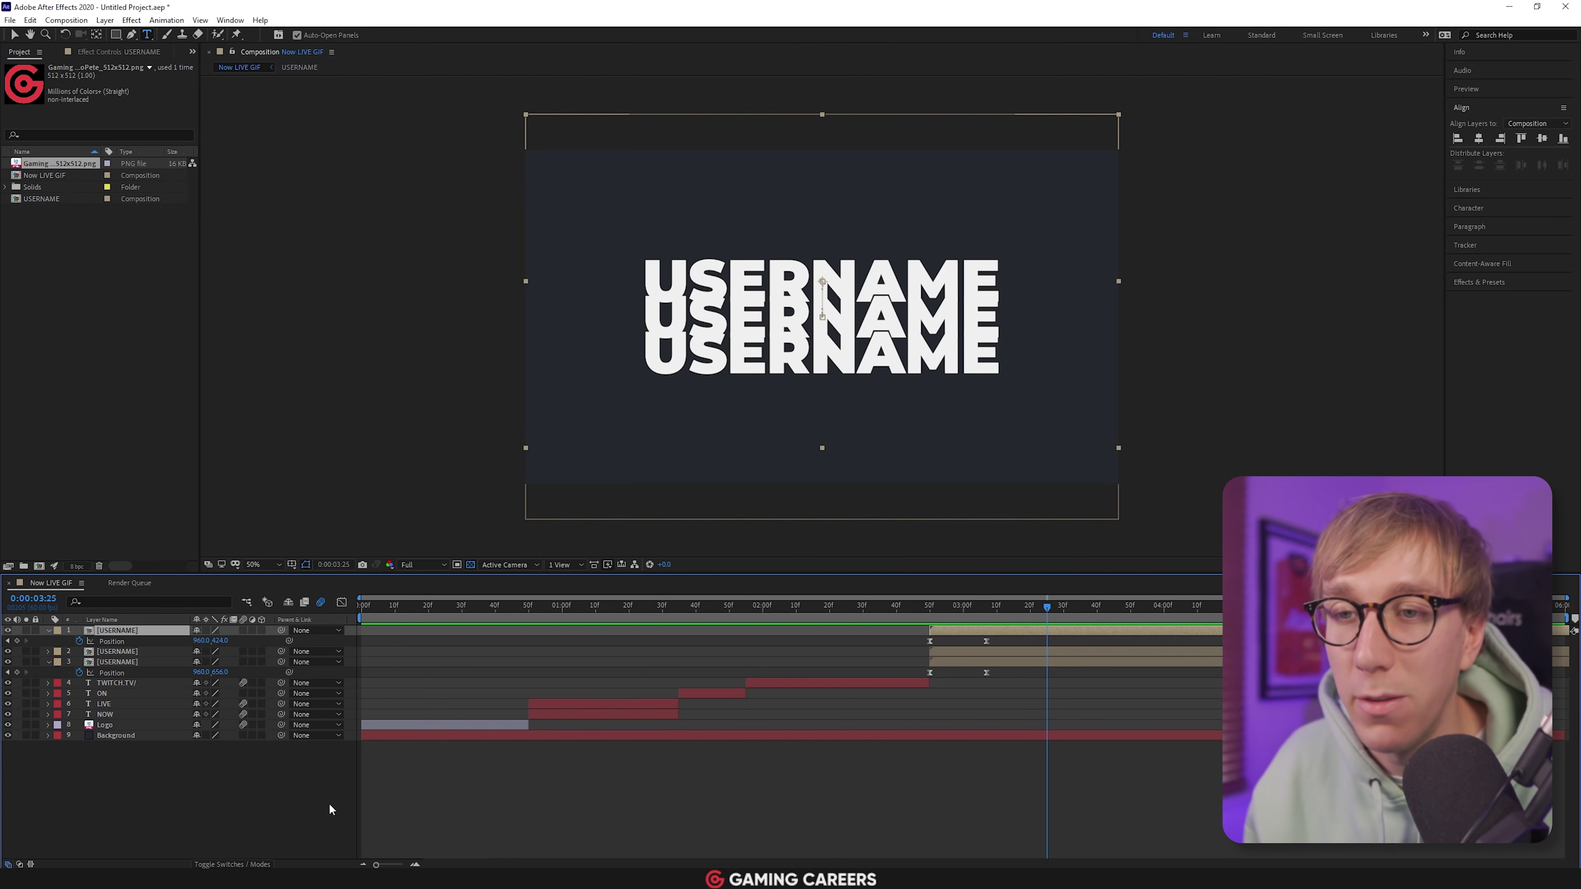
right_click(121, 630)
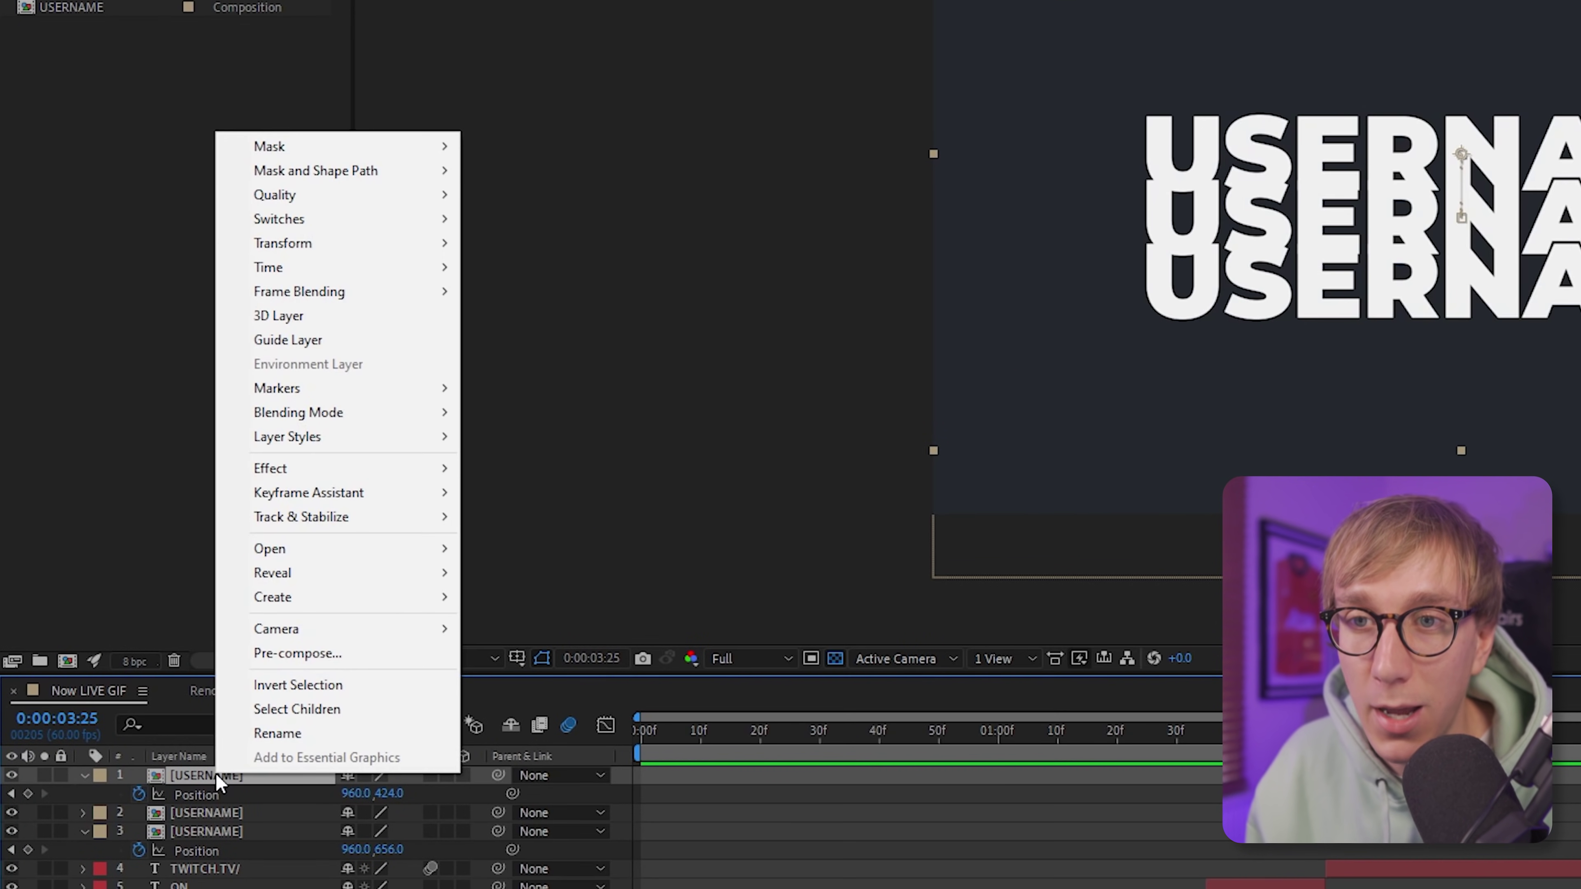
left_click(344, 654)
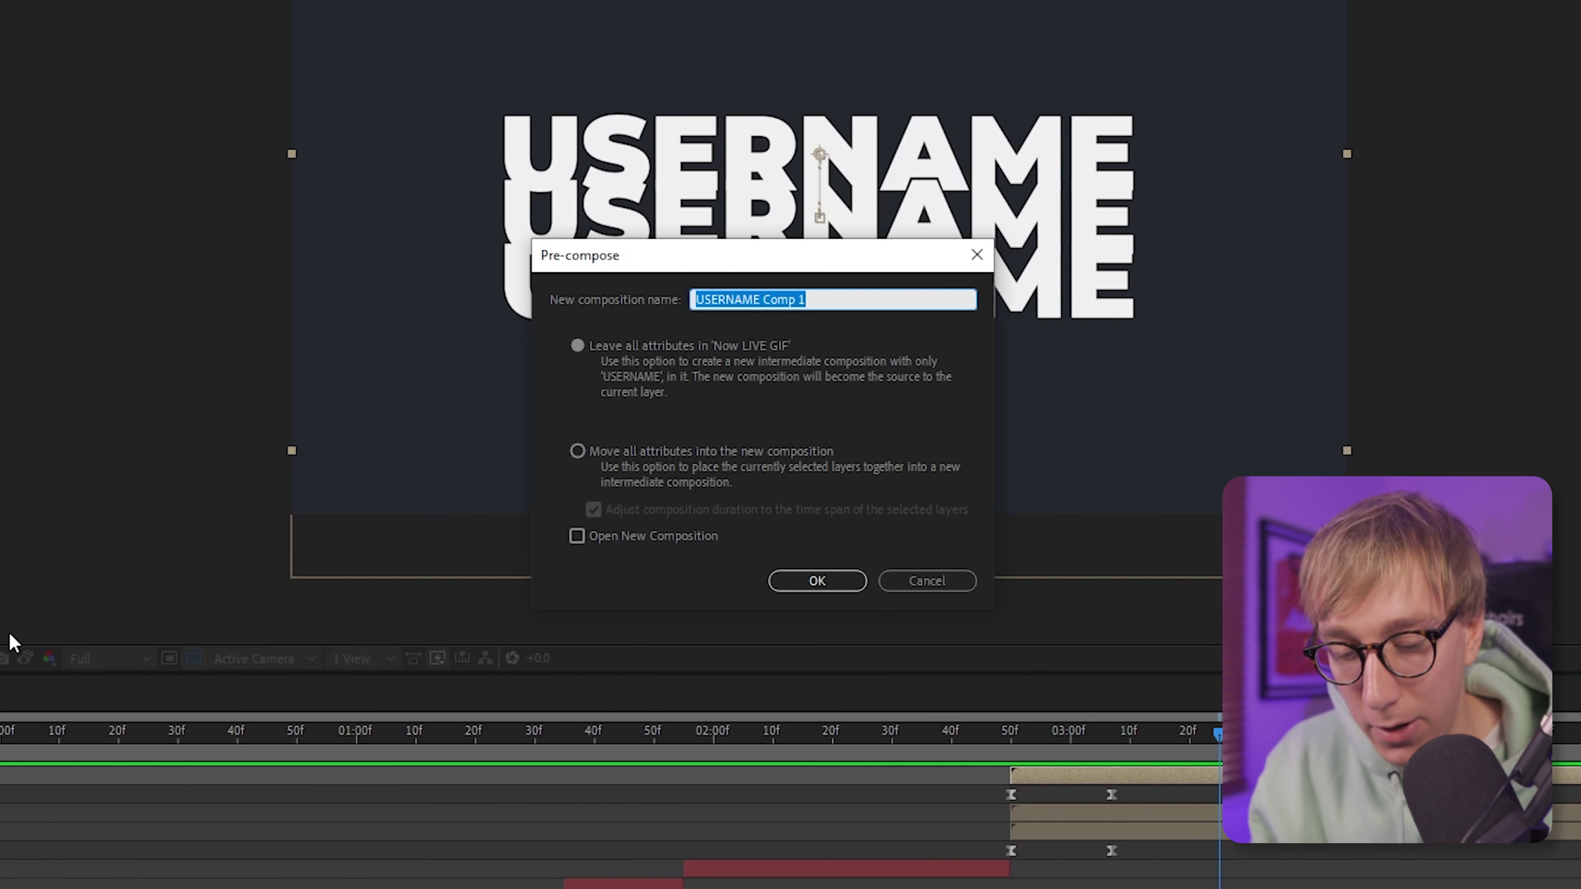
type("Top Text")
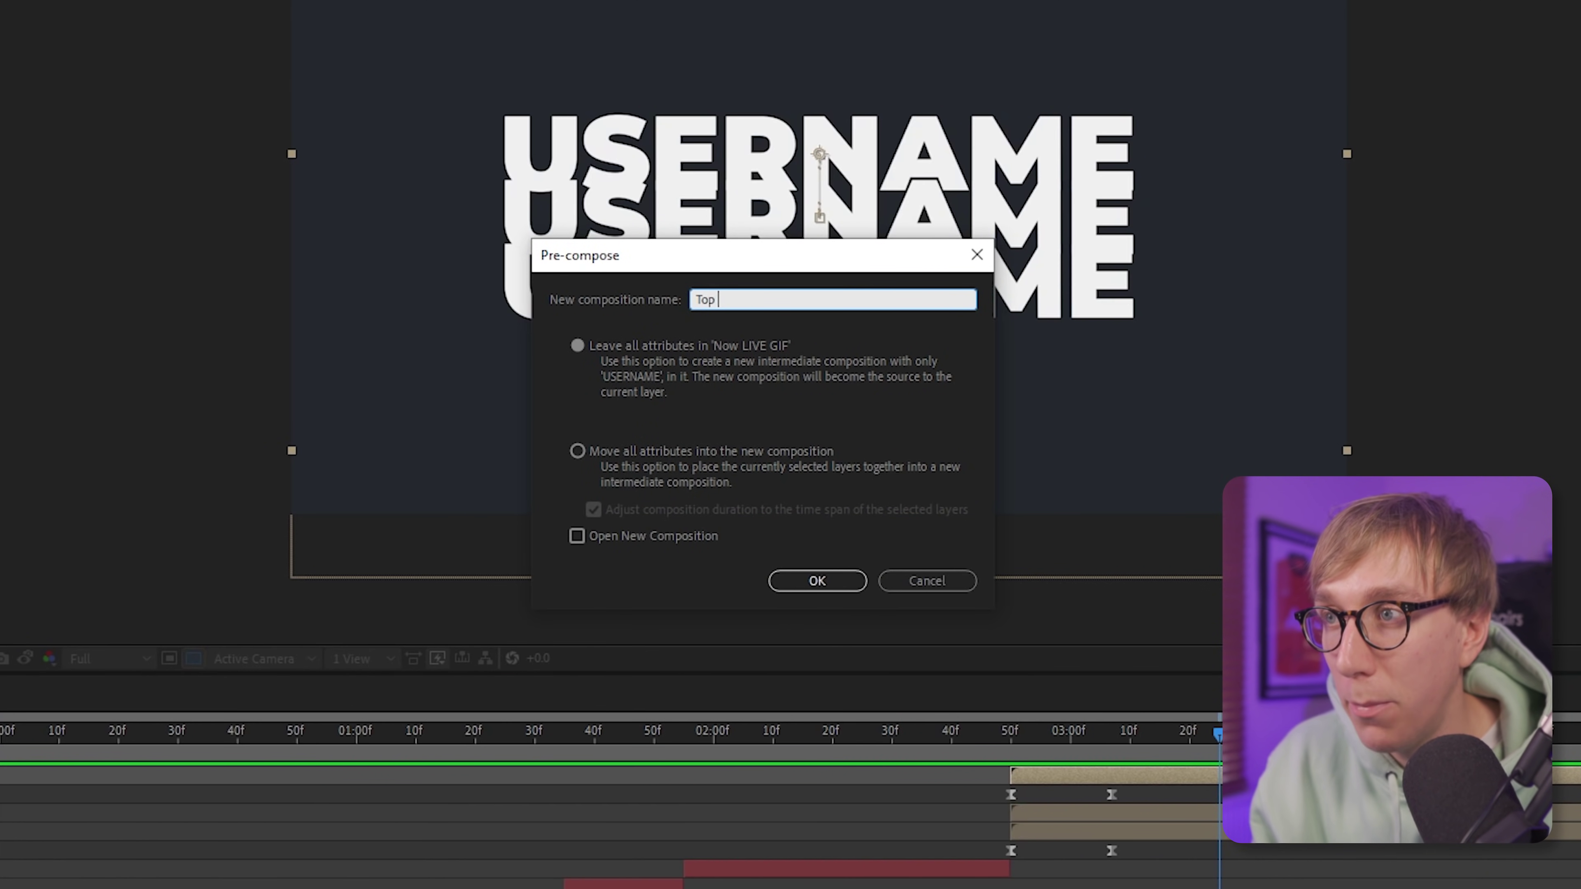
left_click(579, 452)
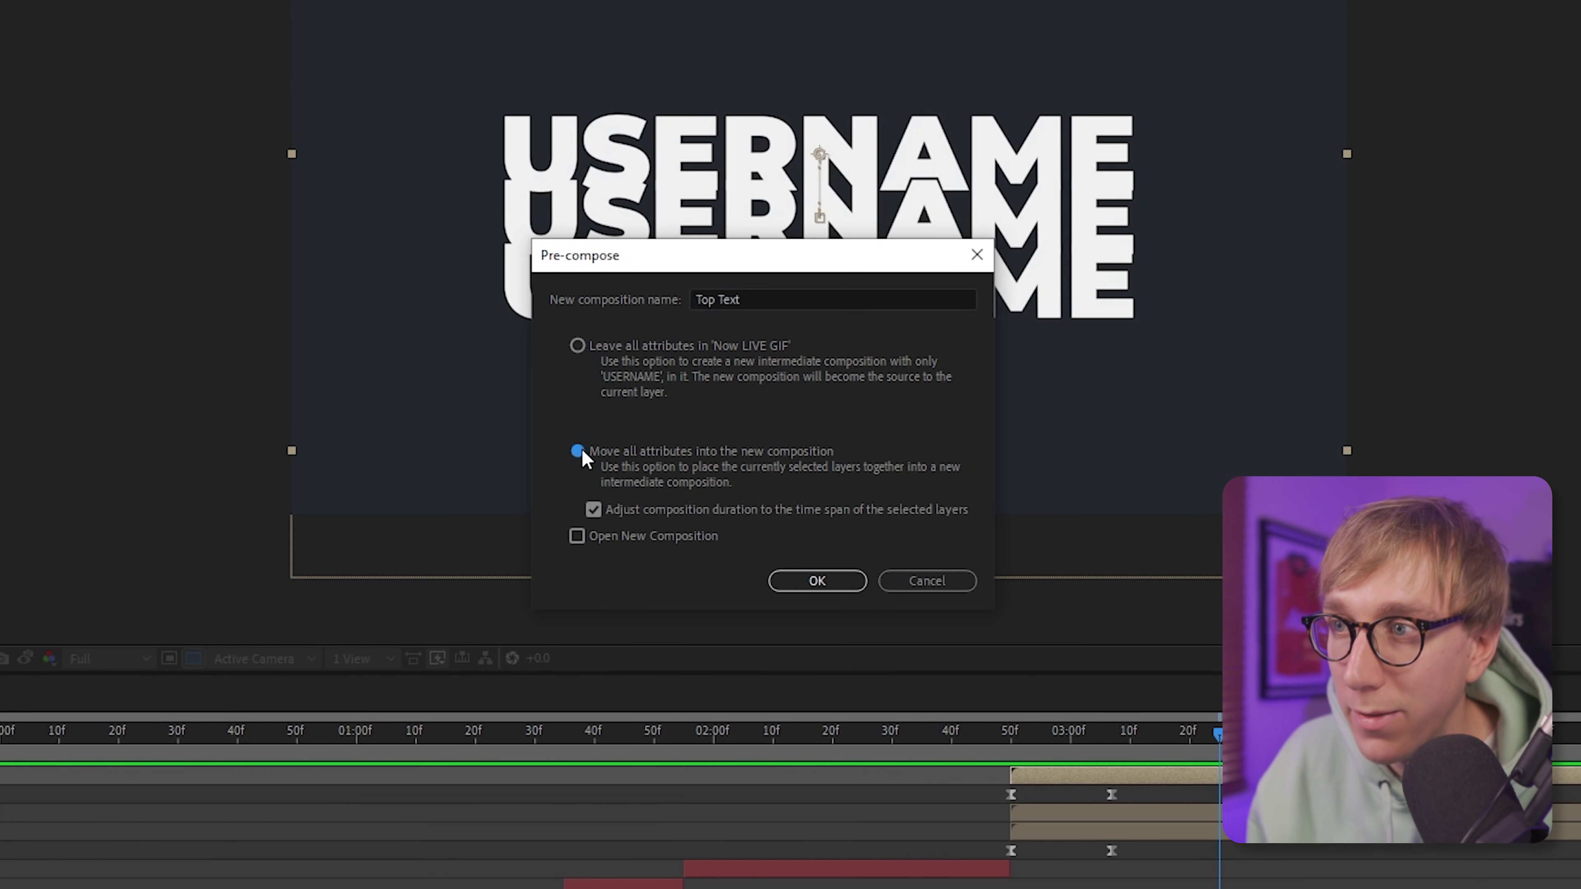
left_click(817, 581)
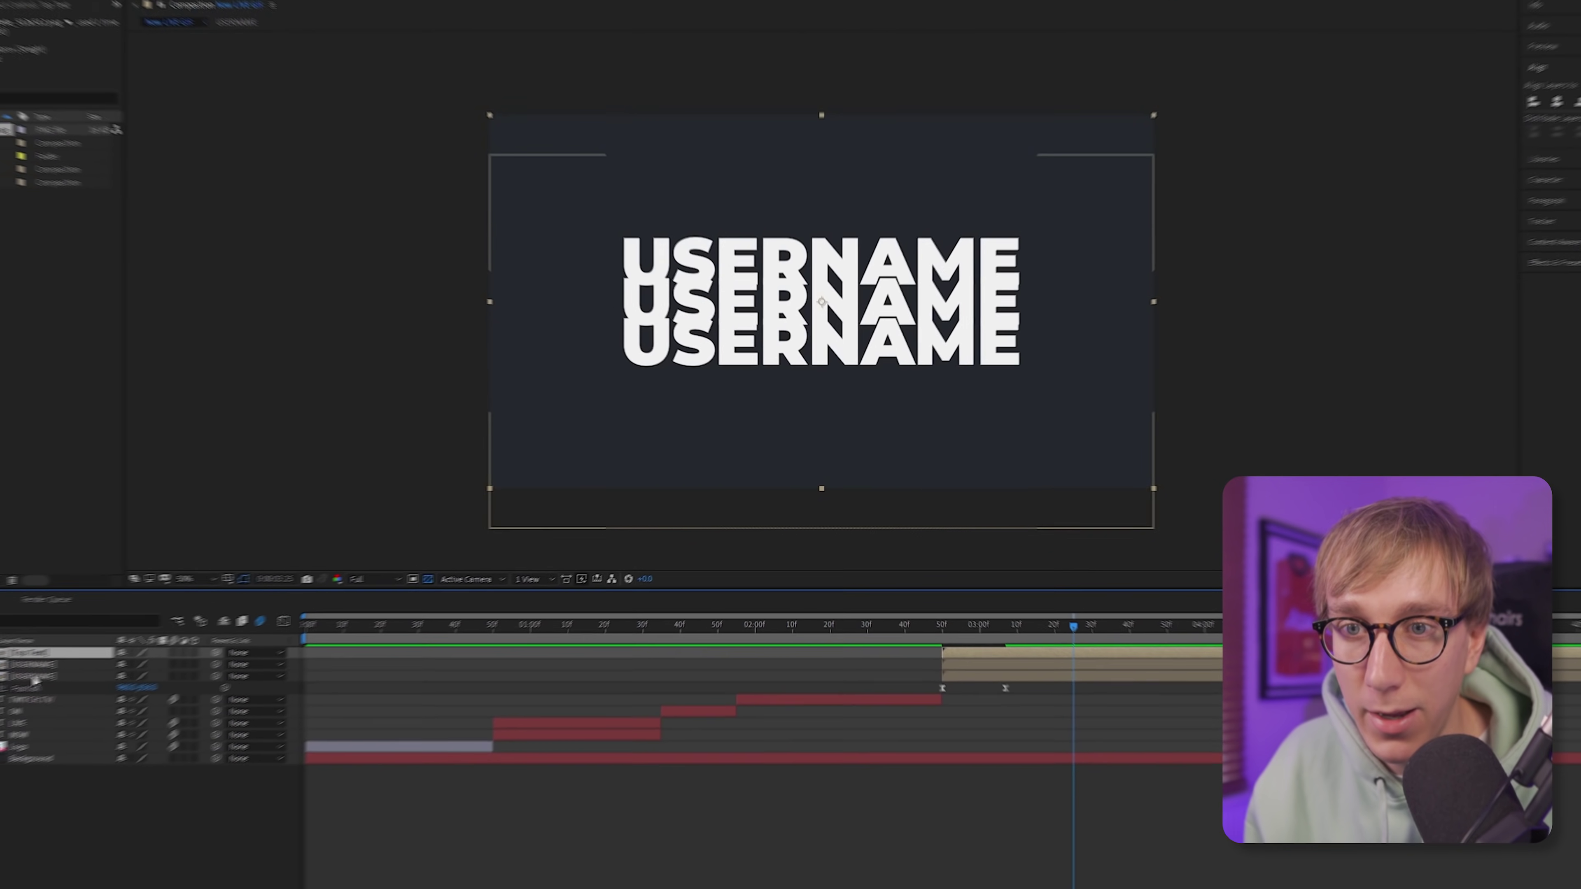
Pre-compose the lowest USERNAME layer as "Bottom Text", moving all attributes into the new composition
right_click(35, 679)
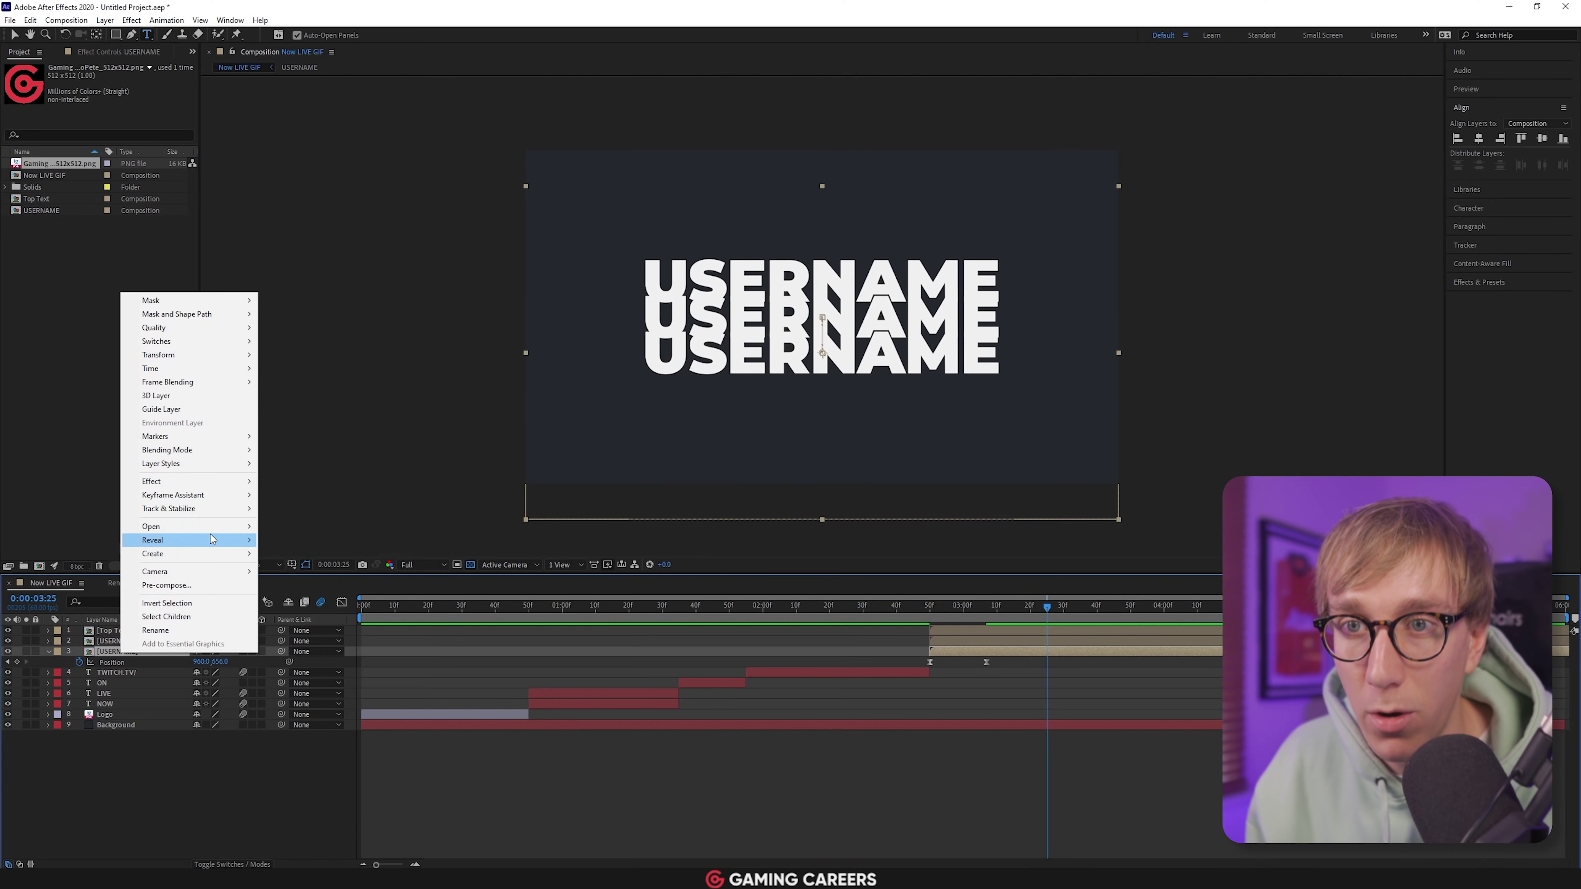
left_click(185, 588)
type("B")
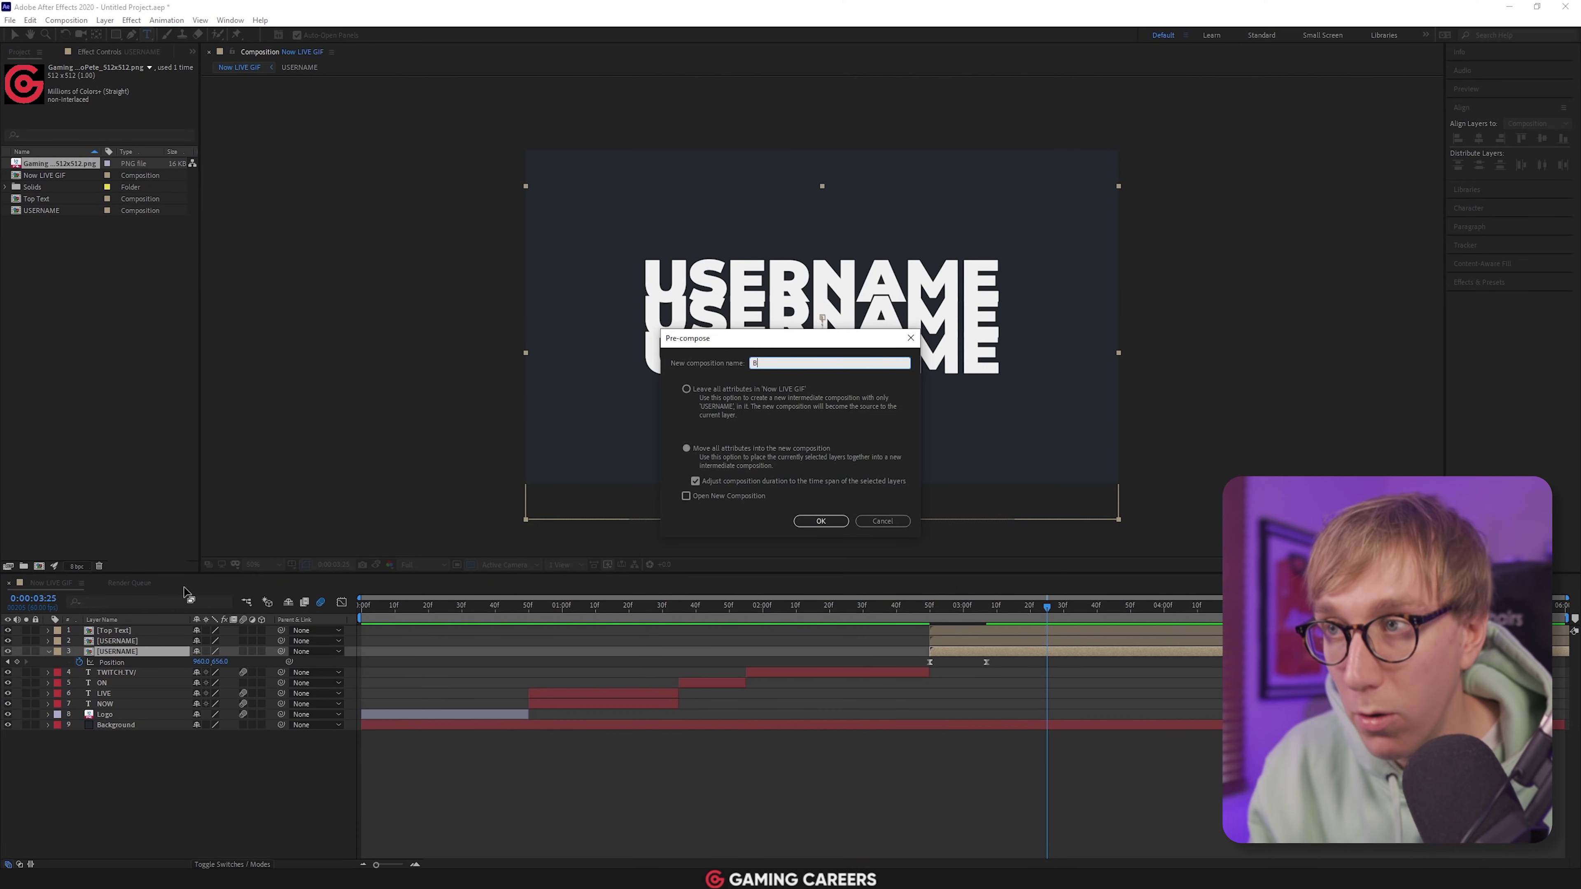
type("ottom Text")
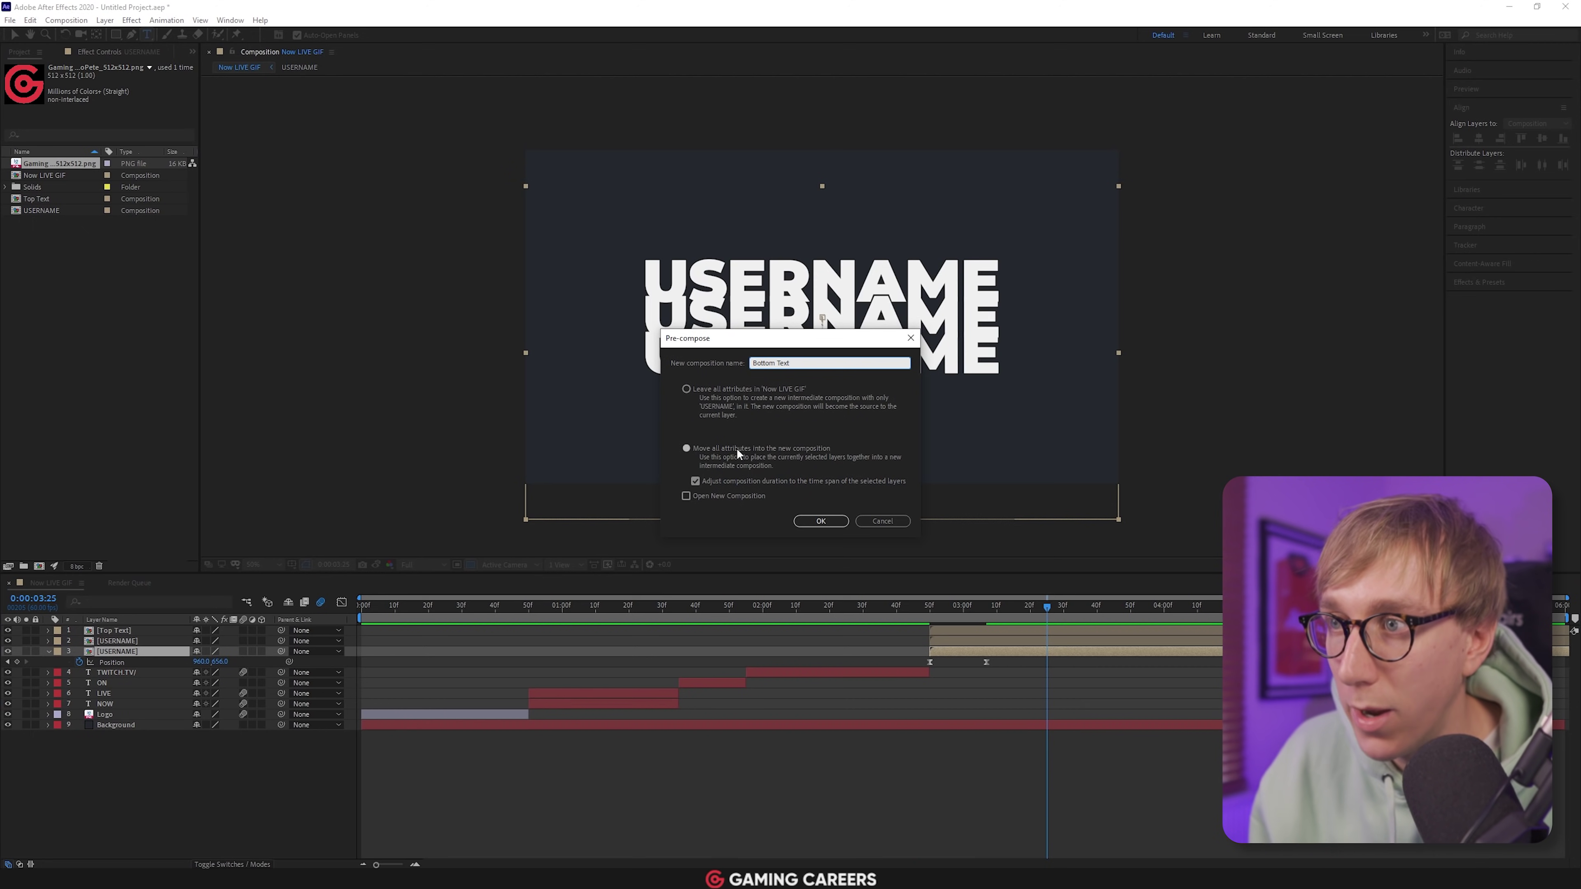
left_click(815, 521)
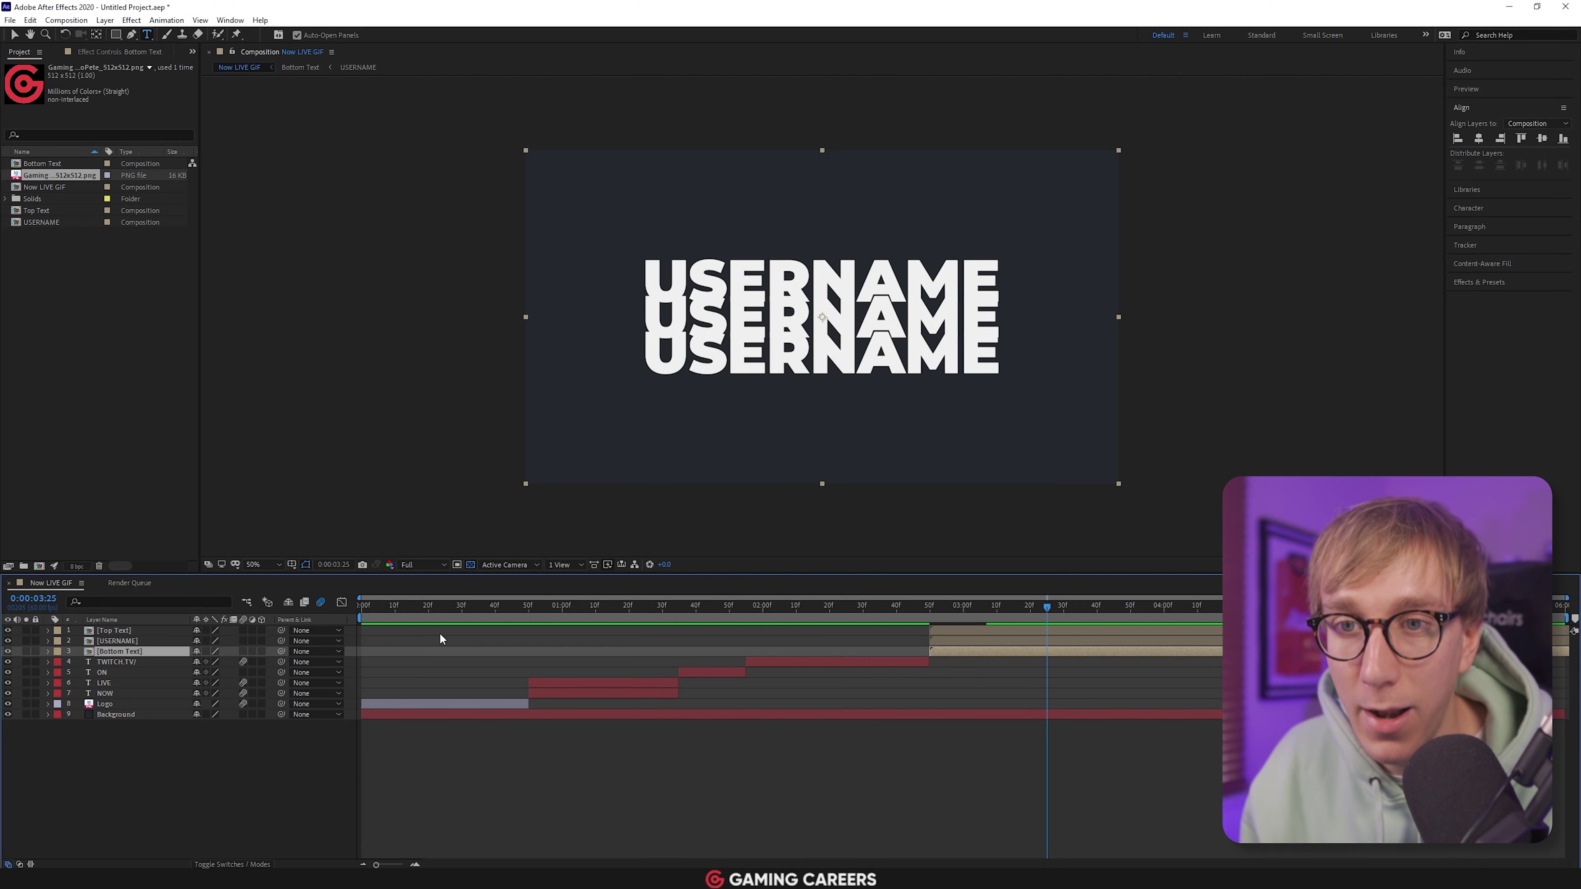
left_click(128, 641)
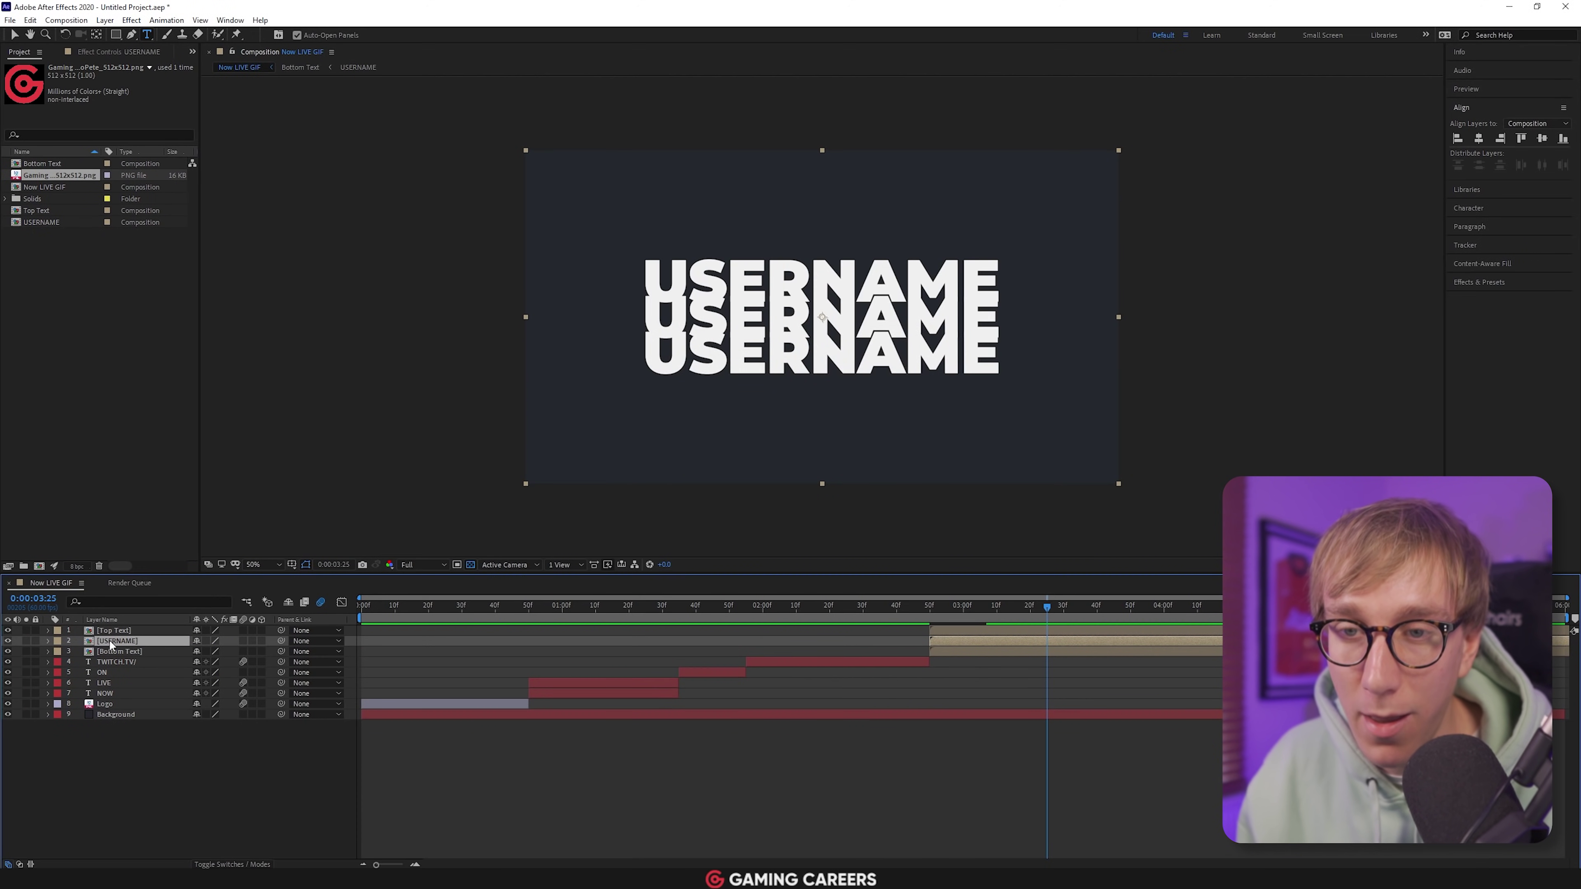
left_click(131, 631)
left_click(148, 651)
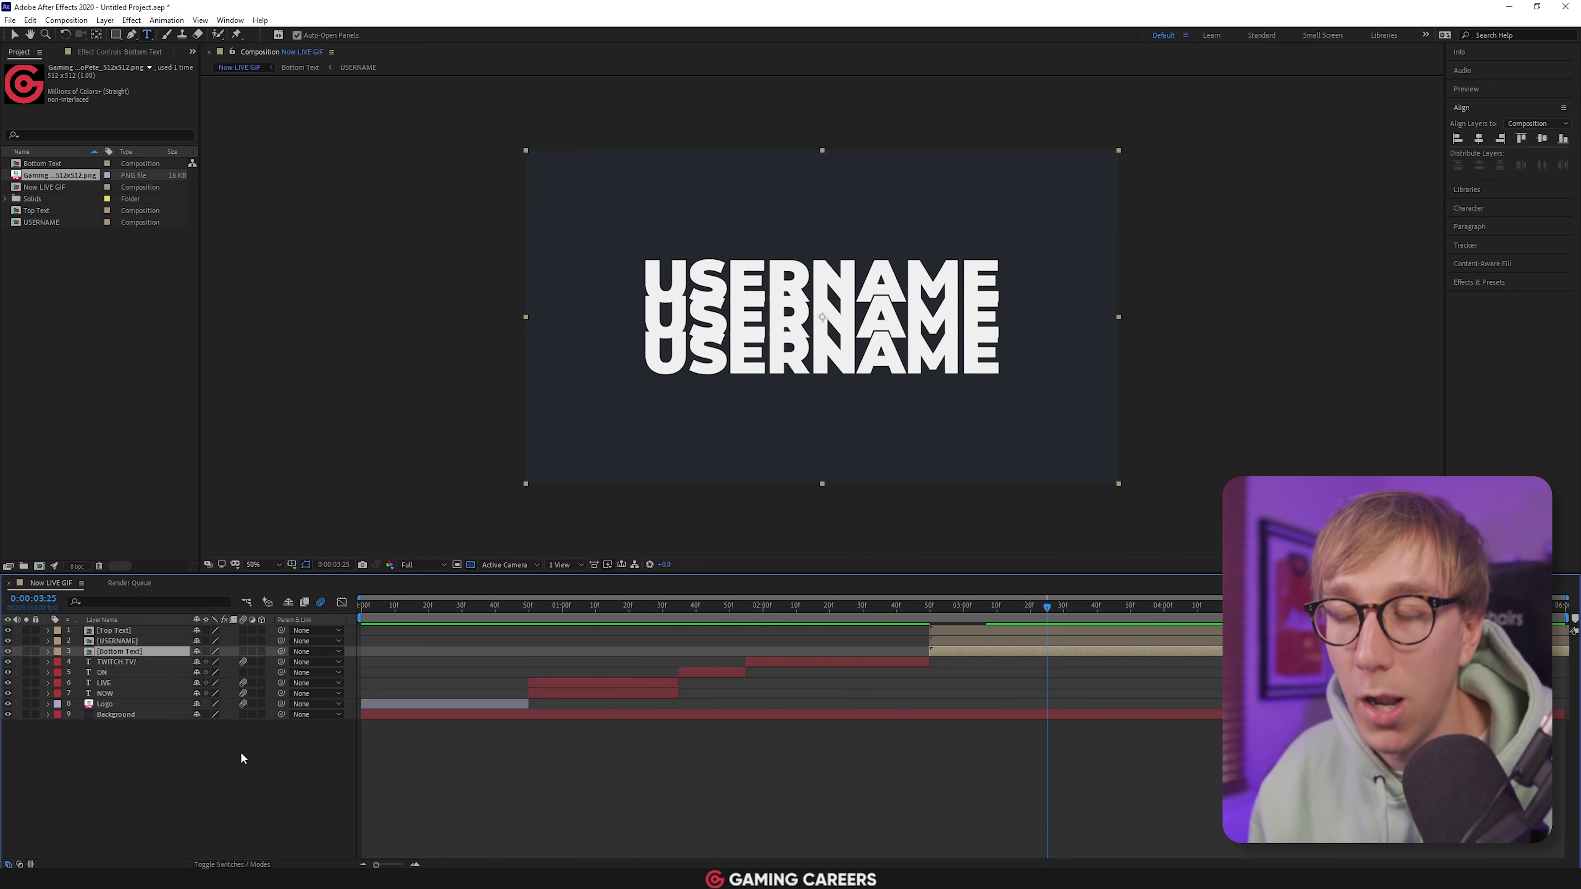
Add a new full-frame mask to the Top Text layer
left_click(128, 631)
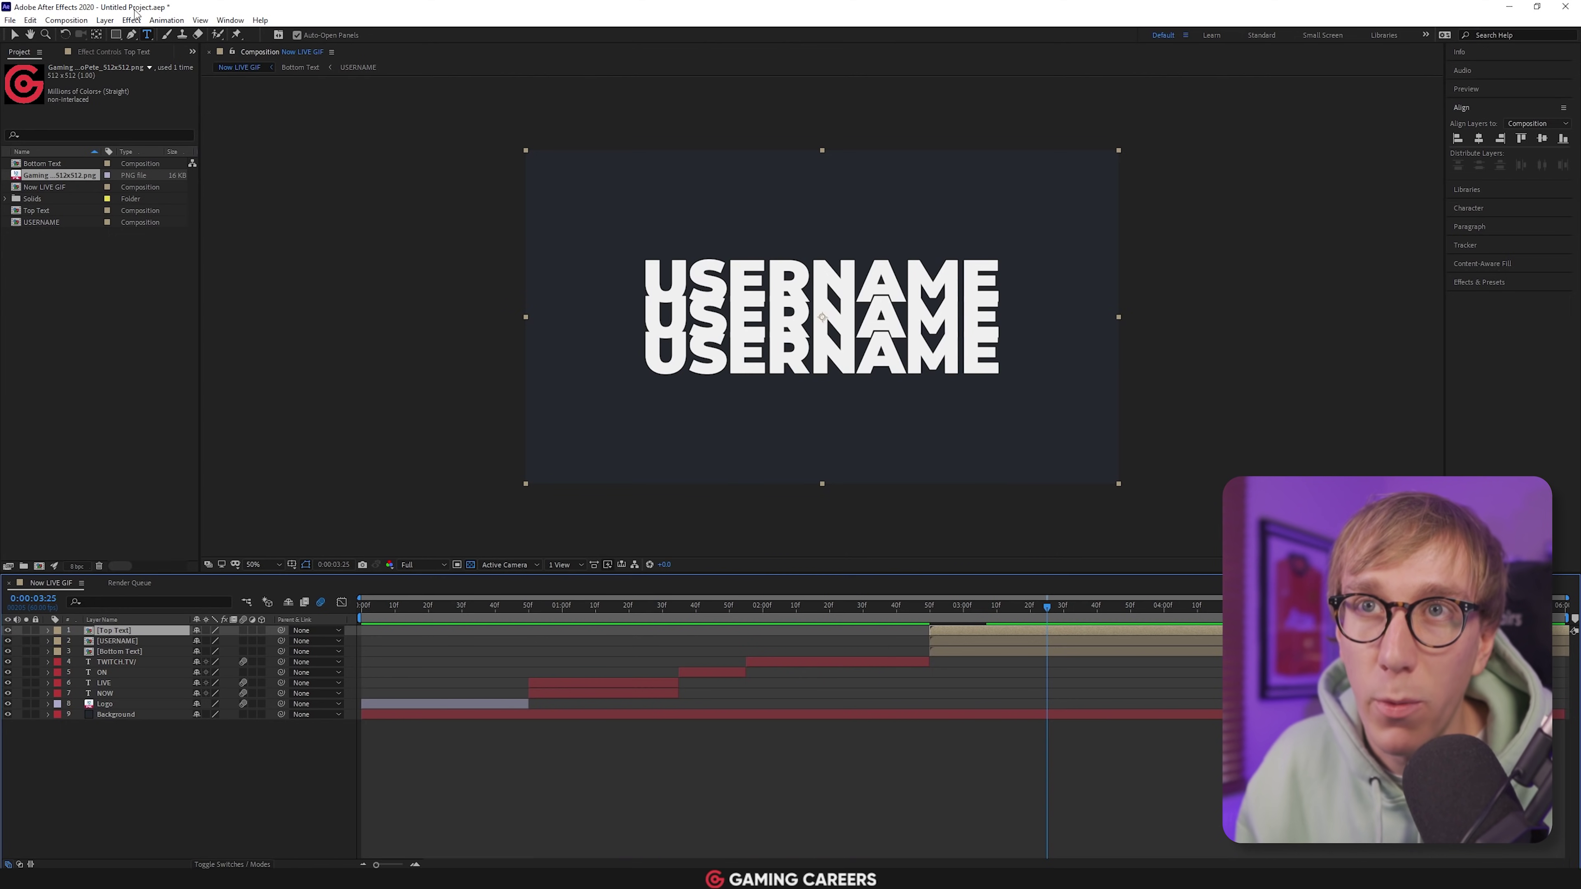
left_click(105, 20)
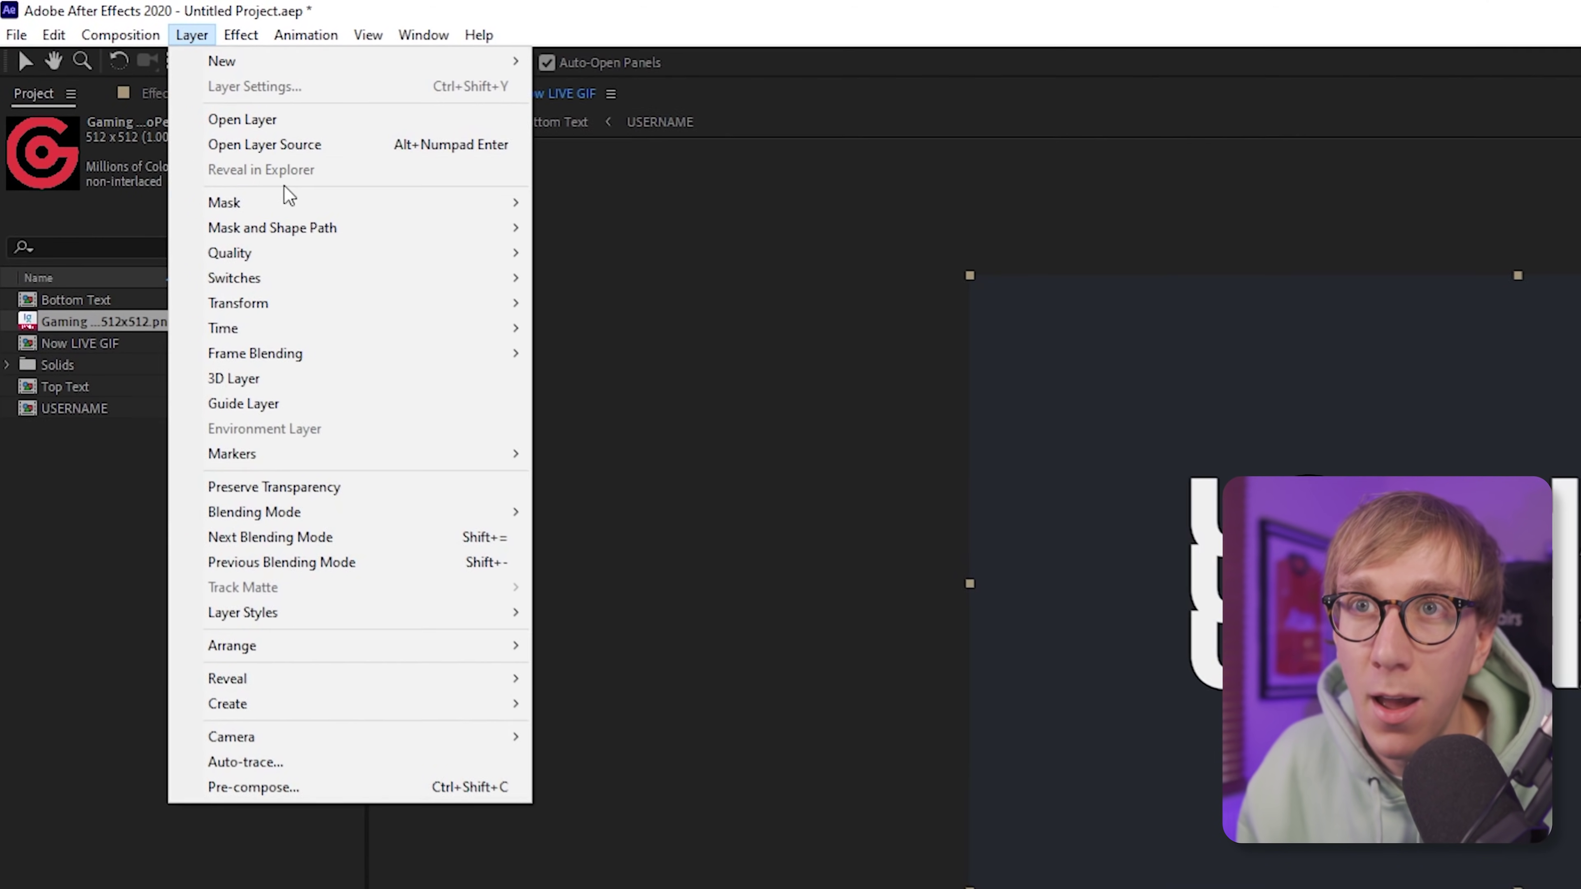
mouse_move(290, 203)
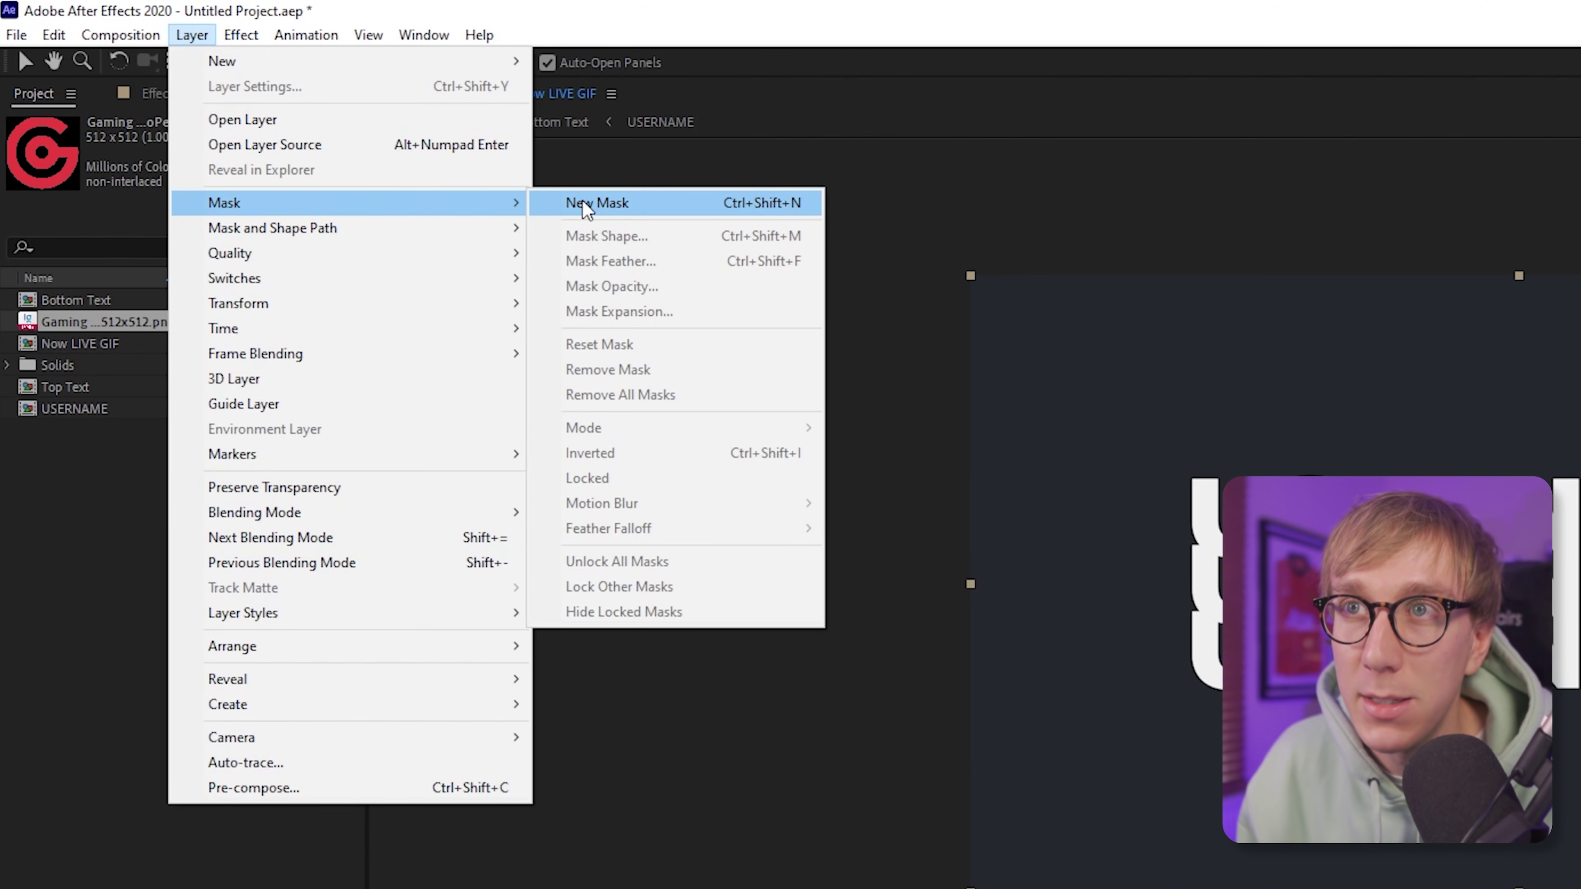
left_click(581, 201)
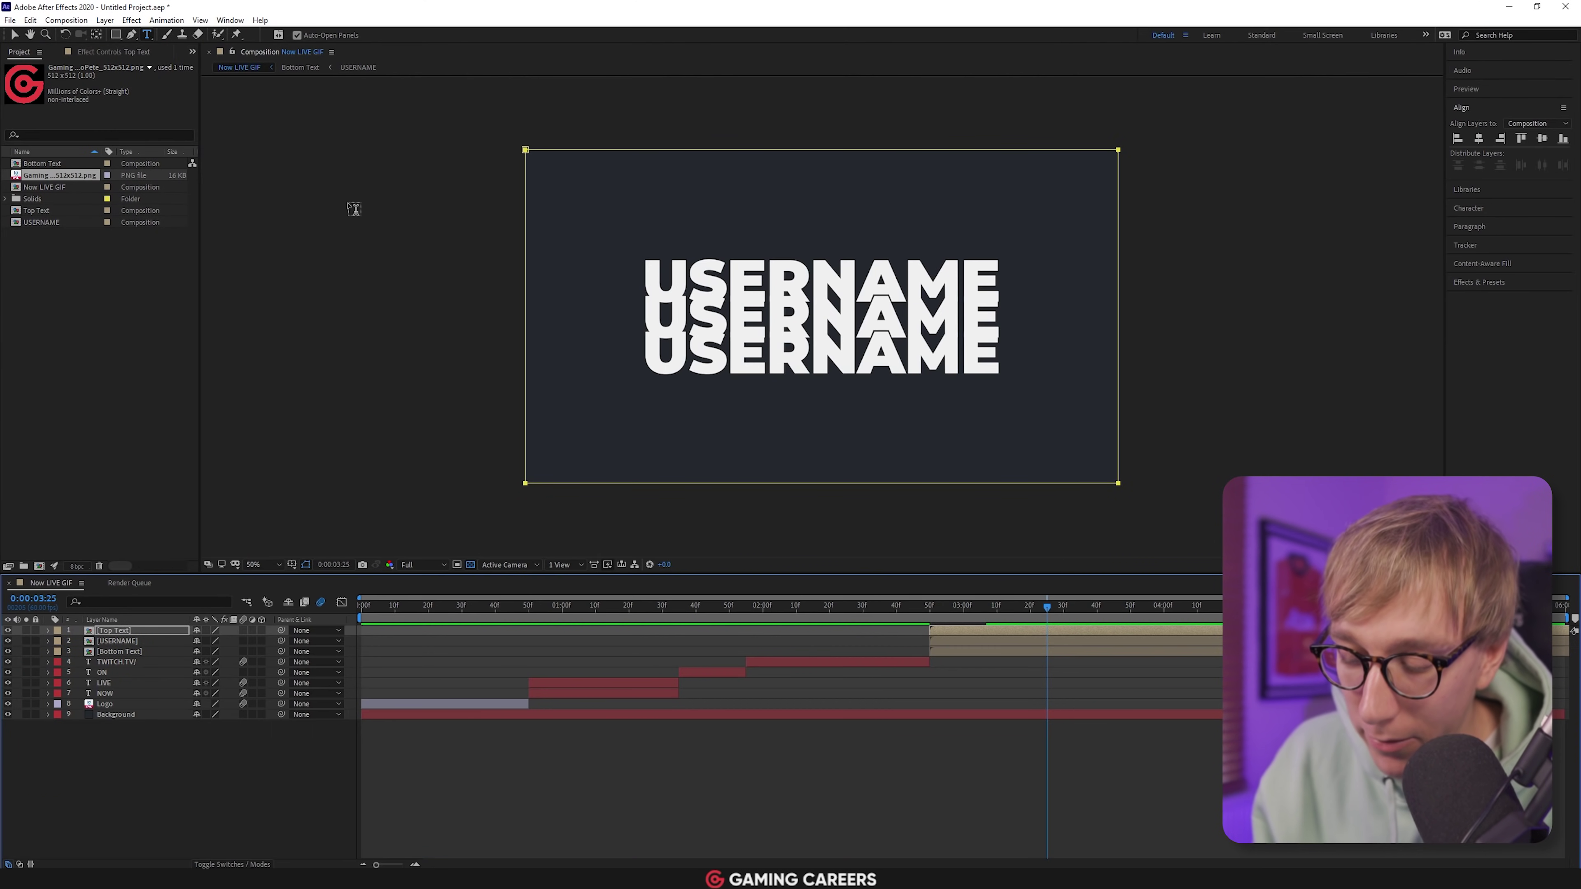
Move the Top Text mask straight up until its lower edge sits just above the middle USERNAME text, then deselect the layer
key("shift+Up")
key("shift+Up")
key("shift+Up")
key("shift+Up")
key("shift+Up")
key("shift+Up")
key("shift+Up")
key("shift+Up")
key("shift+Up")
key("shift+Up")
key("shift+Up")
key("shift+Up")
key("shift+Up")
key("shift+Up")
key("shift+Up")
key("shift+Up")
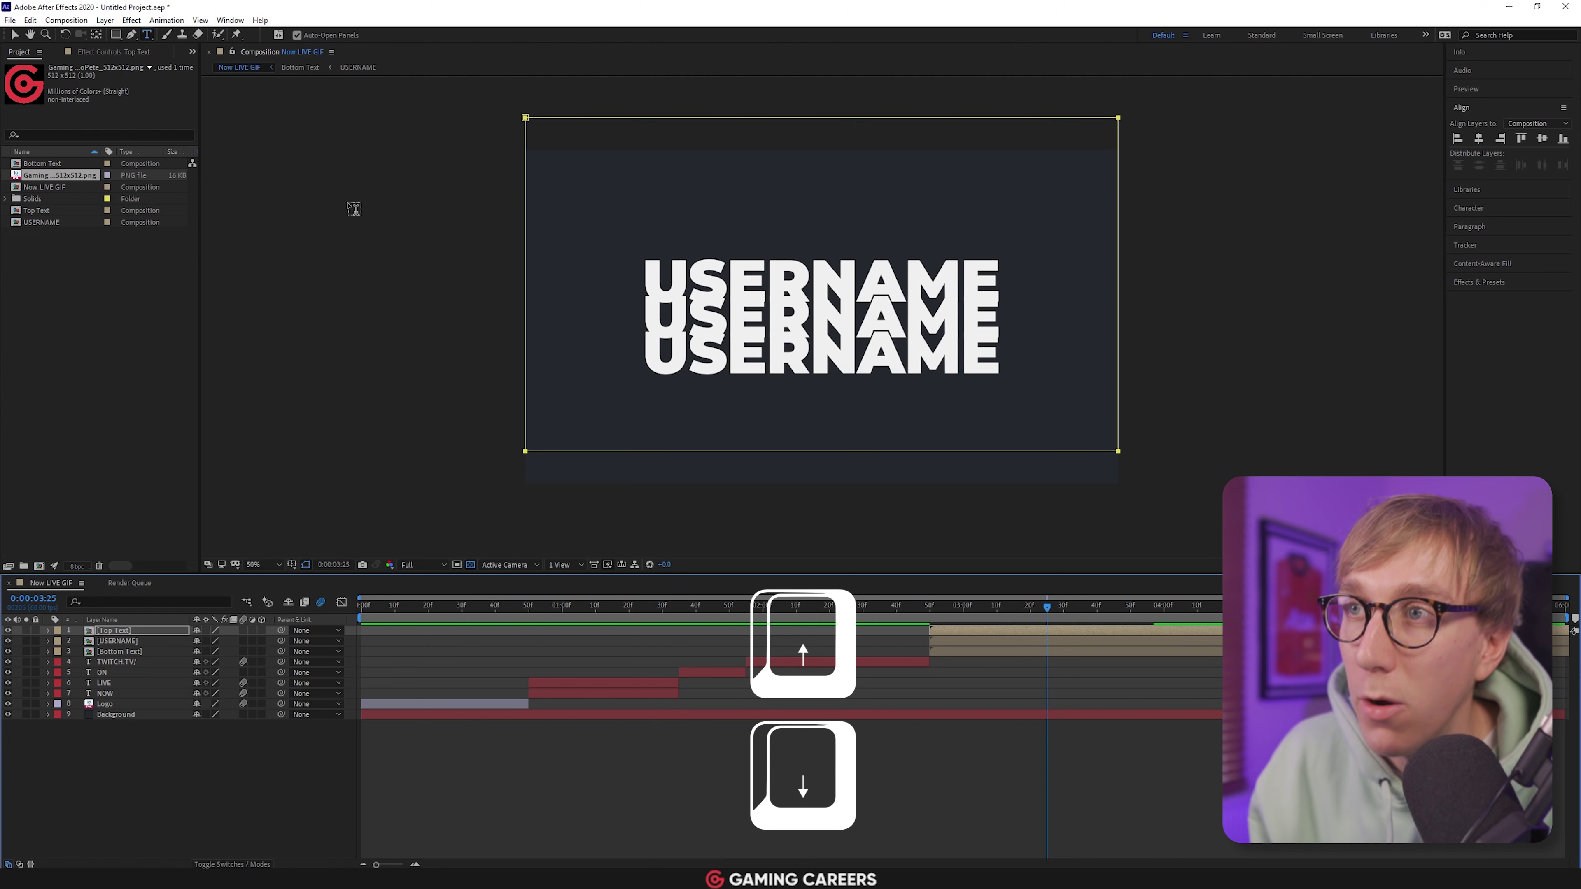
key("shift+Up")
key("shift+Up")
key("shift+Up")
key("shift+Up")
key("shift+Up")
key("shift+Up")
key("shift+Up")
key("shift+Up")
key("shift+Up")
key("shift+Up")
key("shift+Up")
key("shift+Up")
key("shift+Up")
key("shift+Up")
key("shift+Up")
key("shift+Up")
key("shift+Up")
key("shift+Up")
key("shift+Up")
key("shift+Up")
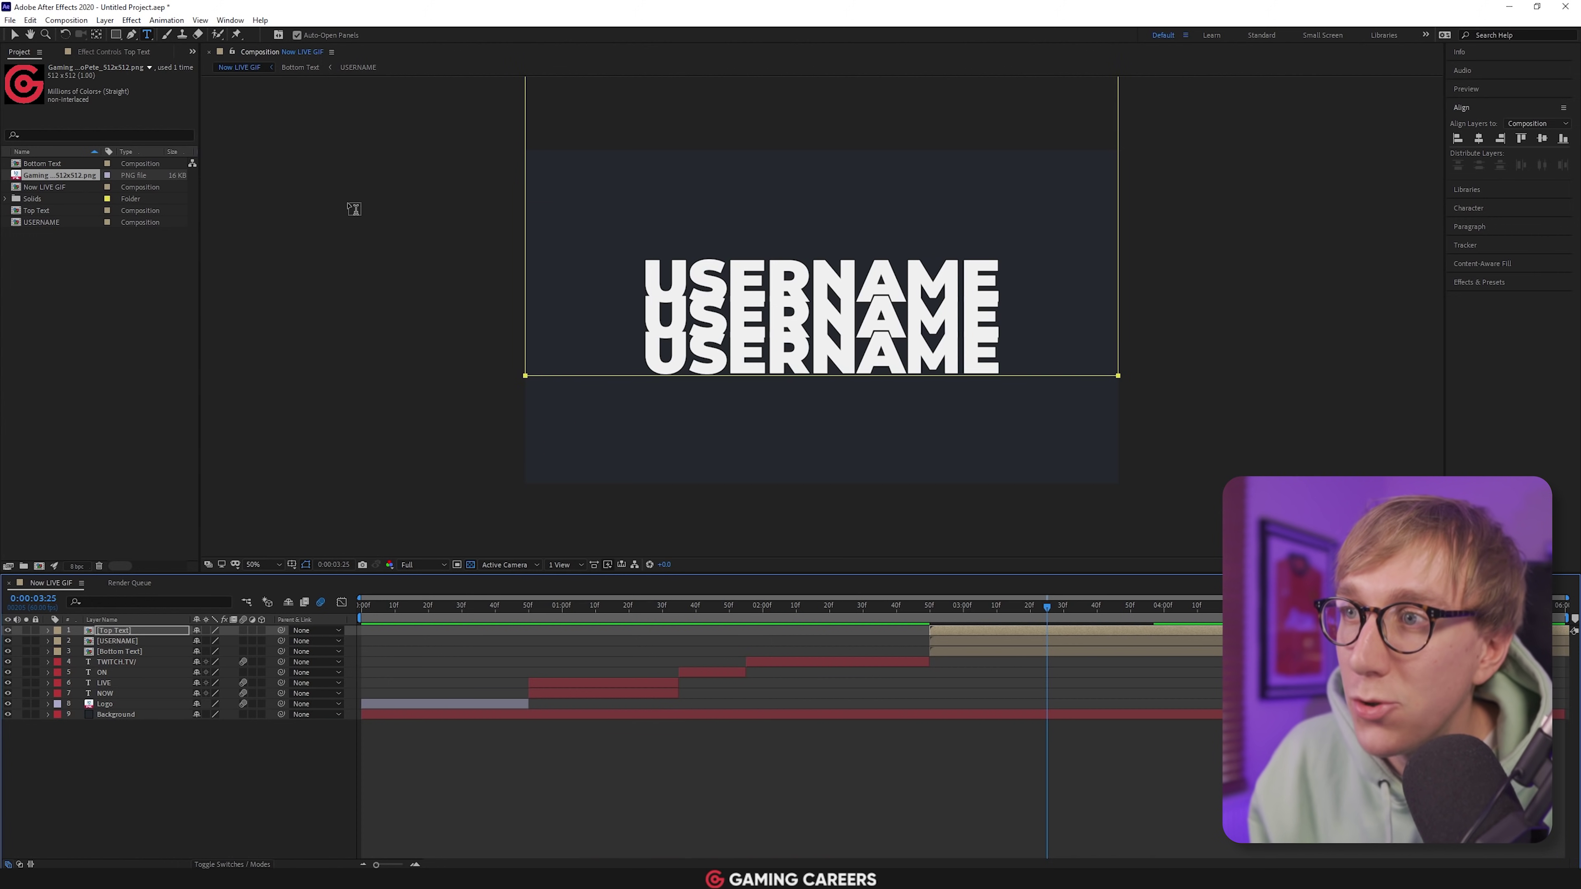
key("shift+Up")
key("shift+Up")
key("shift+Up")
key("shift+Up")
key("shift+Up")
key("shift+Up")
key("shift+Up")
key("shift+Up")
key("shift+Up")
key("shift+Up")
key("shift+Up")
key("shift+Up")
key("shift+Up")
key("shift+Up")
key("shift+Up")
key("shift+Up")
key("shift+Up")
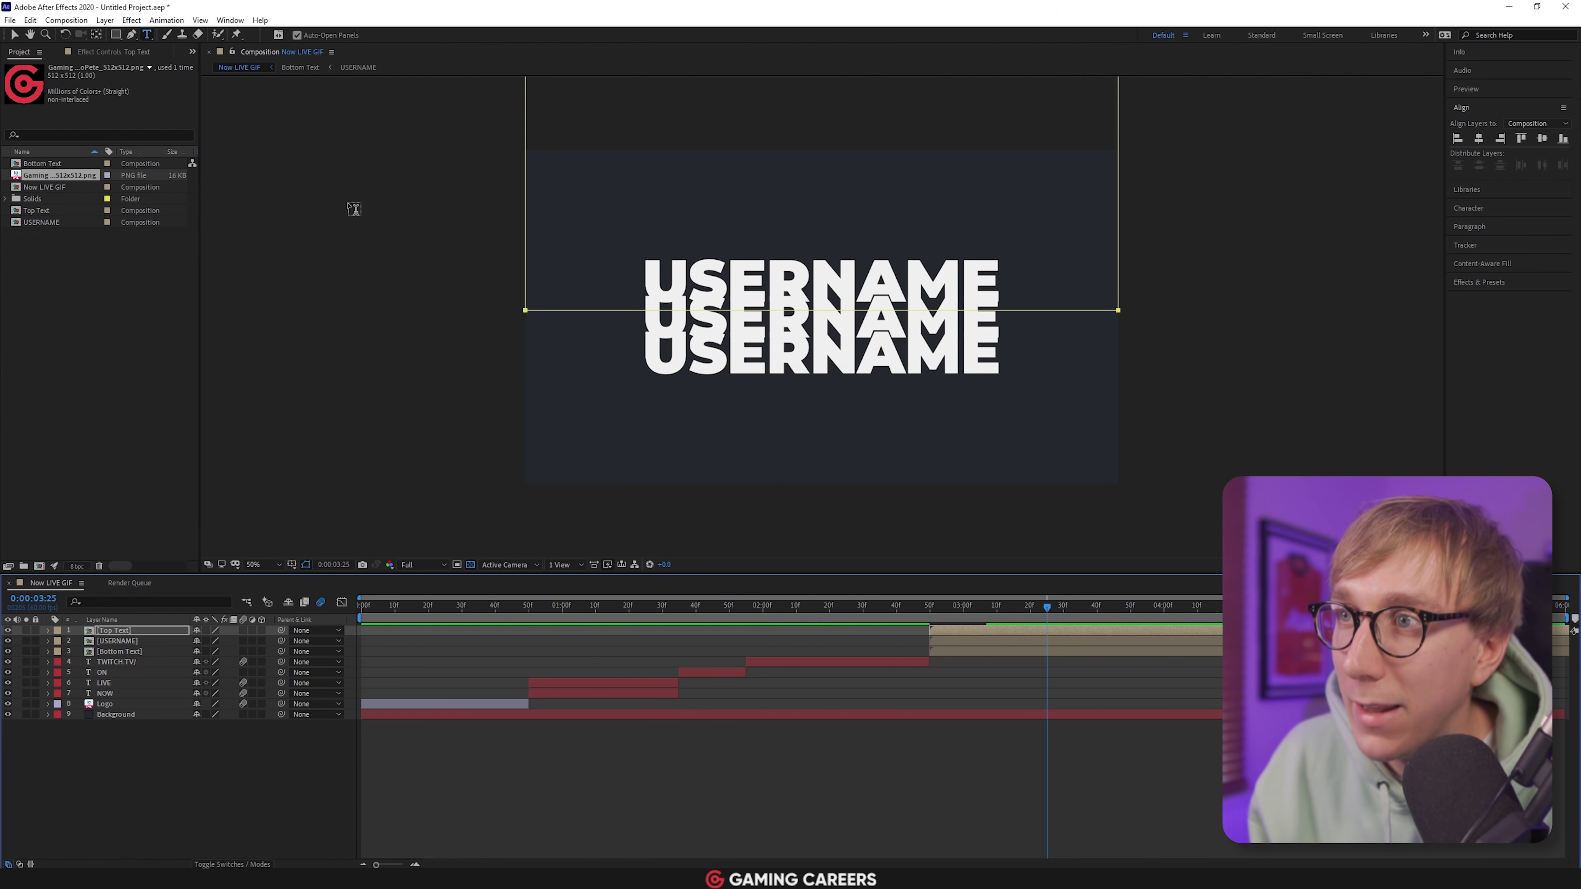
key("shift+Up")
key("shift+Up")
key("shift+Up")
key("shift+Up")
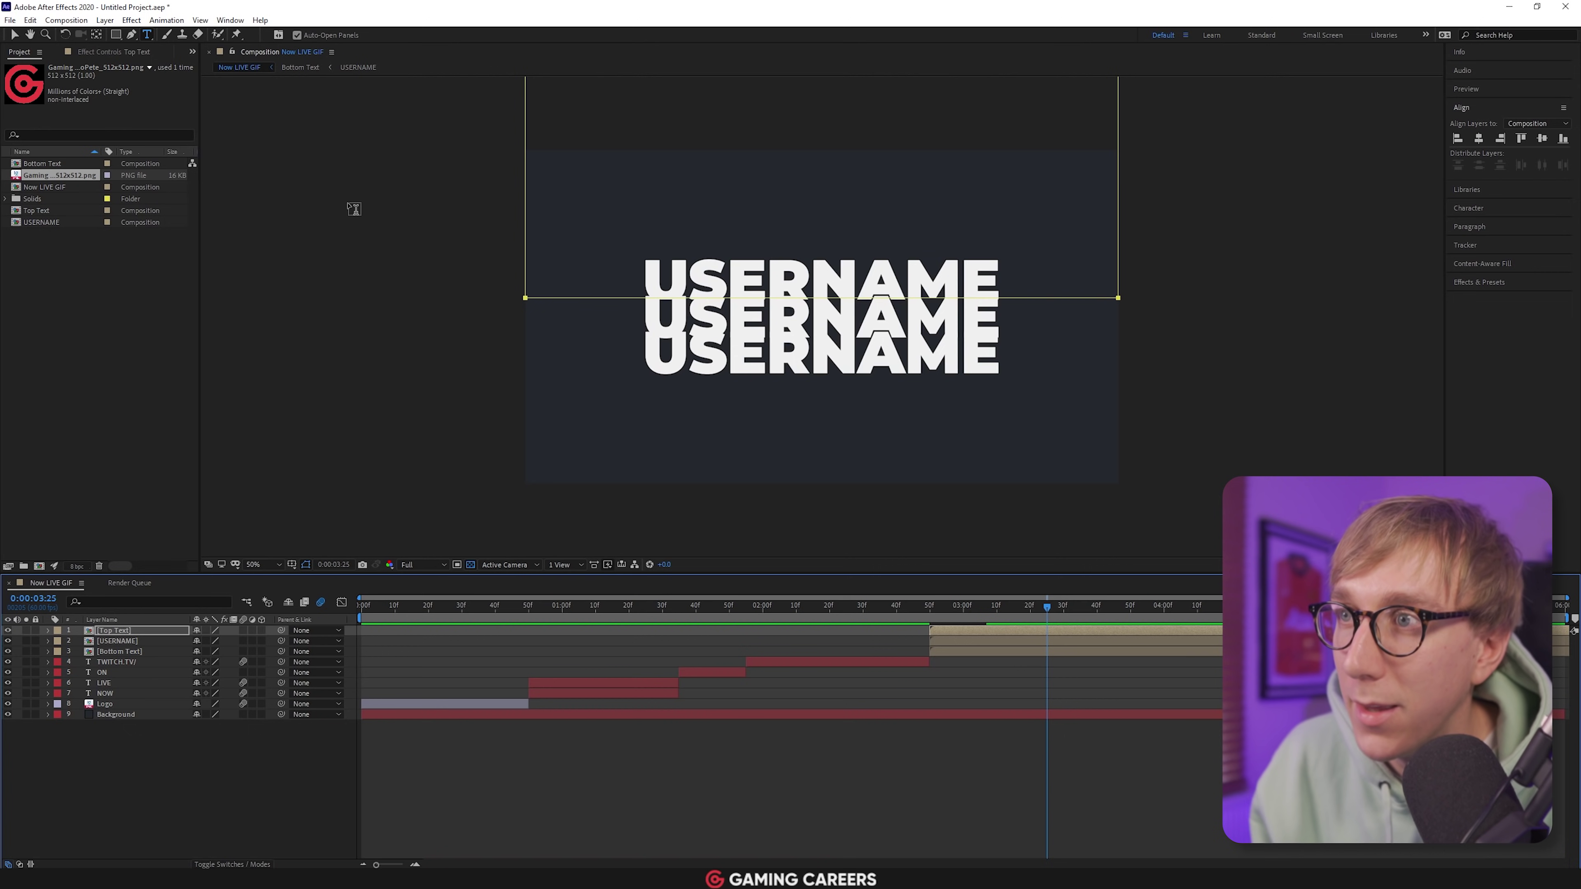
key("Up")
key("Up")
key("Up")
key("Up")
key("Up")
key("Up")
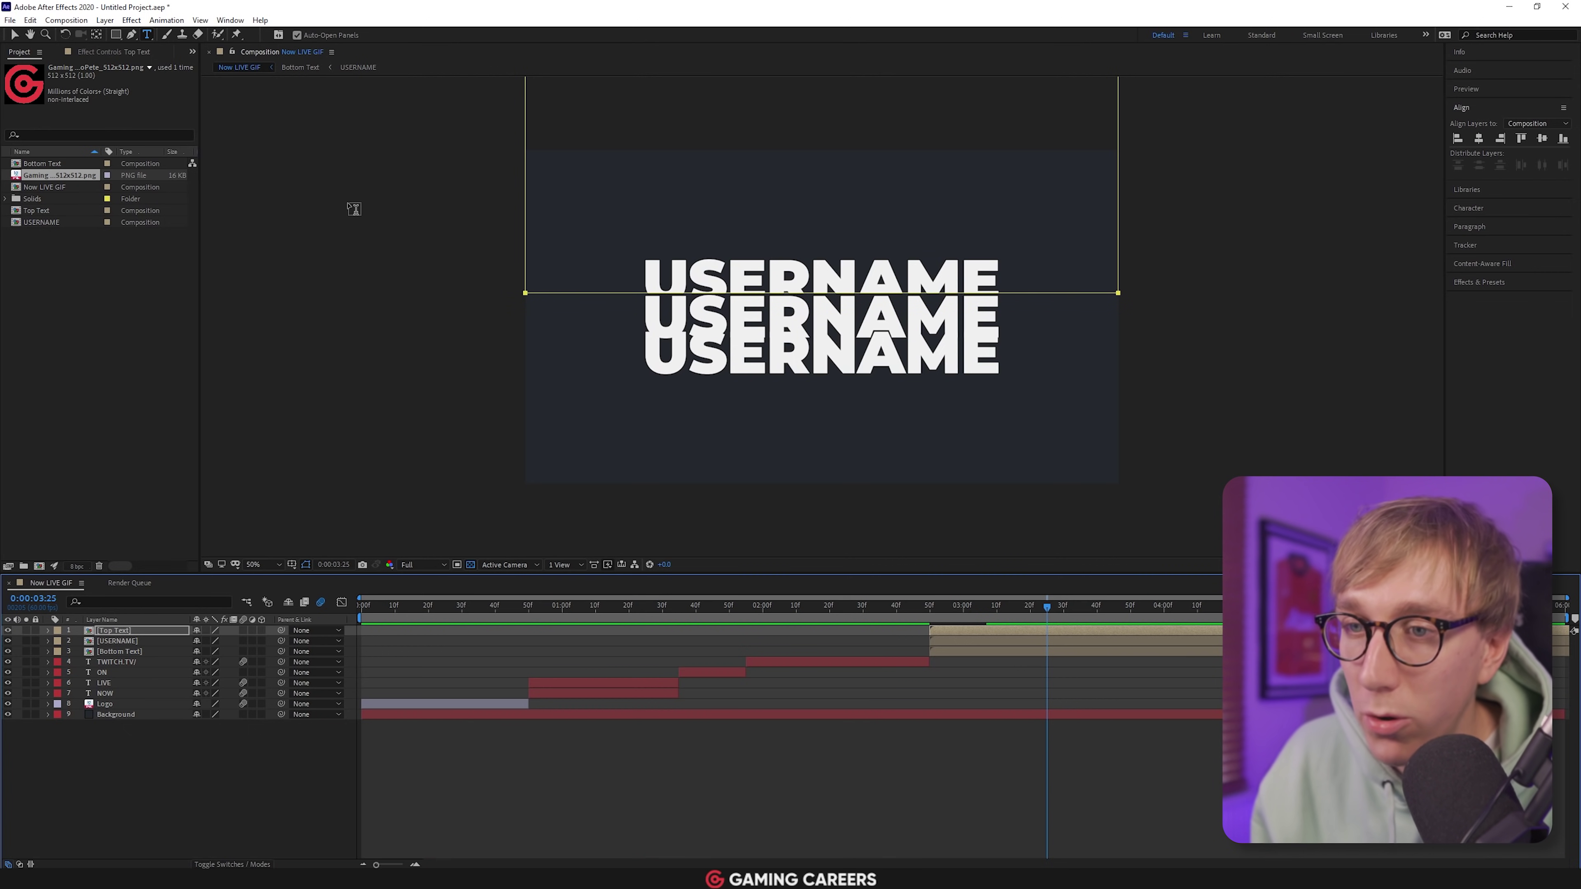
left_click(274, 748)
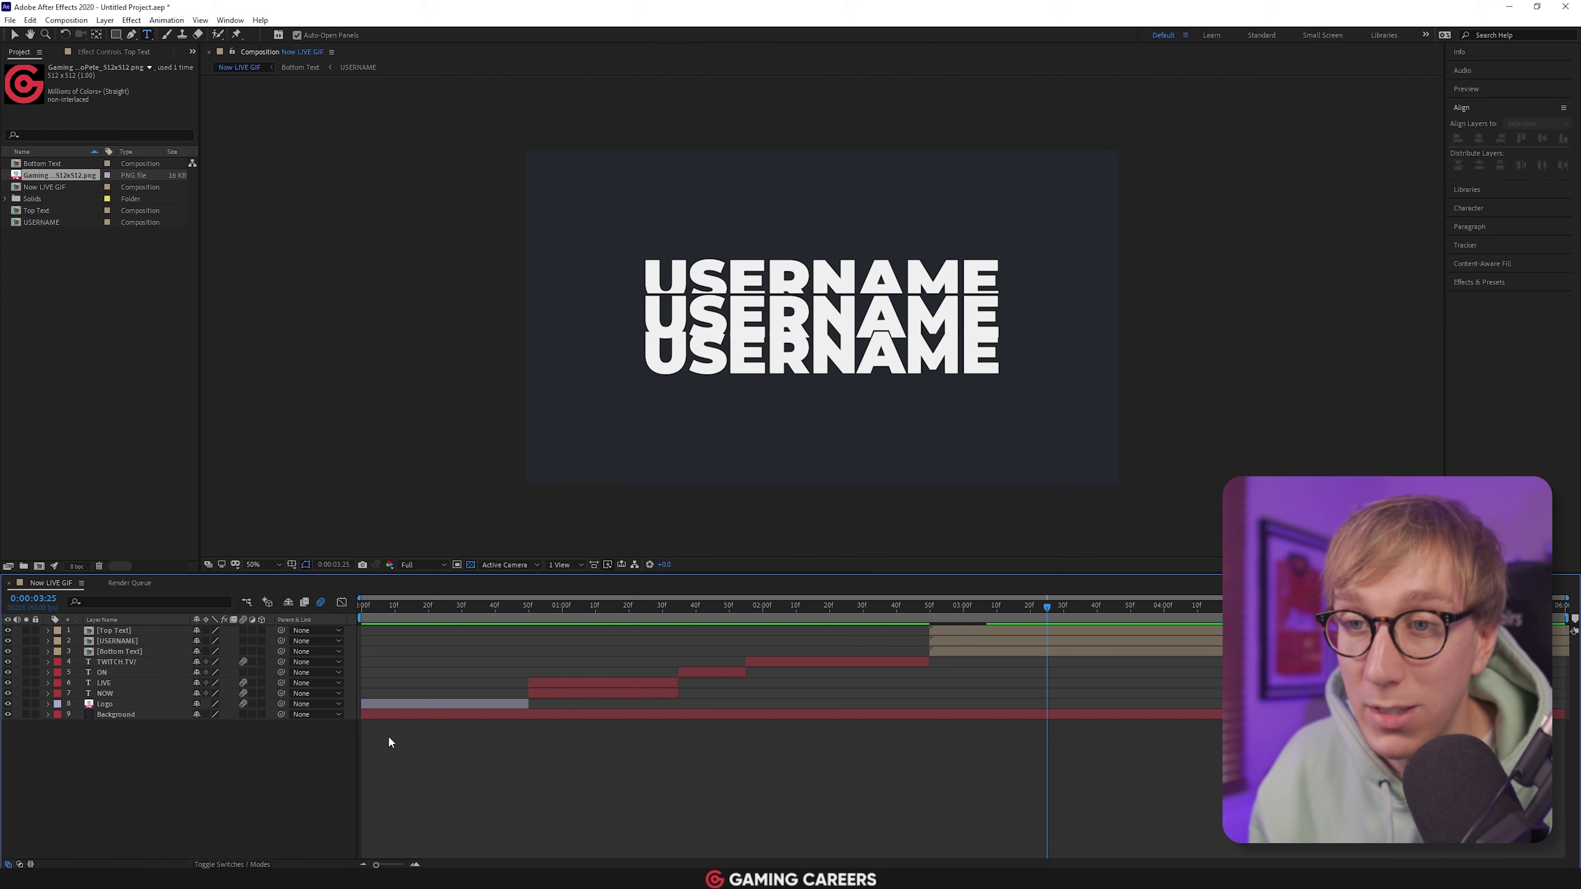
Add a new full-frame mask to the Bottom Text layer
left_click(121, 651)
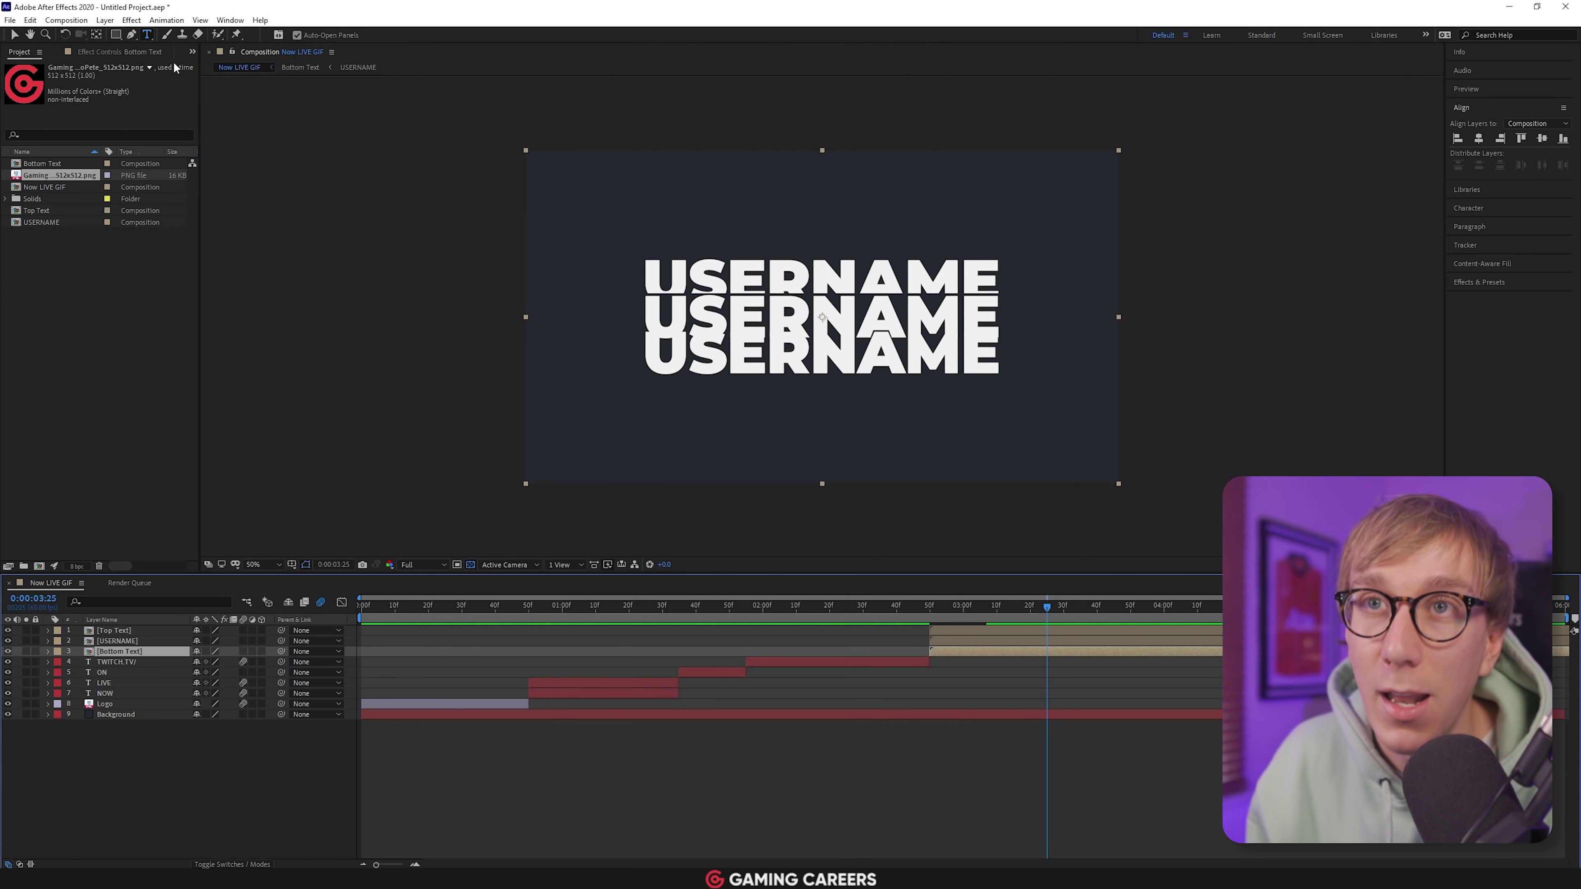
left_click(105, 20)
mouse_move(161, 112)
left_click(339, 112)
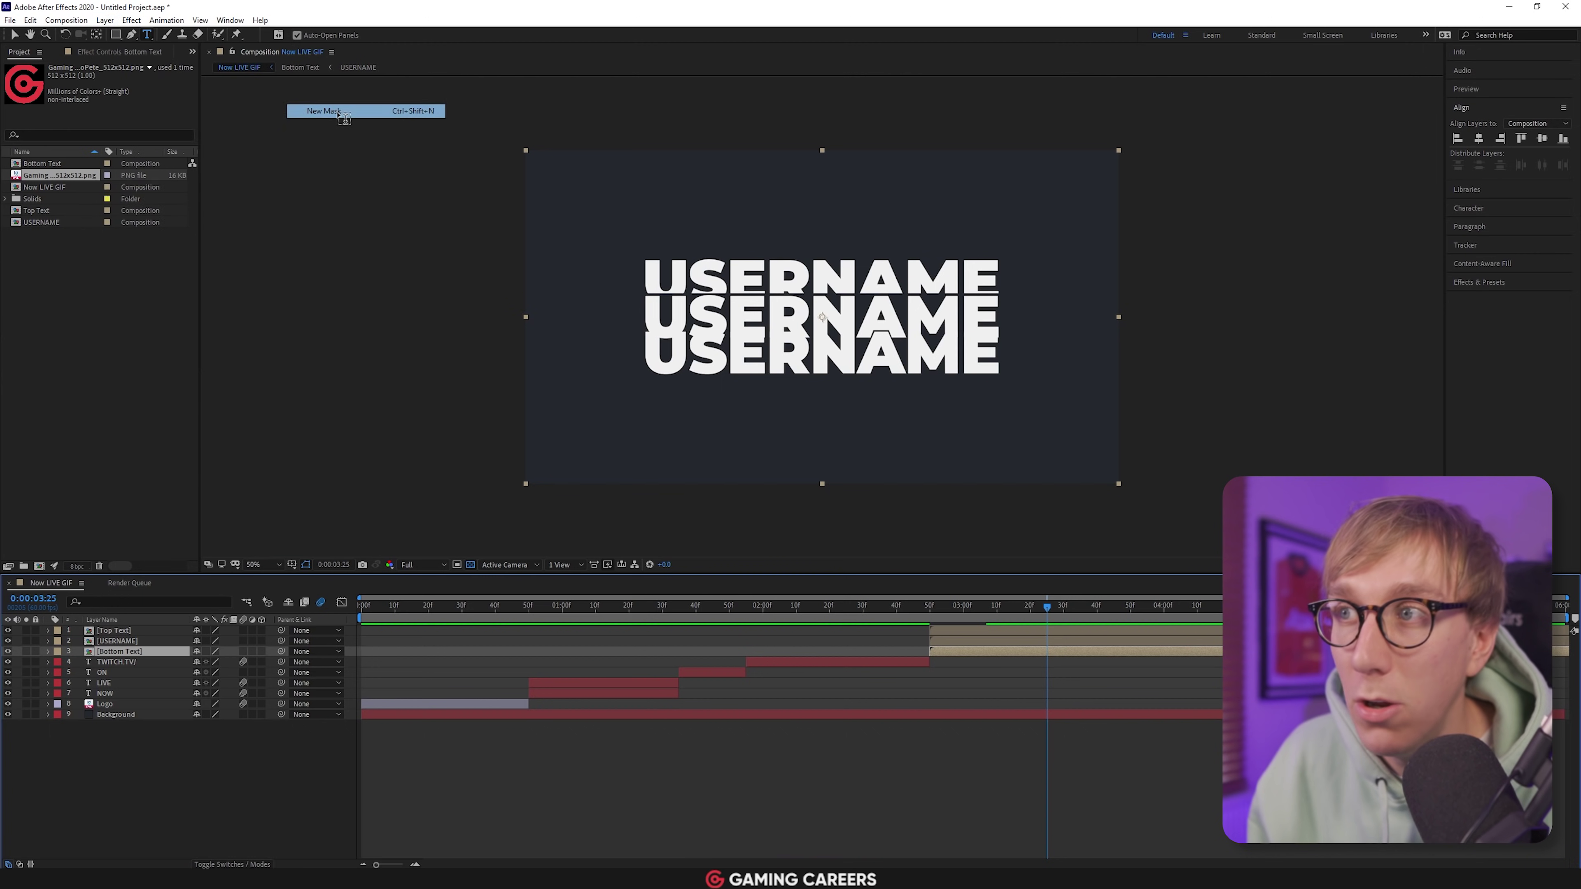
Move the Bottom Text mask straight down until its upper edge sits just below the middle USERNAME text, and preview the masked animation
key("Down")
key("Down")
key("Down")
key("Down")
key("Down")
key("Down")
key("Down")
key("Down")
key("Down")
key("Down")
key("Down")
key("Down")
key("Down")
key("Down")
key("Down")
key("Down")
key("Down")
key("Down")
key("Down")
key("Down")
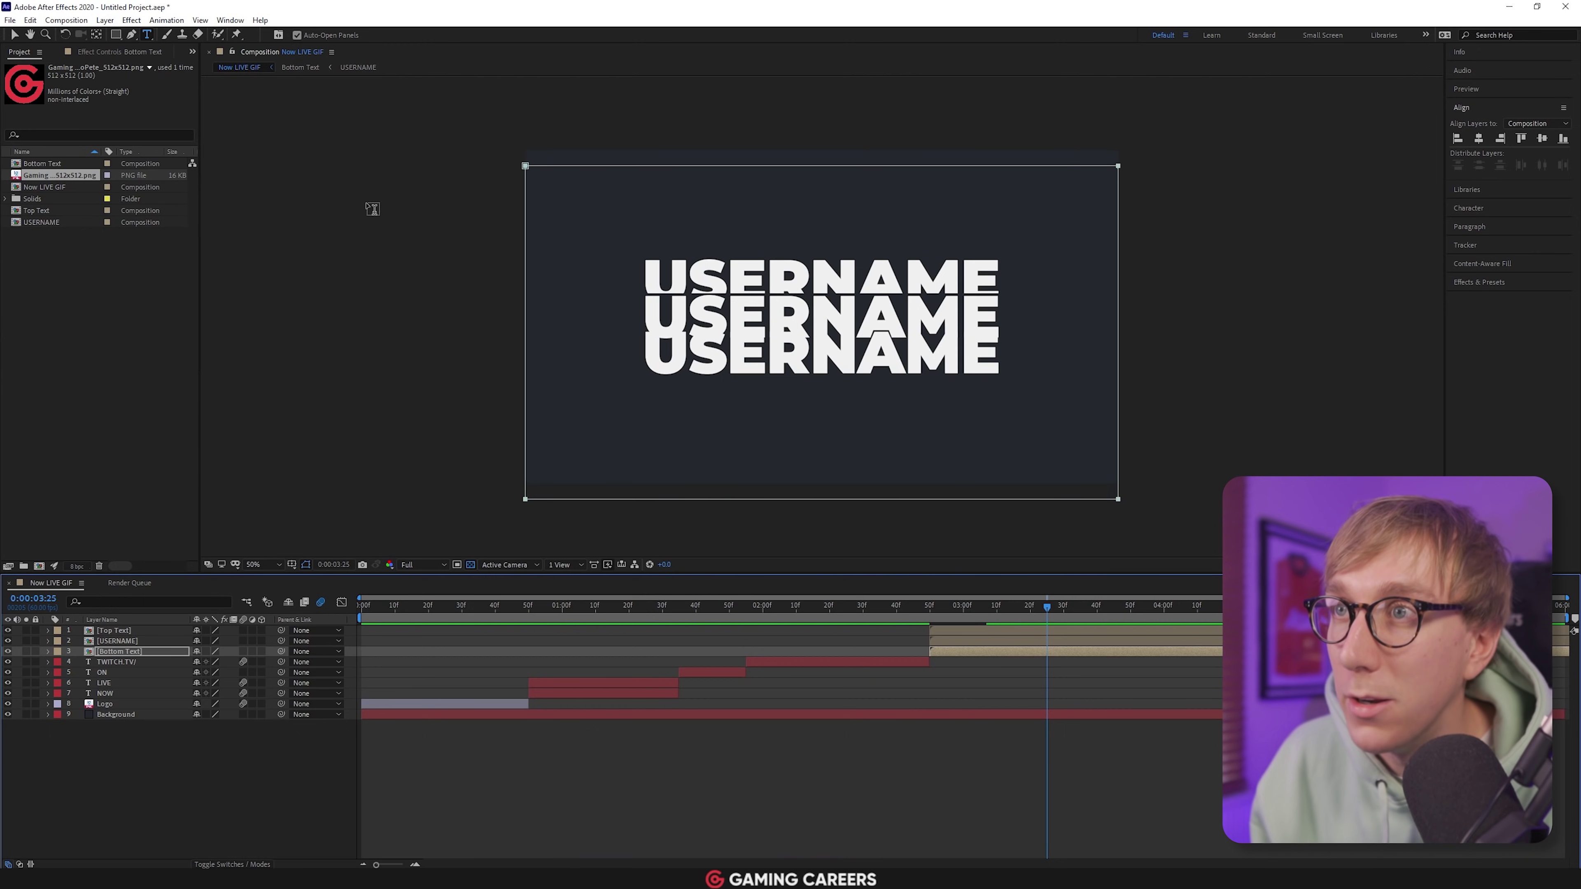
key("Down")
key("Down")
key("Down")
key("Down")
key("Down")
key("Down")
key("Down")
key("Down")
key("Down")
key("Down")
key("Down")
key("Down")
key("Down")
key("Down")
key("Down")
key("Down")
key("Down")
key("Down")
key("Down")
key("Down")
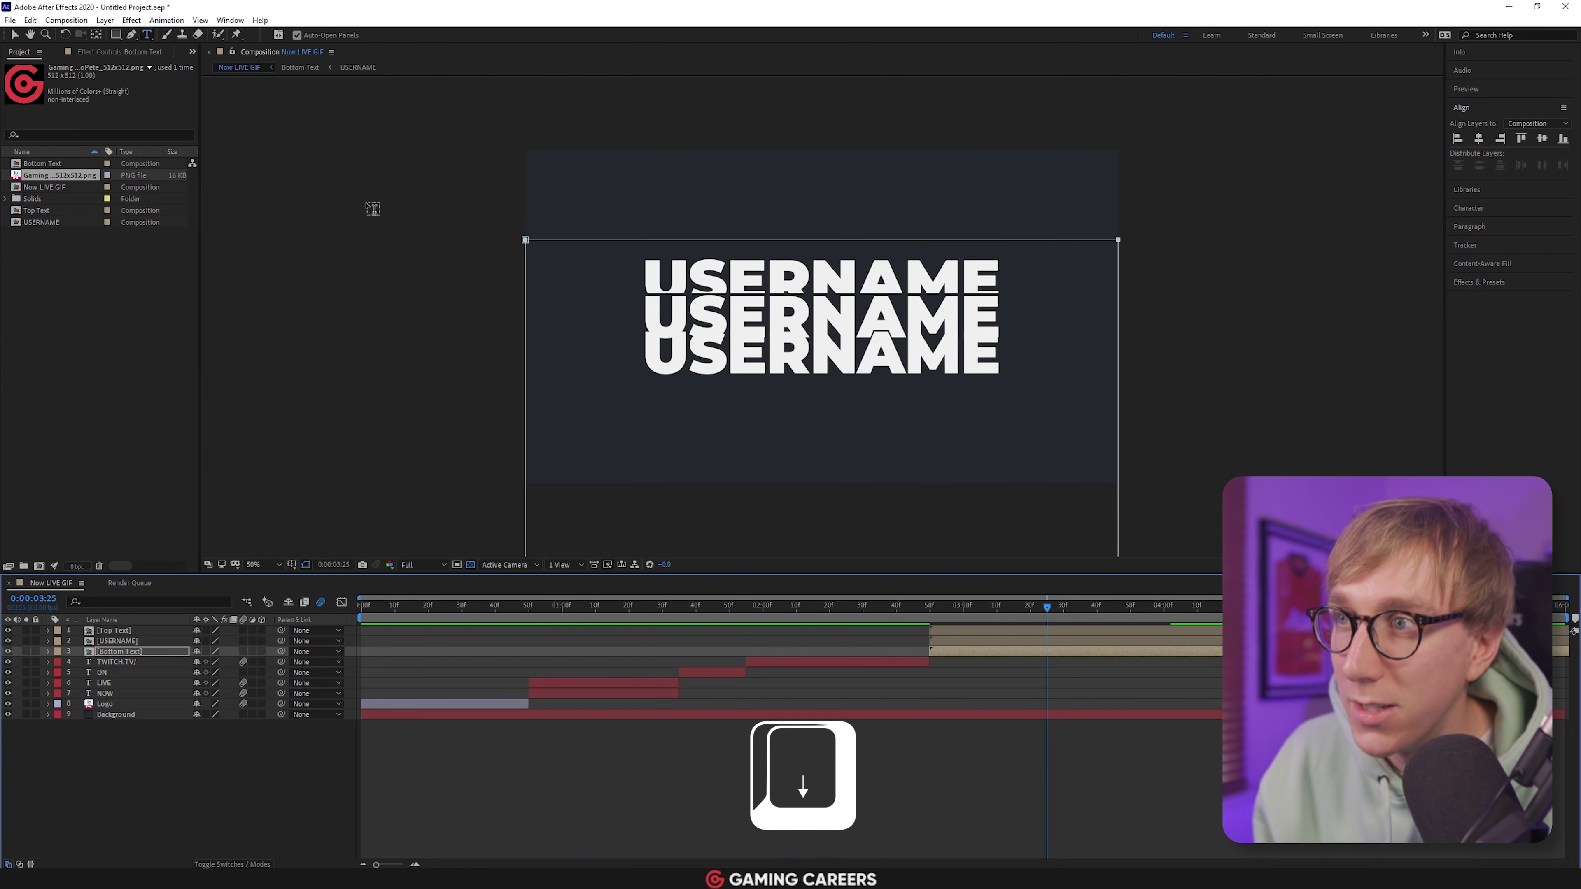
key("Down")
key("Down")
key("Down")
key("Down")
key("Down")
key("Down")
key("Down")
key("Down")
key("Down")
key("Down")
key("Down")
key("Down")
key("Down")
key("Down")
key("Down")
key("Down")
key("Down")
key("Down")
key("Down")
key("Down")
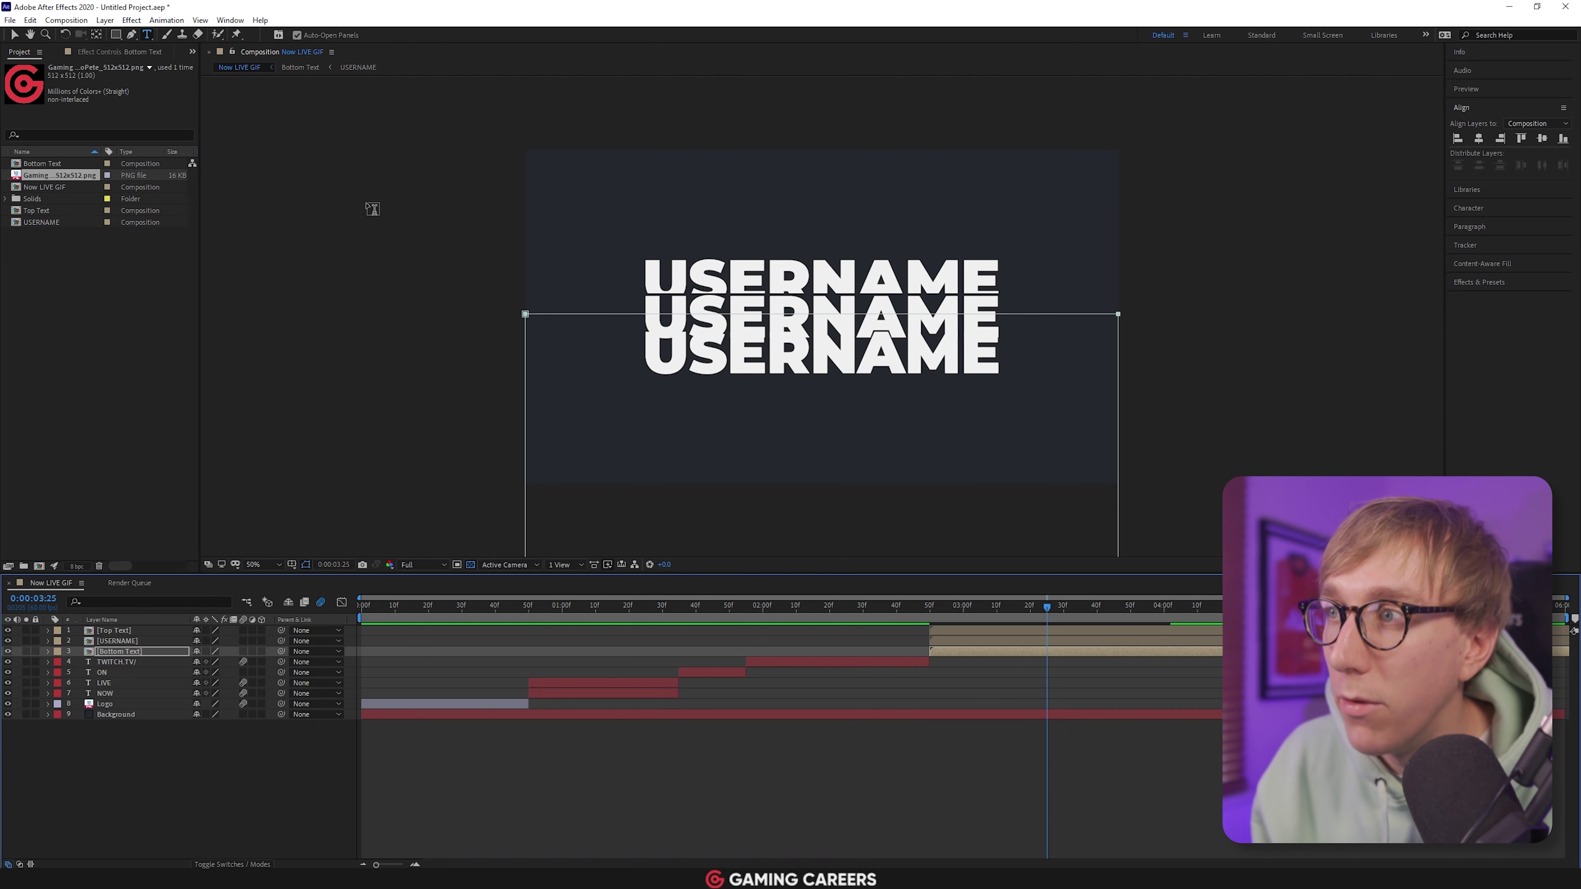
key("Down")
key("Down")
key("Down")
key("Down")
key("Down")
key("Down")
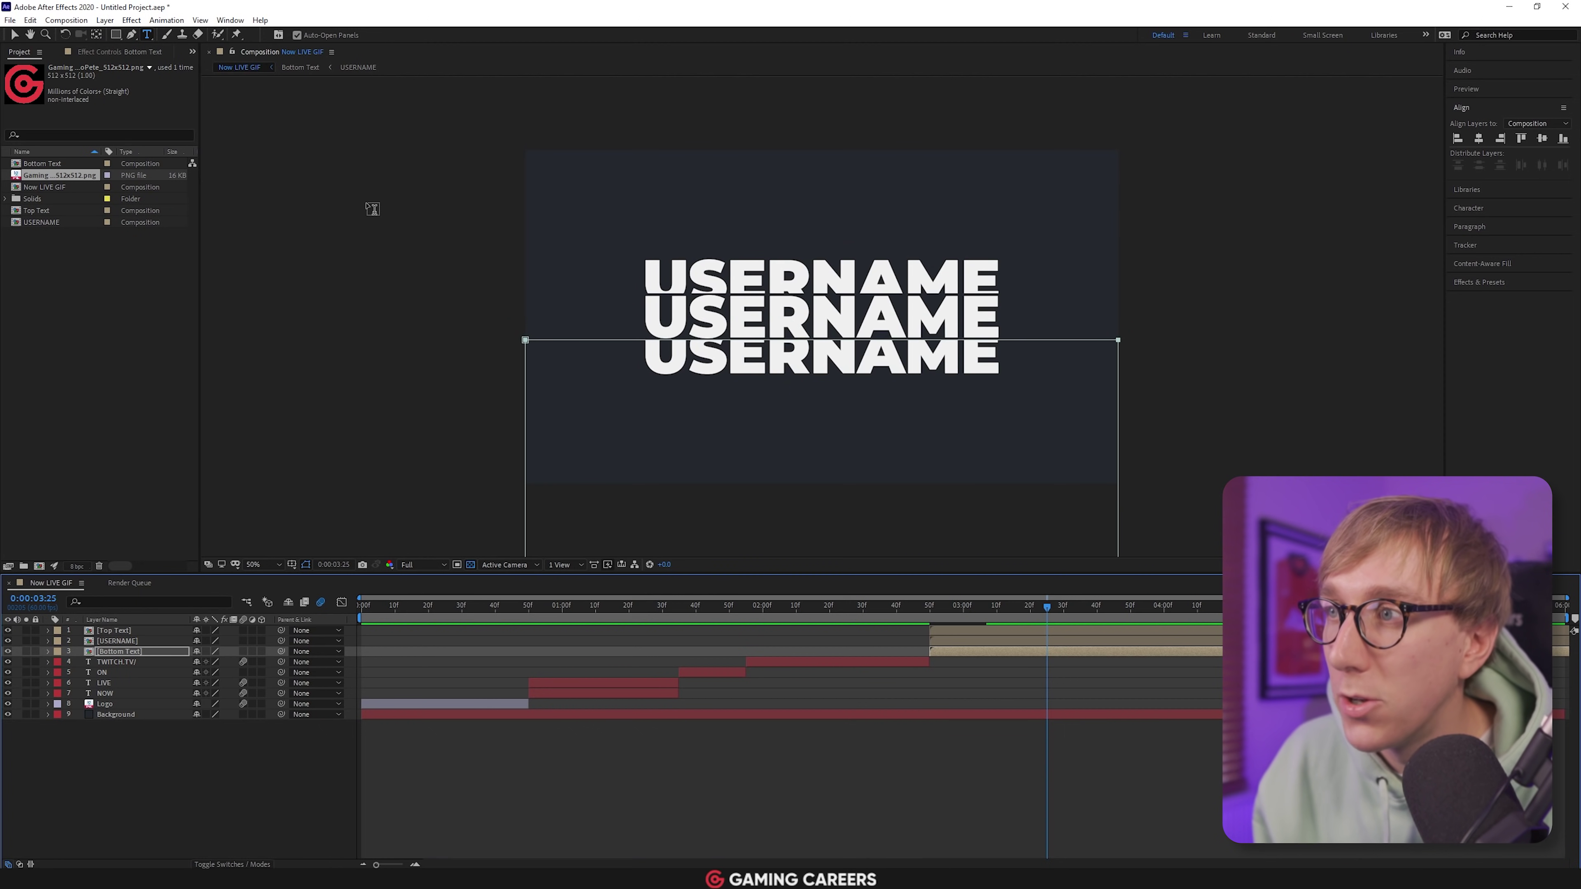
left_click(314, 749)
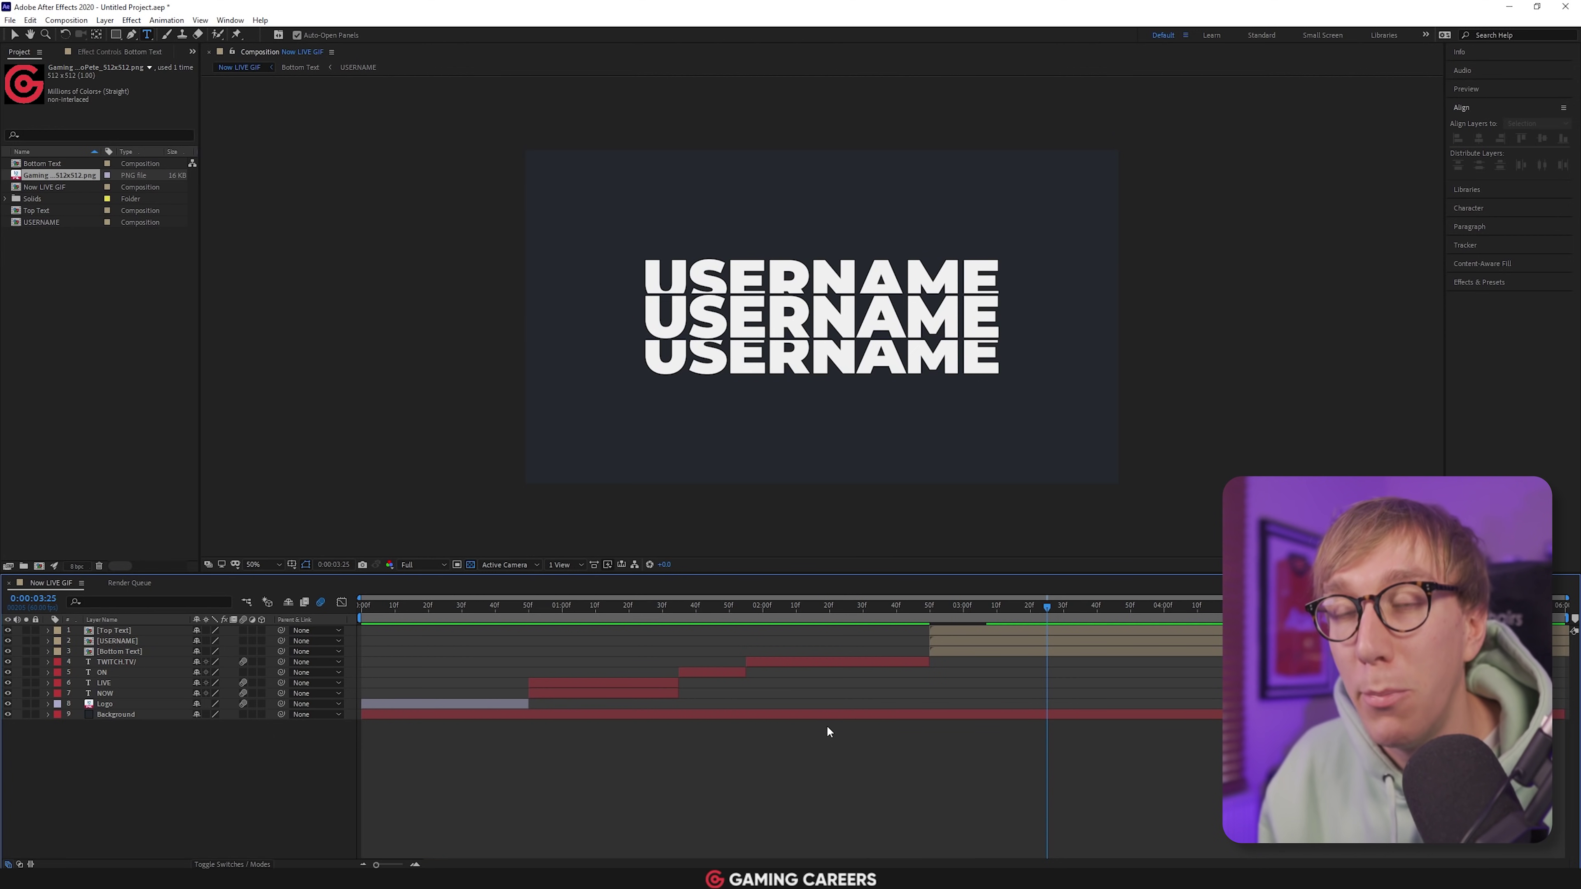
key("space")
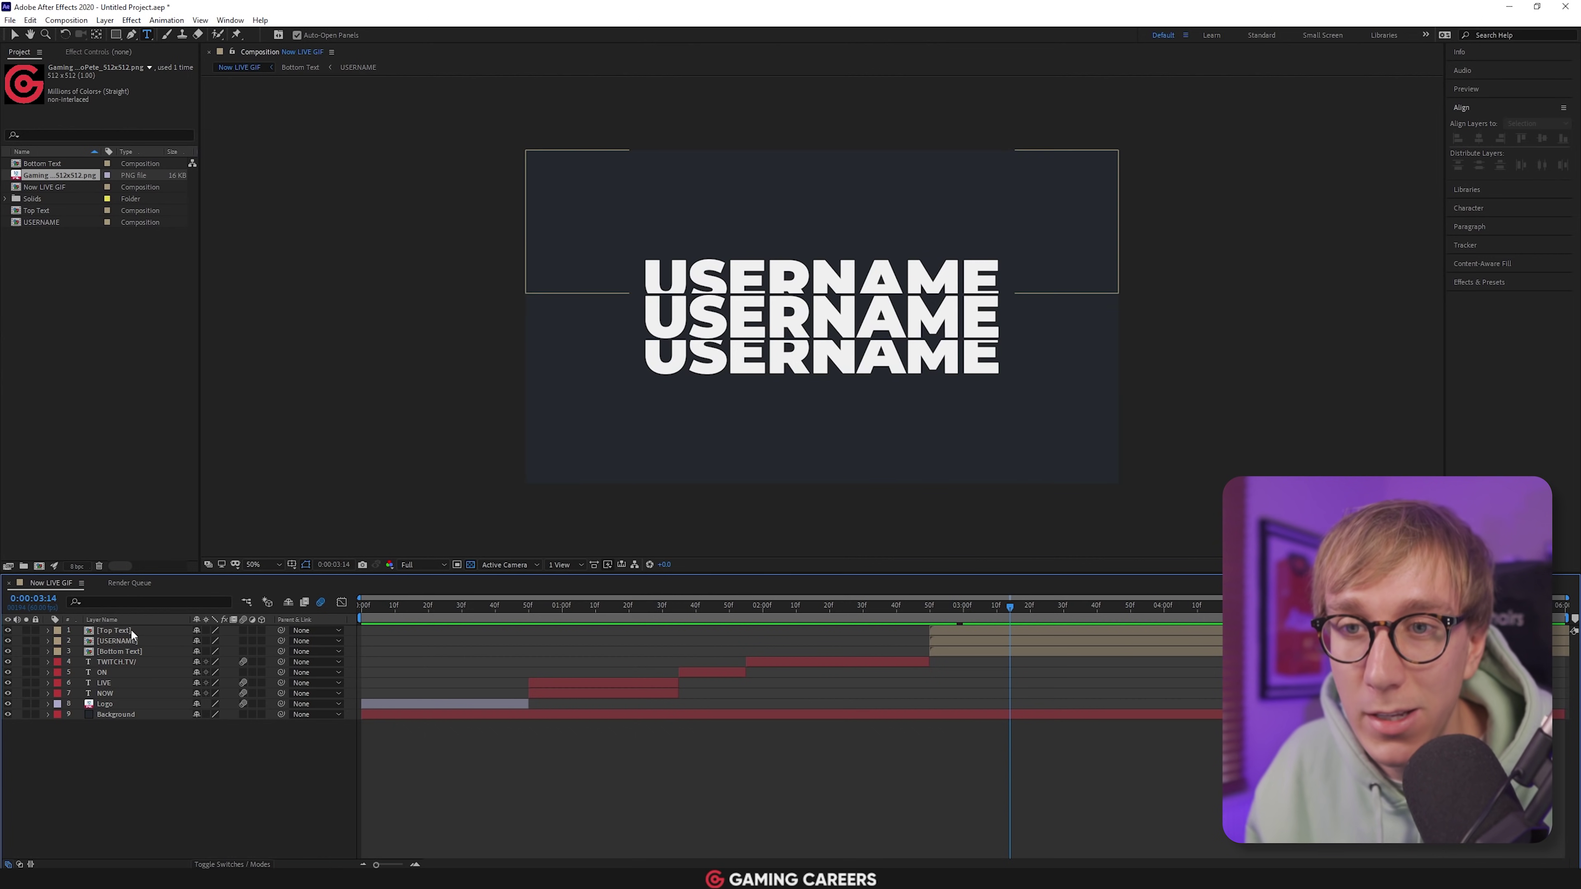
Duplicate the masked Top Text layer
left_click(130, 629)
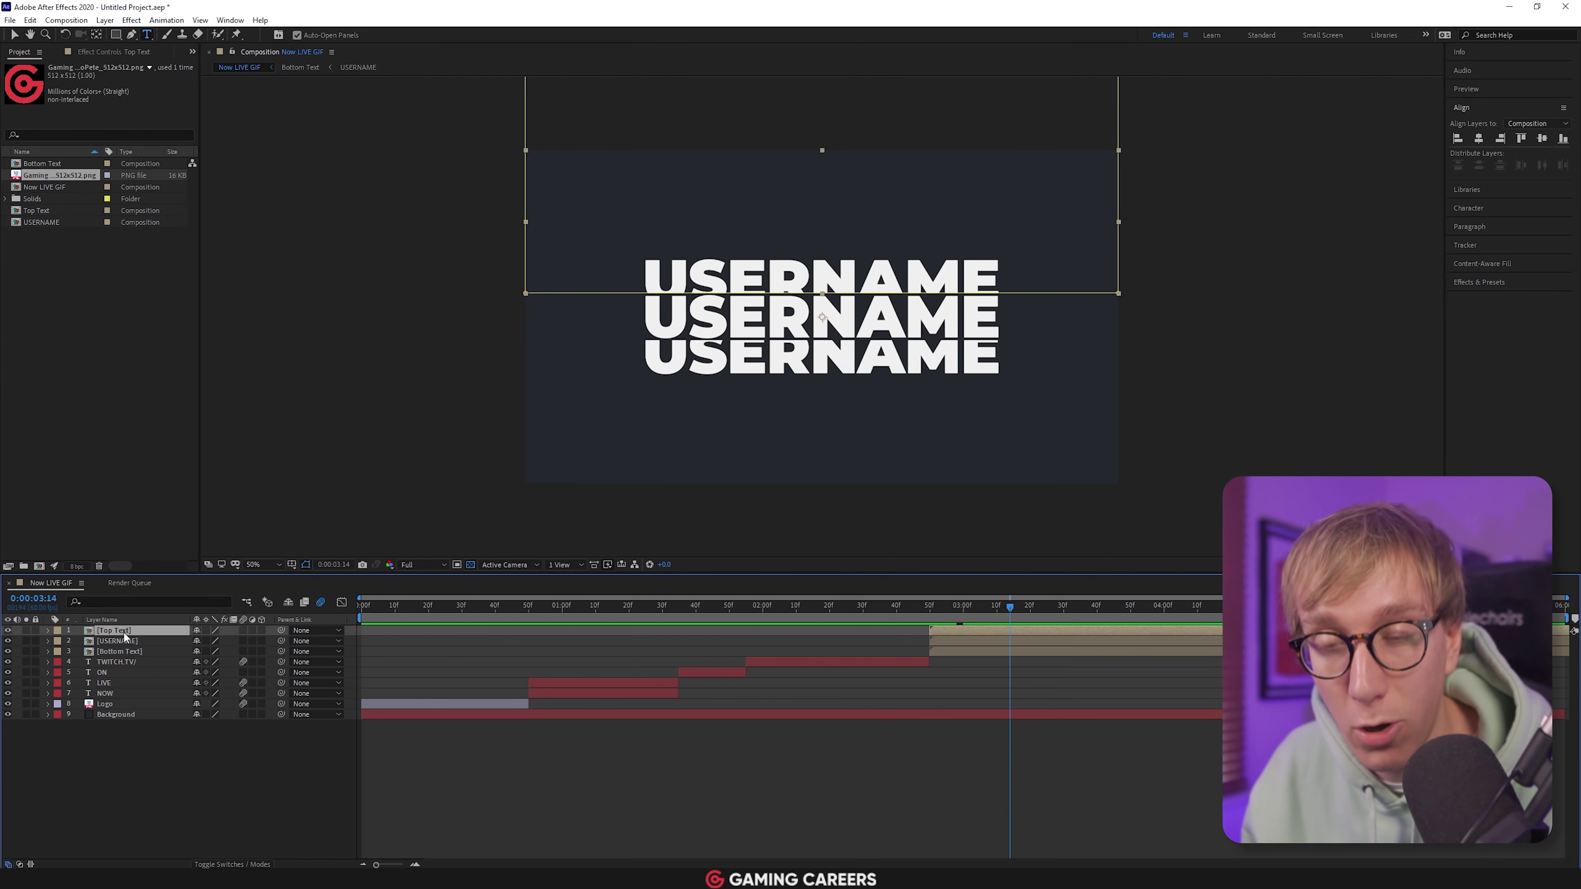
key("ctrl+d")
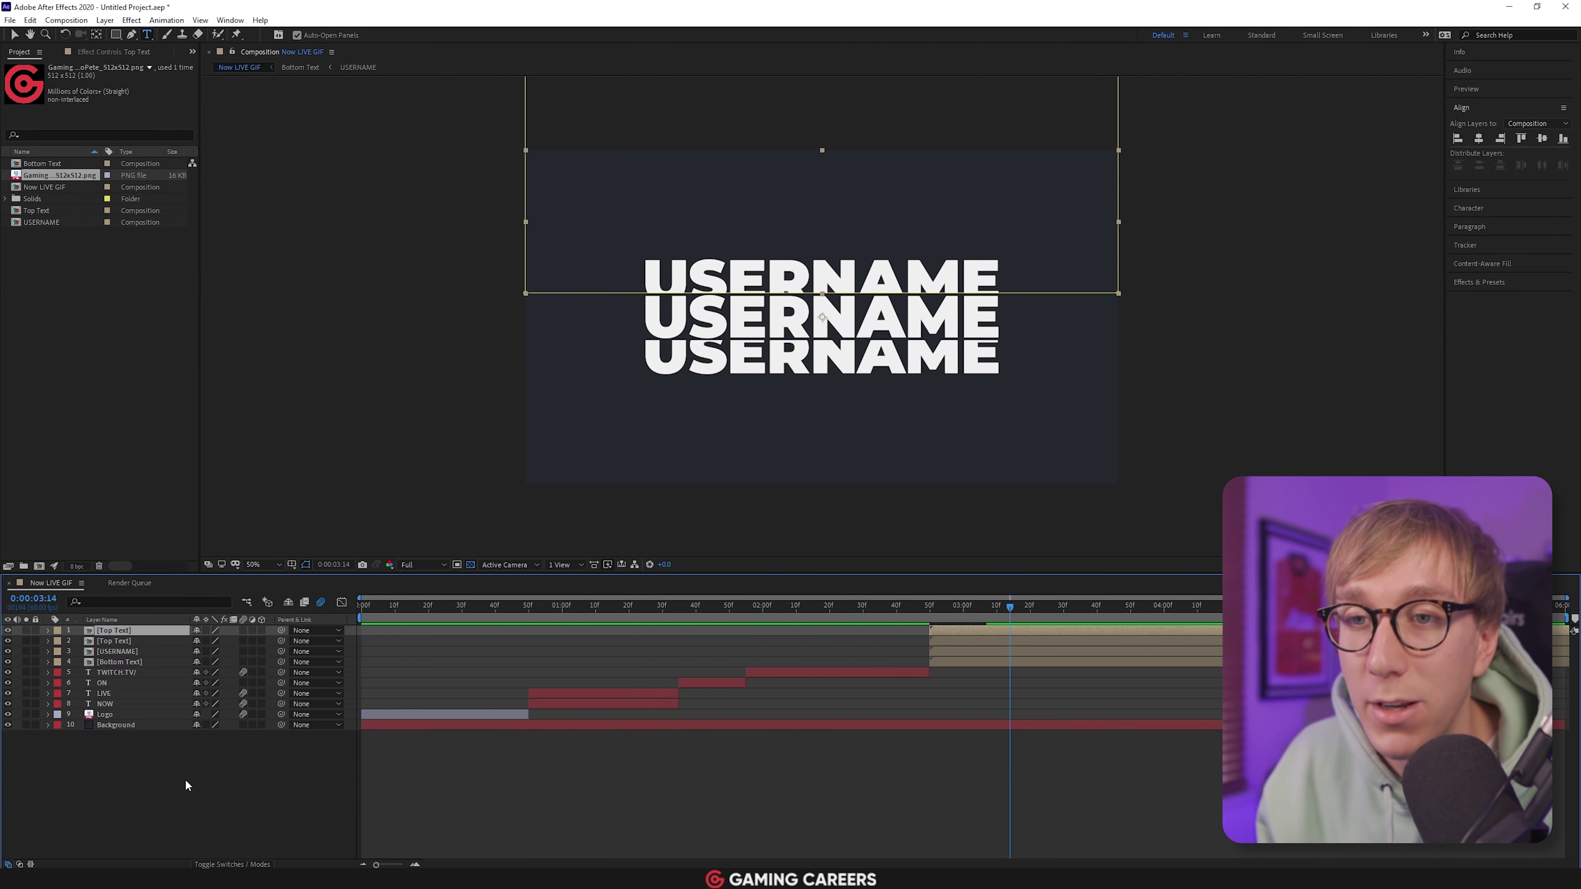
Move the duplicated Top Text layer straight up until its USERNAME text stacks just above the first top copy
key("Up")
key("Up")
key("Up")
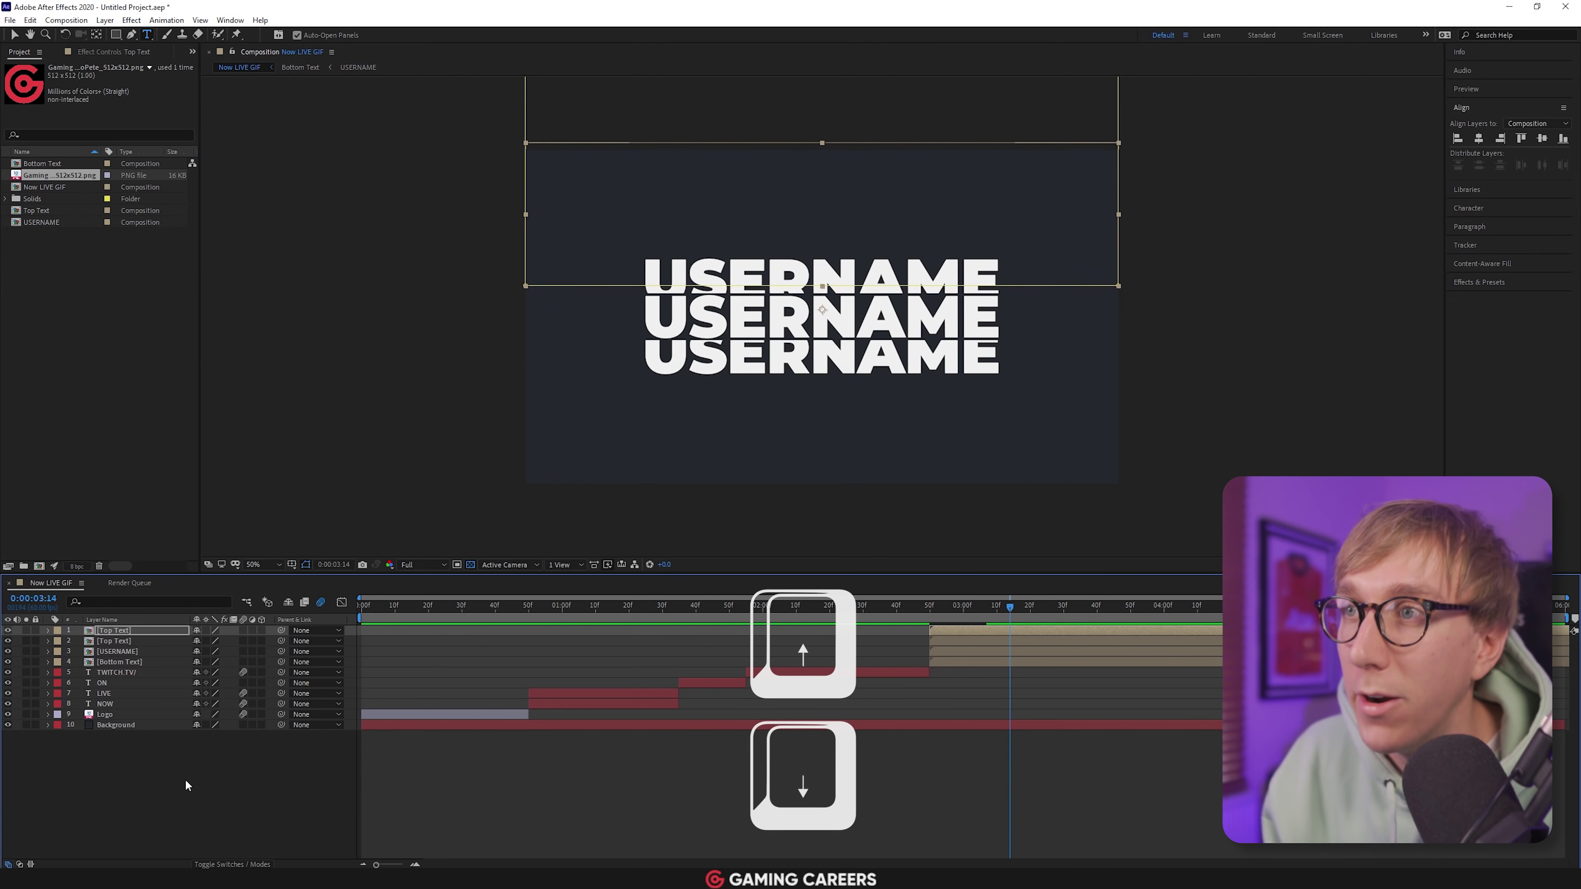
key("Up")
key("Up")
key("Up")
key("Up")
key("Up")
key("Up")
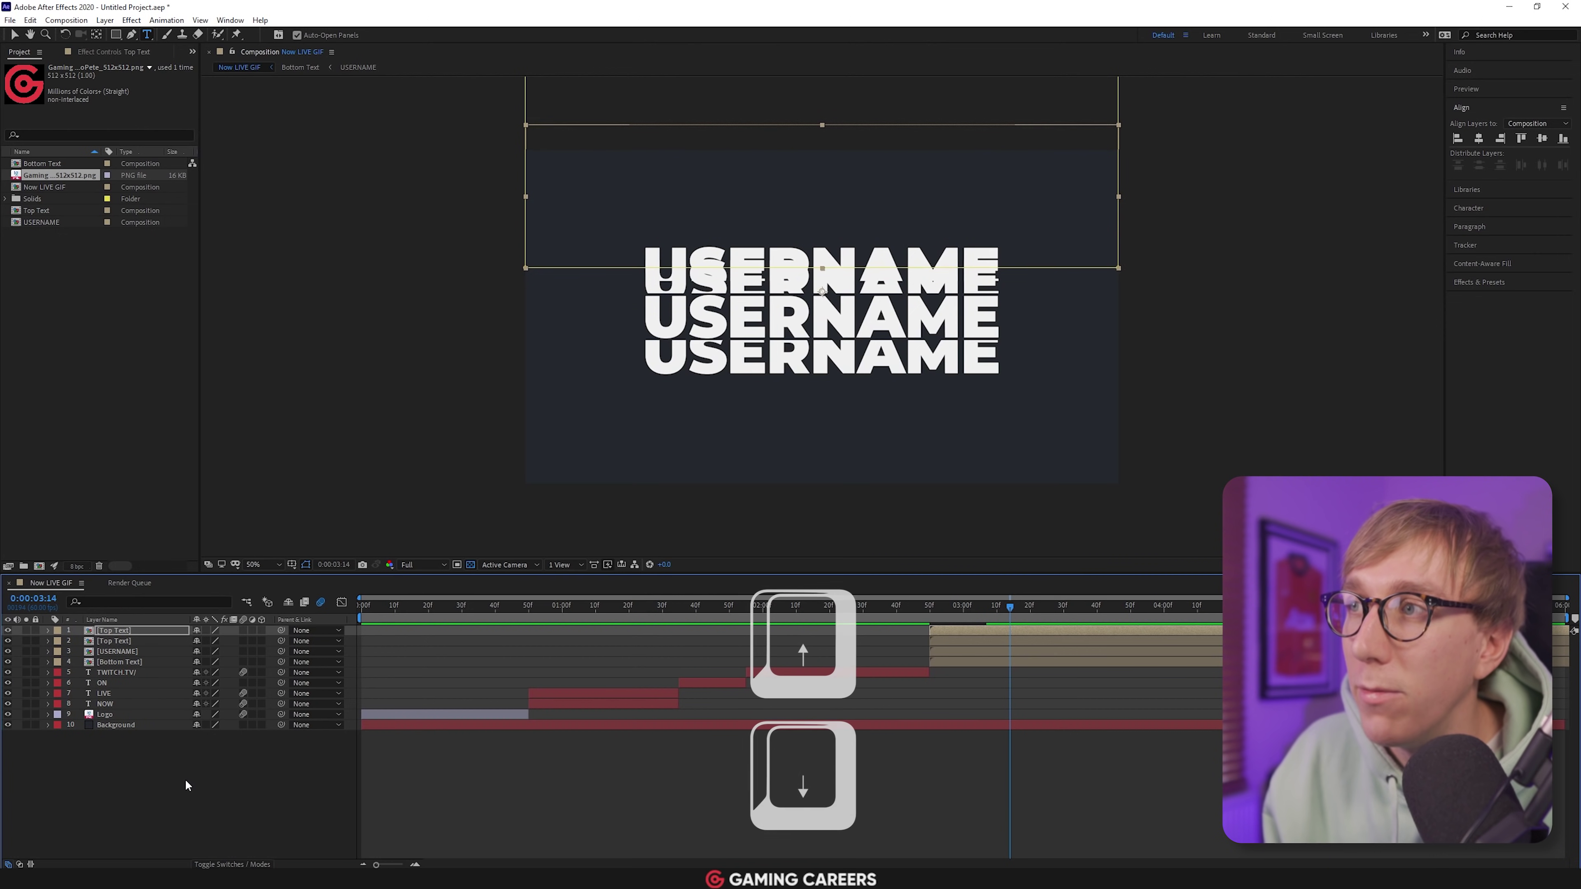
key("Up")
key("Up")
key("Up")
key("Up")
key("Up")
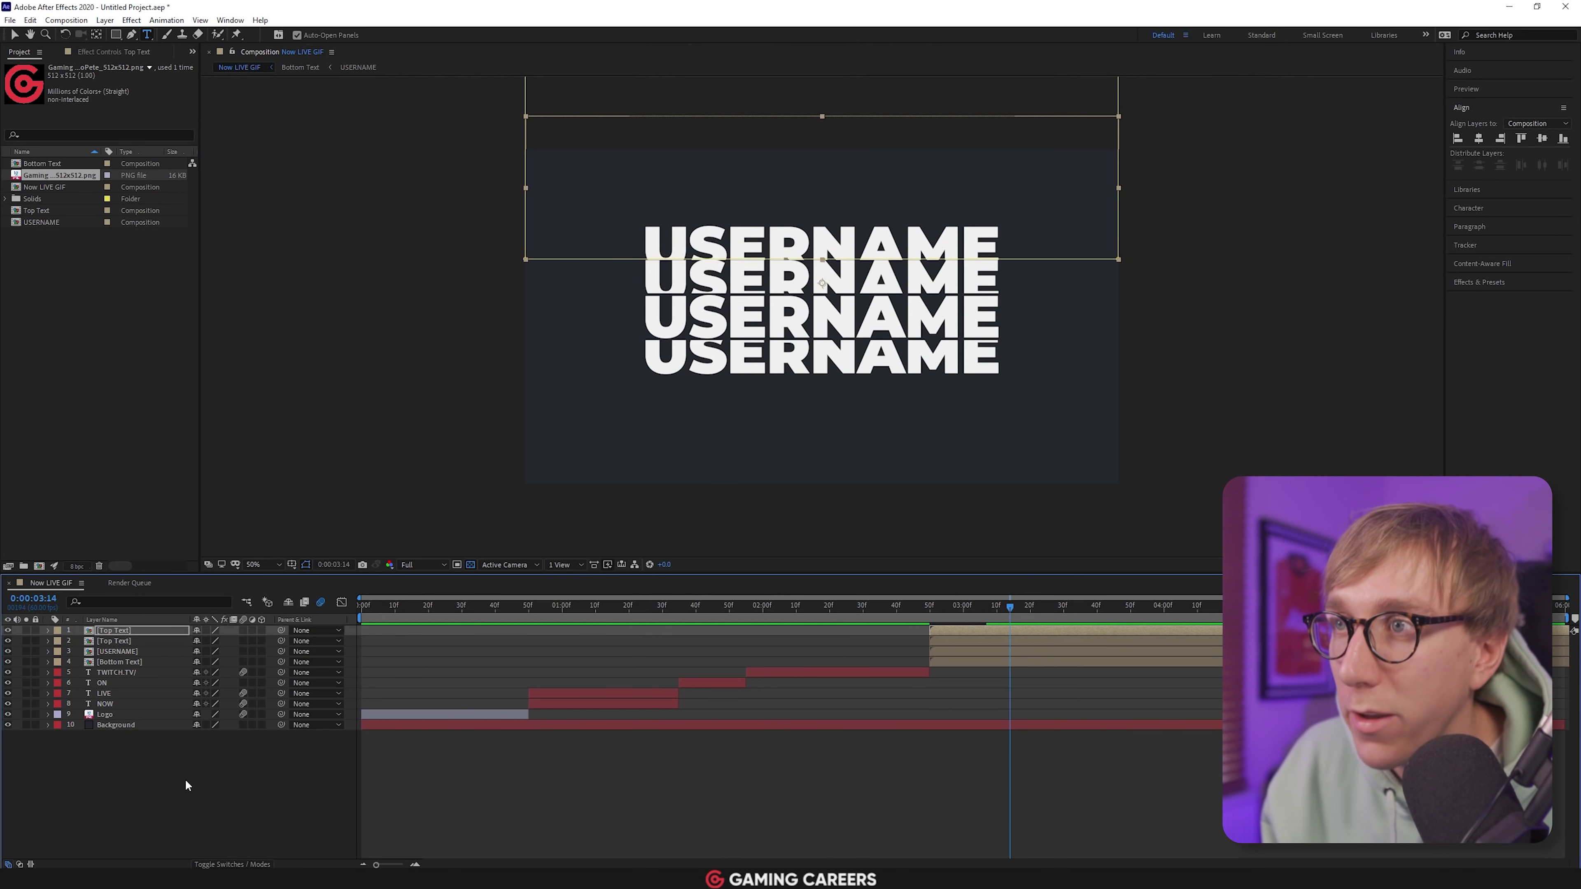
key("Up")
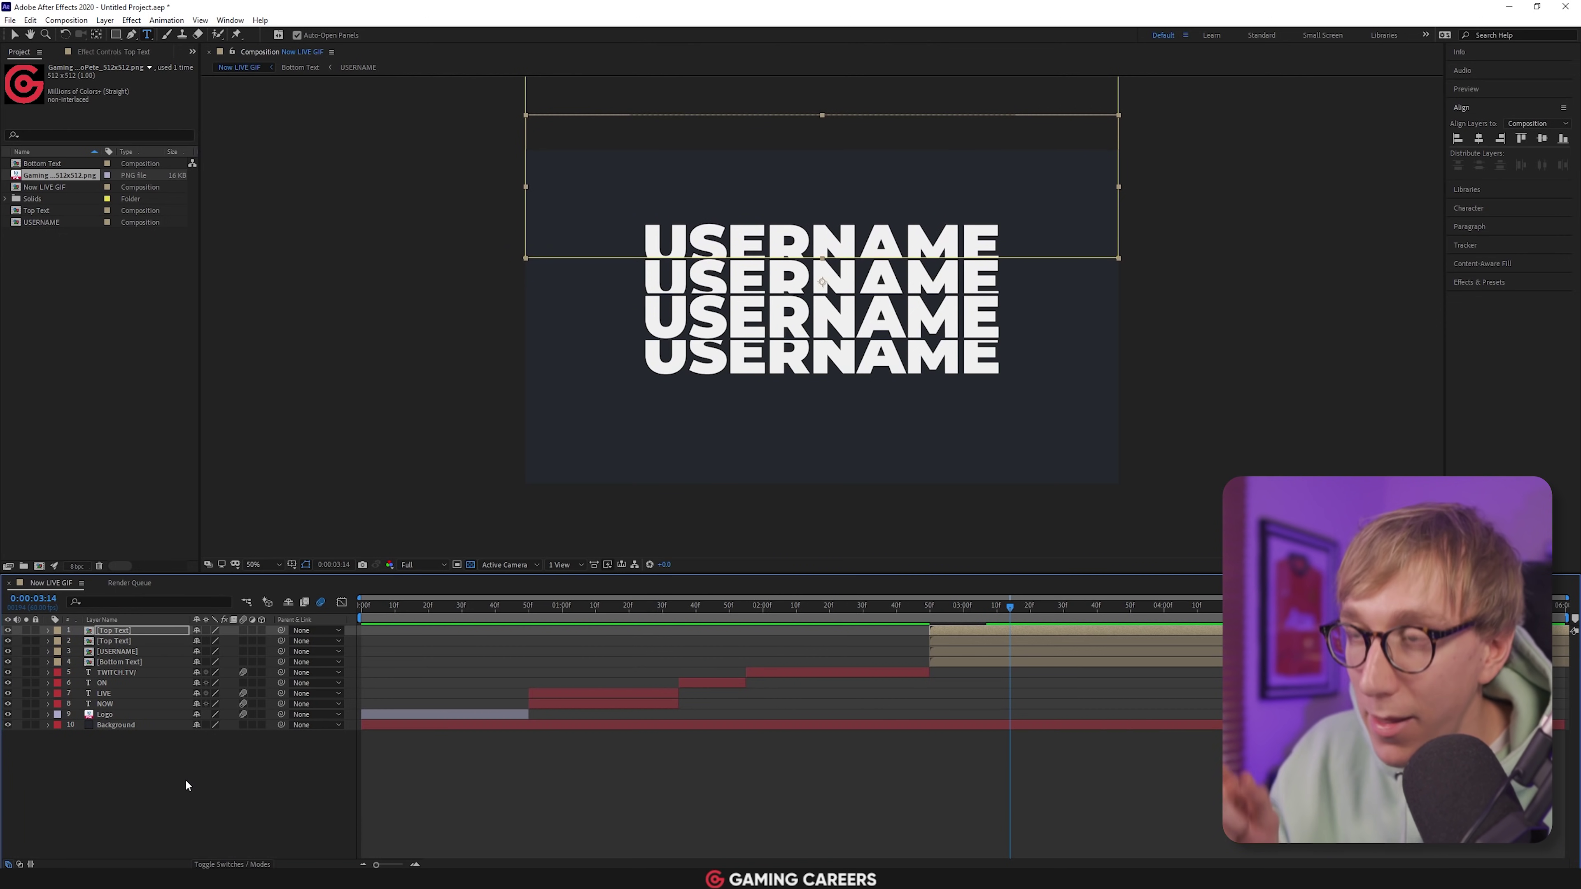
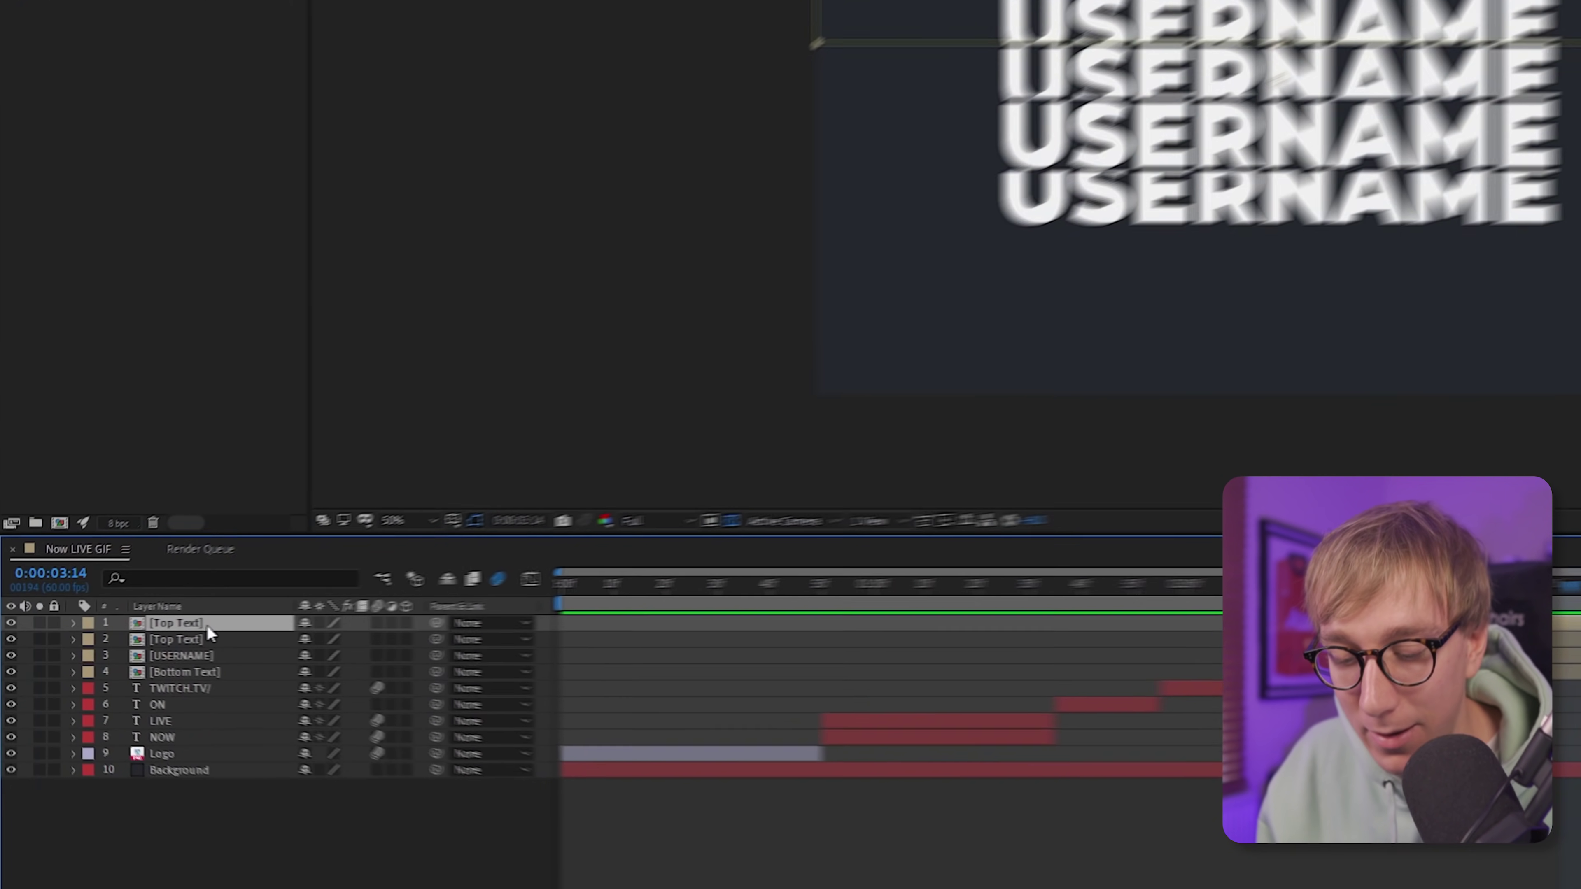
Raise the mask of the uppermost Top Text copy so it cuts off more of the lower part of its text
key("m")
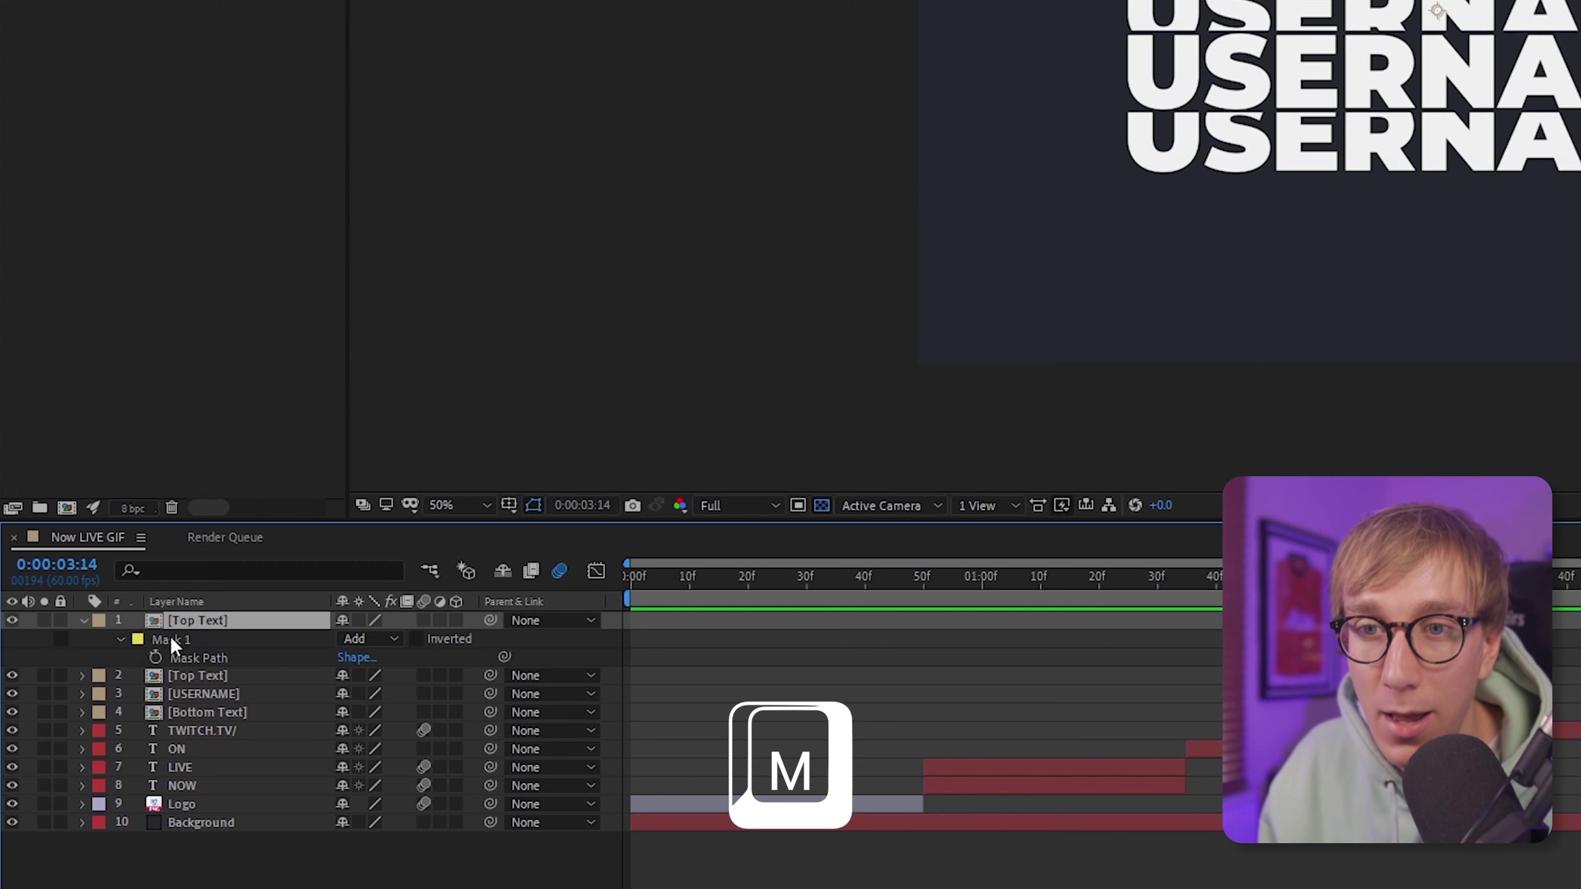
left_click(204, 642)
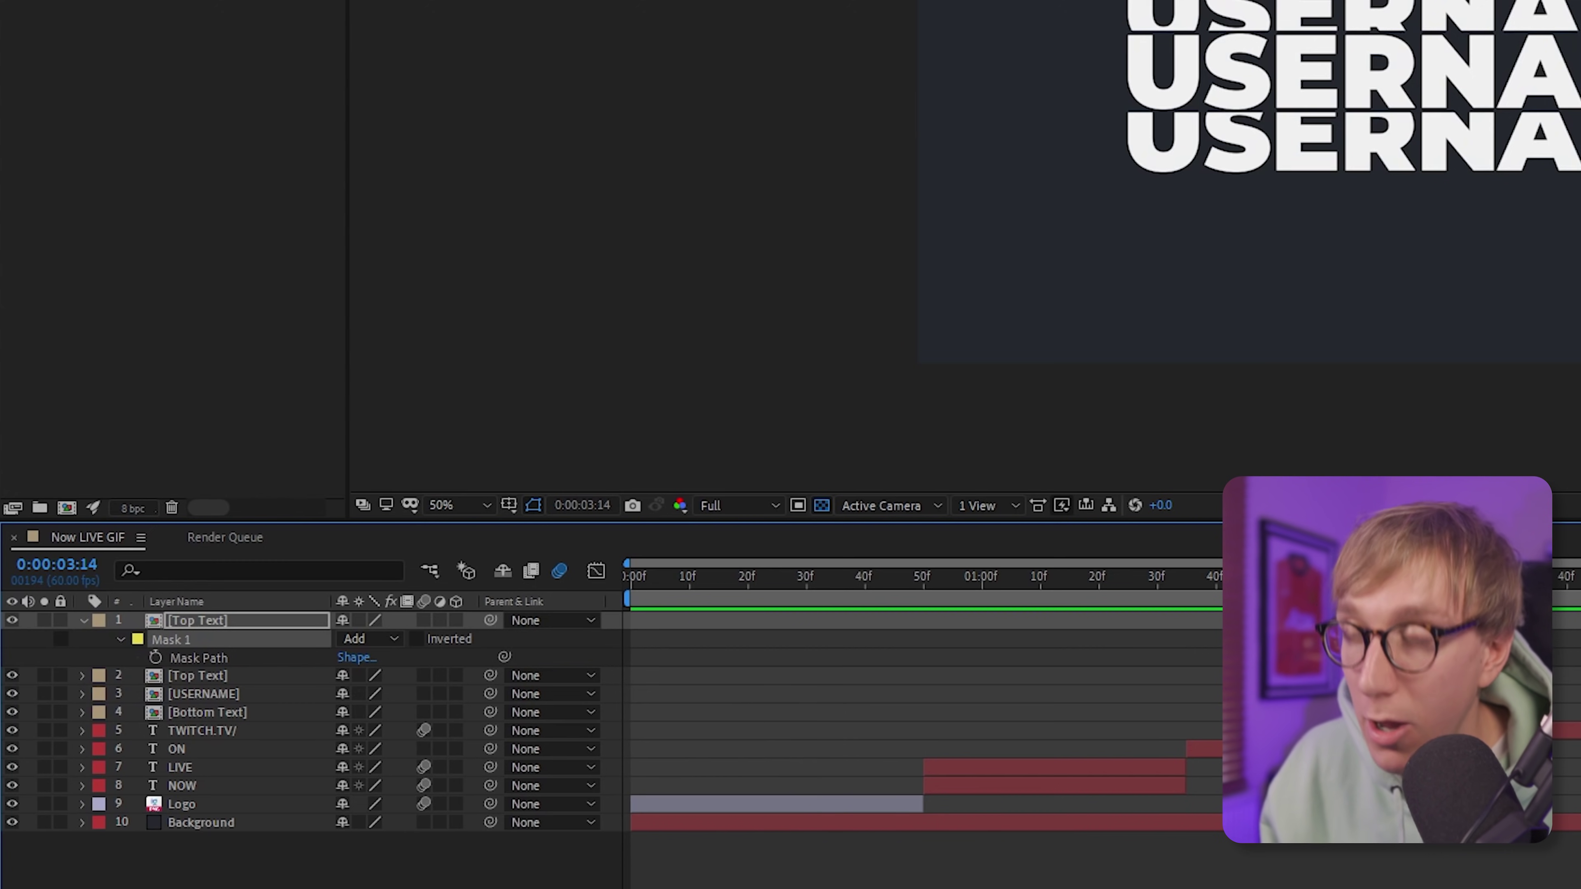
key("Up")
key("Down")
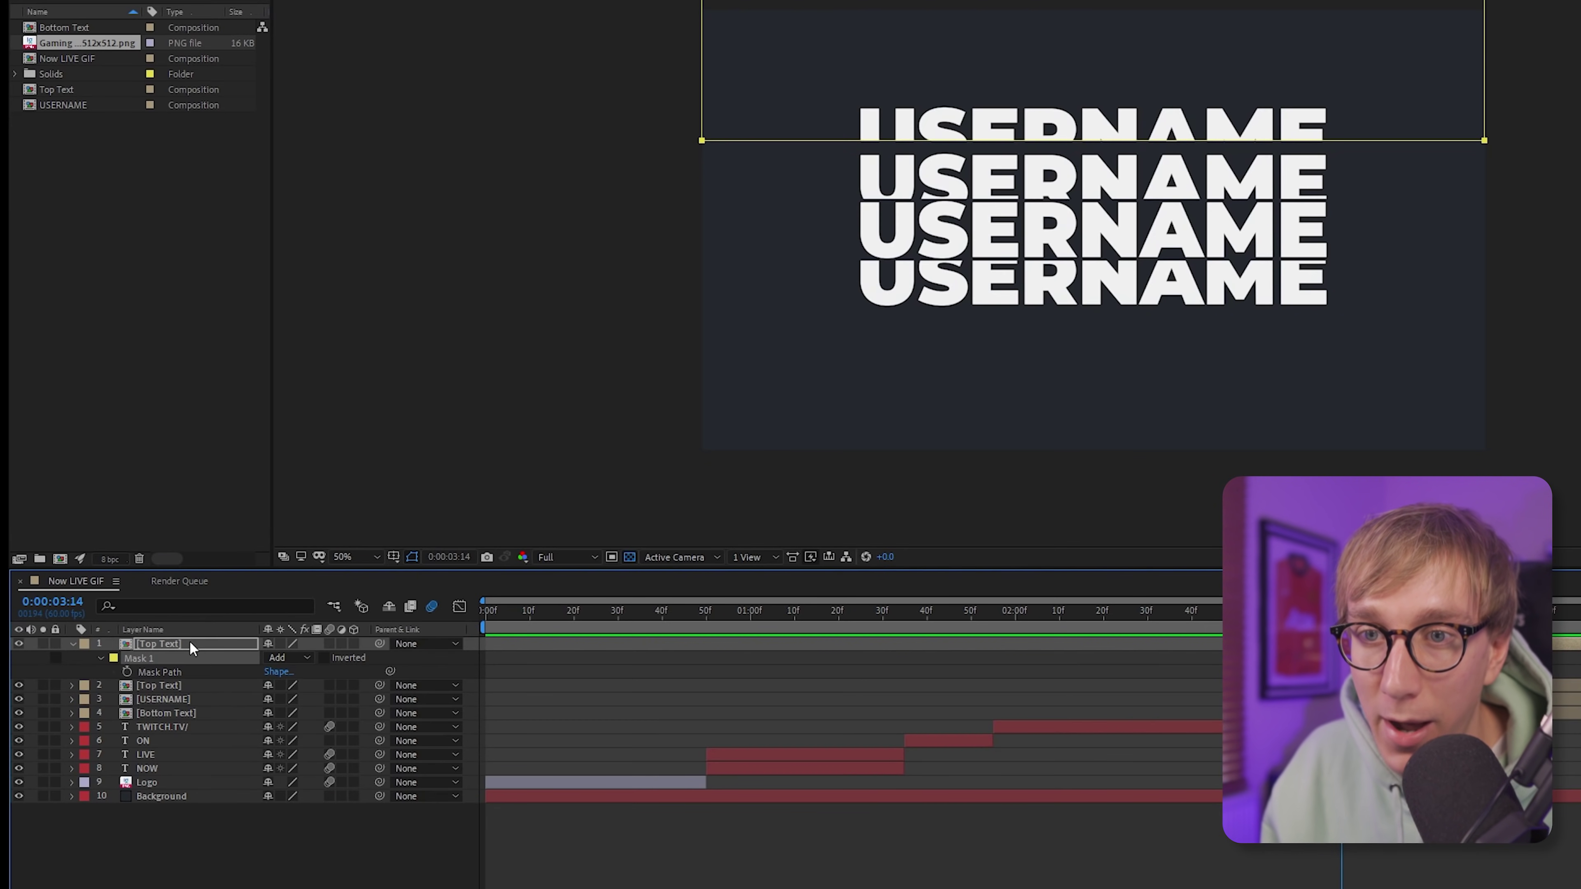
Lower the uppermost Top Text layer until its trimmed text sits just above the copy below, then deselect it
left_click(189, 641)
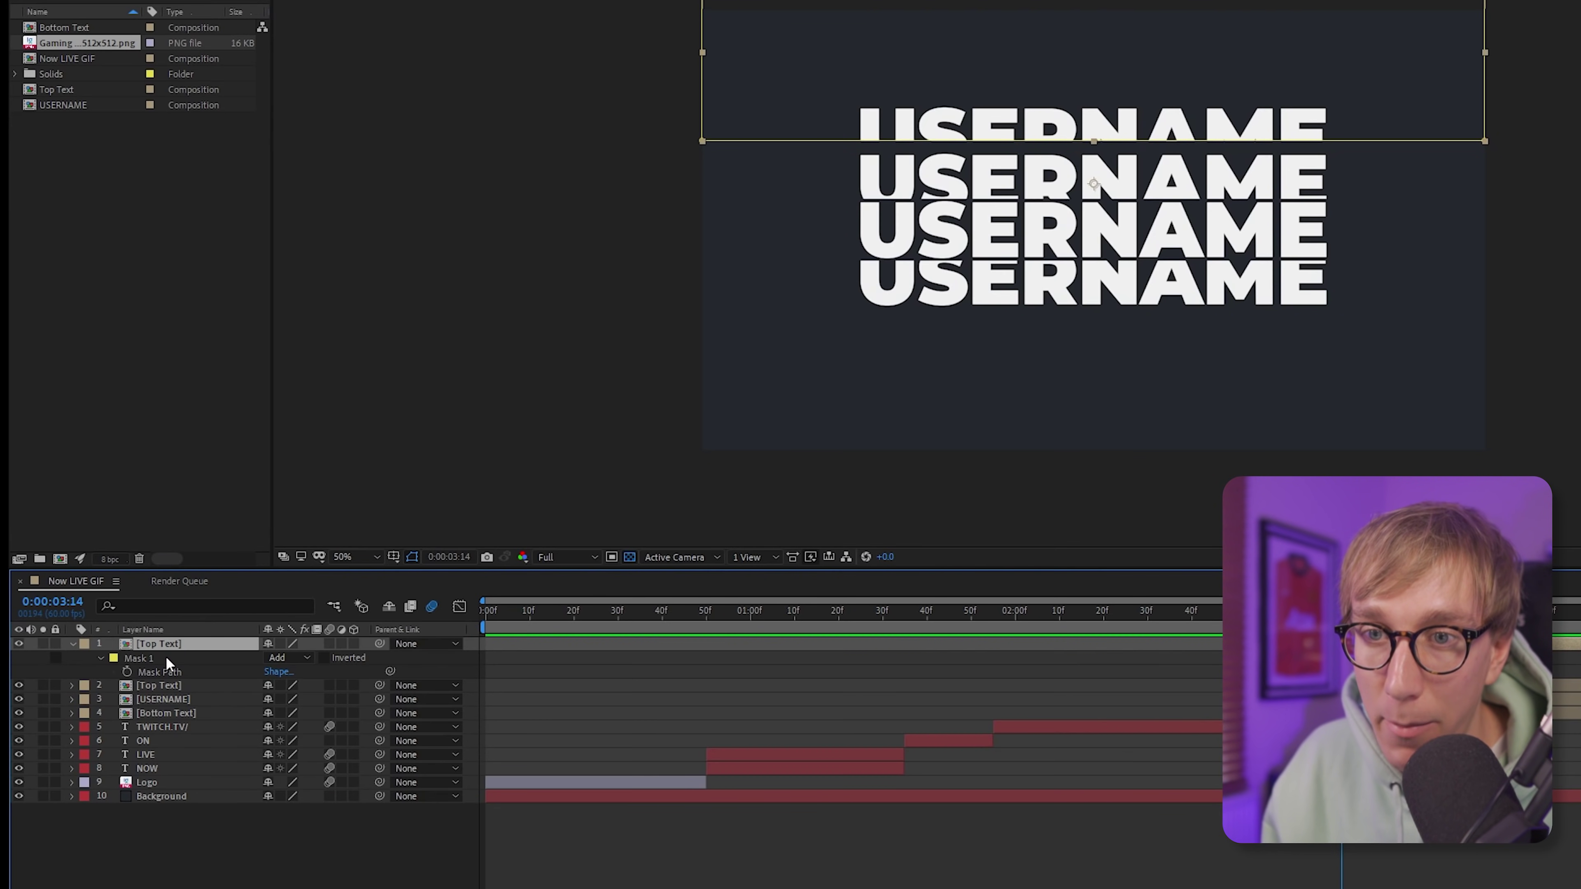
key("shift+Down")
key("shift+Down")
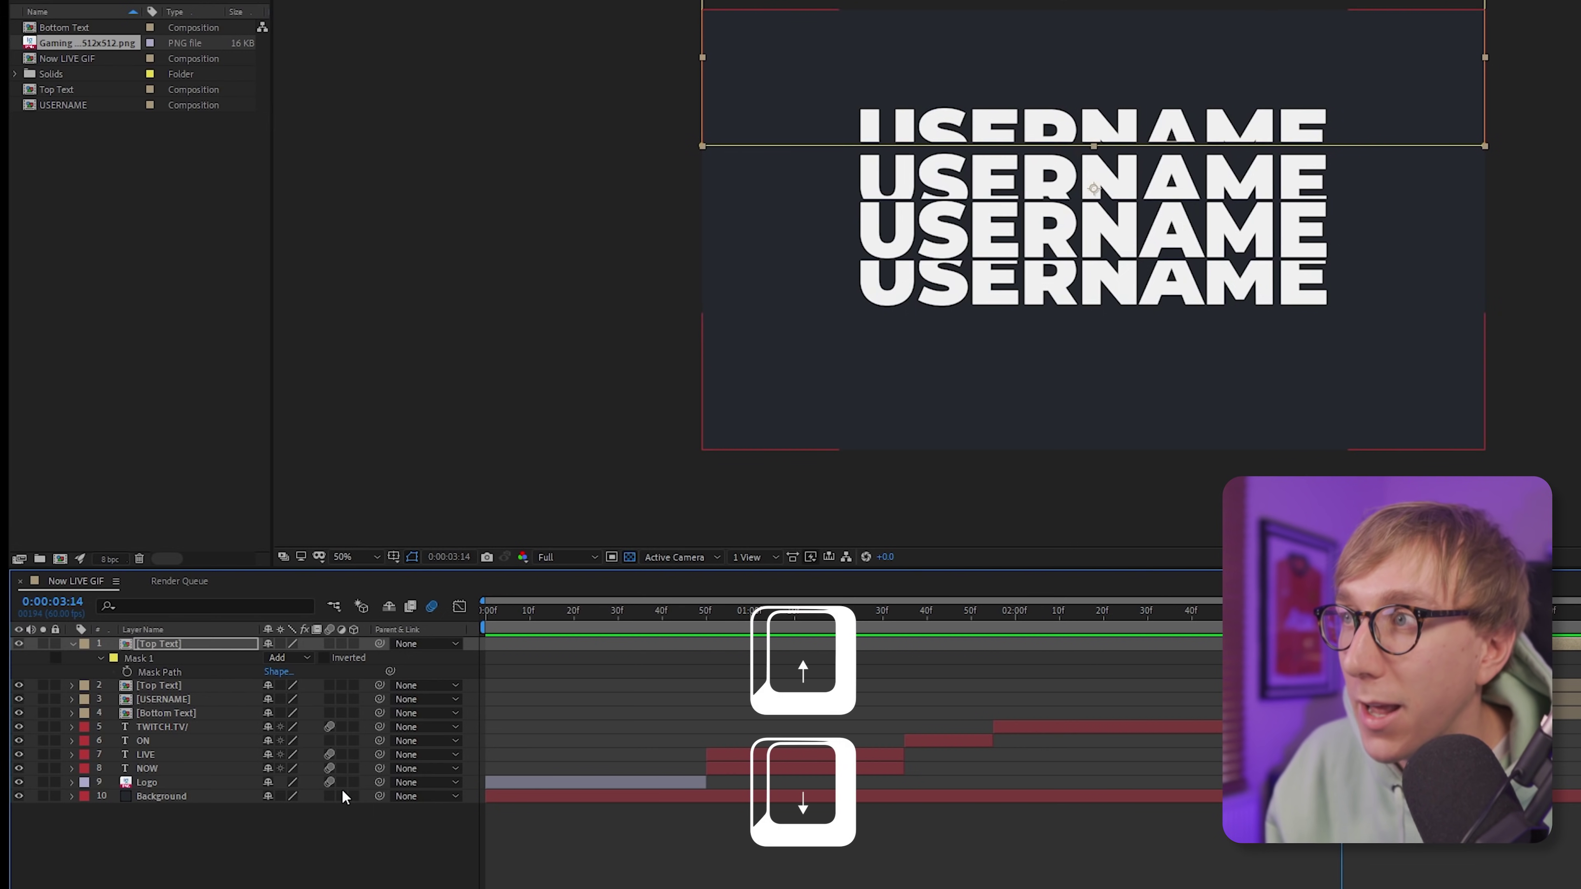
key("Down")
key("Down")
key("Down")
key("Down")
key("Down")
key("Down")
key("Down")
key("Down")
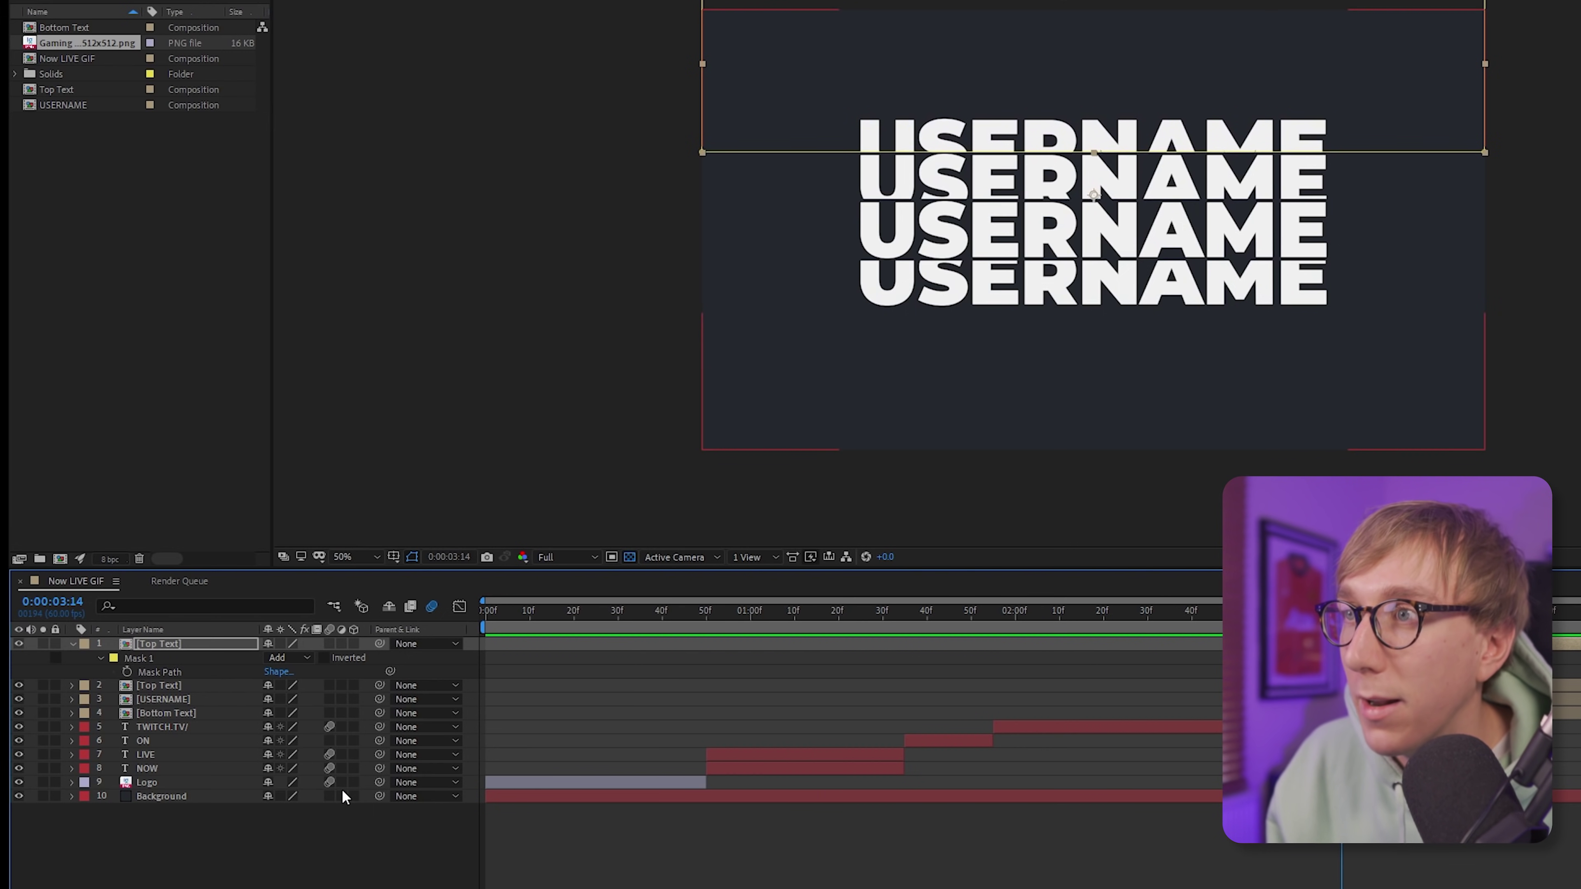
left_click(345, 845)
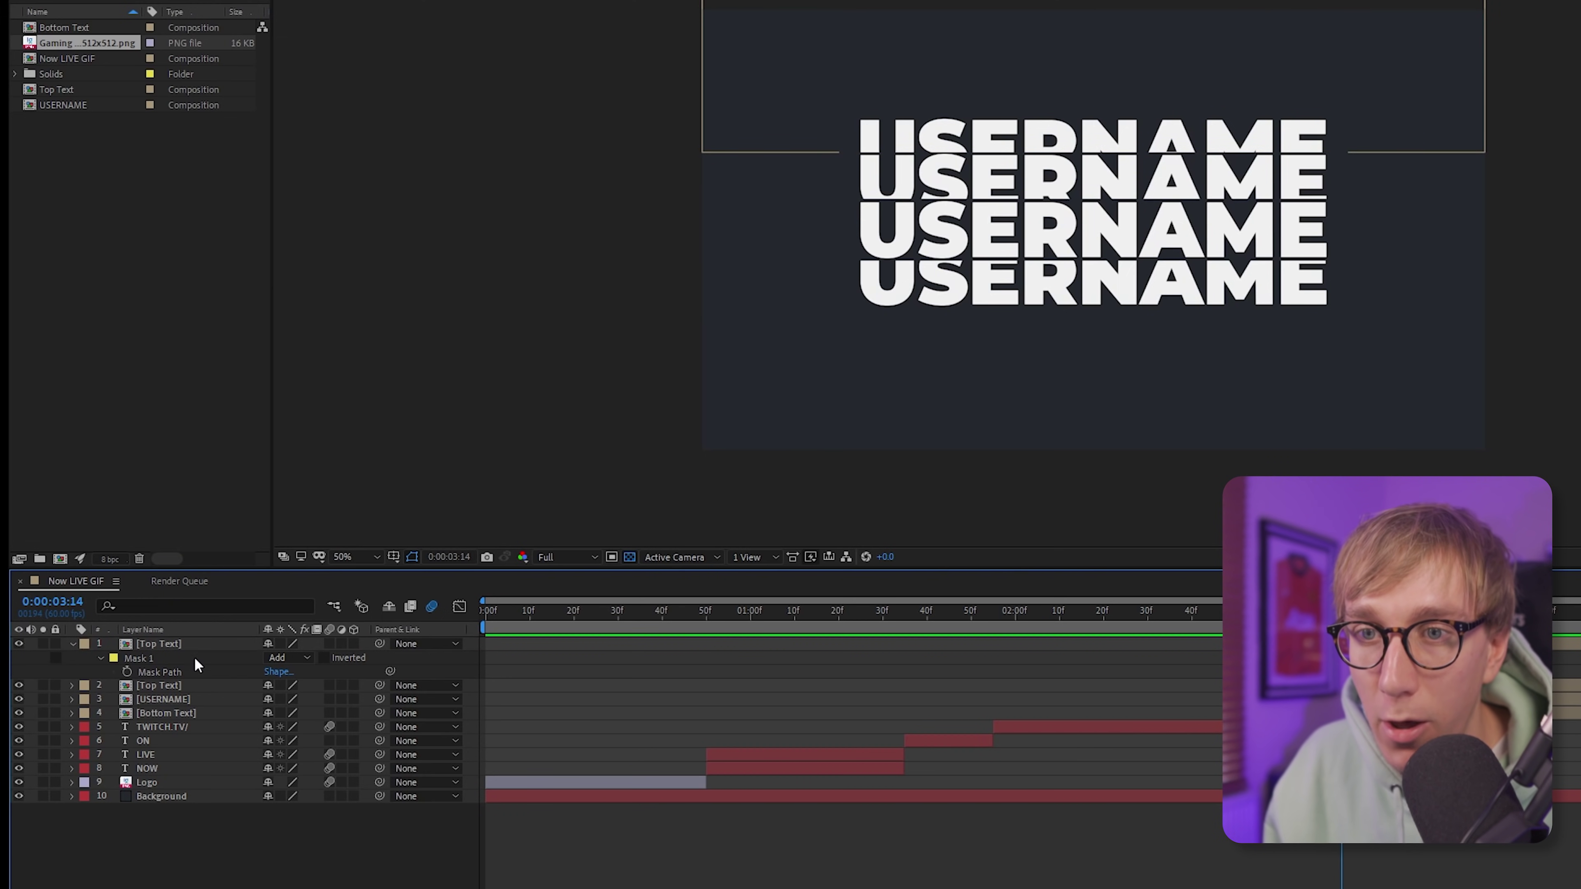
left_click(173, 645)
left_click(370, 849)
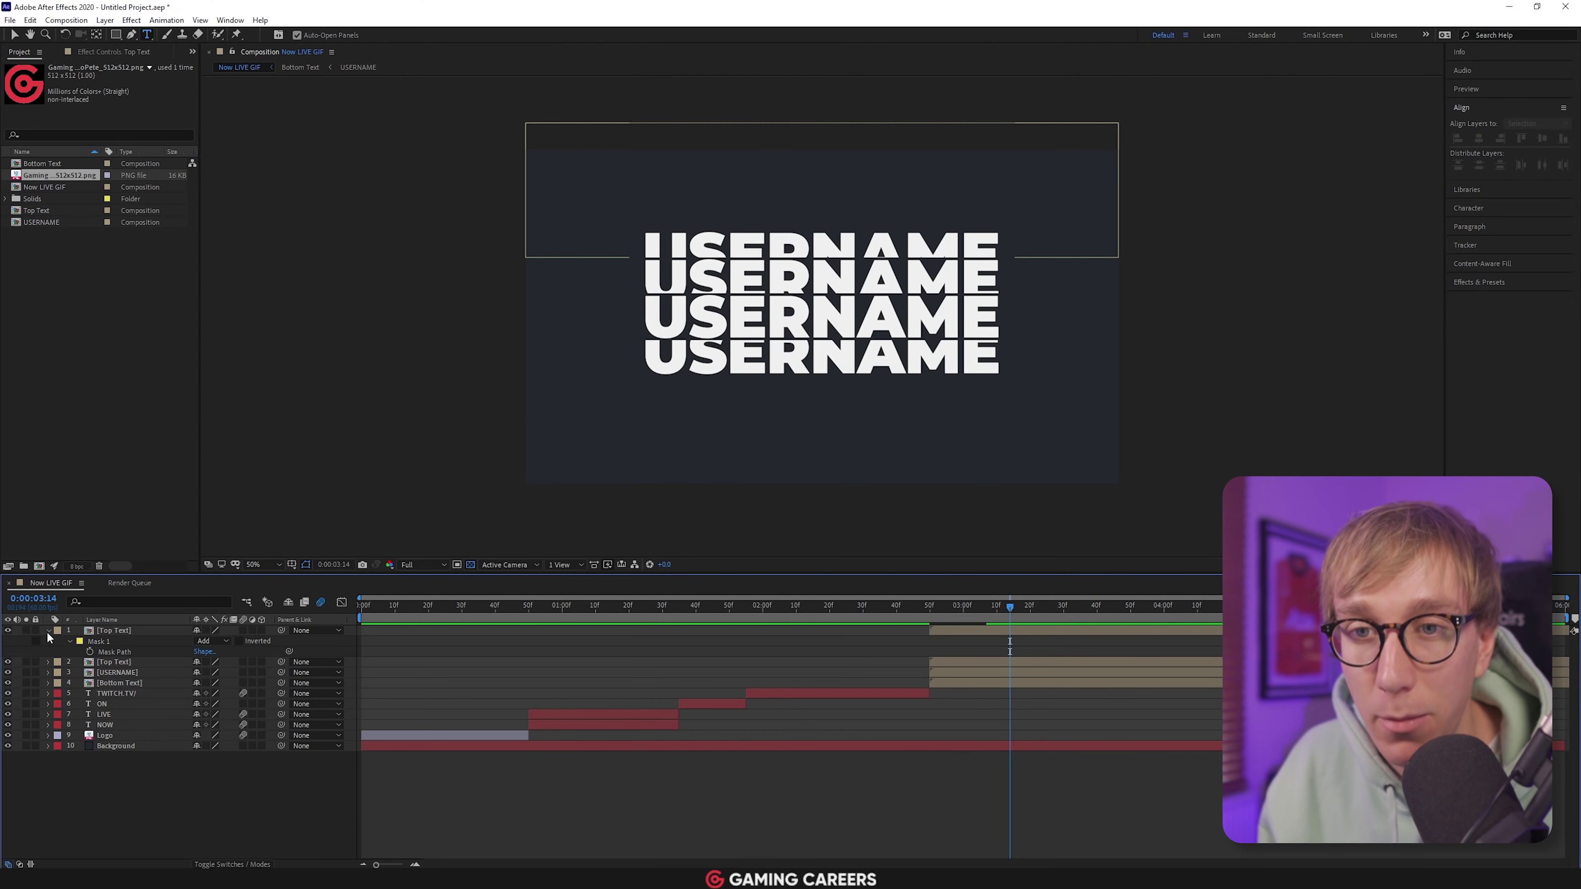
Collapse the Top Text mask properties and duplicate the masked Bottom Text layer
left_click(48, 631)
left_click(131, 664)
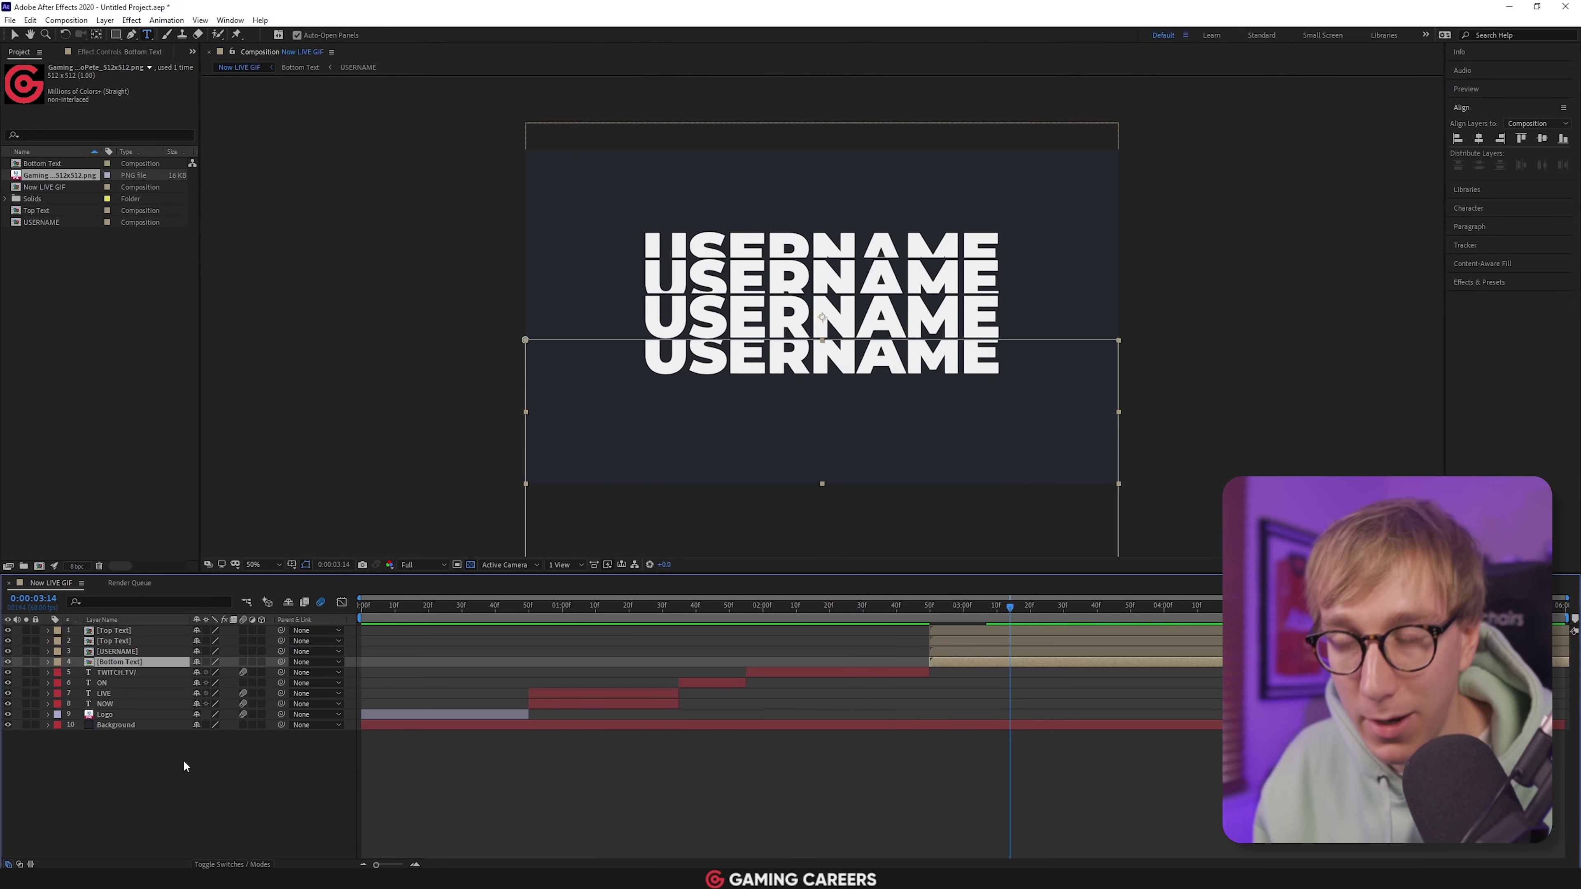
key("ctrl+d")
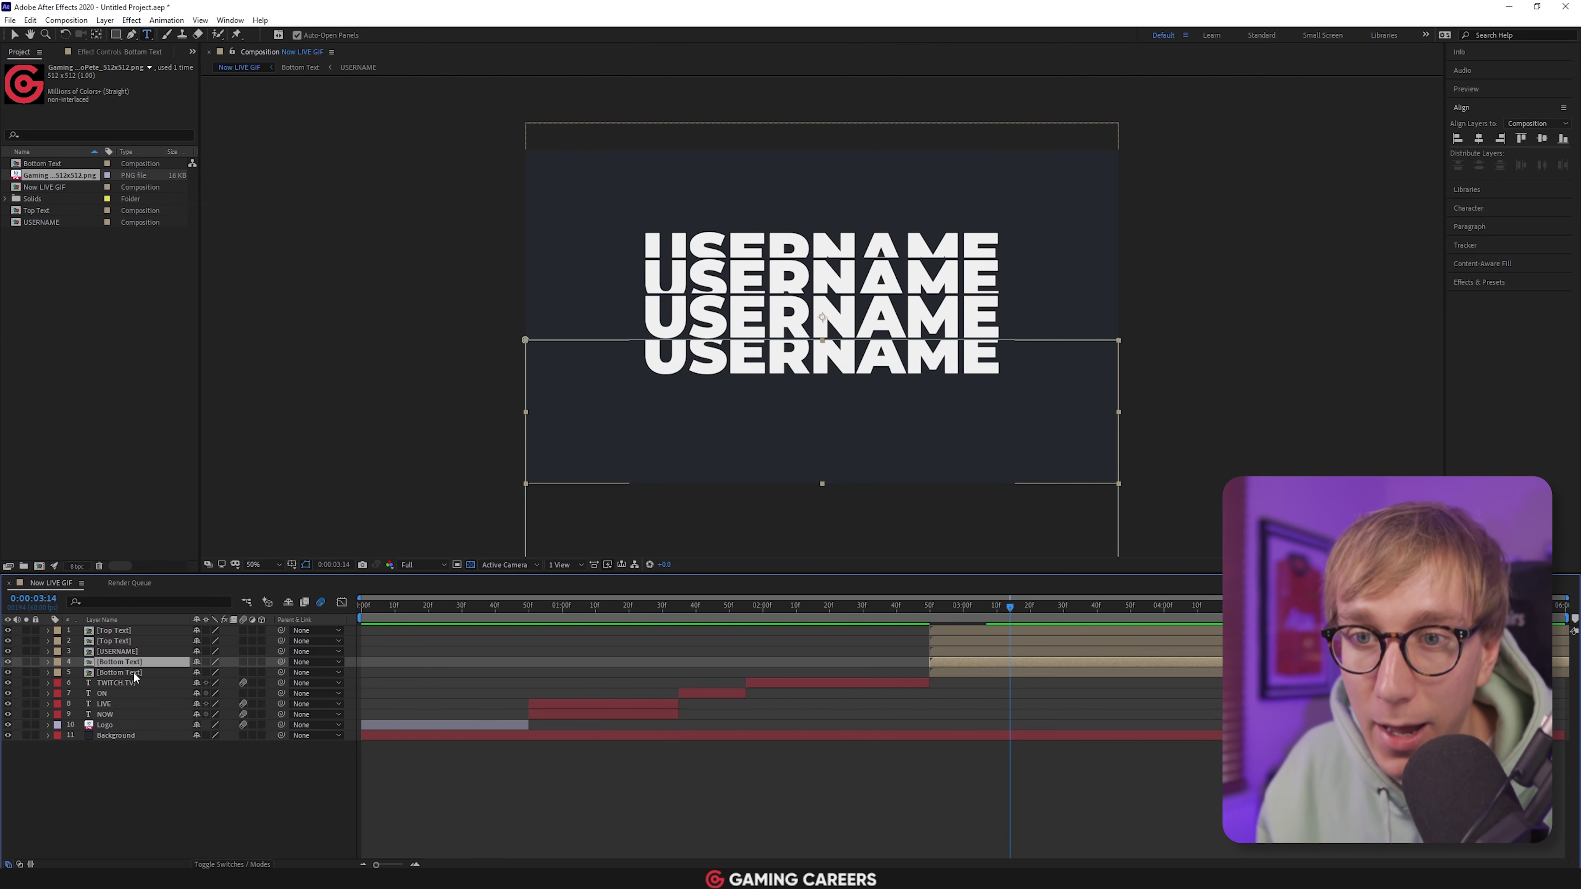
Move the lower Bottom Text duplicate straight down until its text stacks just beneath the first bottom copy, then deselect it
left_click(127, 673)
key("Down")
key("Down")
key("Down")
key("Down")
key("Down")
key("Down")
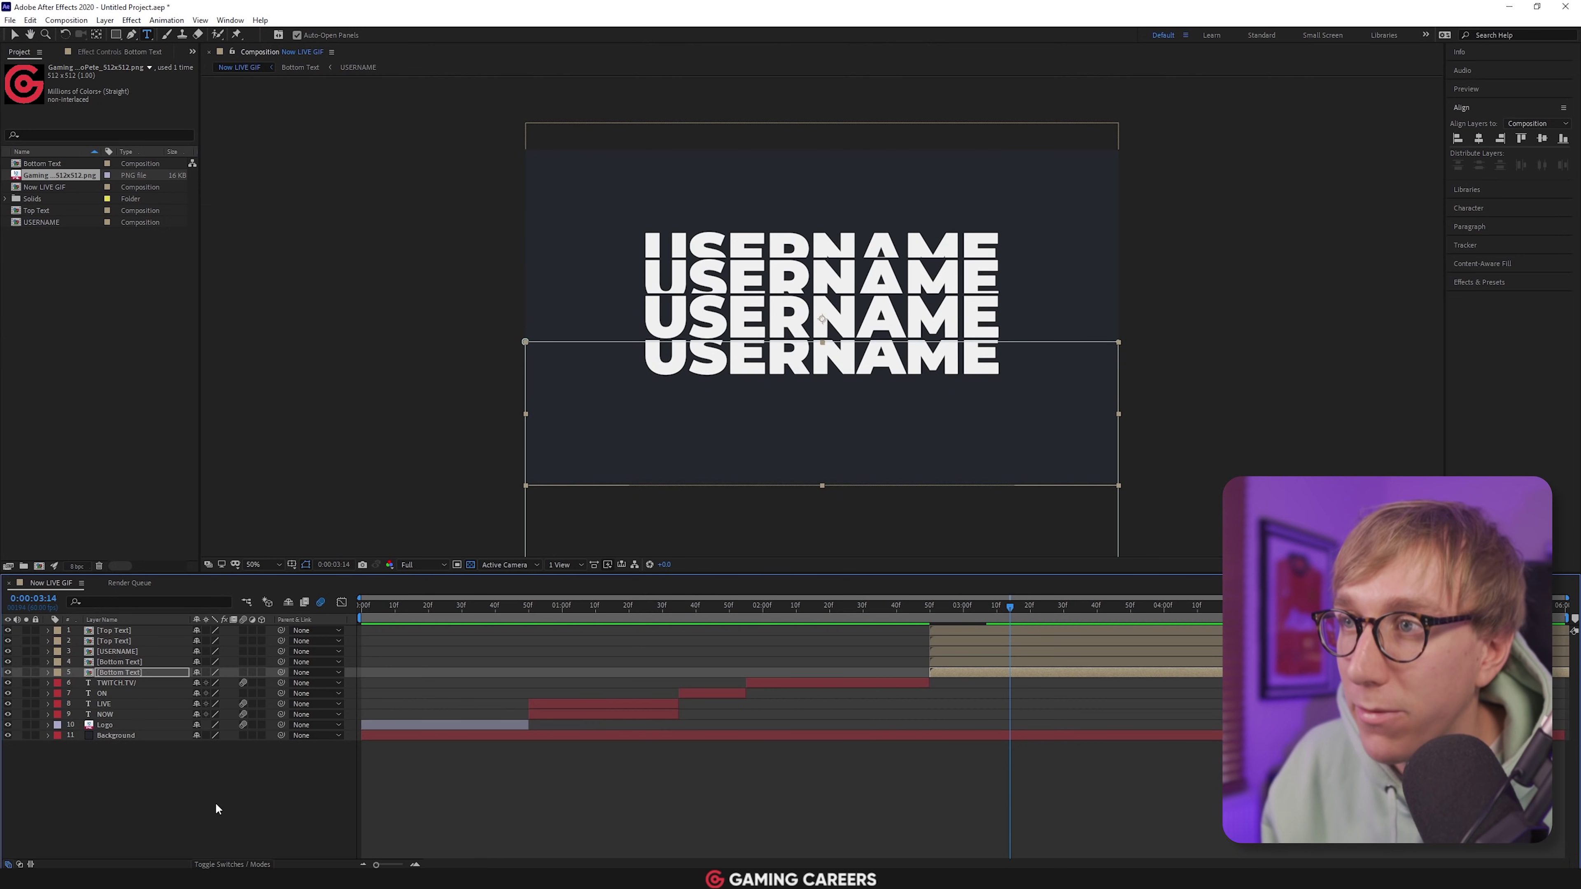
key("Down")
key("Down")
key("Down")
key("Down")
key("Down")
key("Down")
key("Down")
key("Down")
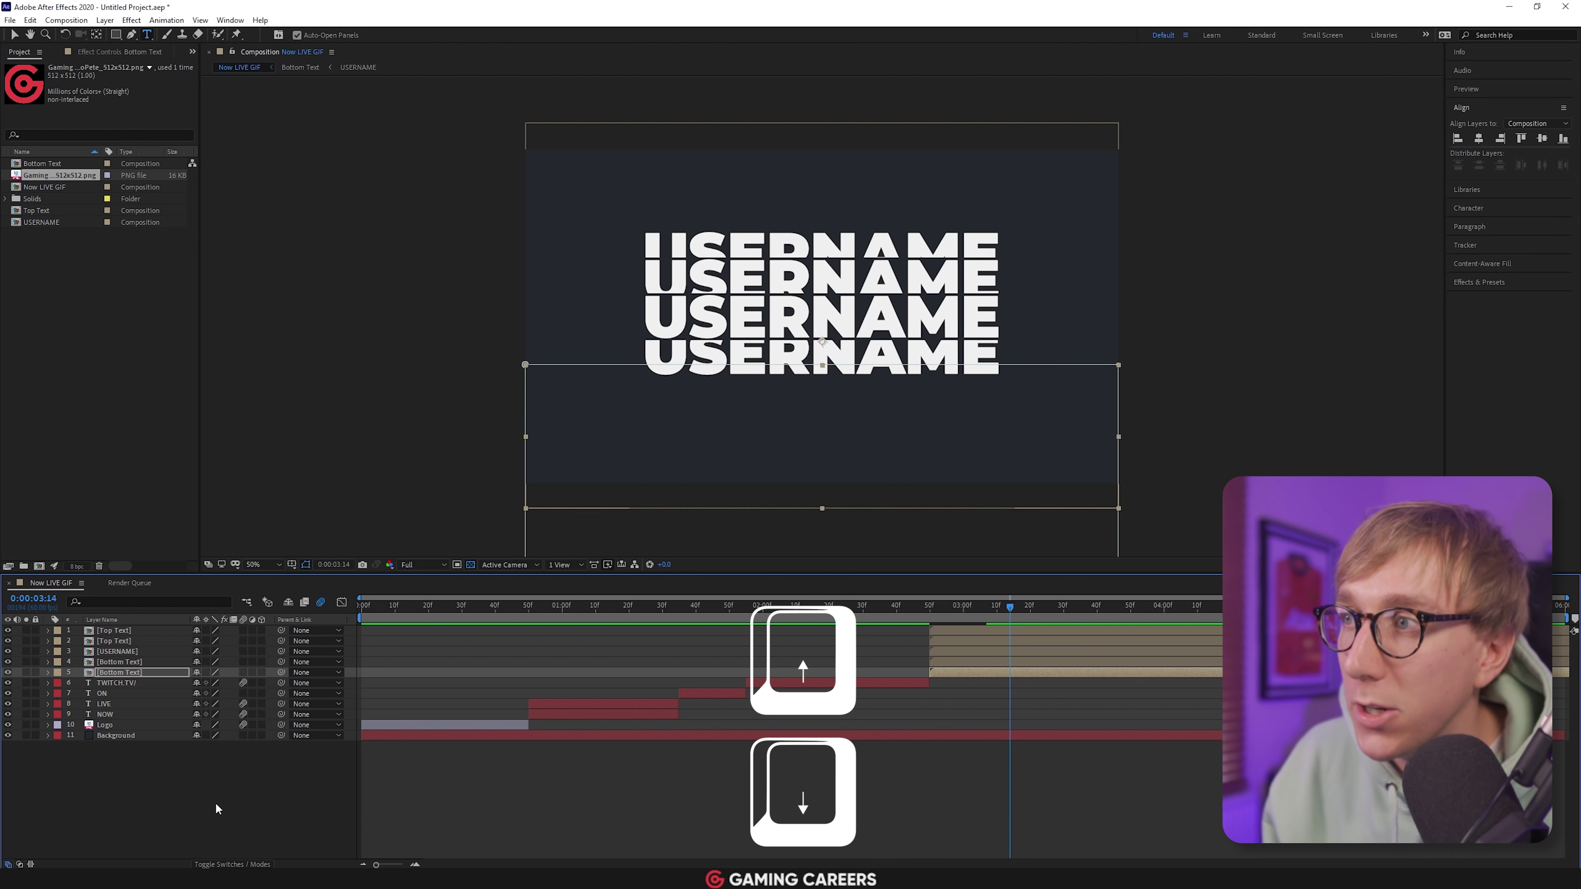
key("Down")
key("Down")
key("Down")
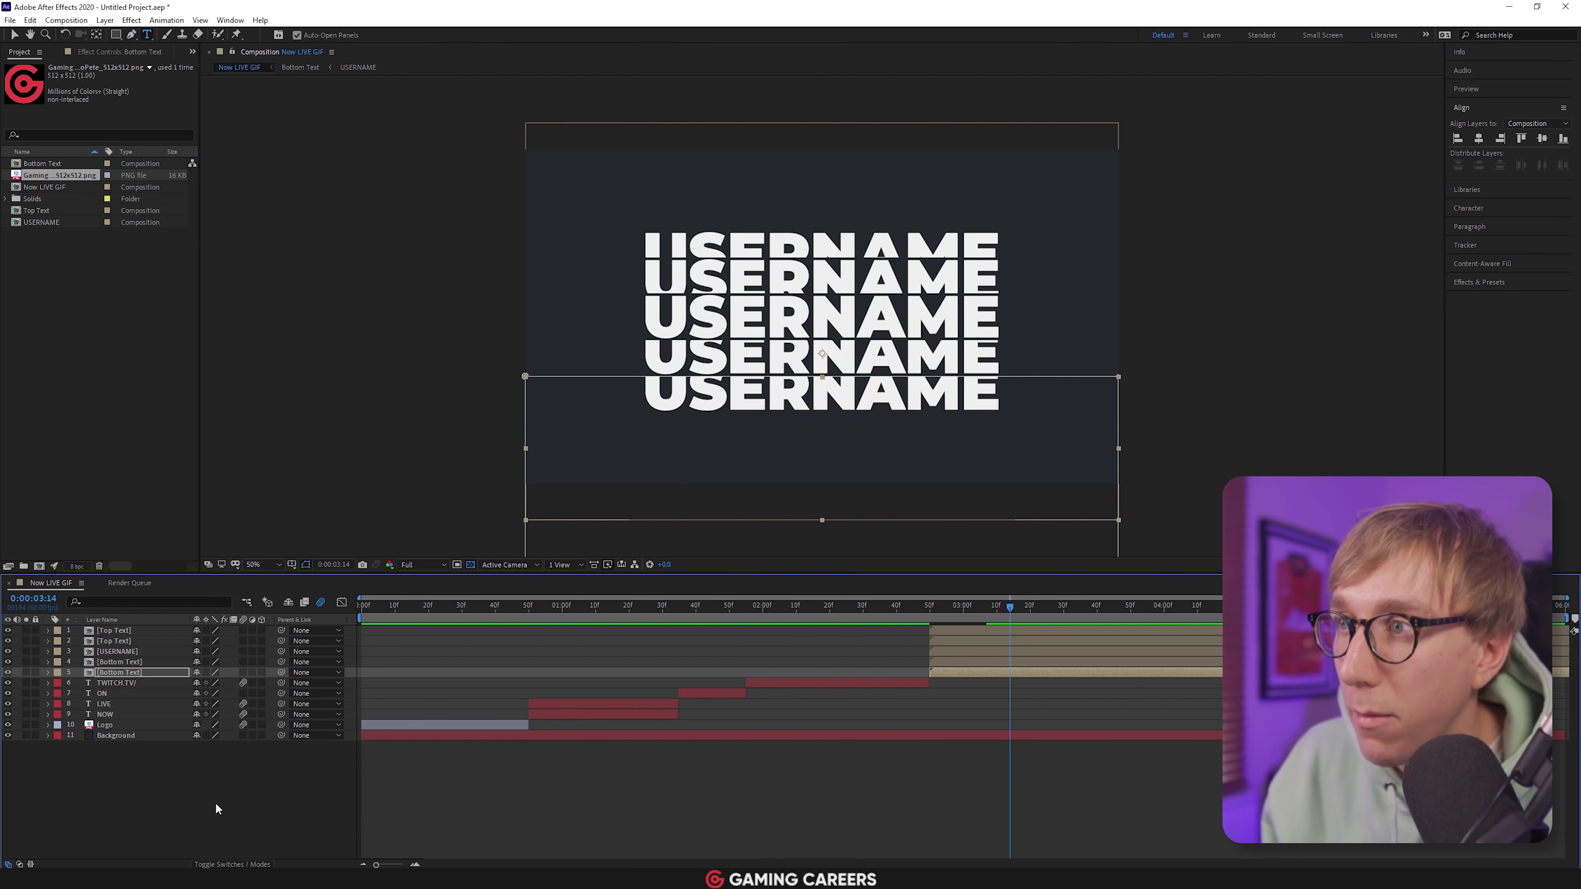
key("Down")
key("Down")
key("Down")
key("Down")
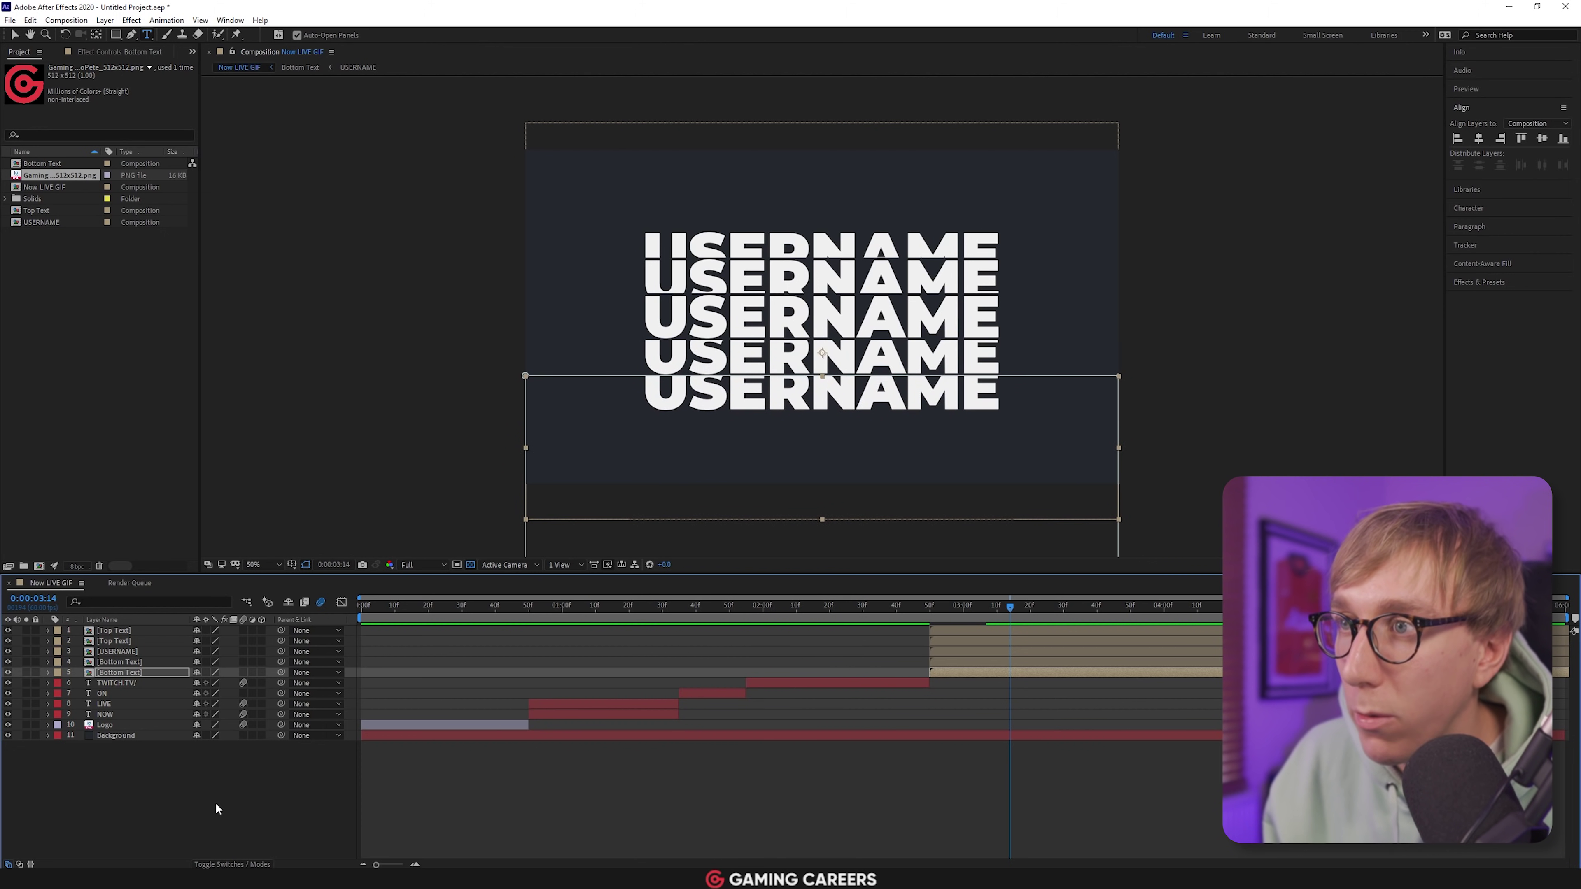
left_click(221, 793)
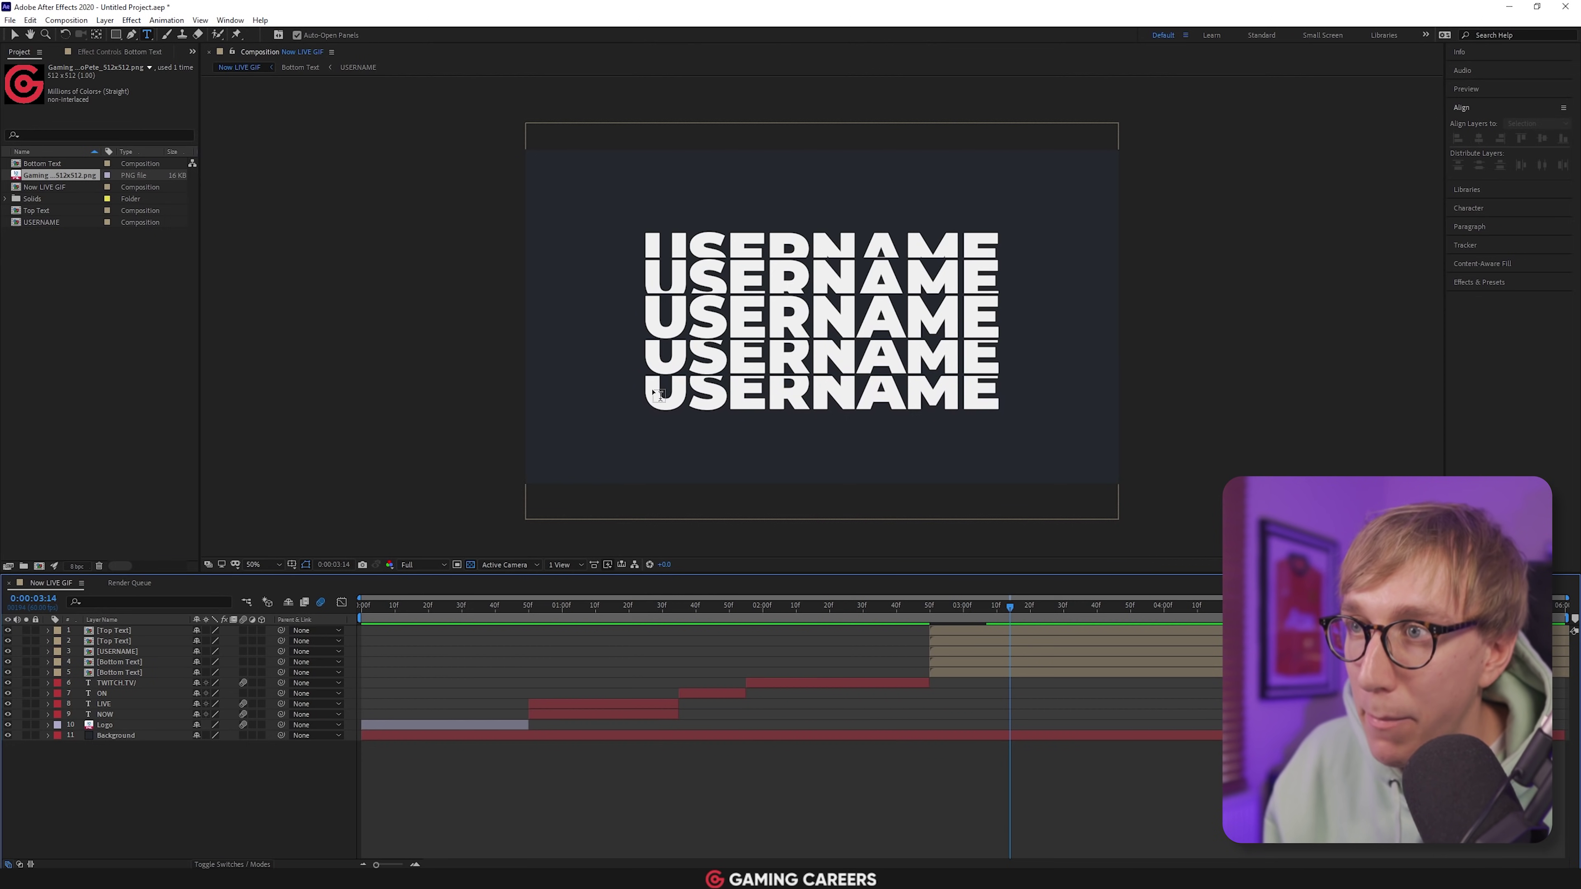
Lower the mask of the lowest Bottom Text copy so it cuts off more of the upper part of its text
left_click(117, 672)
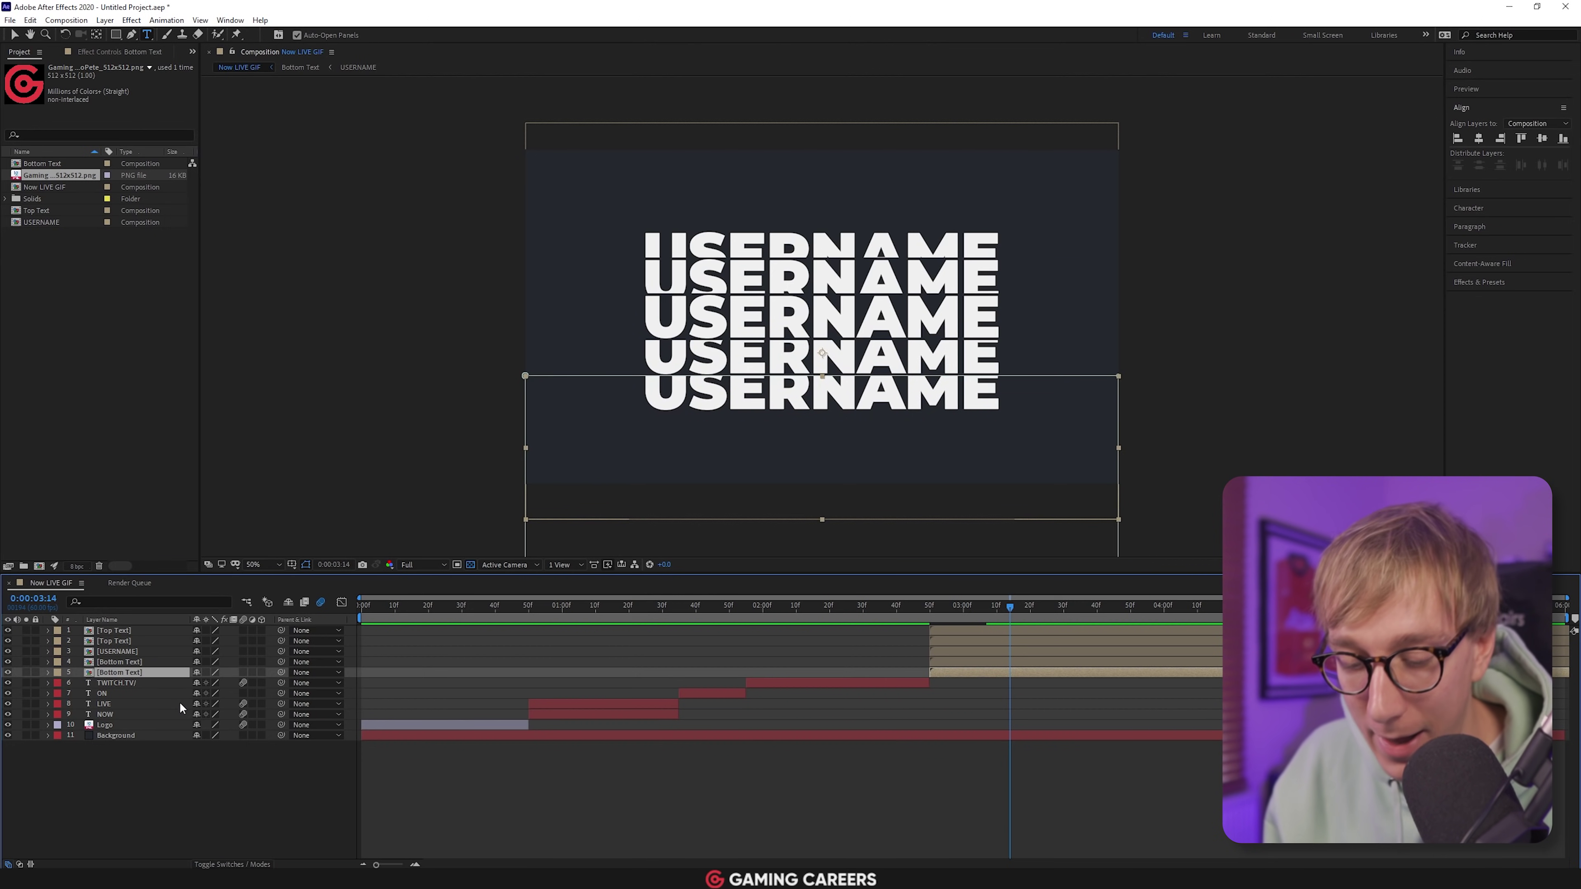
key("m")
left_click(99, 684)
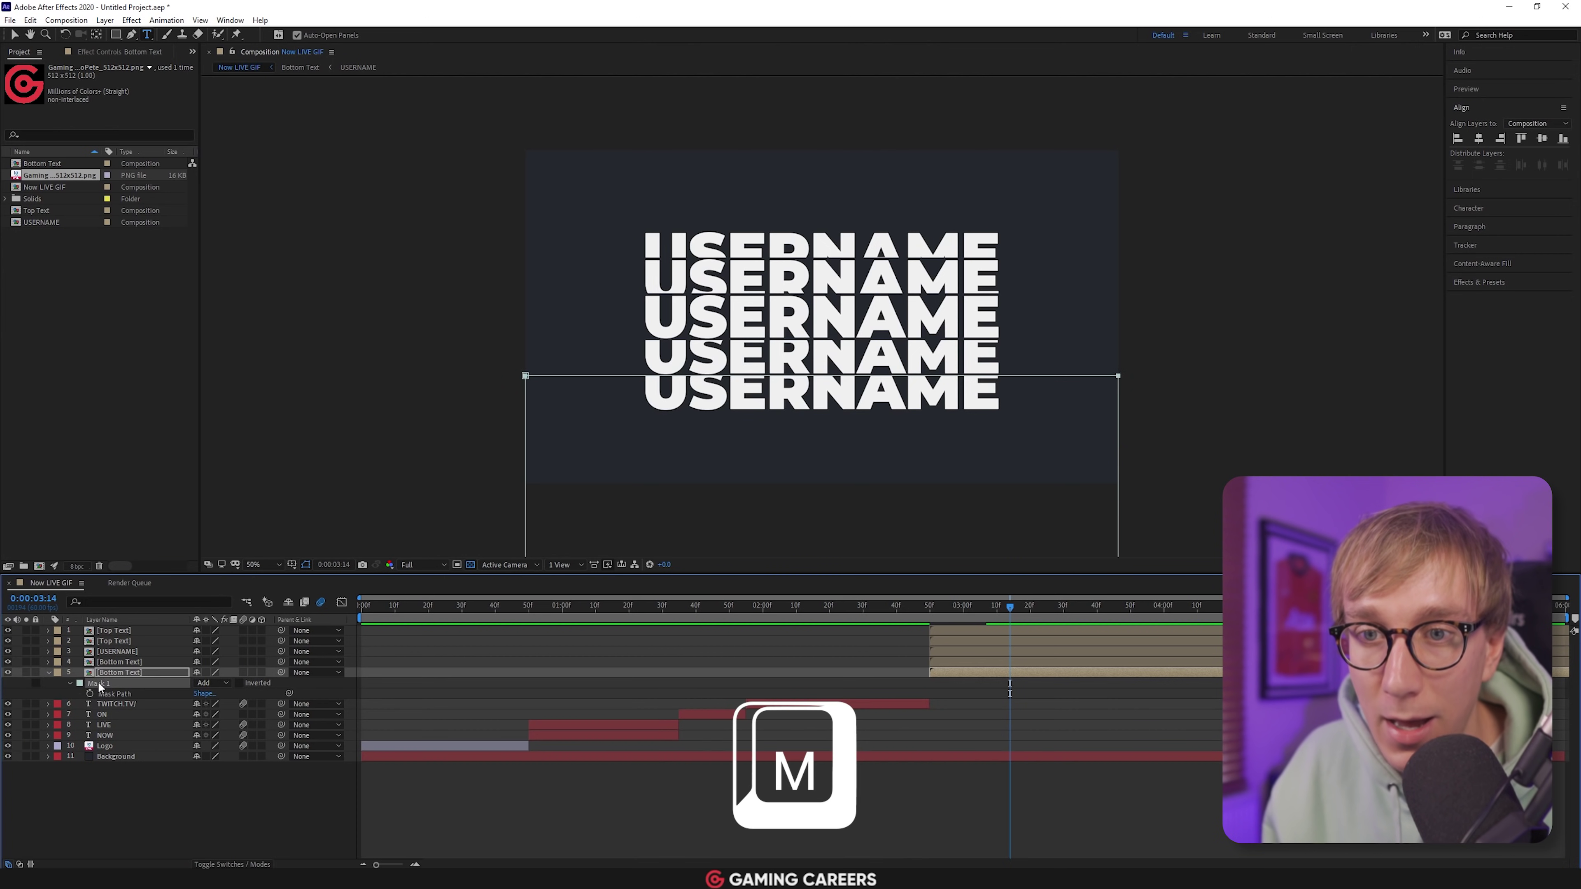
key("Down")
key("Down")
key("Down")
key("Down")
key("Down")
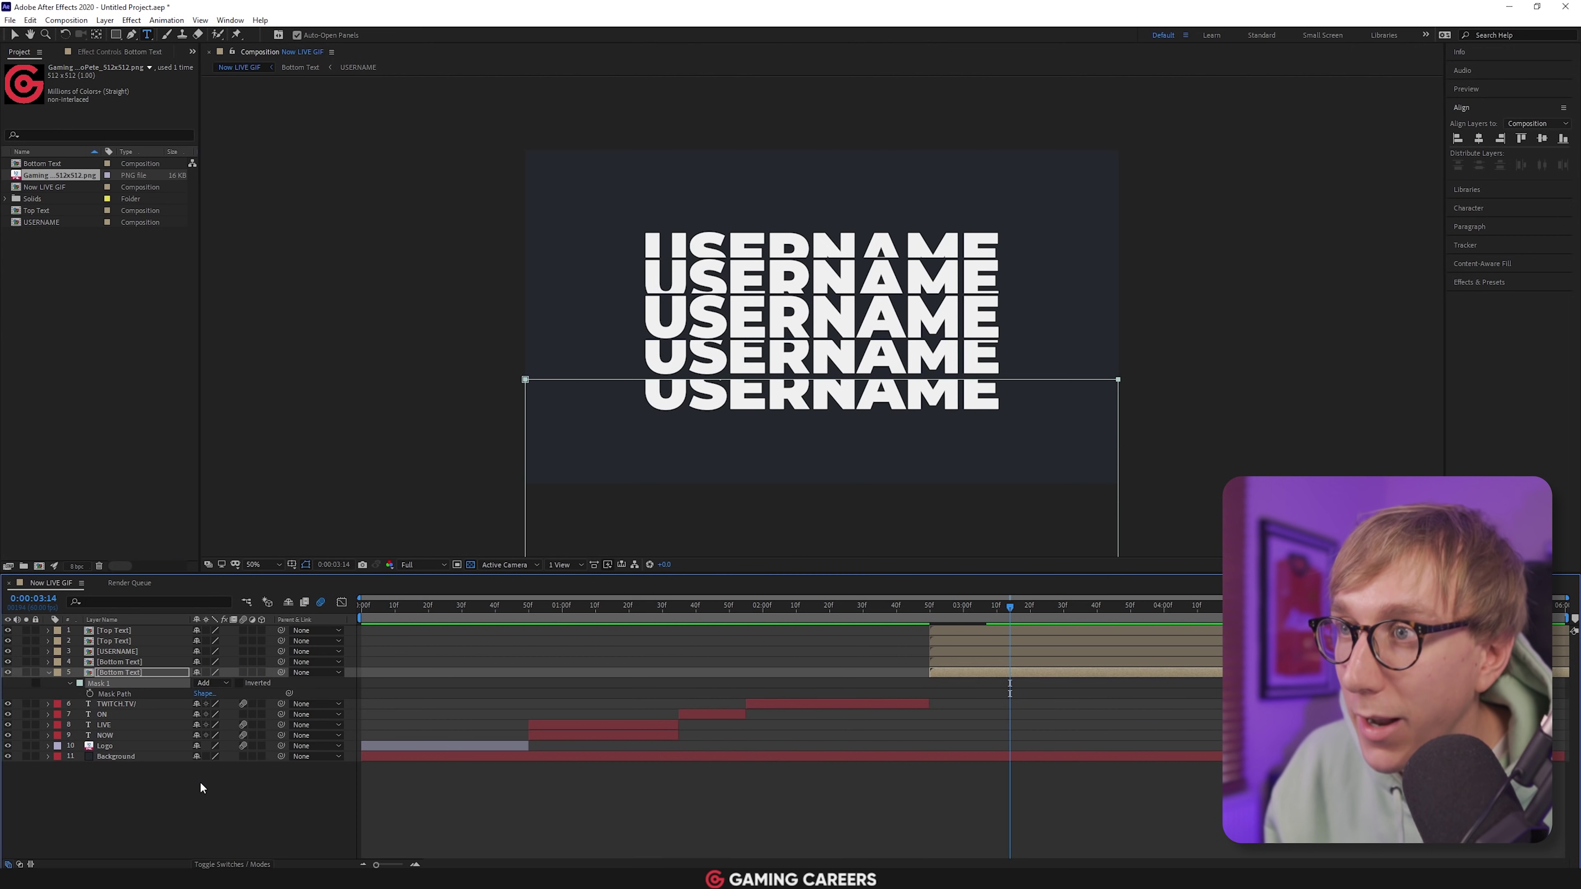
key("Down")
key("Down")
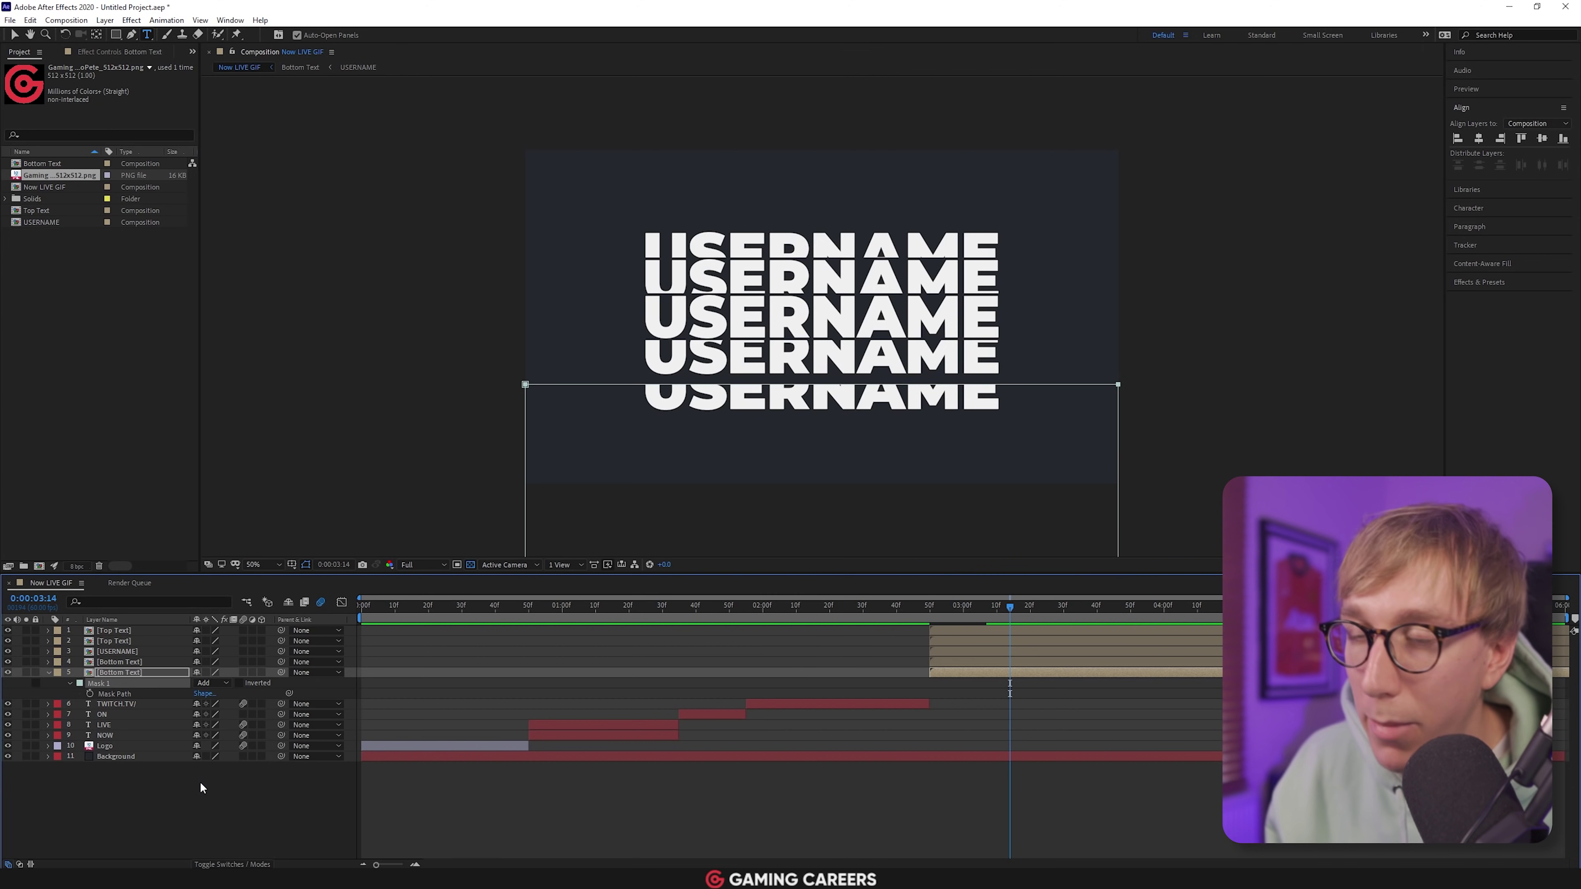
left_click(199, 781)
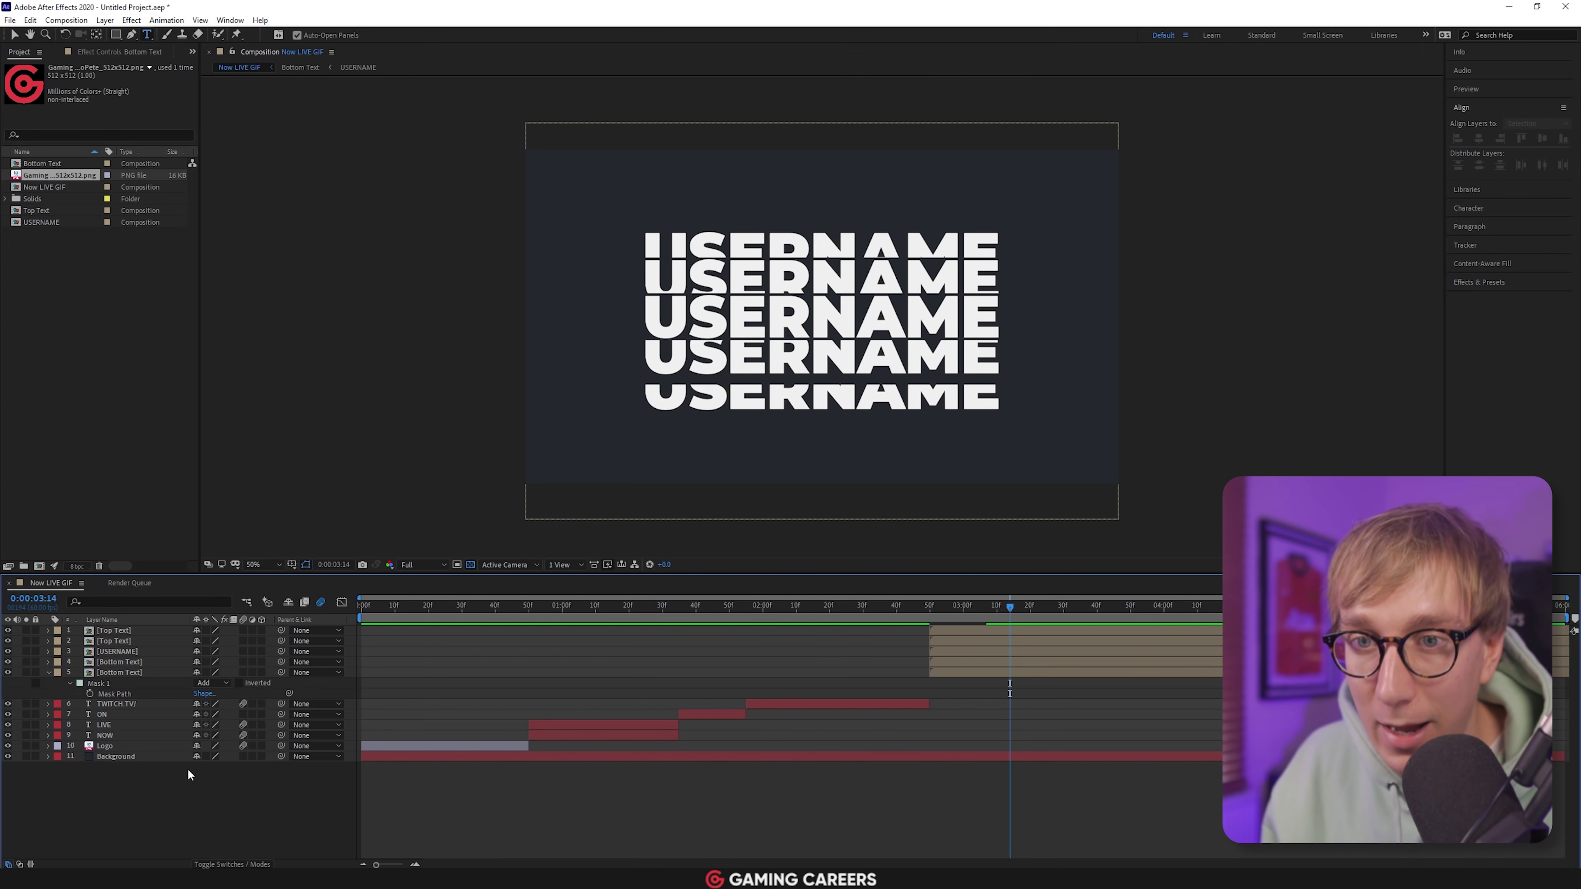
Raise the lowest Bottom Text layer until its trimmed text sits just beneath the copy above, then collapse its properties and clear the selection
left_click(129, 672)
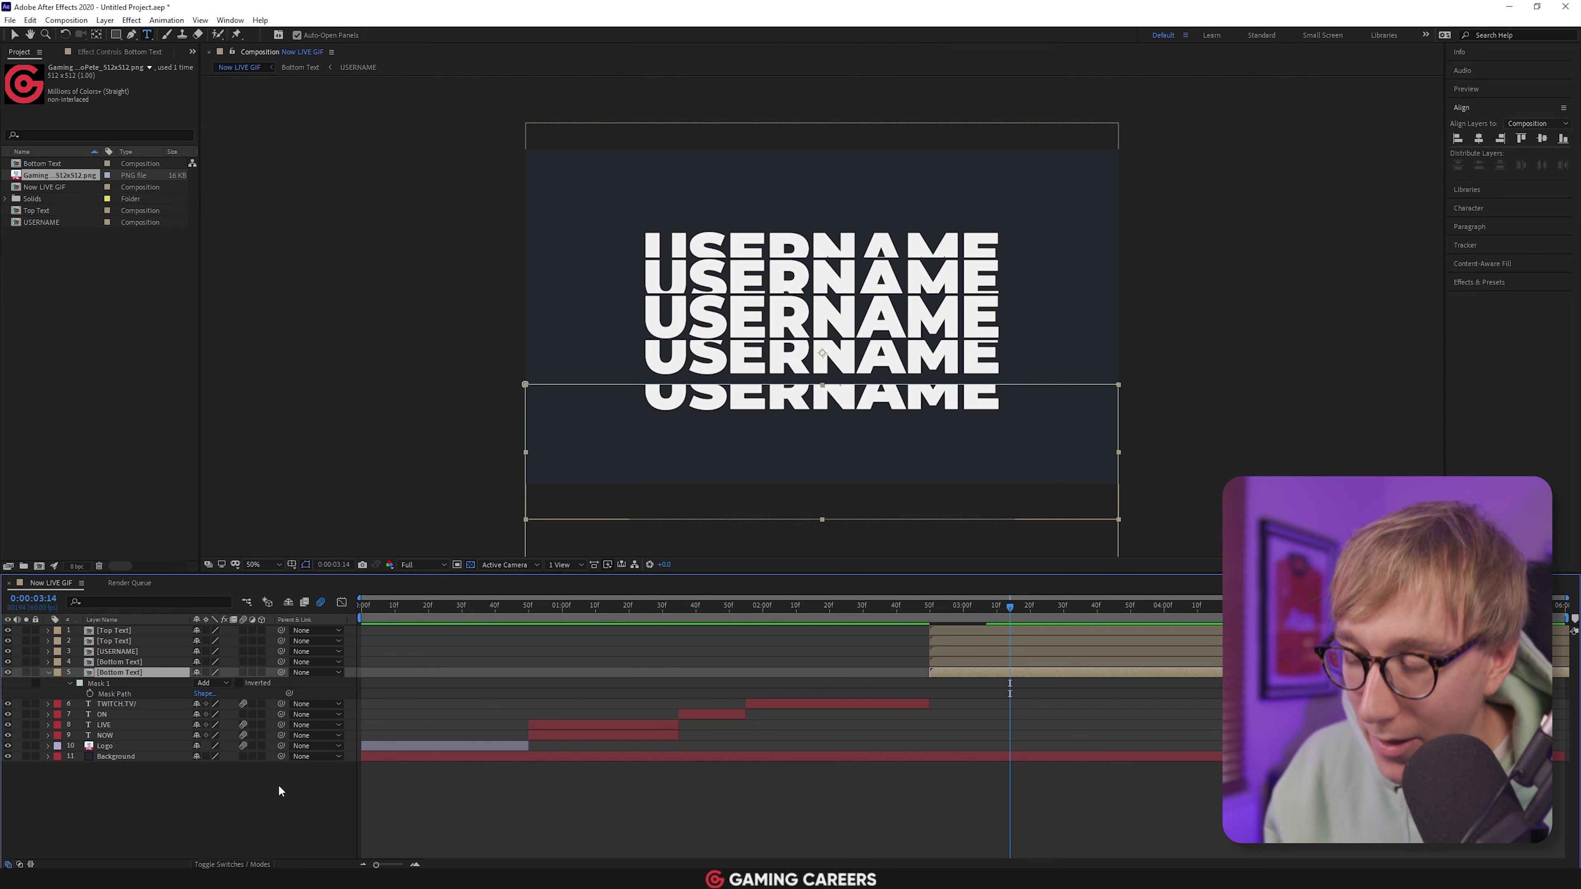
key("Up")
key("Up")
key("Up")
key("Up")
key("Up")
key("Up")
key("Up")
key("Up")
key("Up")
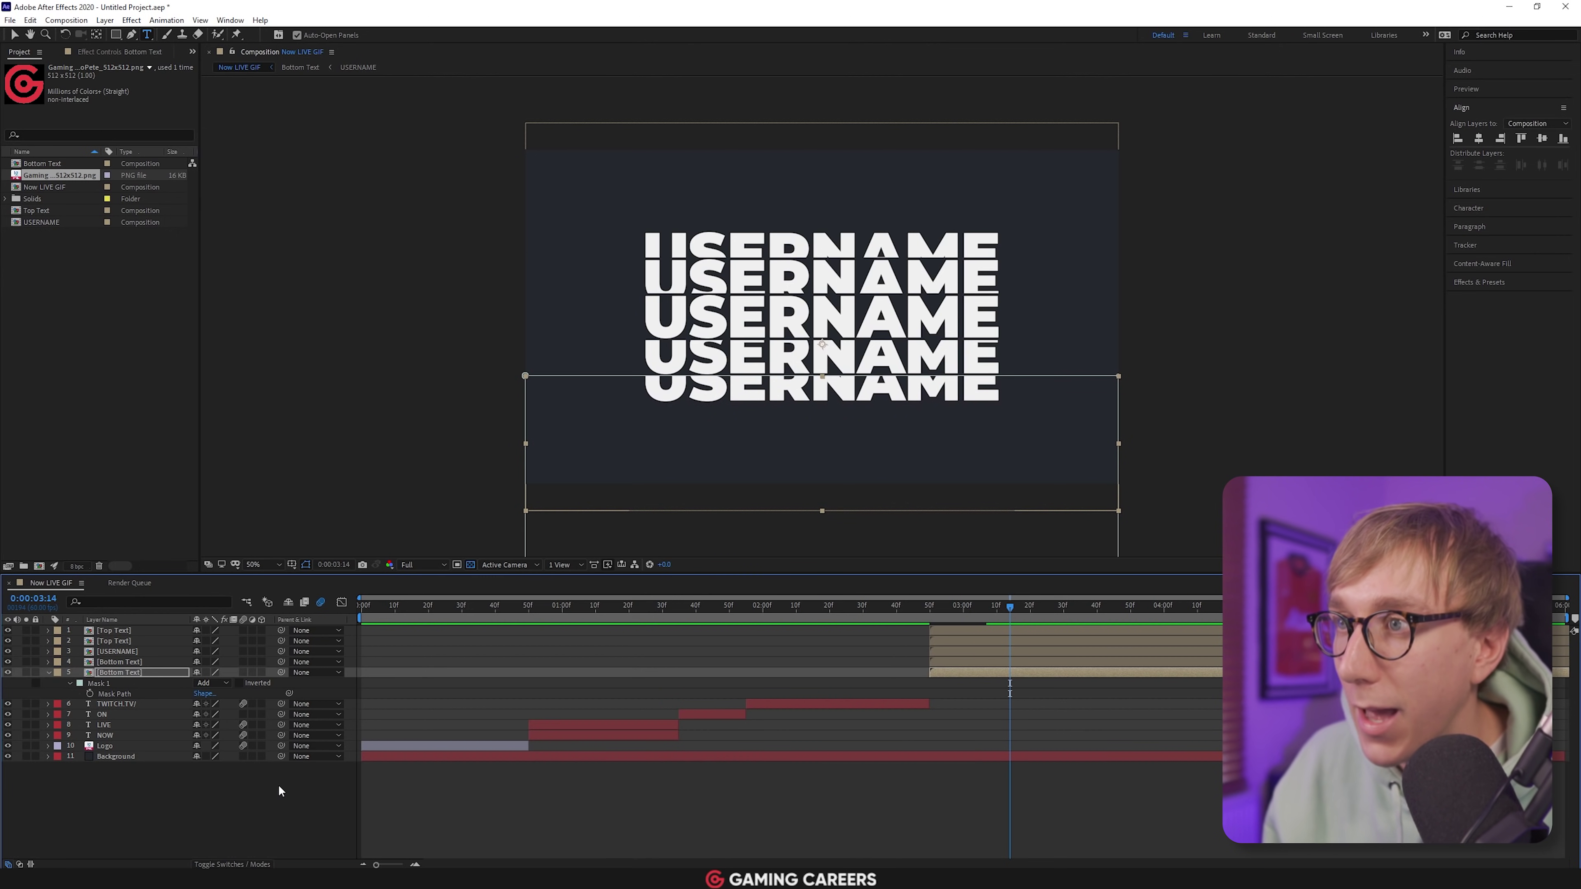
left_click(280, 791)
key("u")
left_click(143, 629)
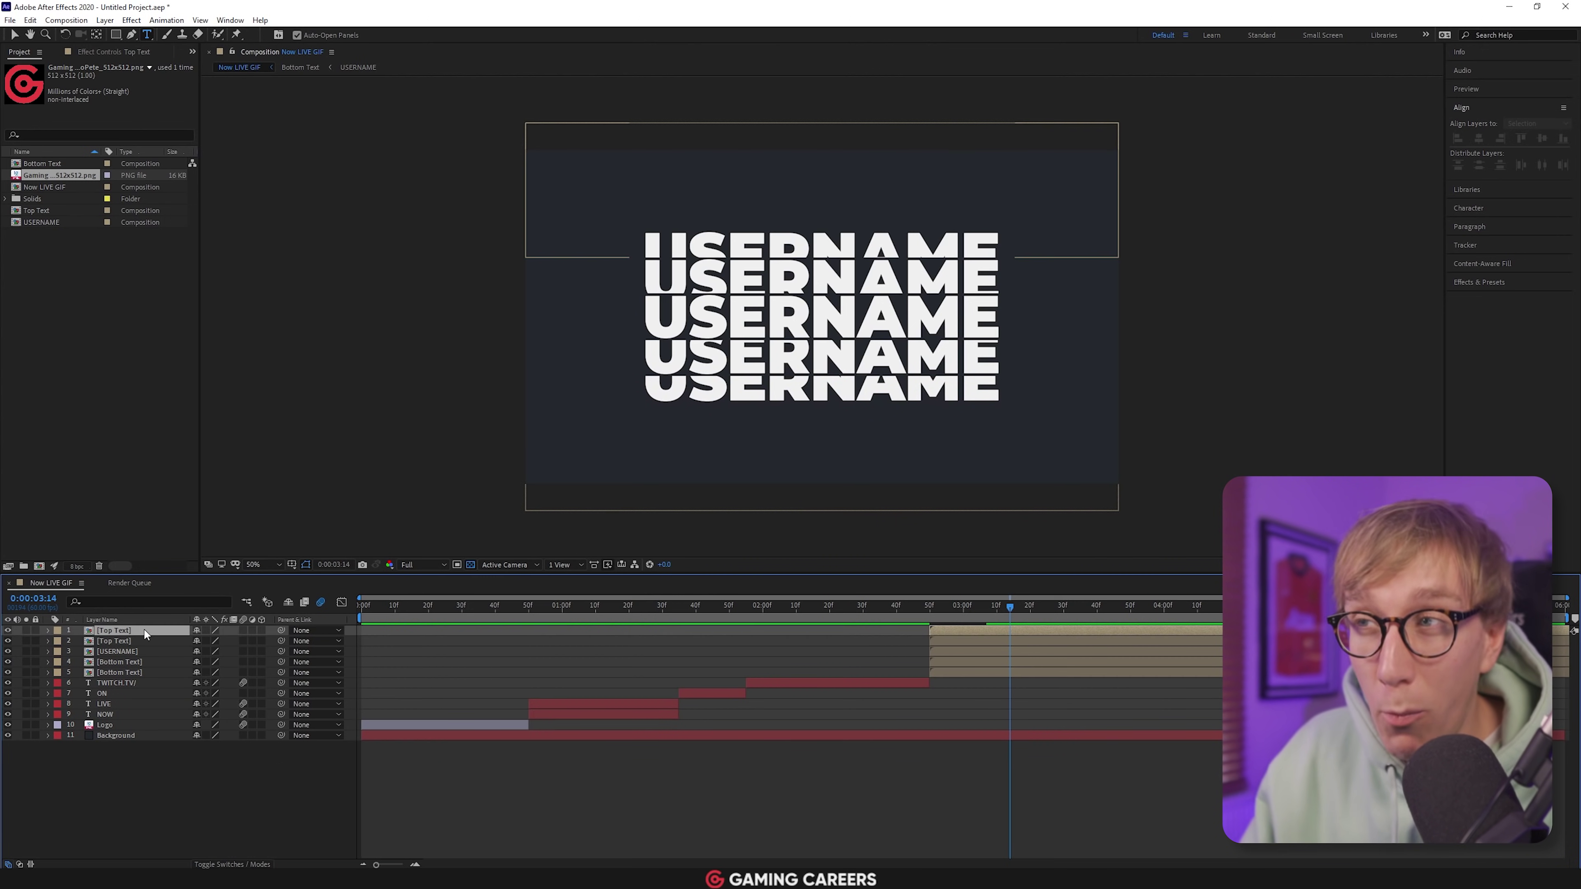
left_click(201, 789)
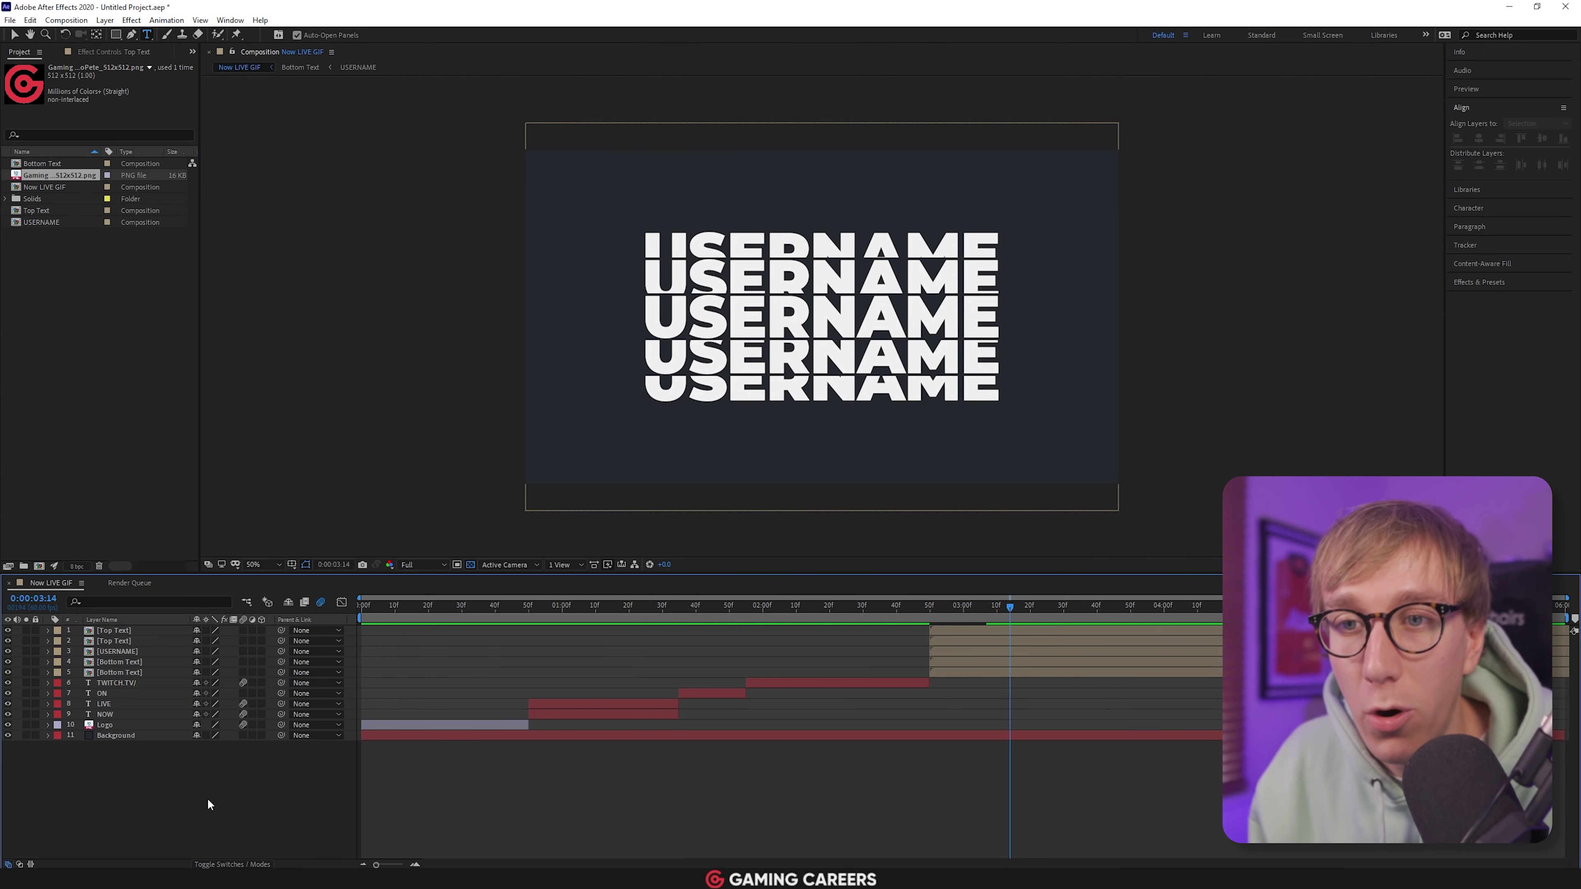
Duplicate the uppermost Top Text layer and move the new copy straight up above the stack
left_click(122, 630)
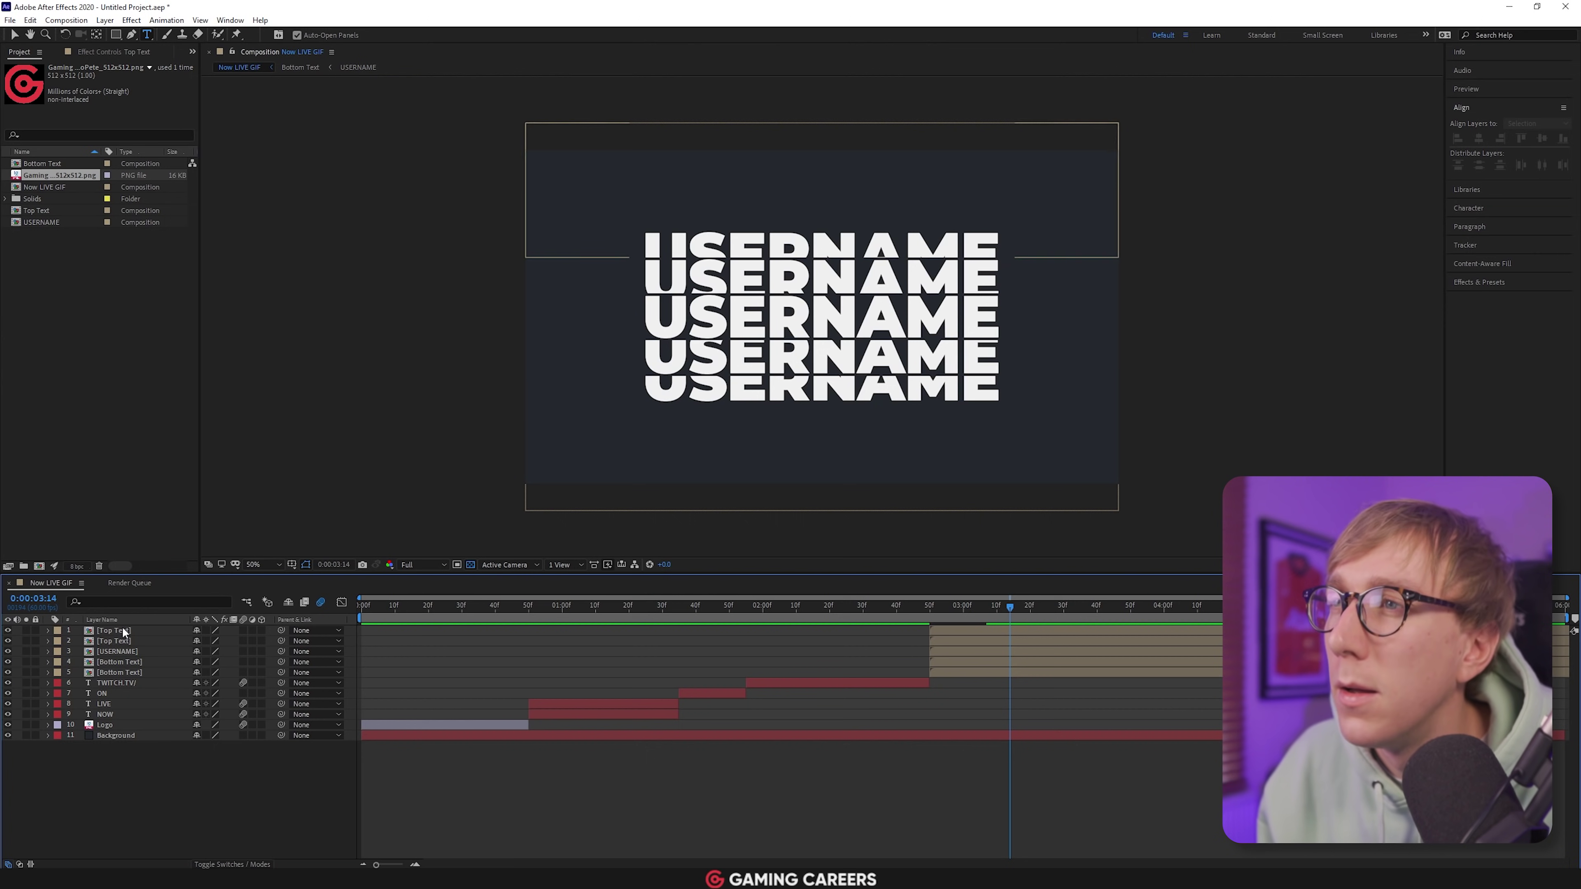
key("ctrl+d")
key("shift+Up")
key("shift+Up")
key("shift+Up")
key("shift+Up")
key("shift+Up")
key("shift+Up")
key("shift+Up")
key("shift+Up")
Trim the new Top Text copy's mask to a thinner strip of text and seat the strip just above the copy below
key("m")
key("ctrl+Down")
key("ctrl+Down")
key("ctrl+Down")
key("ctrl+Down")
key("ctrl+Down")
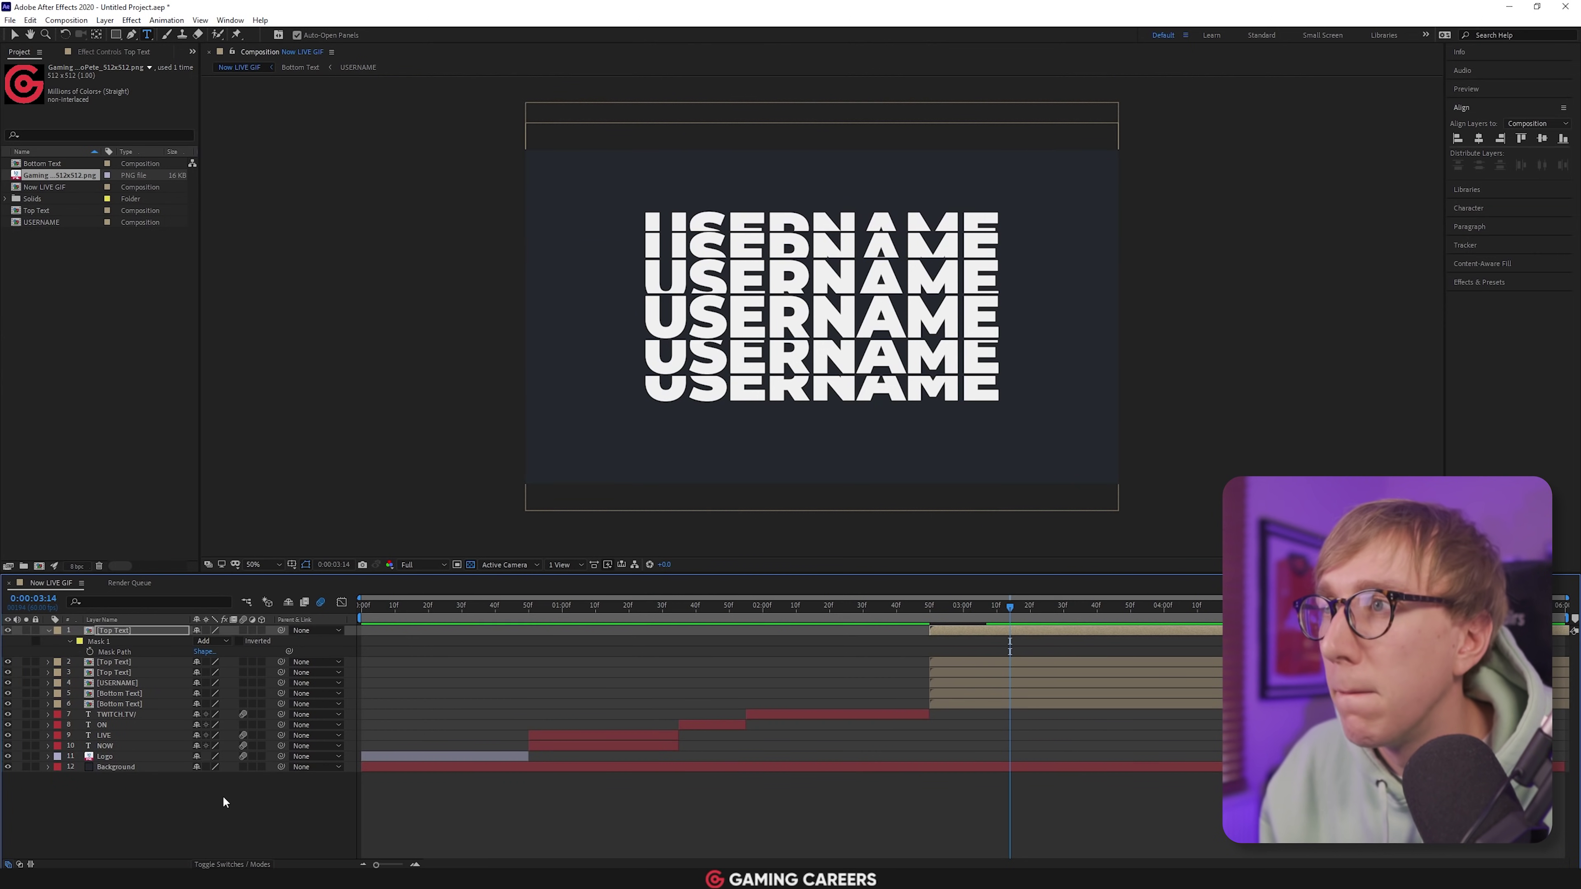
Duplicate the lowest Bottom Text layer and move the new copy straight down below the stack
key("ctrl+d")
key("ctrl+Down")
key("shift+Down")
key("shift+Down")
key("shift+Down")
key("shift+Down")
key("shift+Down")
key("shift+Down")
key("shift+Down")
key("shift+Down")
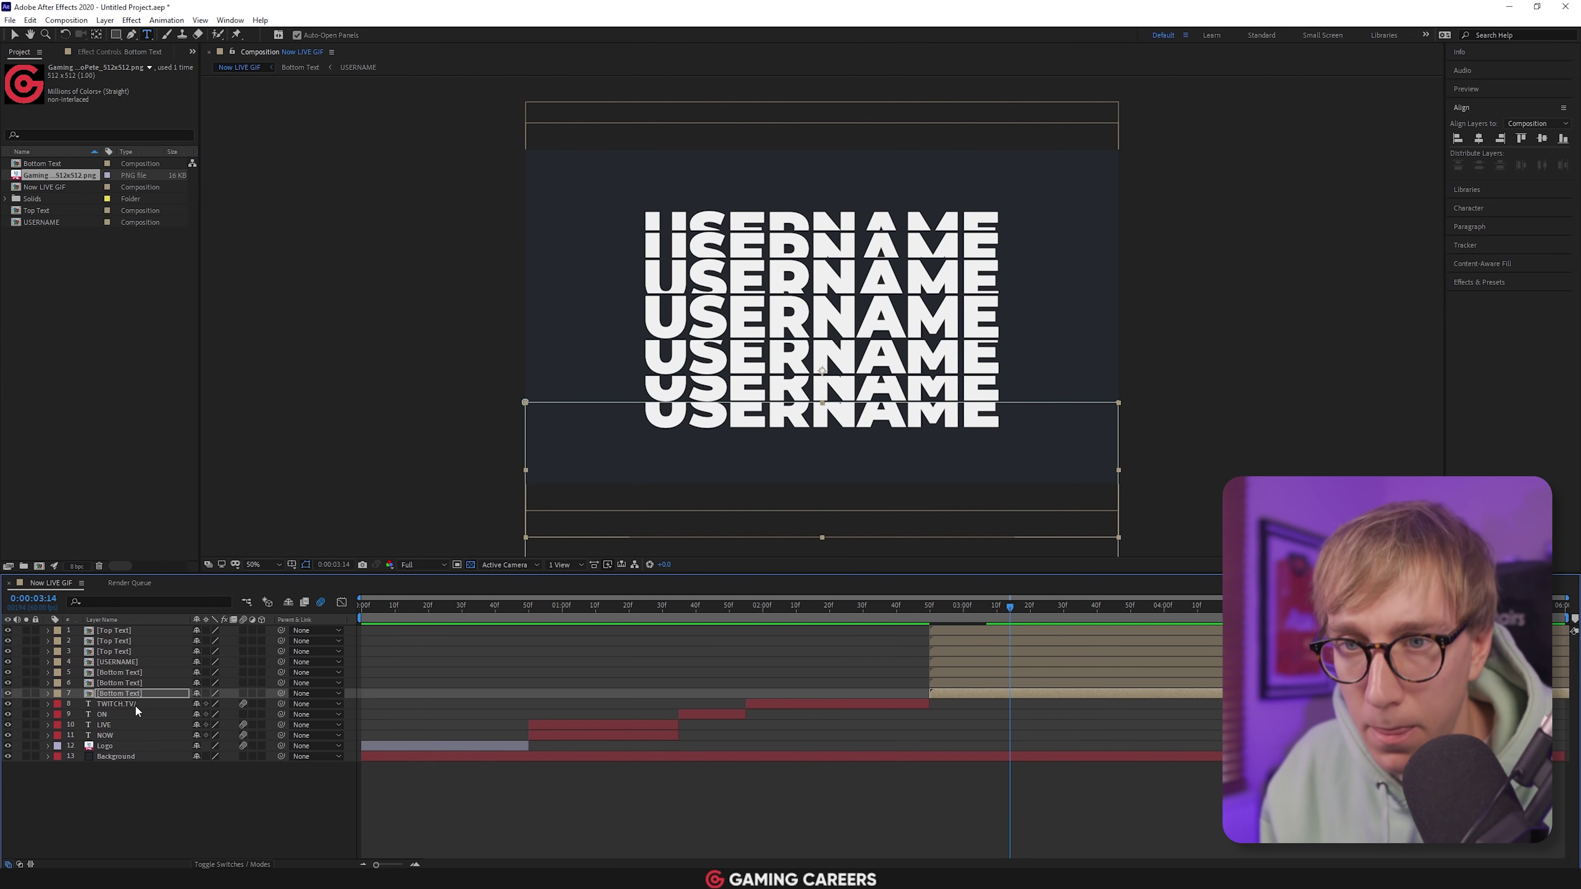
Trim the new Bottom Text copy to a thinner strip of text and seat it just beneath the copy above
key("ctrl+Up")
key("ctrl+Up")
key("ctrl+Up")
Preview the stacked USERNAME animation from just before the text layers start, at 0:00:02:49
key("Page_Down")
key("Page_Down")
key("Page_Down")
key("Page_Down")
key("Page_Down")
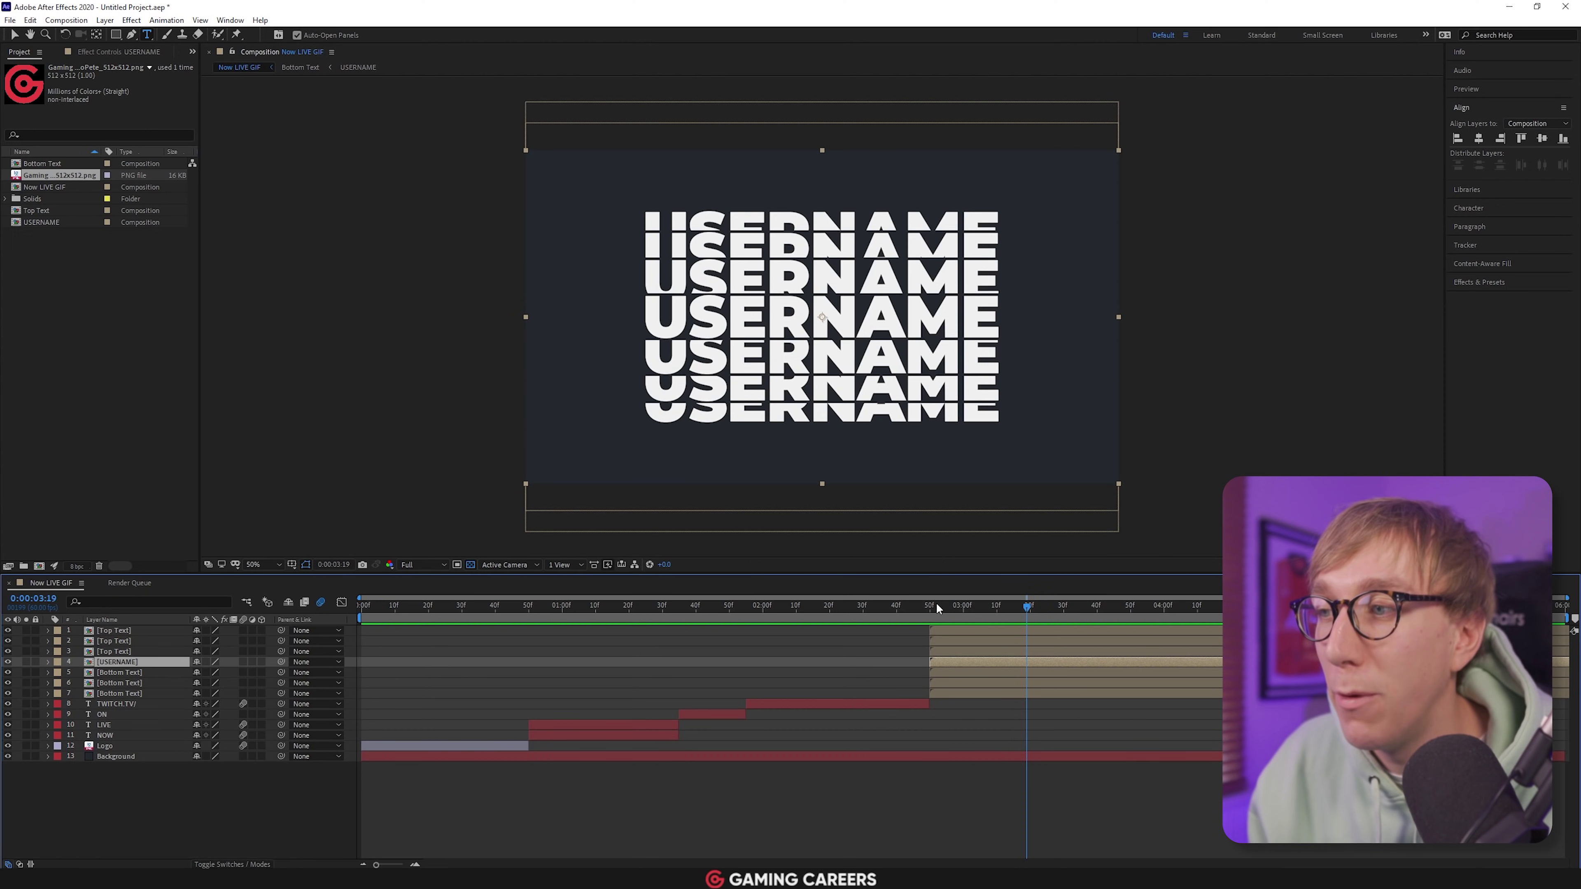
left_click_drag(959, 605, 928, 606)
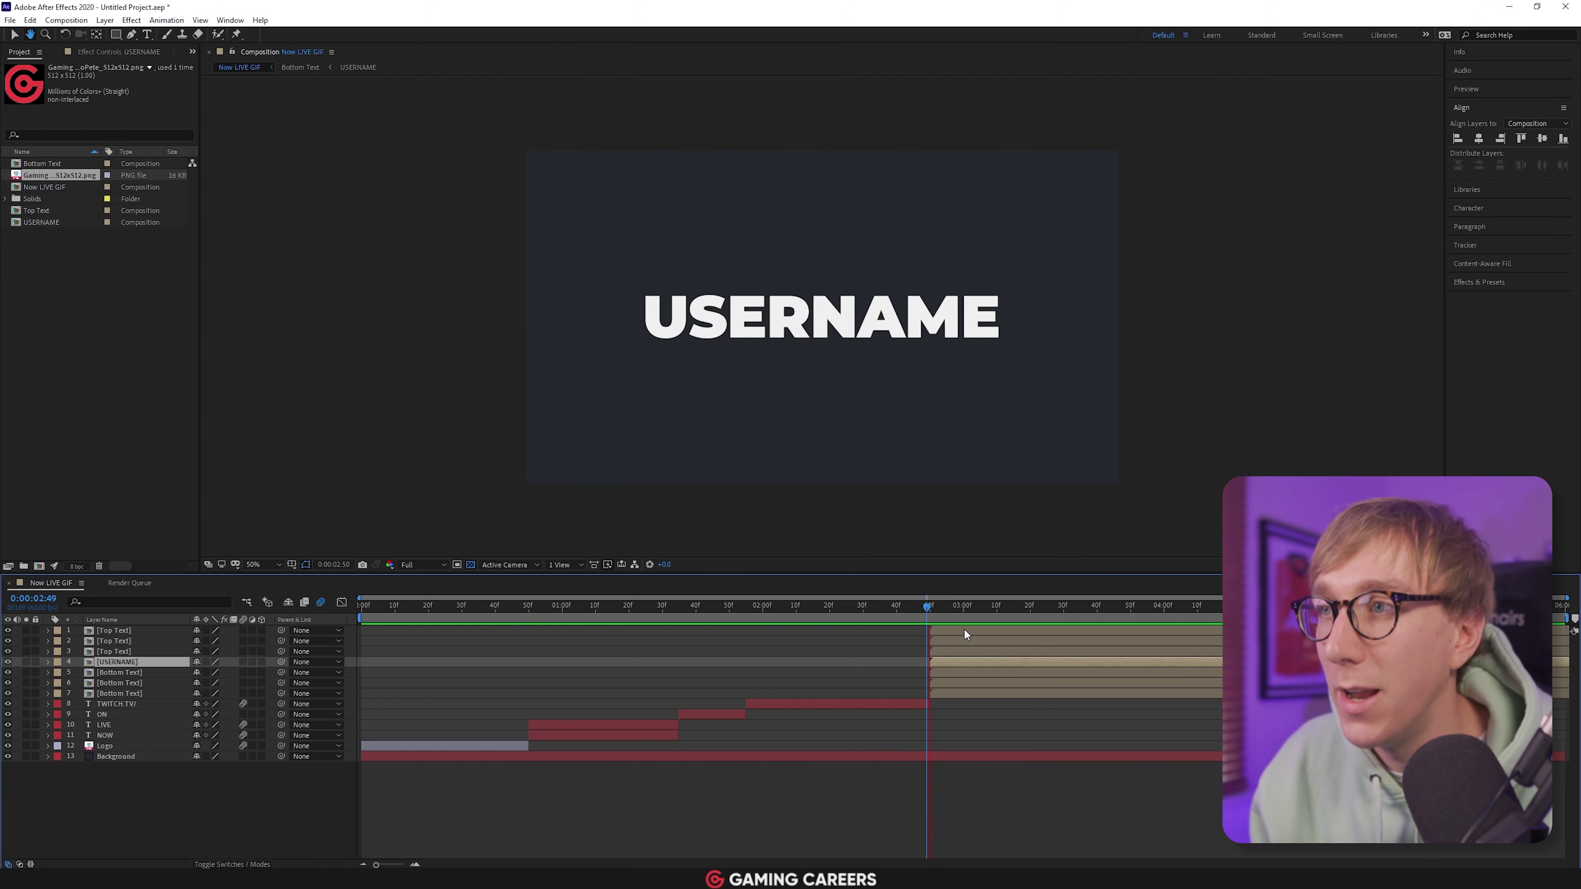
left_click(924, 602)
key("space")
key("space")
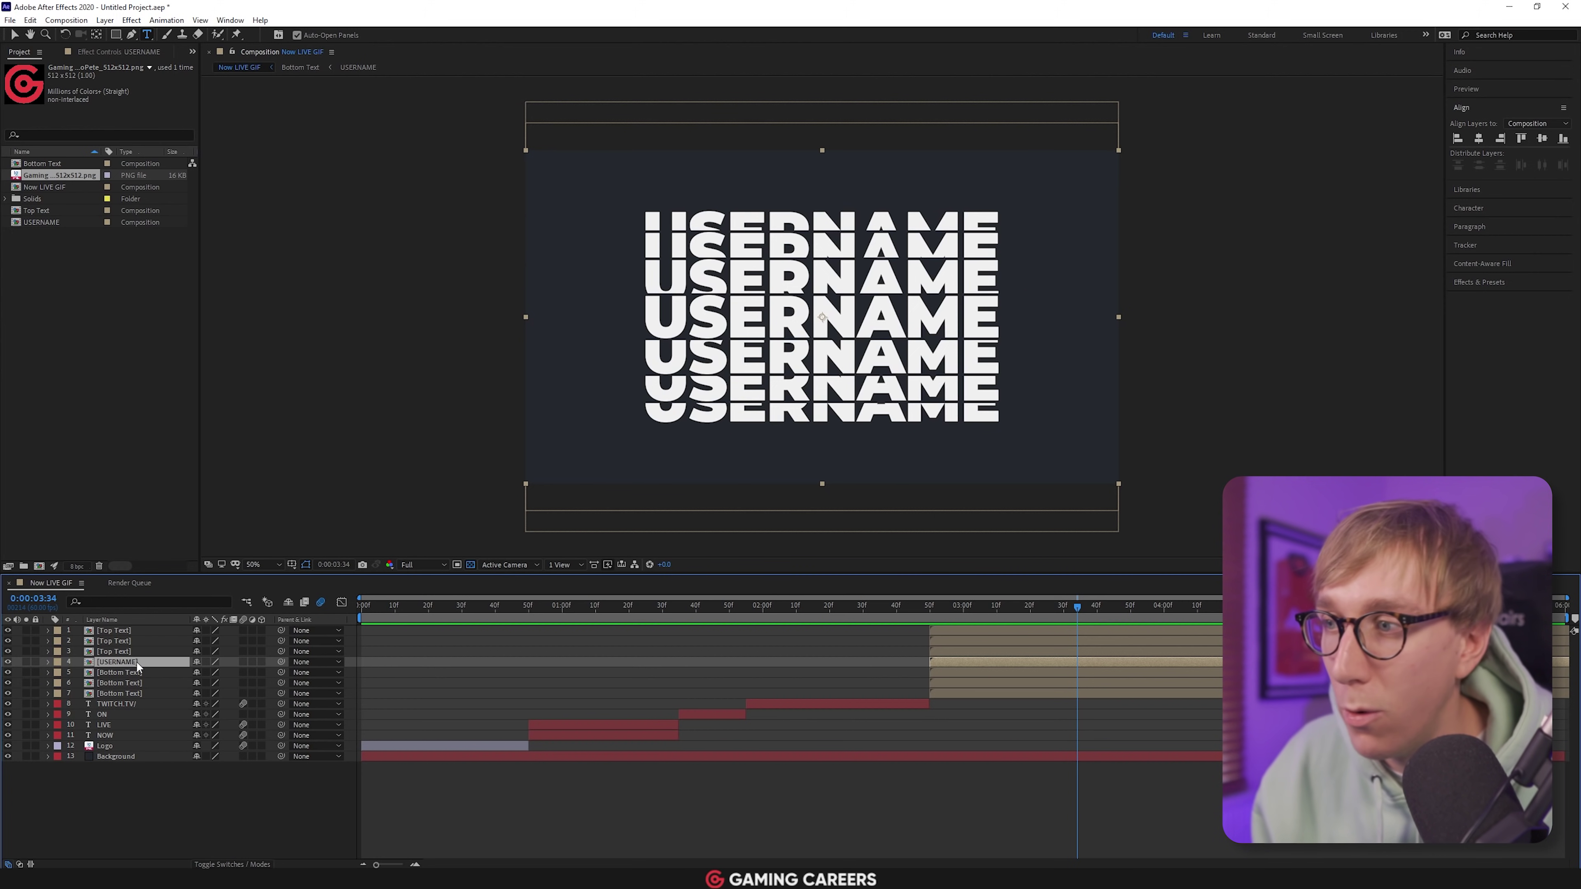
Shift the Top Text and Bottom Text layers adjacent to USERNAME so both start at 0:00:03:05
left_click(930, 606)
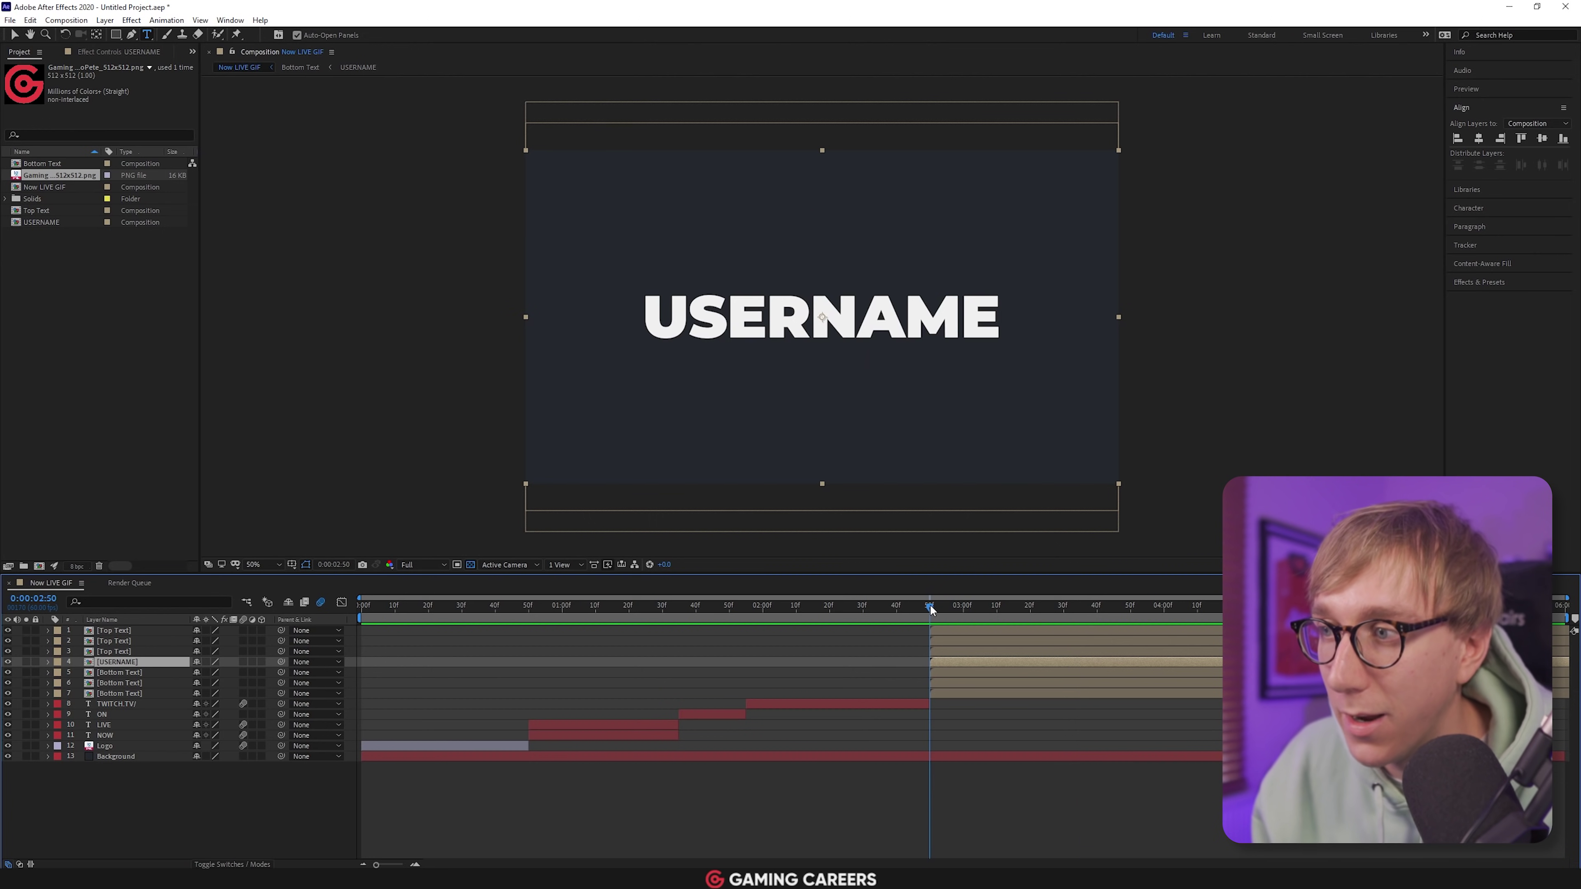
left_click_drag(931, 607, 981, 603)
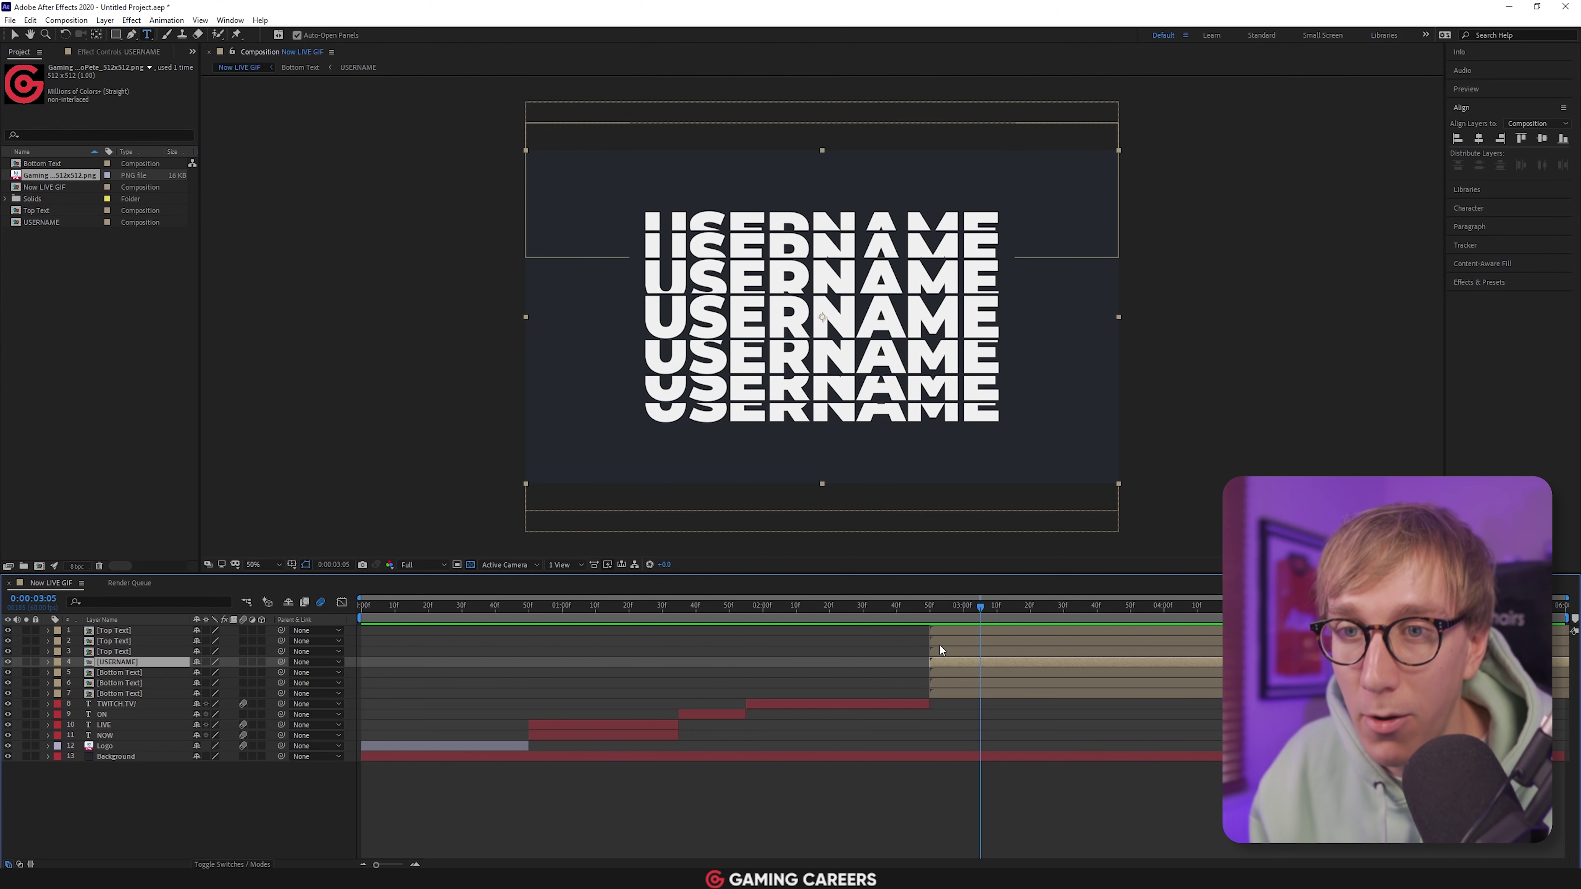
left_click(131, 652)
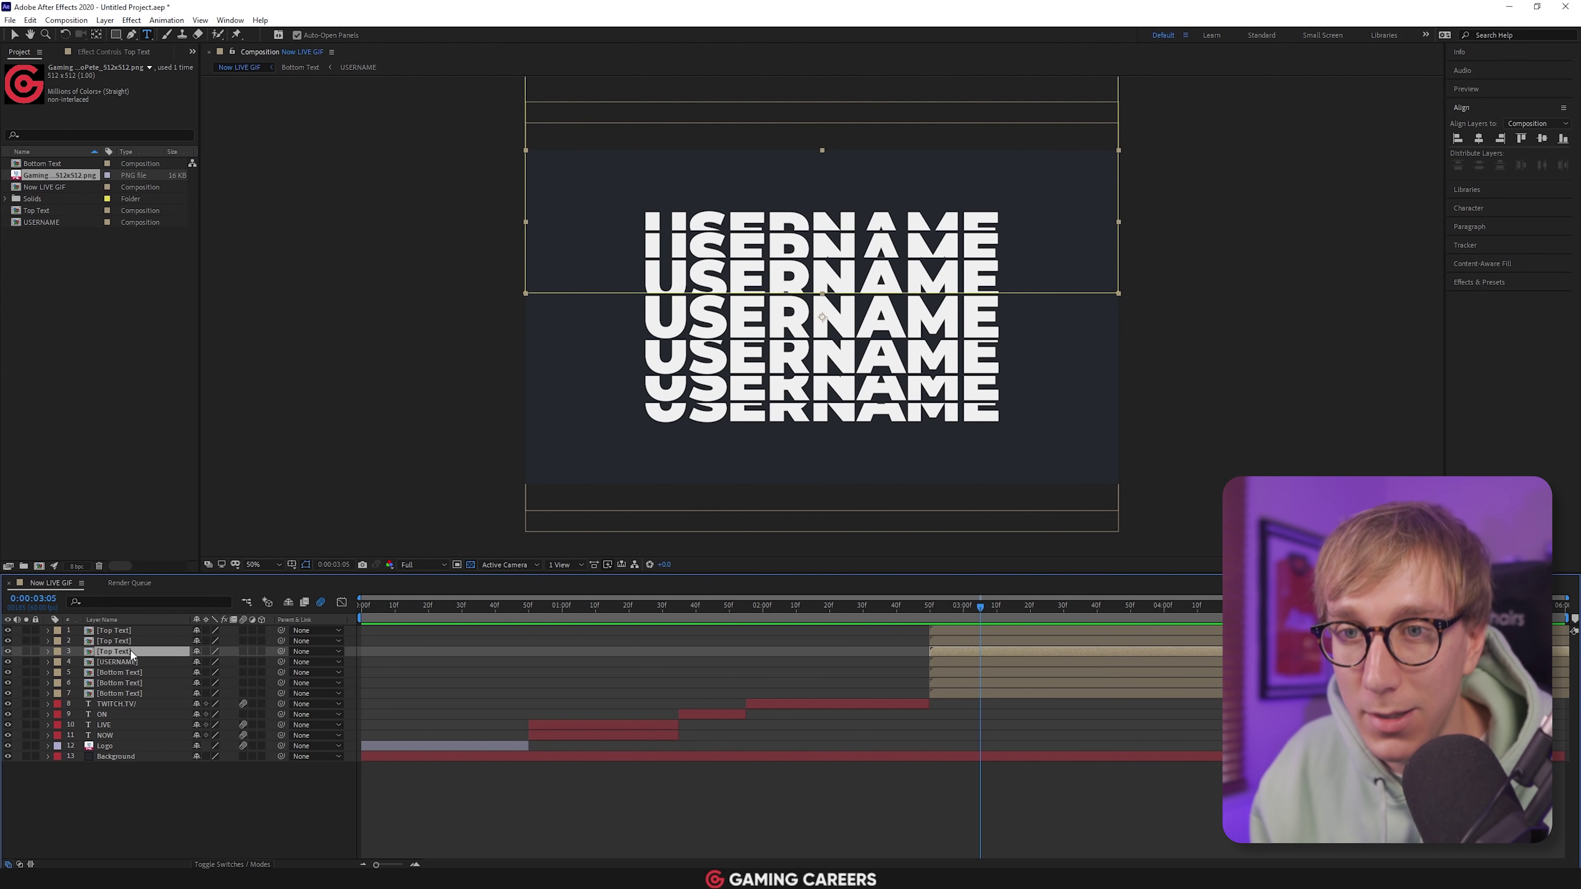
left_click(135, 660, "ctrl")
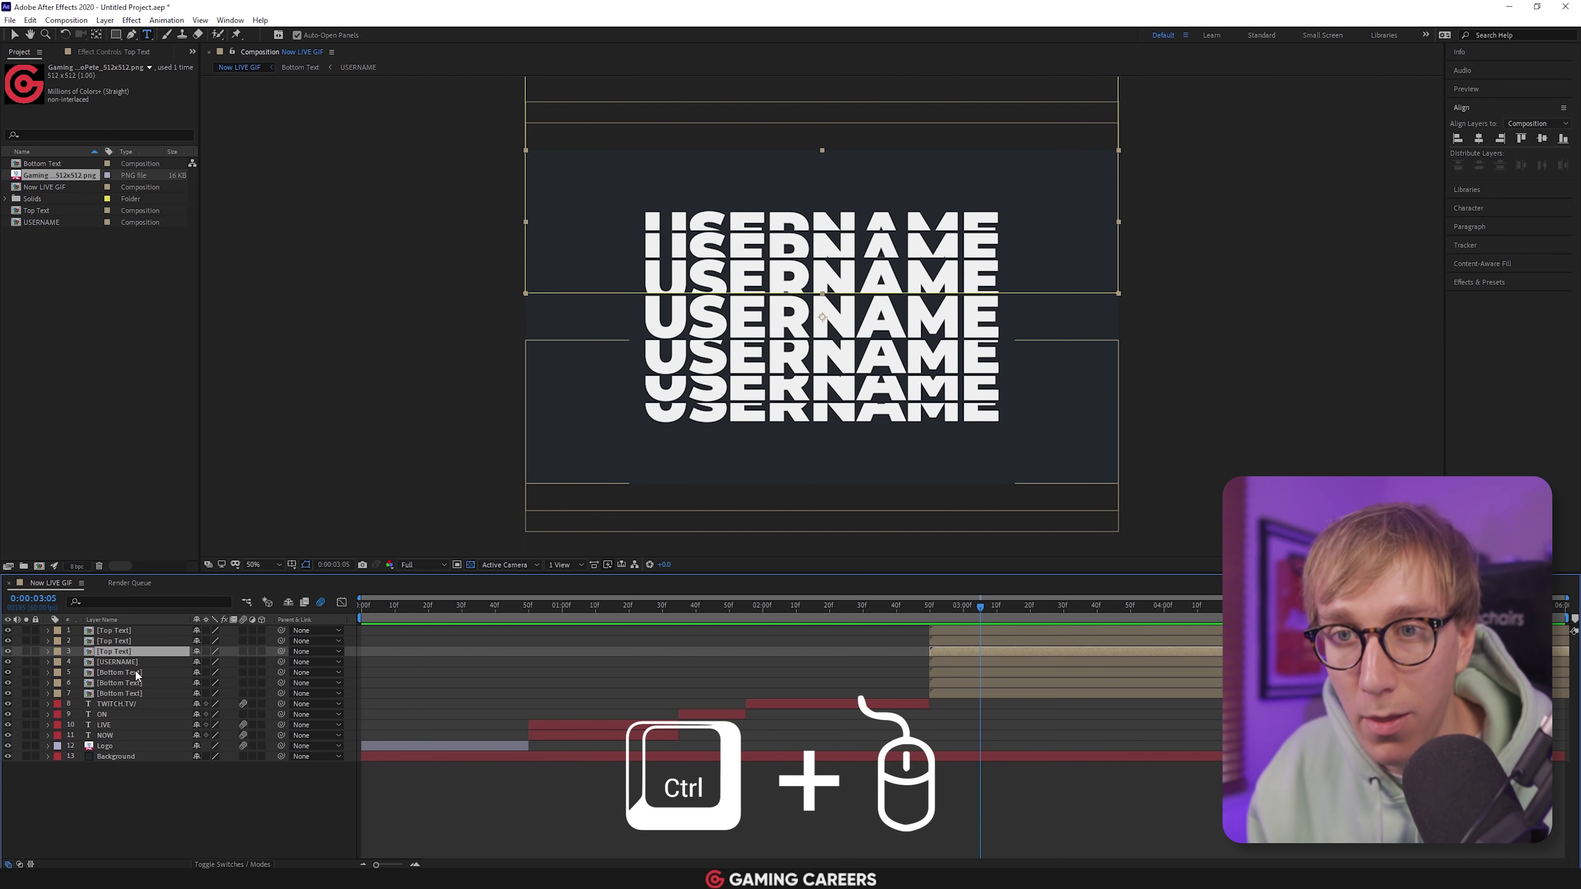
left_click(126, 673, "ctrl")
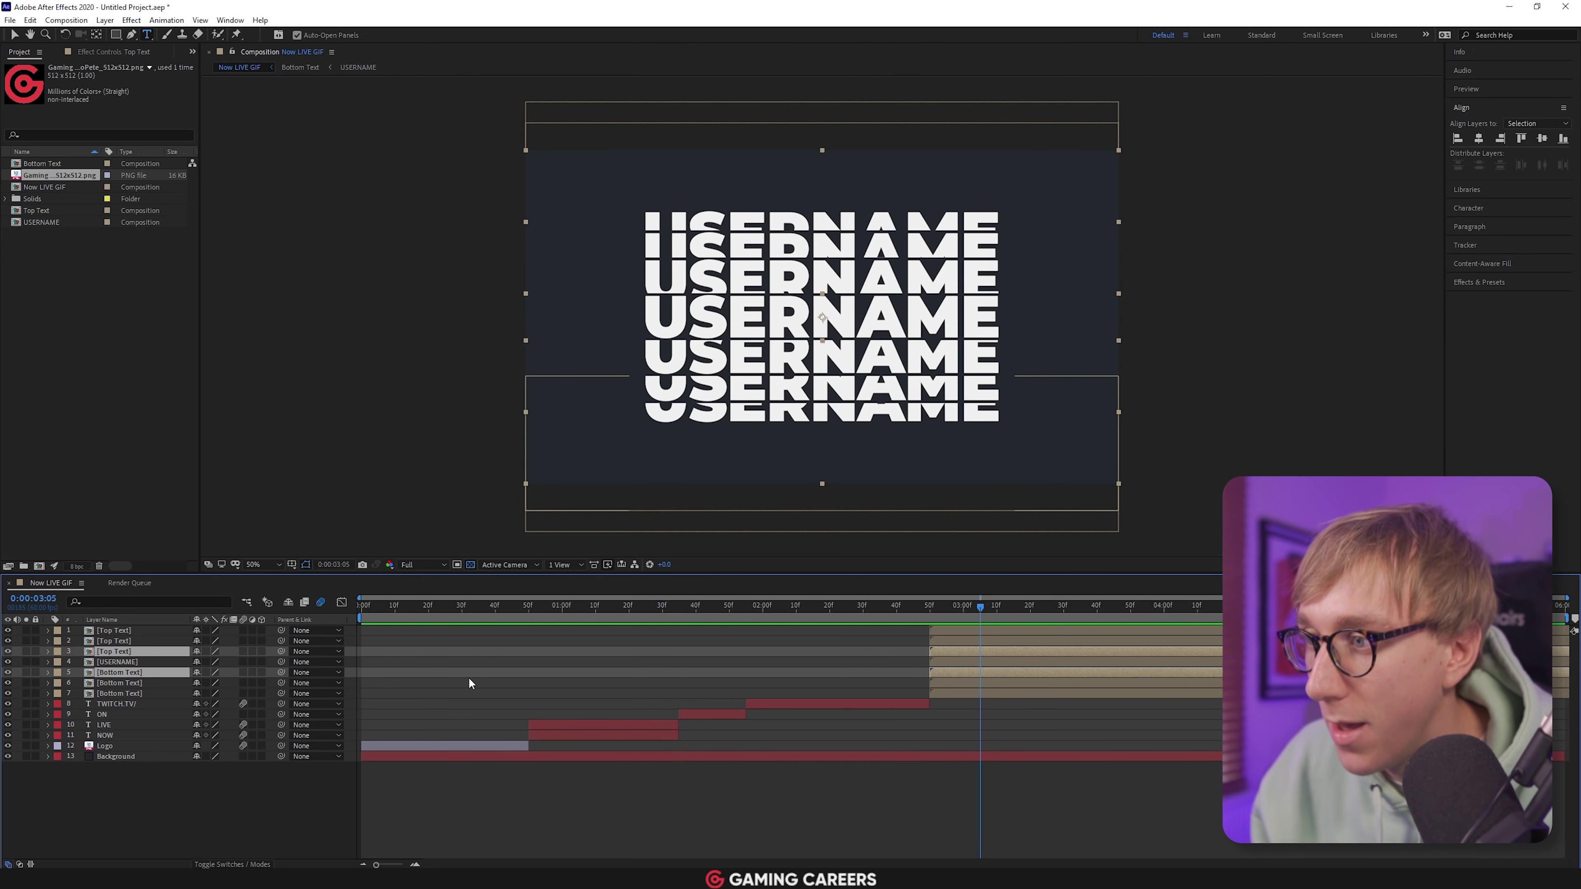
left_click_drag(971, 651, 1014, 615)
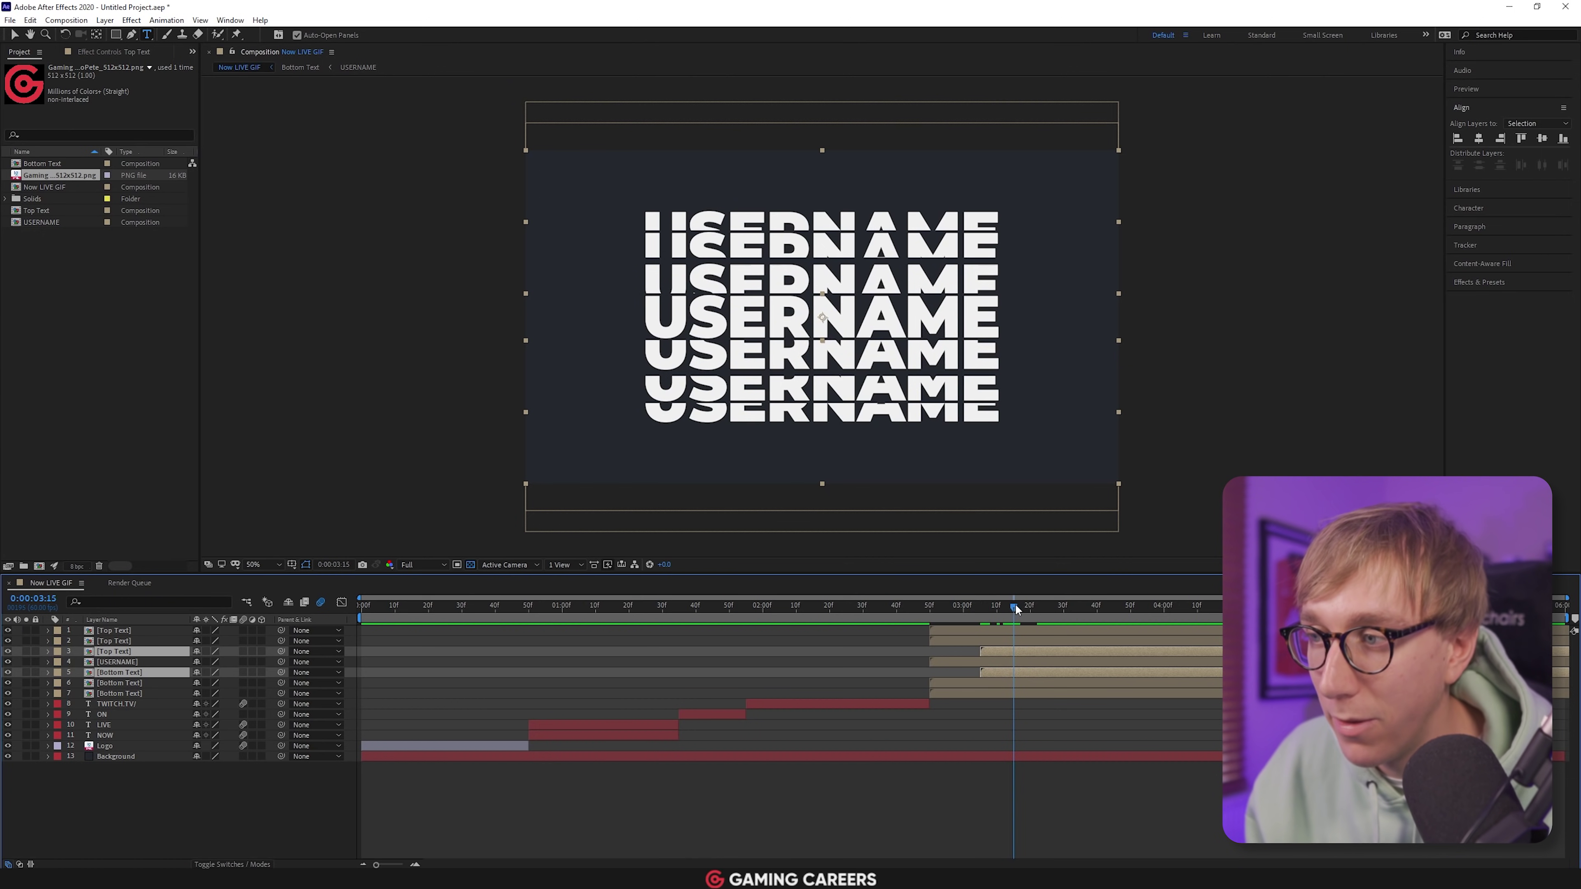
Shift the middle Top Text and Bottom Text layers together so both start at 0:00:03:15
left_click(990, 639)
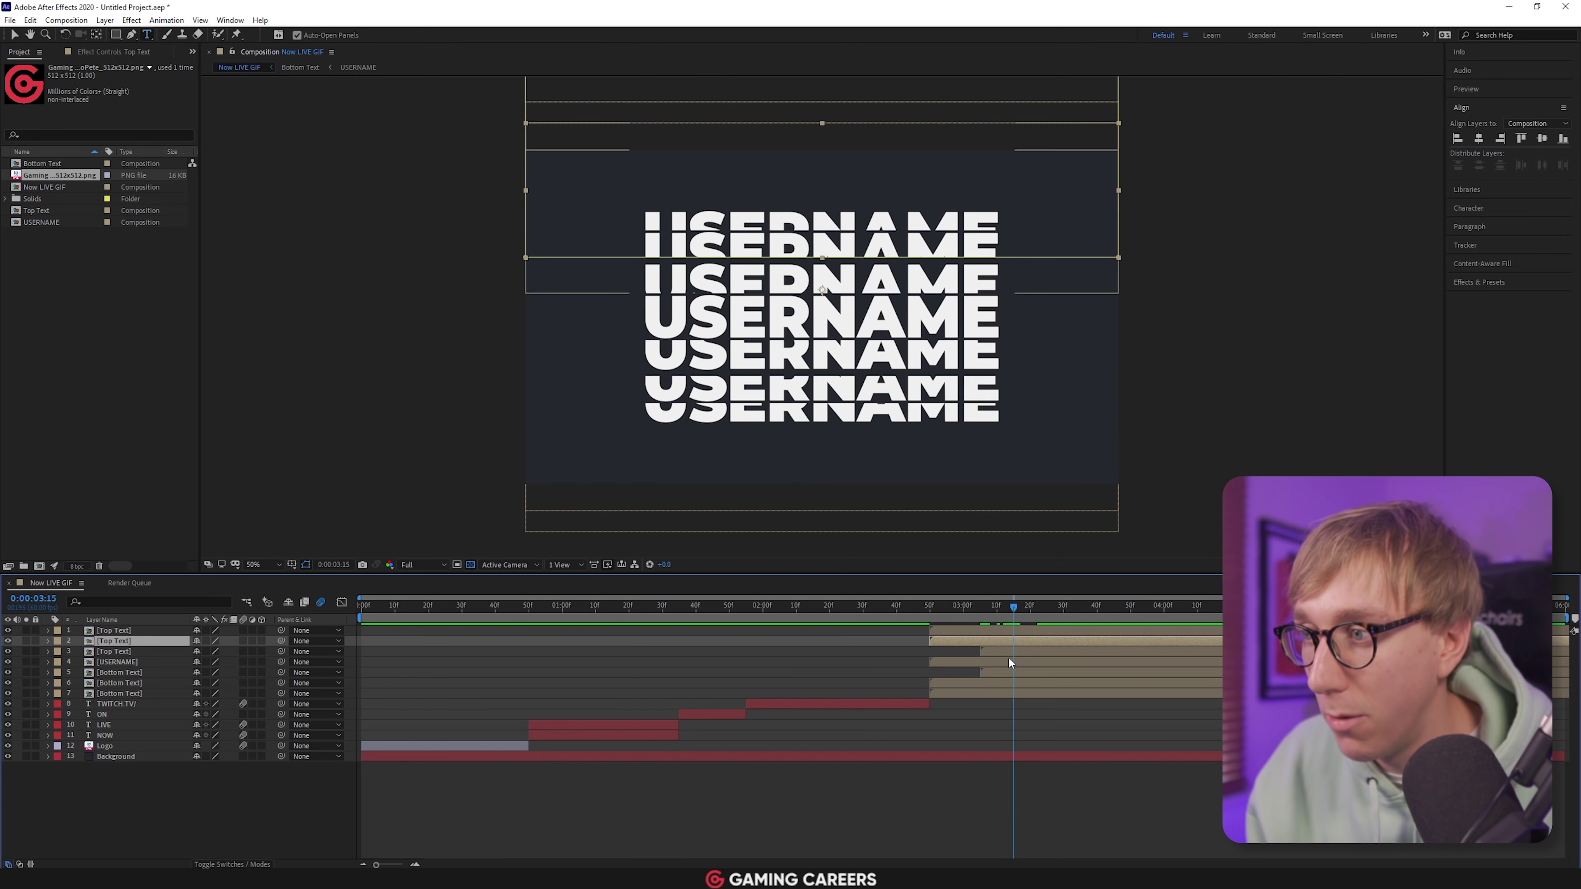
left_click(997, 681, "ctrl")
left_click_drag(996, 639, 1047, 607)
Shift the outermost Top Text and Bottom Text layers together so both start at 0:00:03:25
left_click(1064, 631)
left_click(1033, 693, "ctrl")
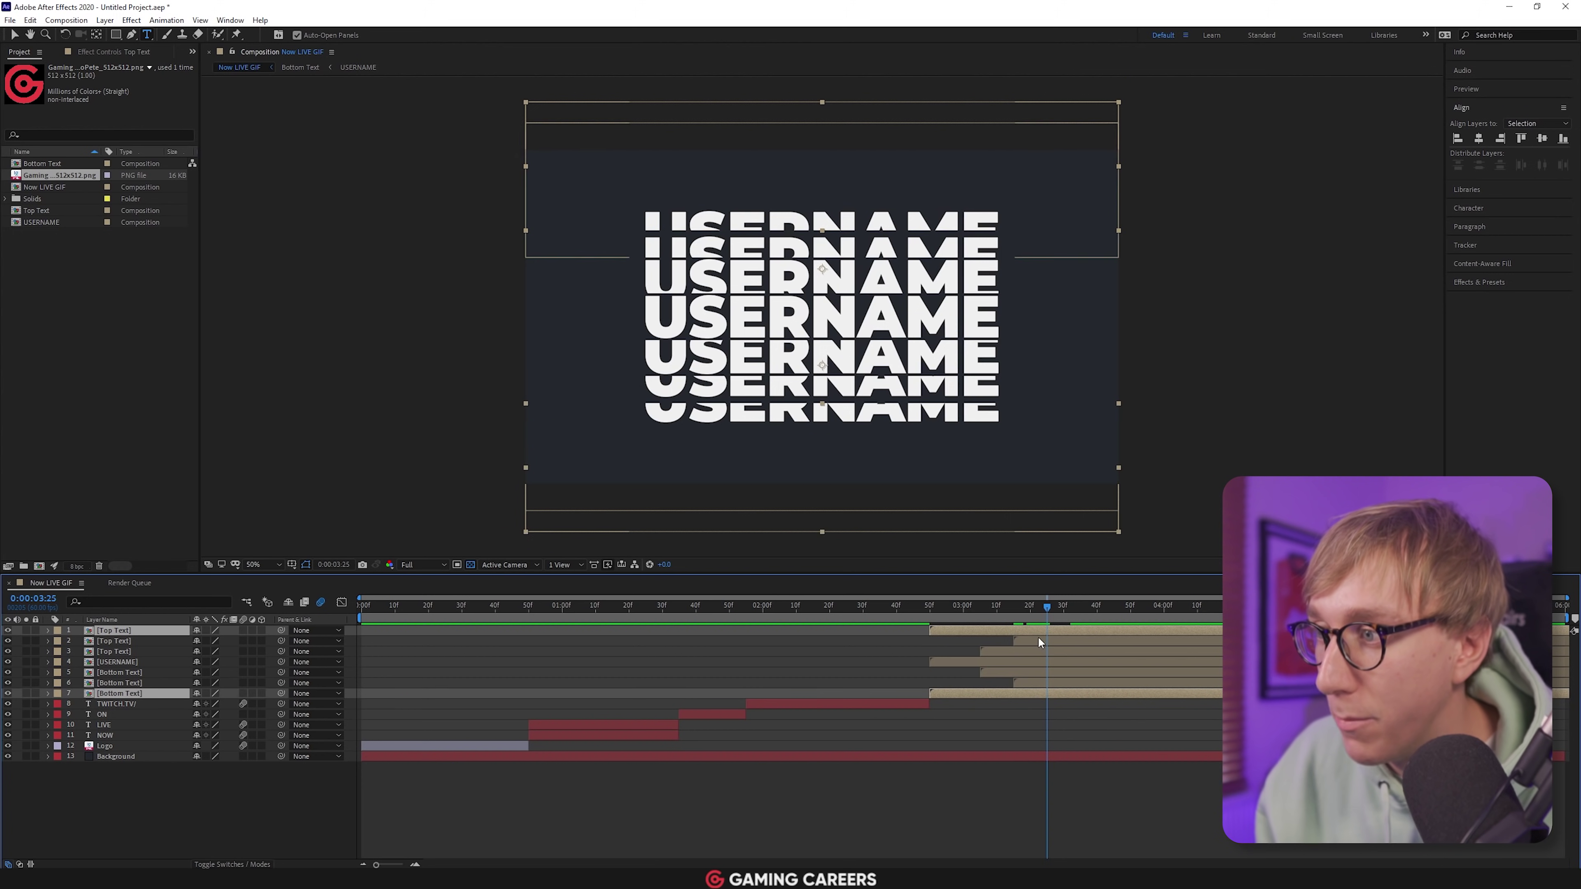
left_click_drag(1038, 629, 1152, 629)
Preview the staggered USERNAME stack from 0:00:02:45, just before the text layers start
left_click(911, 604)
key("space")
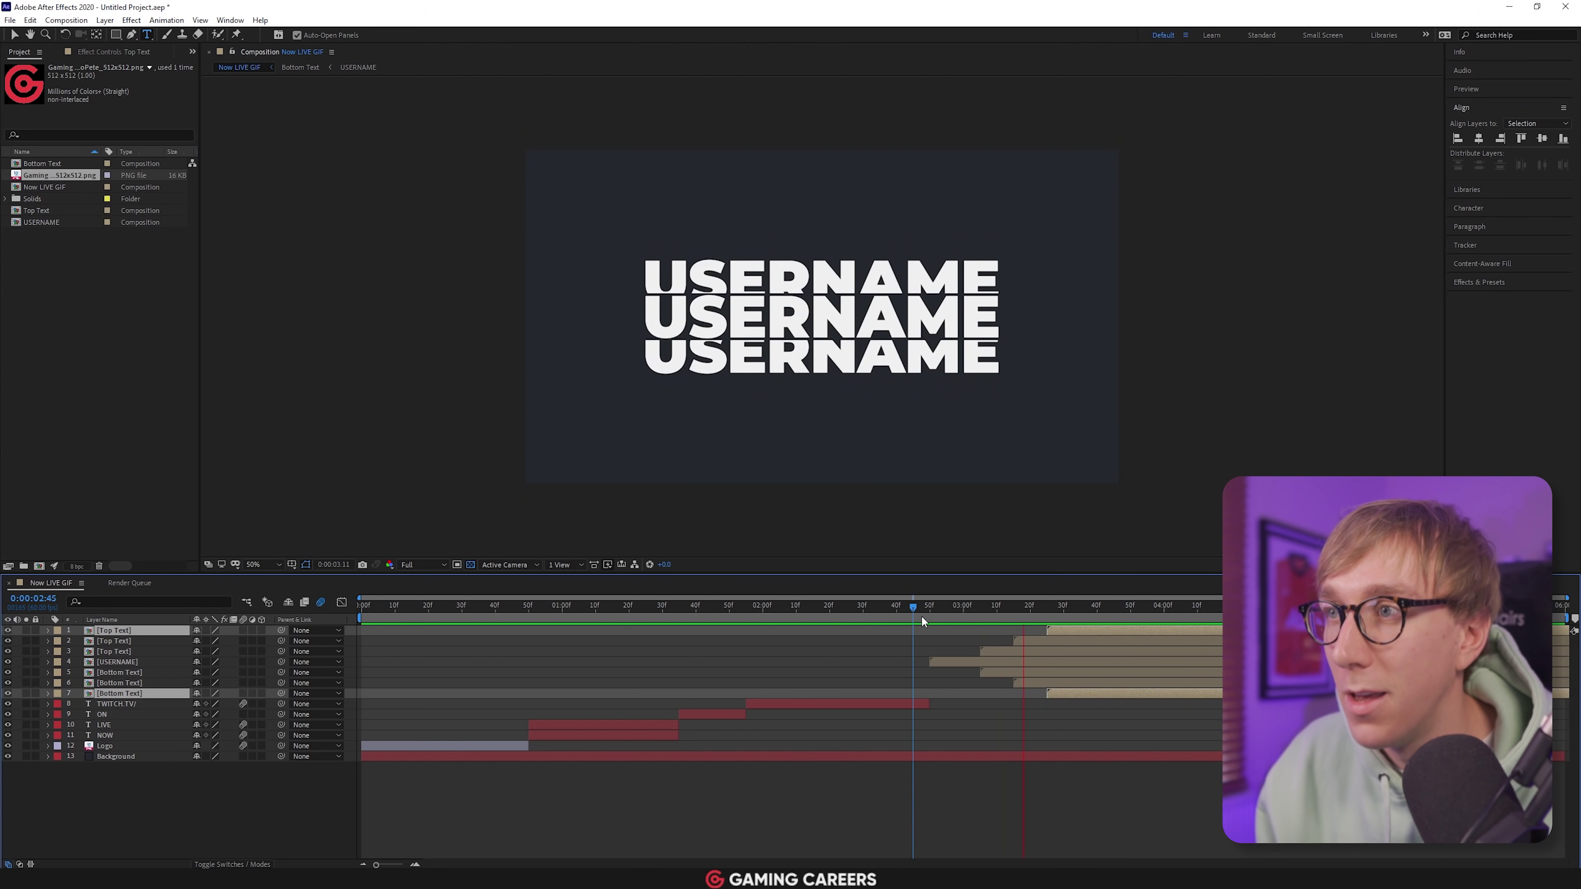
left_click(921, 617)
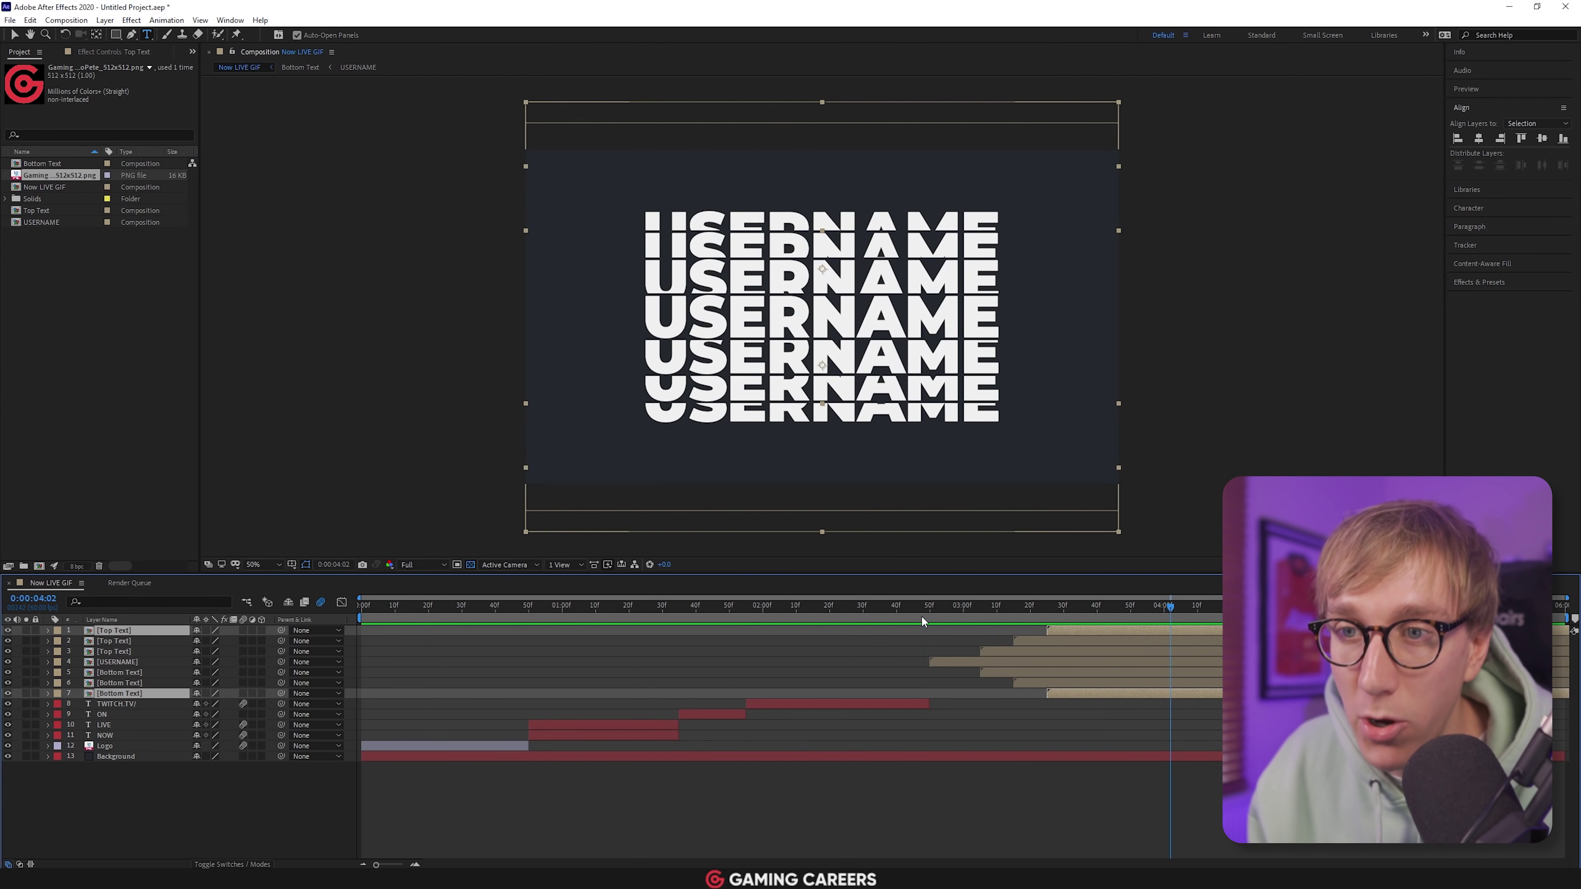
Enable motion blur on the USERNAME layer and all Top Text and Bottom Text layers, and preview the stack animation again
left_click_drag(244, 633, 244, 685)
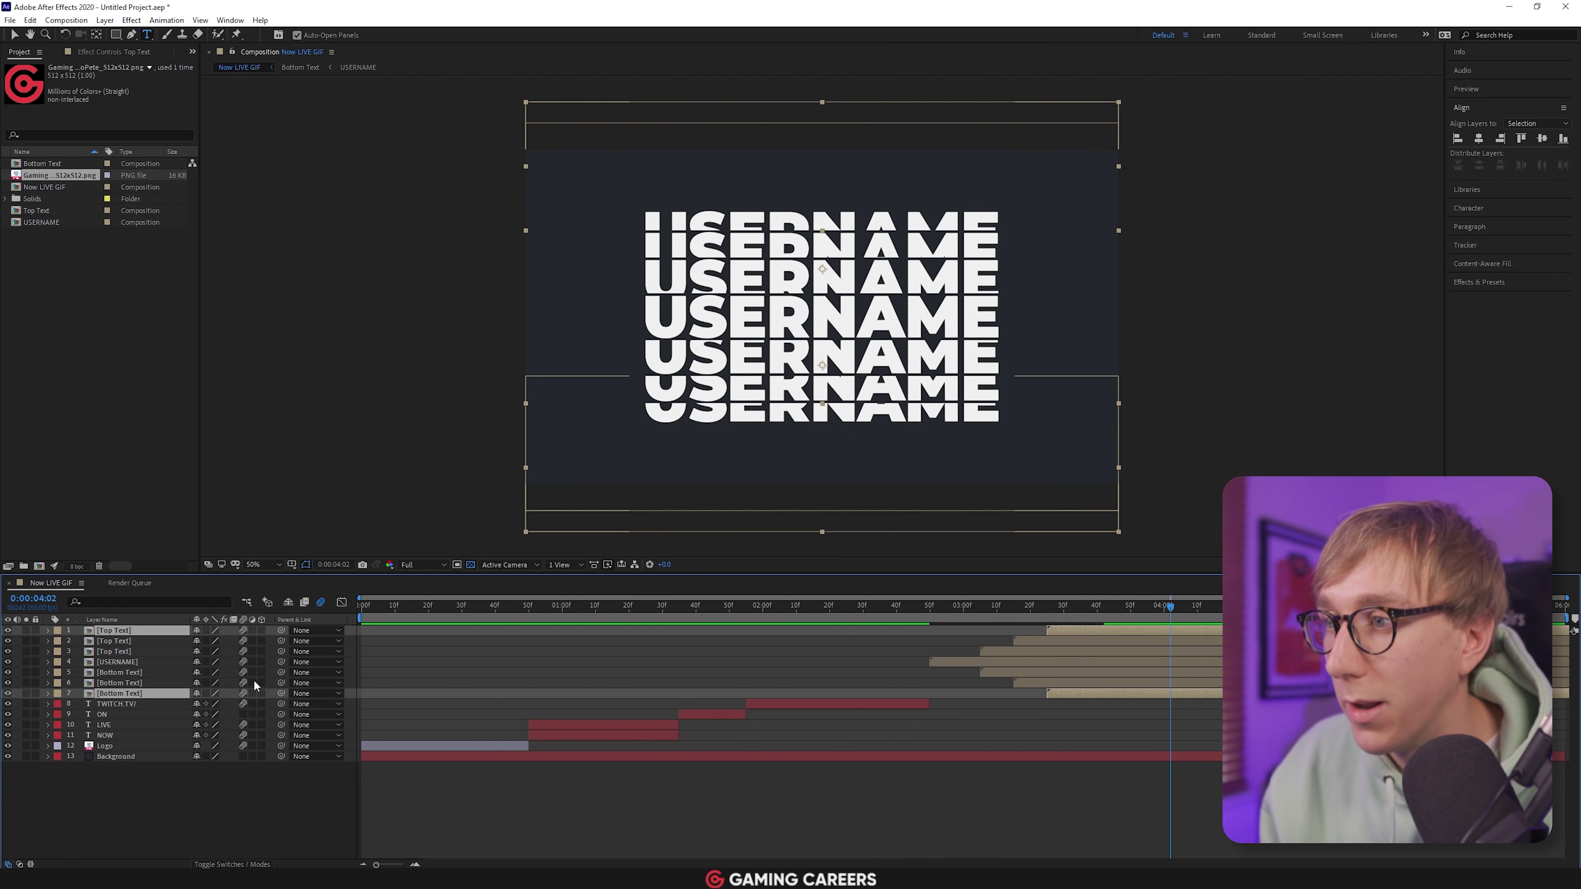
left_click(910, 605)
key("space")
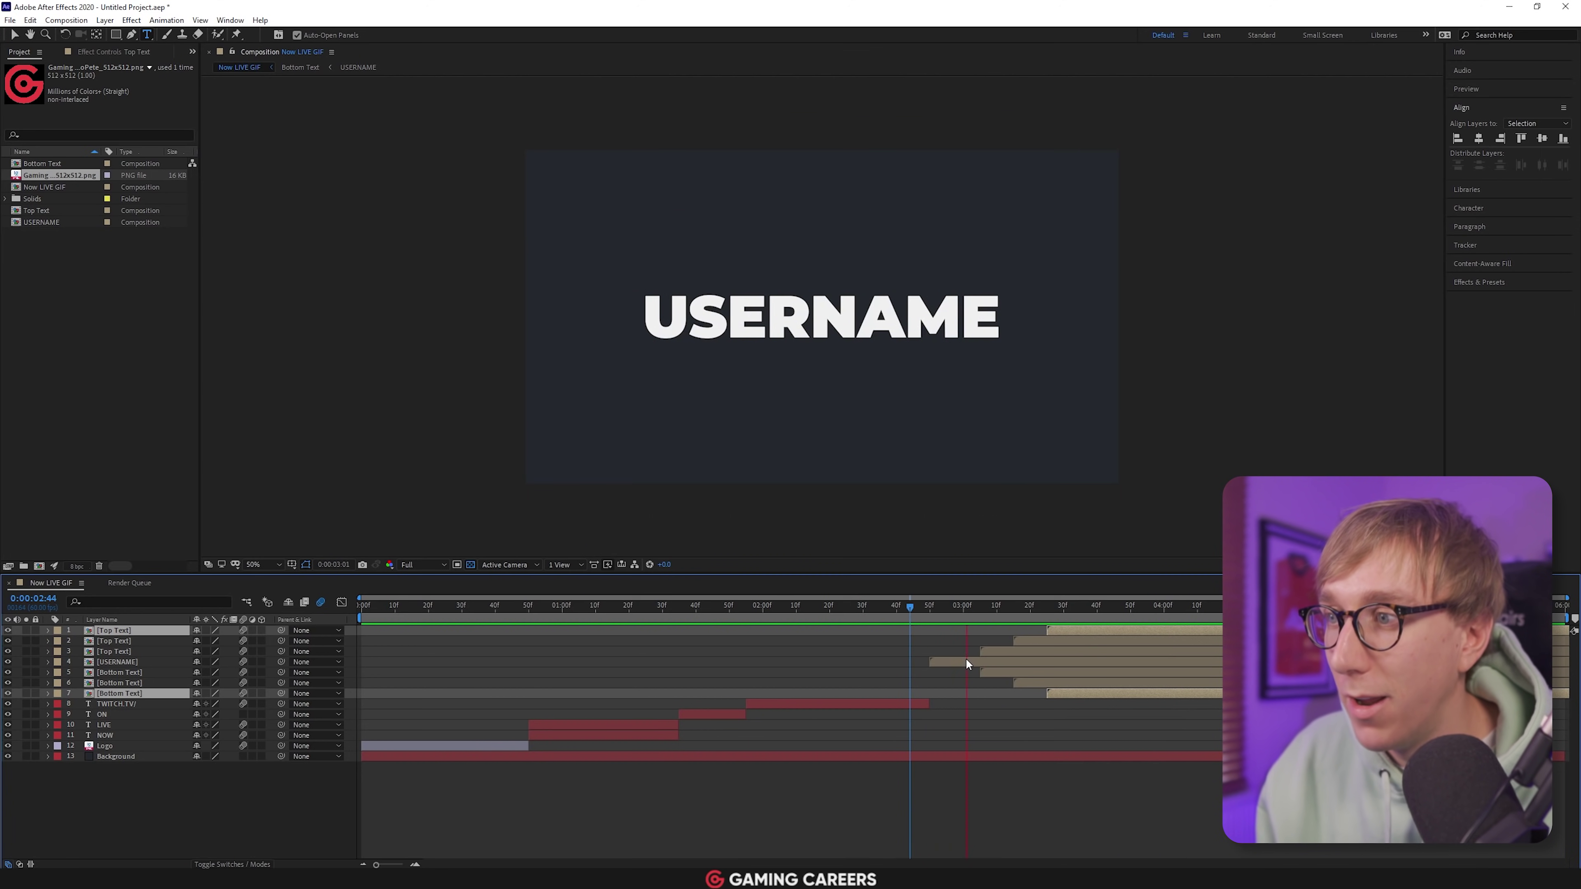
left_click(912, 606)
key("space")
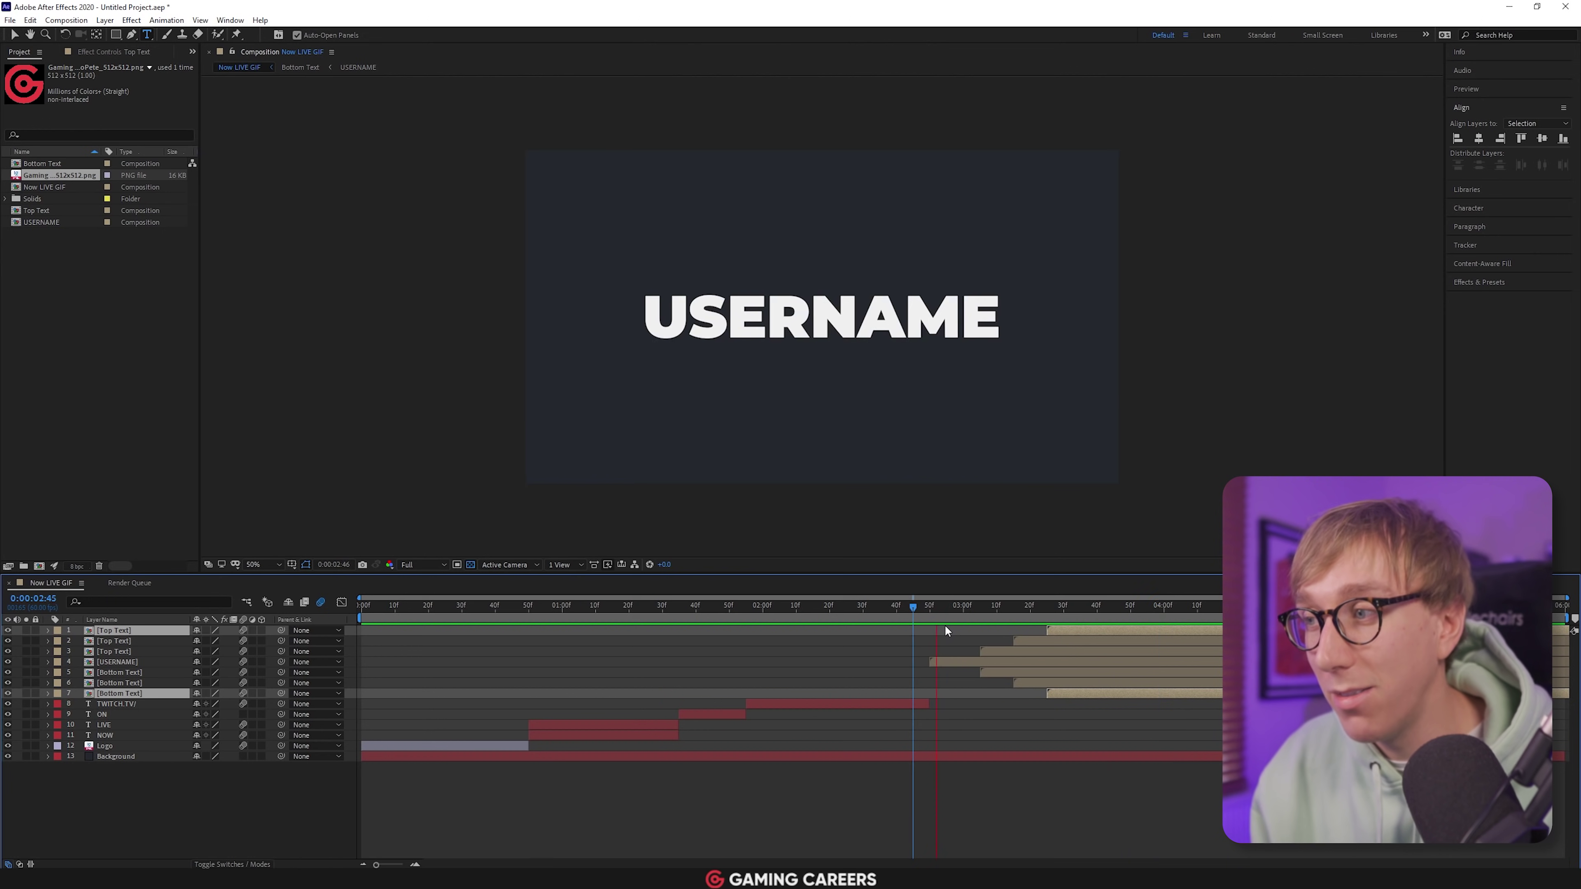
key("space")
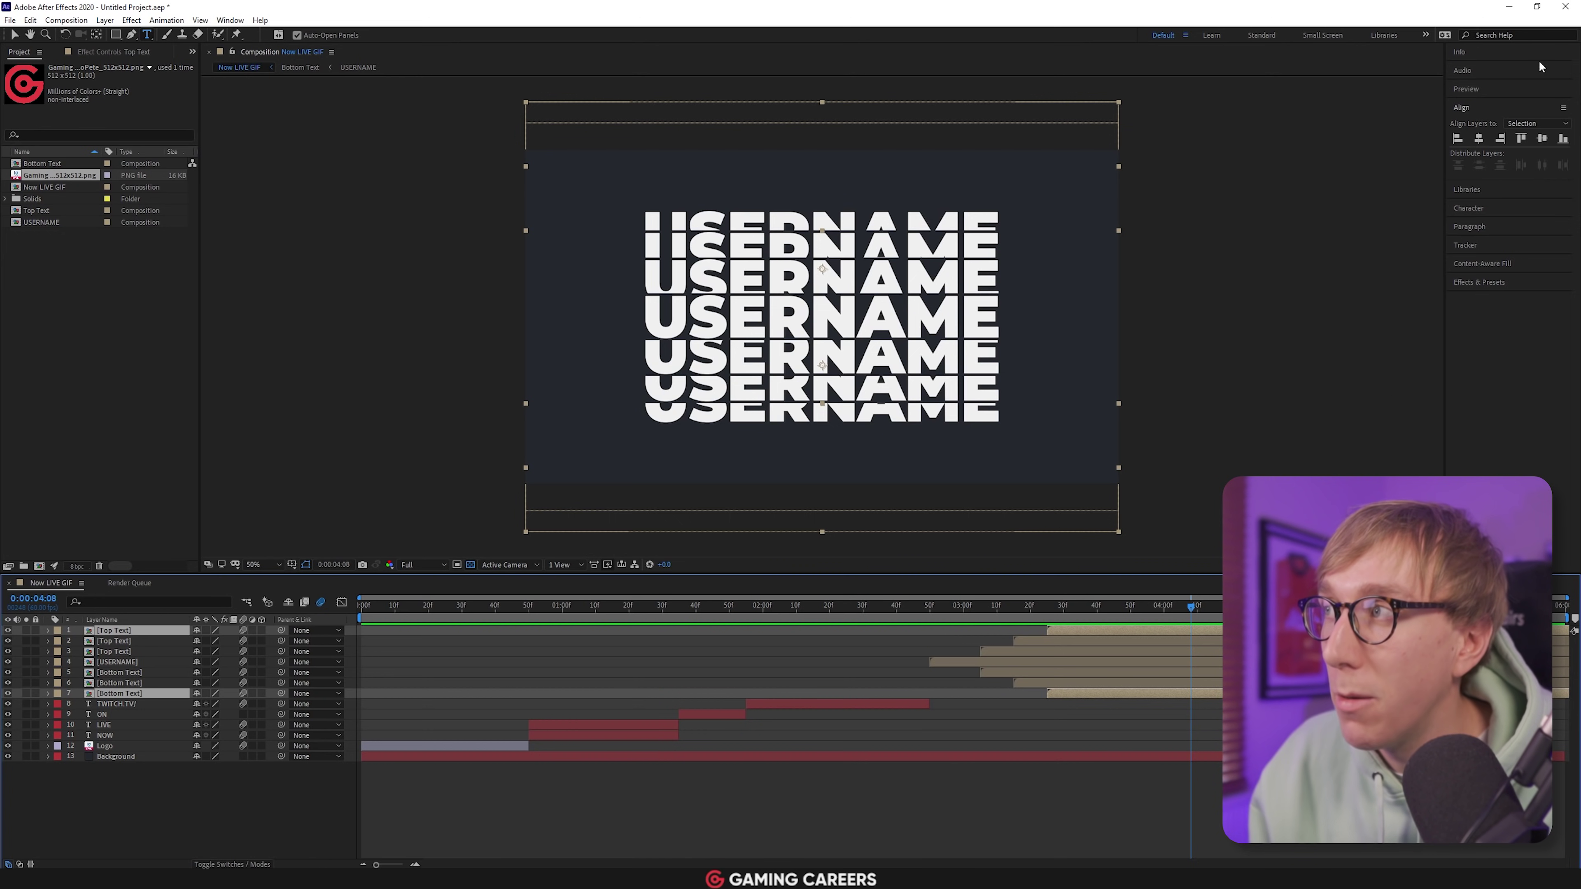
Find the Fill effect by searching for "fill" and apply it to the USERNAME layer
left_click(1480, 282)
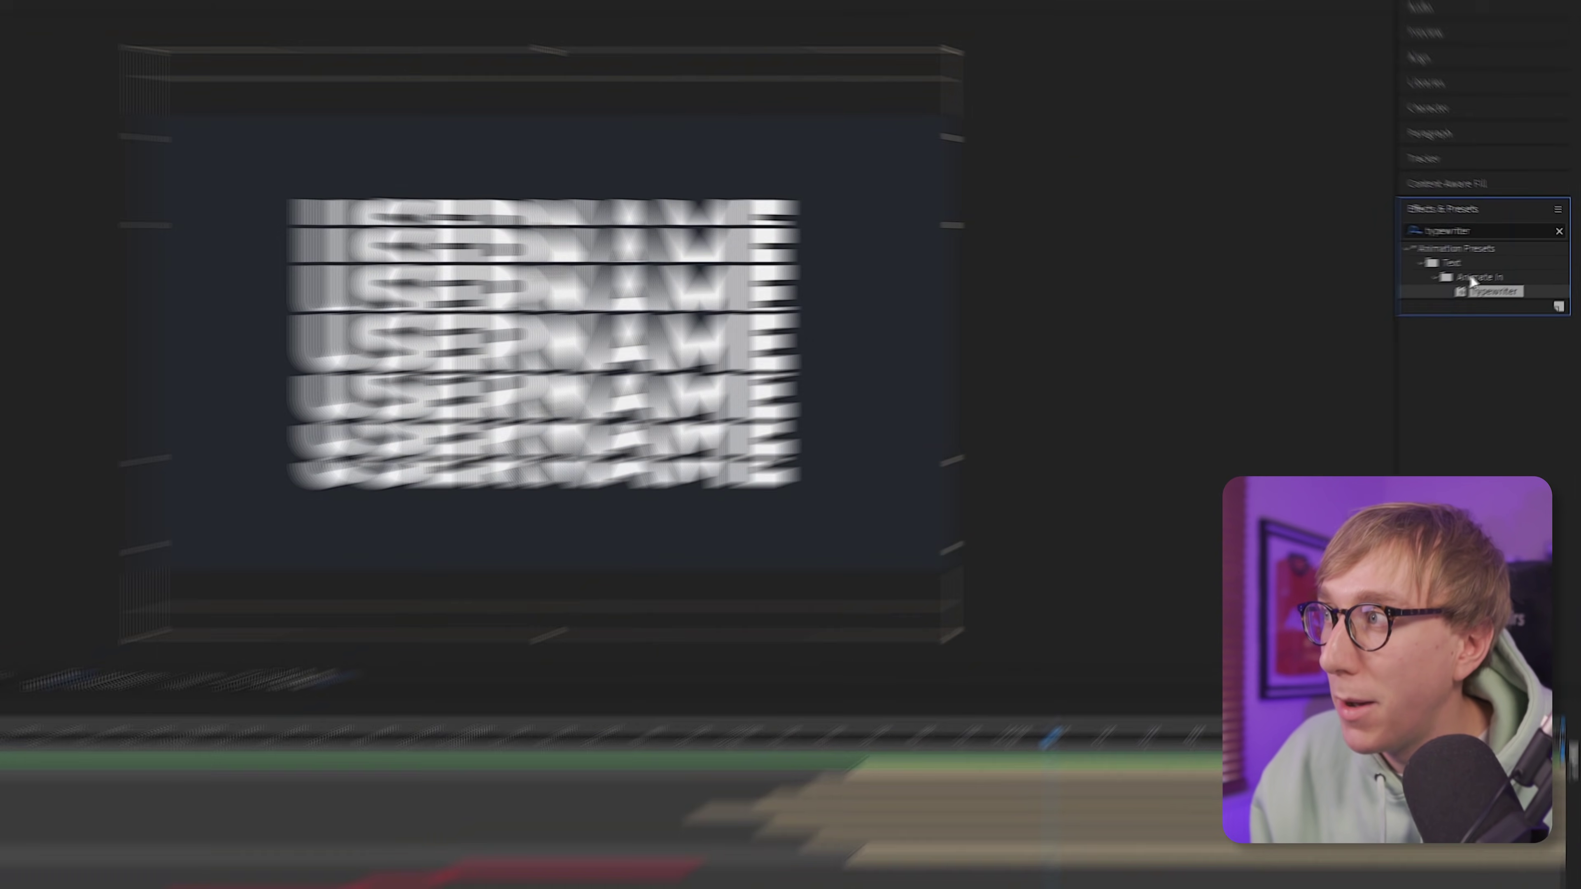
left_click(1565, 299)
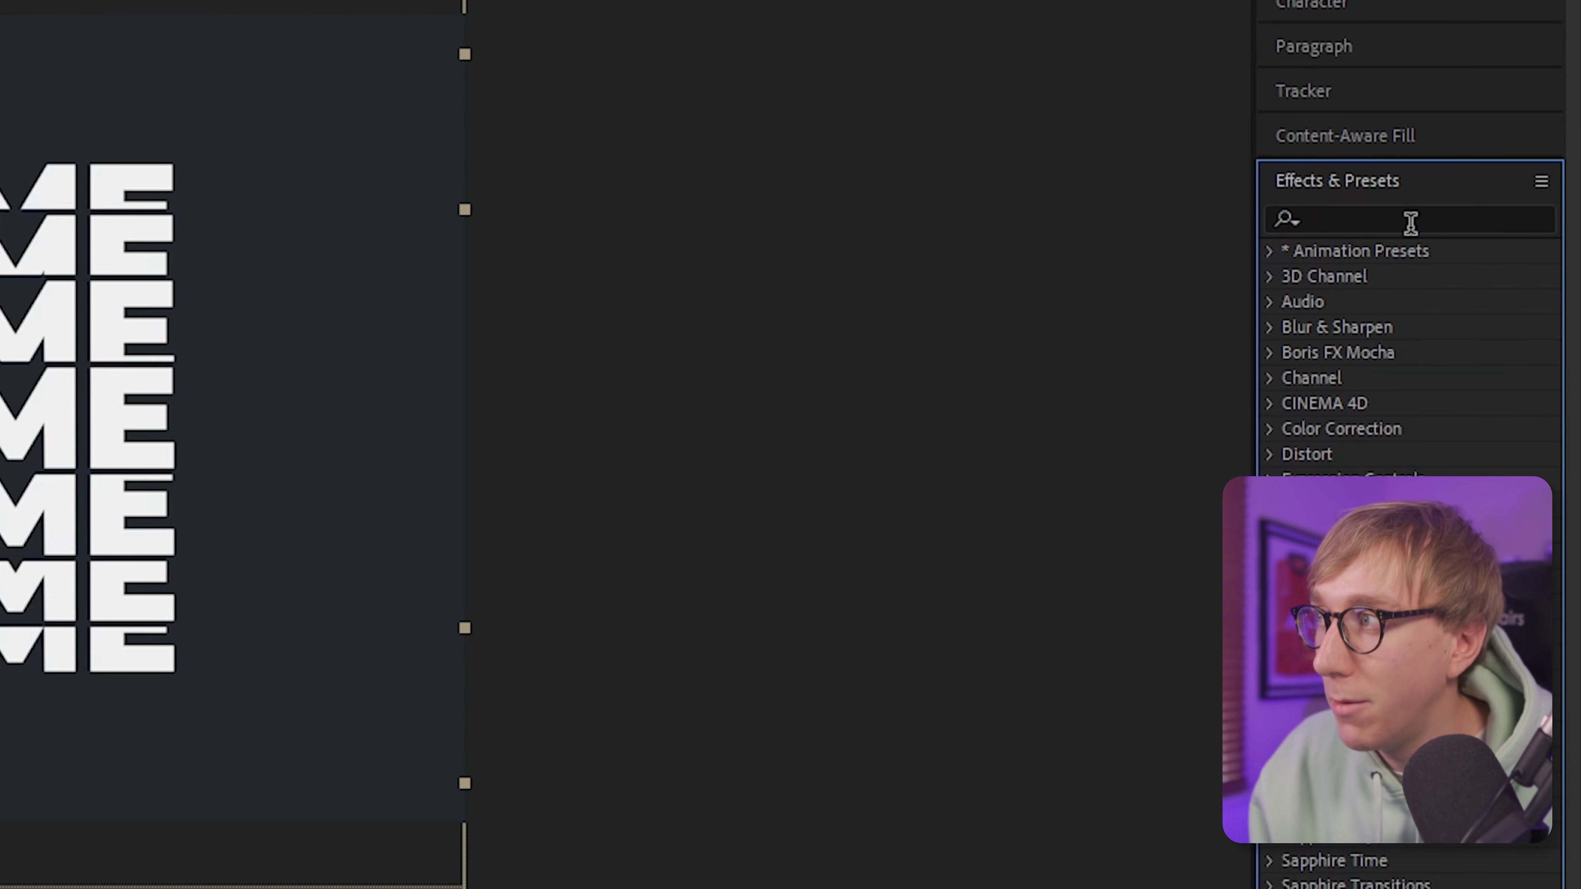
left_click(1411, 223)
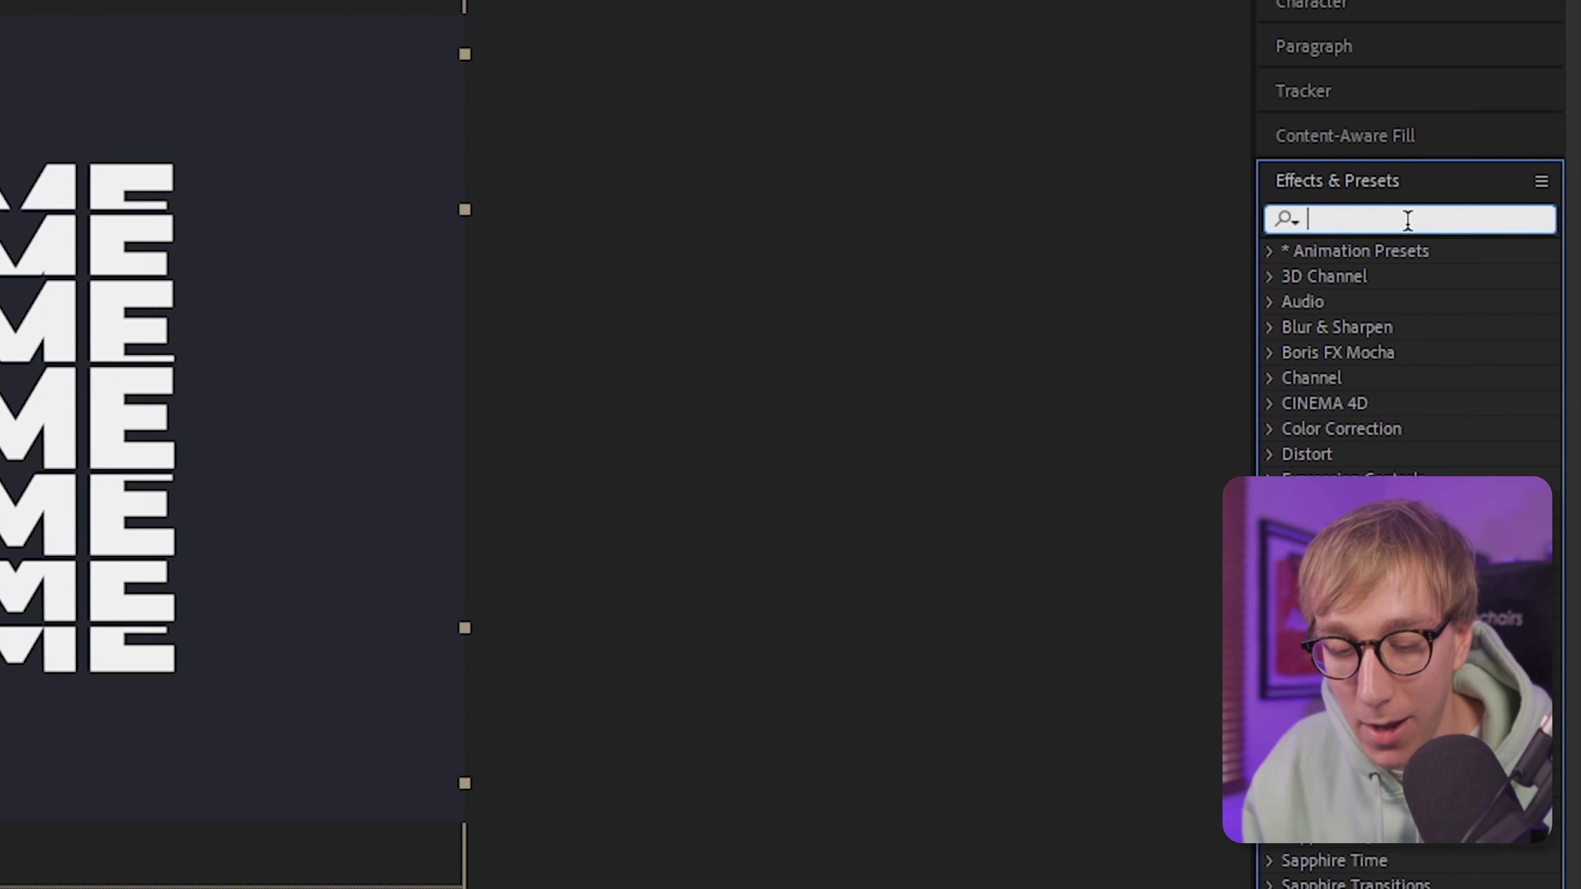
type("fill")
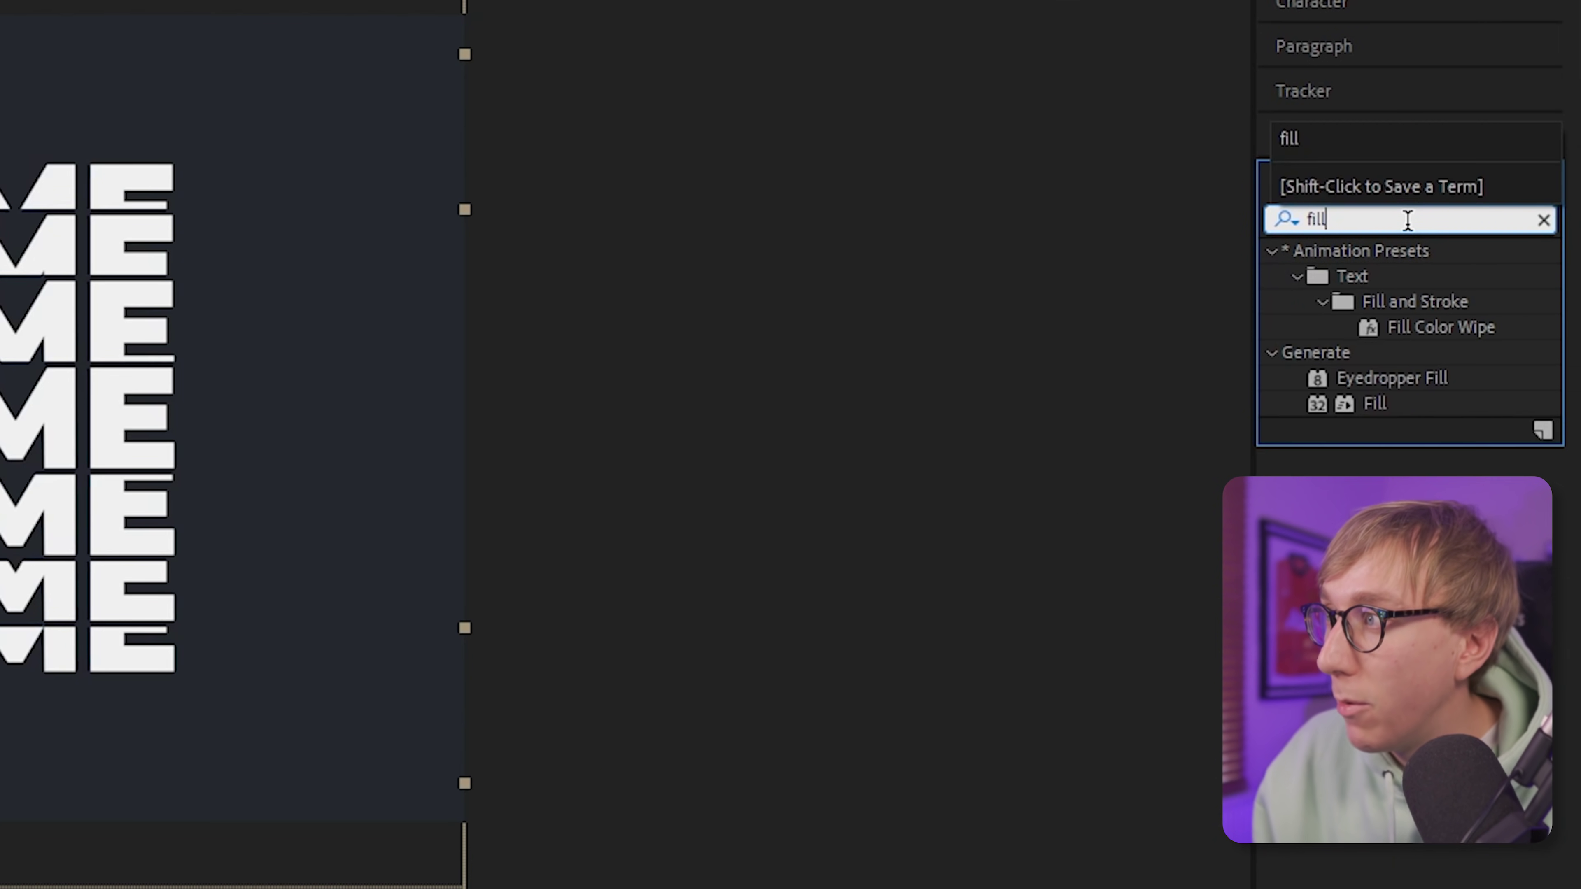
left_click_drag(1377, 410, 1014, 481)
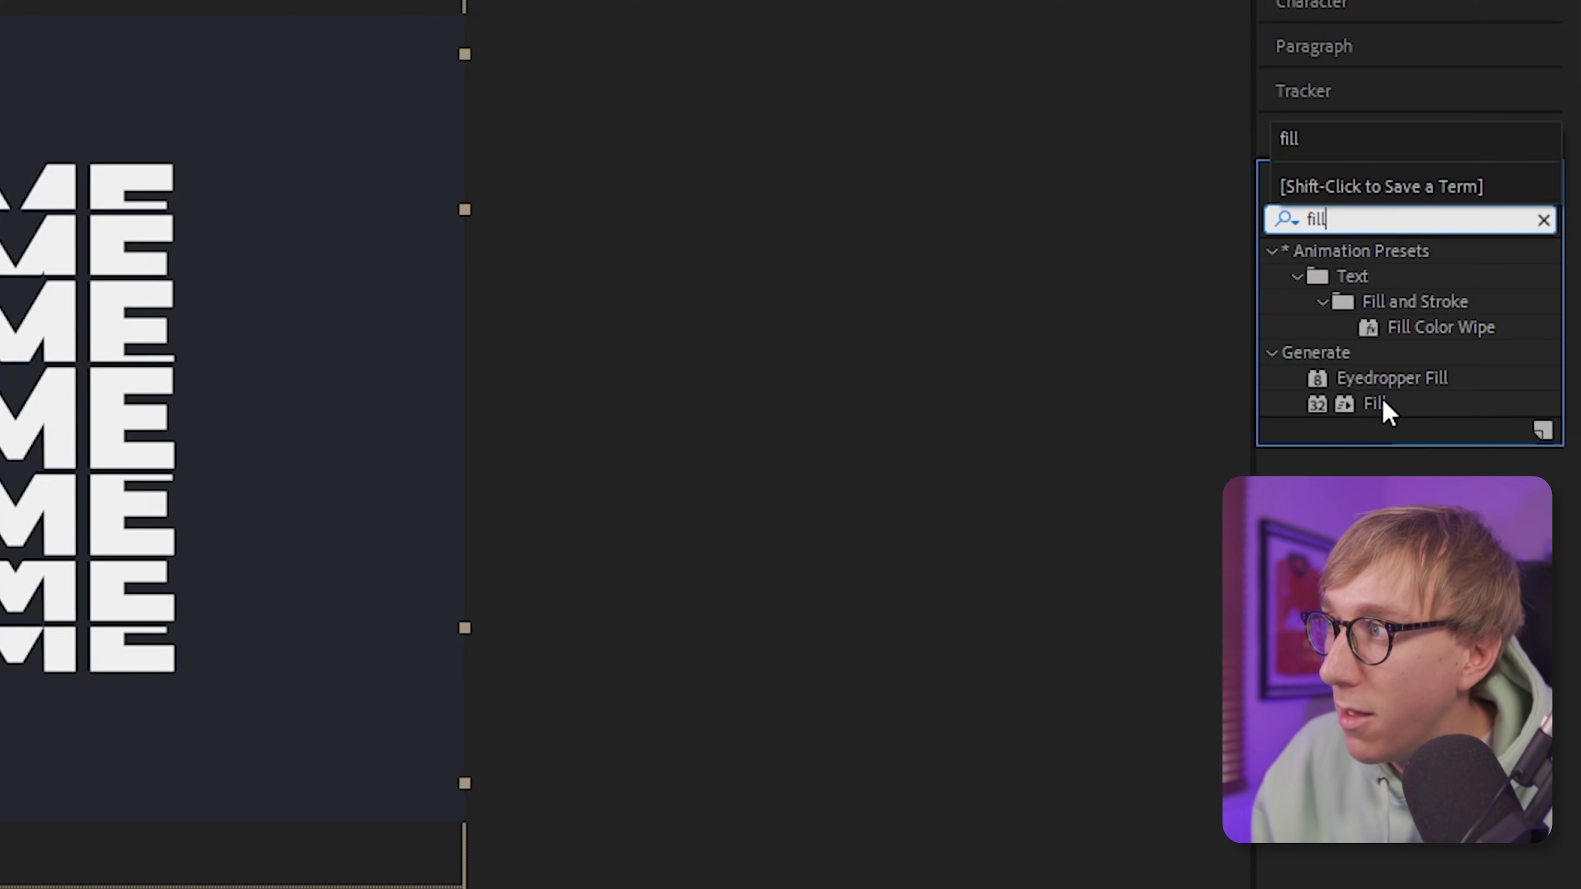
left_click_drag(1348, 342, 135, 663)
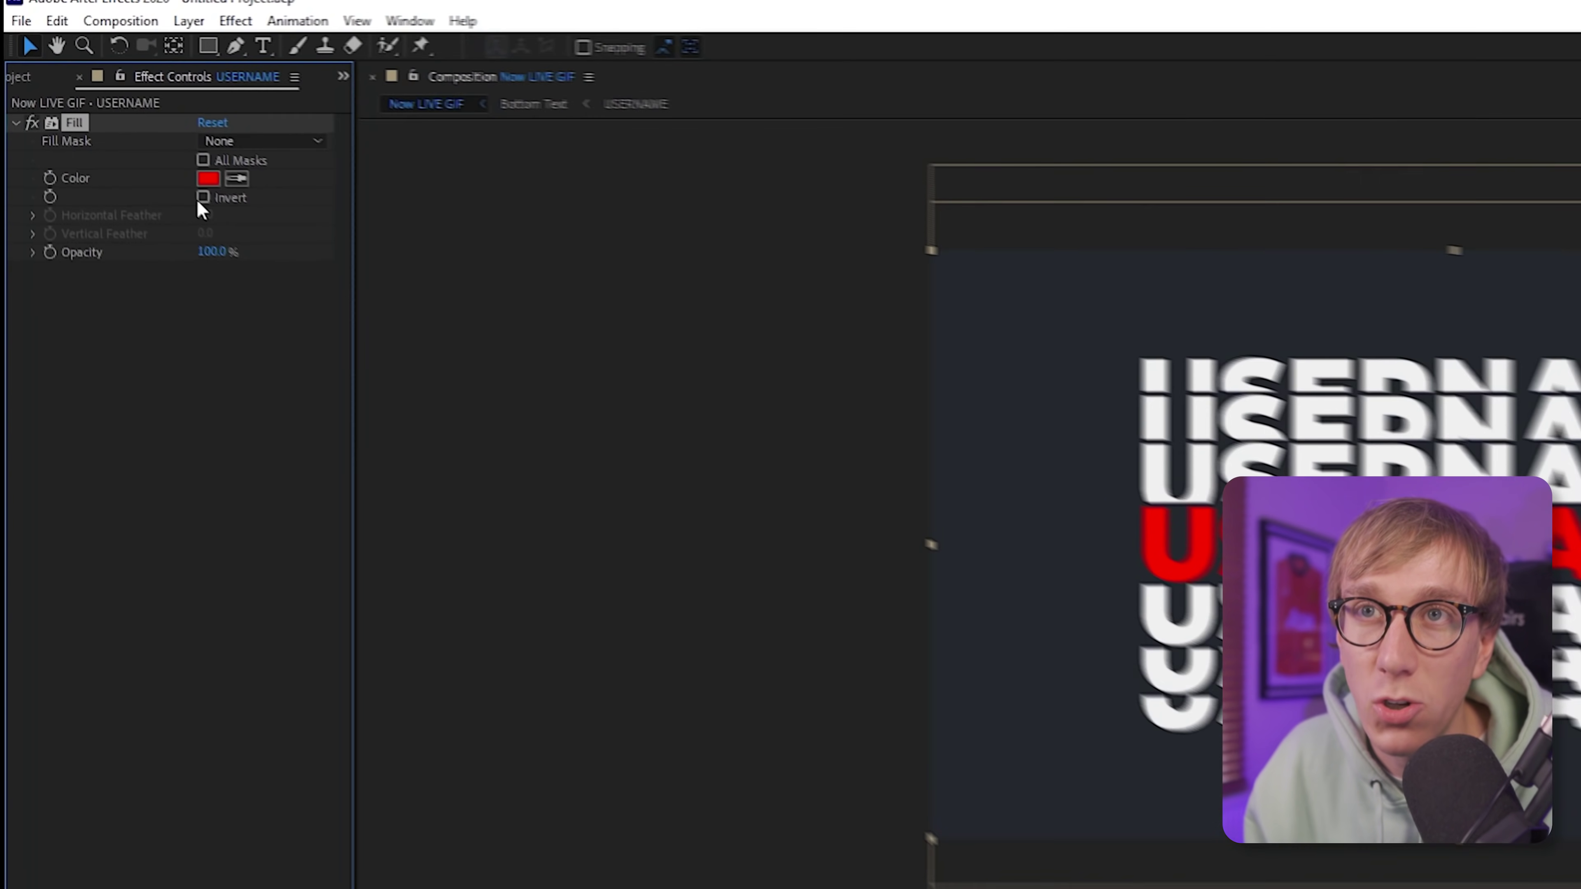
Set the USERNAME layer's Fill color to F0F0F0
left_click(219, 187)
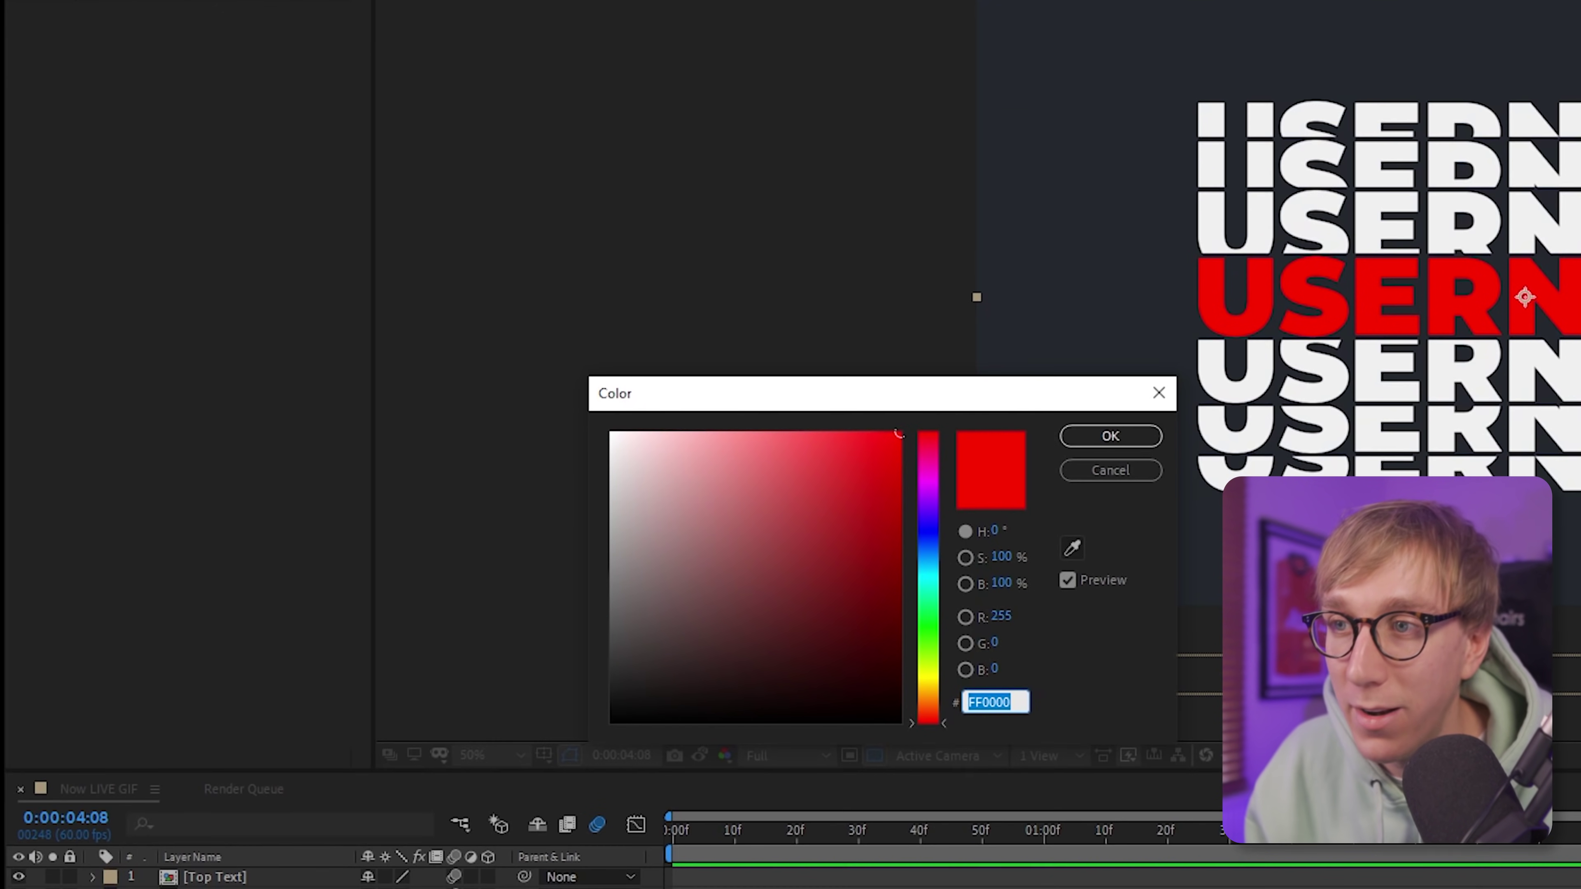
type("F0F0F0")
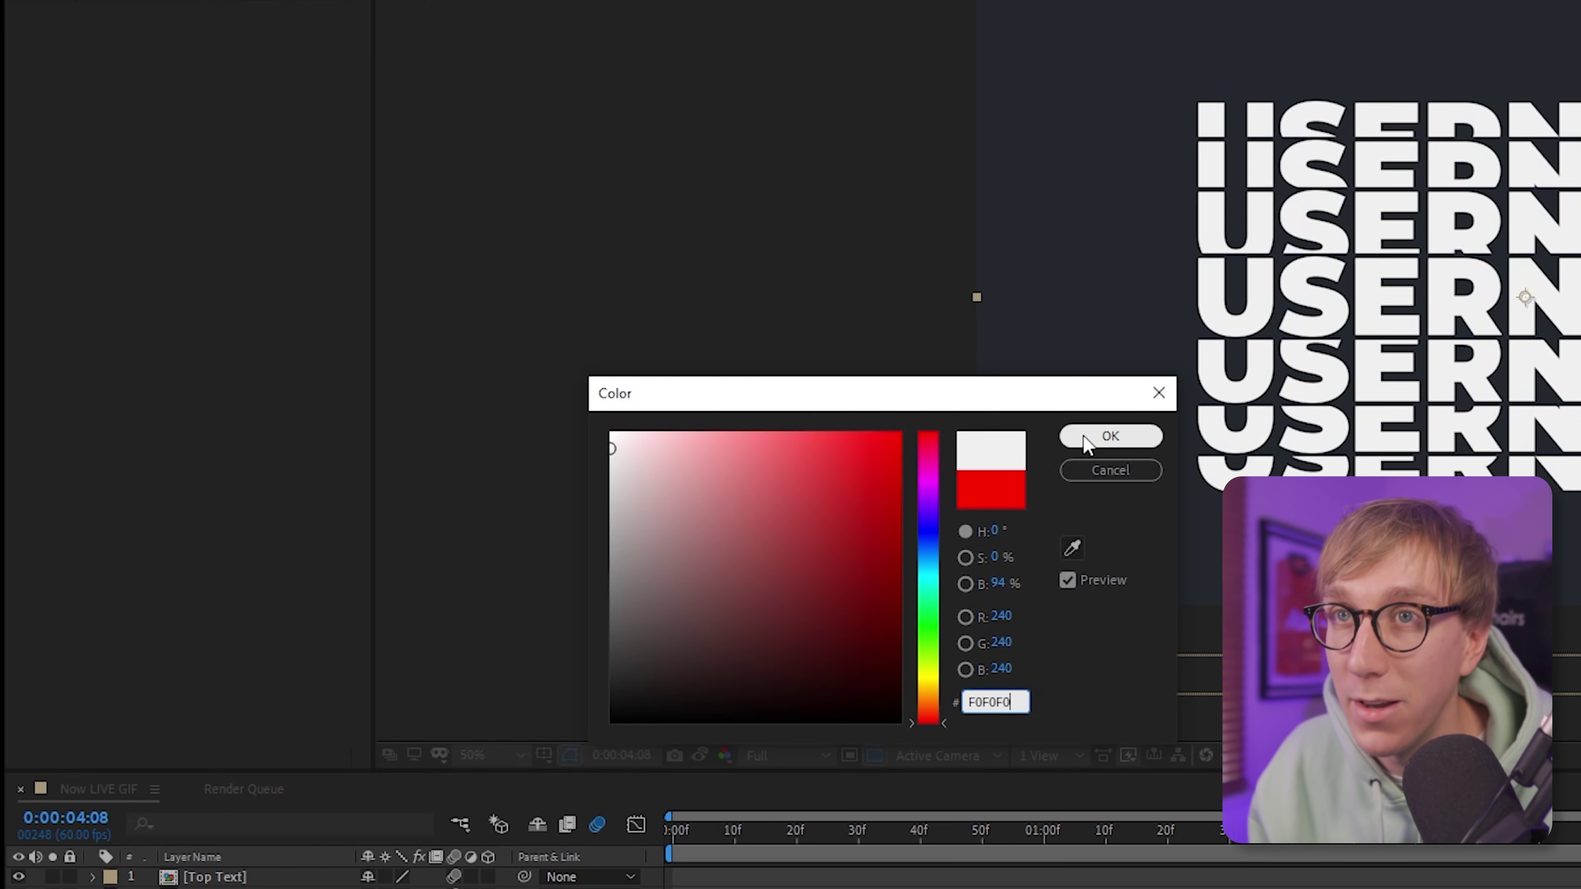
left_click(1097, 438)
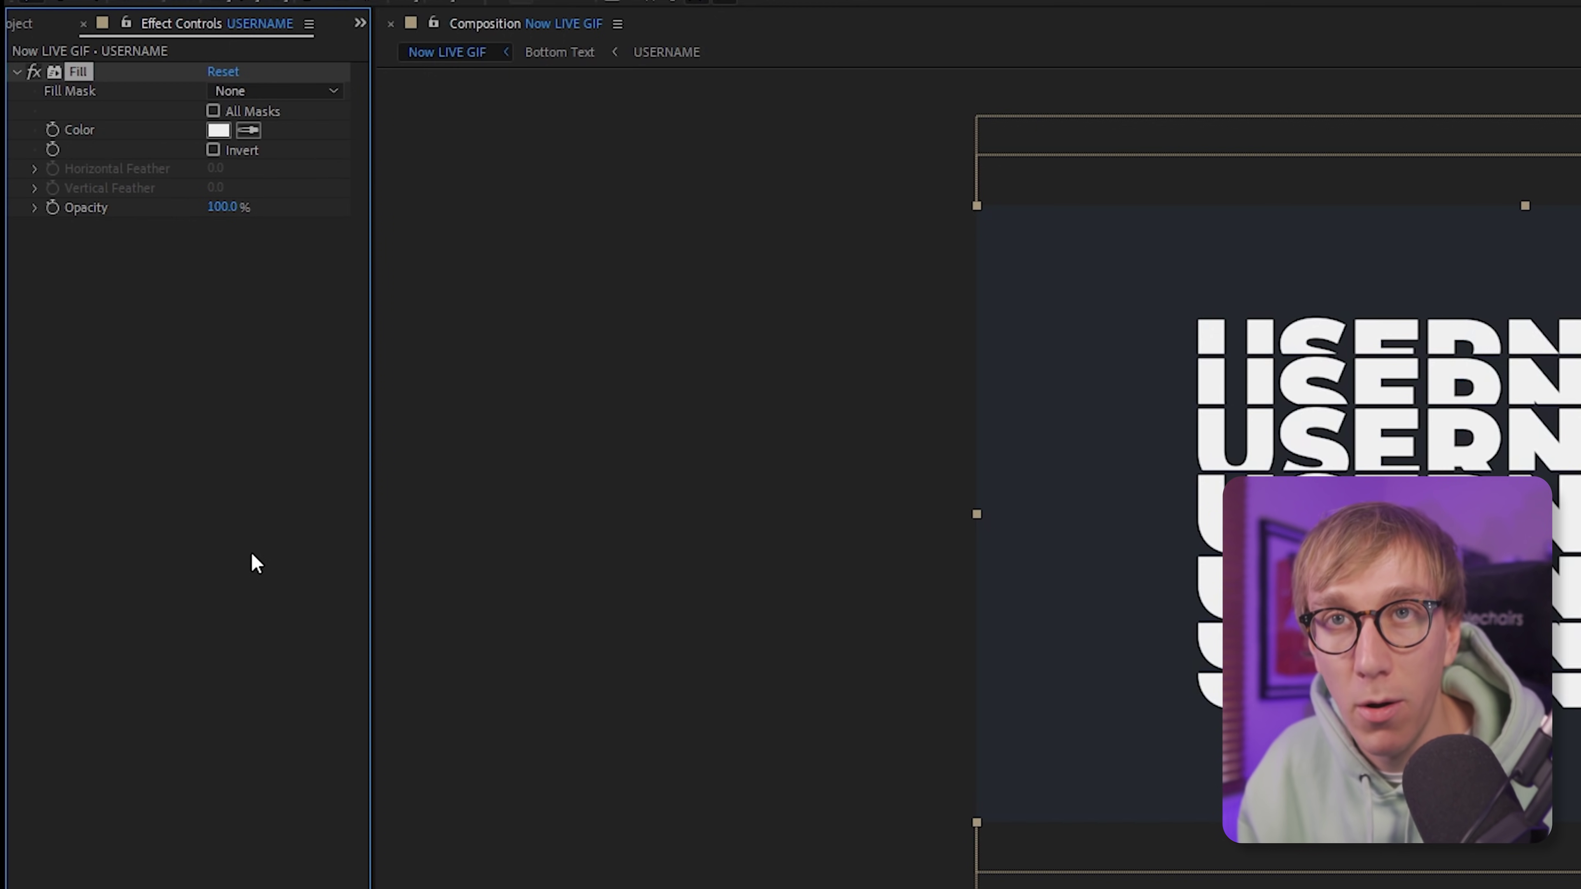
Copy the Fill effect from USERNAME onto the Top Text layer directly above it
left_click(158, 252)
left_click(76, 69)
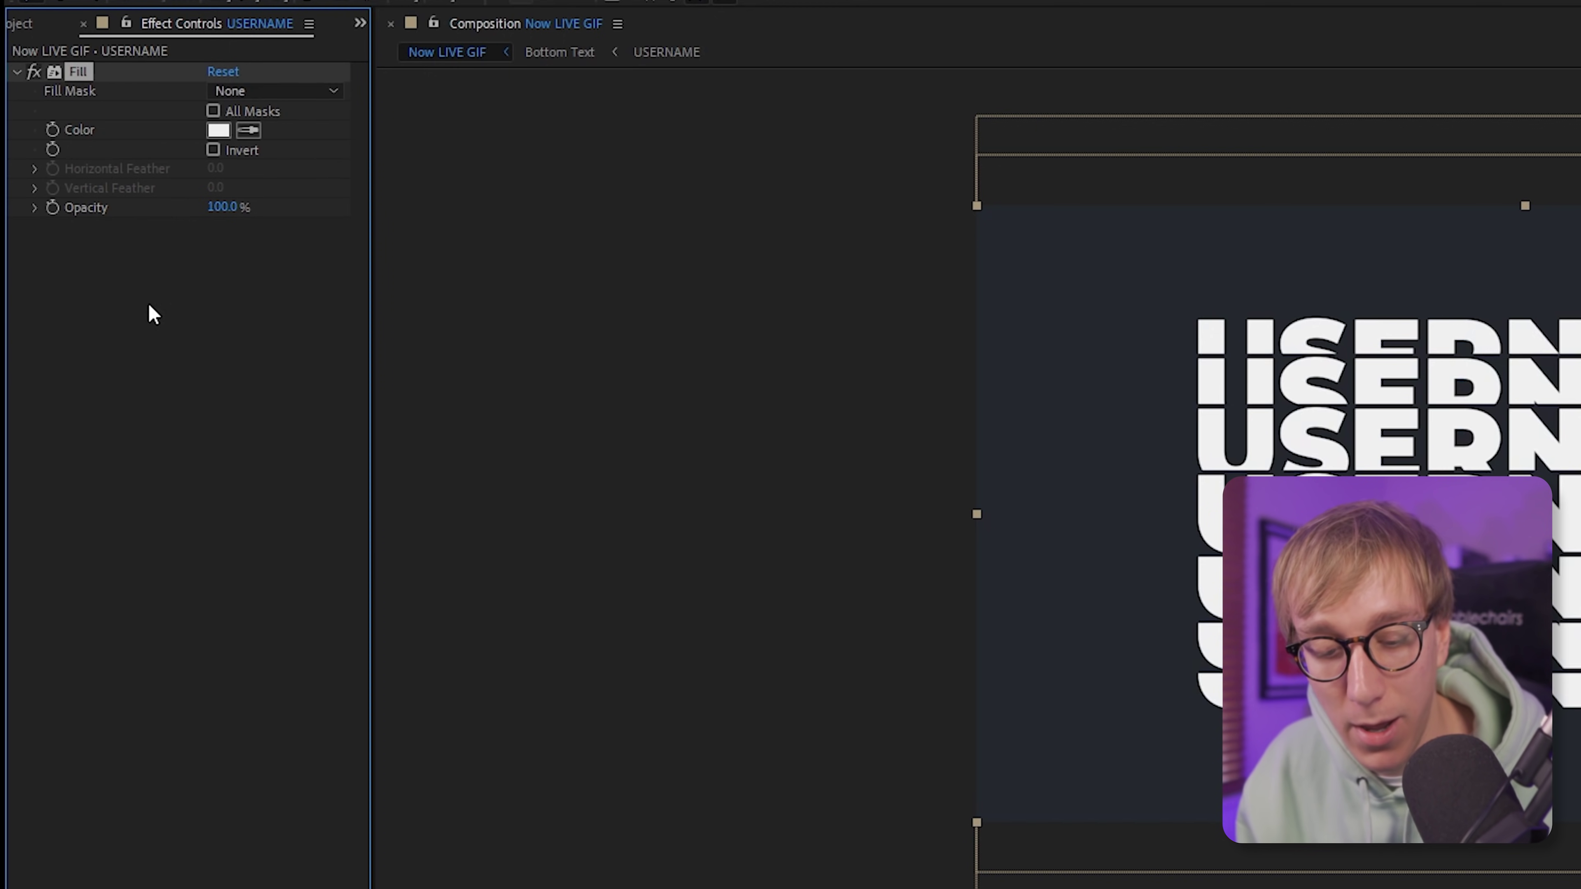
key("ctrl+c")
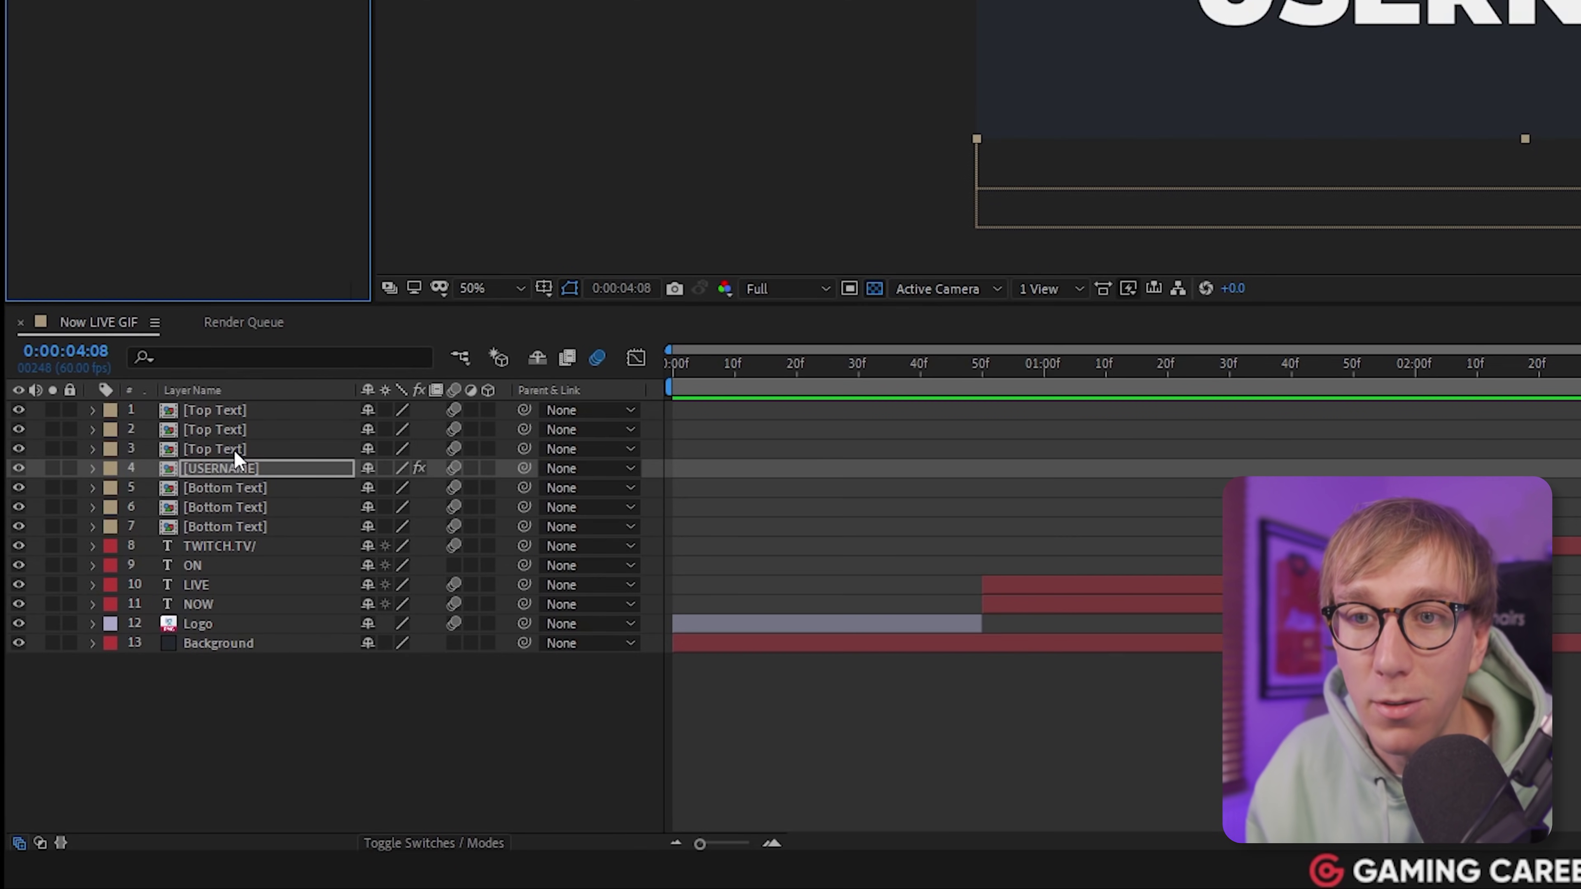
left_click(235, 451)
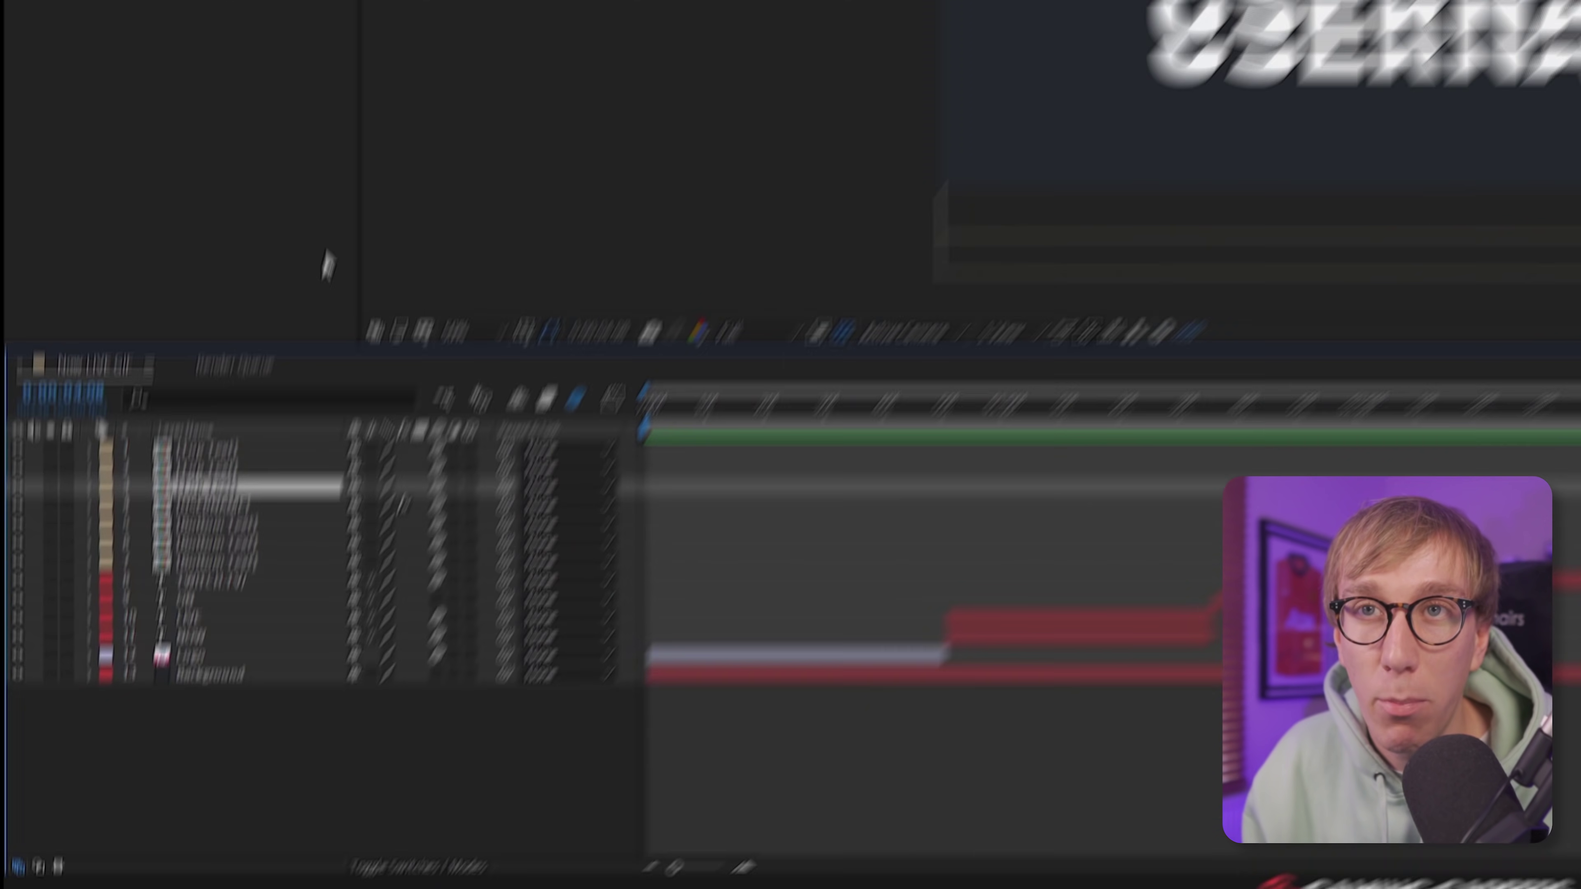
key("ctrl+v")
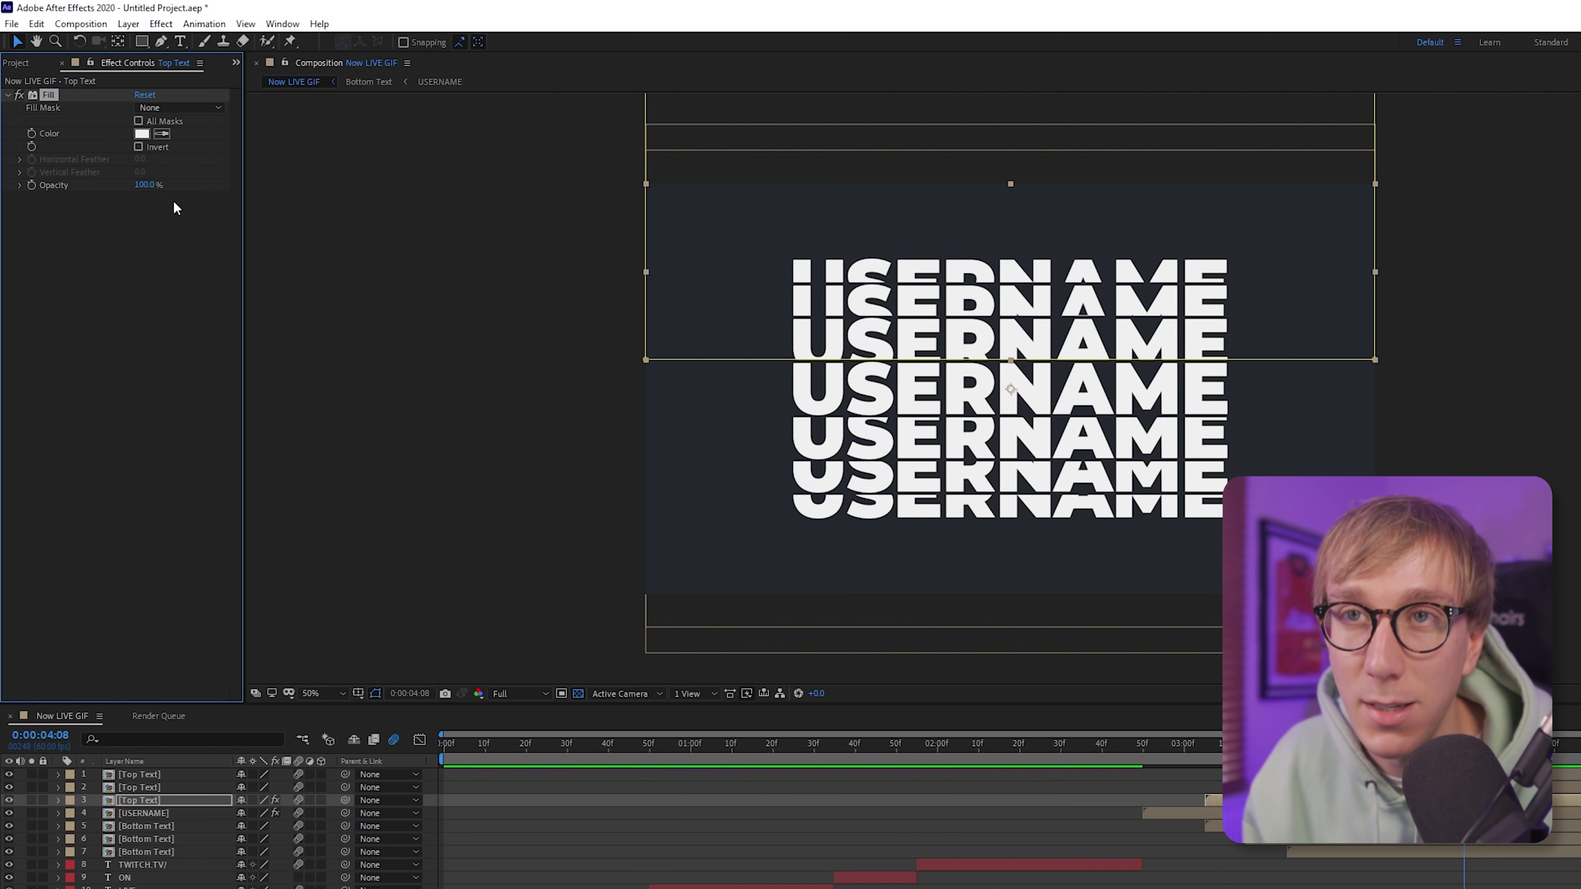
left_click(144, 133)
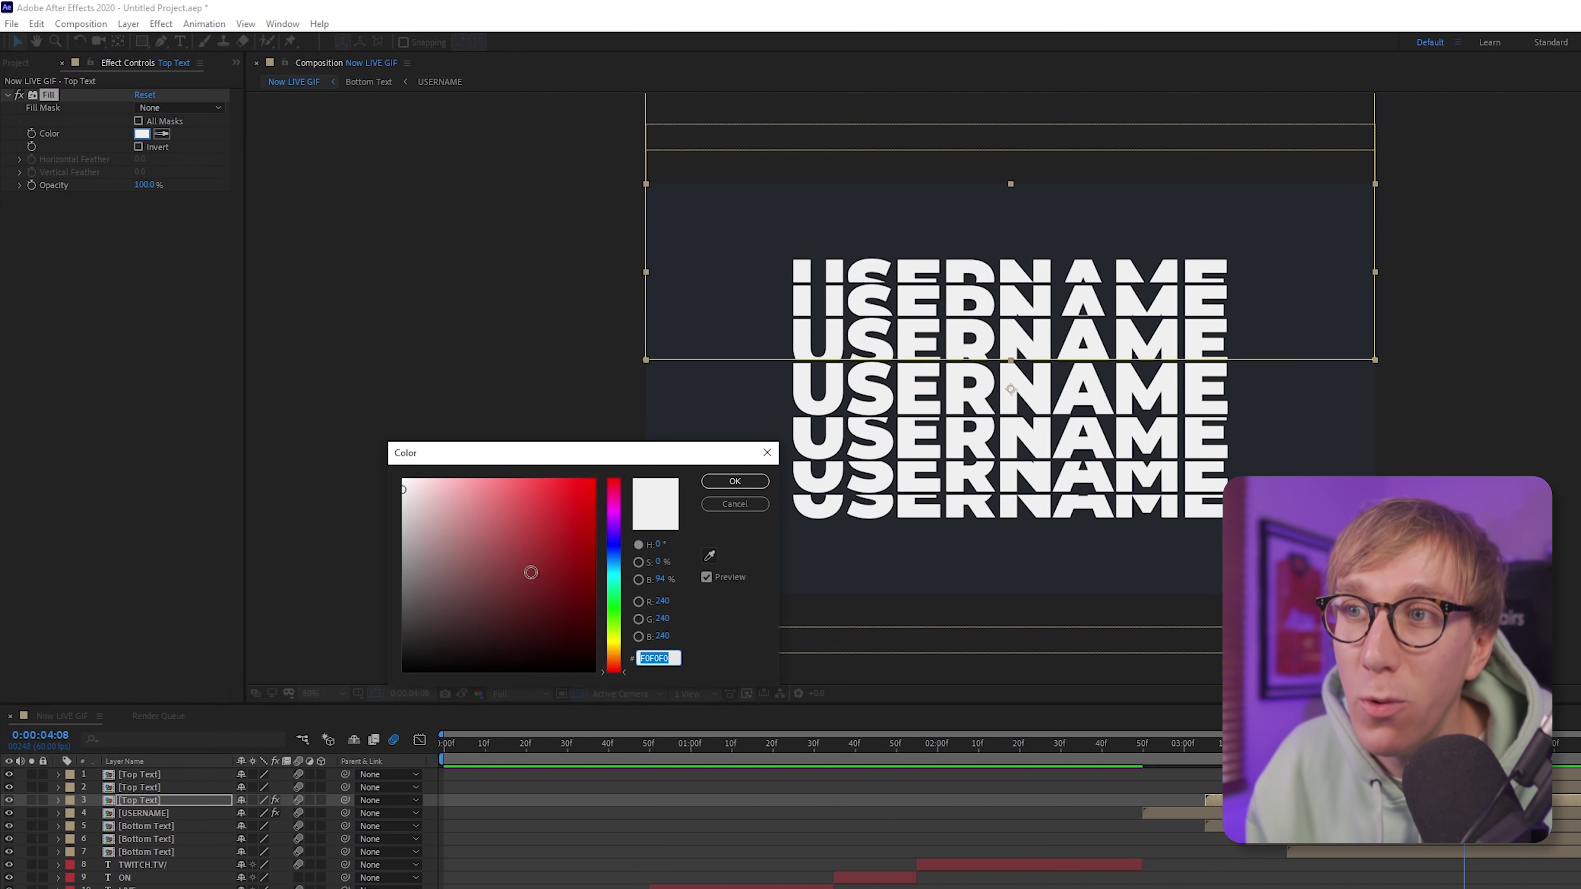
left_click_drag(540, 576, 557, 520)
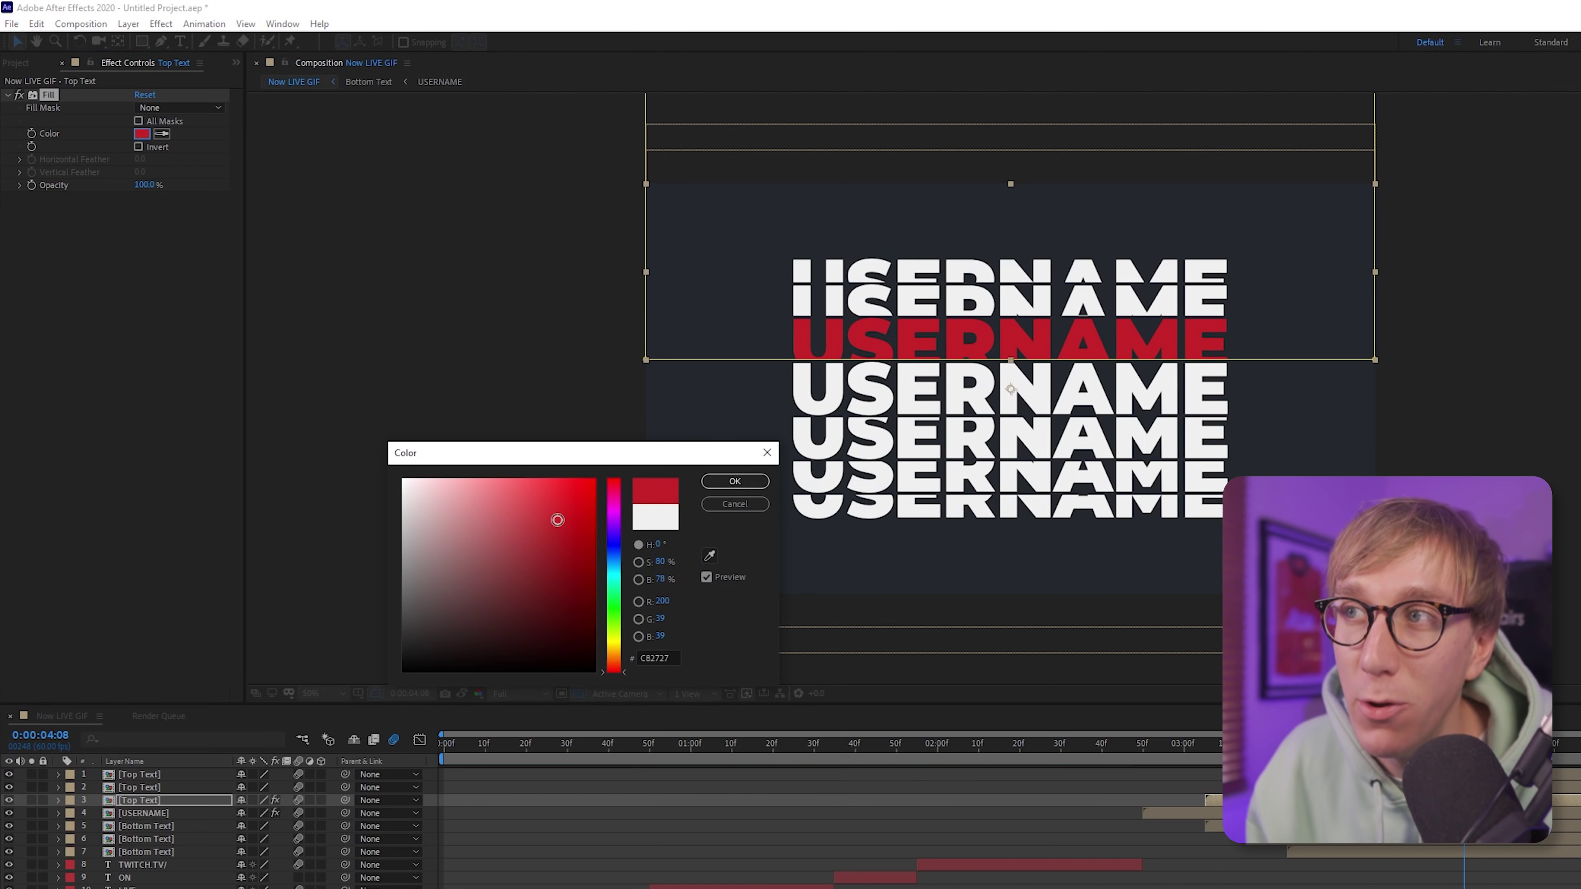
left_click(716, 504)
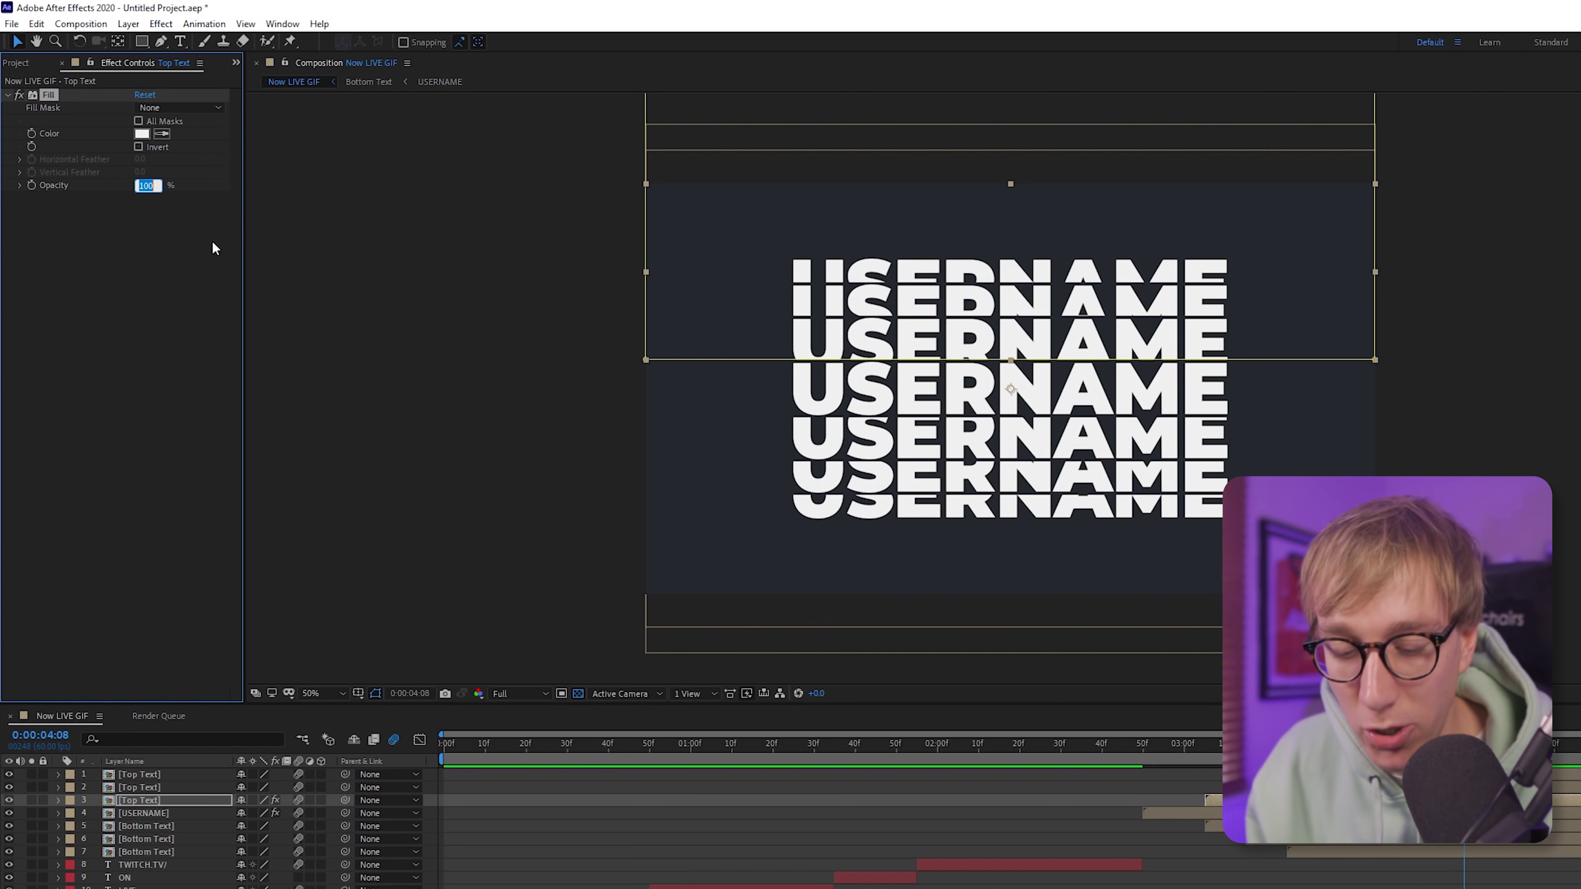
Set this Top Text layer's Fill opacity to 70% and give the Bottom Text layer directly below USERNAME the same Fill
type("0")
key("Return")
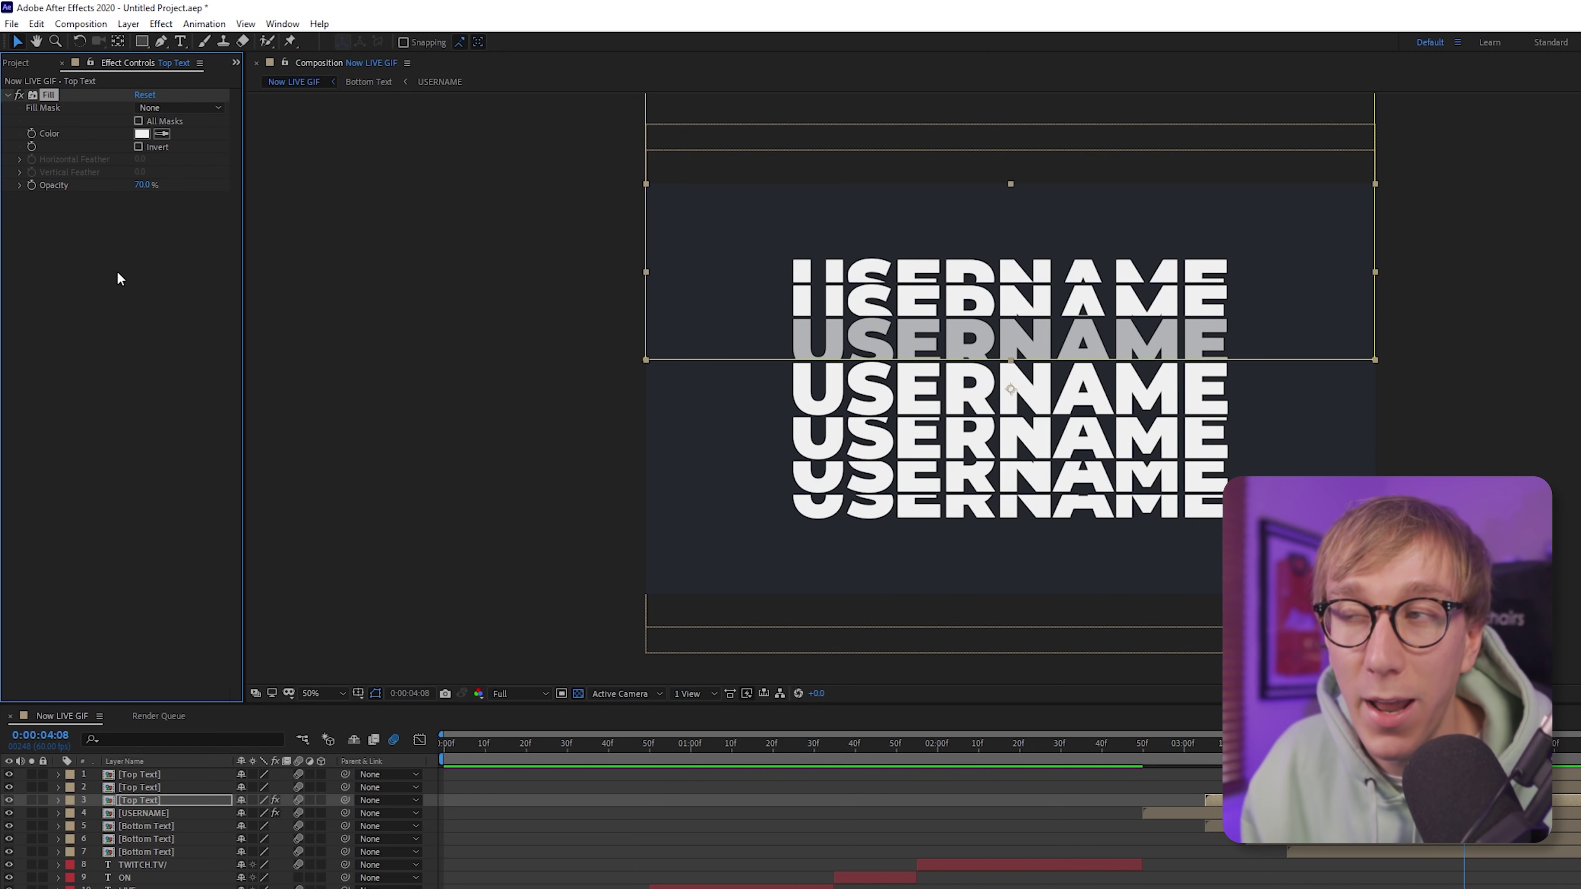
left_click(159, 826)
key("ctrl+v")
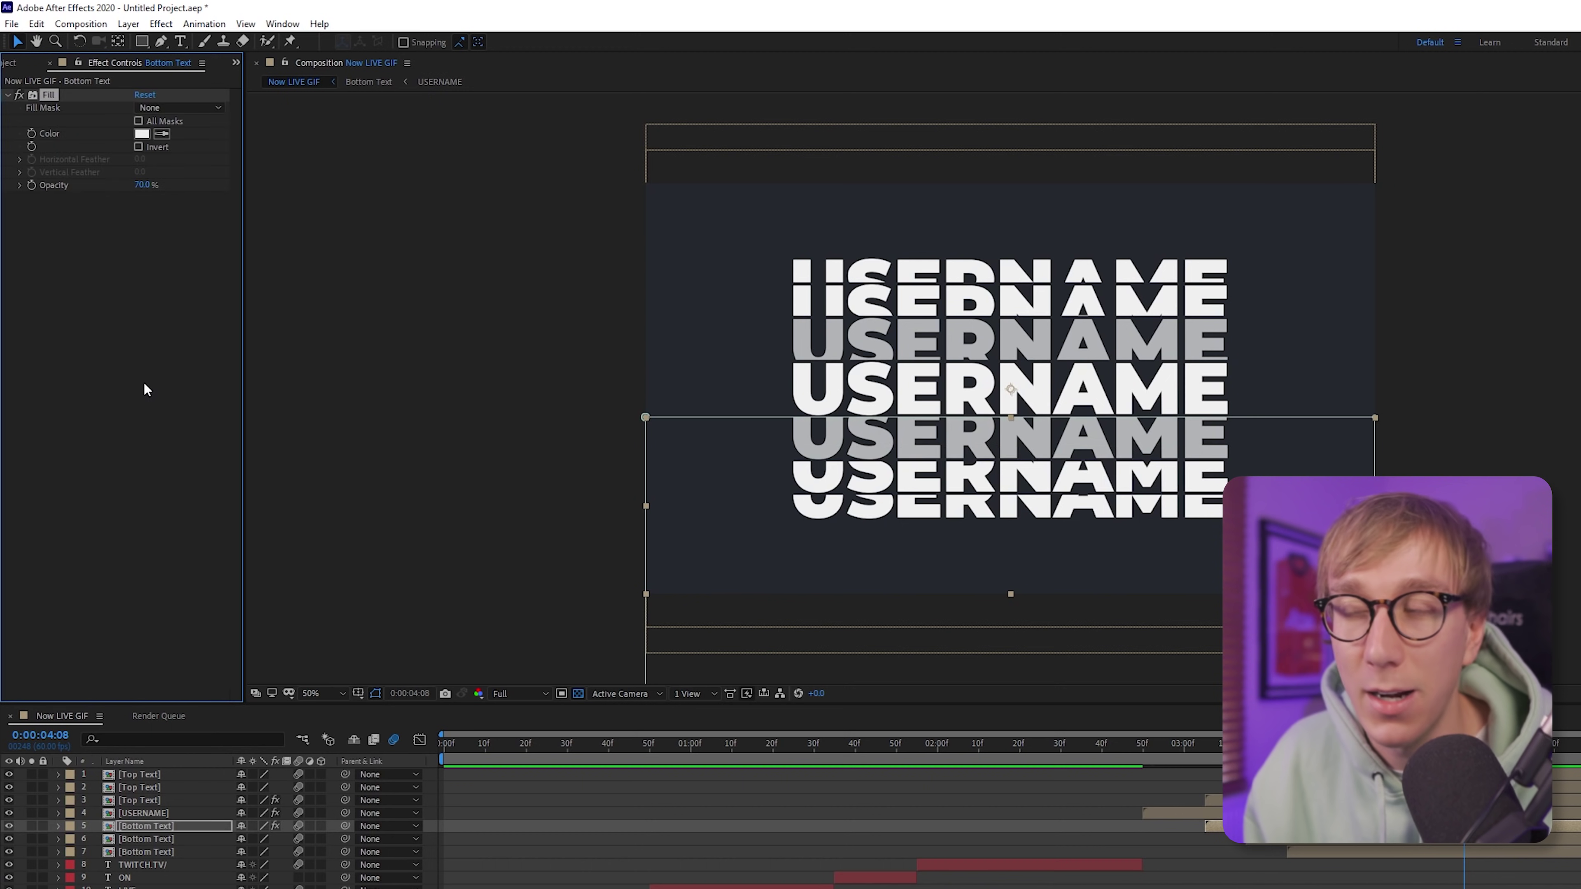
Apply the copied Fill to the middle Top Text layer and set its Fill opacity to 50%
left_click(154, 788)
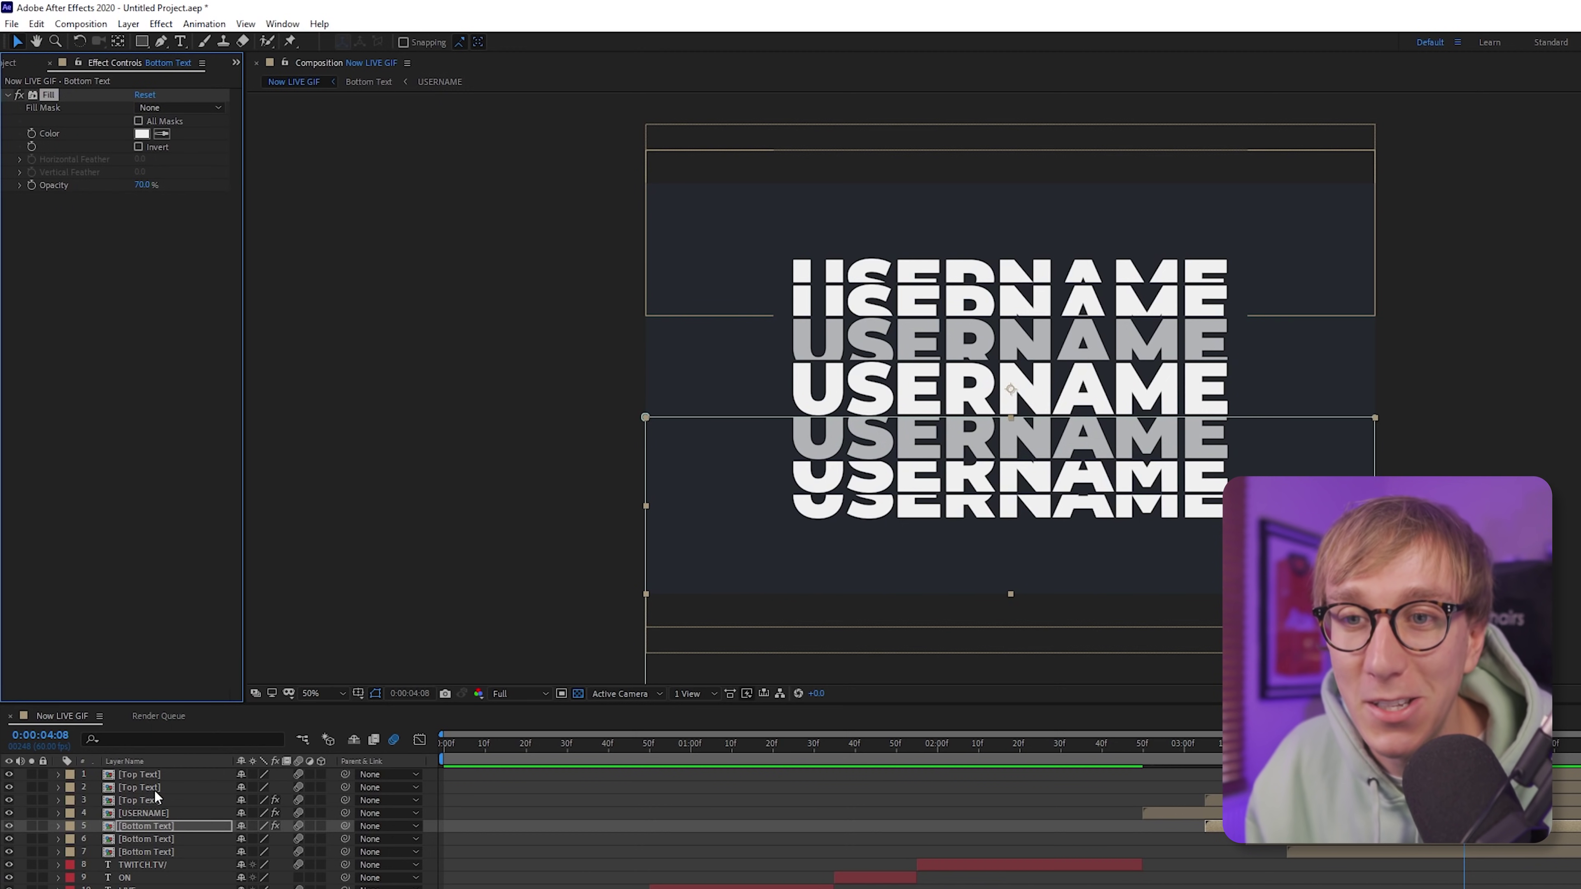
left_click(102, 395)
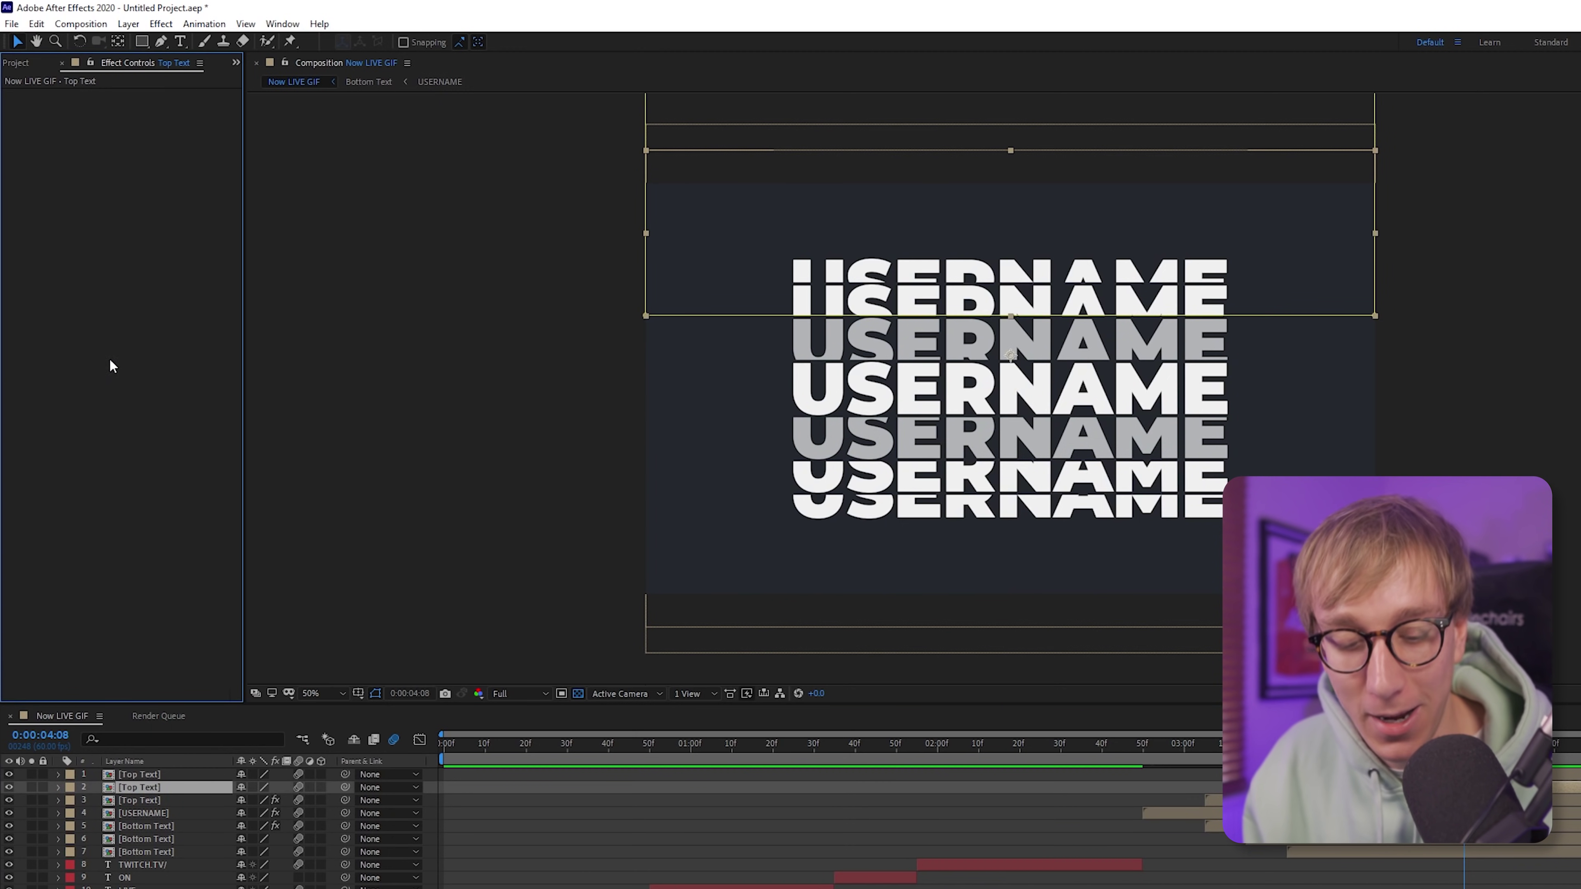
key("ctrl+v")
type("50")
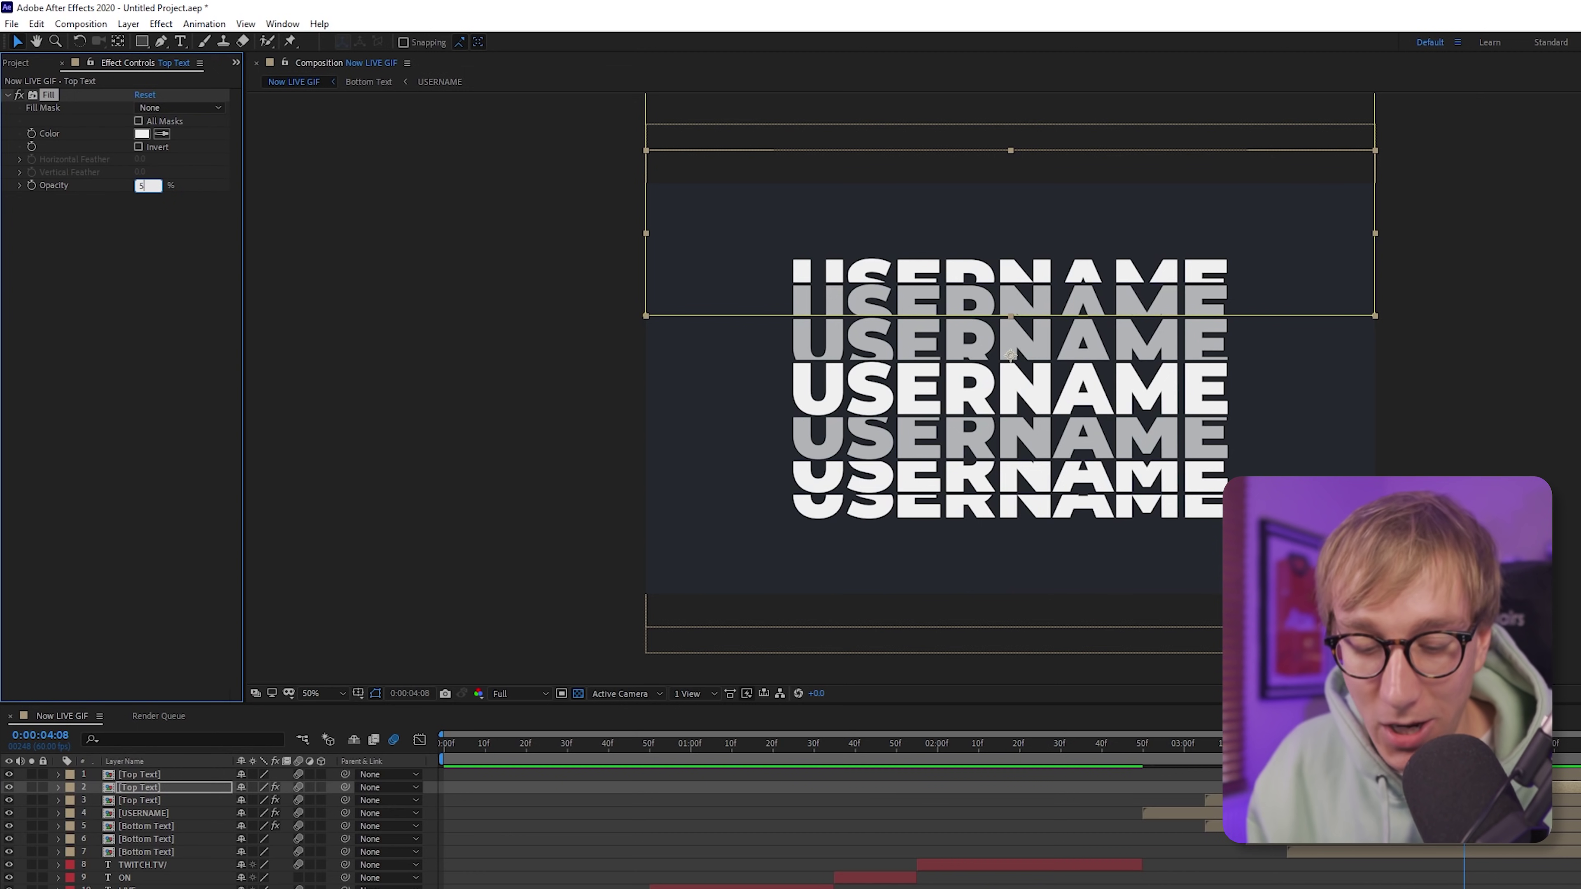
key("Return")
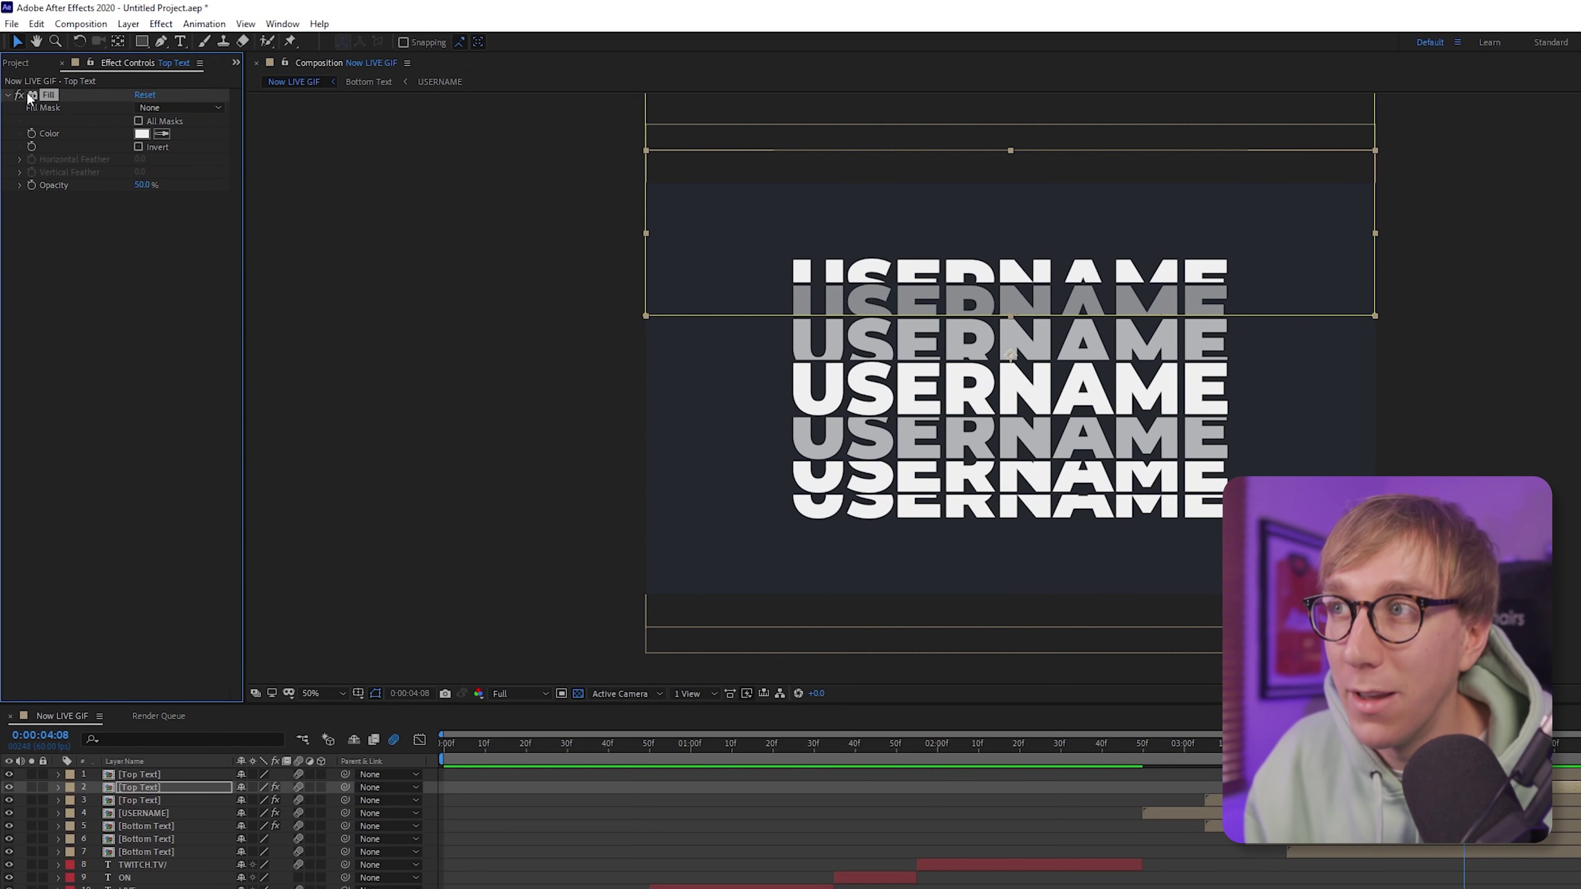
Copy the 50% Fill onto the middle Bottom Text layer
key("ctrl+Down")
key("ctrl+Down")
key("ctrl+Down")
key("ctrl+Down")
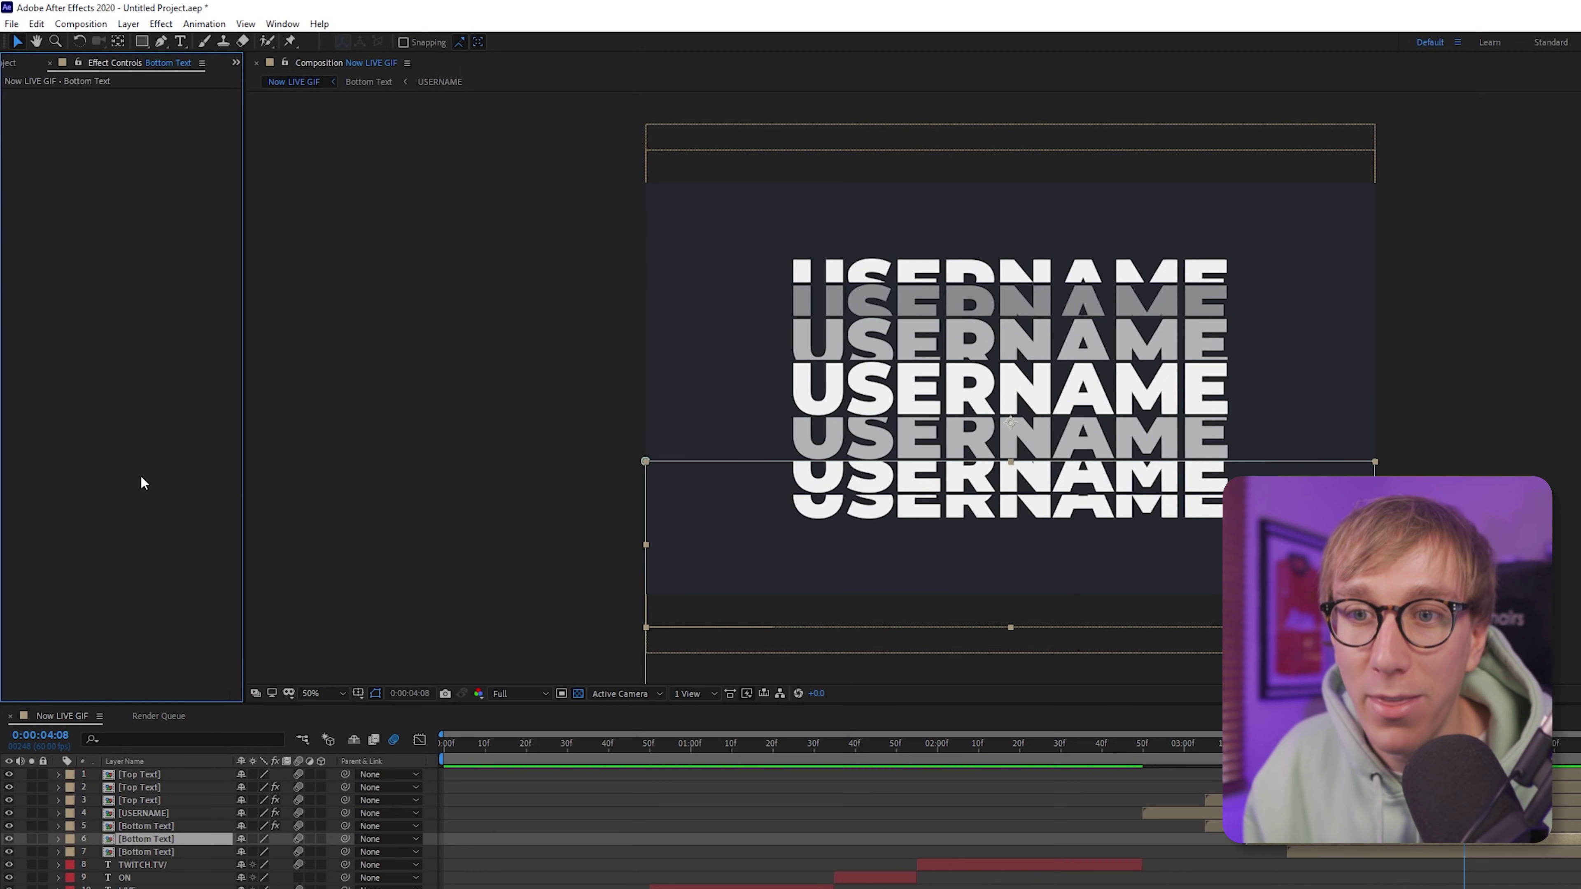
key("ctrl+v")
Apply the Fill to the uppermost Top Text layer and set its Fill opacity to 30%
key("ctrl+Up")
key("ctrl+Up")
key("ctrl+Up")
key("ctrl+Up")
key("ctrl+Up")
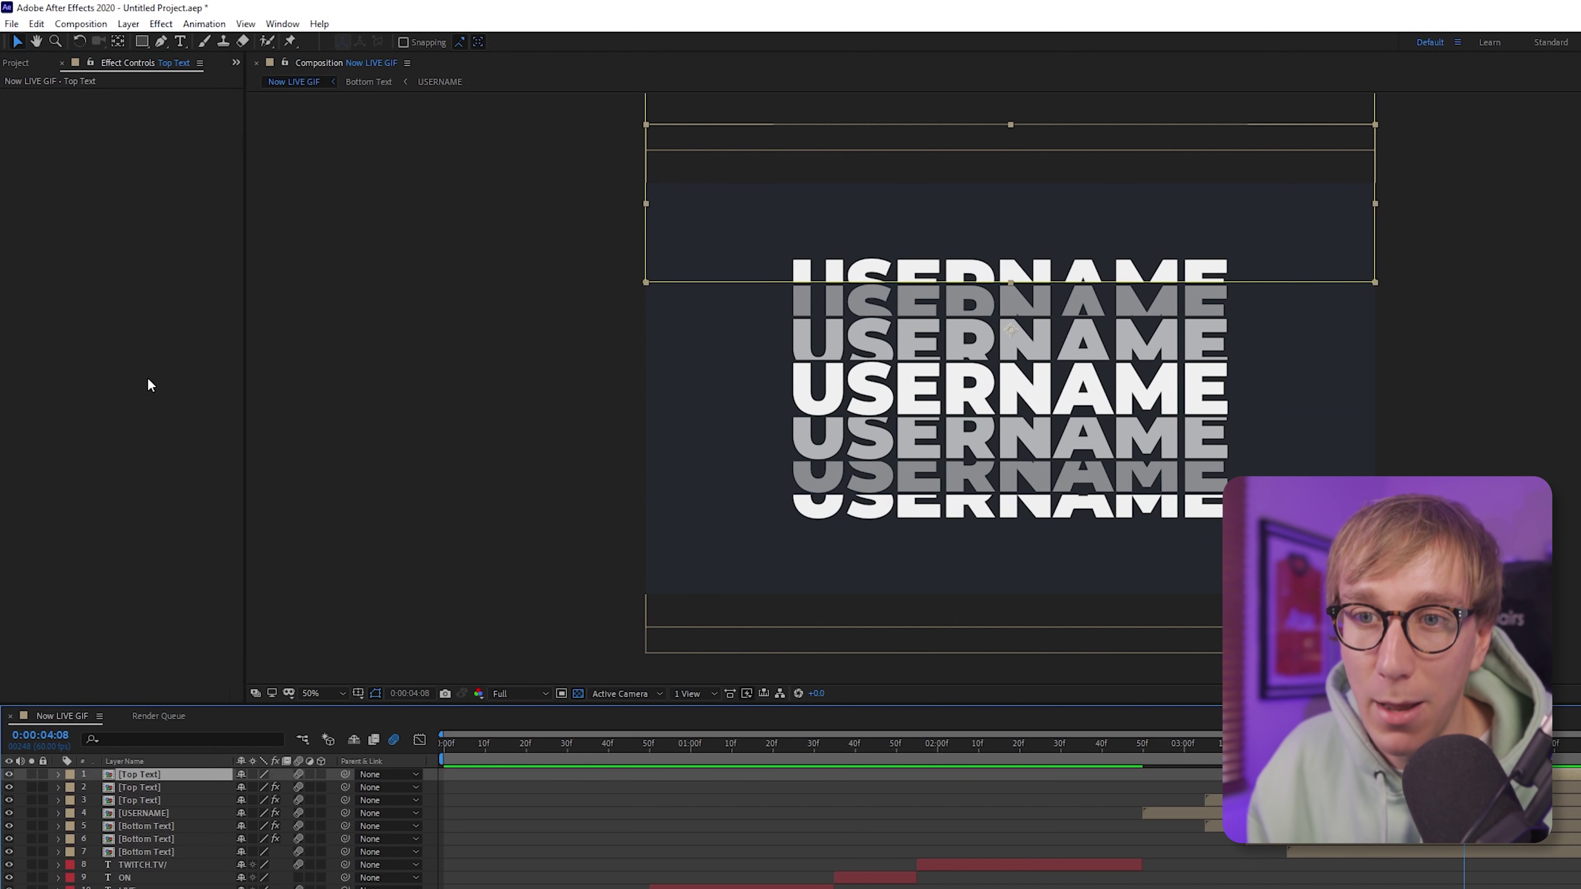
key("ctrl+v")
left_click(150, 190)
type("30")
key("Return")
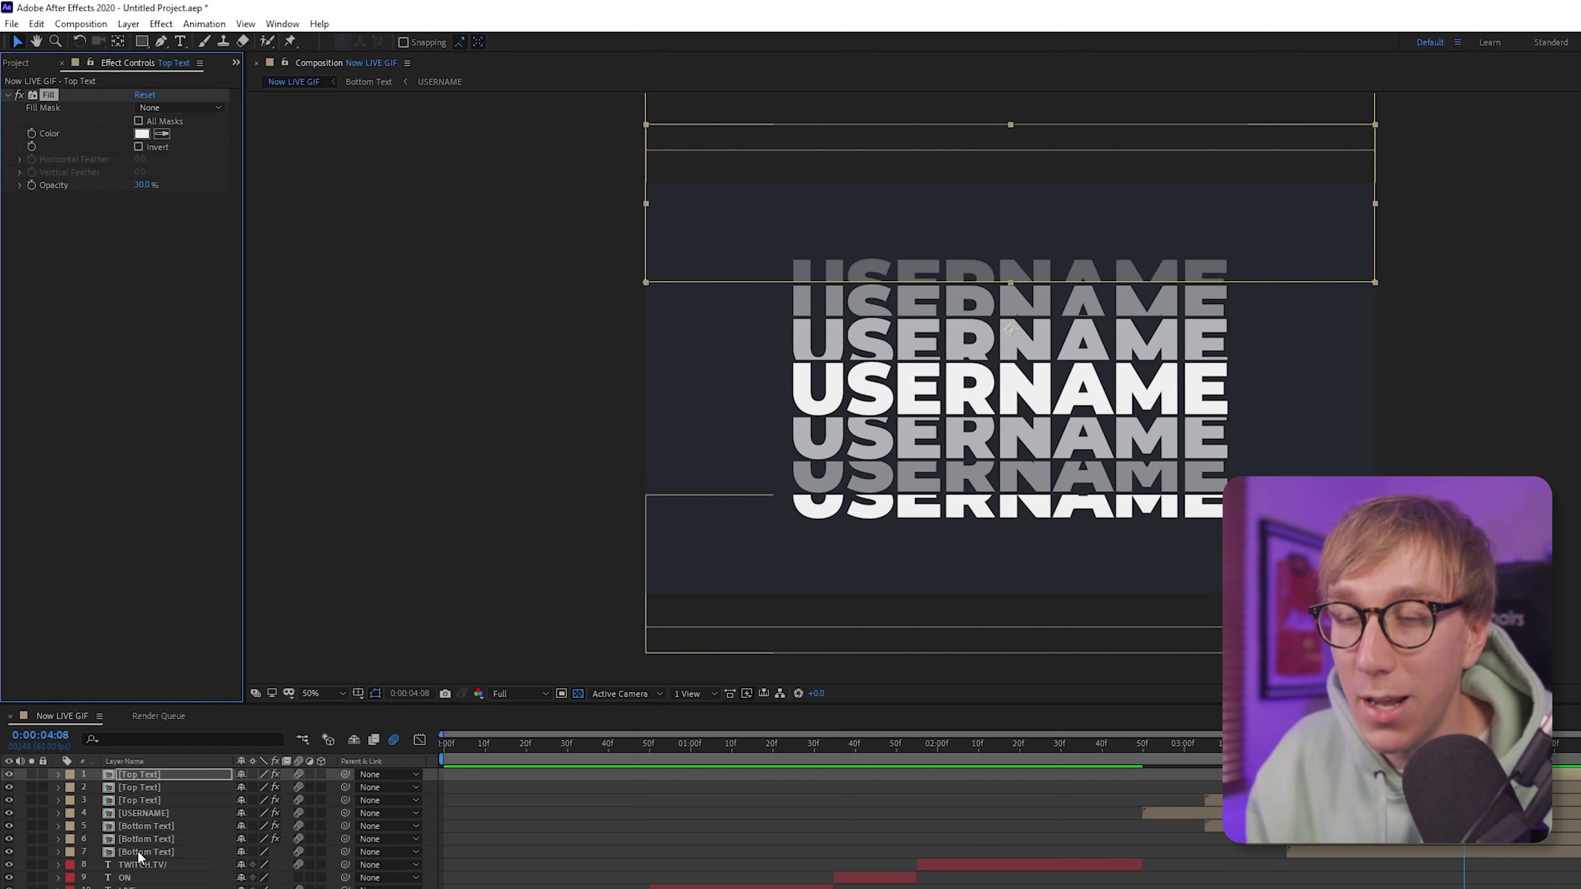
Give the lowest Bottom Text layer the same 30% Fill and preview the faded username stack
left_click(133, 852)
key("ctrl+v")
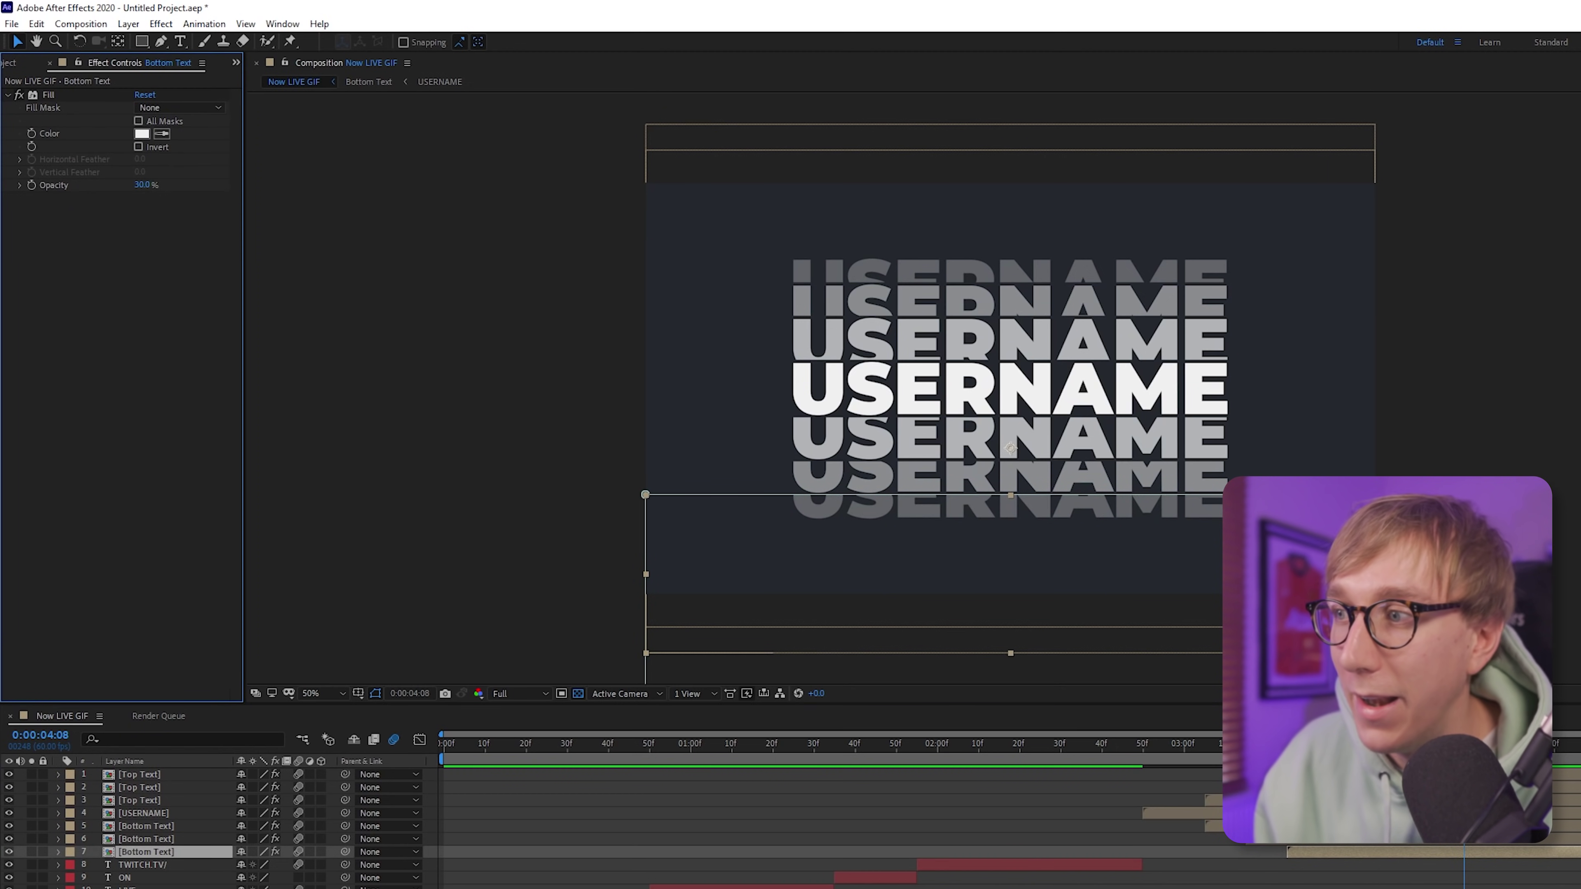
left_click(1111, 744)
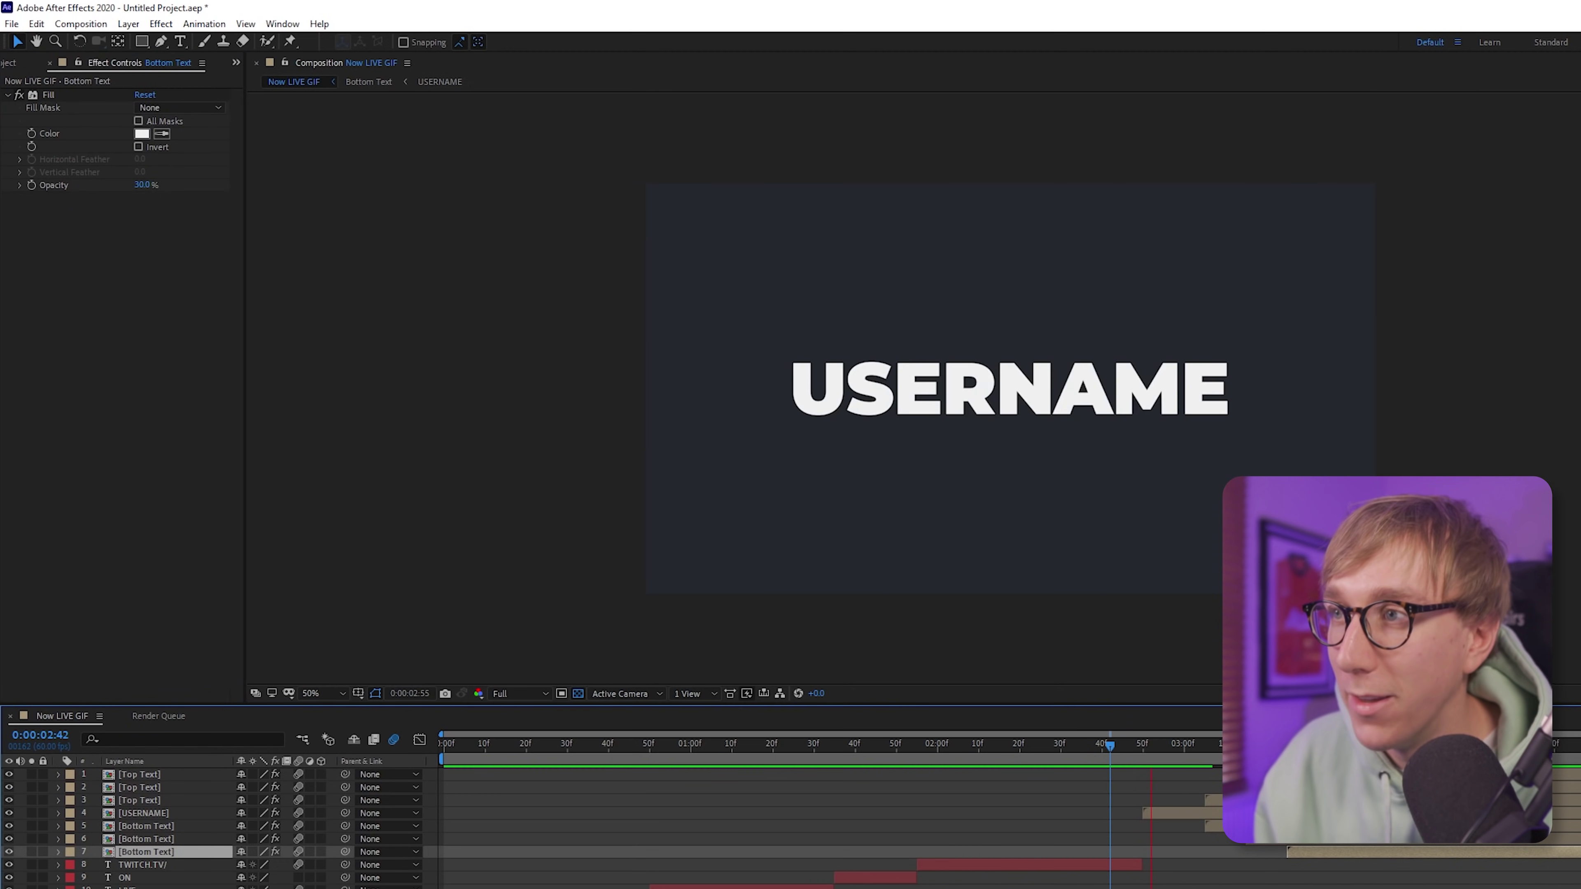
left_click(1123, 738)
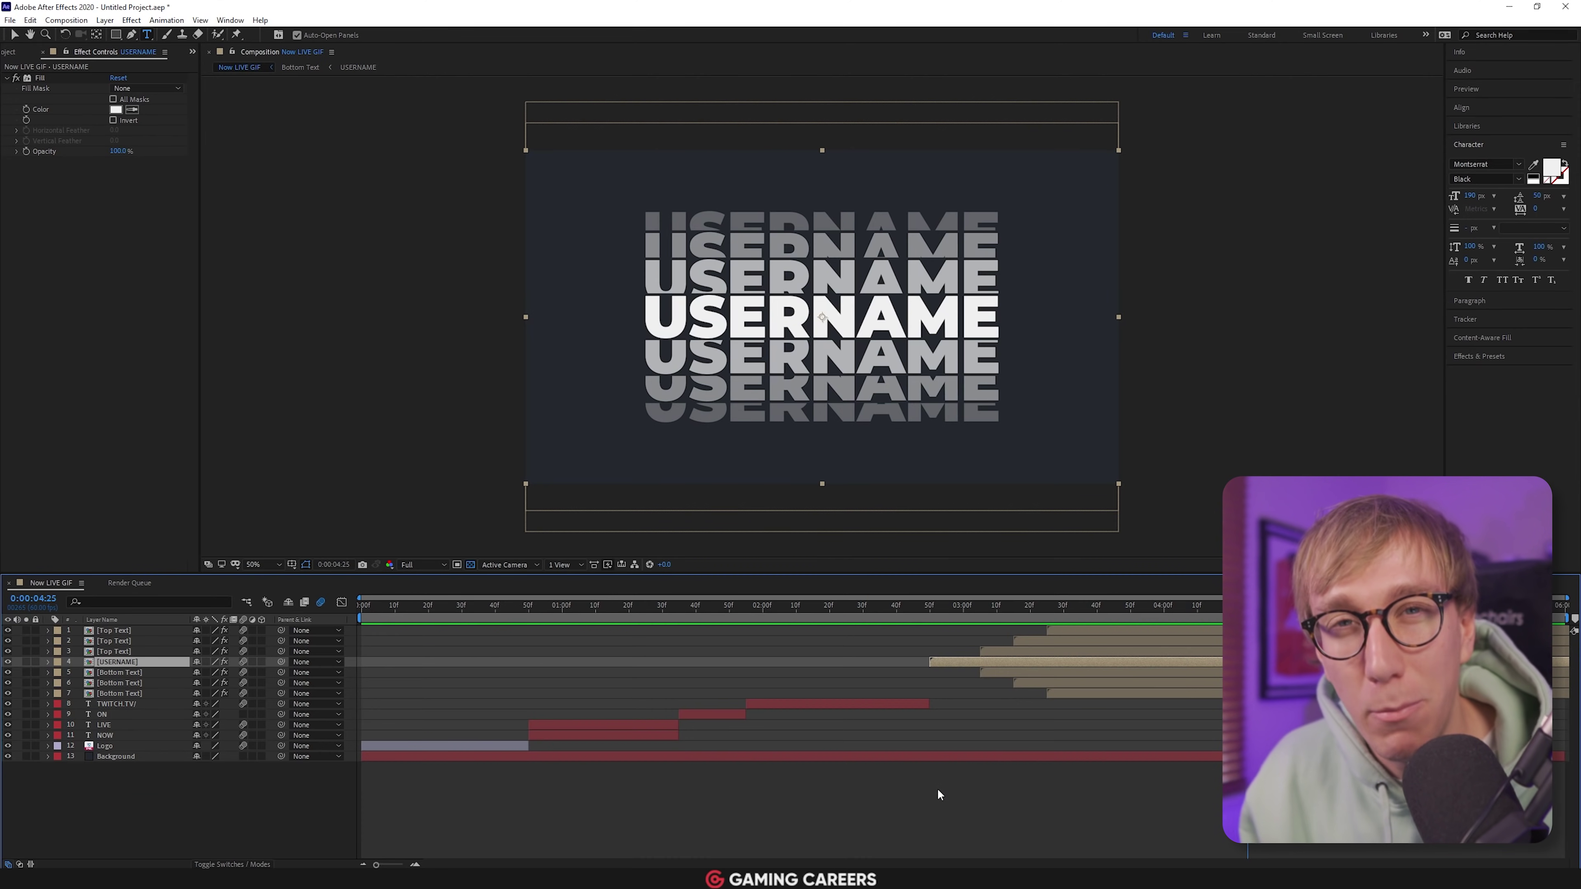
left_click_drag(917, 603, 1115, 605)
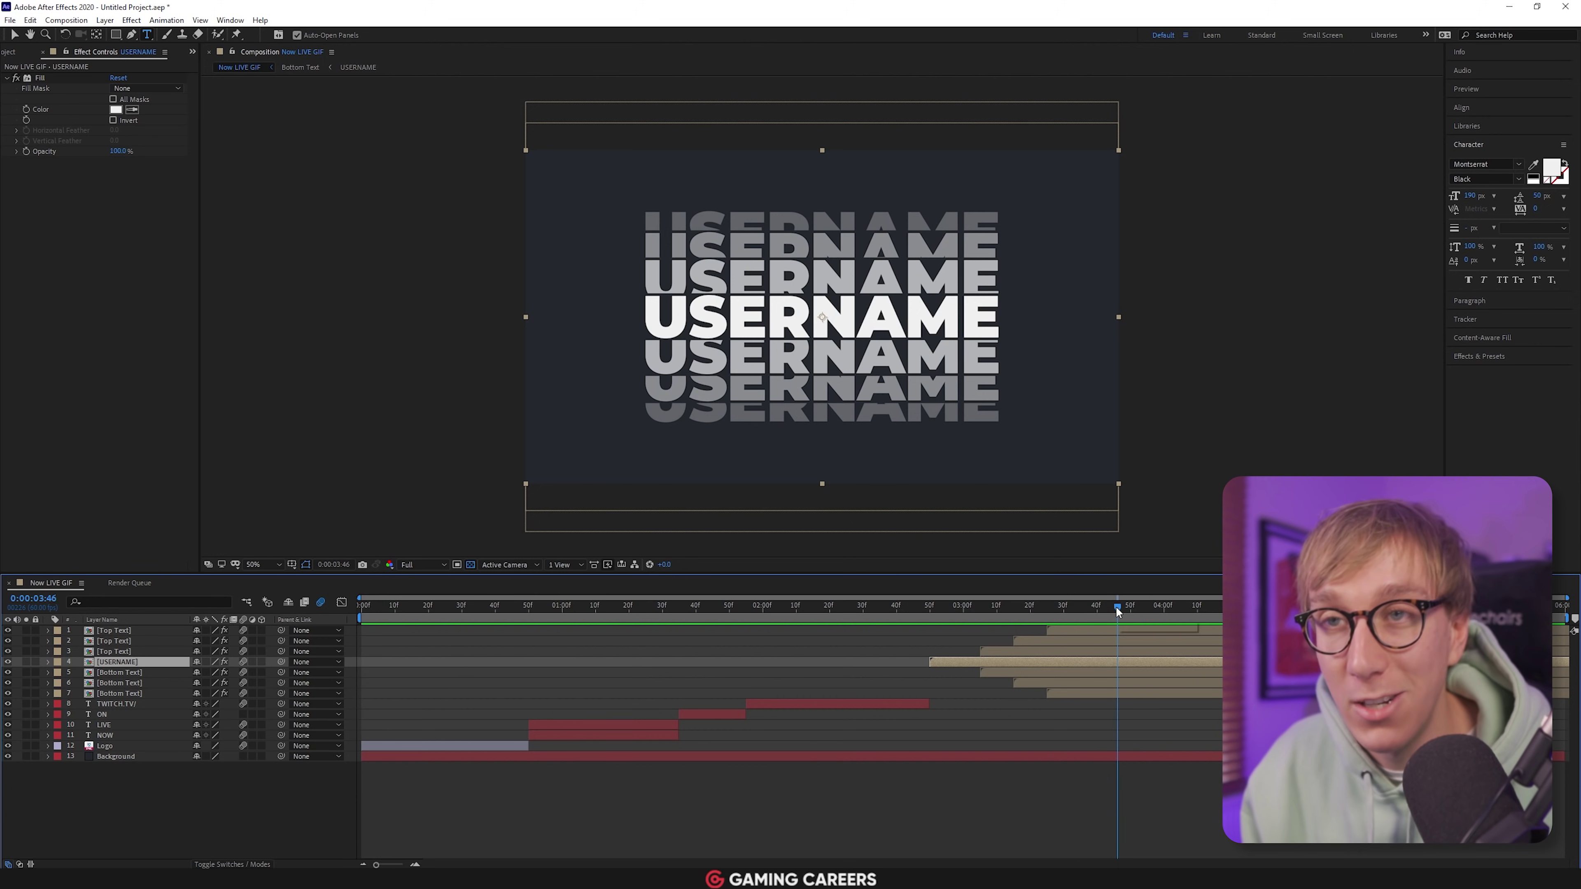
Try WHATEVER as the text inside the USERNAME composition and preview the stack in the Now LIVE GIF composition
double_click(110, 661)
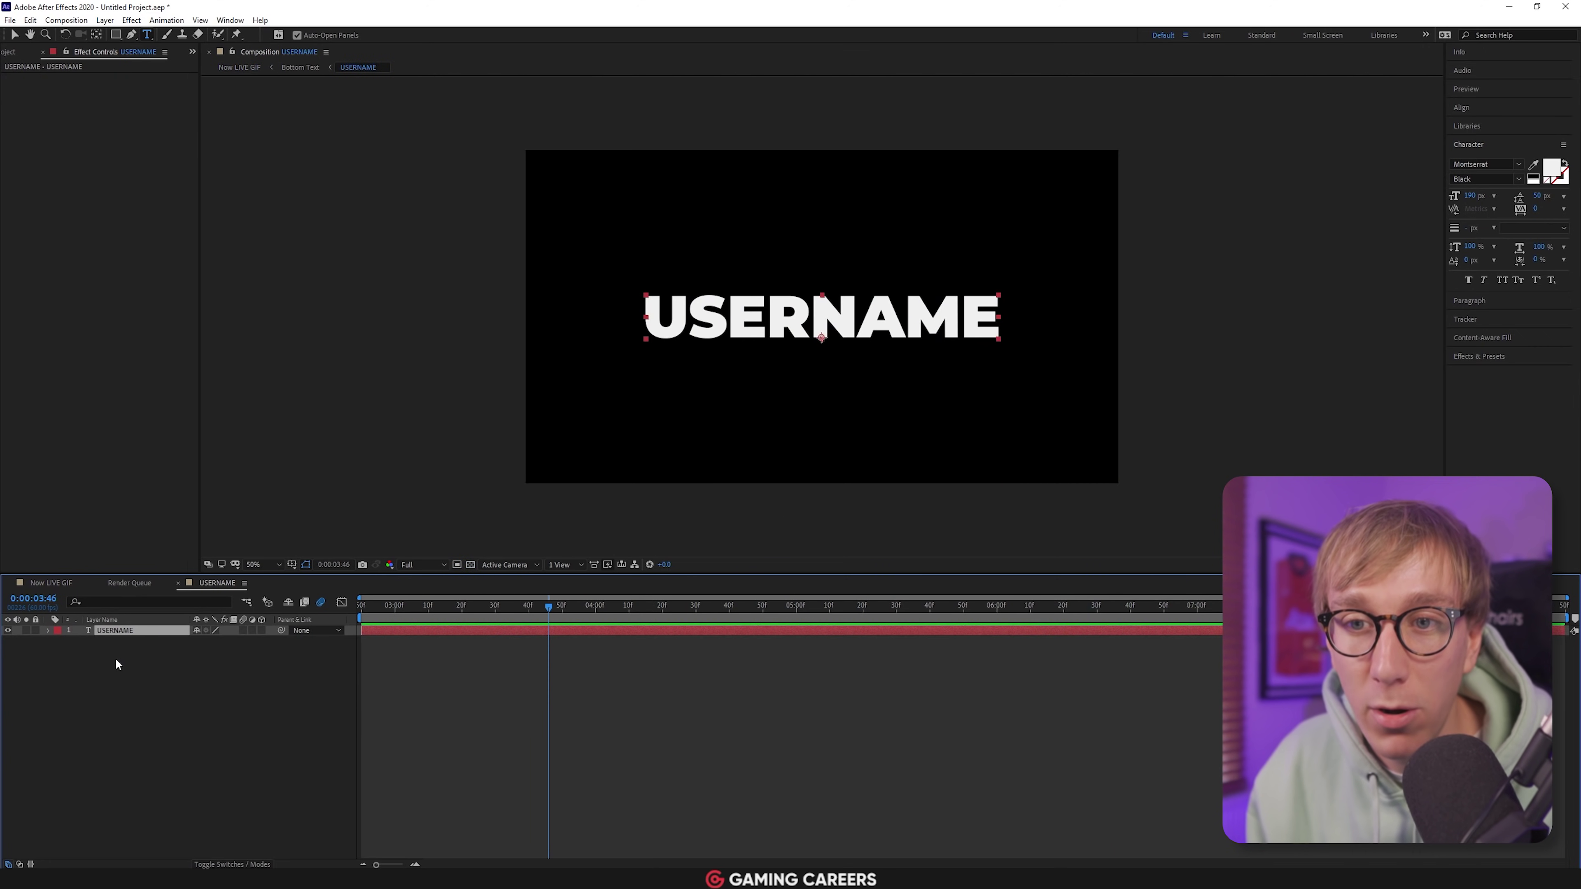
double_click(90, 629)
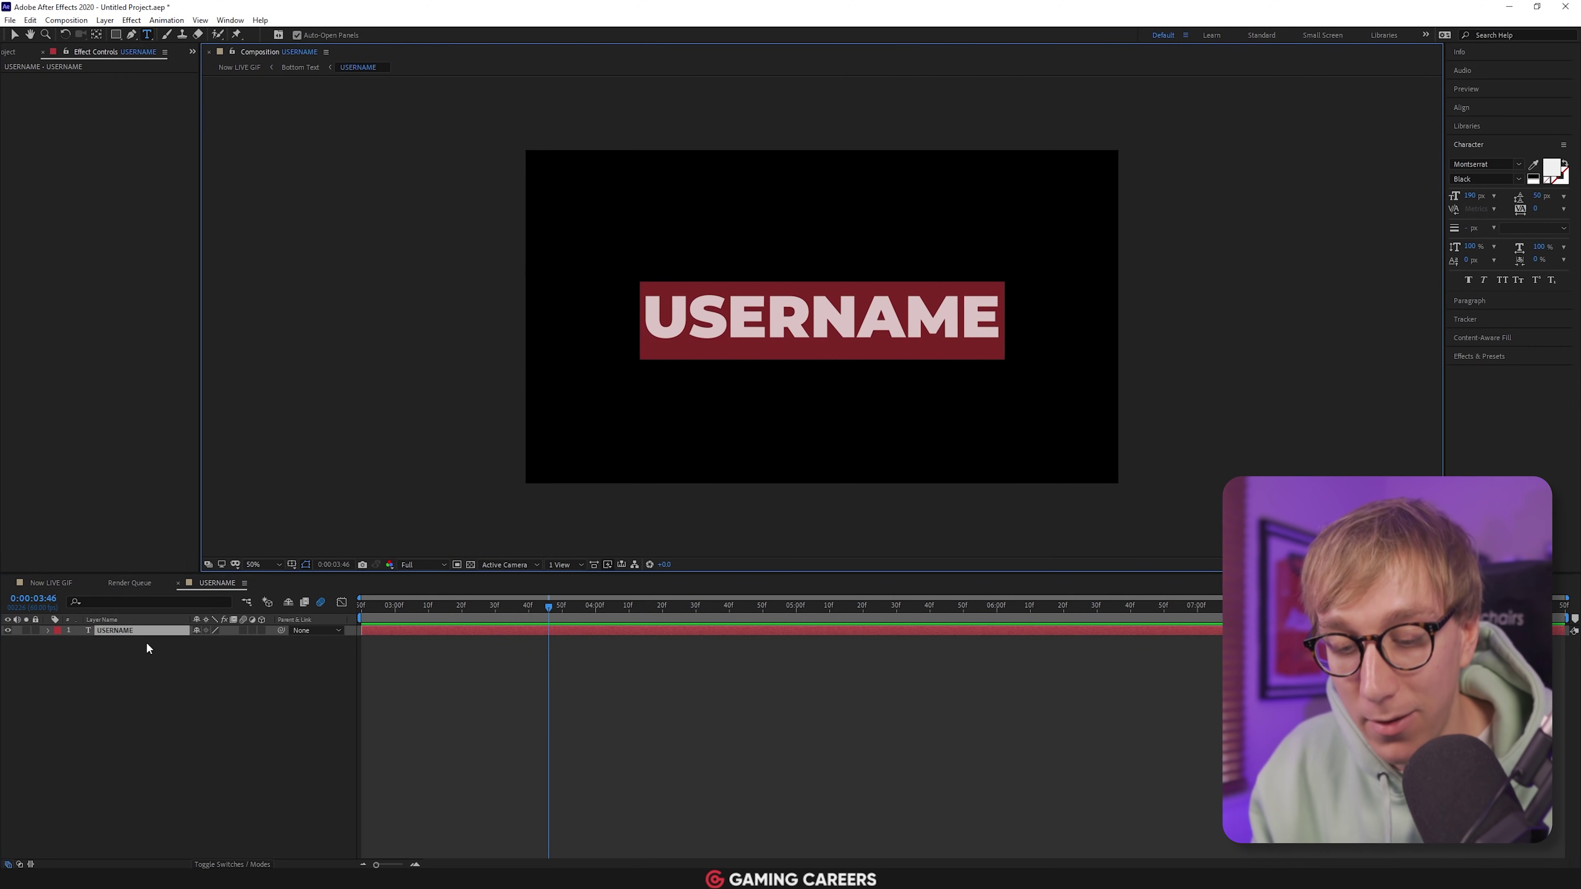
type("WHATEVER")
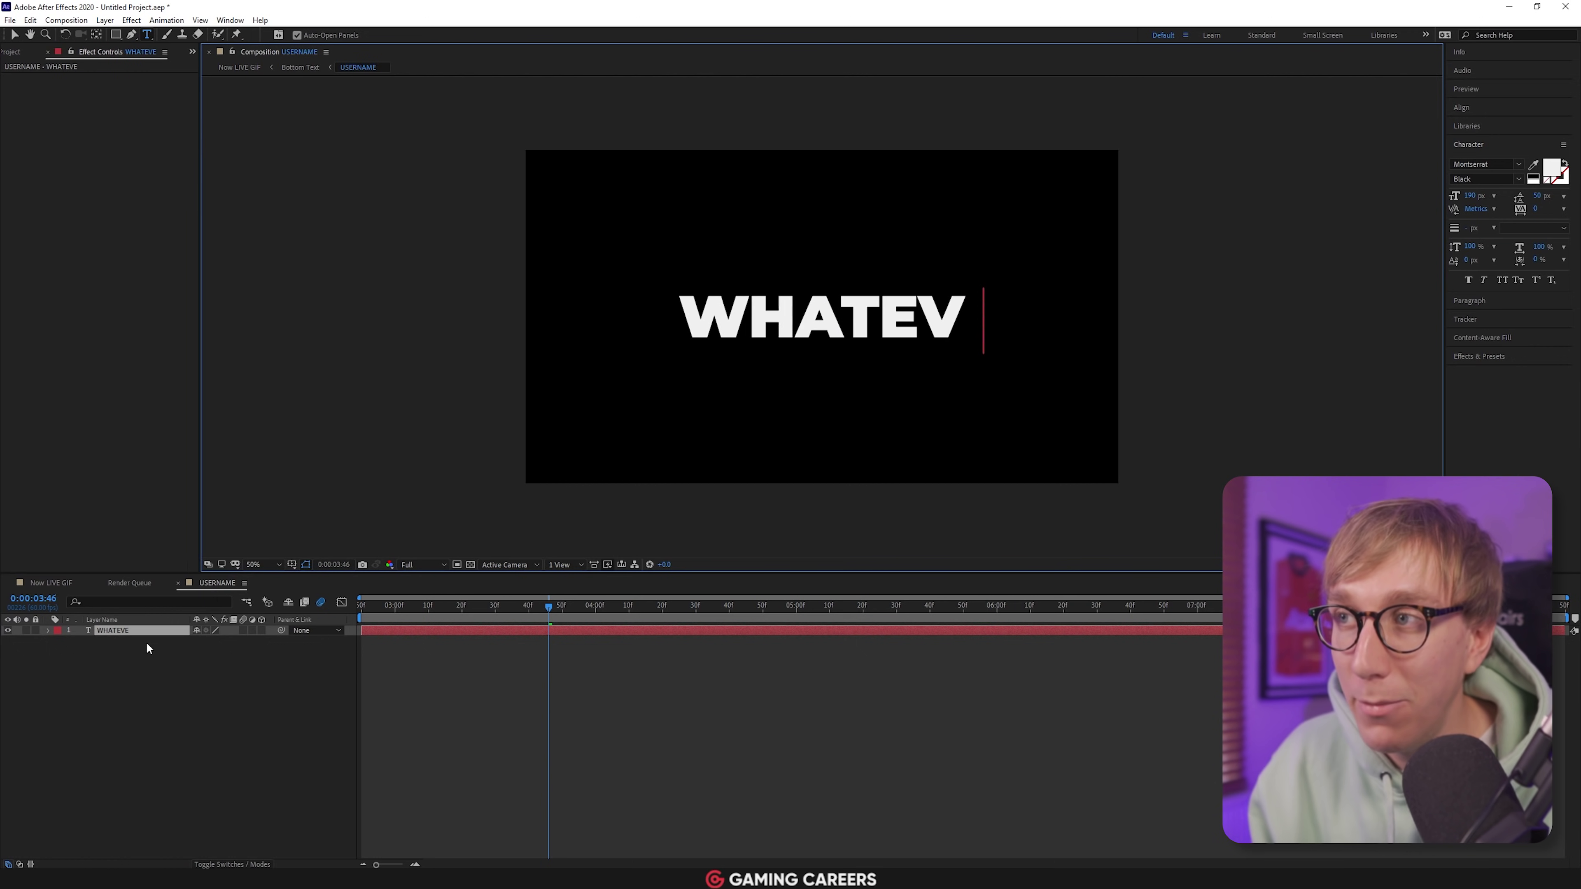
left_click(53, 580)
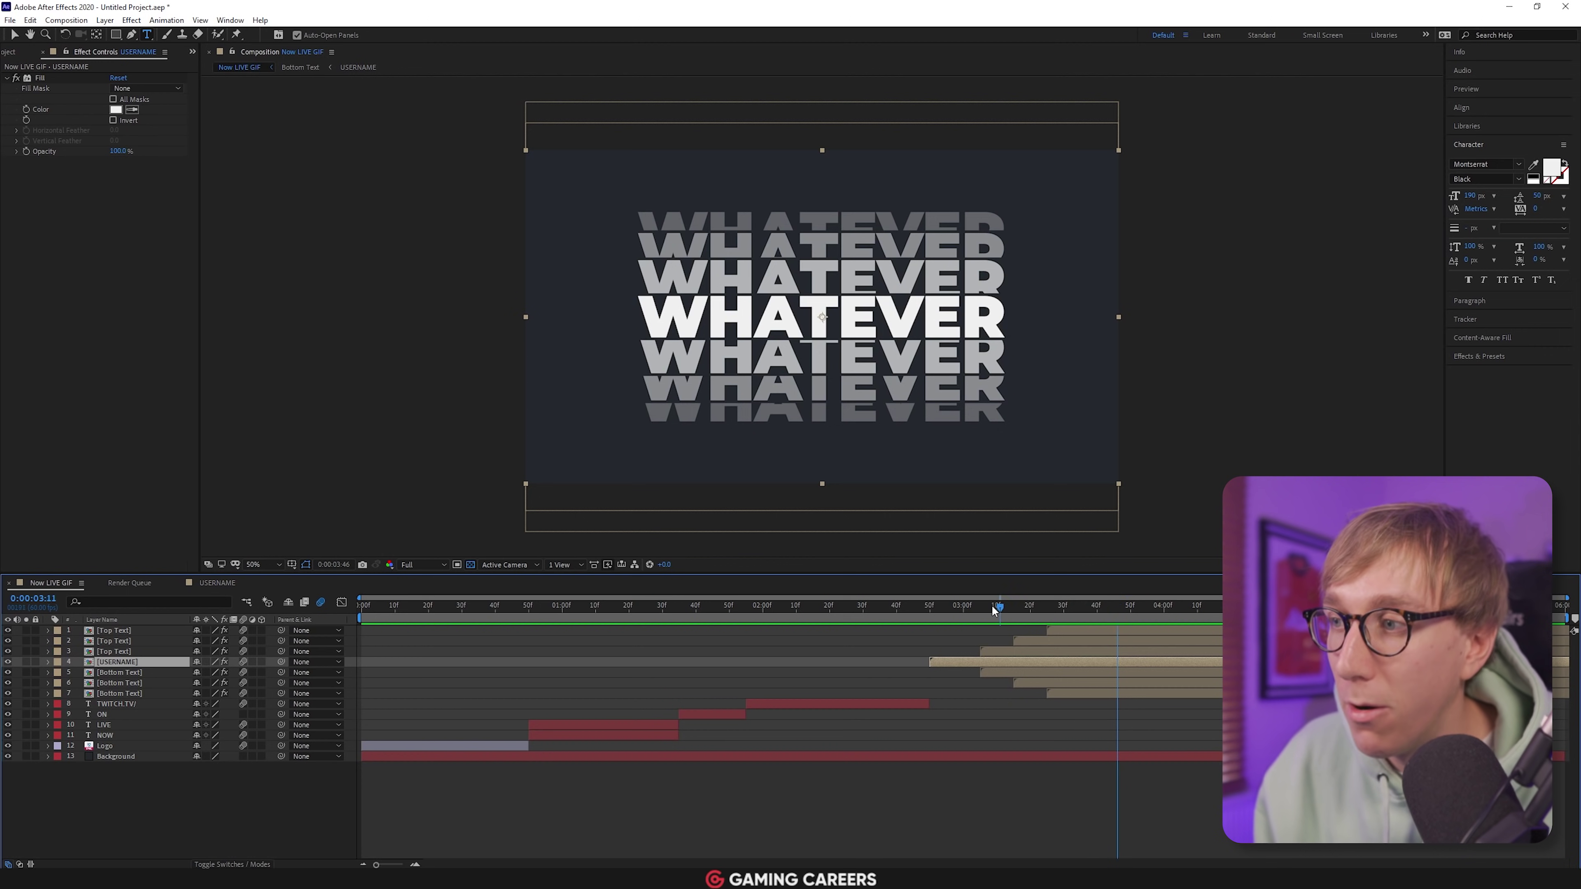
left_click_drag(958, 603, 918, 604)
key("space")
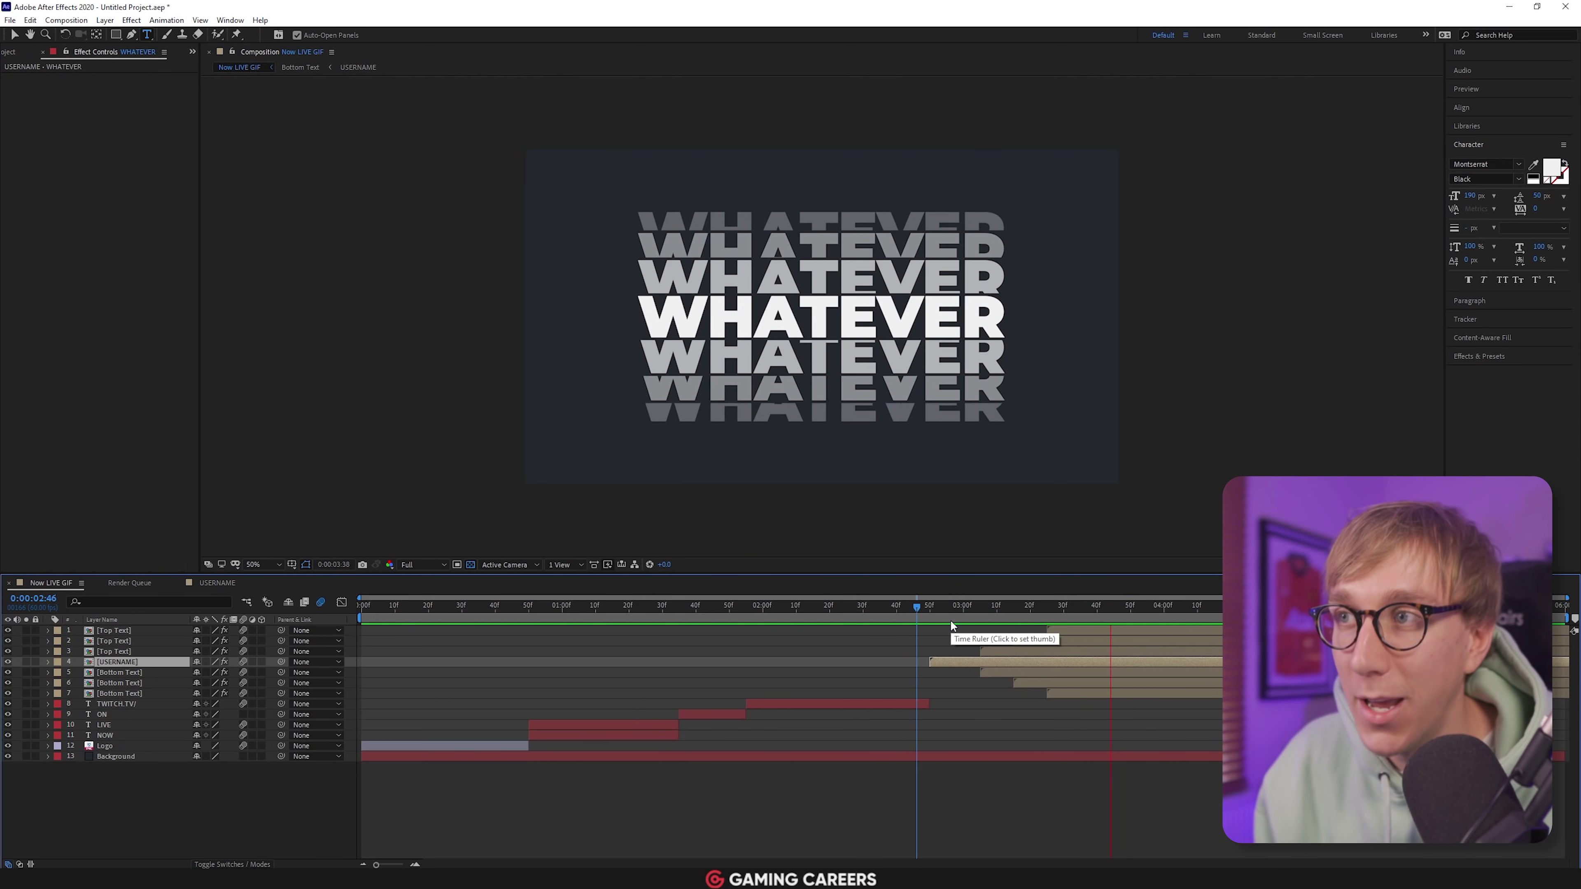
left_click(939, 602)
key("space")
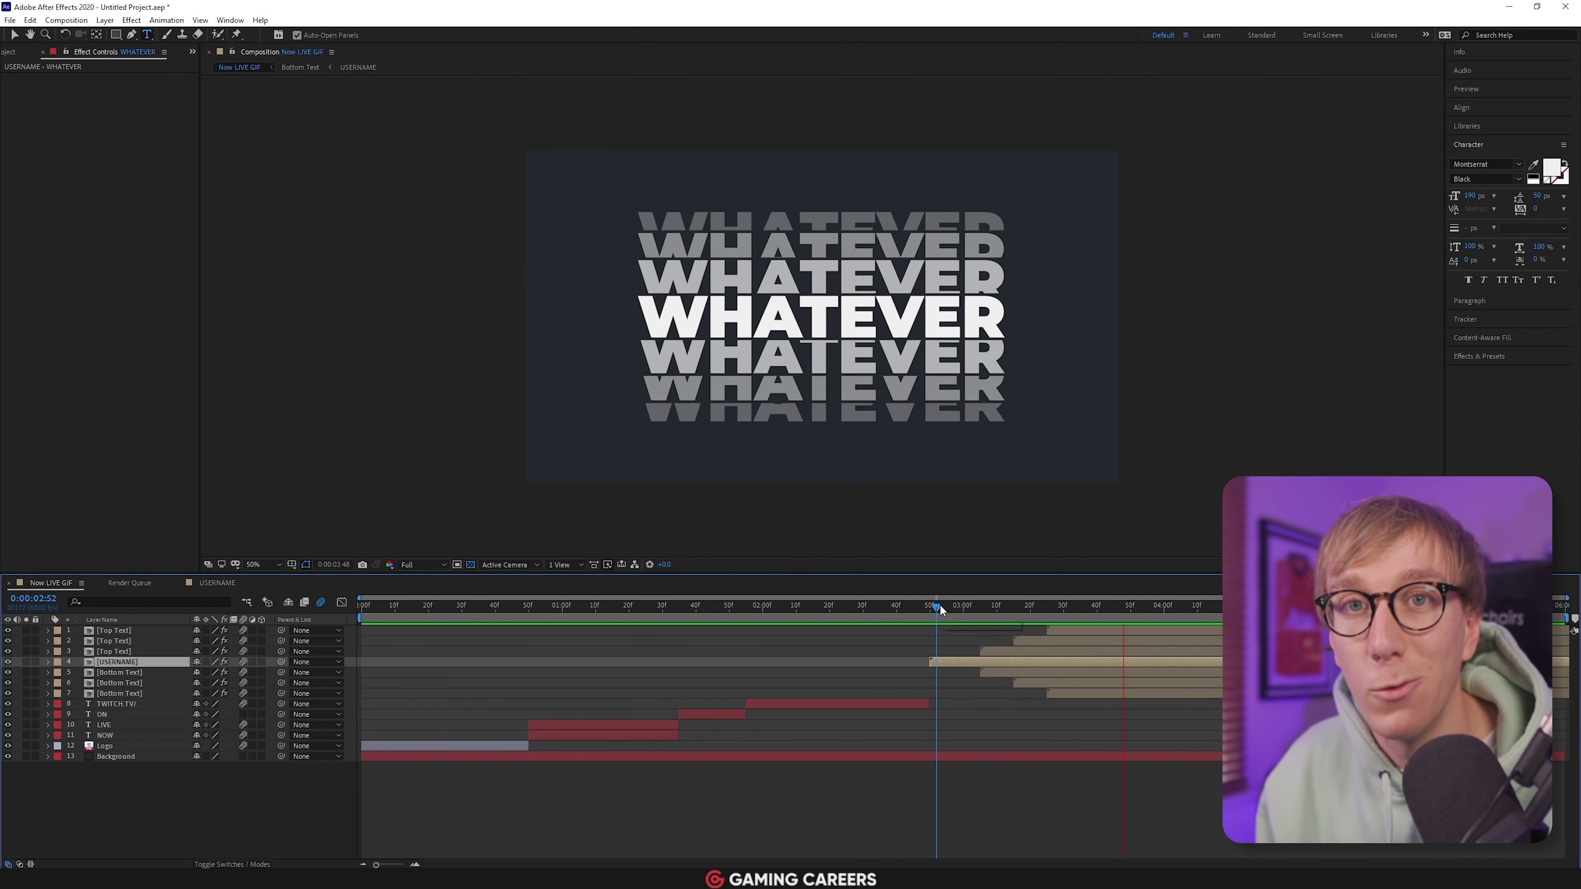
Pre-compose all Top Text, USERNAME and Bottom Text layers into a composition named Stacked Username, moving all attributes
left_click(112, 693)
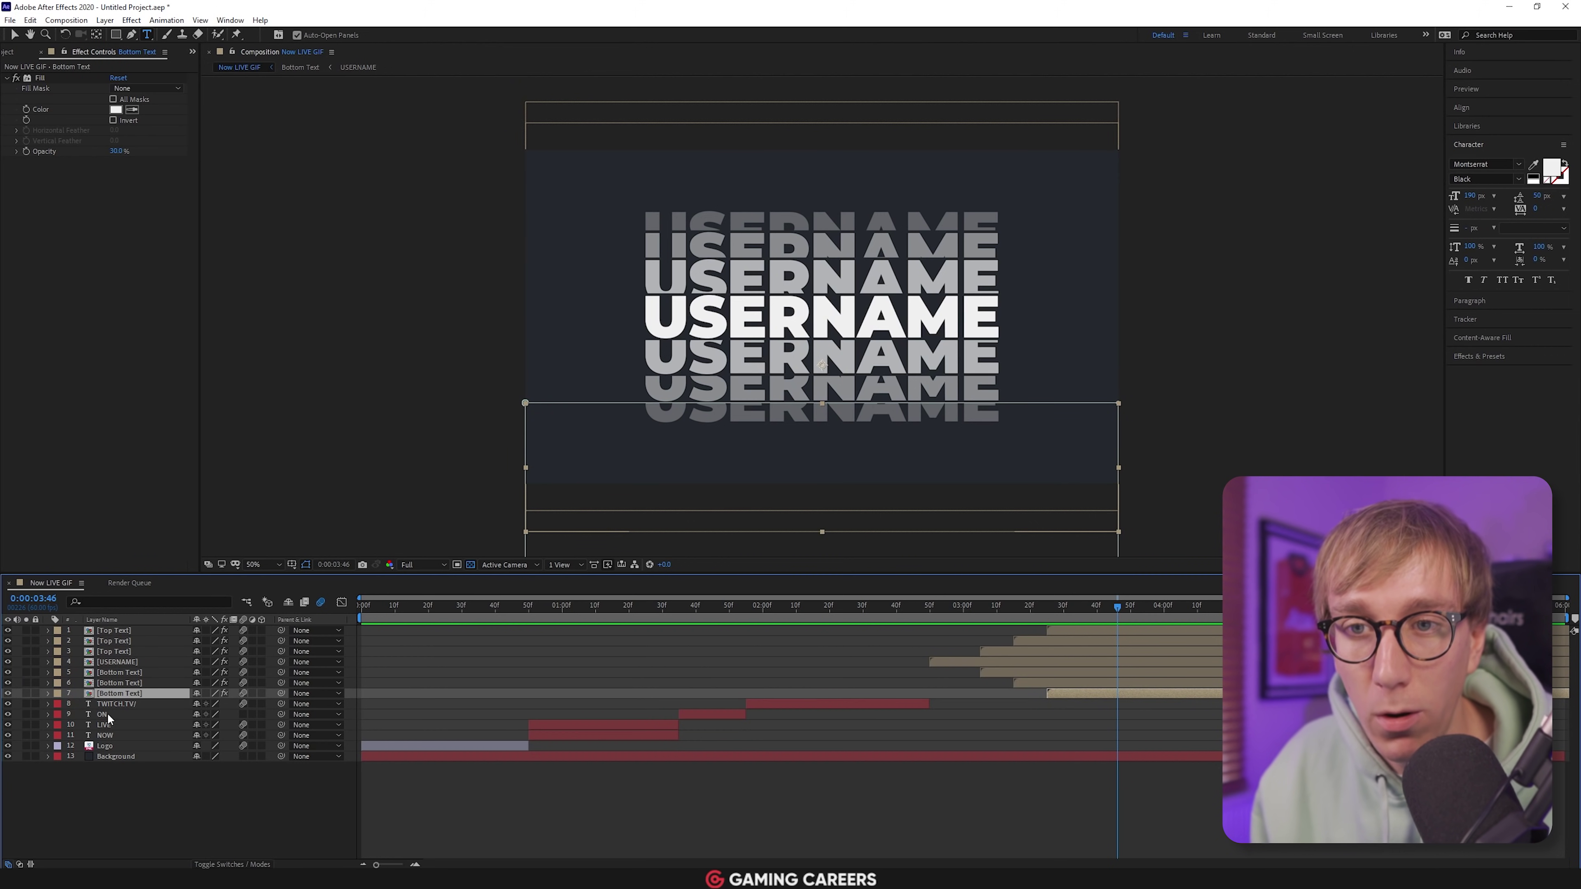
left_click(118, 630, "shift")
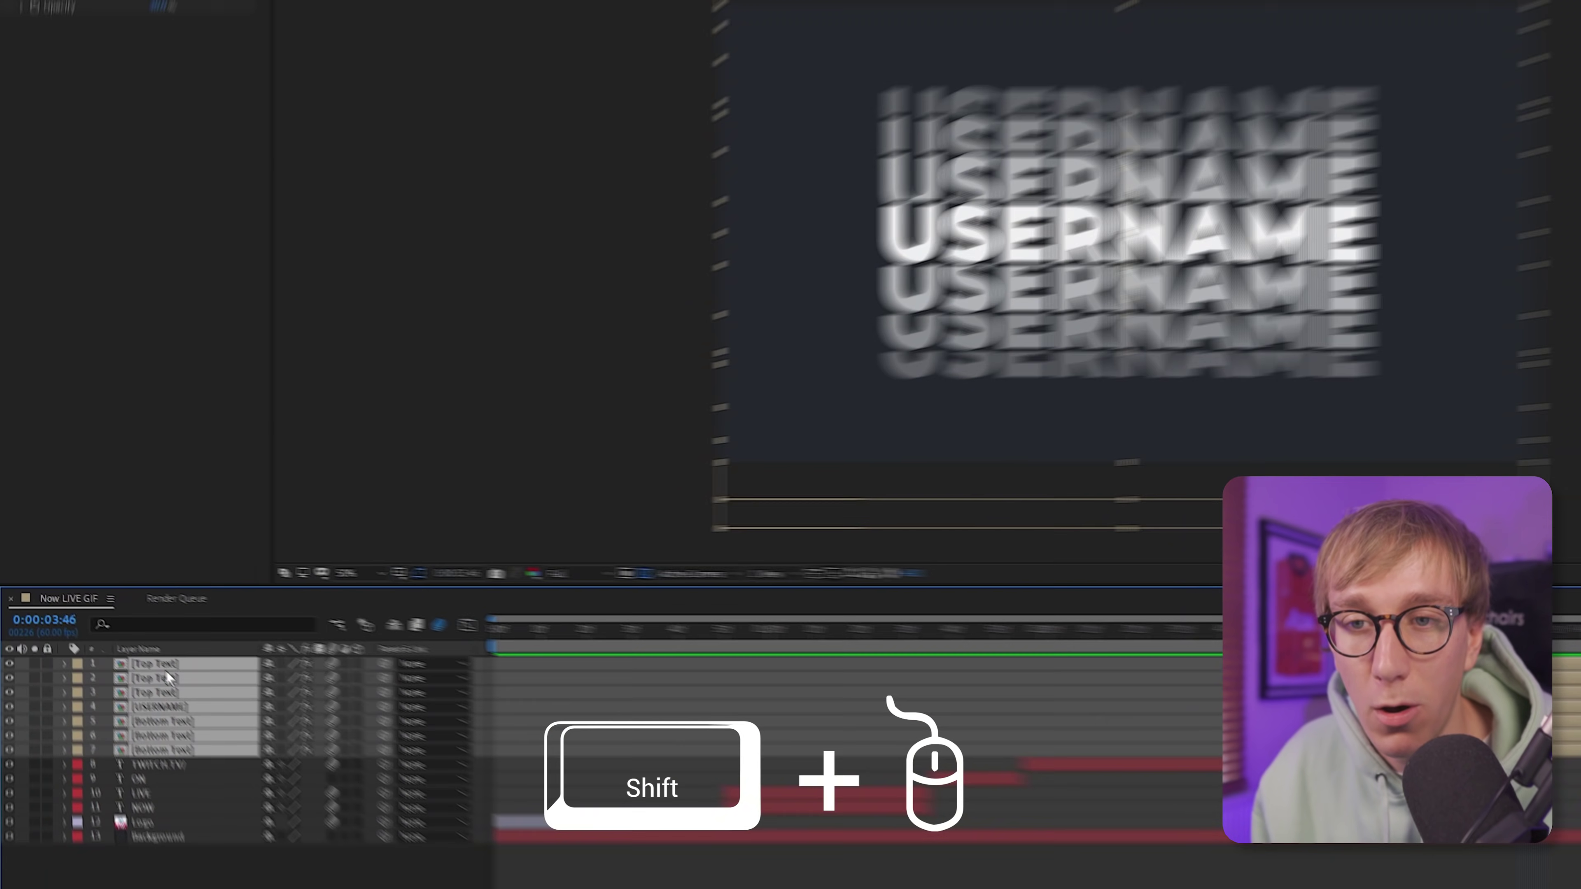
right_click(122, 629)
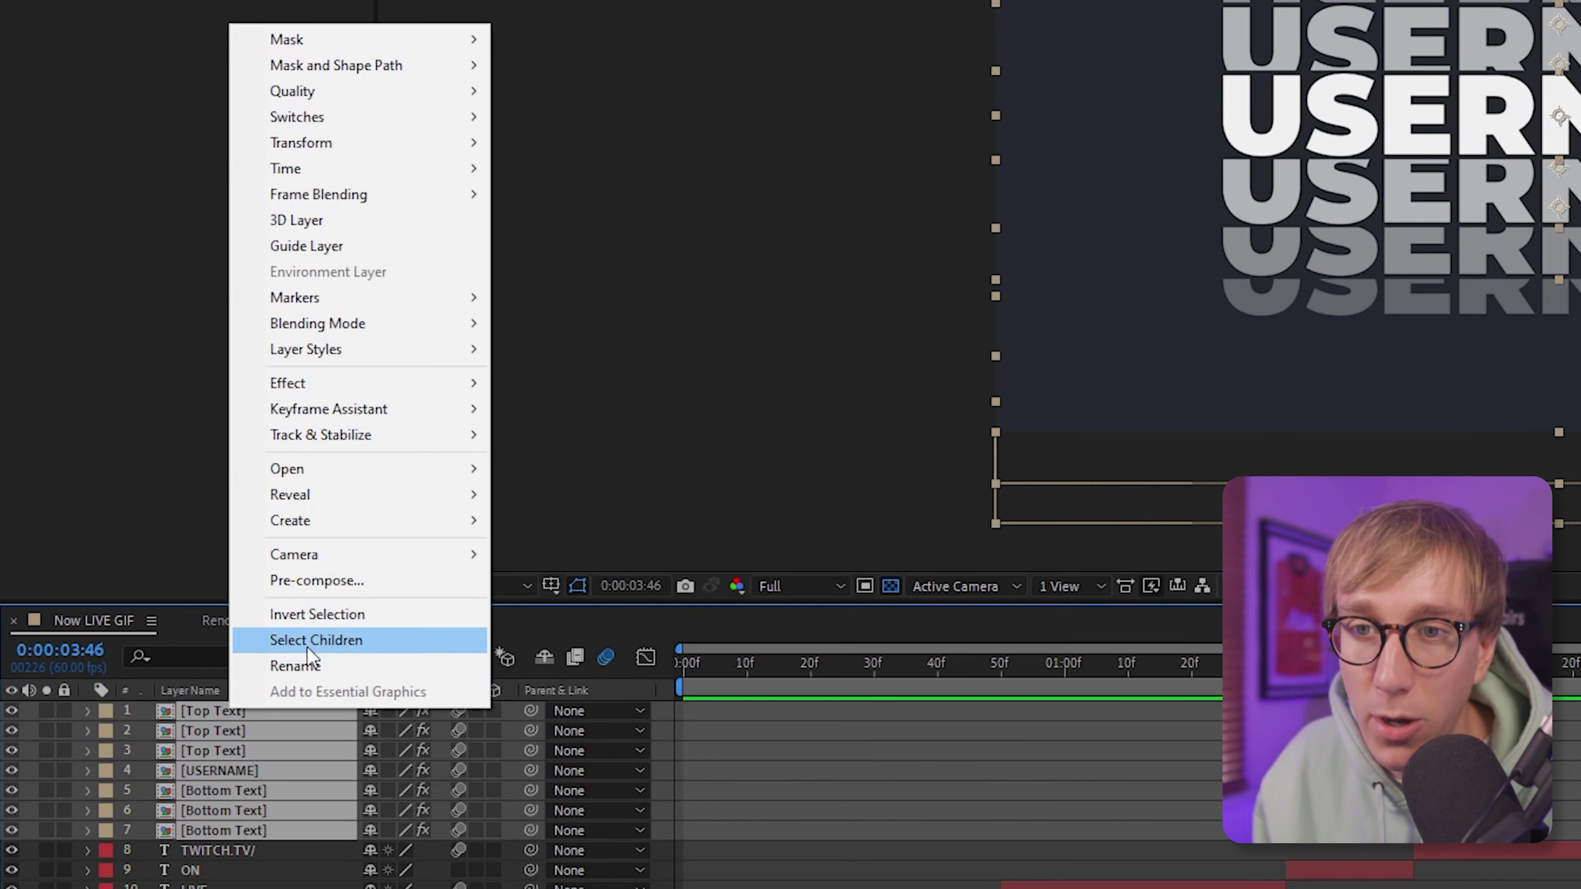
left_click(336, 593)
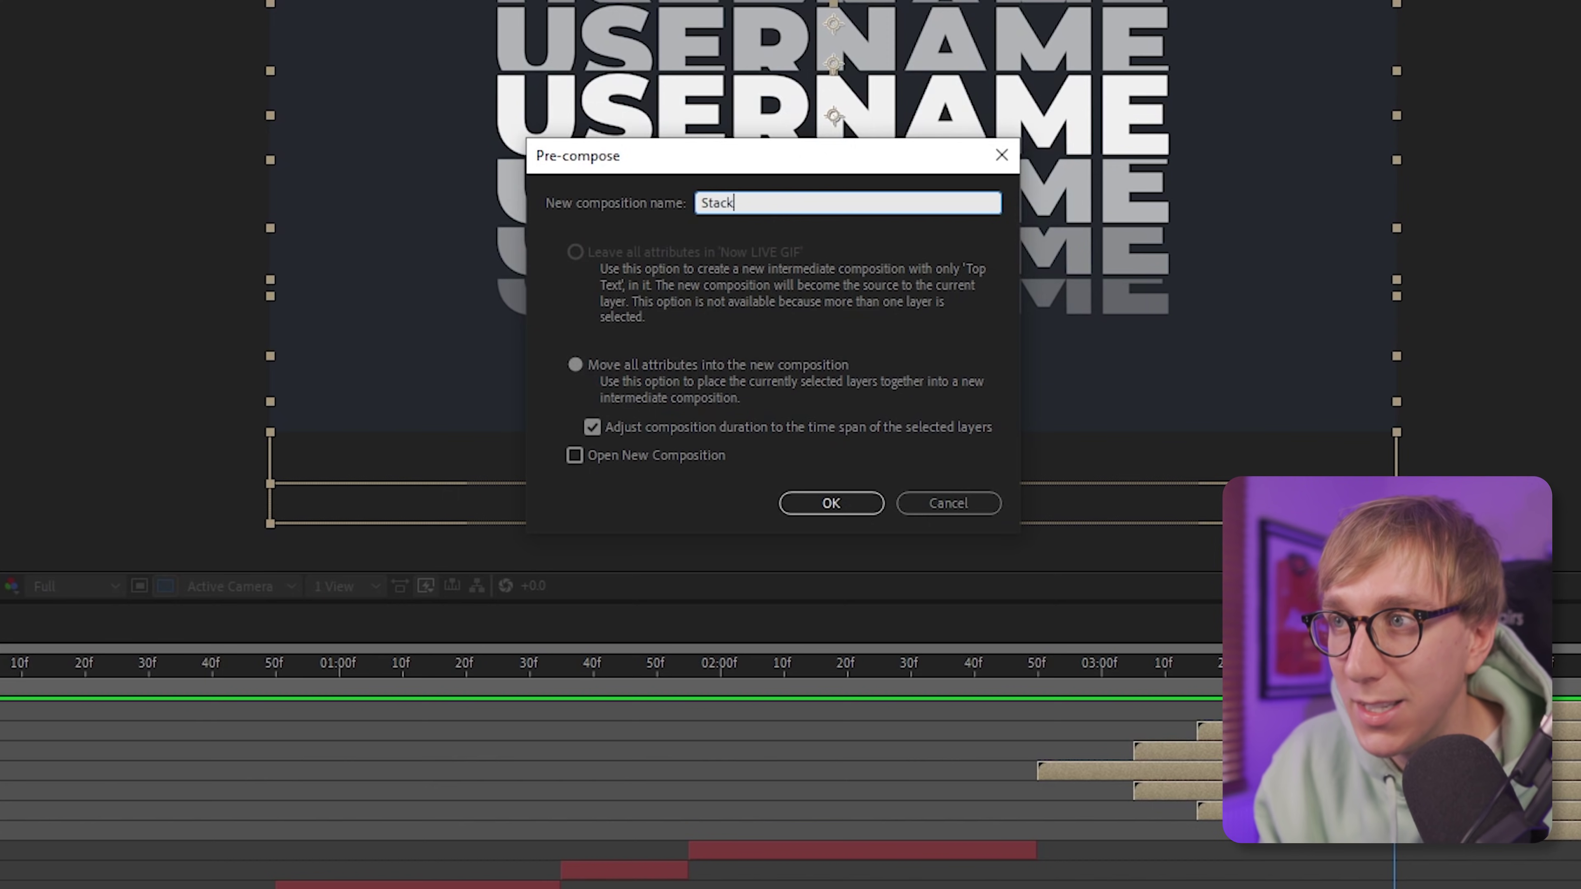
type("Stacked Username")
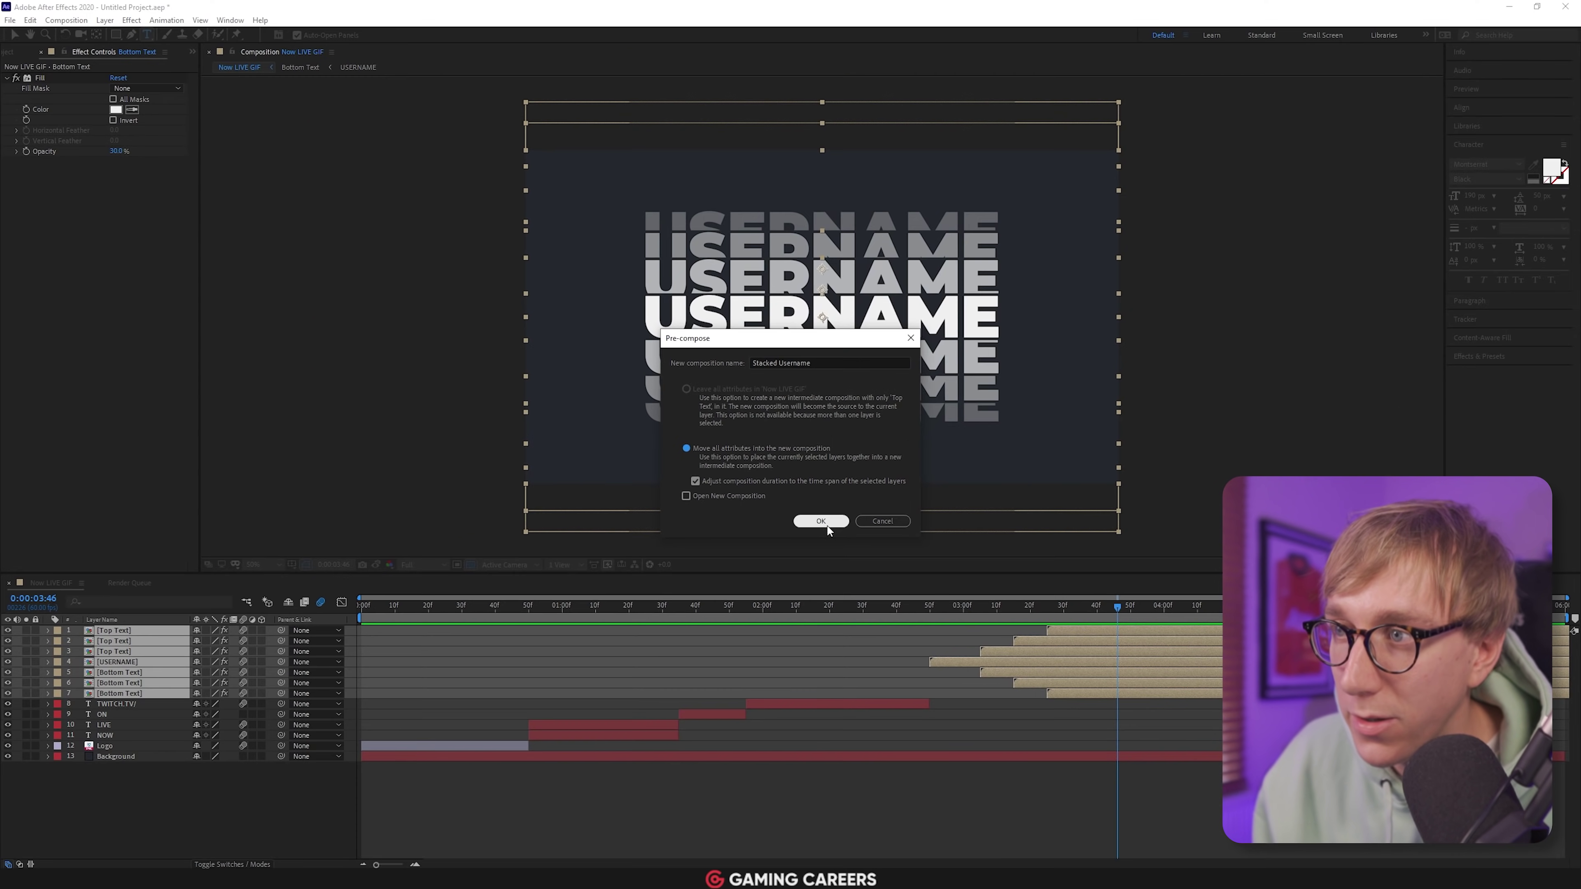
left_click(821, 521)
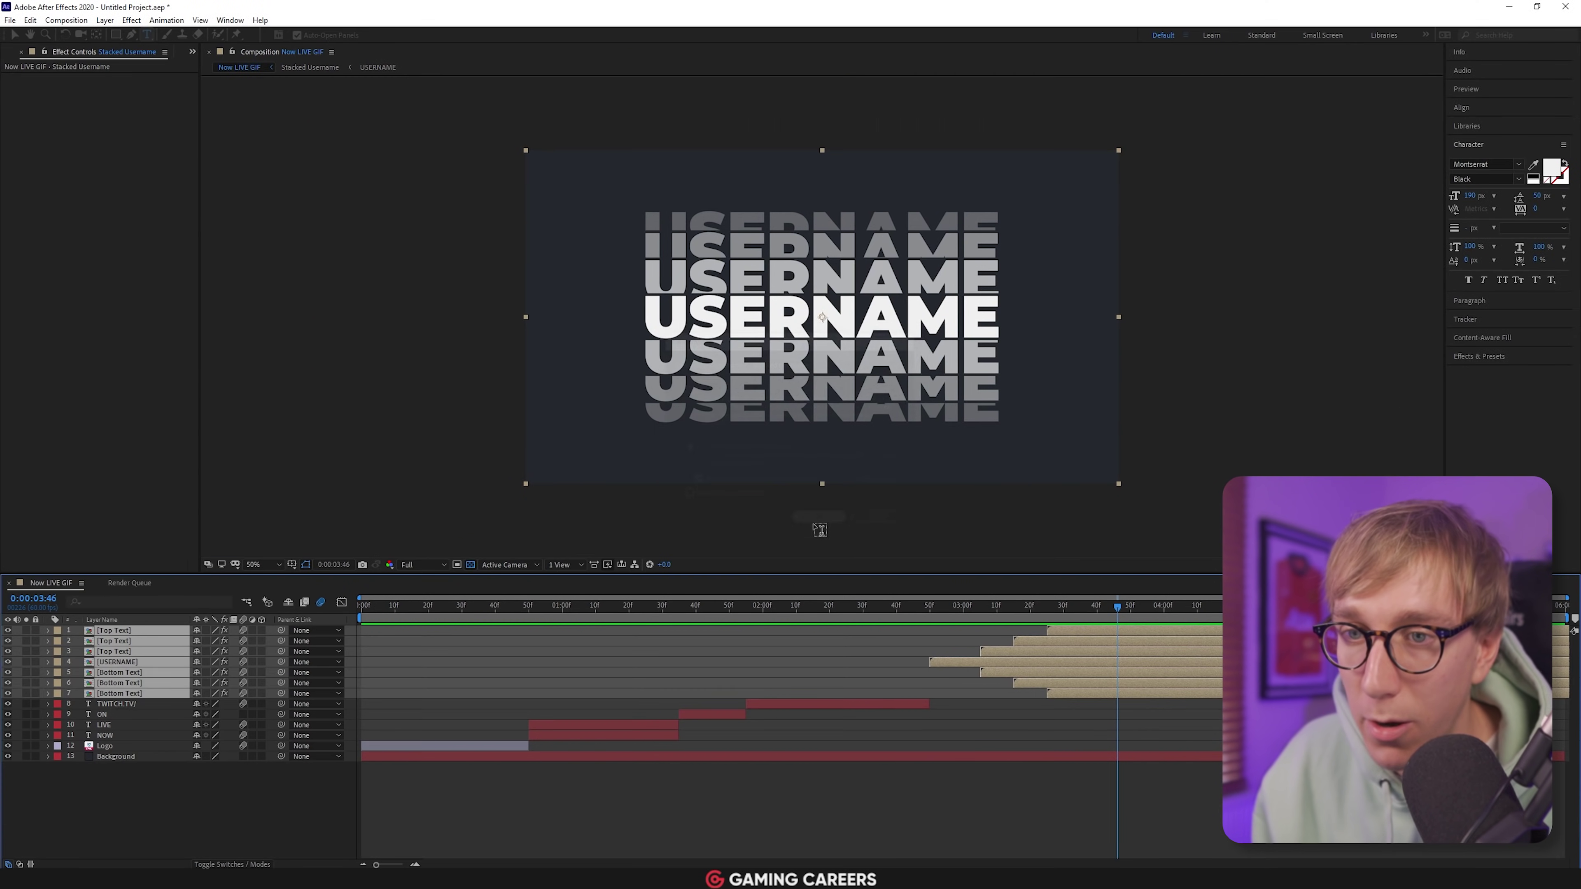
Play the Now LIVE GIF animation from the beginning through the Stacked Username section
left_click(248, 701)
left_click(126, 630)
left_click_drag(931, 606, 1099, 607)
key("Home")
key("space")
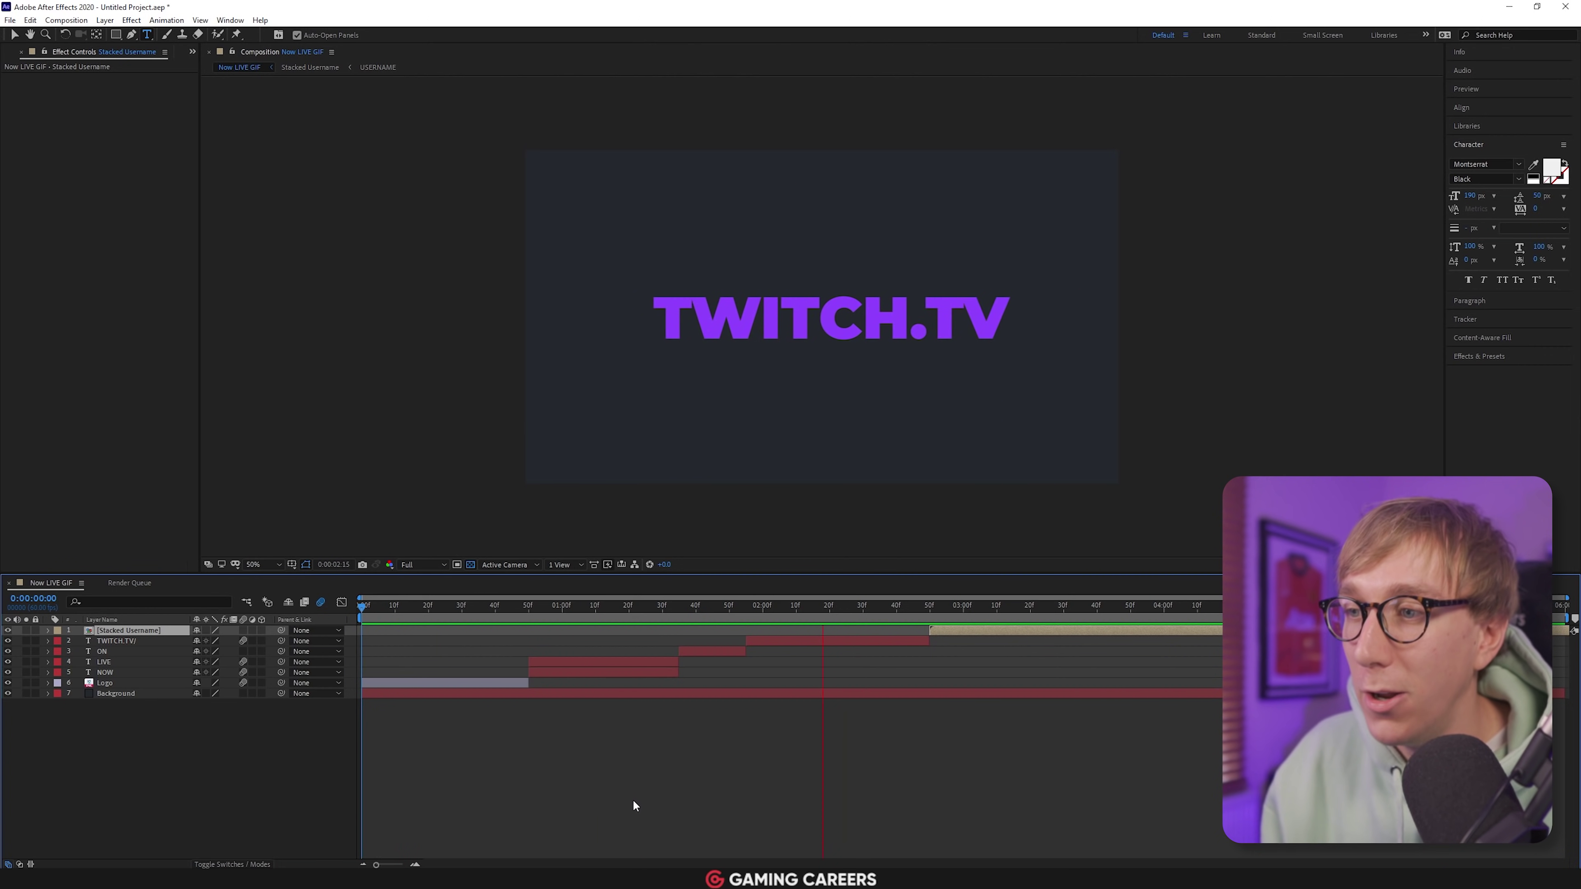
key("space")
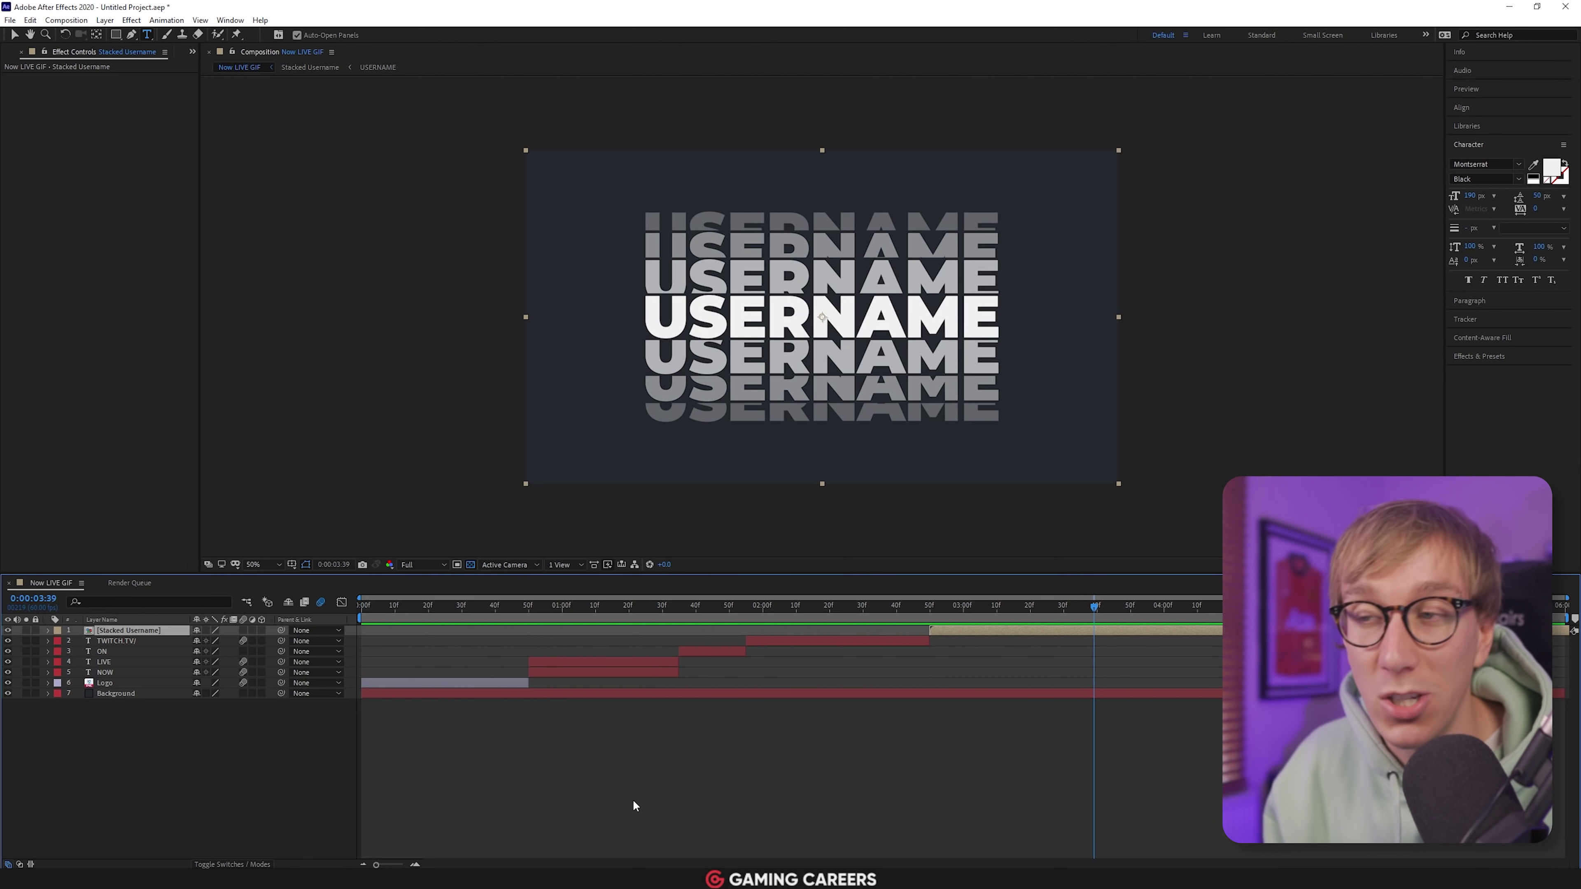
Split the Stacked Username layer at 0:00:04:00, delete the part after it, and scrub through the shortened clip
left_click_drag(998, 606, 1141, 605)
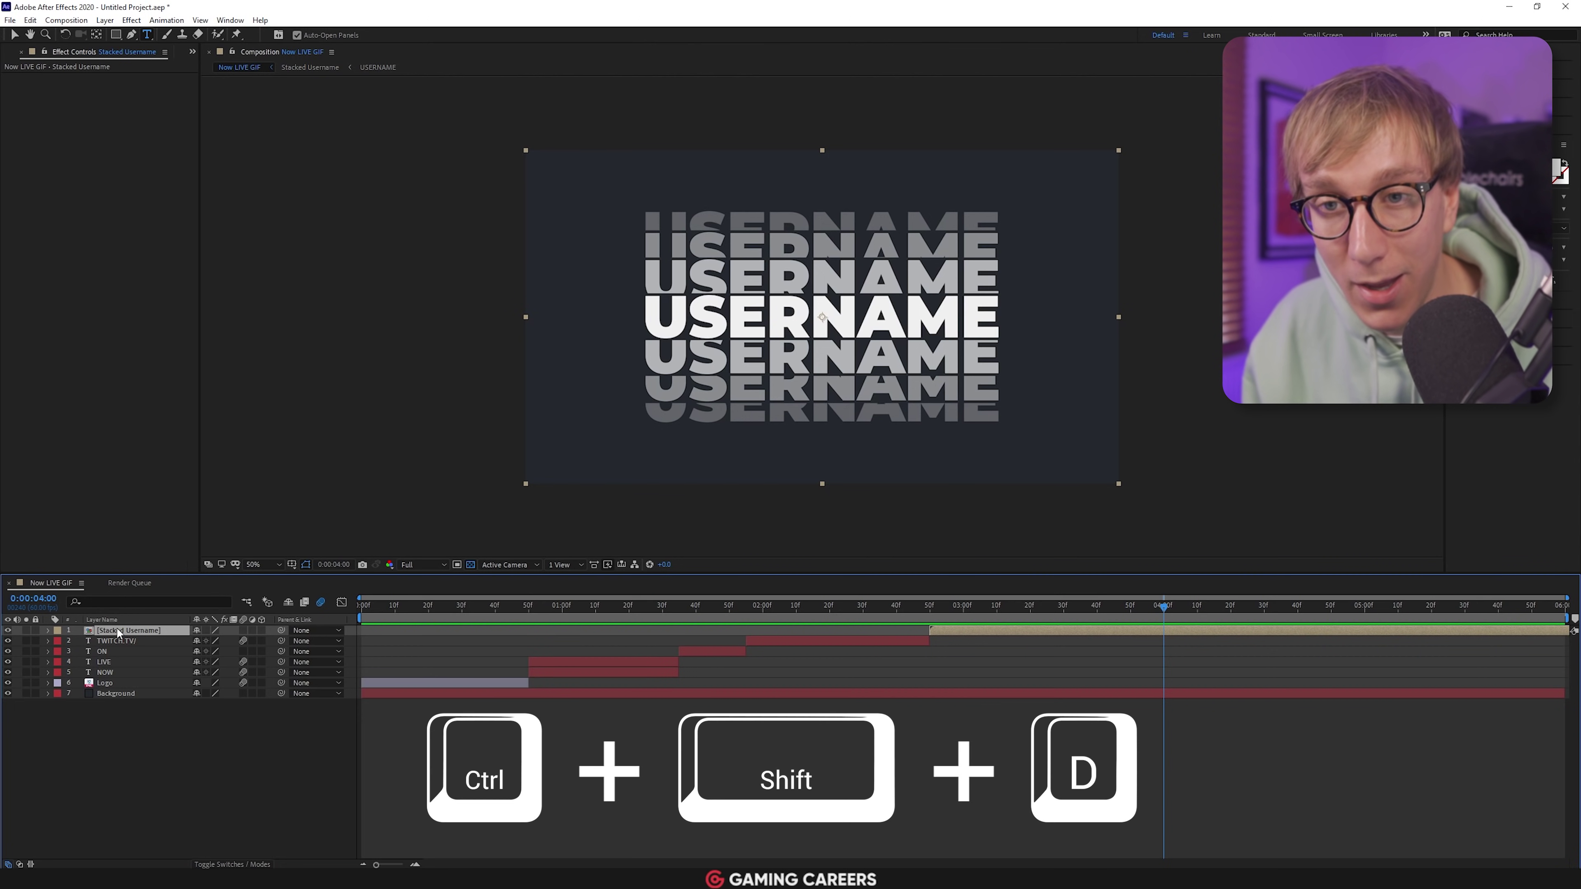
key("ctrl+shift+d")
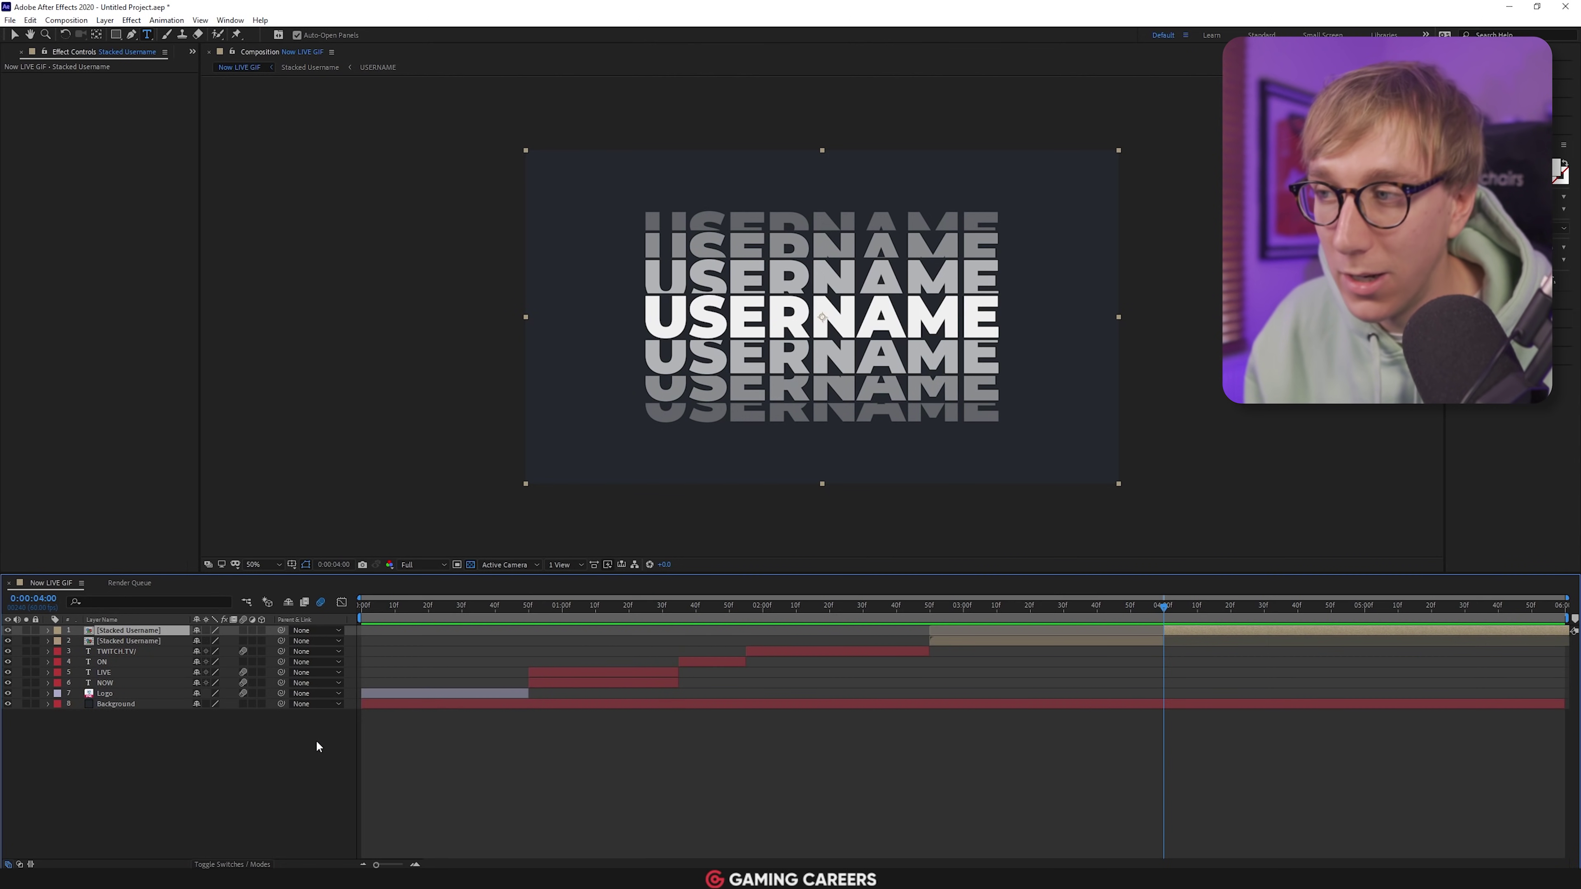
key("Delete")
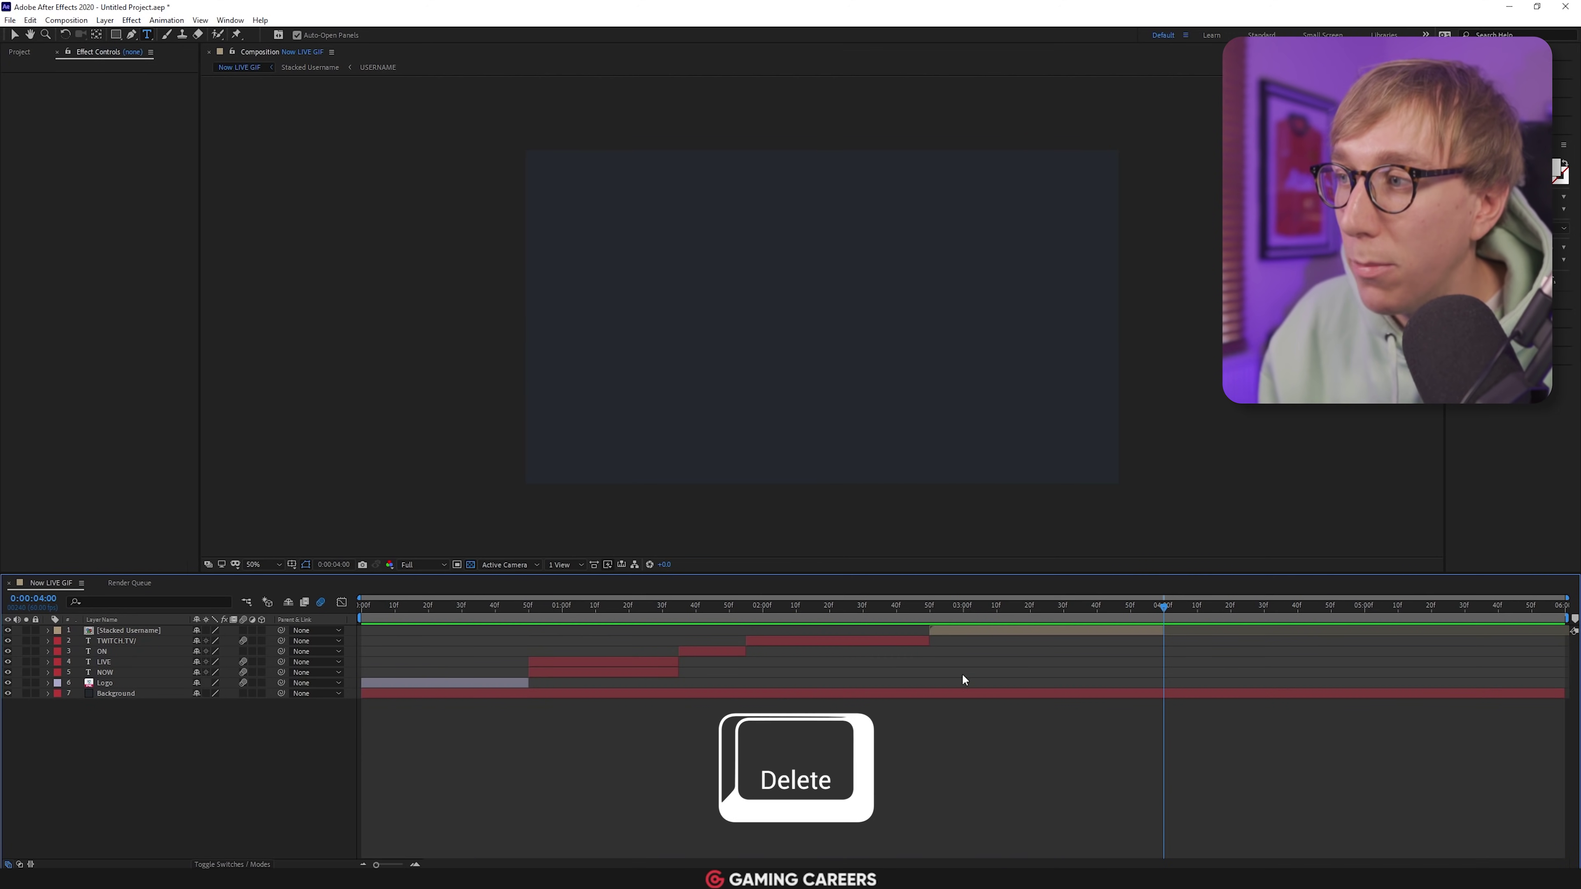
left_click_drag(940, 603, 1186, 603)
left_click(1152, 603)
left_click(1076, 603)
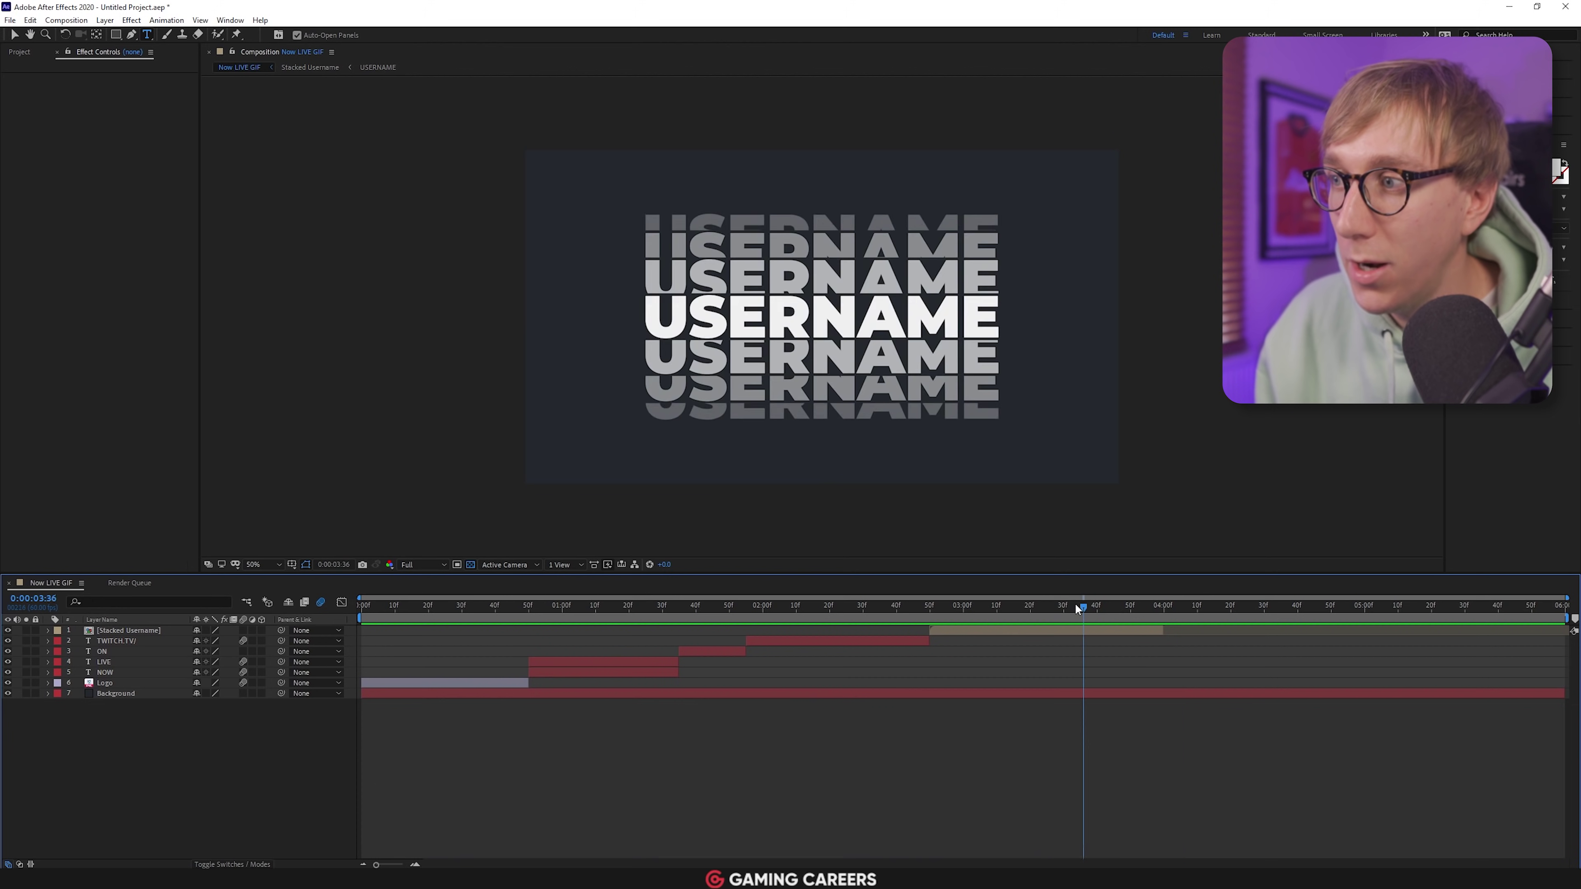
Duplicate the Stacked Username layer, place the copy directly after the original at 4:00, and preview both clips
left_click(1073, 631)
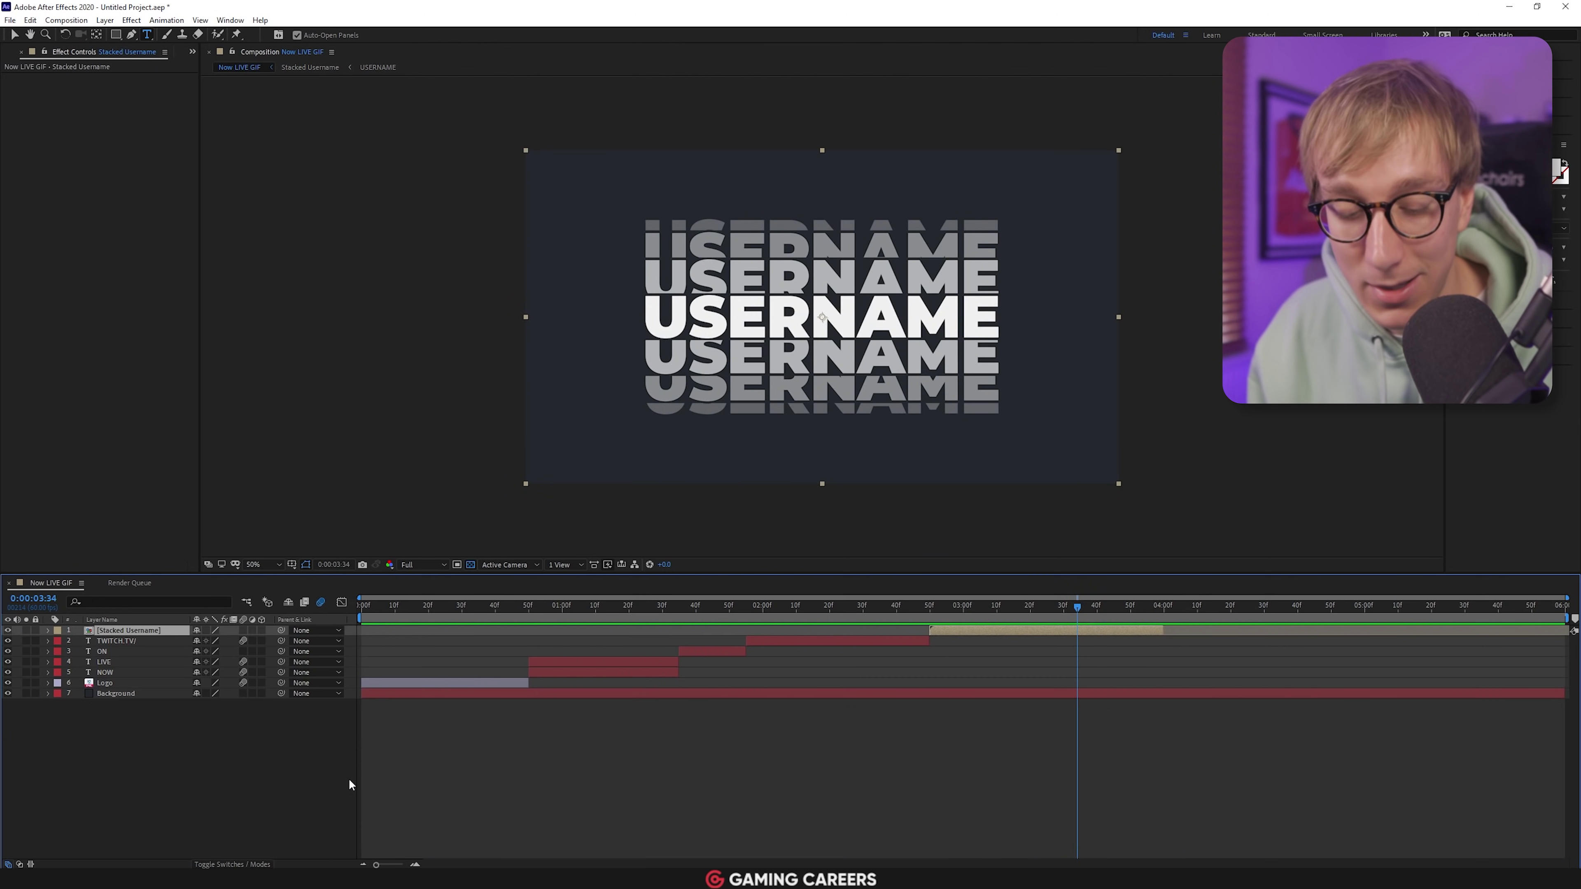
key("ctrl+d")
left_click_drag(990, 631, 1223, 628)
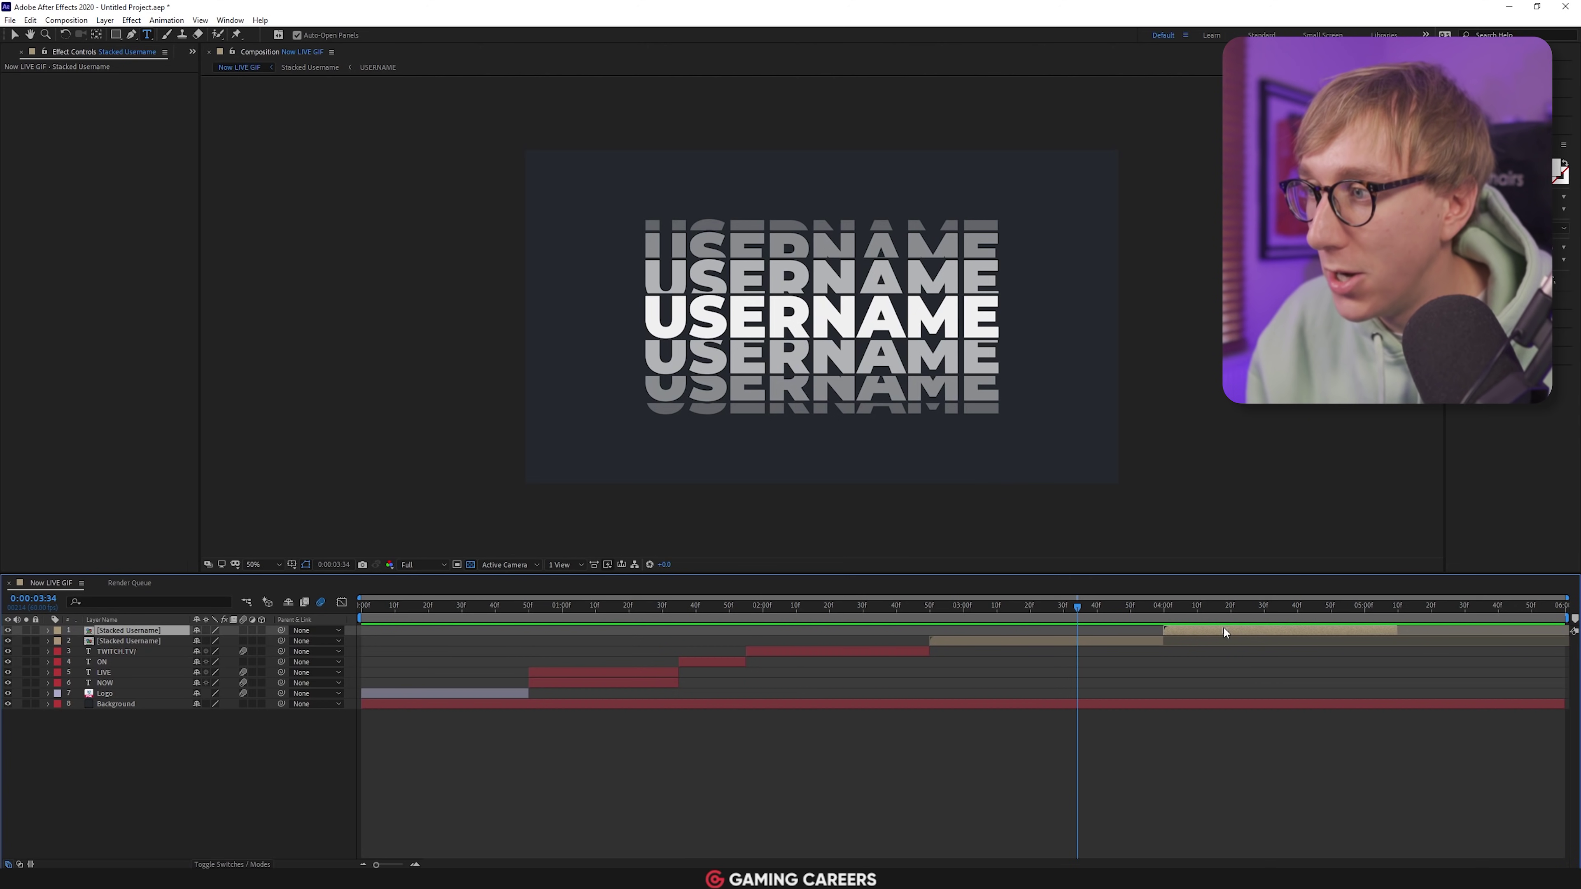
left_click(922, 605)
key("space")
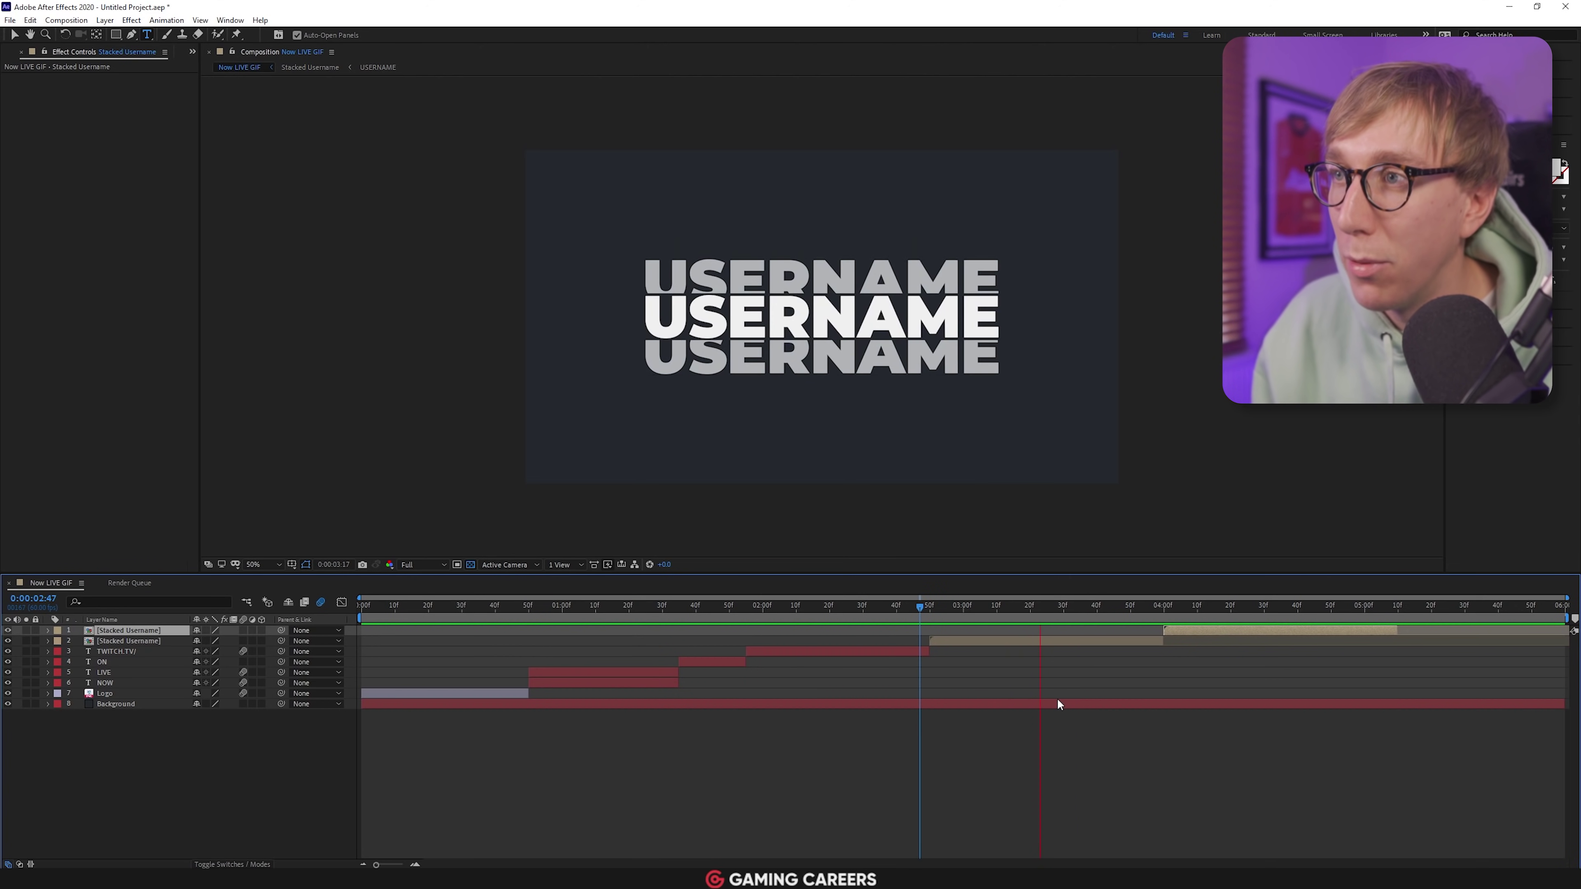
key("space")
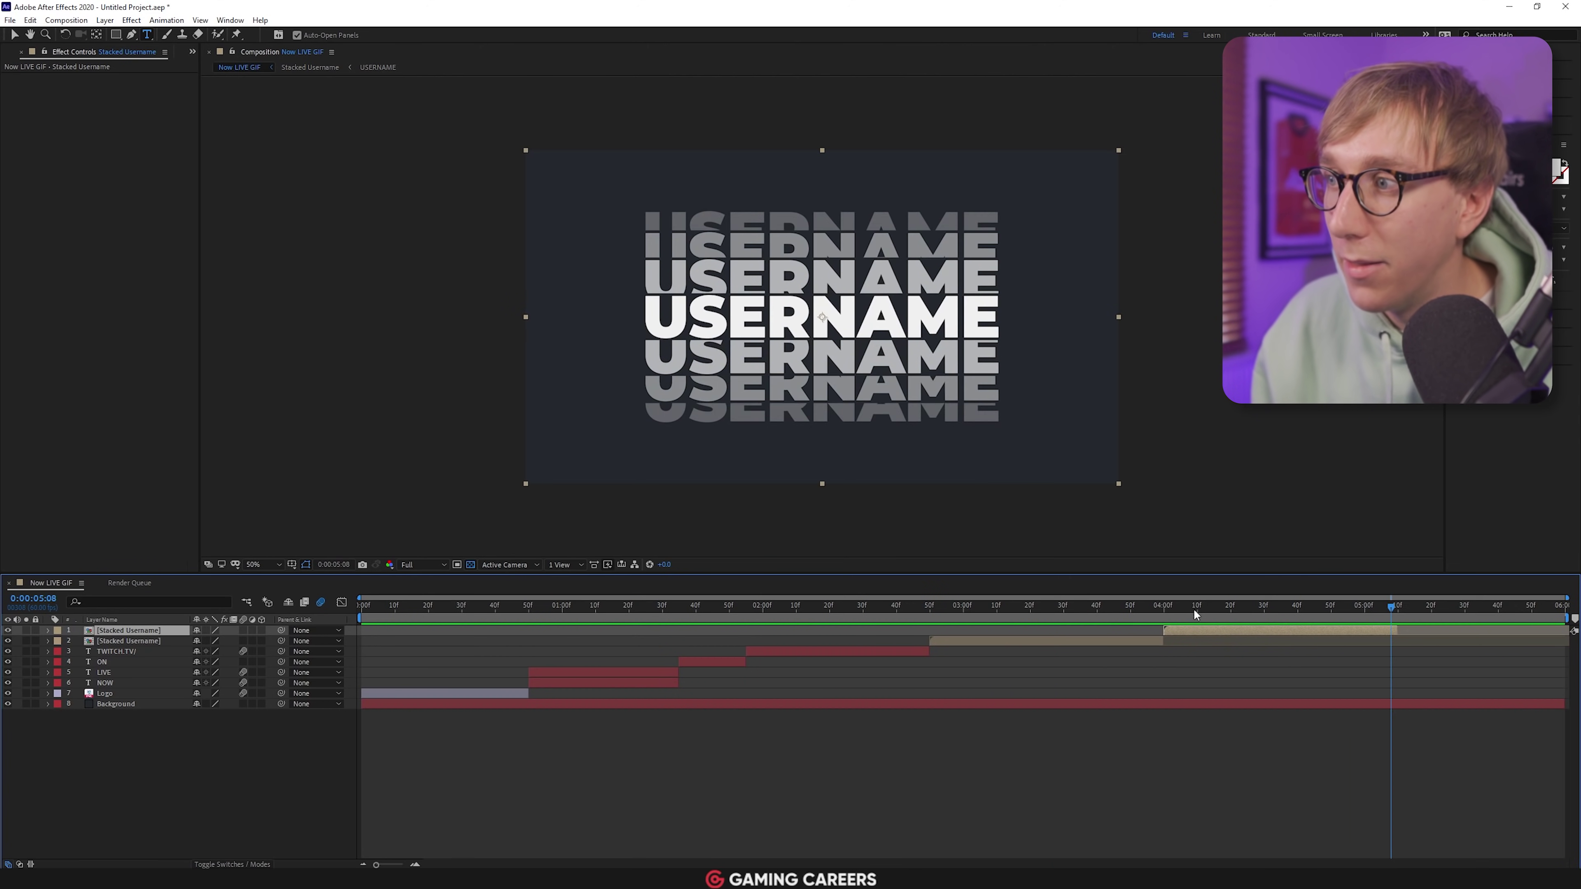
Time-reverse the second Stacked Username clip, which starts at 4:00
left_click(1202, 606)
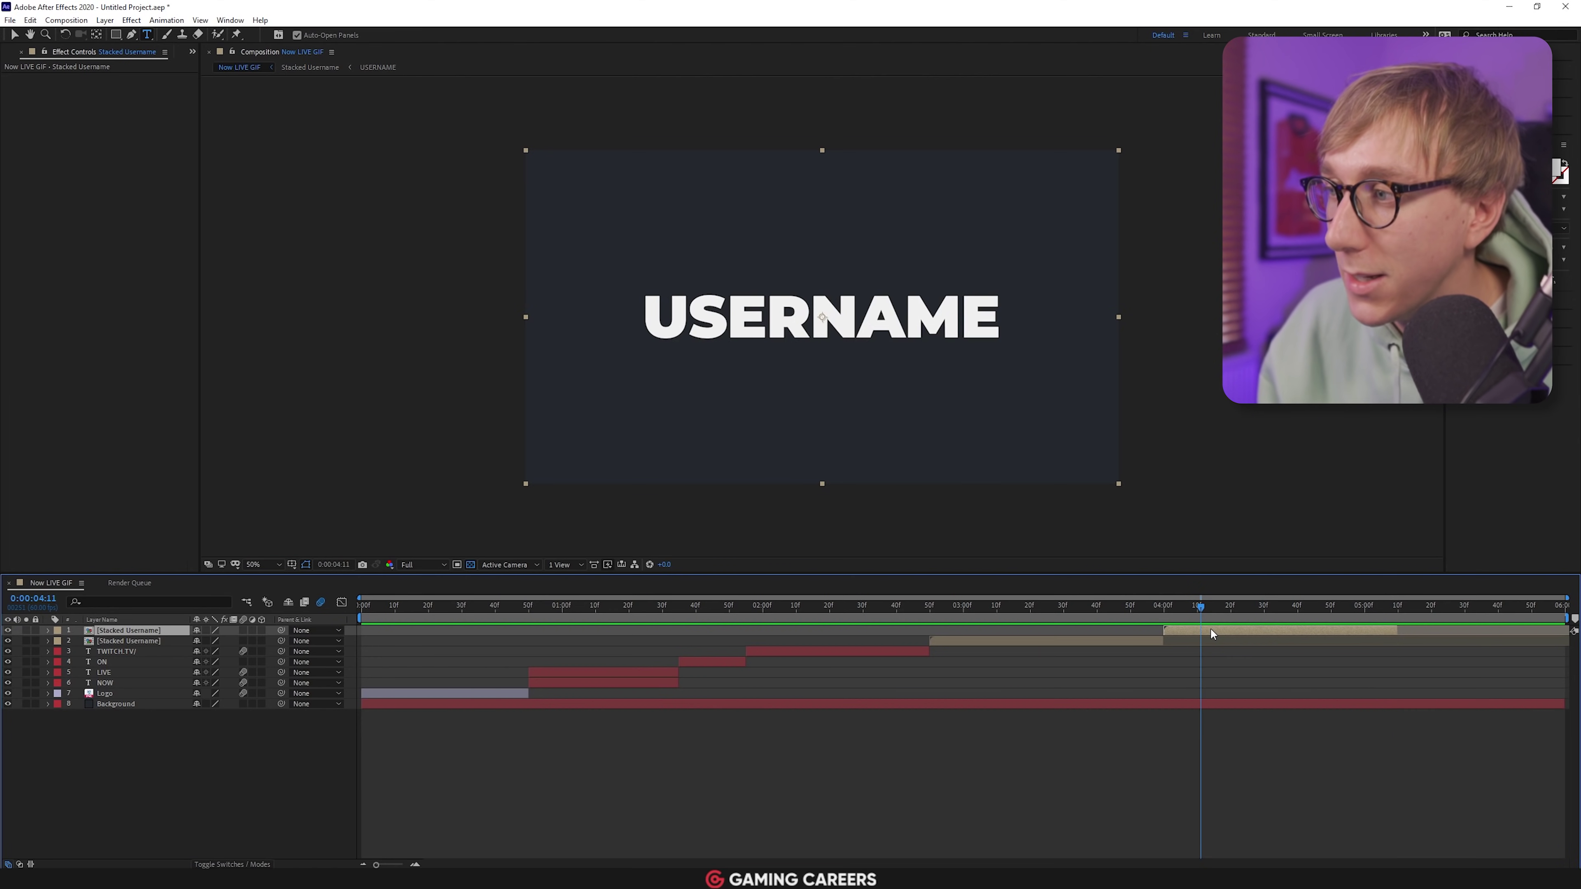
right_click(1210, 629)
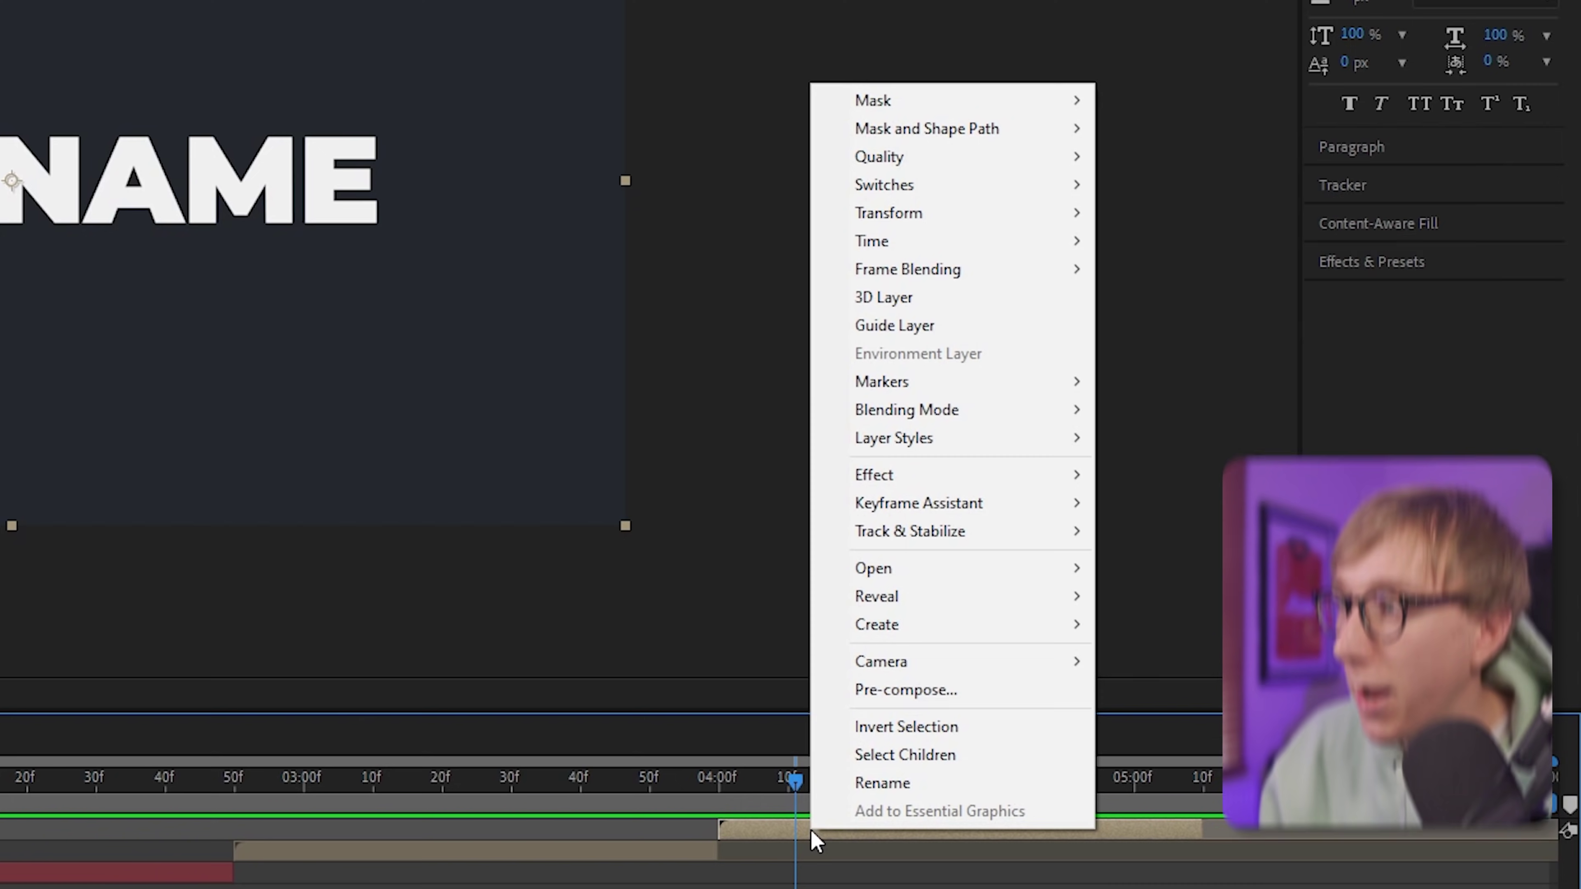
mouse_move(953, 244)
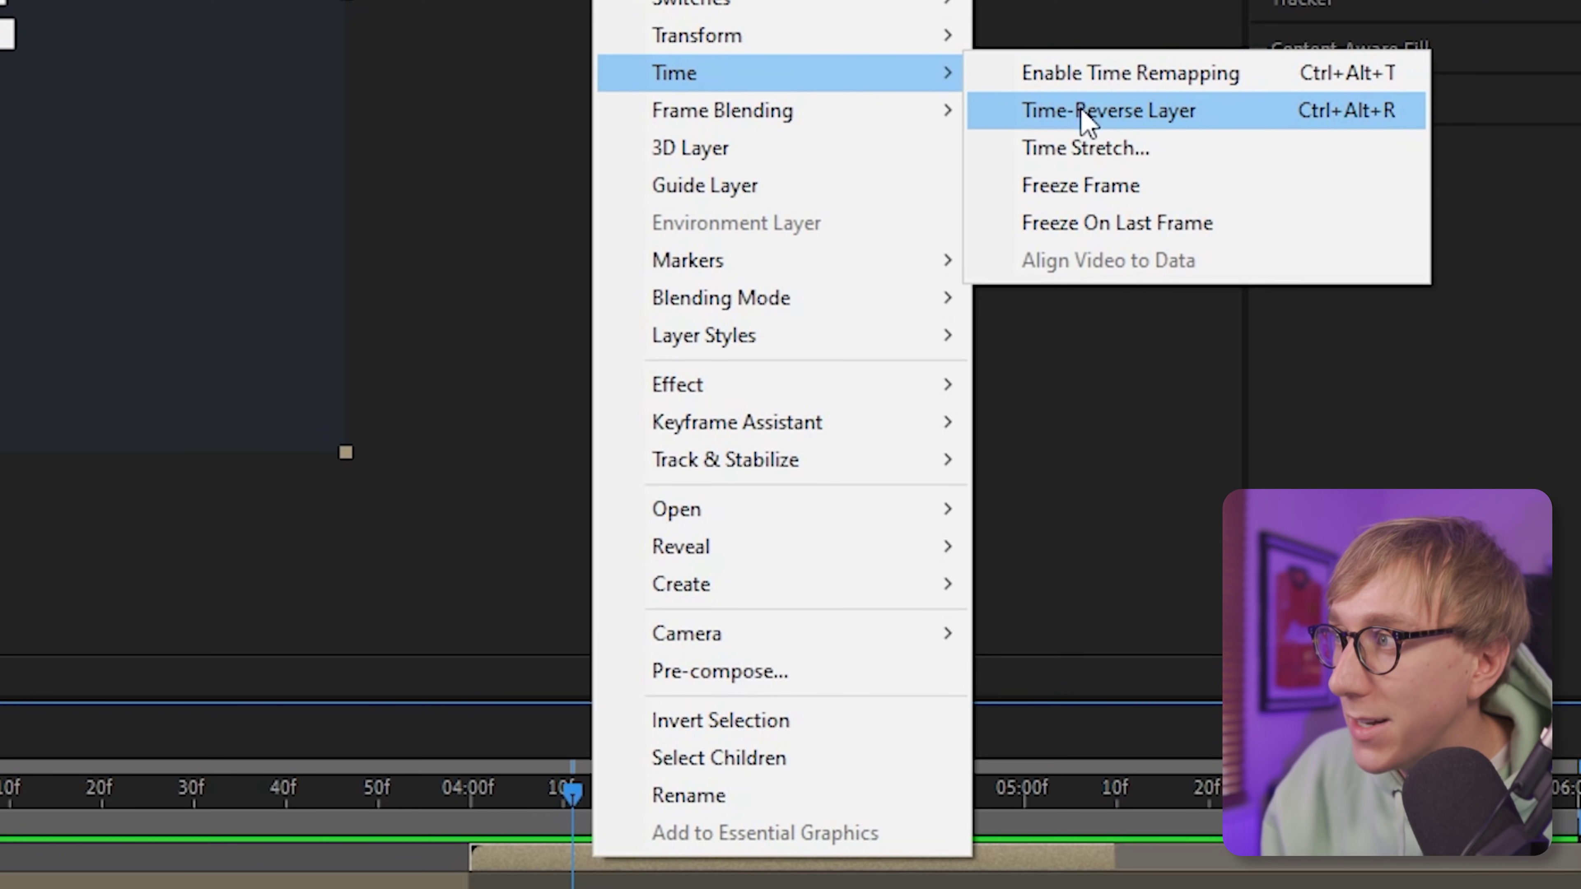
left_click(1173, 268)
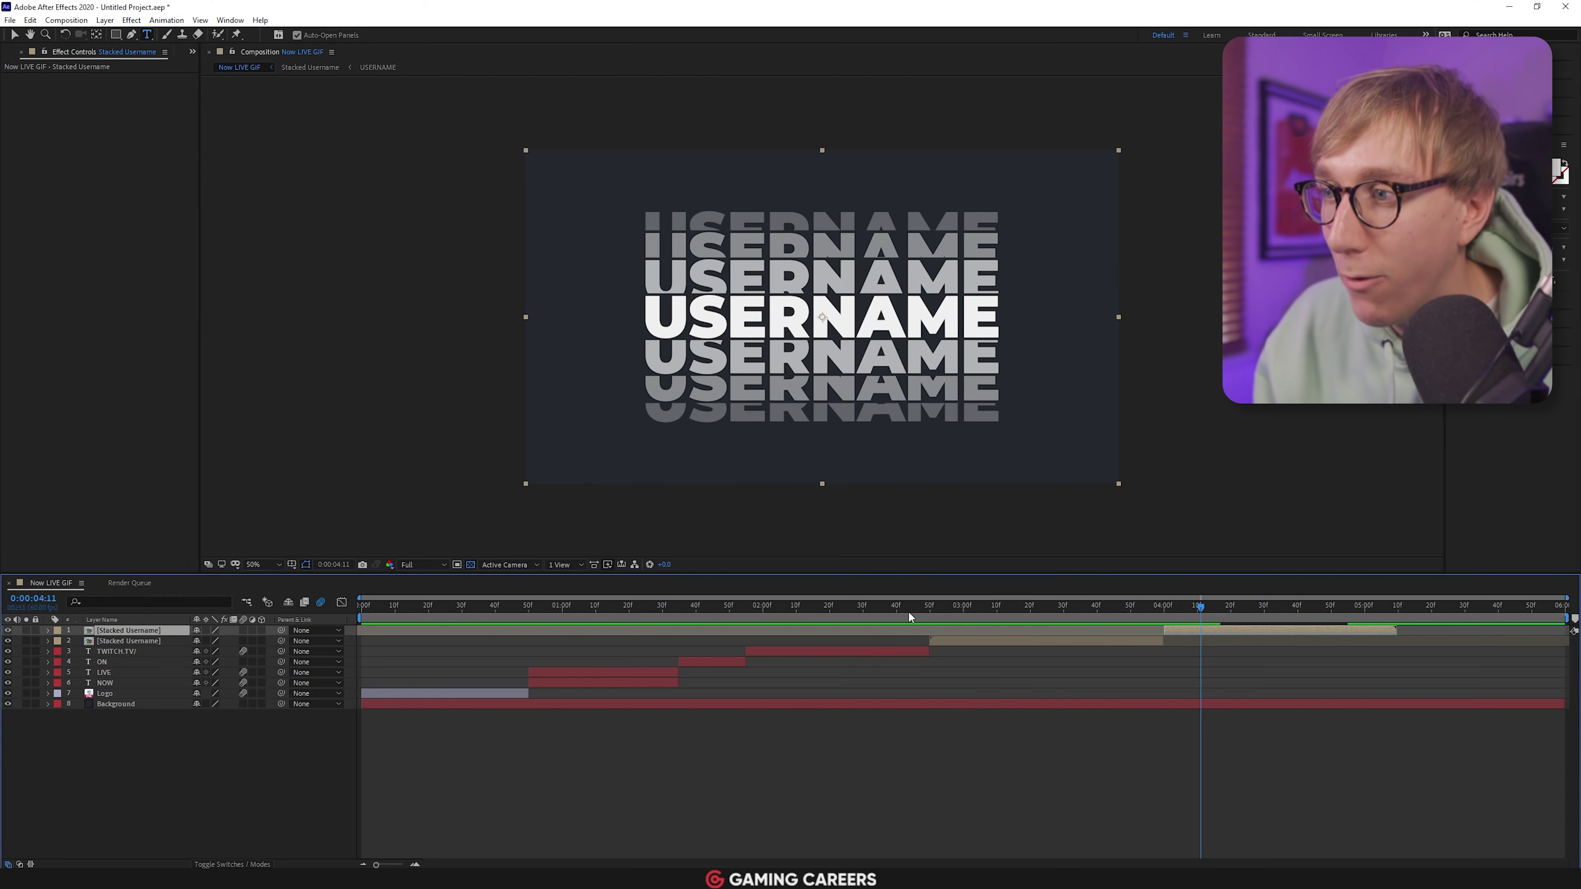
Play back the animation through both Stacked Username clips to check the reversed copy
left_click(896, 605)
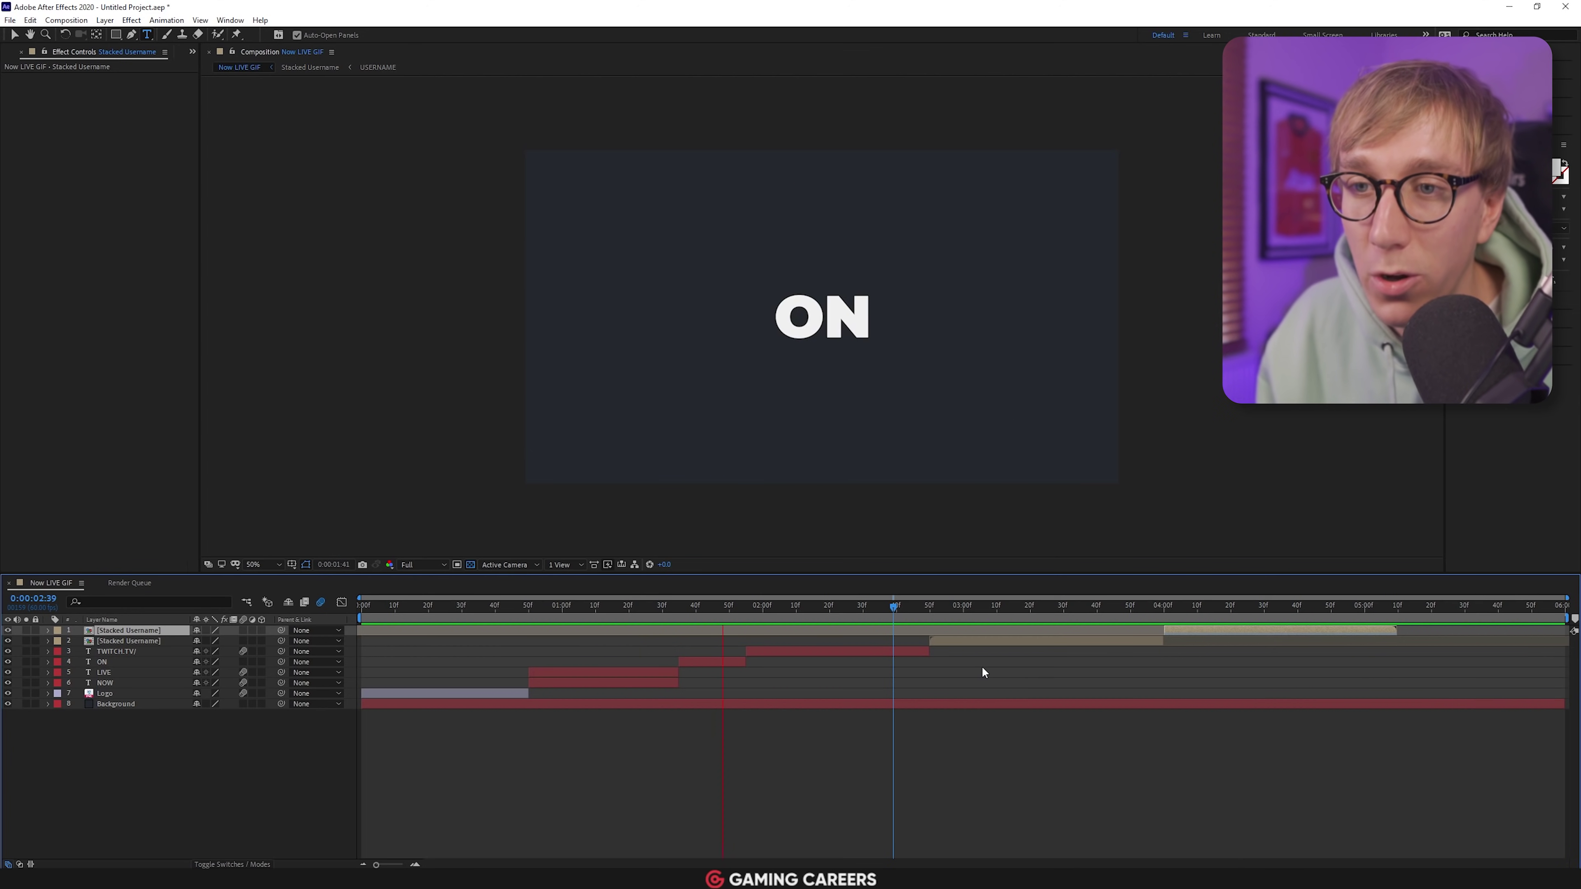
key("space")
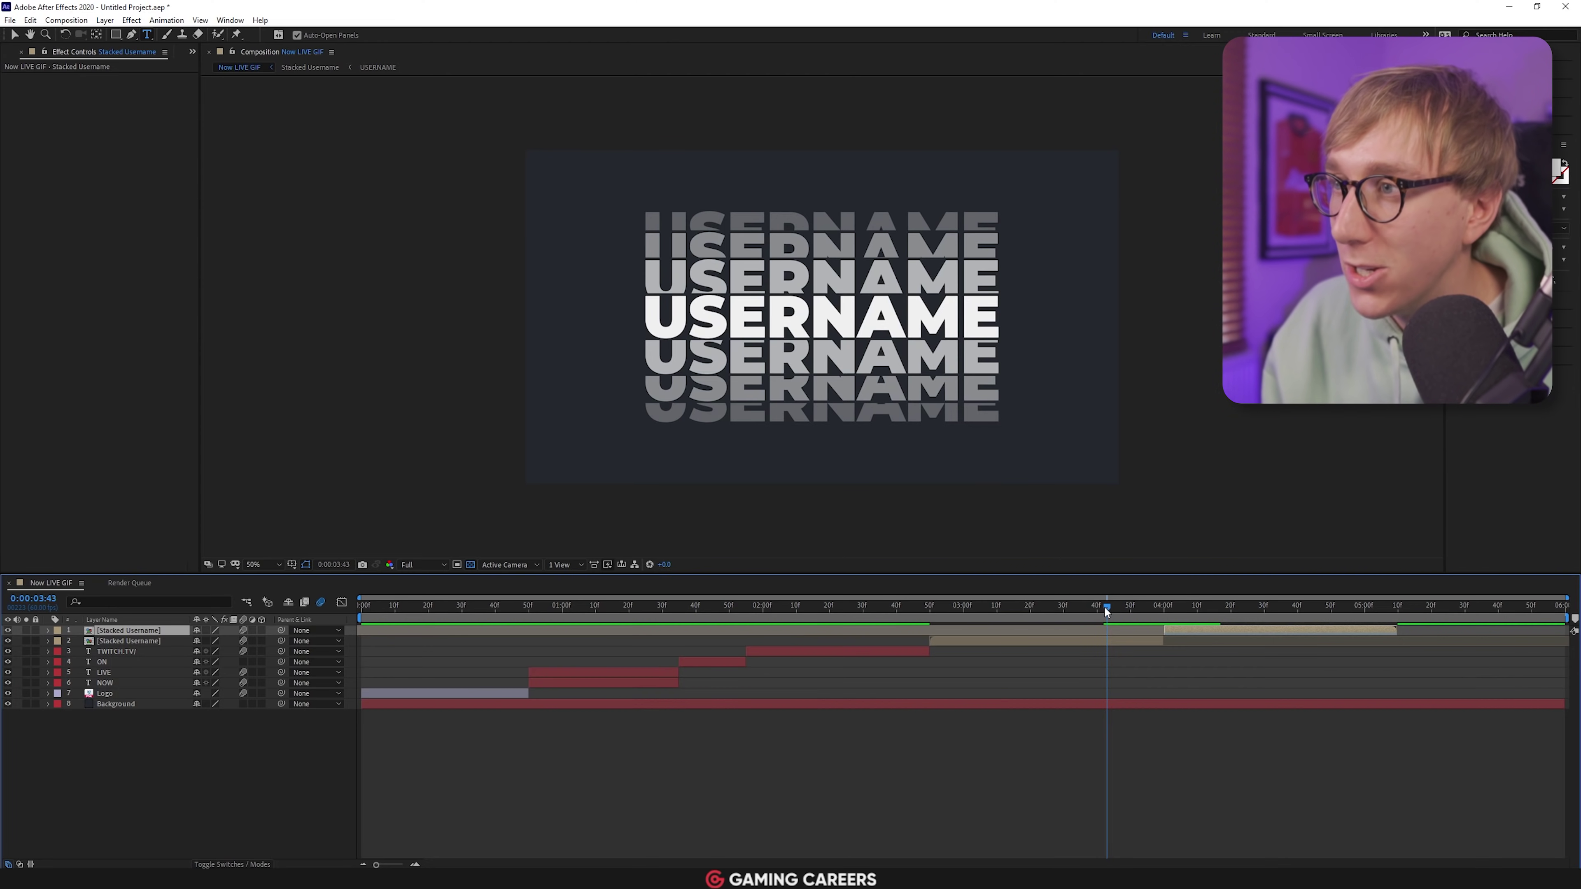
key("space")
key("space")
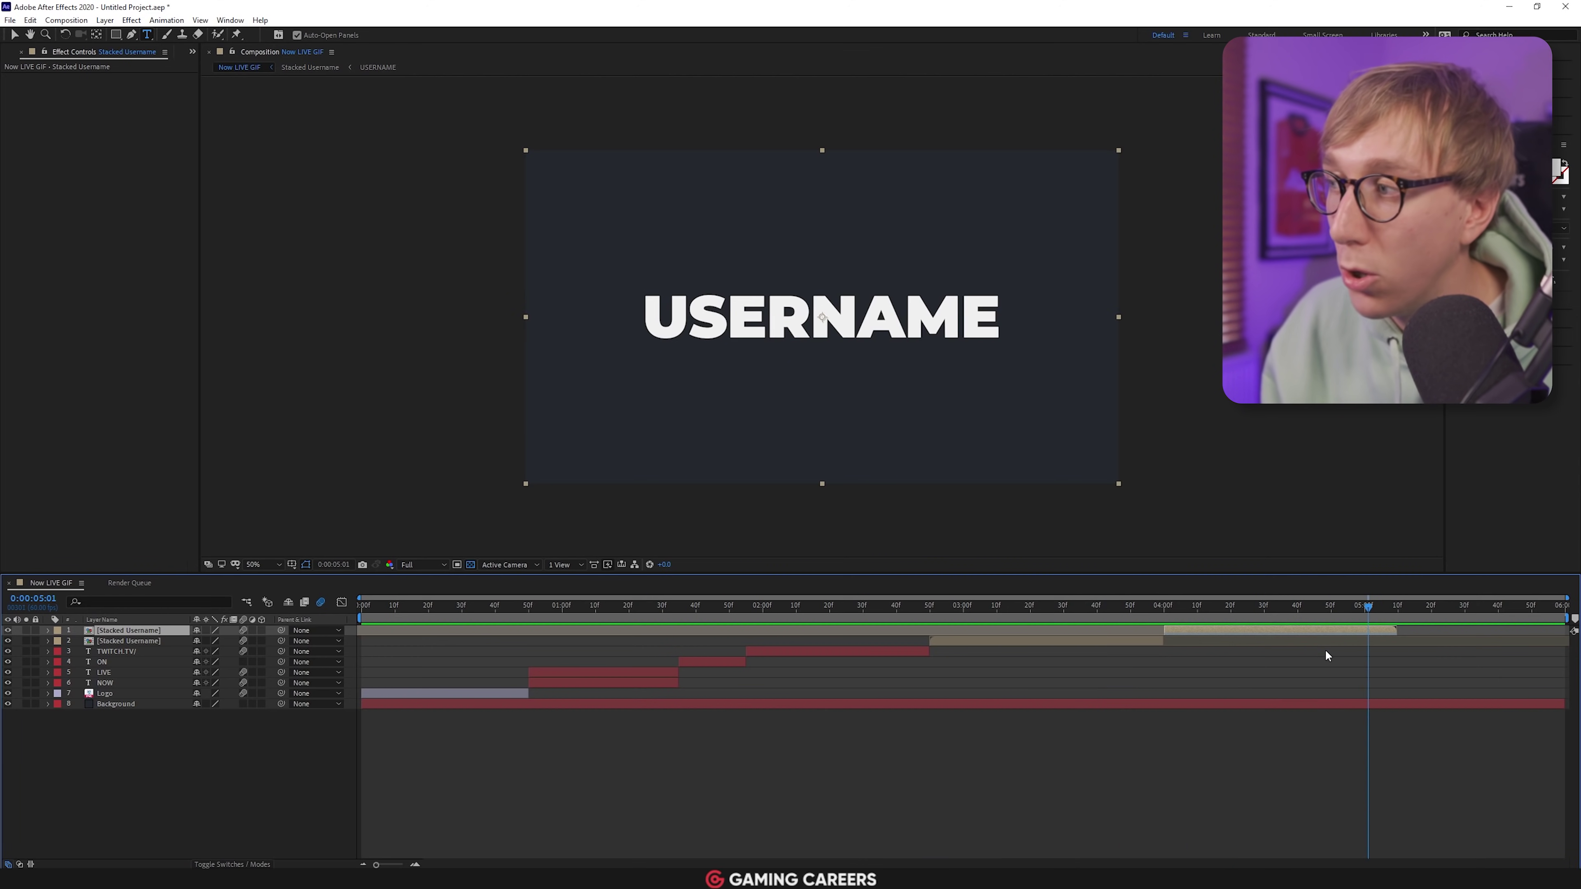
left_click_drag(1390, 607, 1307, 607)
key("space")
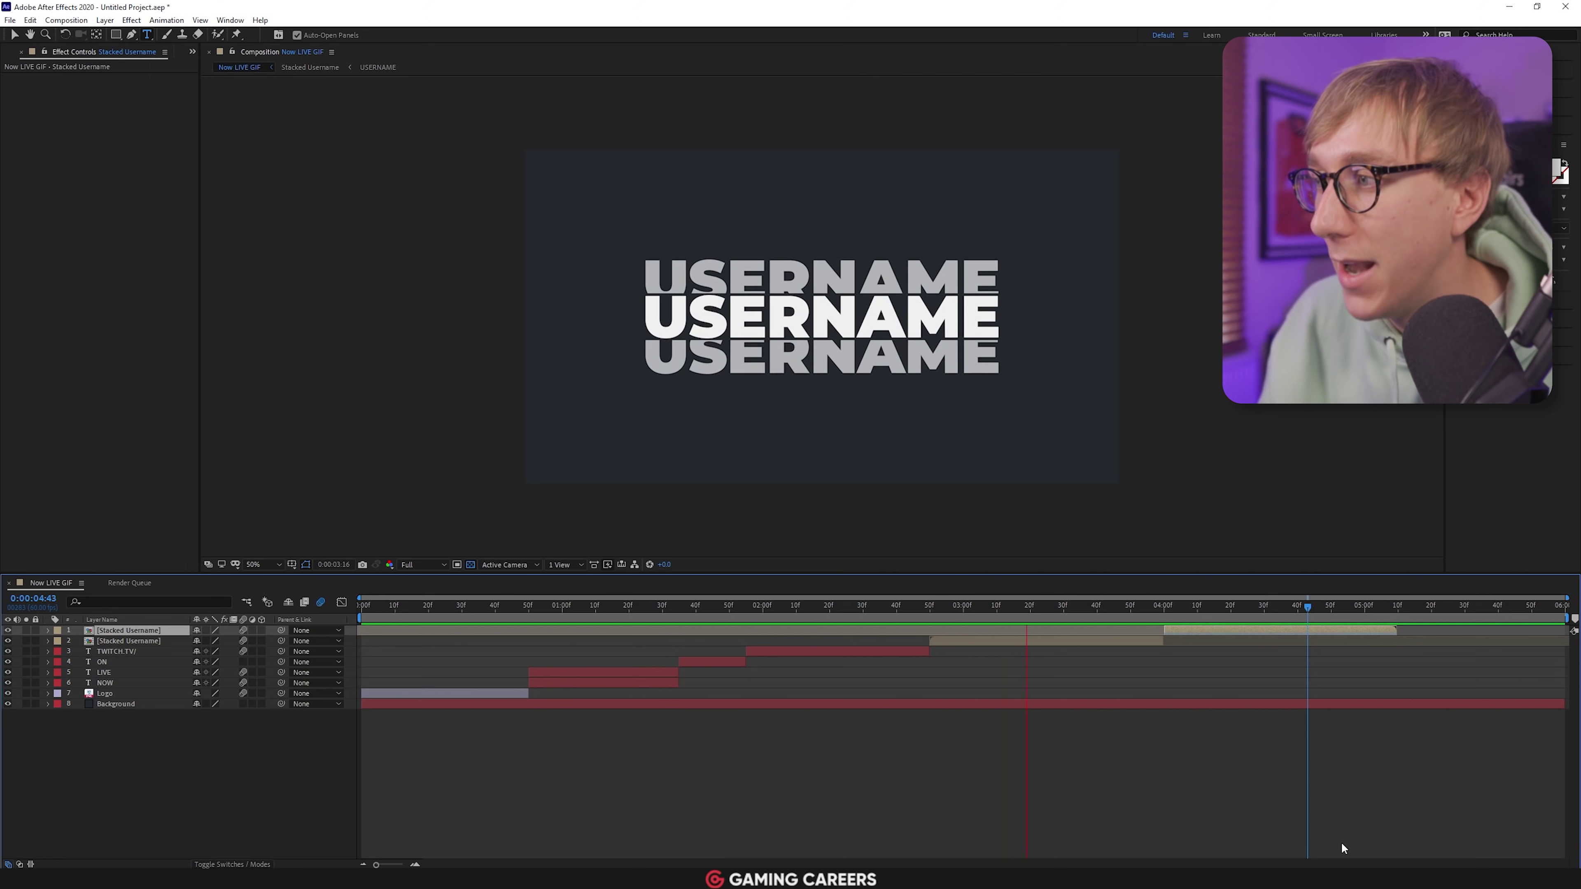
key("space")
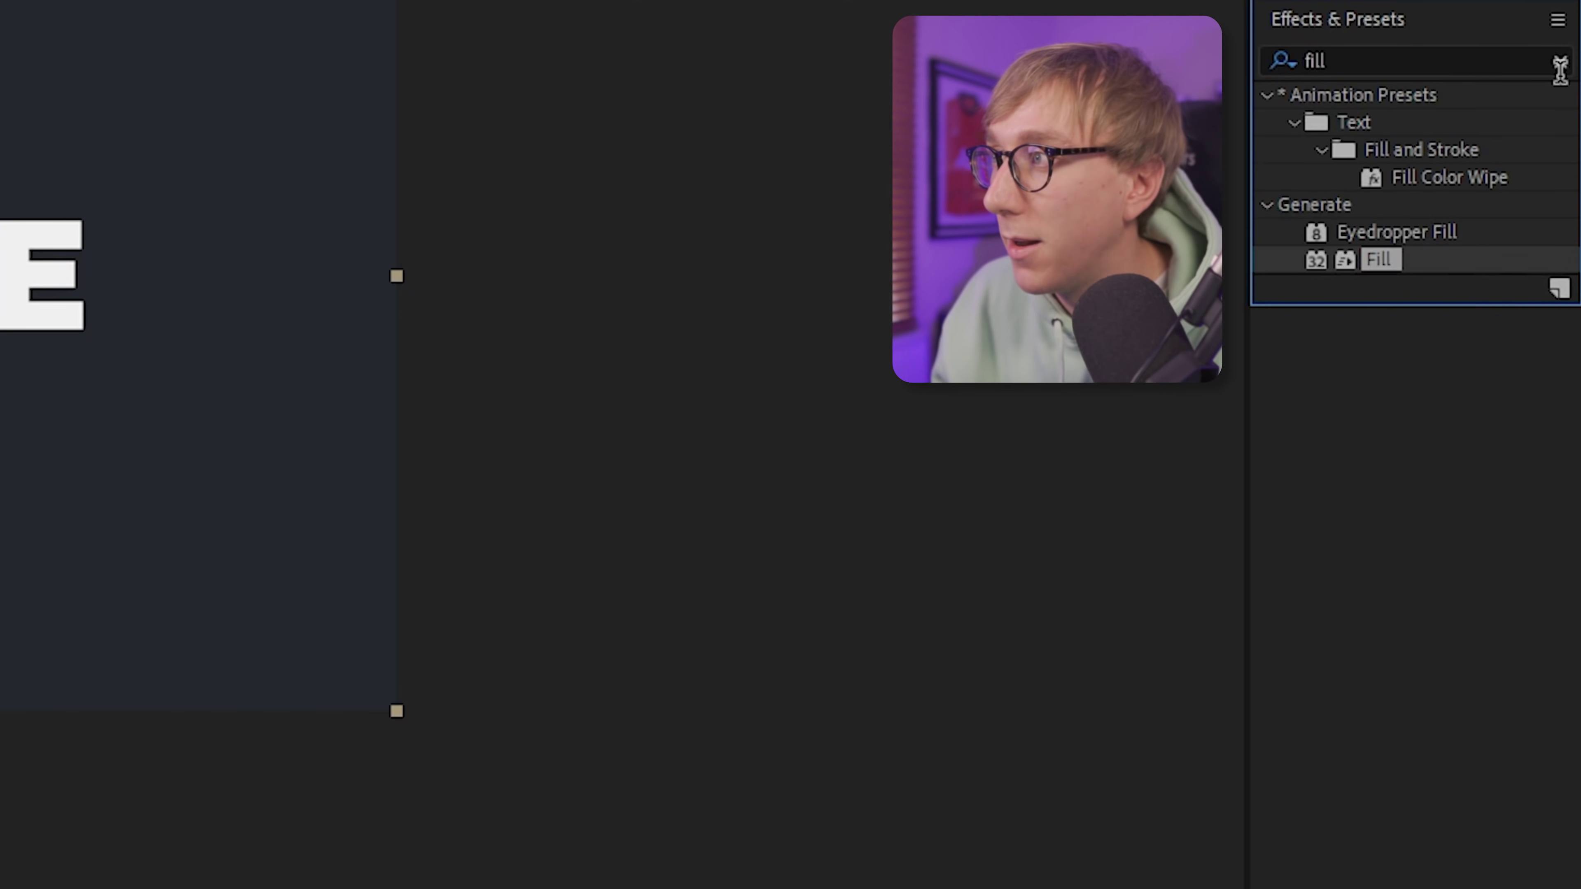
Search the effects for "linear" and apply the Linear Wipe transition effect to the reversed Stacked Username layer
left_click(1564, 231)
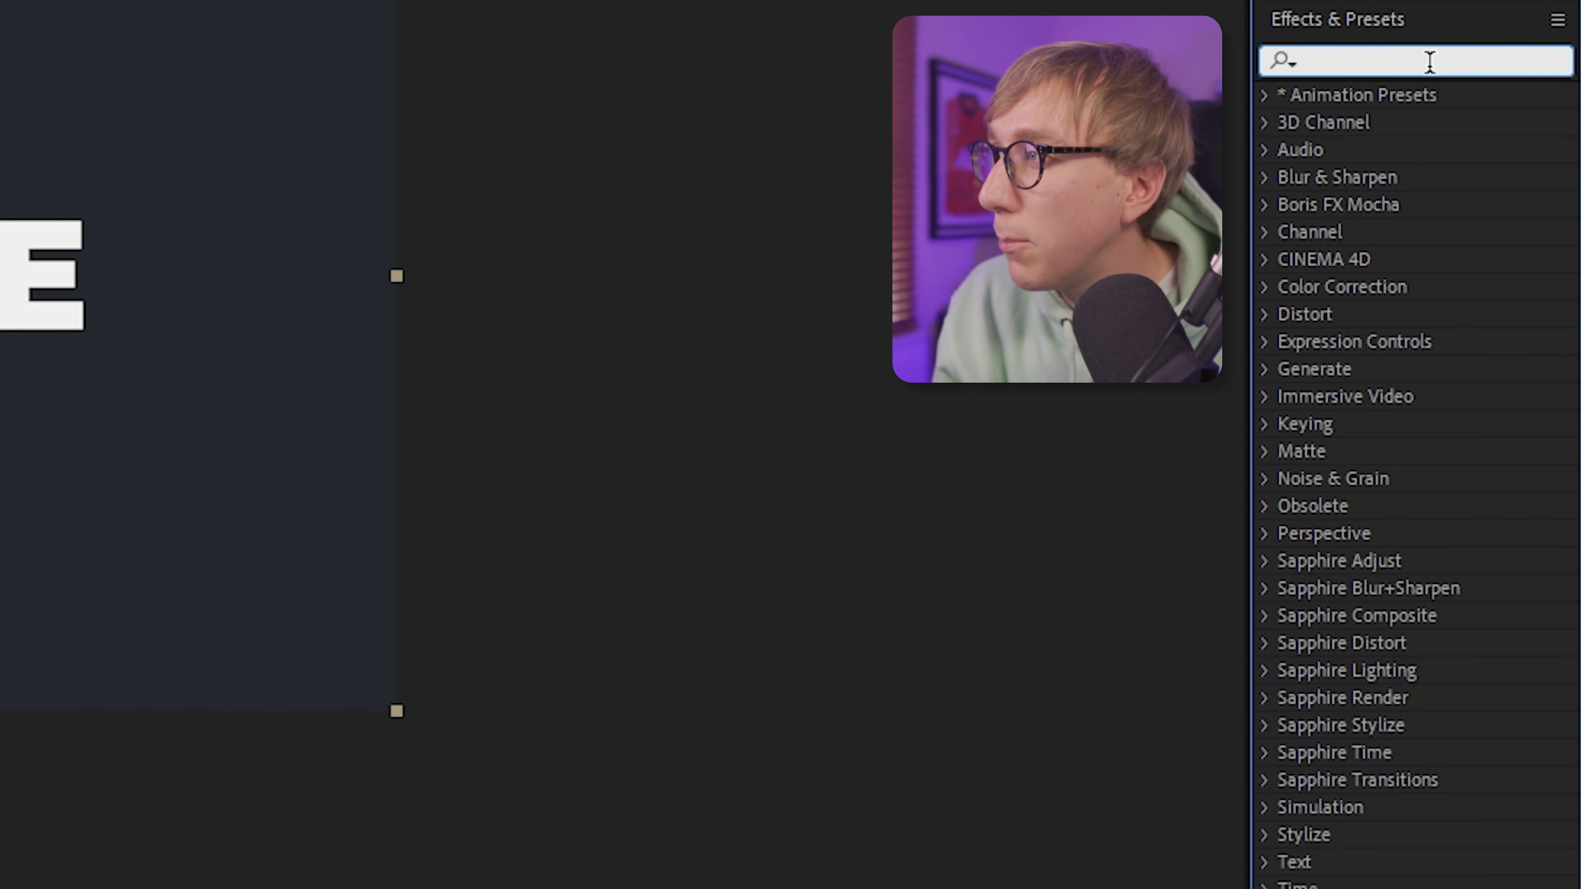
type("wipe")
key("ctrl+a")
key("BackSpace")
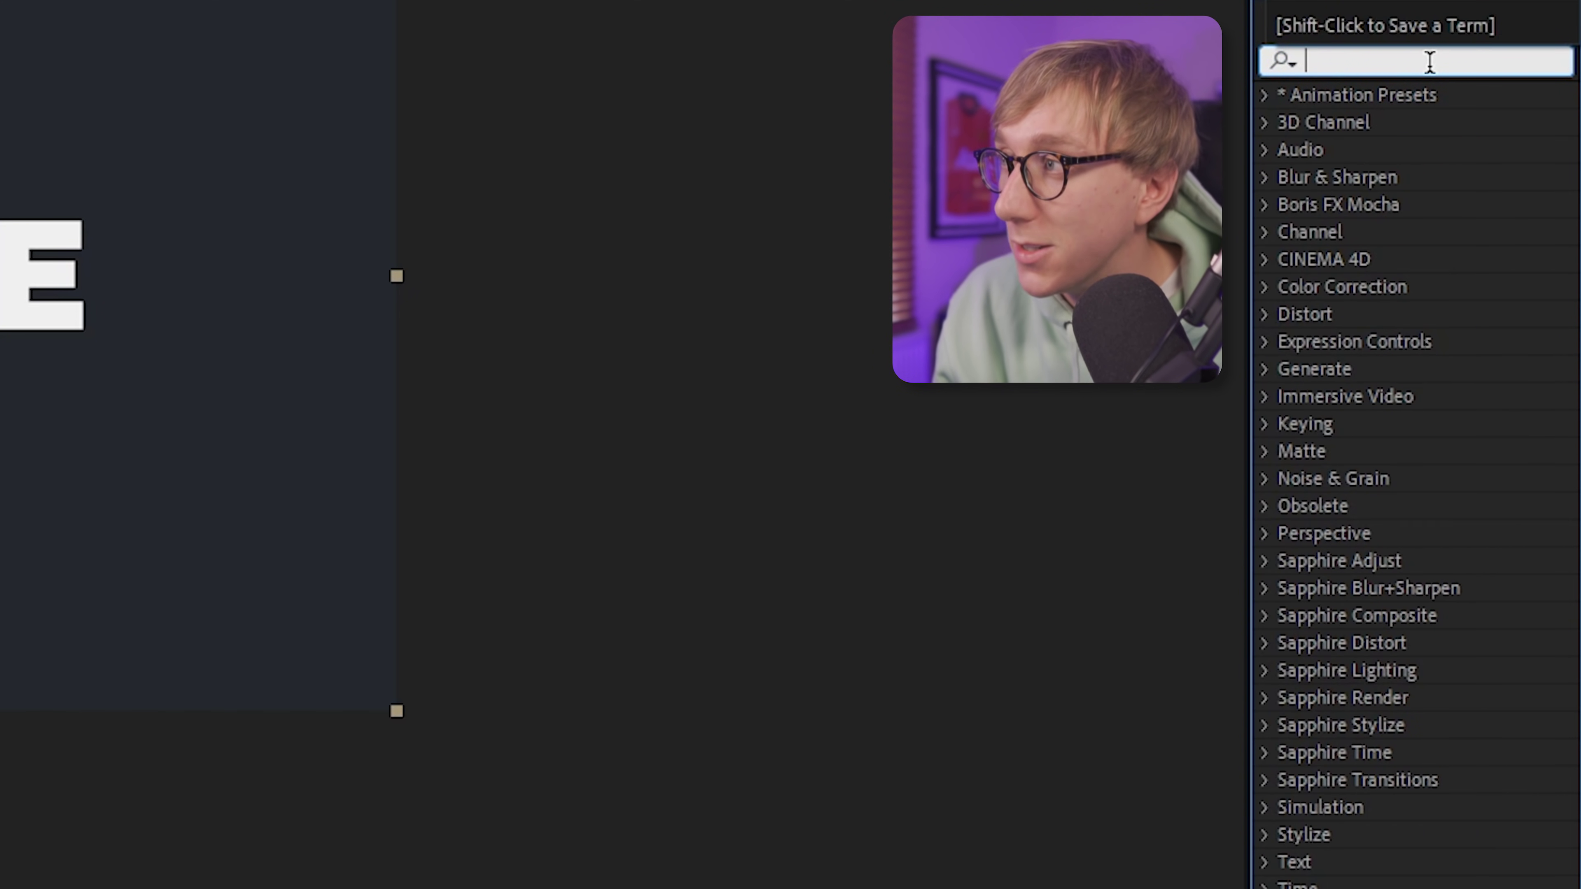
type("linear")
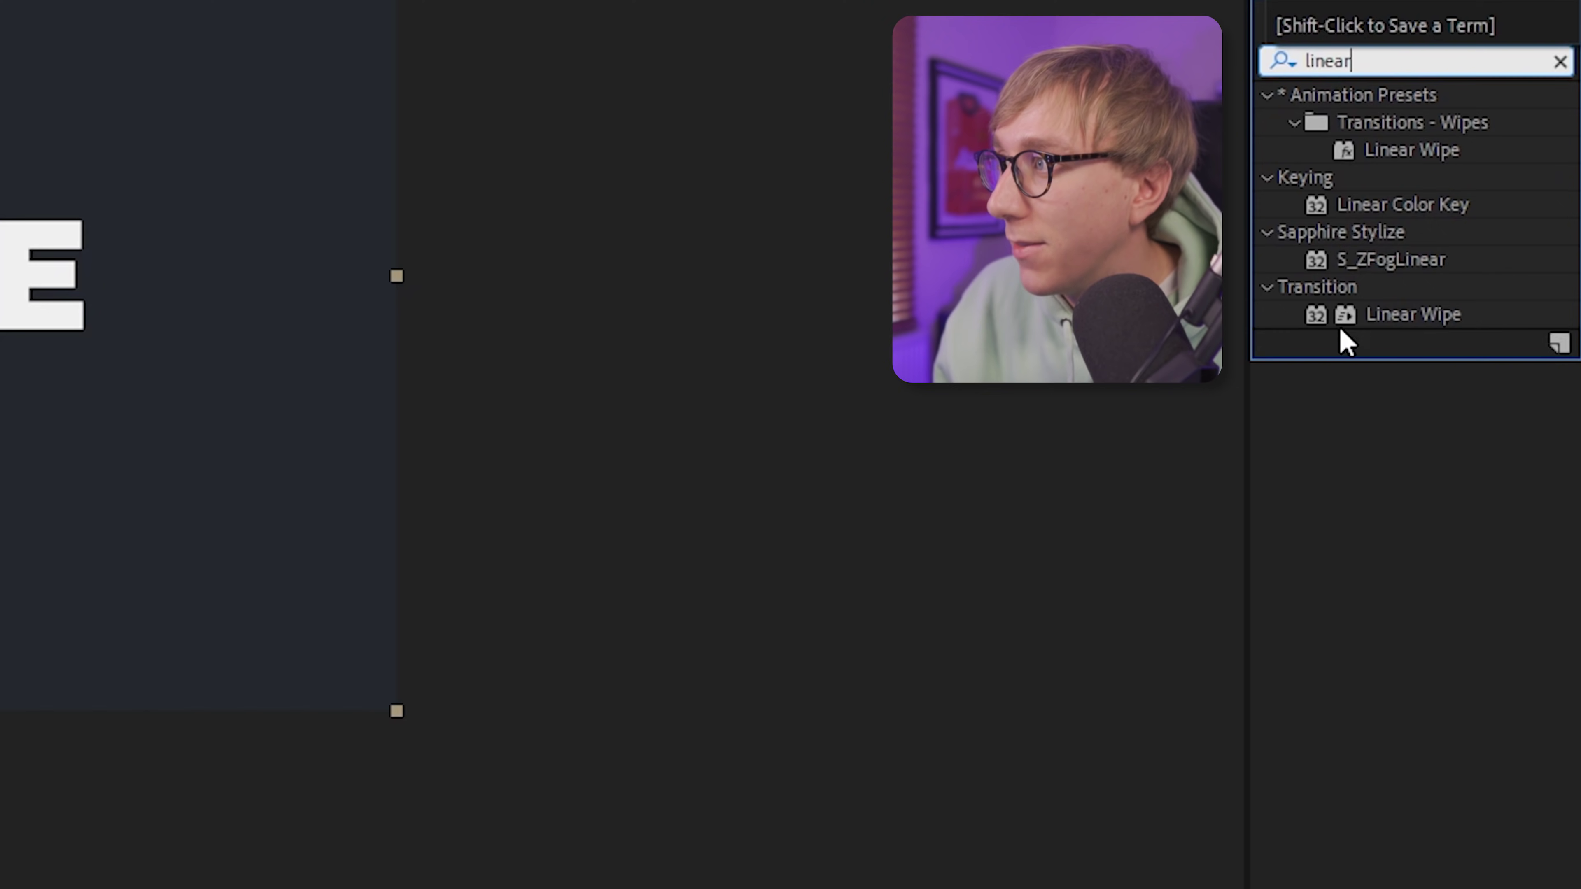
left_click_drag(1399, 318, 130, 629)
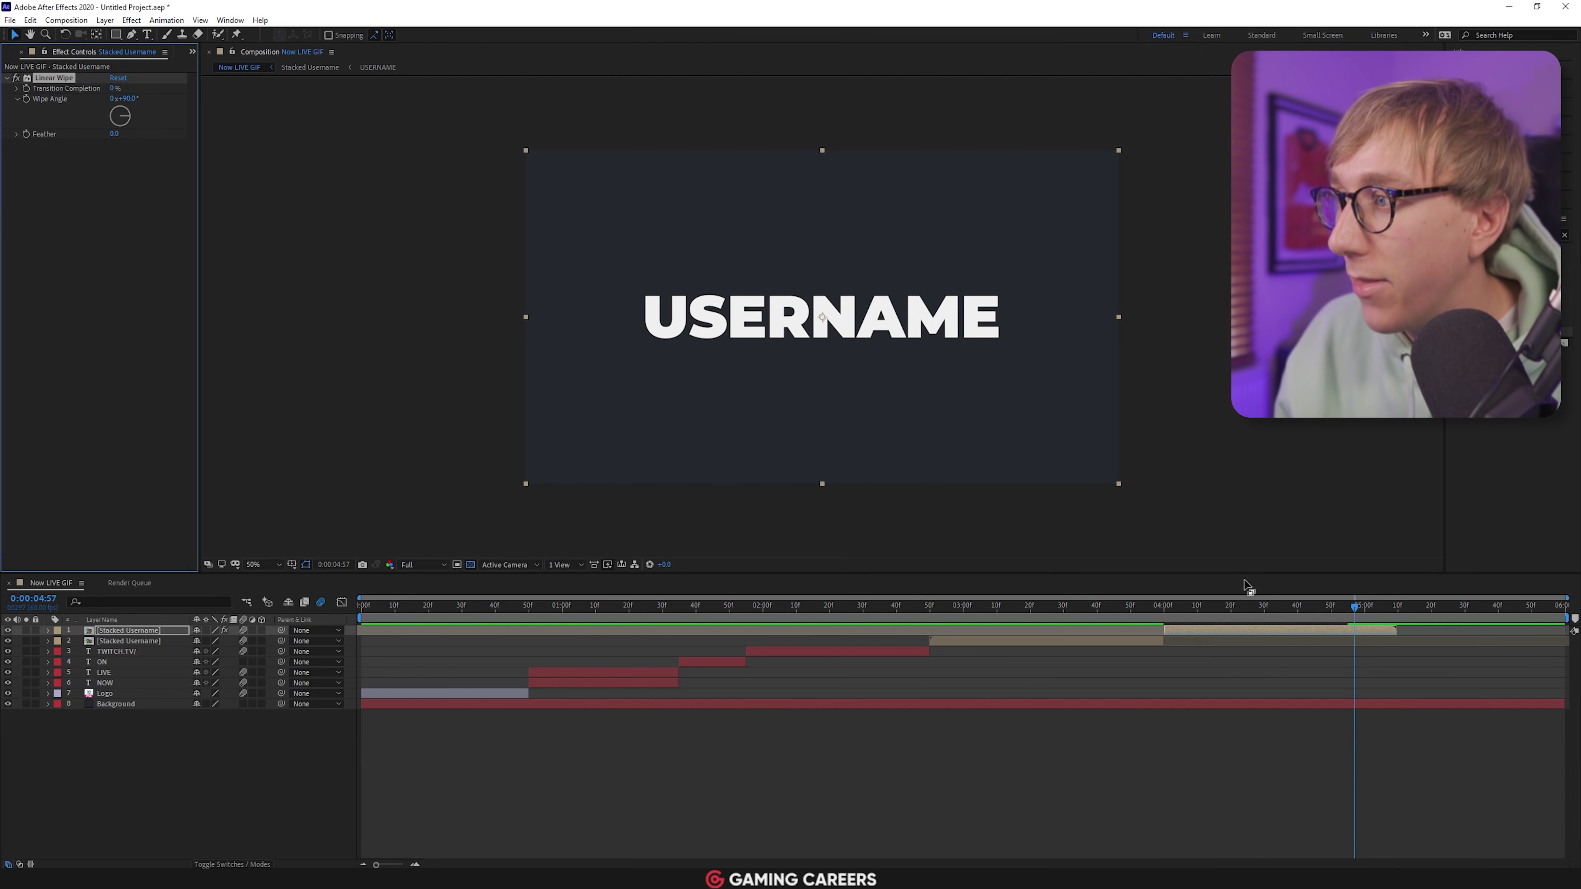
Reveal the Linear Wipe properties on the reversed Stacked Username layer and add a Transition Completion keyframe of 0% at 0:00:04:55
left_click(1396, 607)
mouse_move(1395, 607)
left_mouse_down()
mouse_move(1335, 608)
mouse_move(1387, 607)
mouse_move(1372, 607)
left_mouse_up()
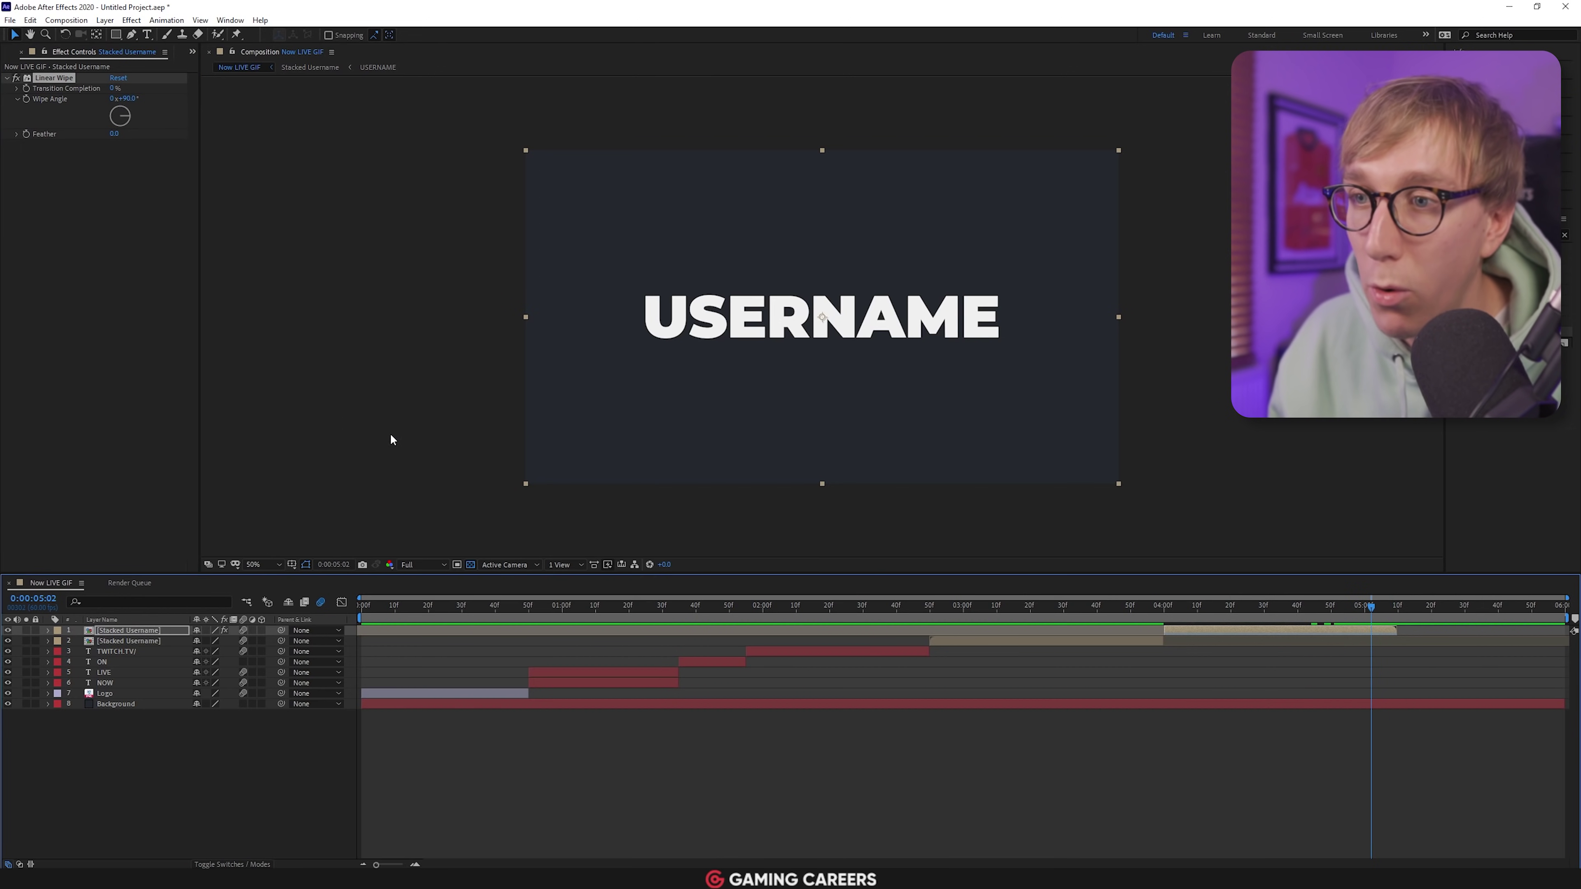
left_click(48, 630)
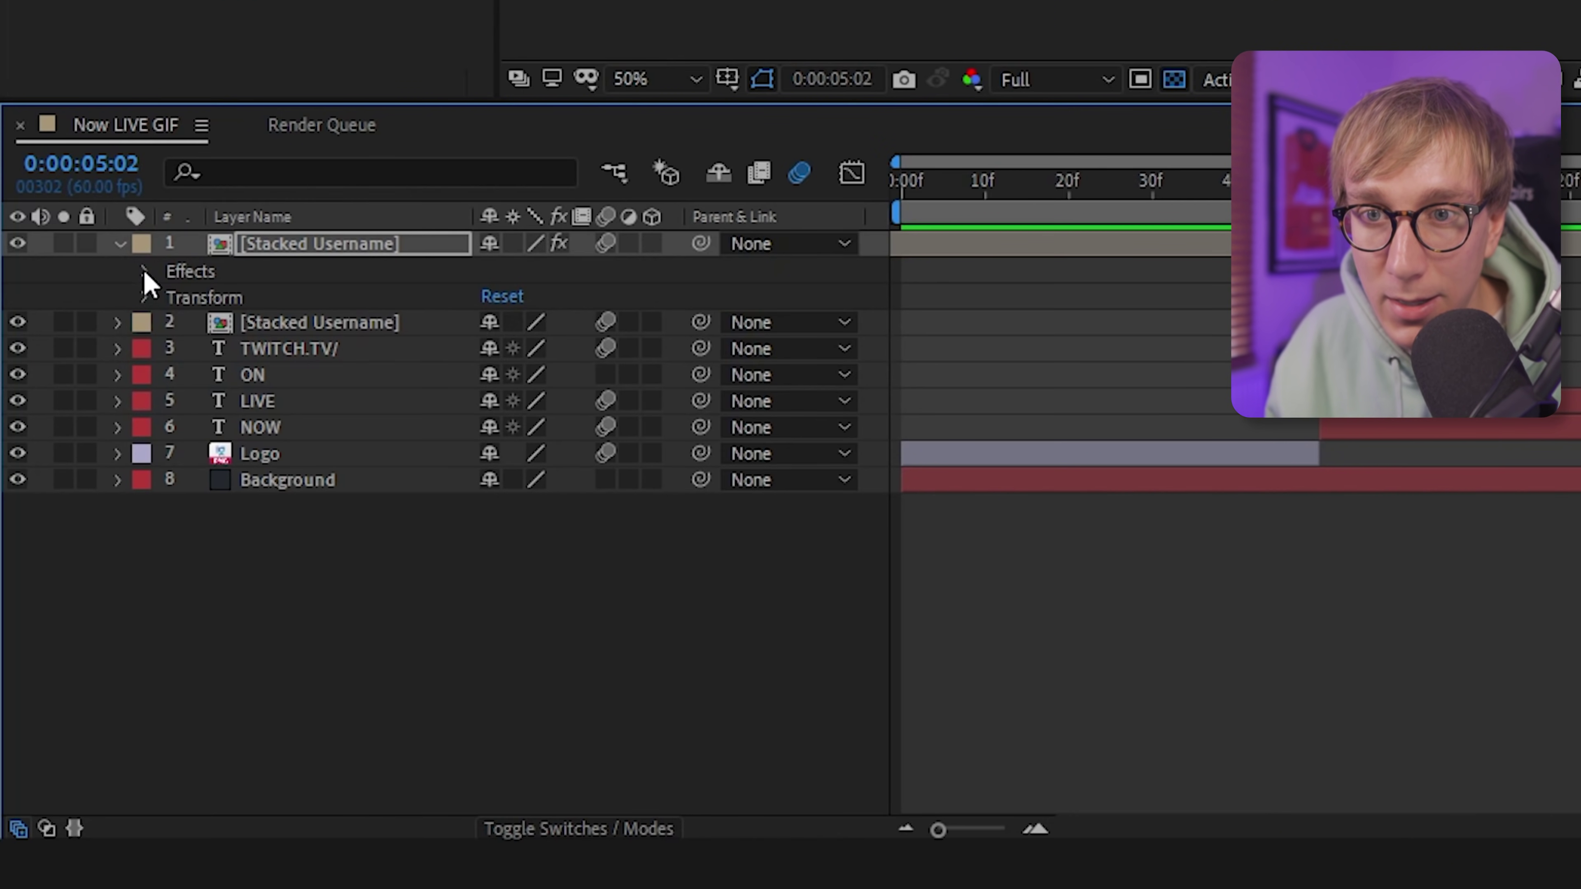
left_click(144, 271)
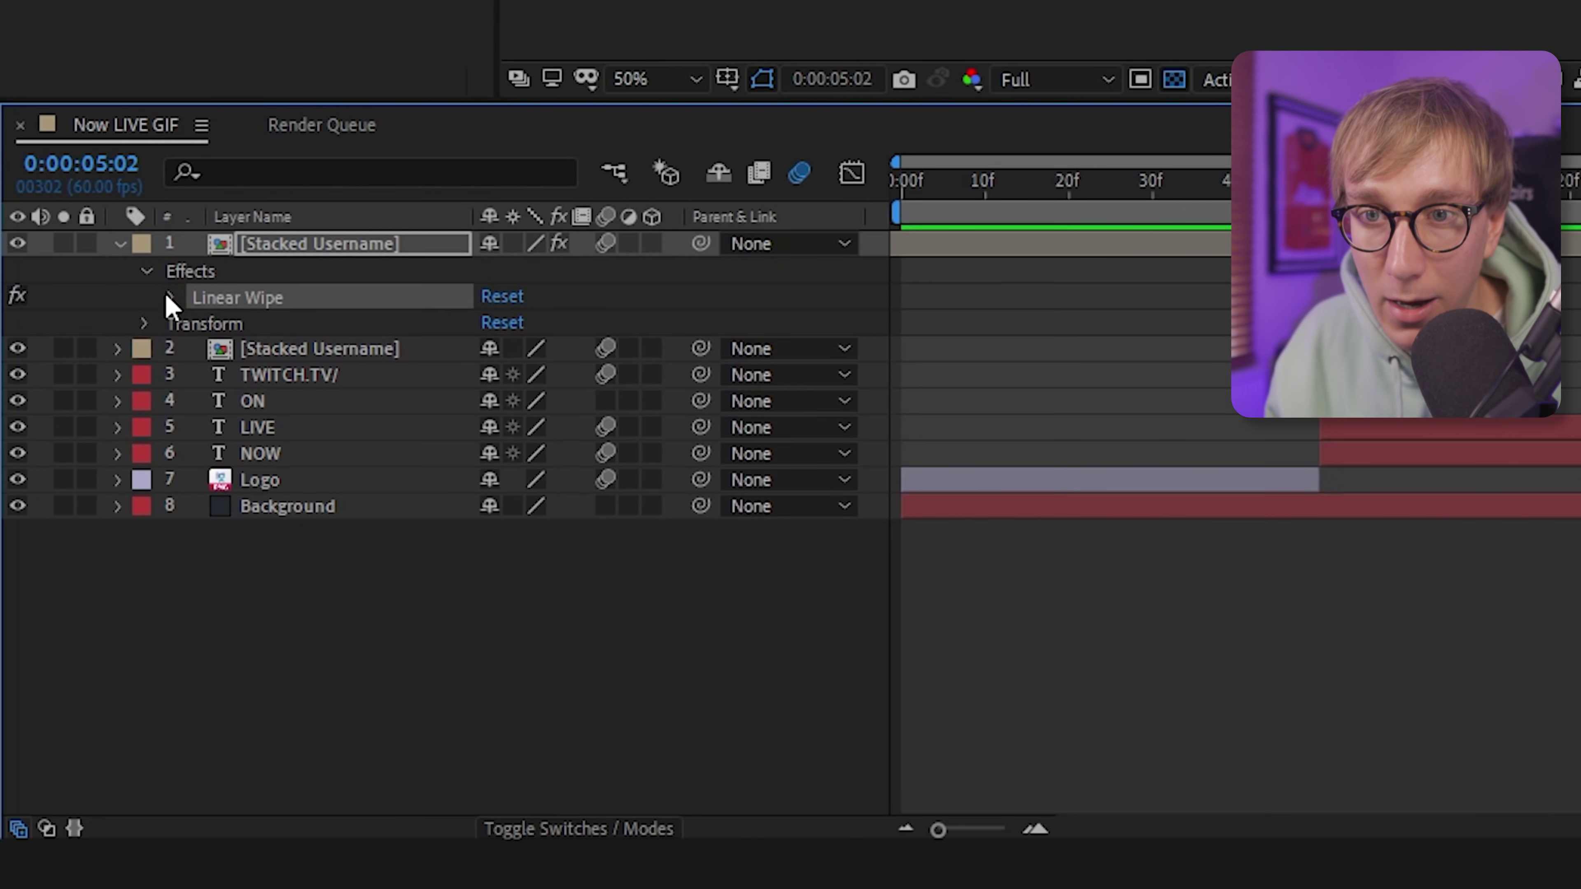
left_click(170, 297)
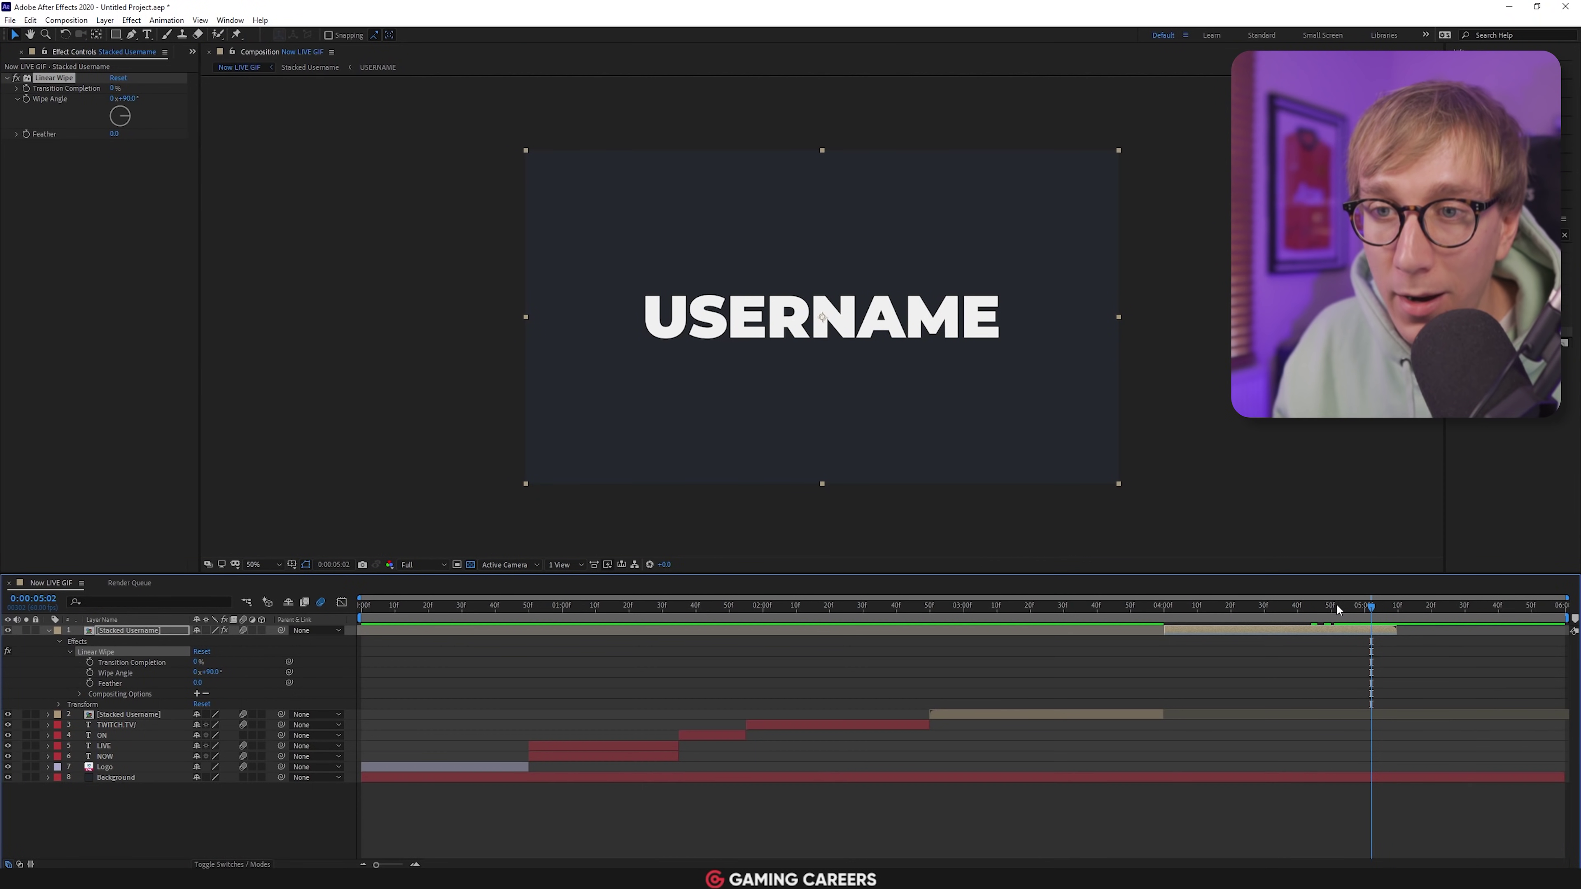
mouse_move(1371, 607)
left_mouse_down()
mouse_move(1312, 606)
mouse_move(1350, 608)
left_mouse_up()
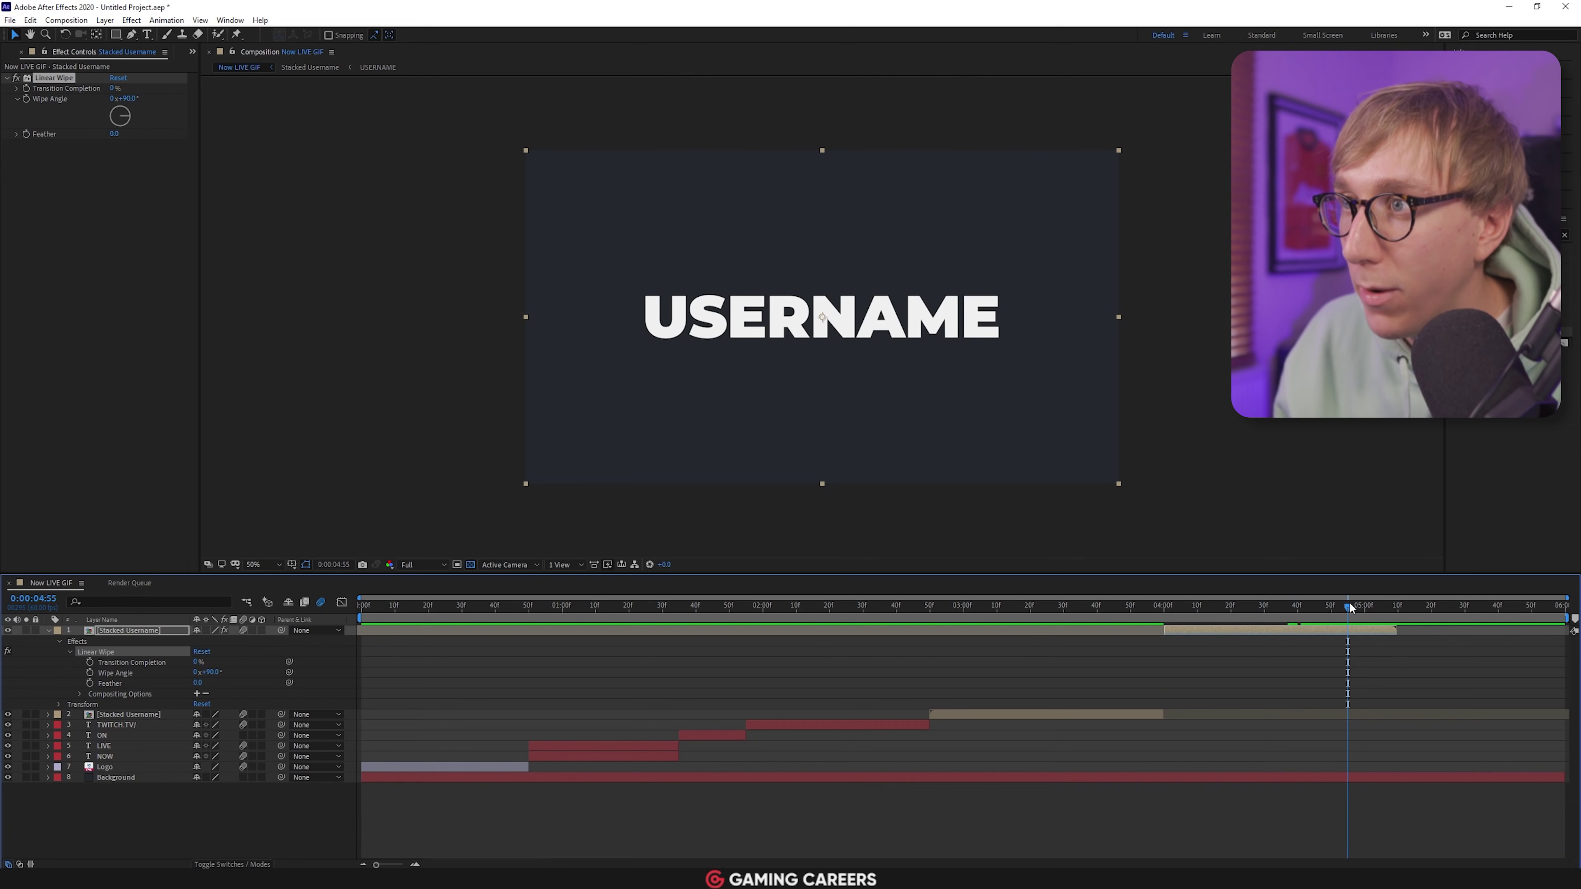
left_click(90, 662)
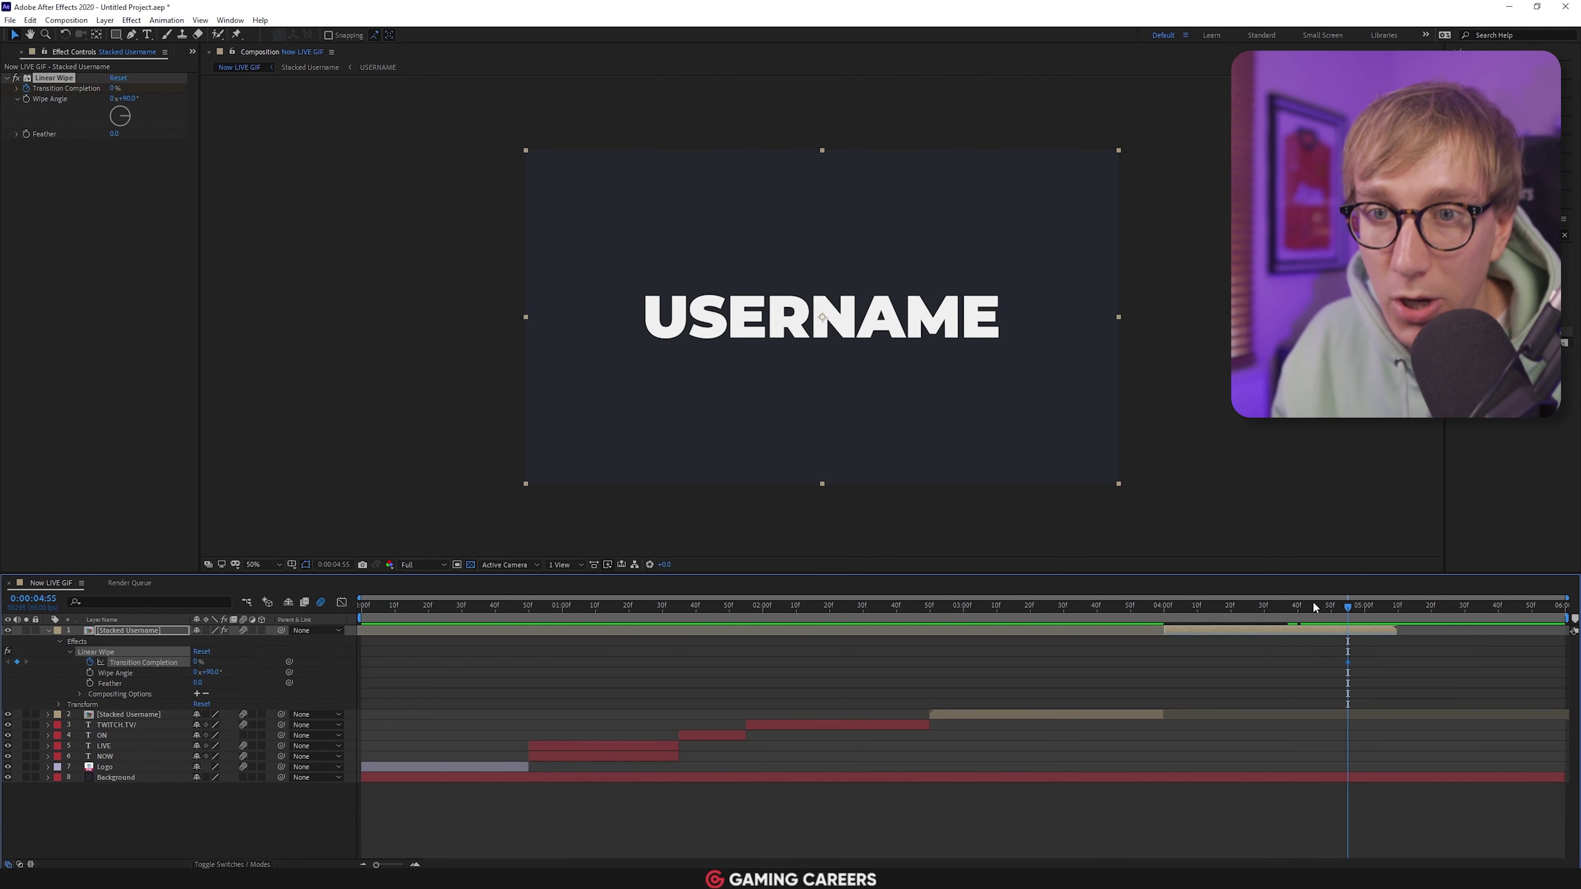
Set Transition Completion to 100% at 0:00:05:09 and scrub back to 0:00:05:01 within the wipe
left_click_drag(1352, 614, 1396, 614)
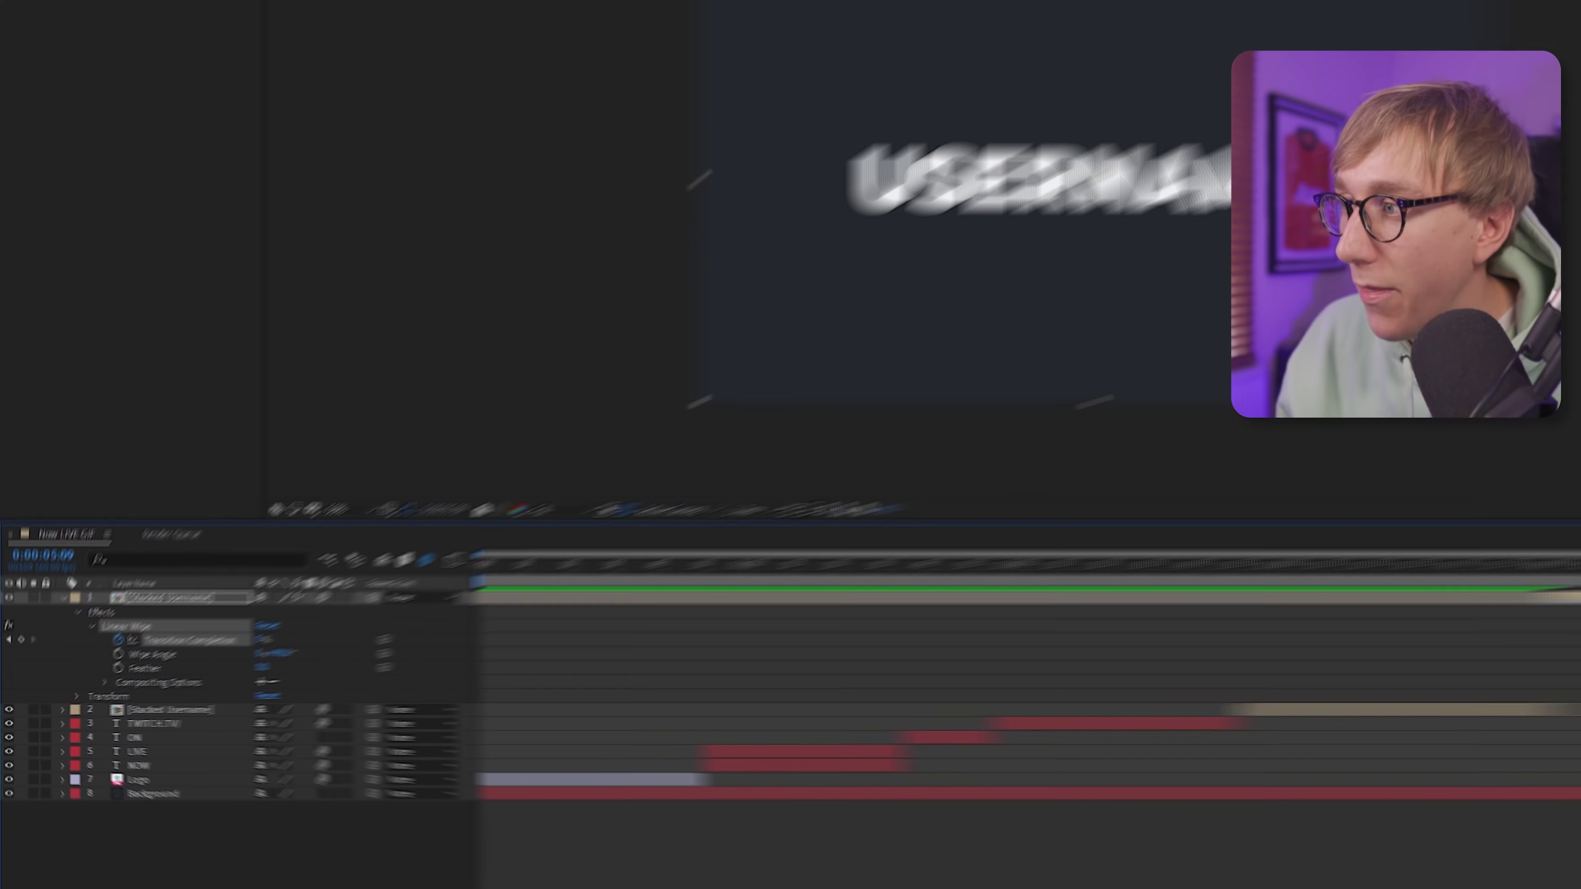
left_click_drag(494, 559, 710, 545)
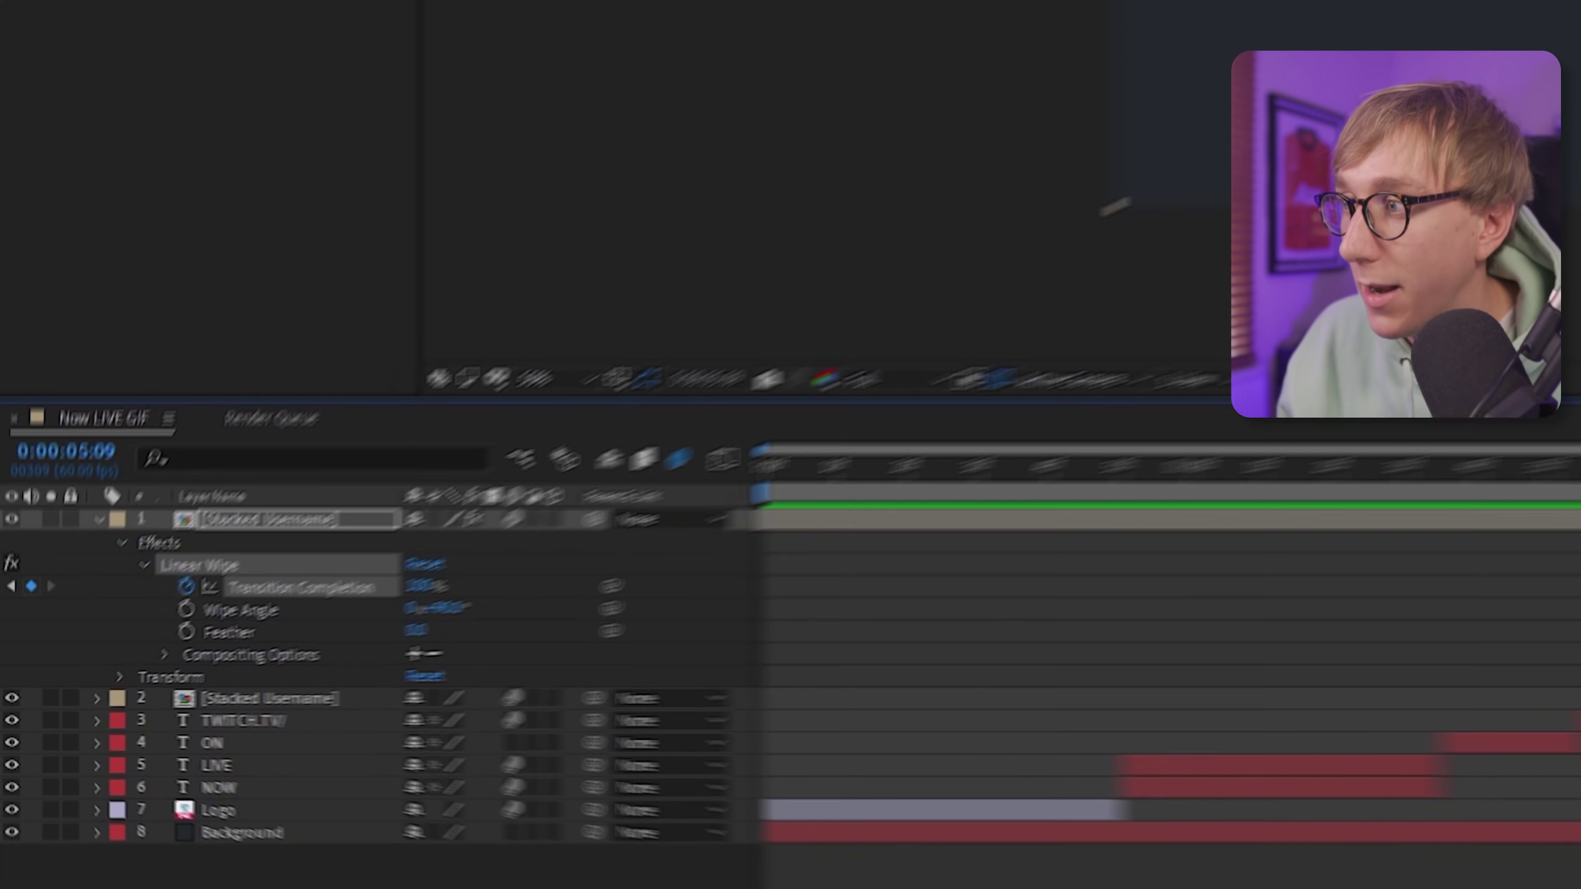
mouse_move(1394, 607)
left_mouse_down()
mouse_move(1341, 607)
mouse_move(1397, 607)
mouse_move(1341, 608)
mouse_move(1383, 608)
mouse_move(1368, 607)
left_mouse_up()
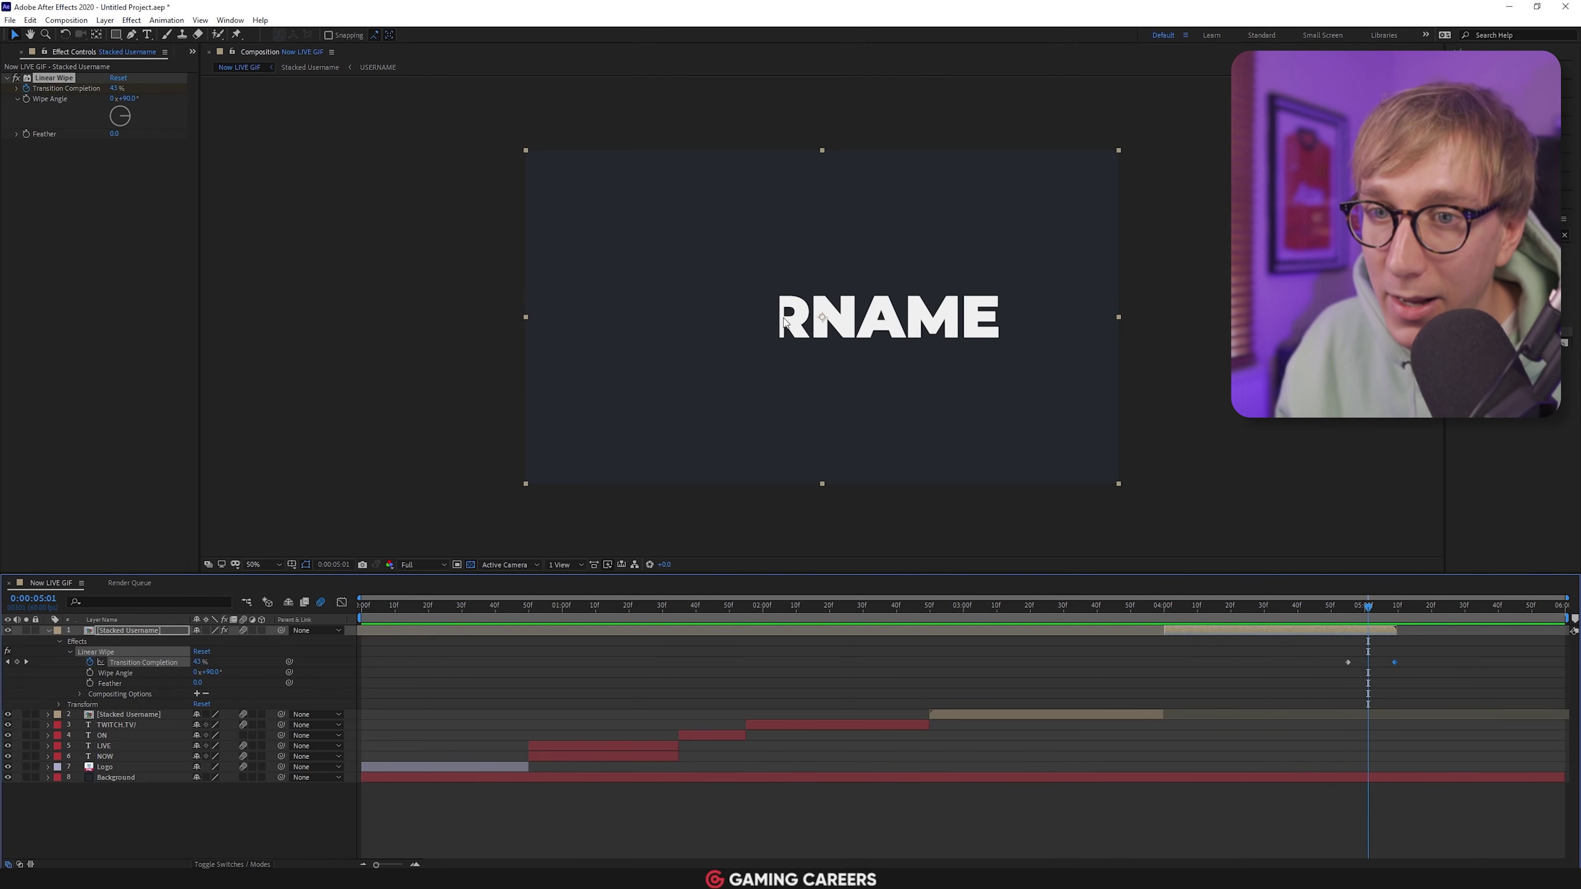
Set the Linear Wipe feather to 20
left_click(197, 683)
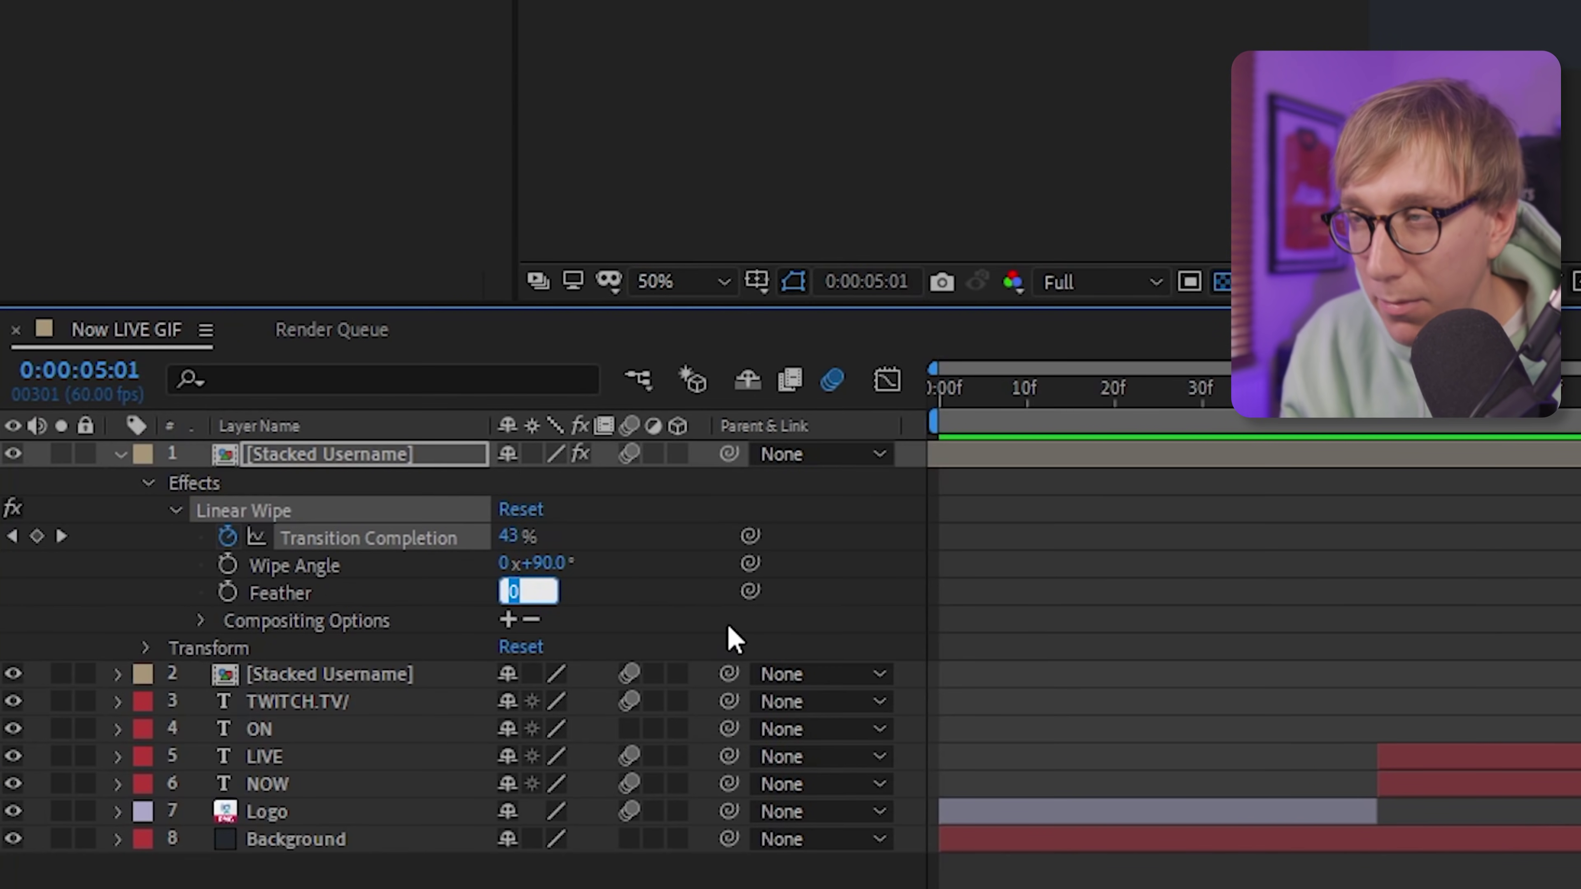
type("20")
key("Return")
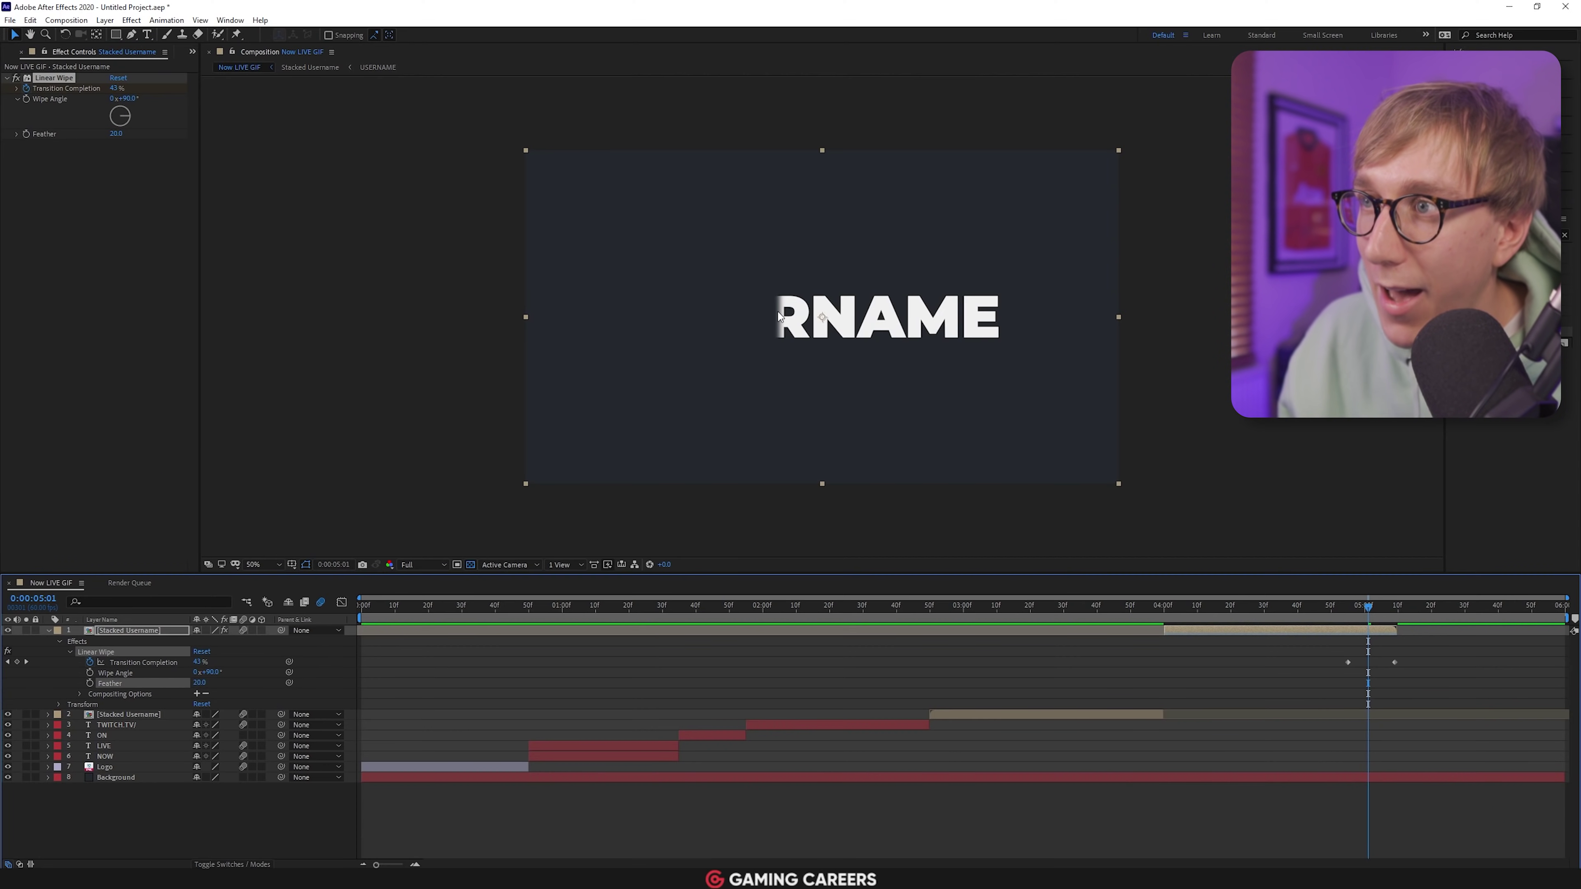
Preview the feathered wipe at the end of the reversed clip, and replay the whole animation from the beginning
left_click(1340, 604)
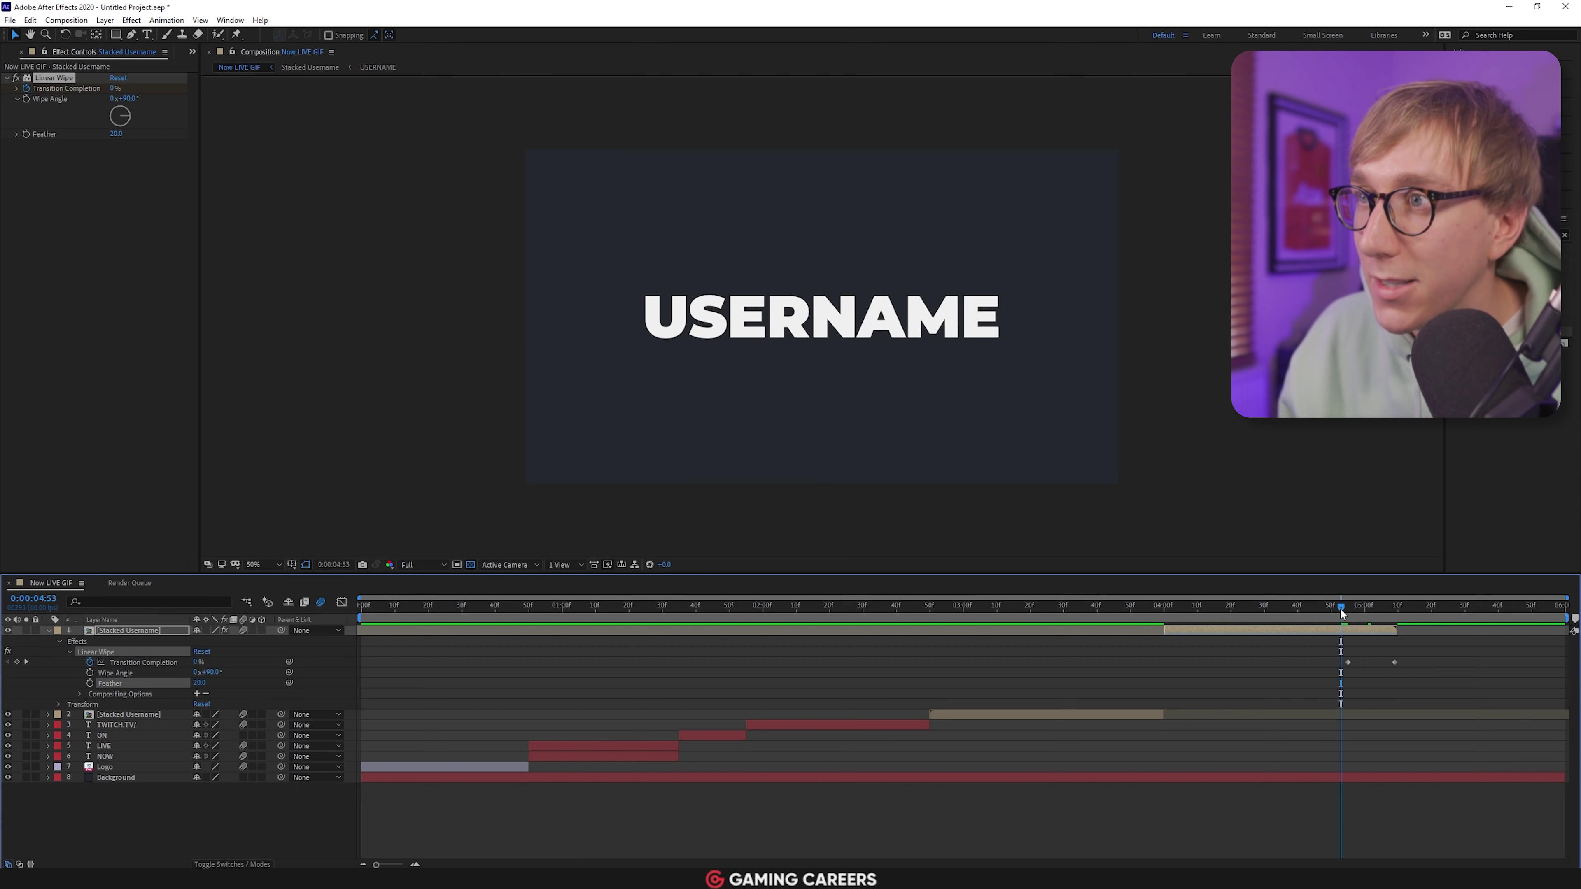
key("space")
left_click(1309, 604)
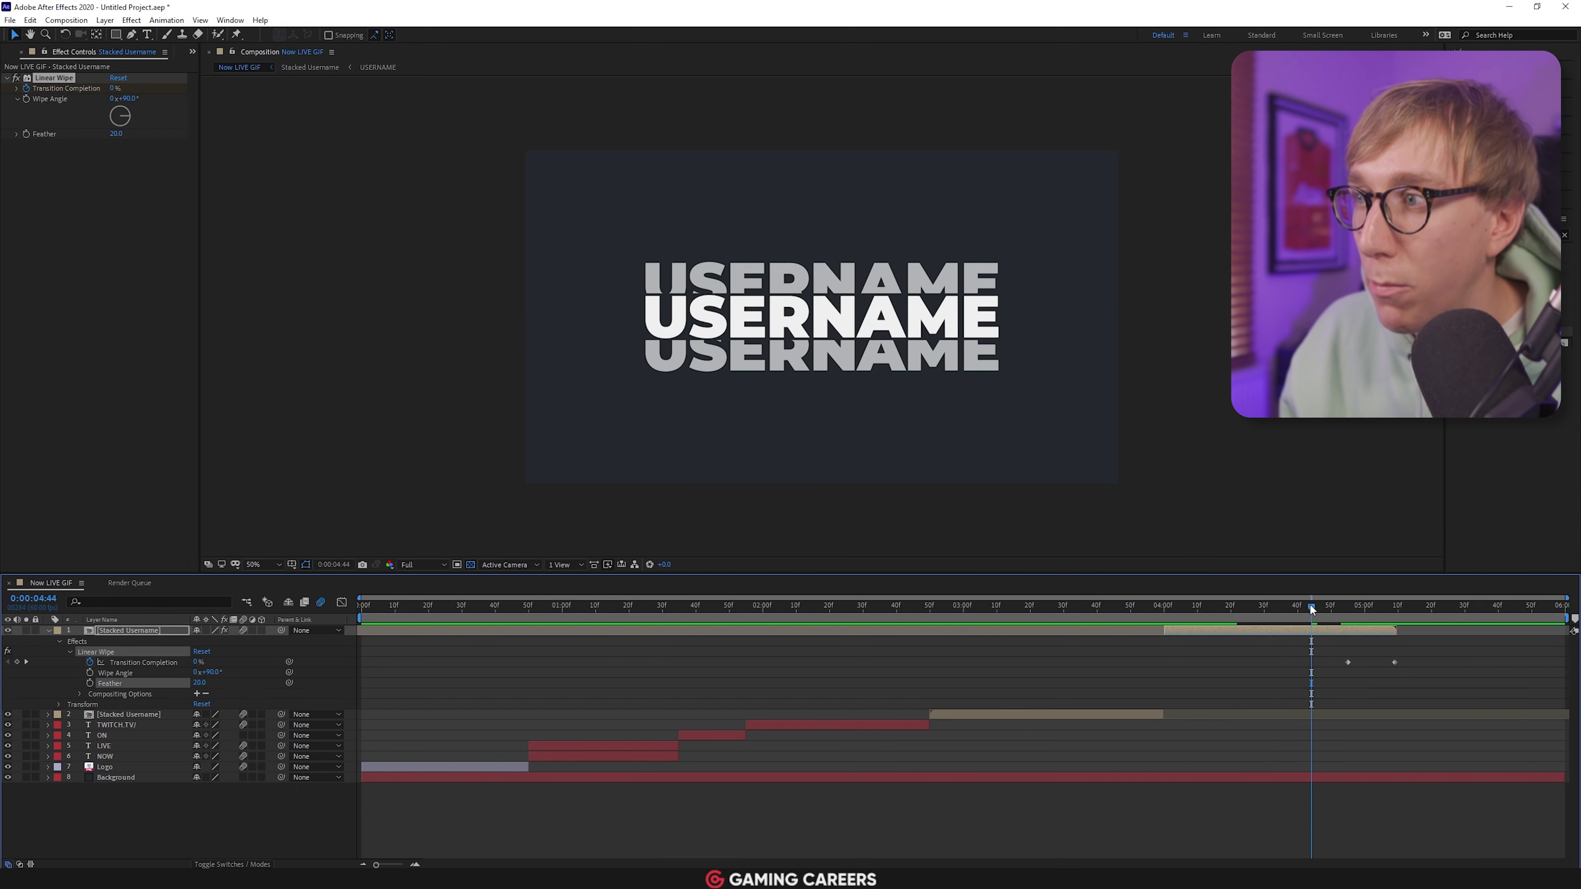
key("space")
key("space")
key("Home")
key("space")
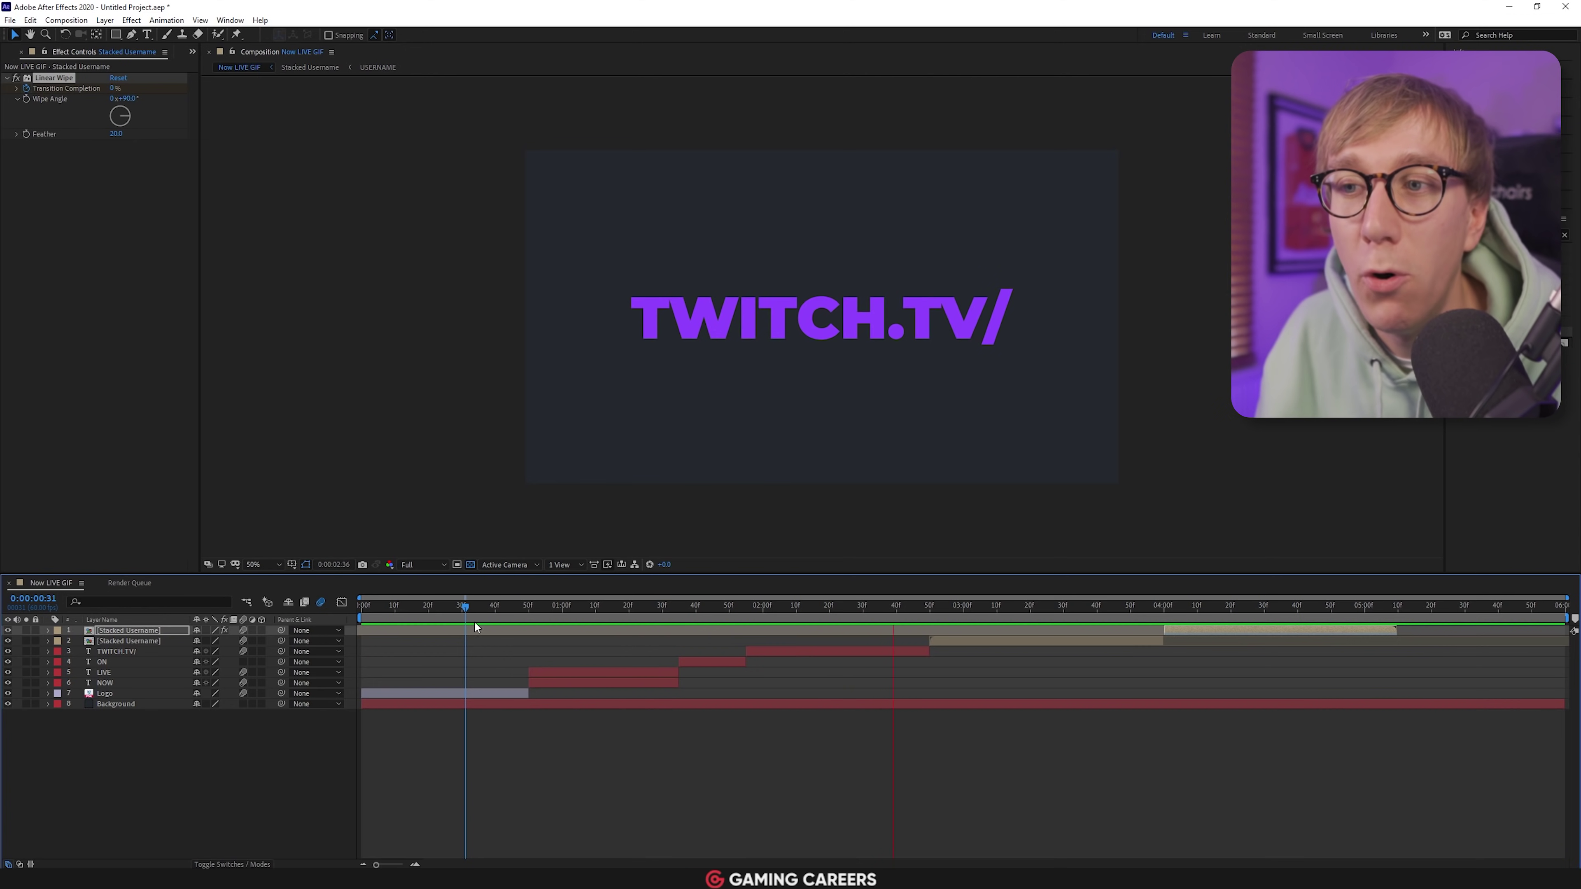
Send the Now LIVE GIF composition to the Adobe Media Encoder queue
left_click(10, 20)
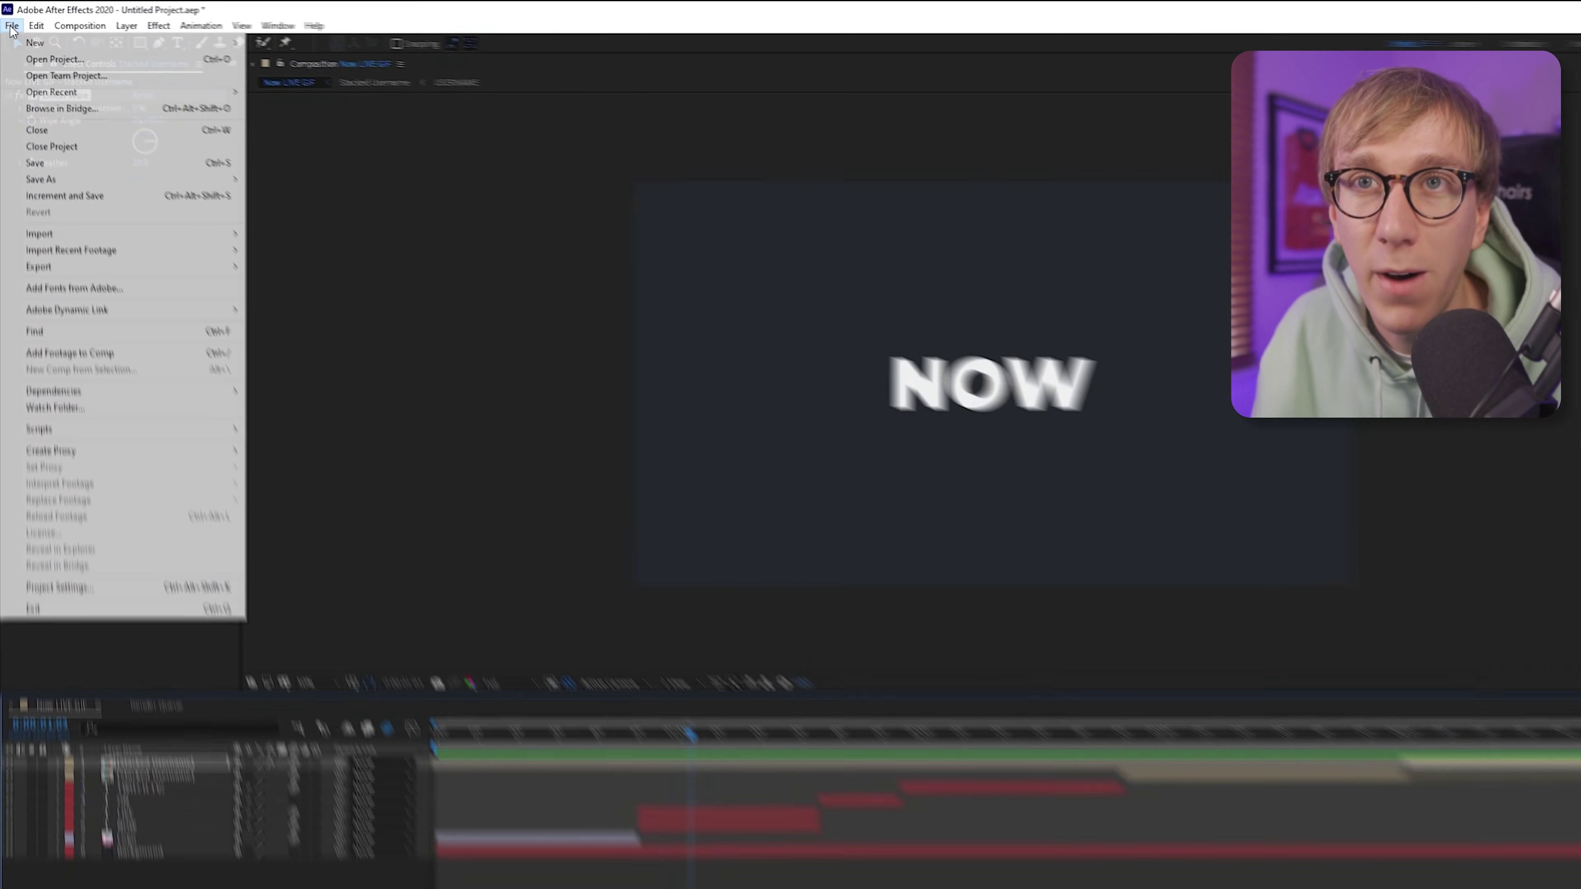
mouse_move(124, 339)
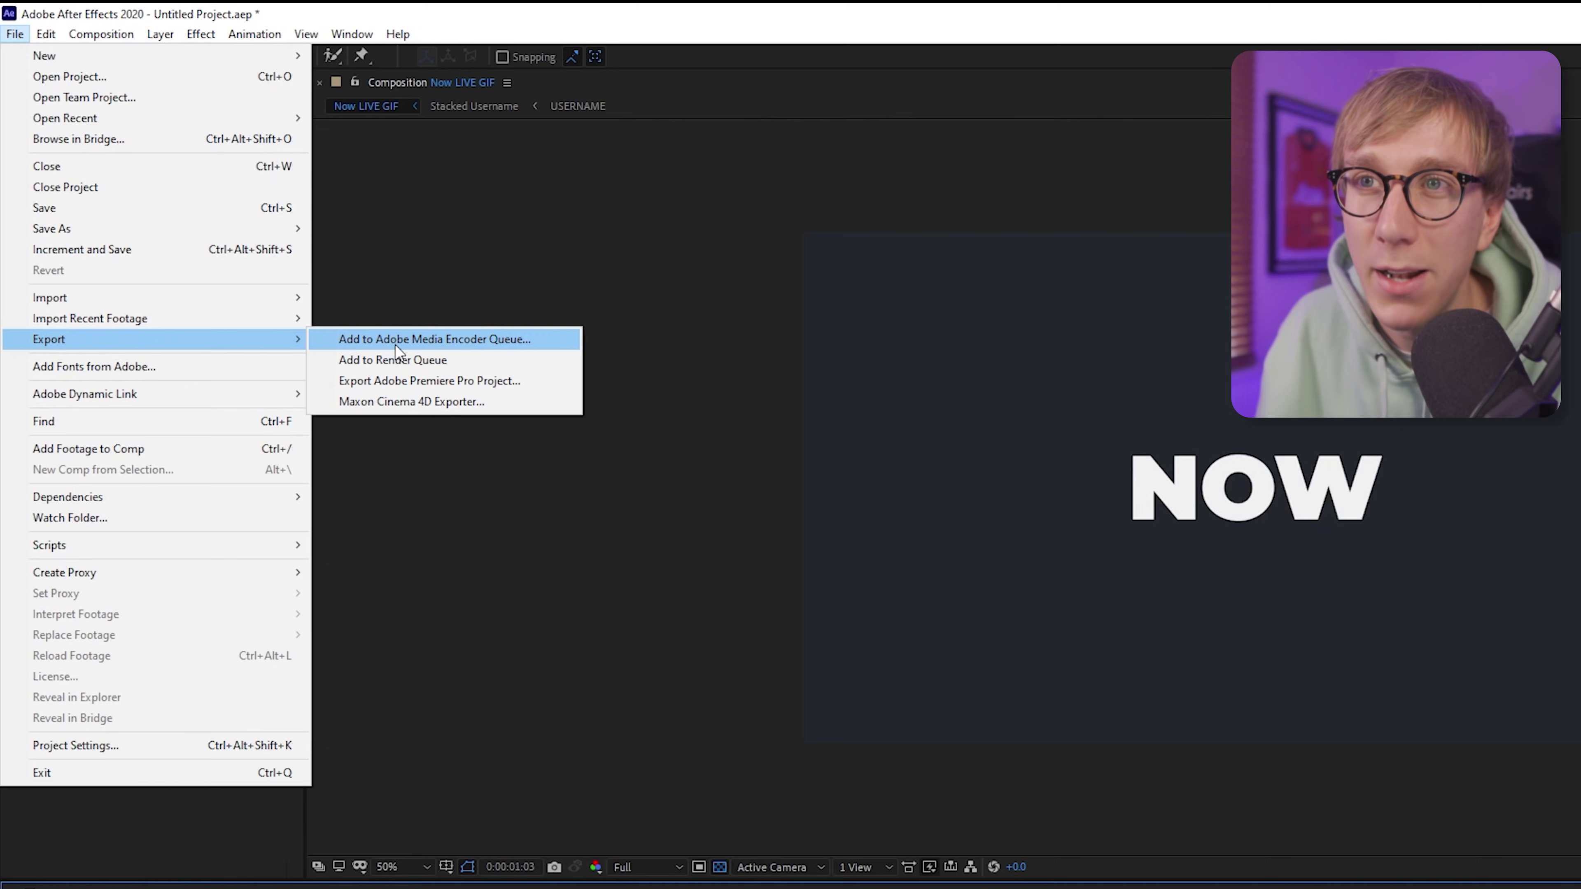
left_click(397, 343)
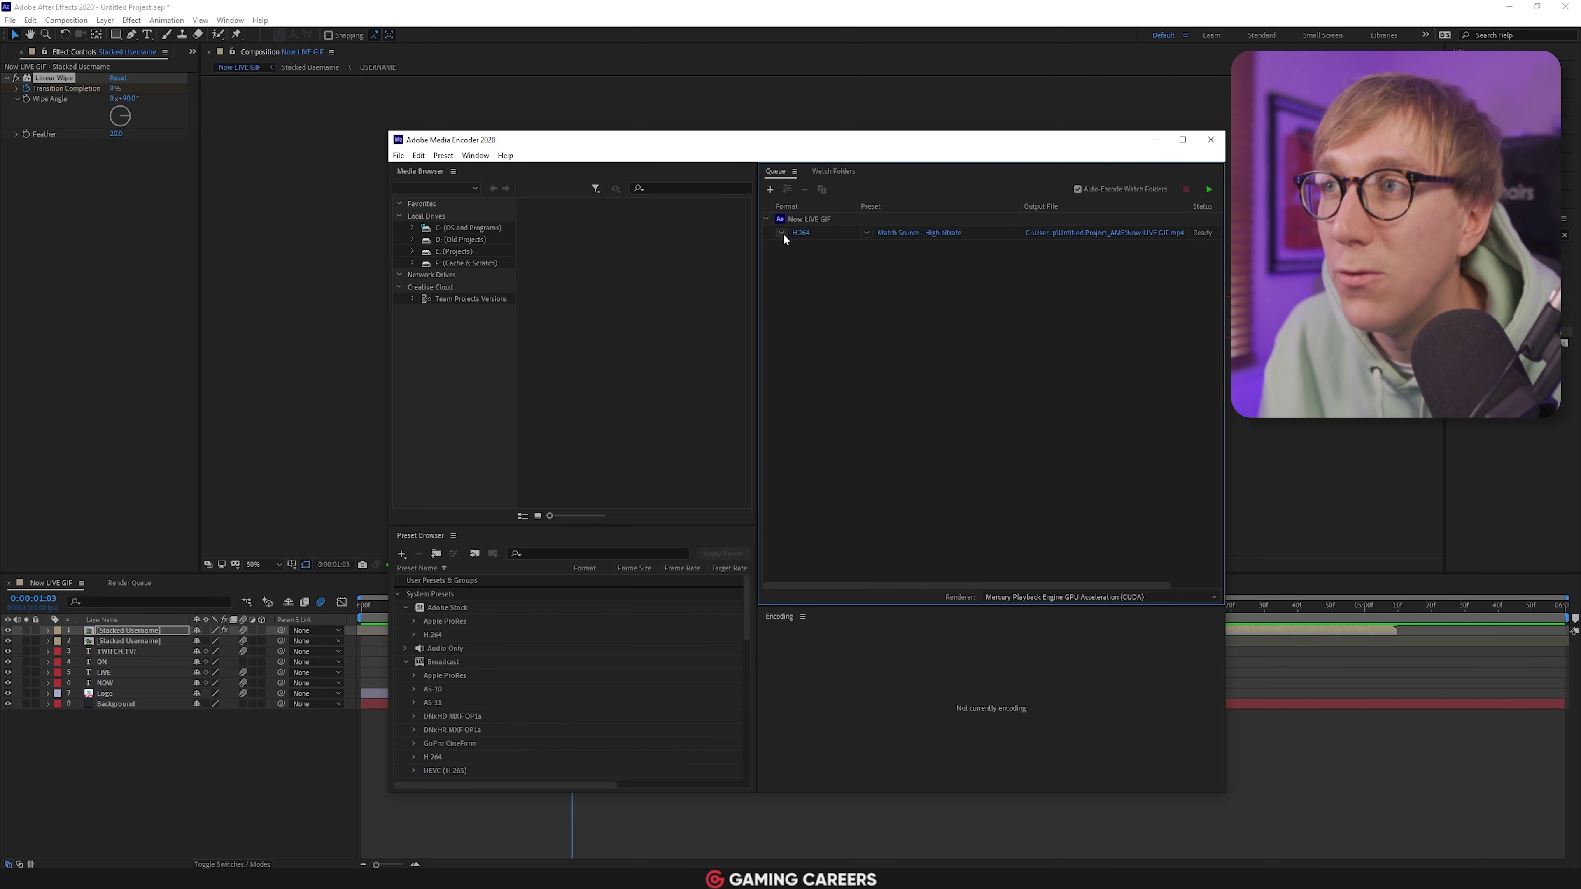
In the queued Now LIVE GIF item's export settings, choose the H.264 format and disable audio export
left_click(801, 233)
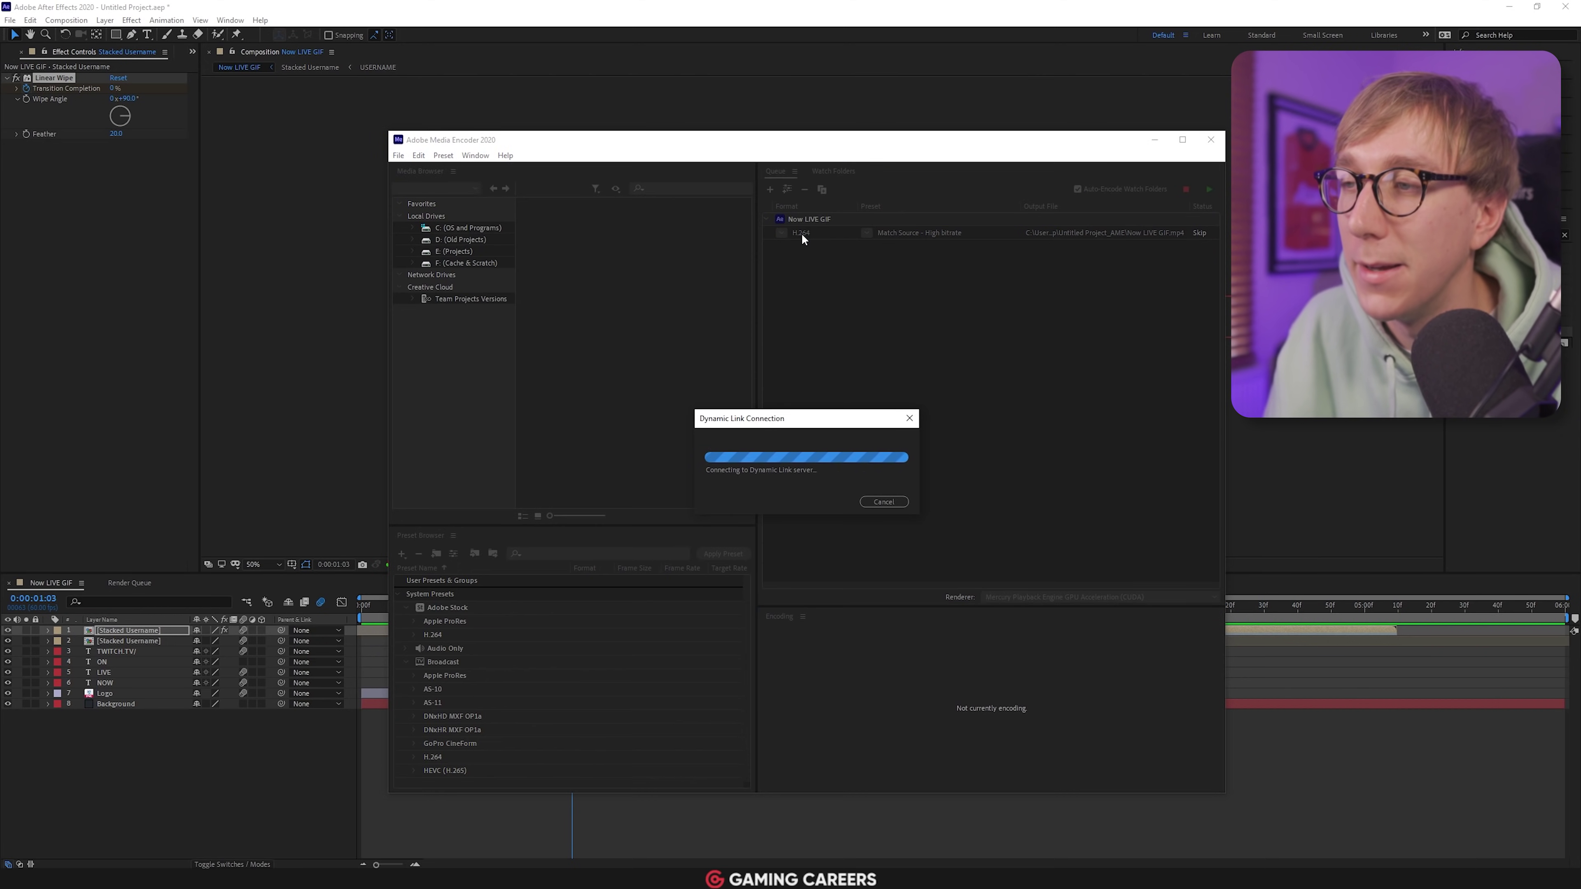
left_click(998, 218)
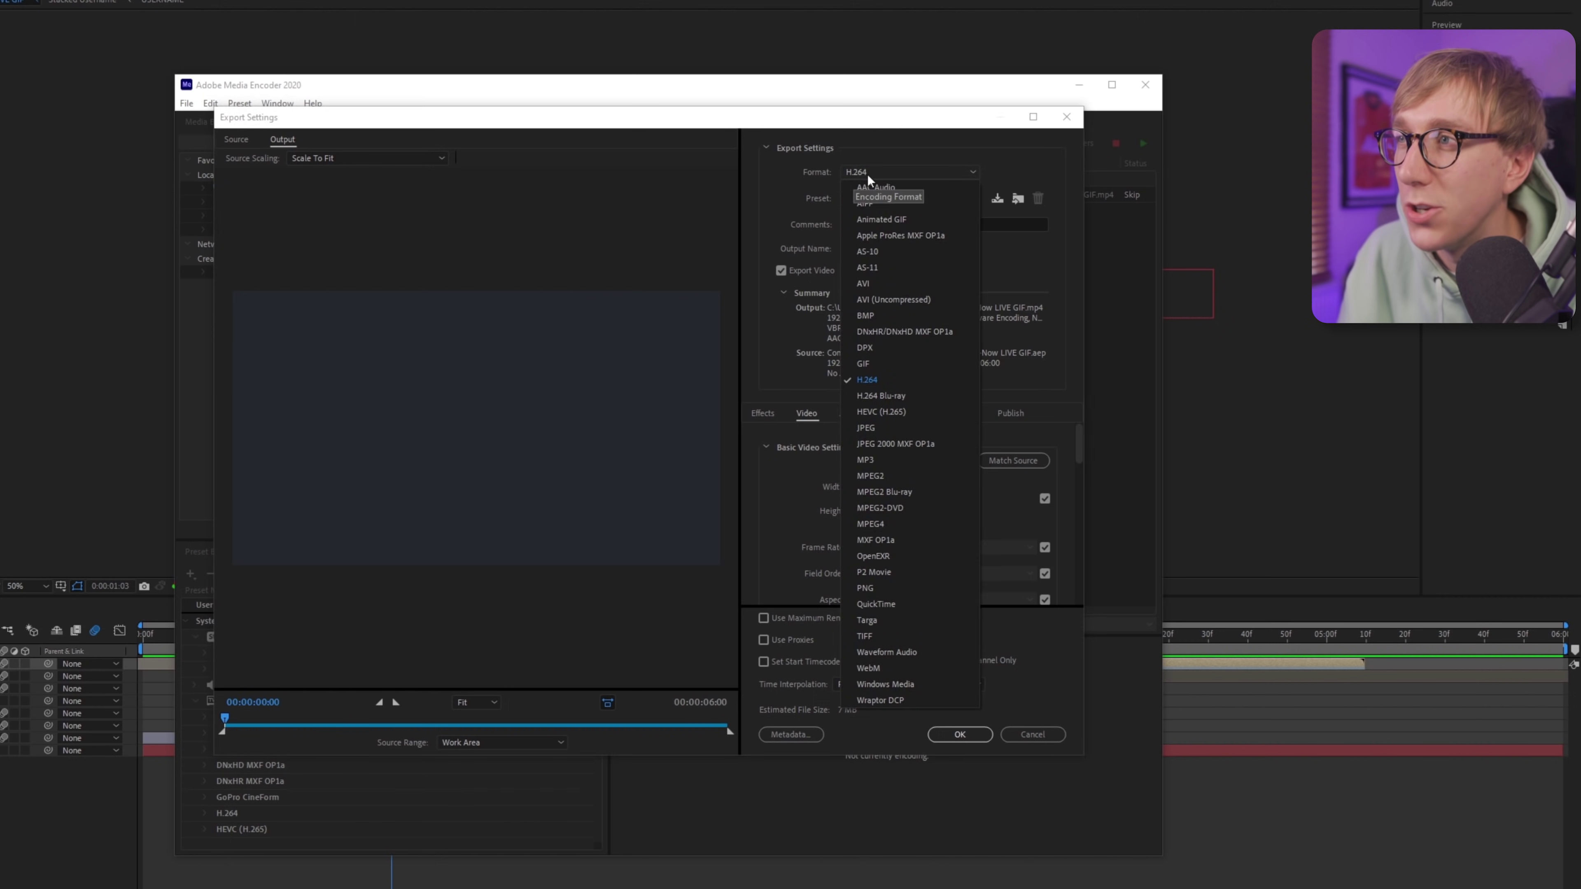
left_click(872, 379)
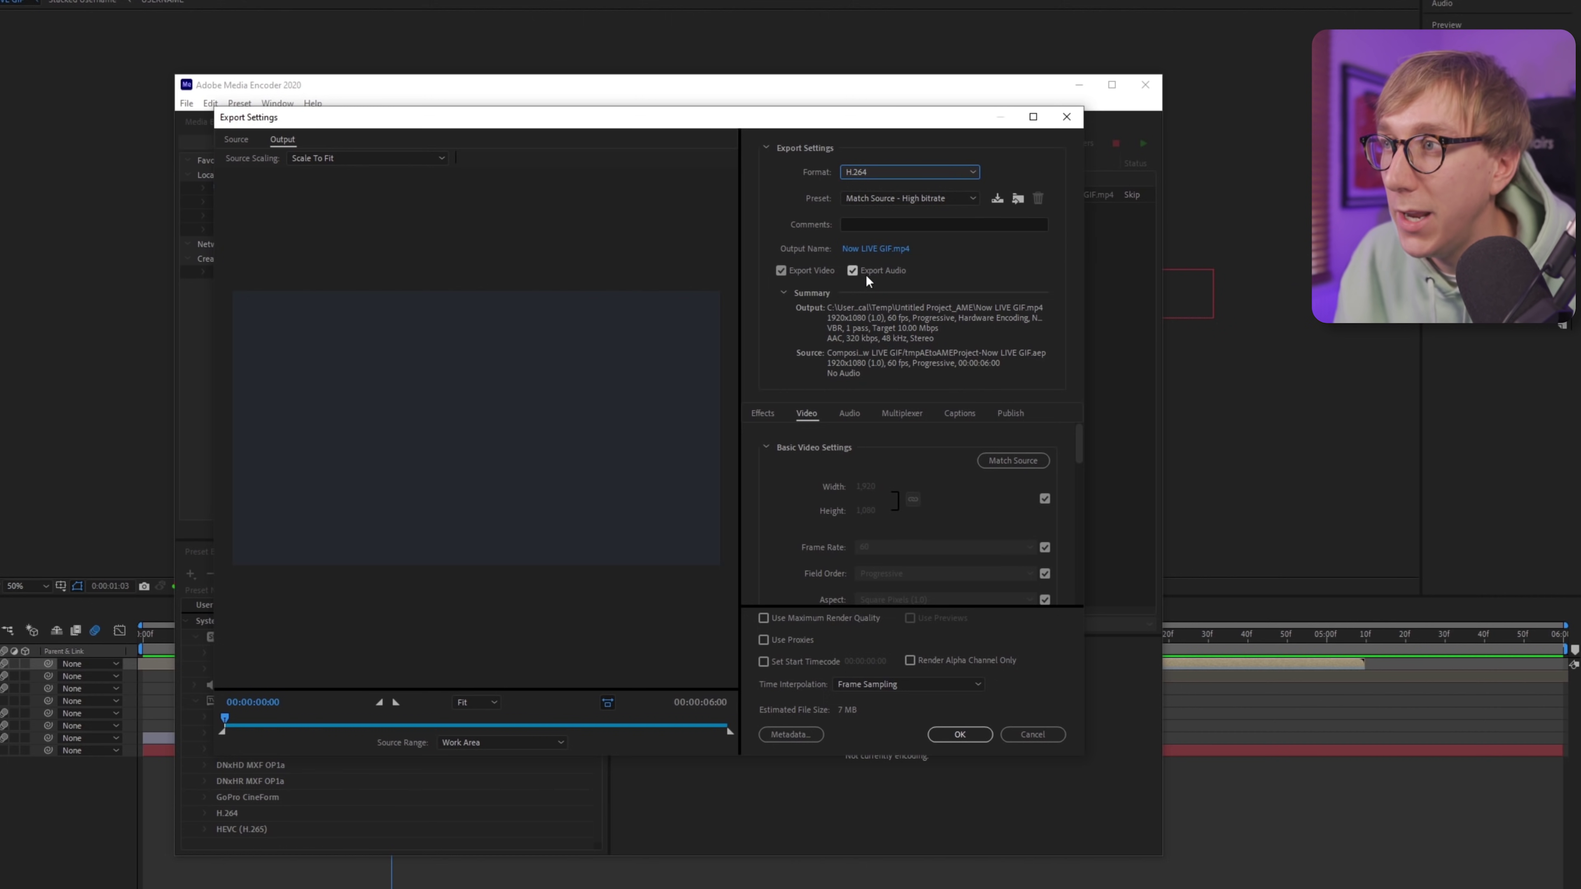
left_click(852, 271)
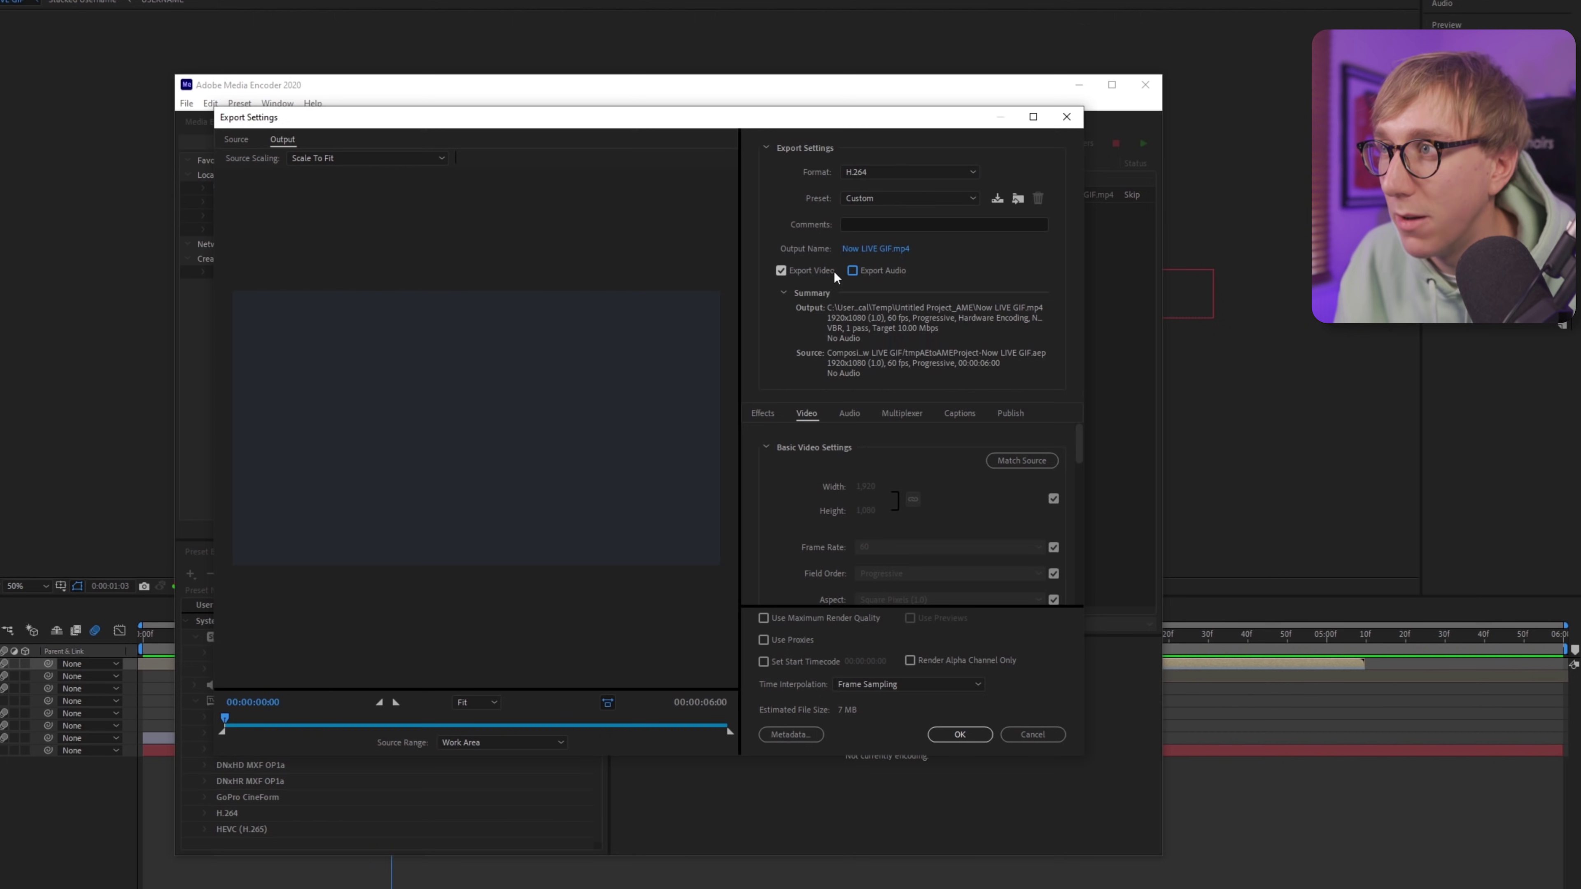
Set the export output to save as Now LIVE GIF.mp4 on the Desktop
left_click(894, 250)
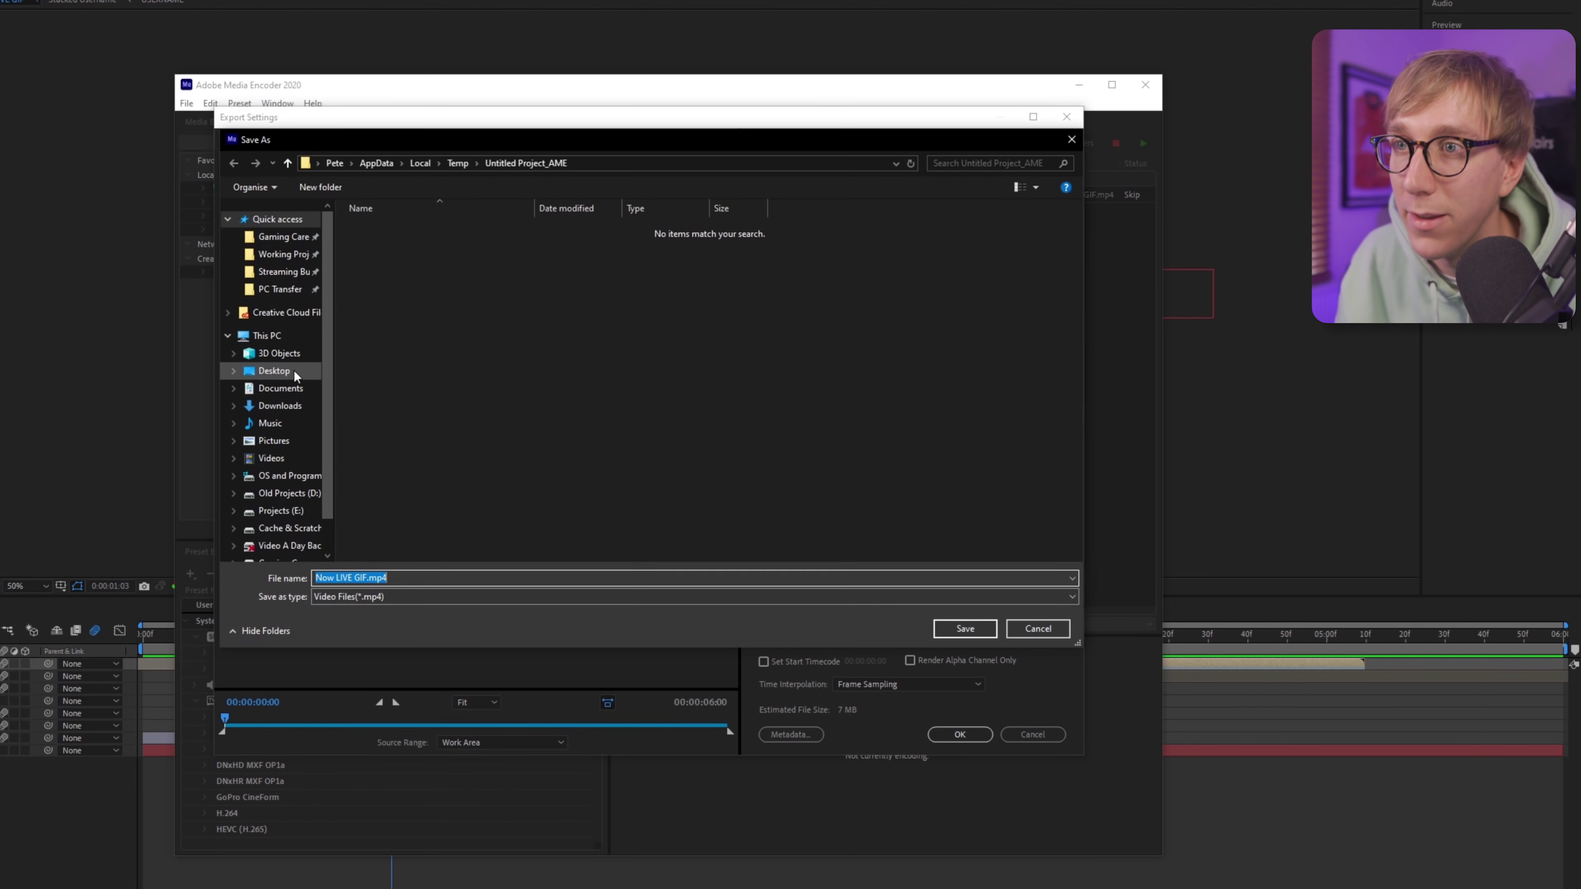
left_click(951, 627)
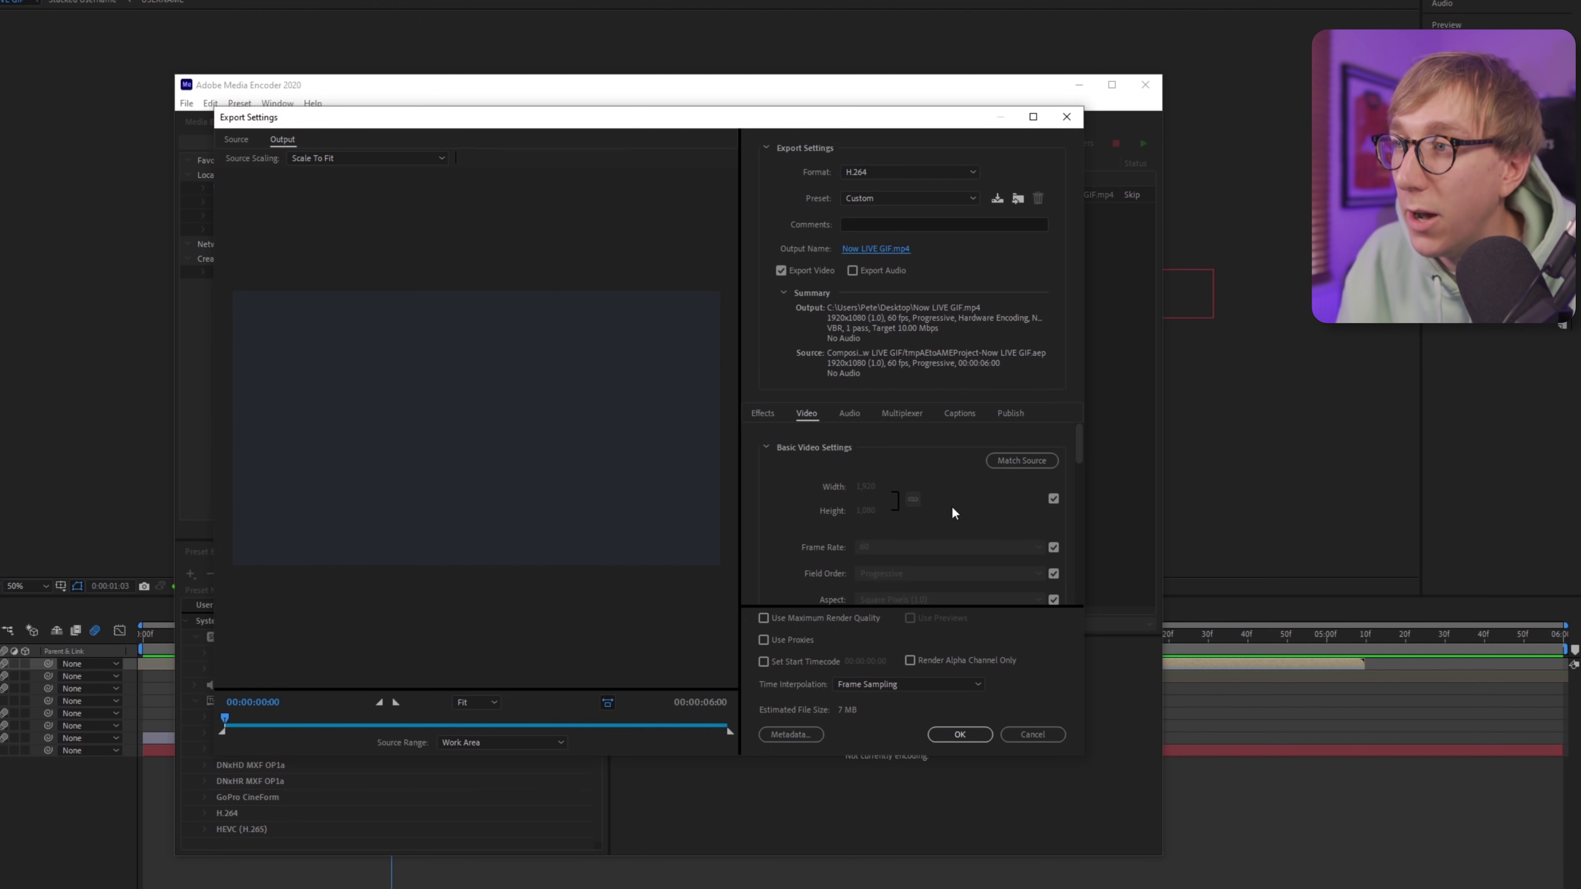
Check the video and bitrate settings of the export, accept them, and start encoding the queue
scroll(1080, 443, "down", 2)
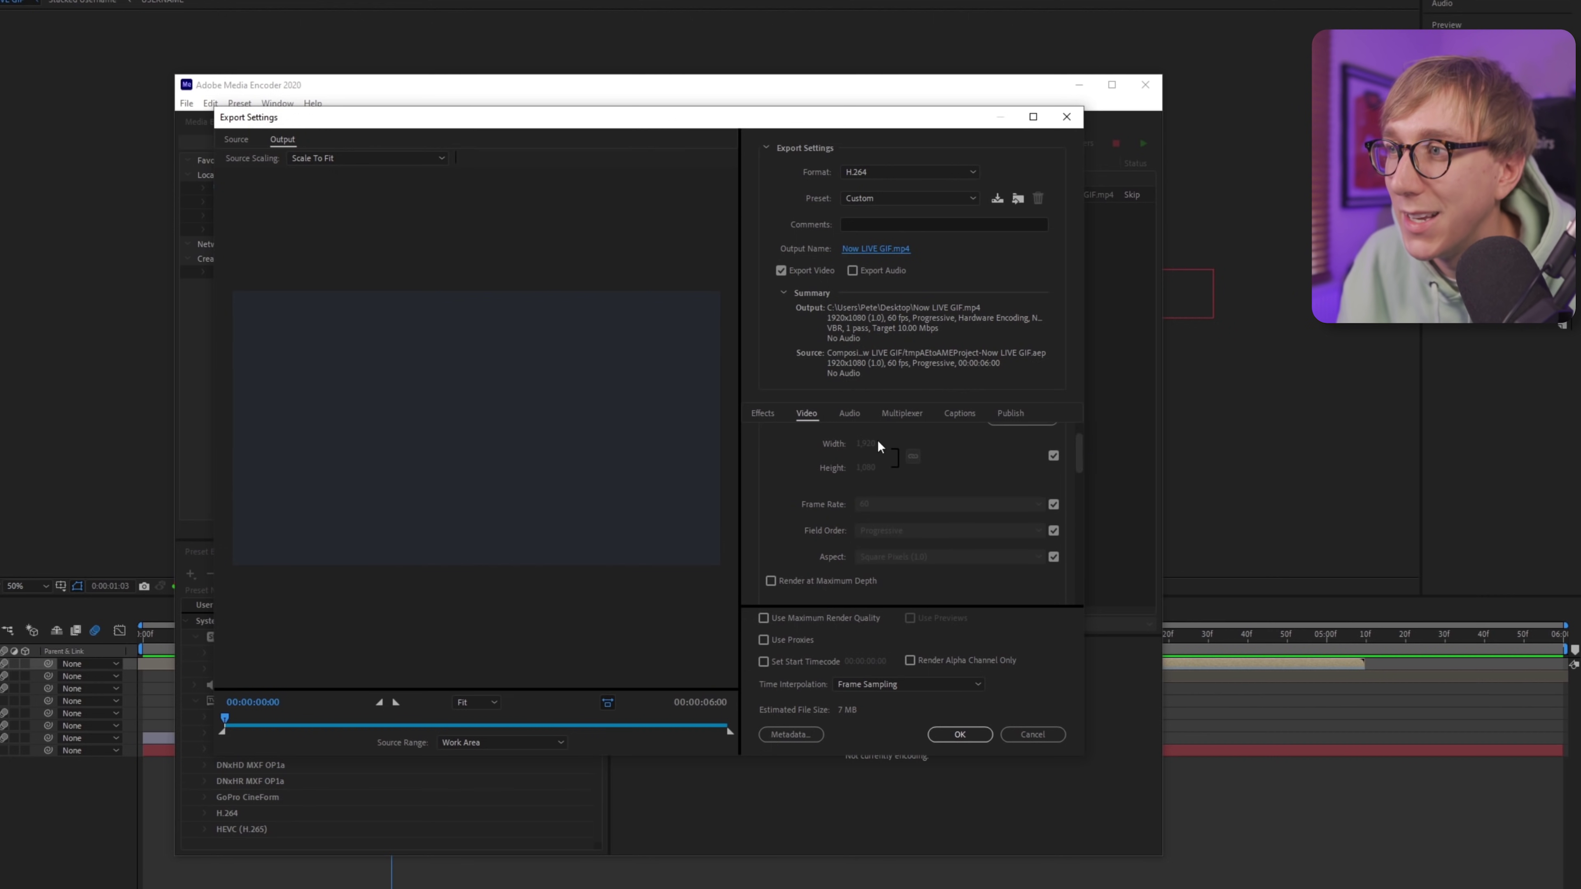
scroll(1083, 467, "up", 1)
scroll(1082, 467, "up", 1)
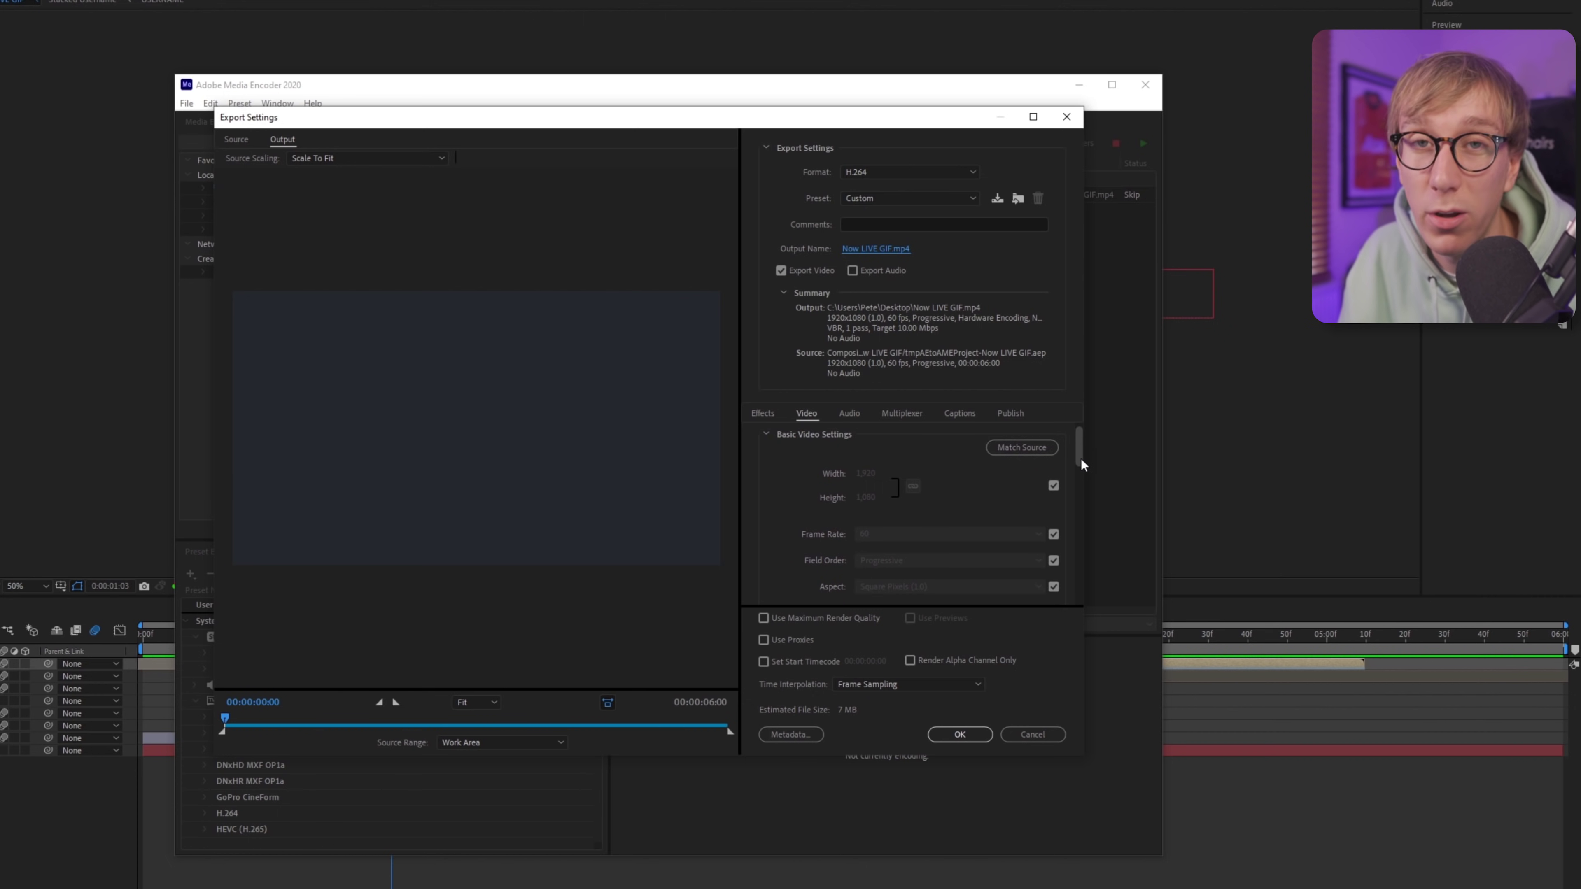
scroll(1082, 464, "down", 1)
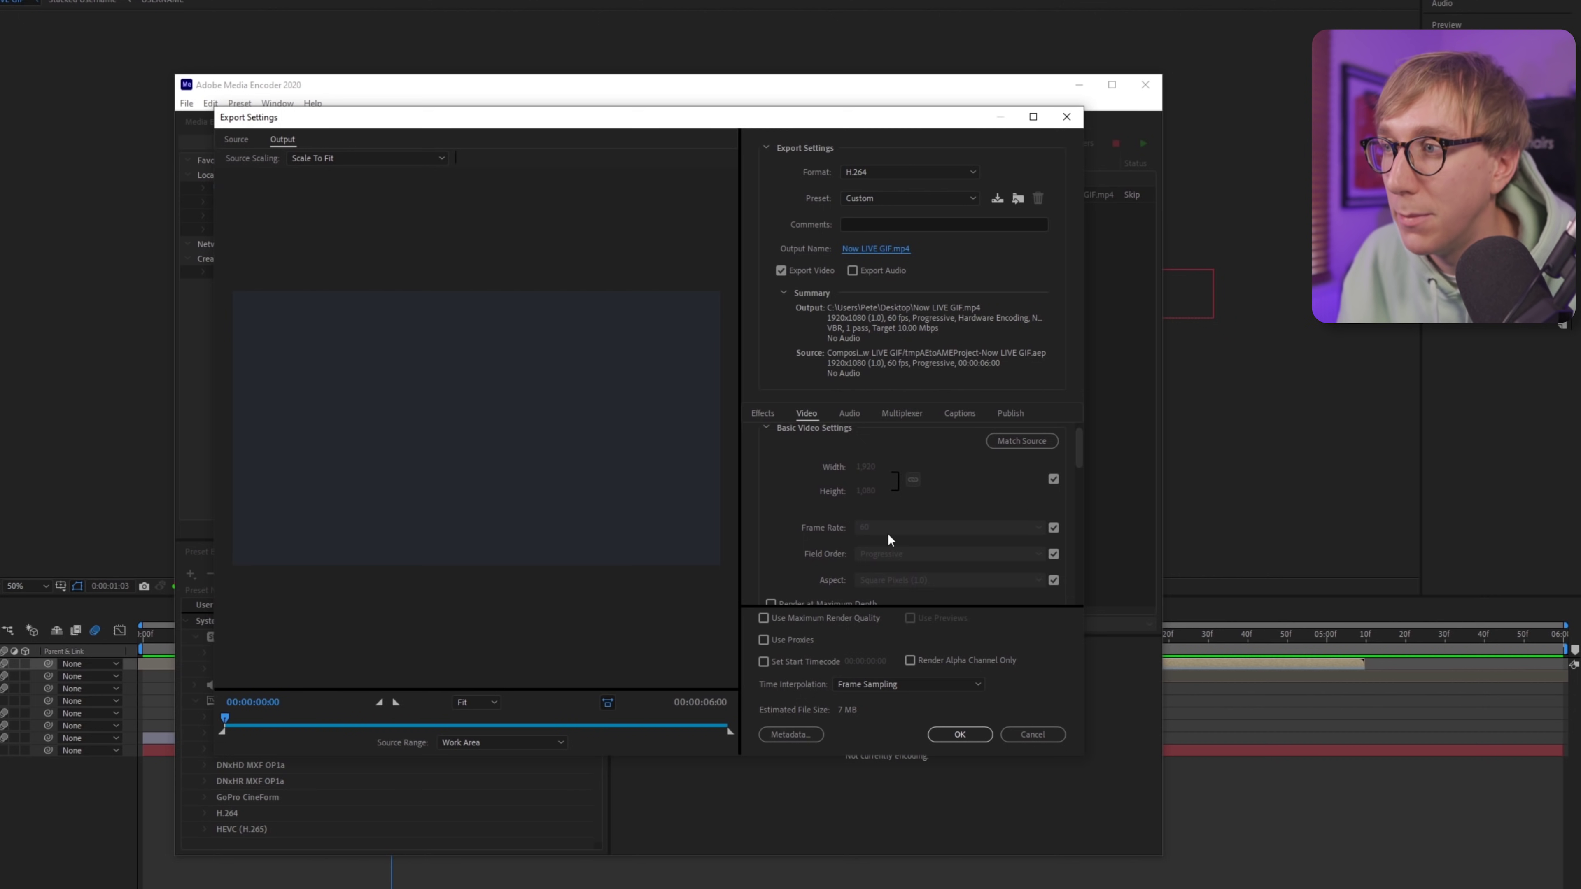
scroll(1080, 448, "down", 5)
left_click_drag(1080, 480, 1082, 564)
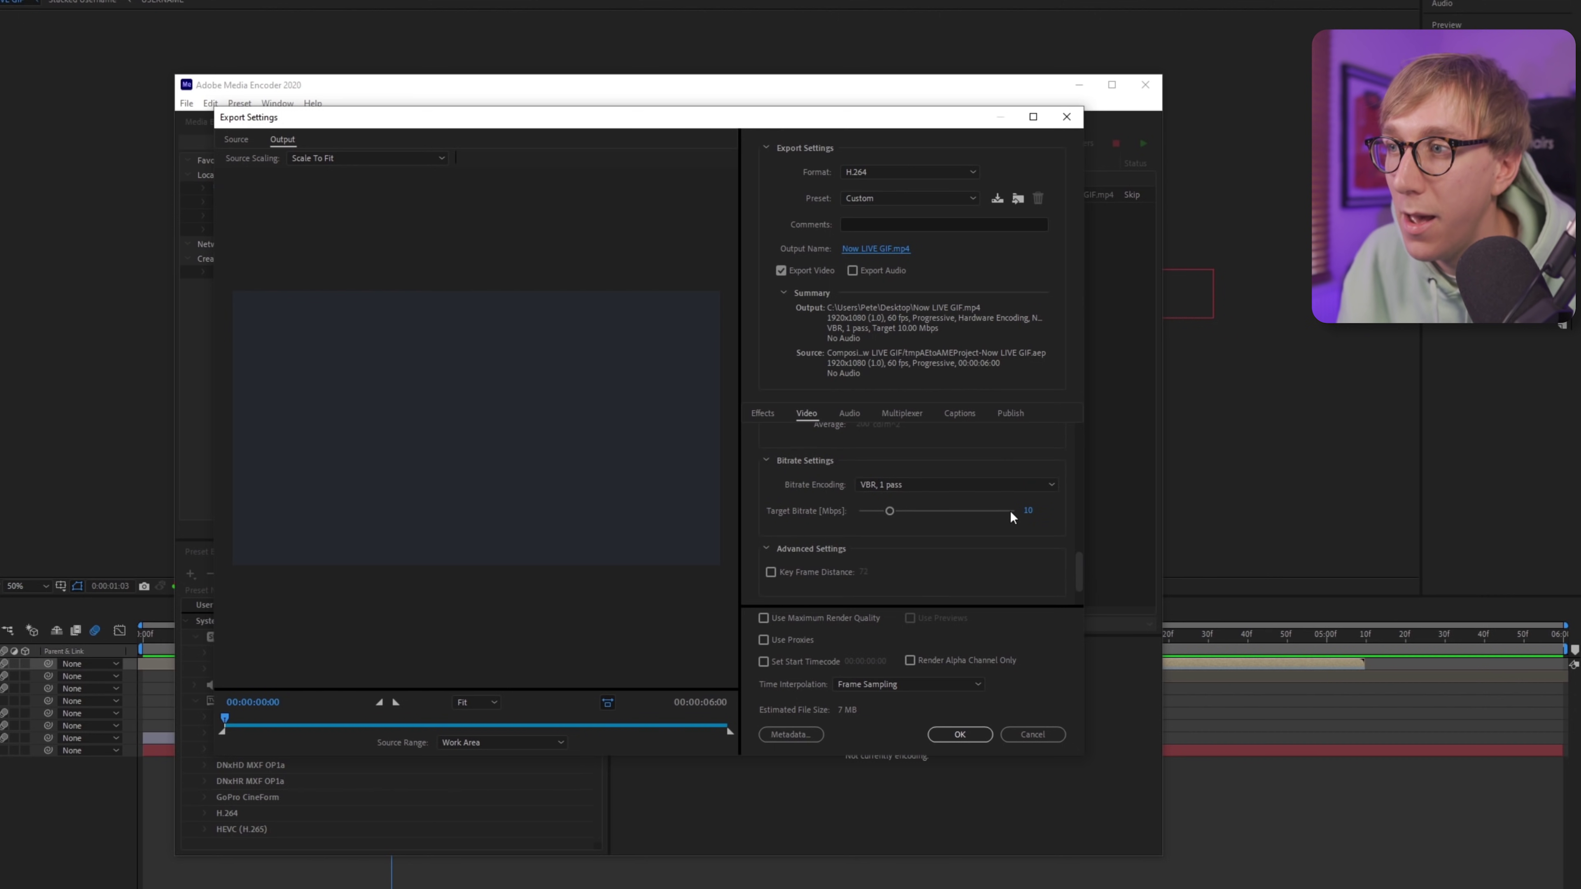
scroll(1080, 565, "down", 2)
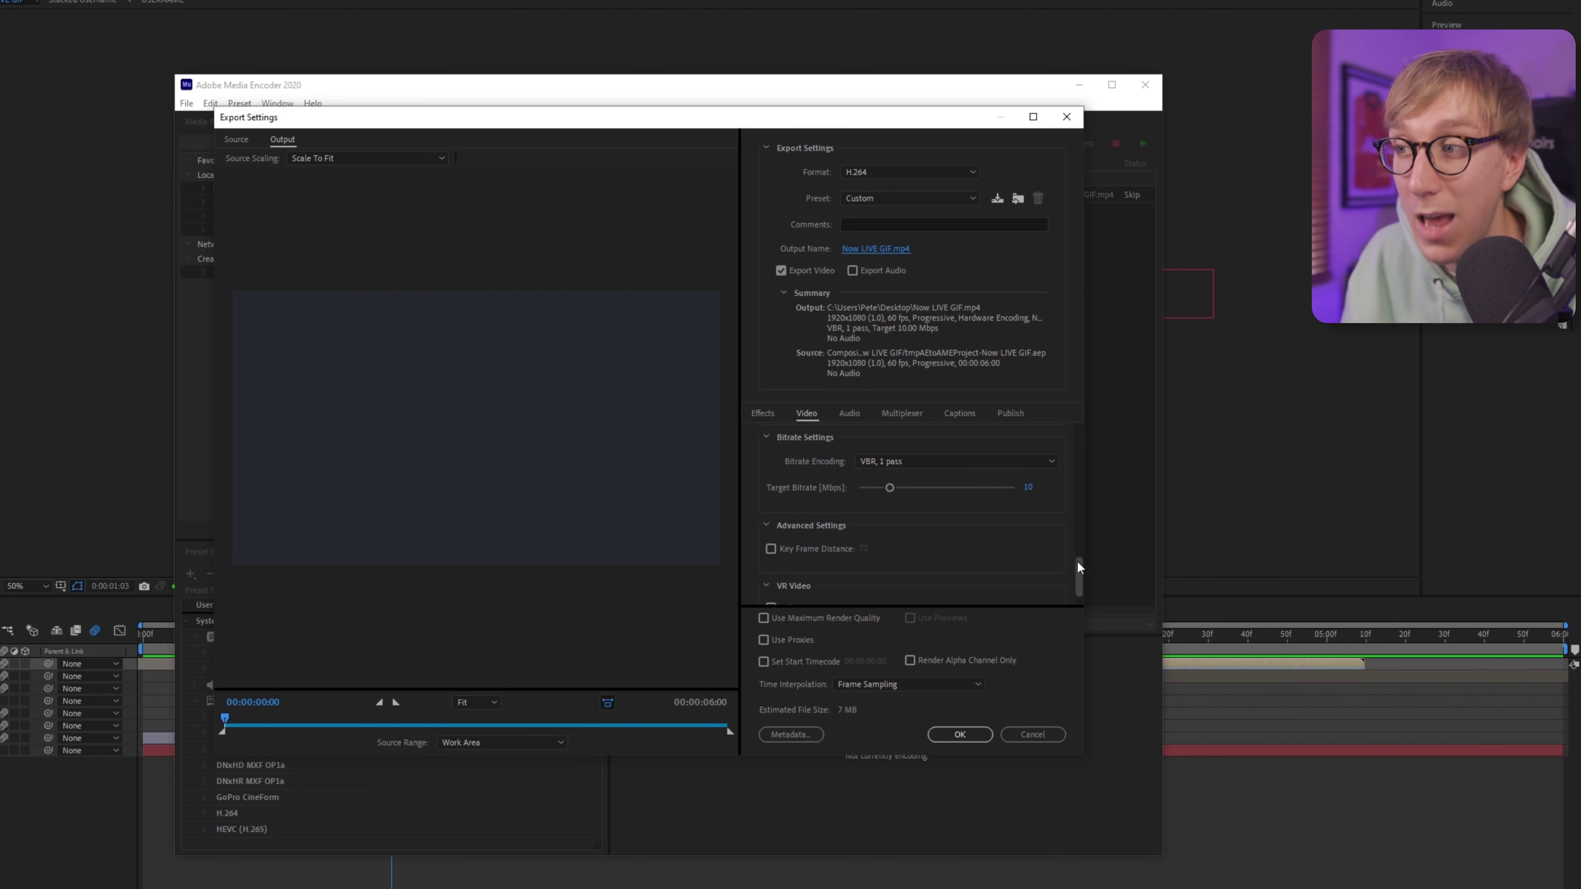
left_click(975, 733)
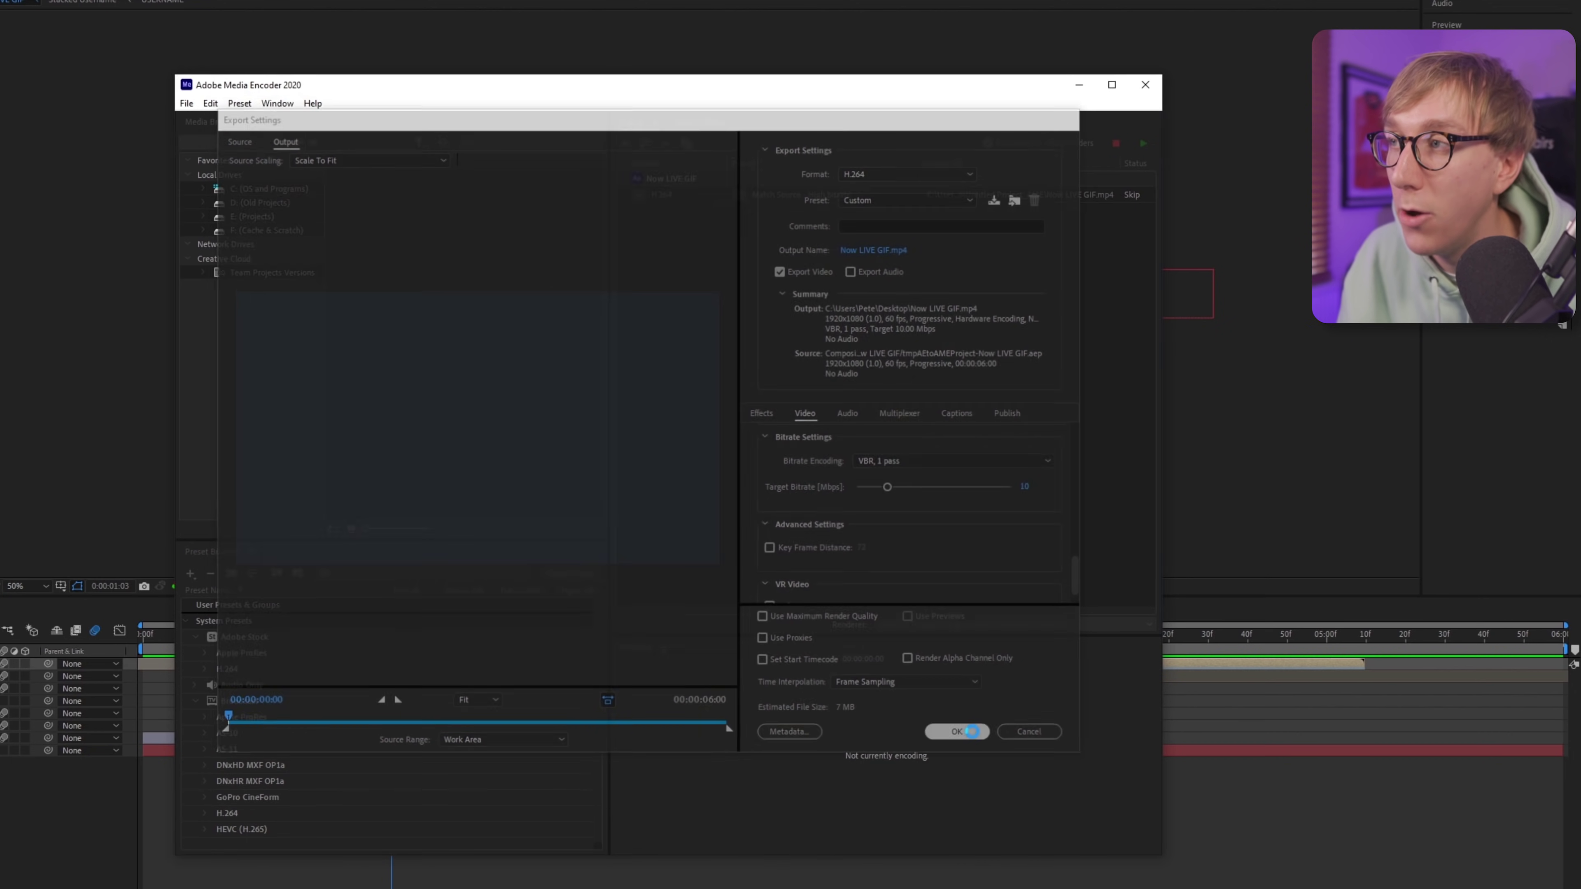
left_click(1144, 145)
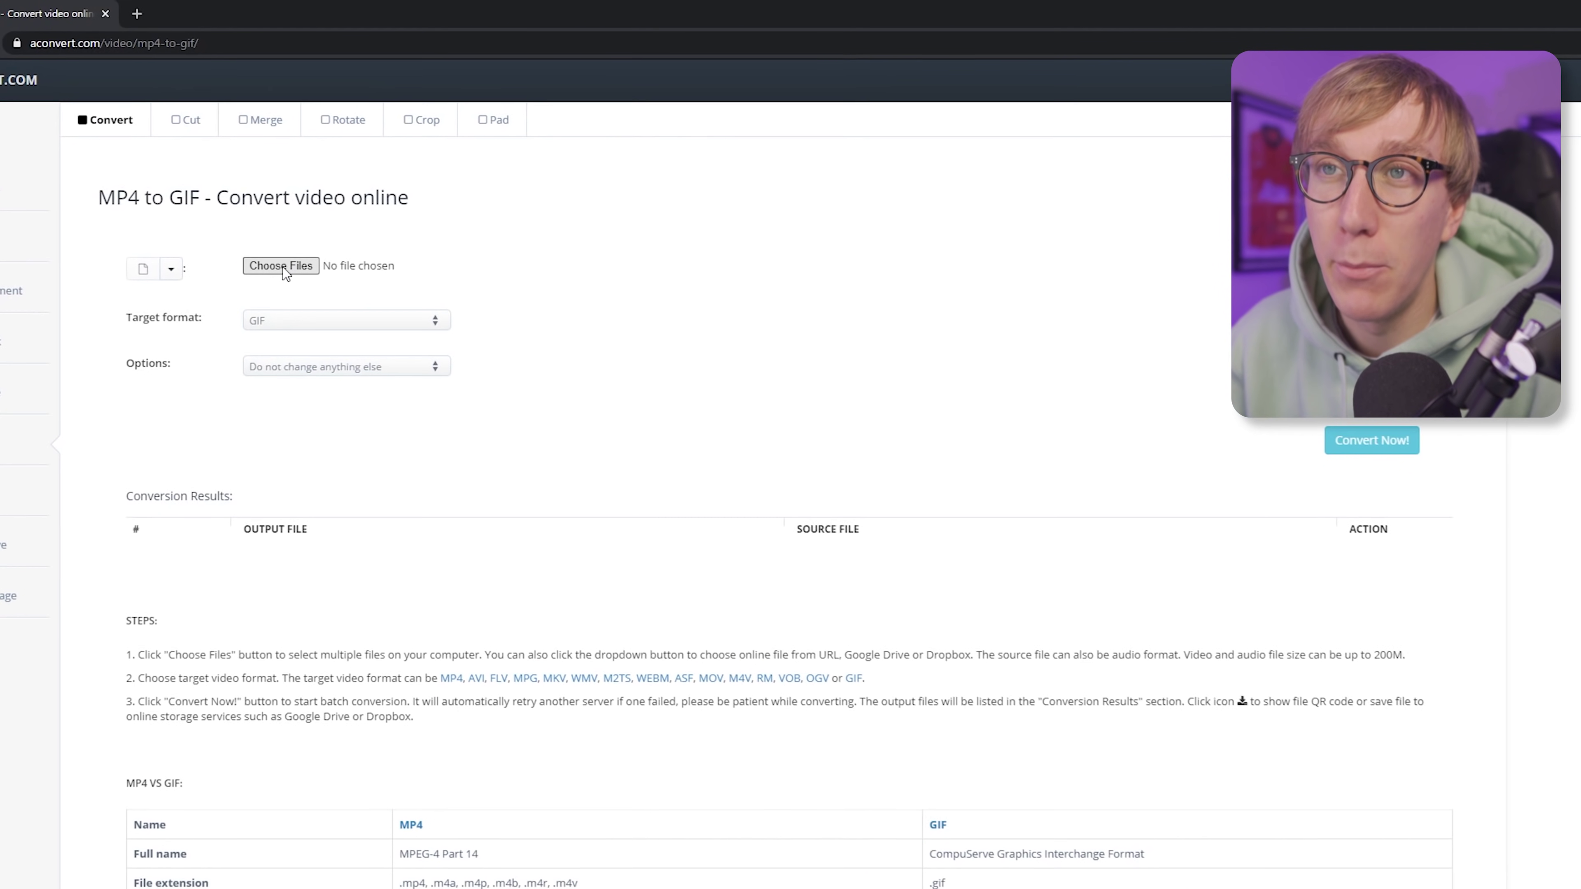
In the aconvert.com MP4 to GIF converter, choose Now LIVE GIF.mp4 as the source file
left_click(284, 266)
left_click(124, 167)
left_click(770, 572)
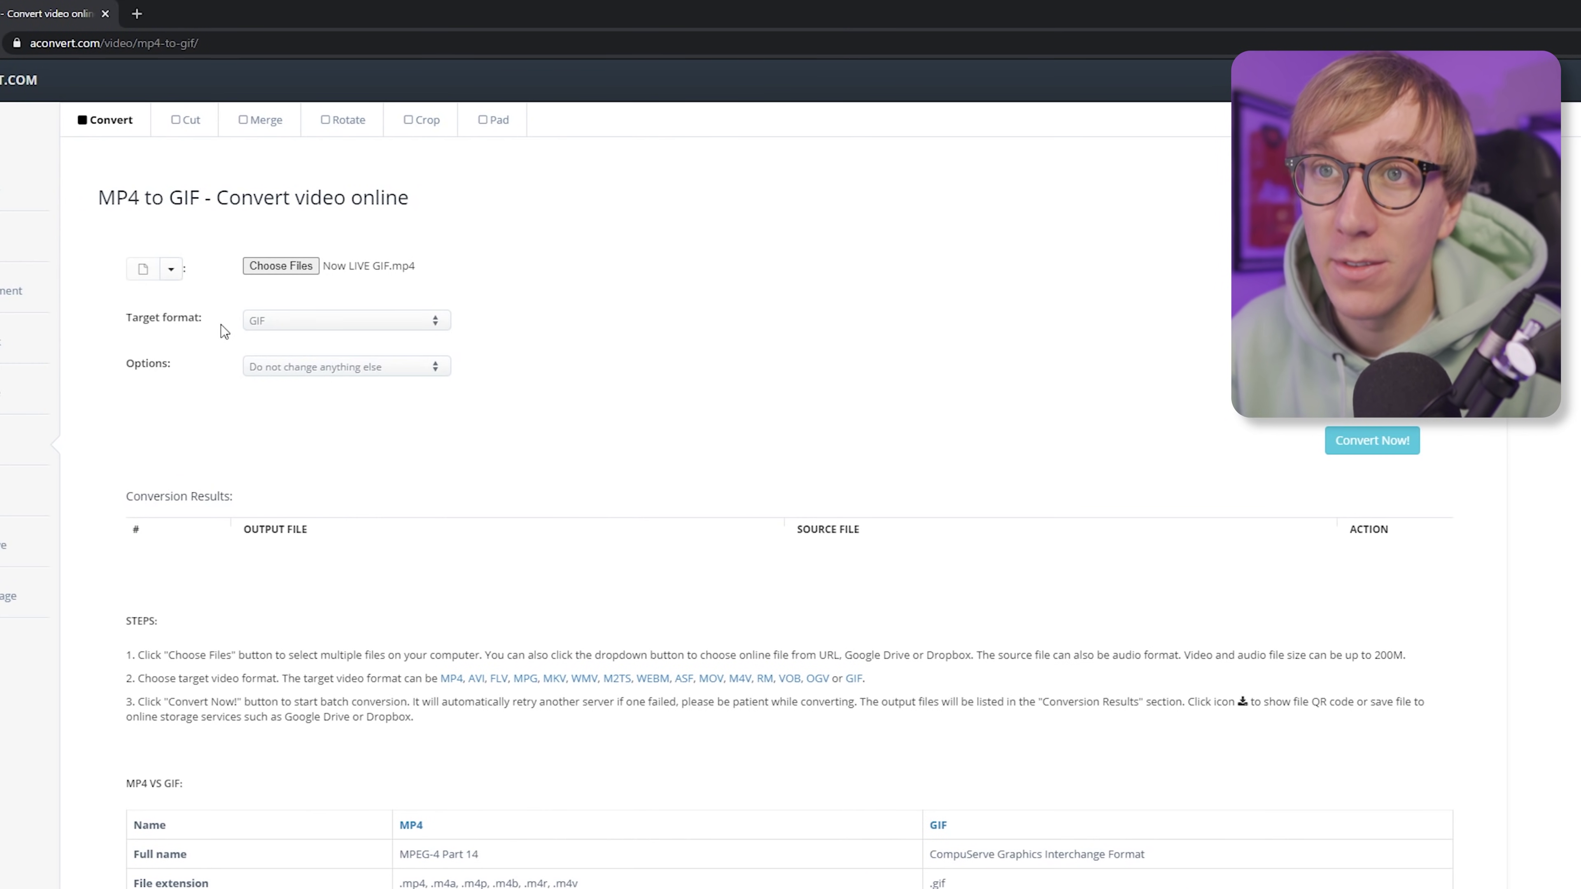
Set the conversion options to change size, bitrate or frame rate, and set the frame rate to 30
left_click(315, 366)
left_click(337, 401)
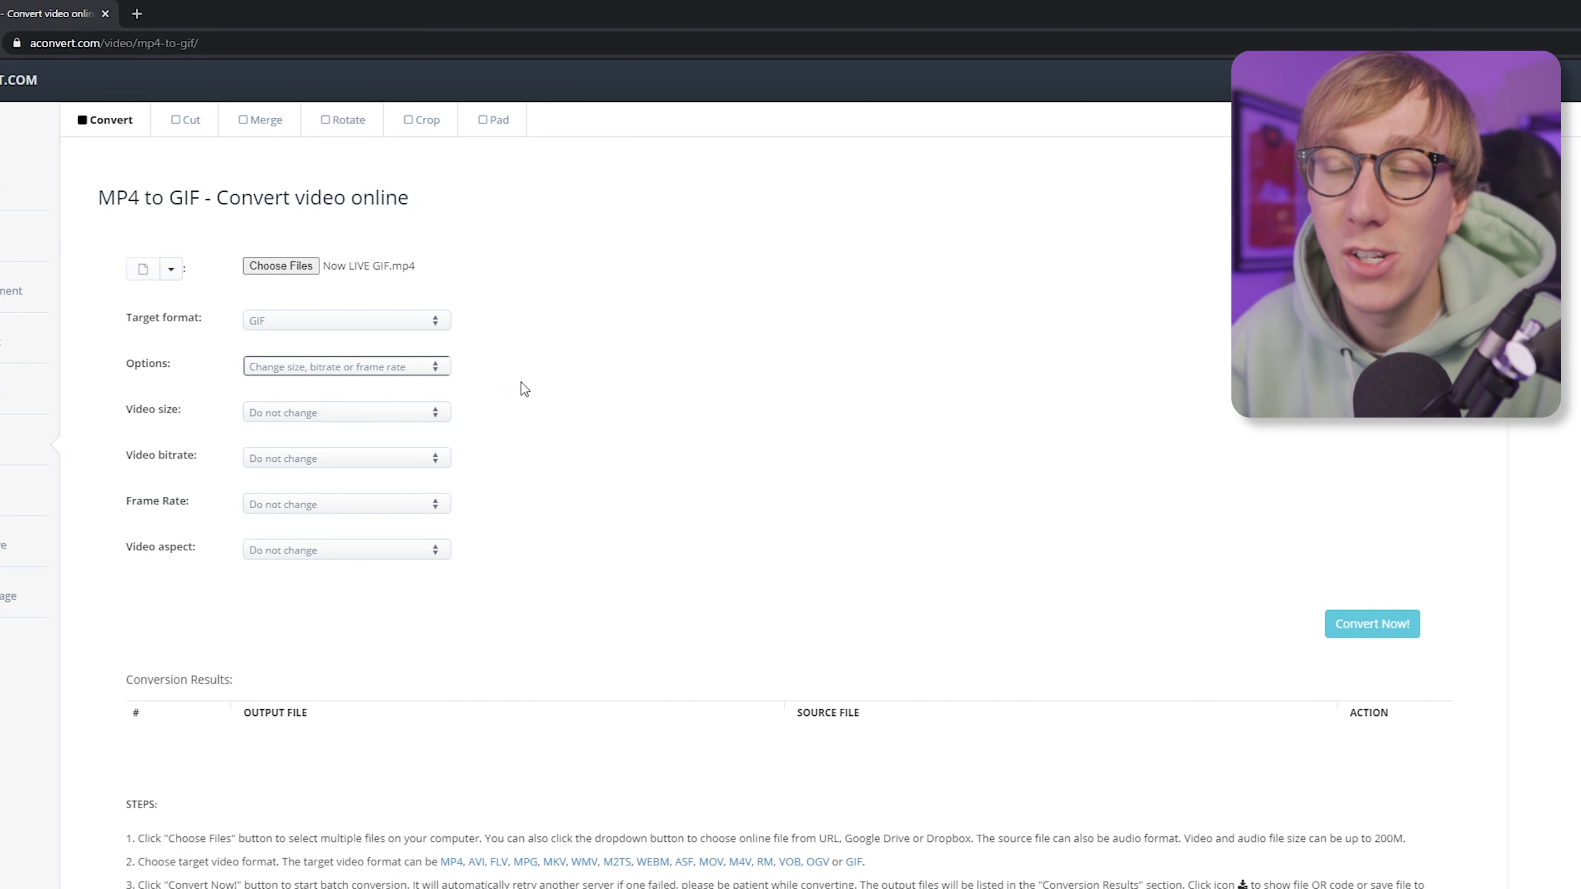
left_click(424, 506)
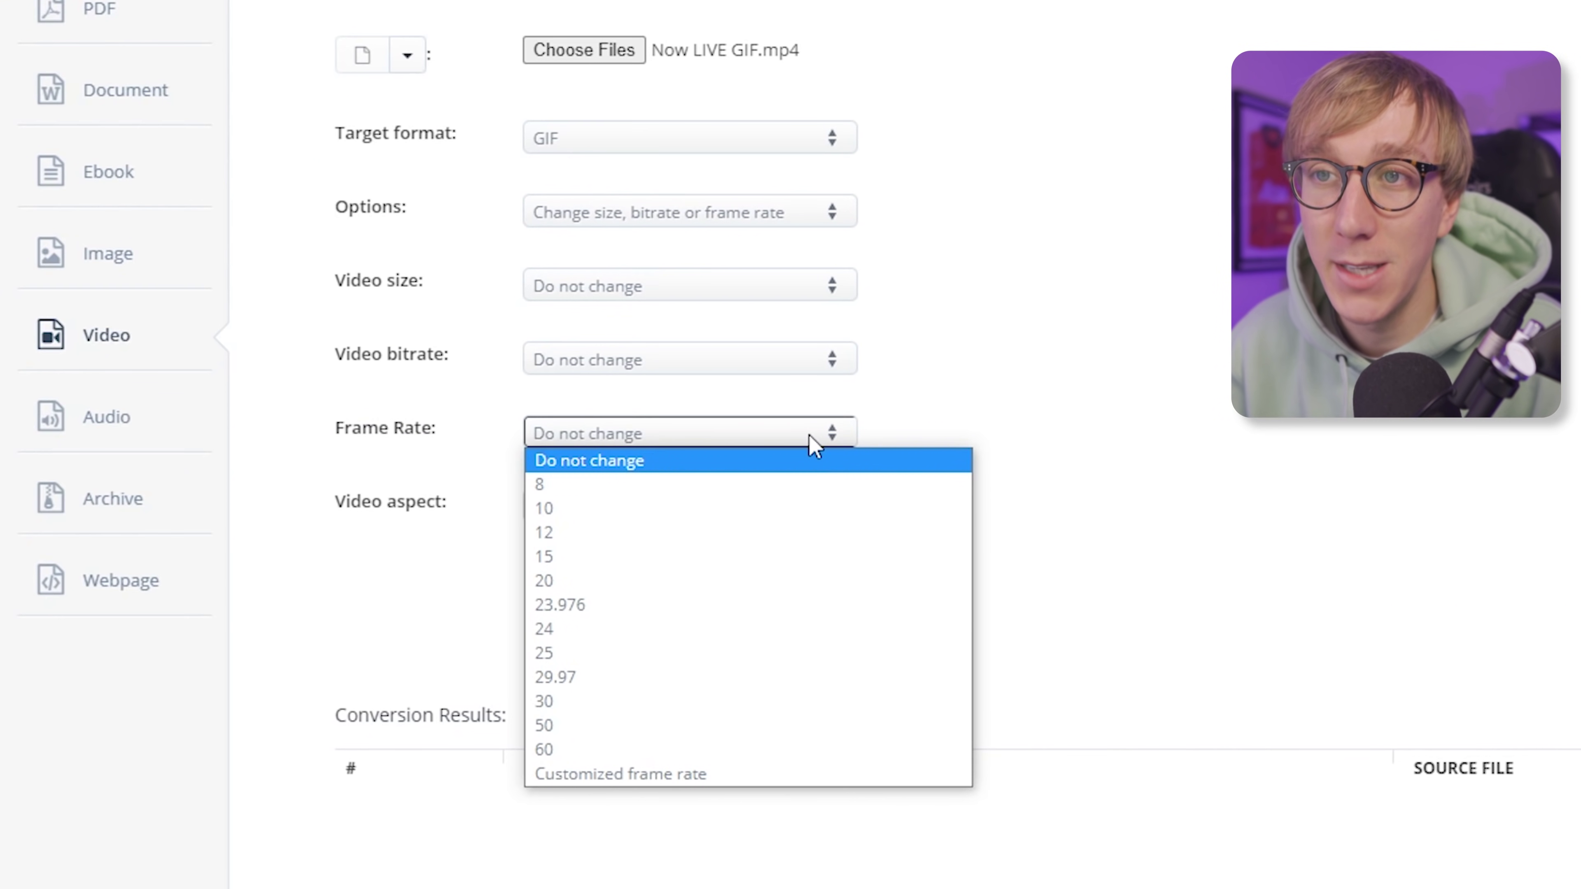
left_click(675, 701)
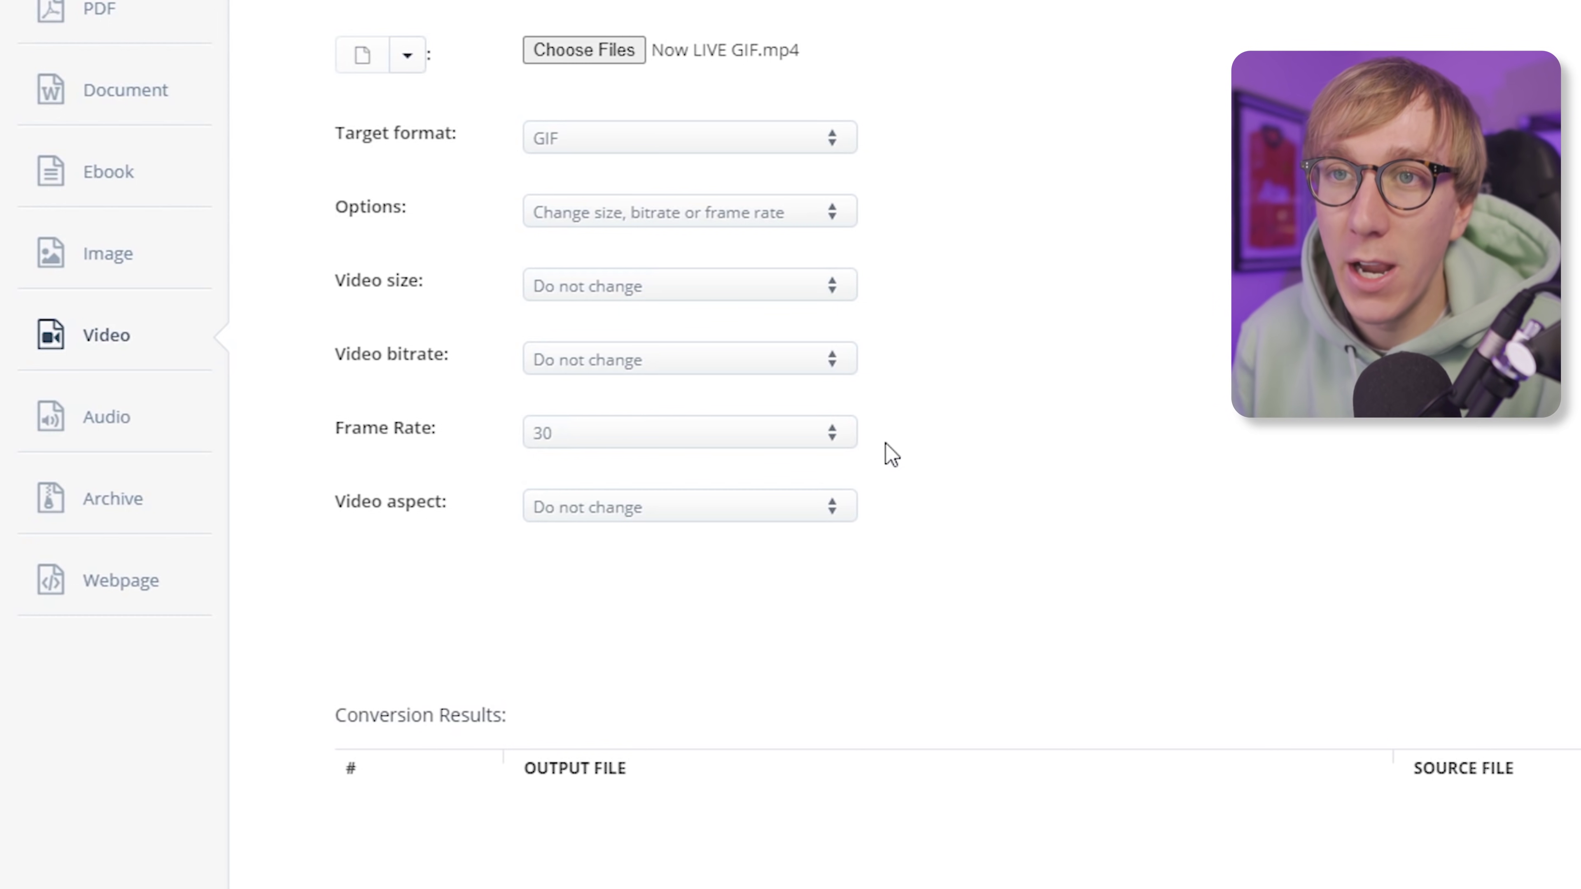
Check the available video sizes, keep "Do not change", and convert the video to GIF
left_click(719, 289)
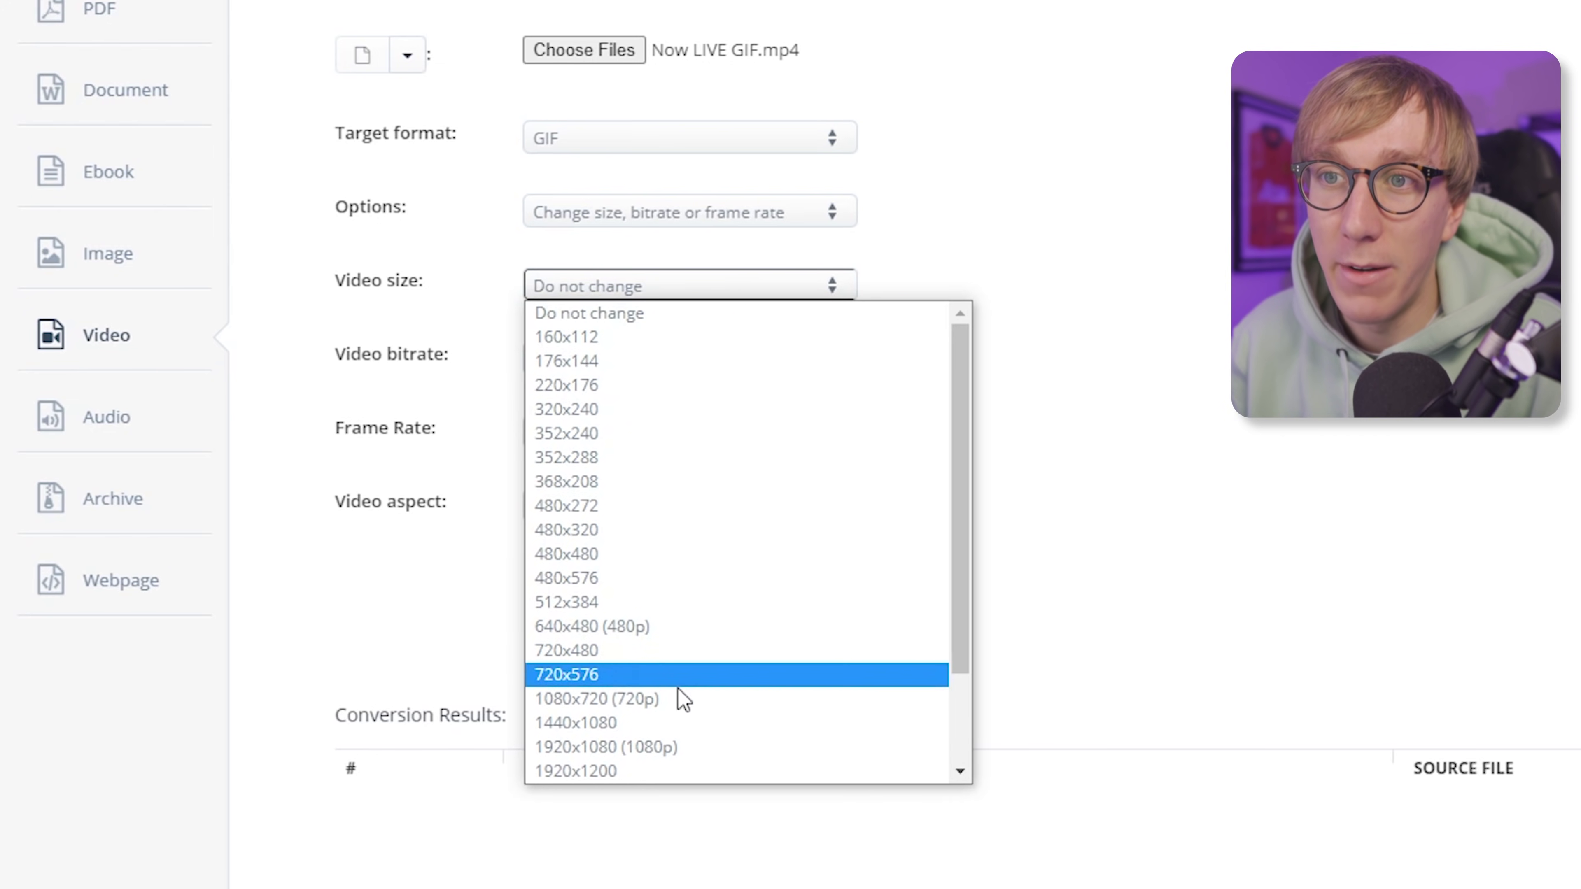
left_click(822, 282)
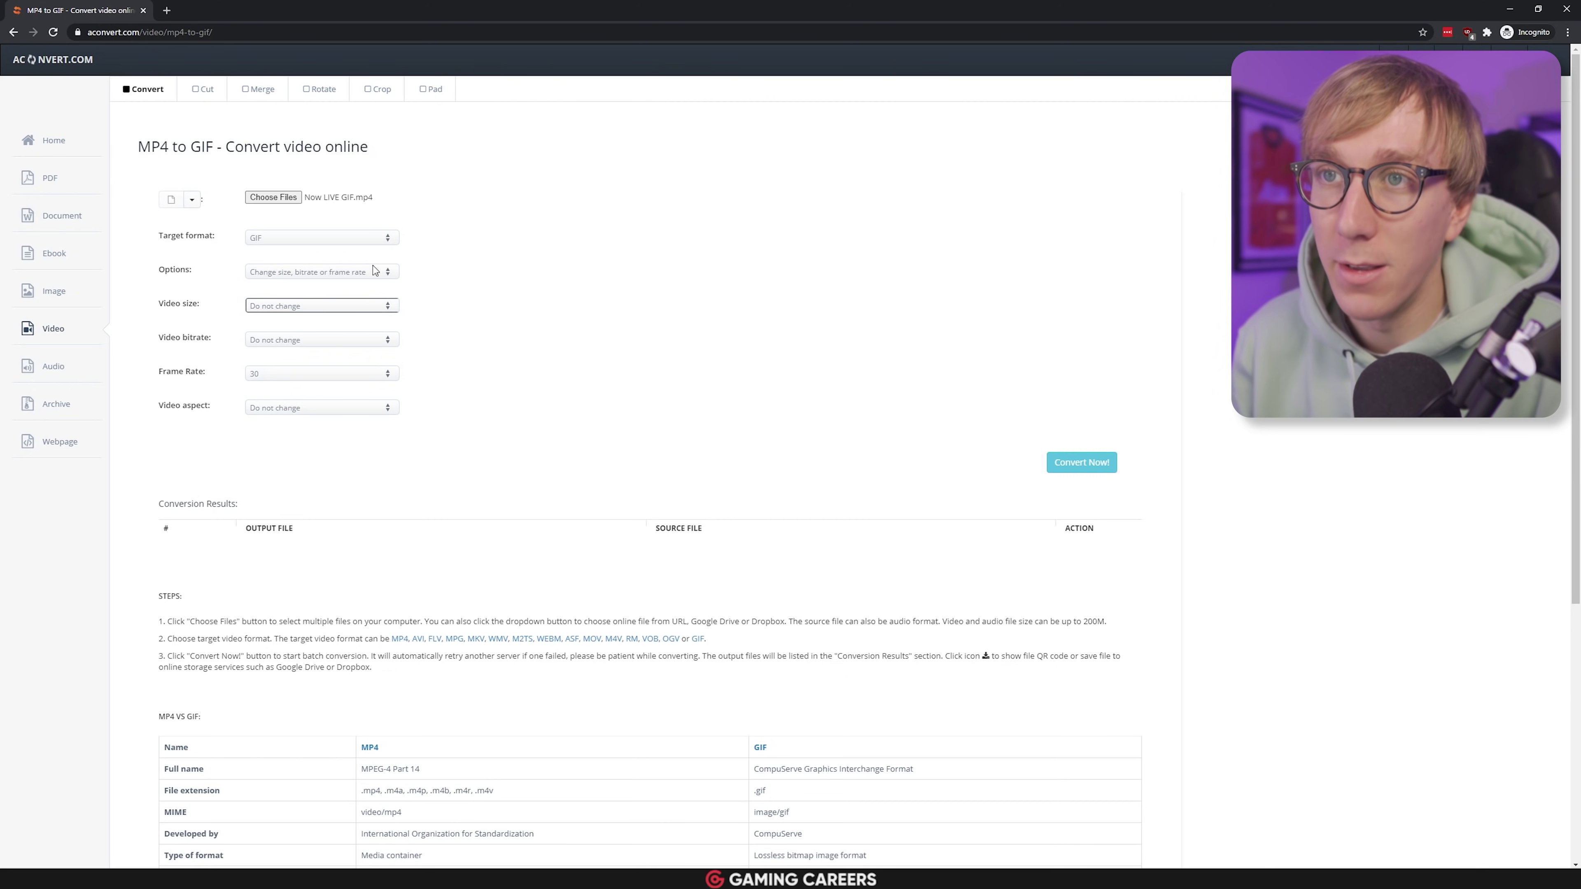
left_click(1073, 467)
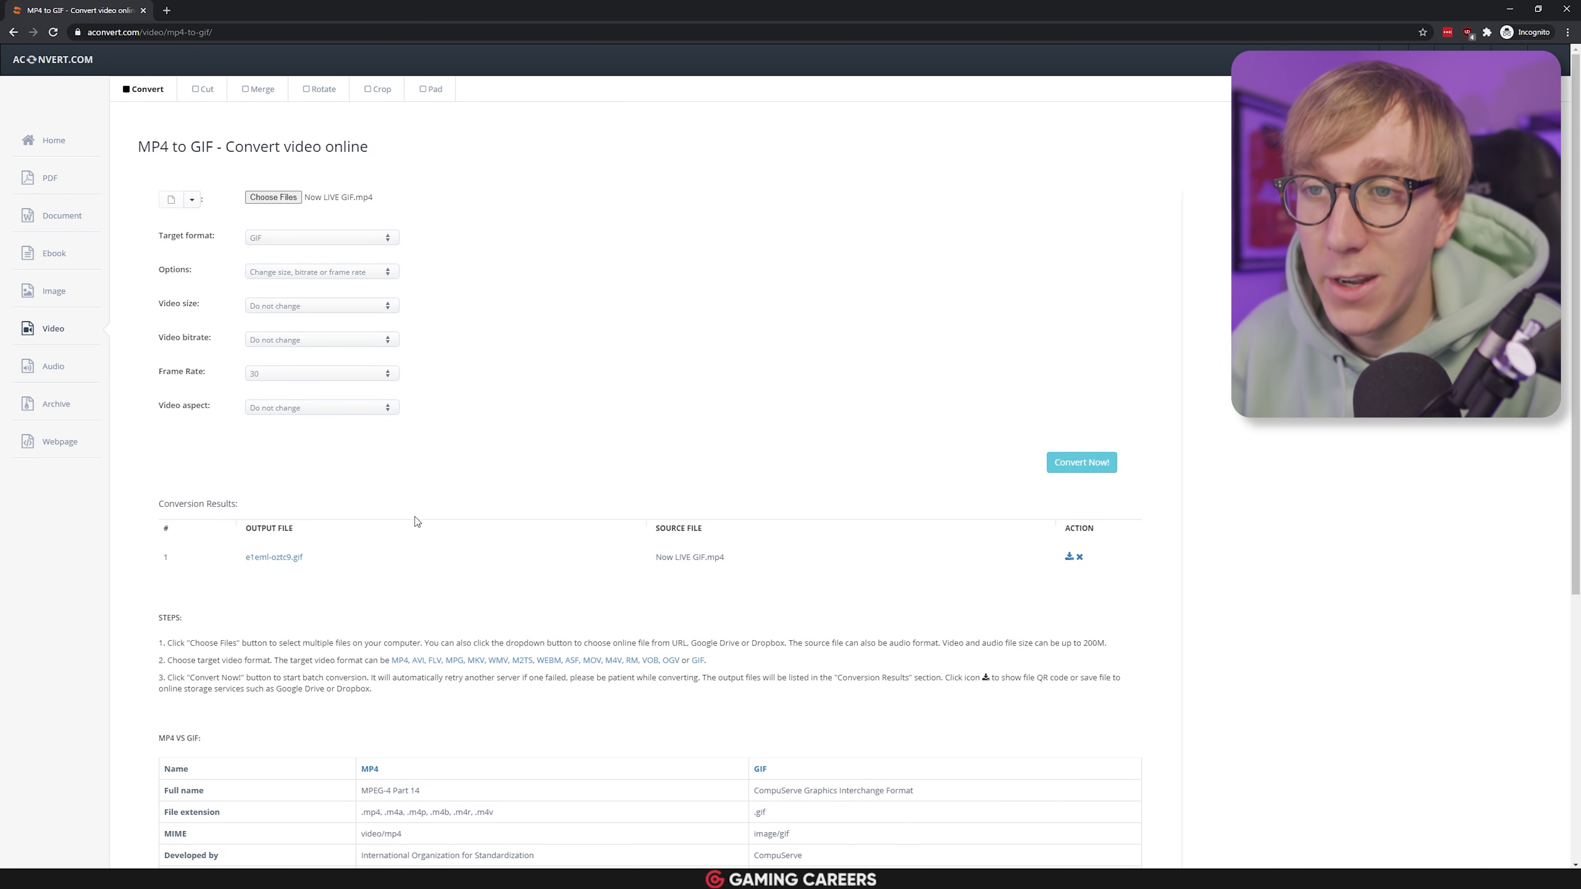
Save the converted GIF to the Desktop as e1eml-oztc9.gif
right_click(278, 558)
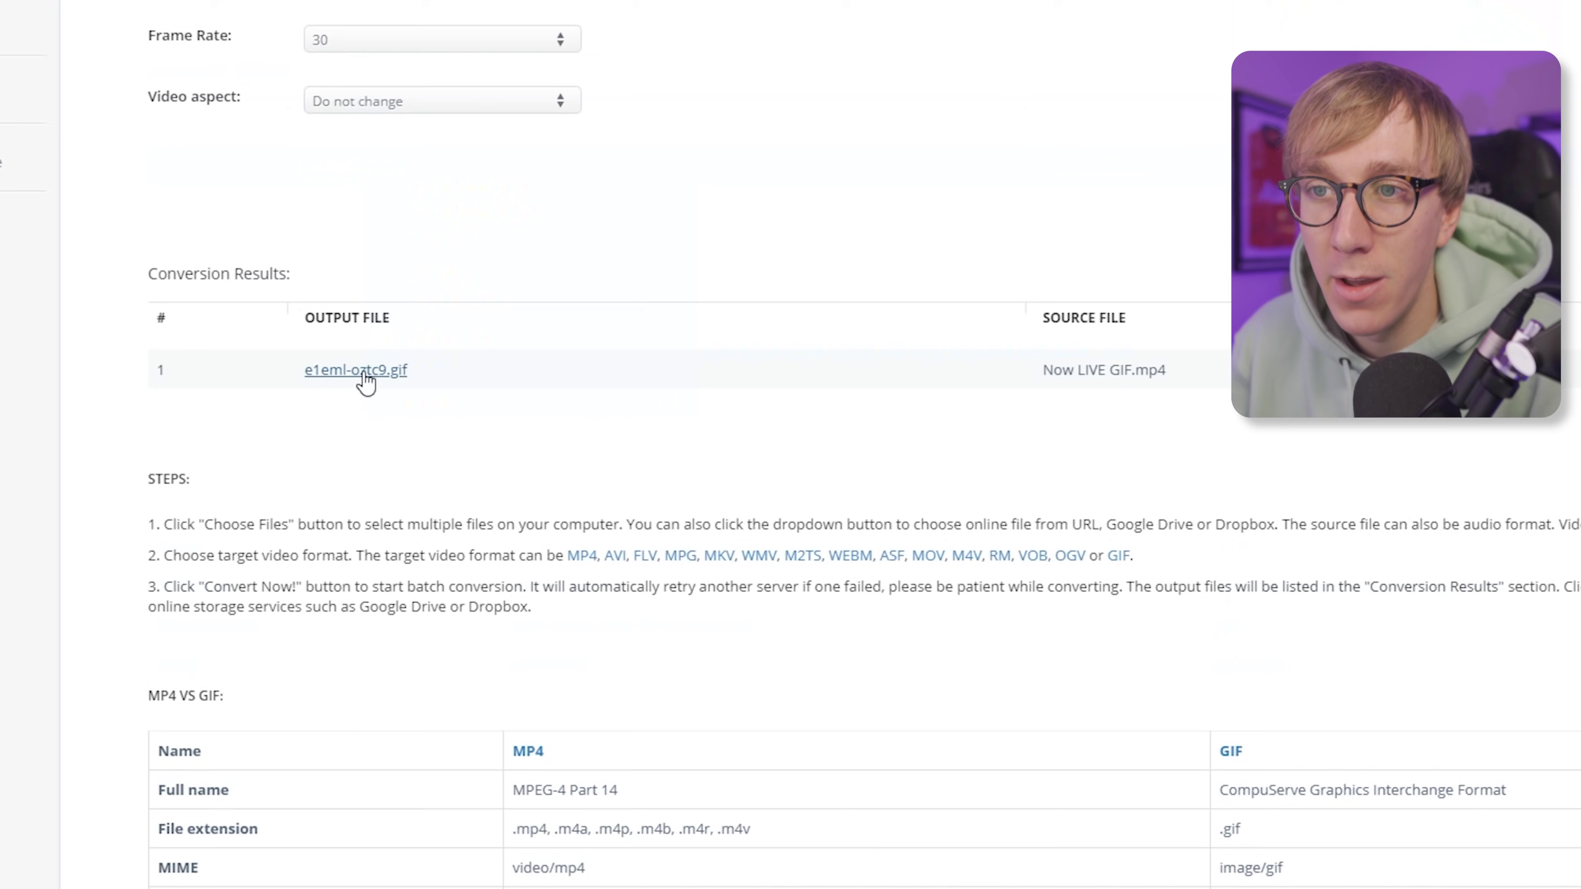
left_click(474, 476)
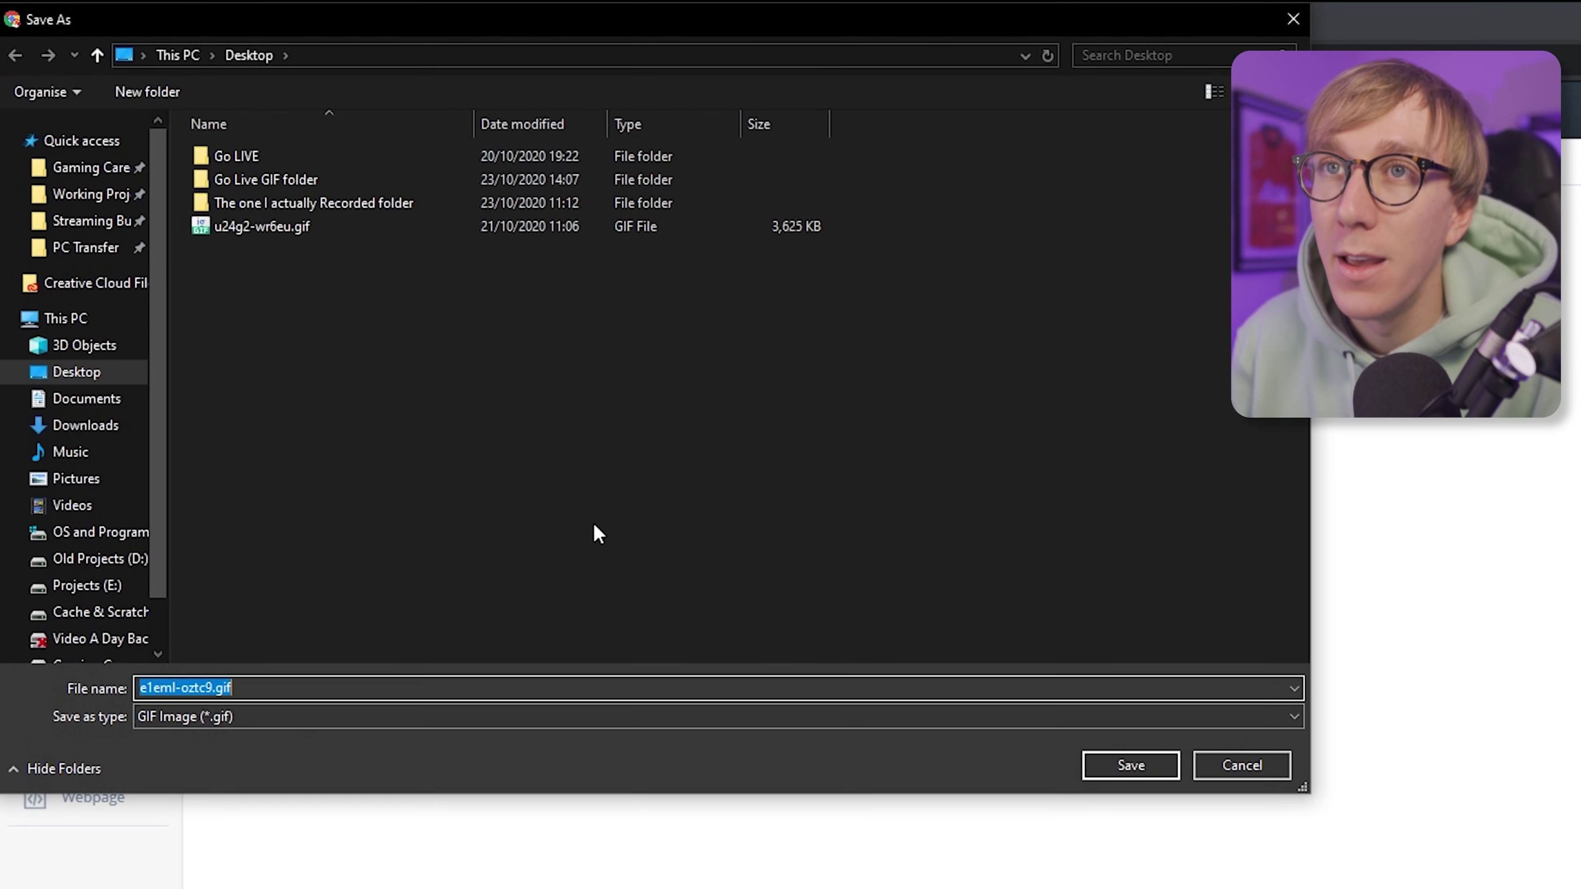
left_click(1096, 766)
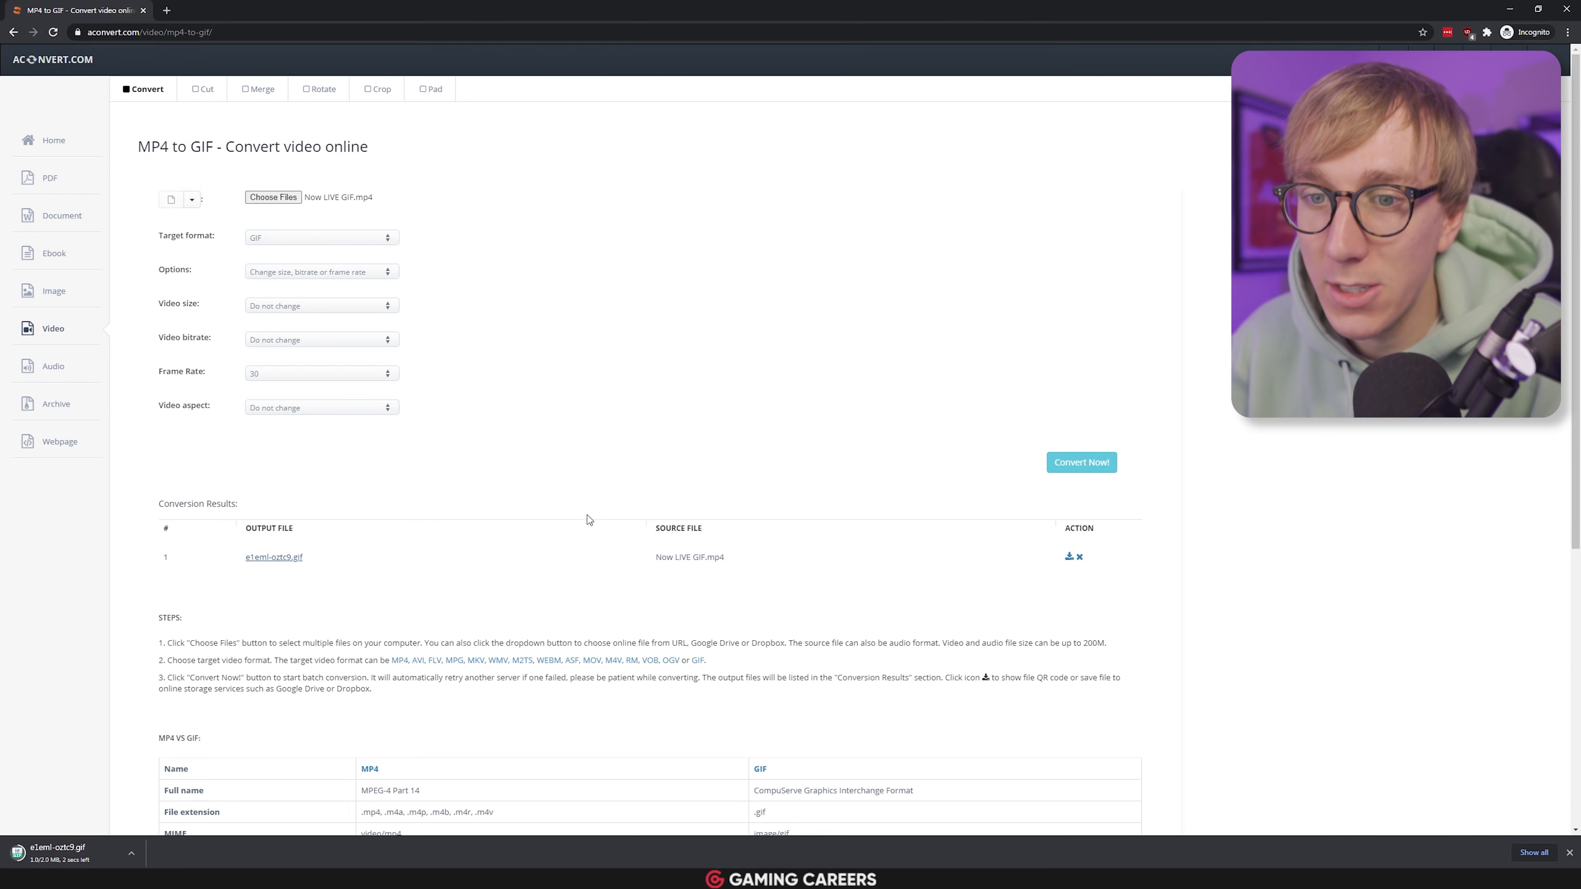